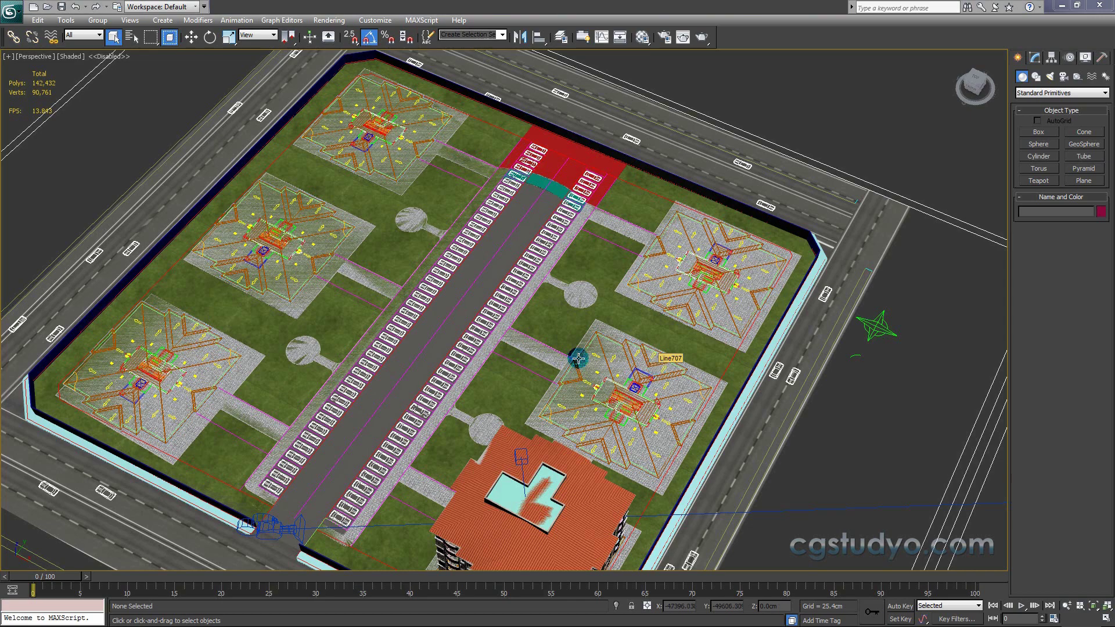
Step: Drag the taszemin1 stone material (taszemin.jpg bitmap) from the Material Editor onto the curved entrance strip
scroll(577, 358, up, 5)
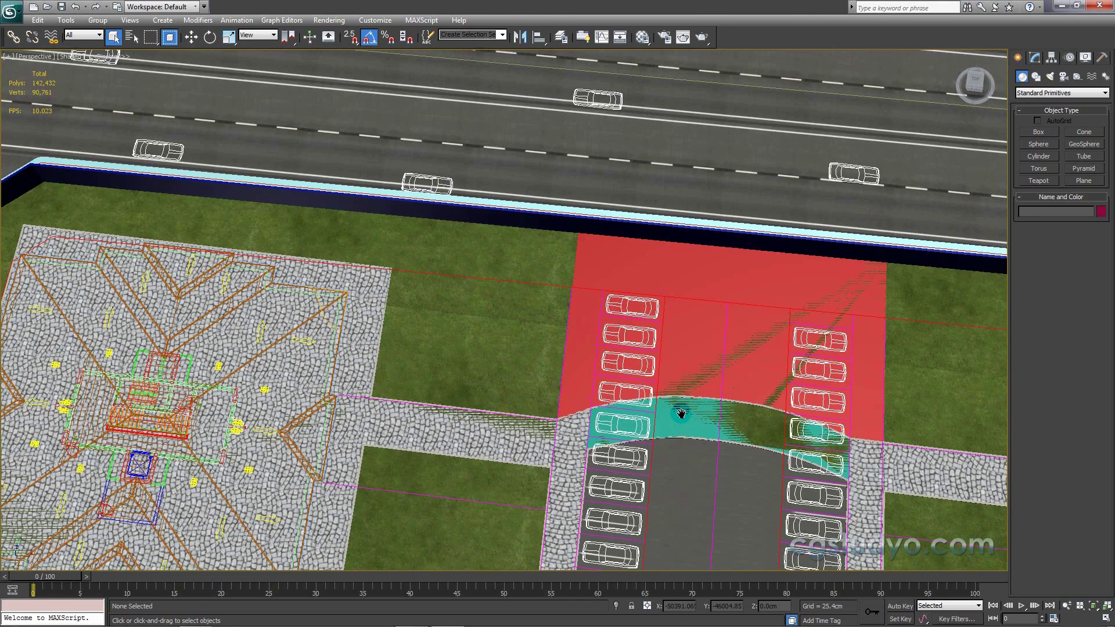
middle_drag(681, 413, 597, 318)
scroll(707, 331, up, 3)
scroll(636, 391, up, 2)
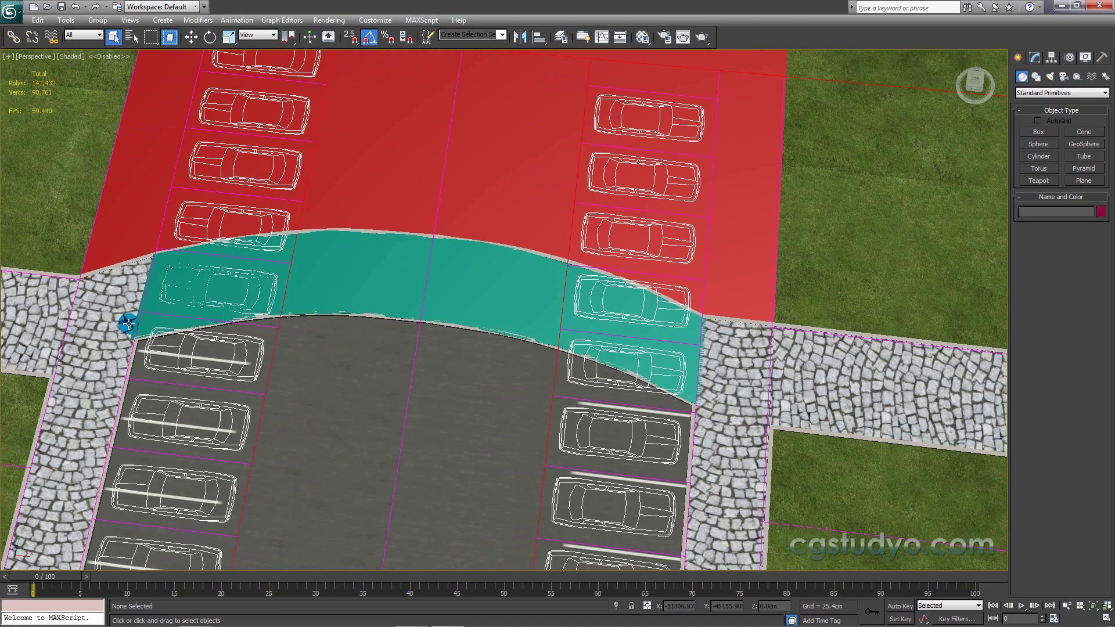
middle_drag(128, 324, 166, 312)
key(m)
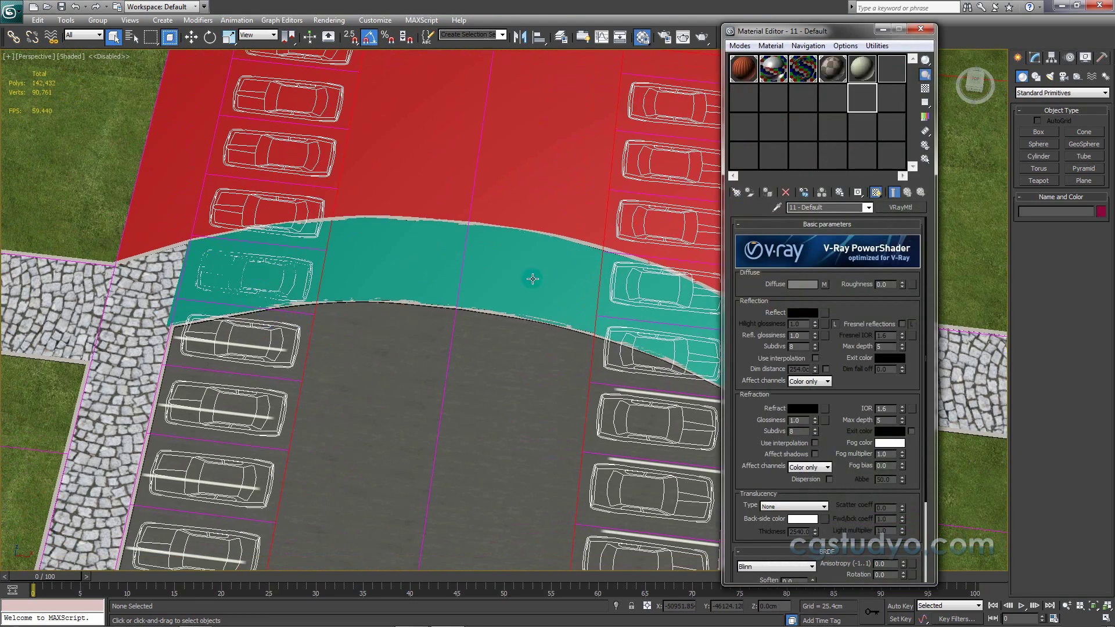
middle_drag(532, 279, 519, 291)
drag(802, 98, 510, 248)
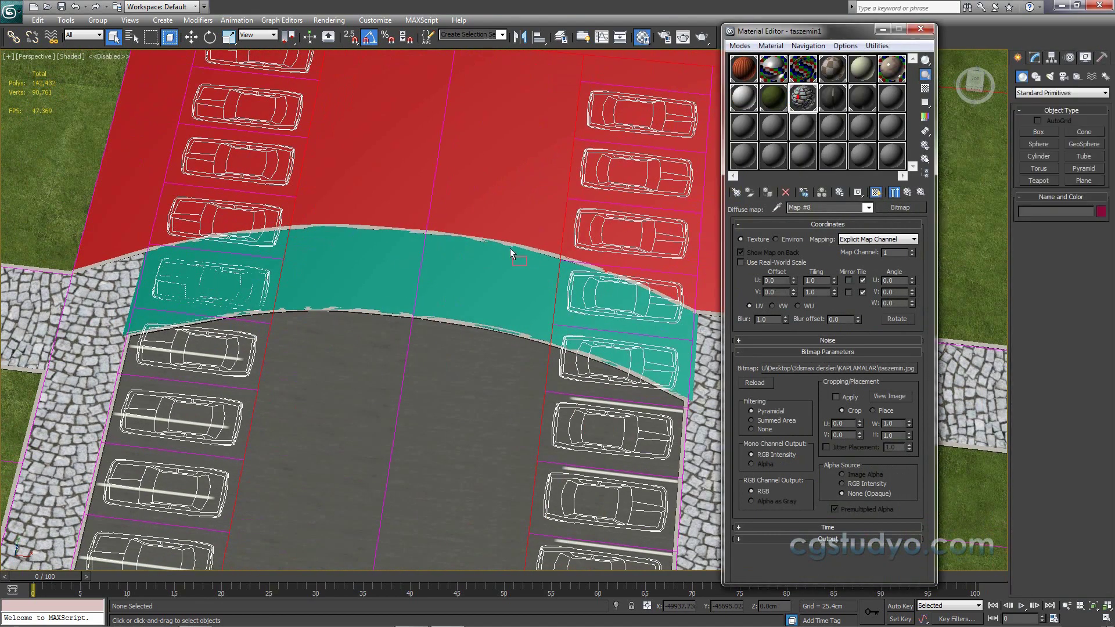
drag(469, 283, 469, 283)
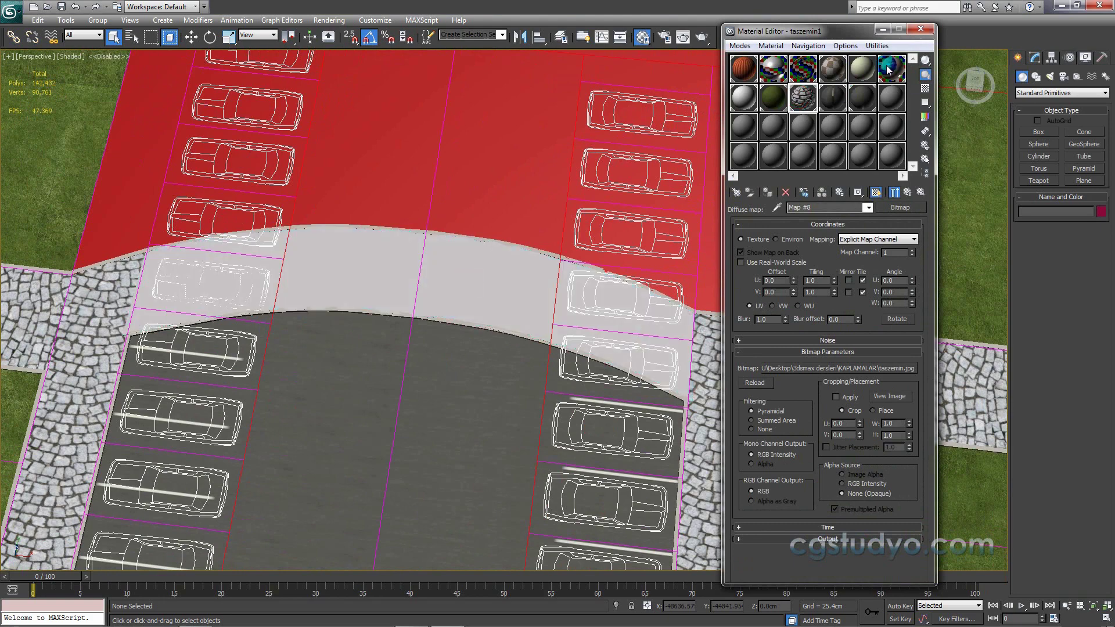
click(927, 29)
Step: Copy Line708's Box UVW Map (U 11.25, V 8.4) onto curved strip Line718
click(490, 281)
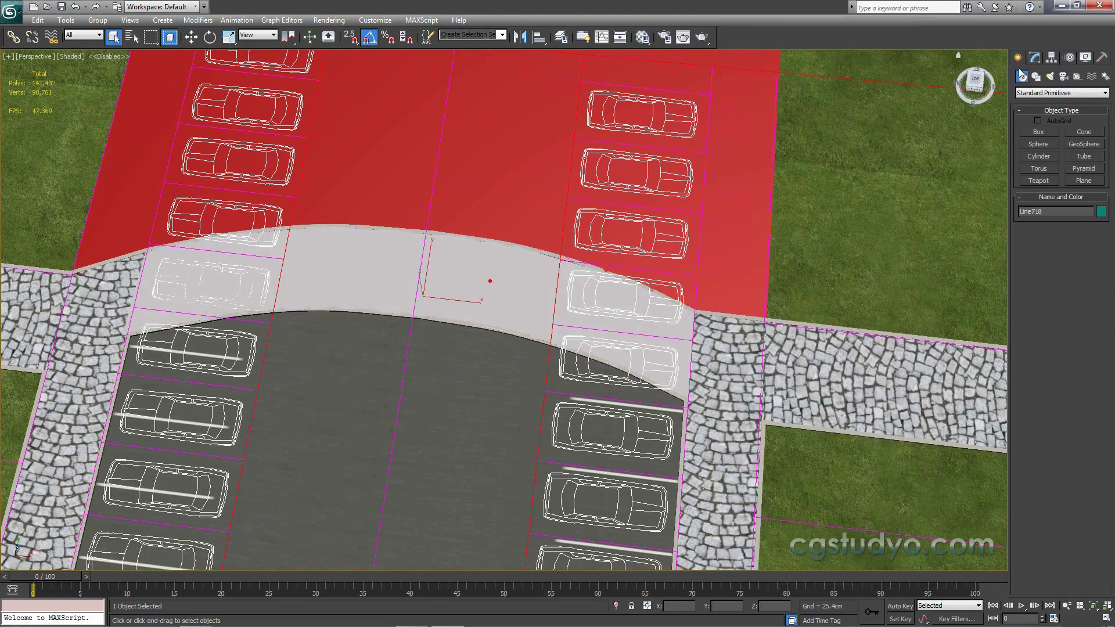
click(1034, 58)
click(1102, 90)
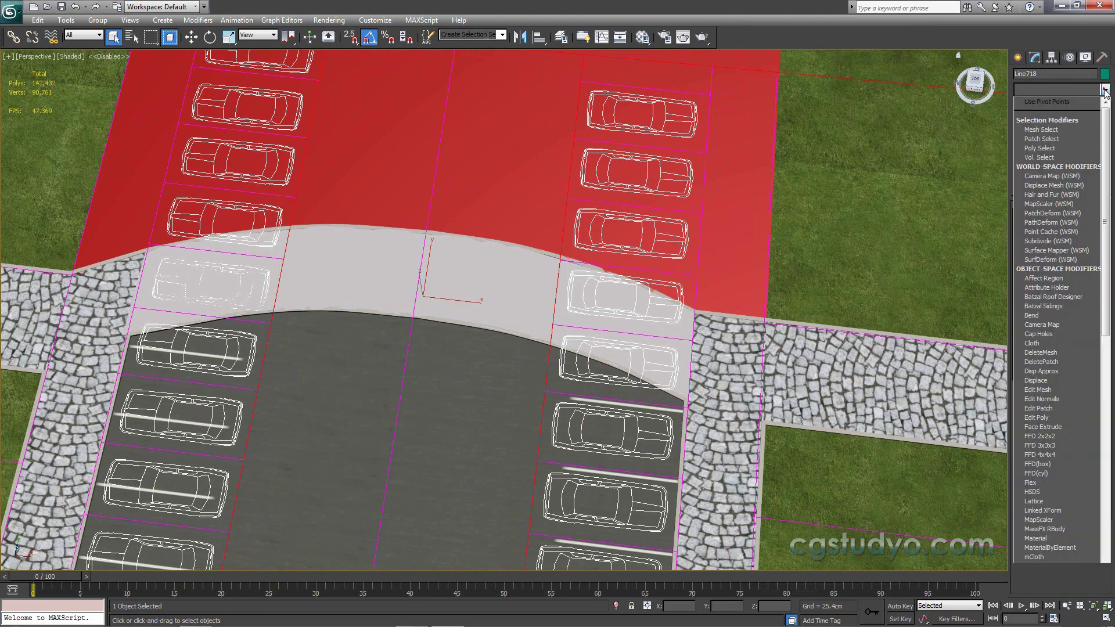
click(724, 381)
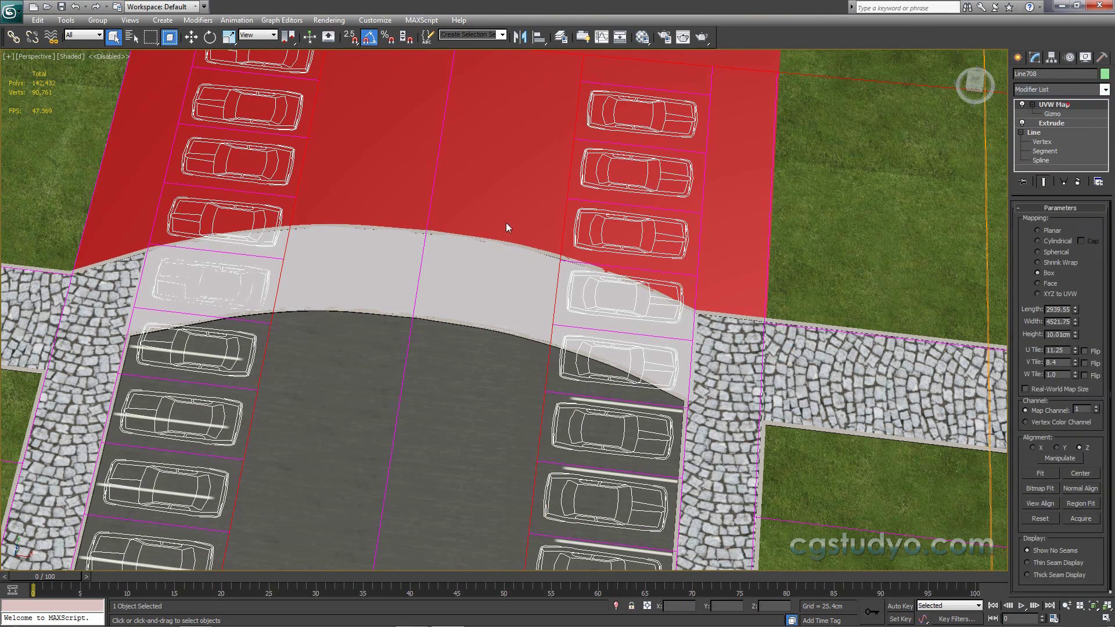
click(461, 286)
click(461, 285)
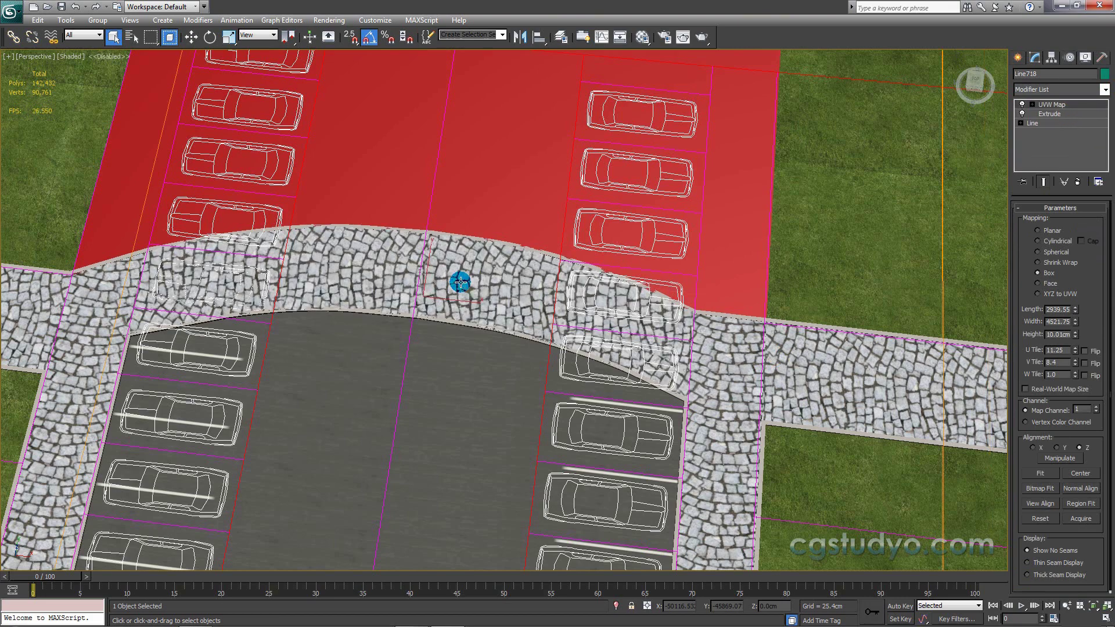
mouse_move(460, 283)
middle_down()
mouse_move(461, 308)
mouse_move(394, 220)
middle_up()
scroll(458, 281, up, 5)
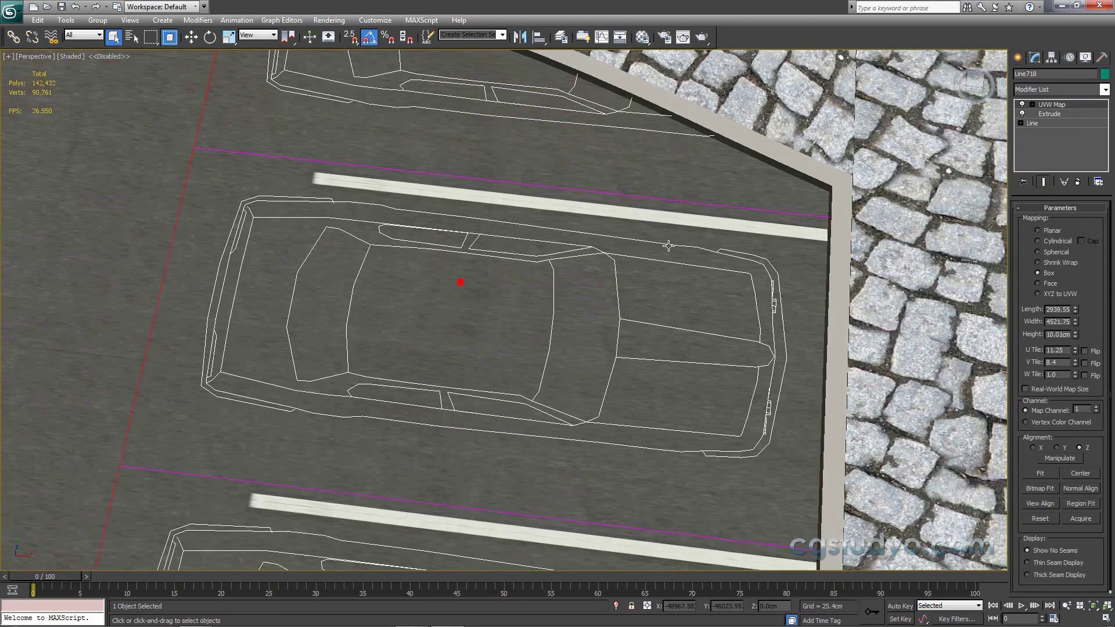
scroll(576, 284, down, 5)
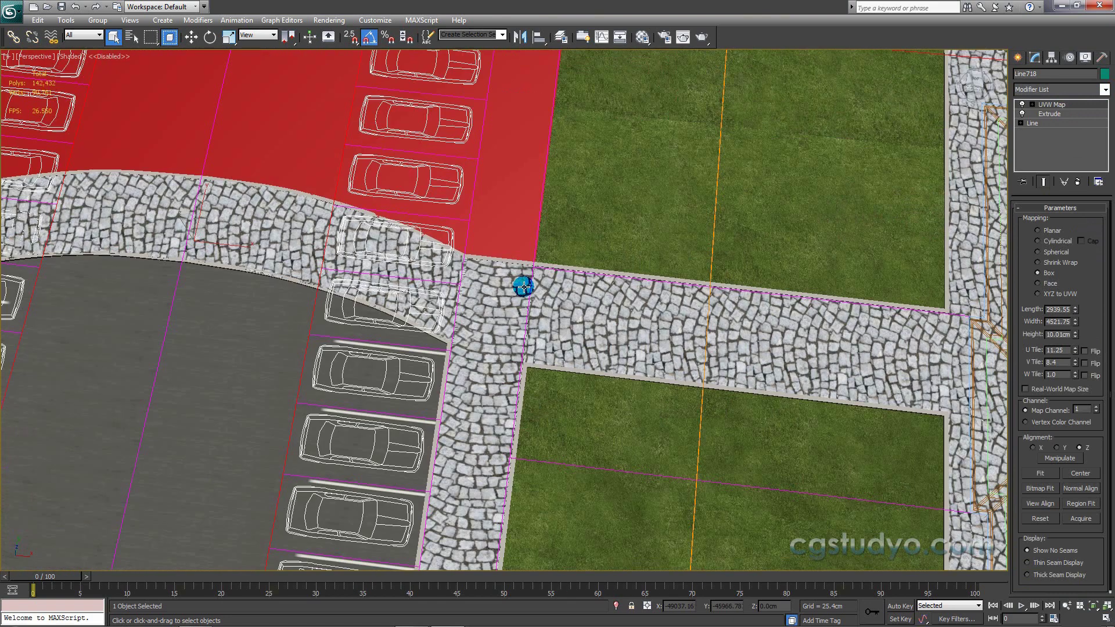
middle_drag(523, 286, 647, 286)
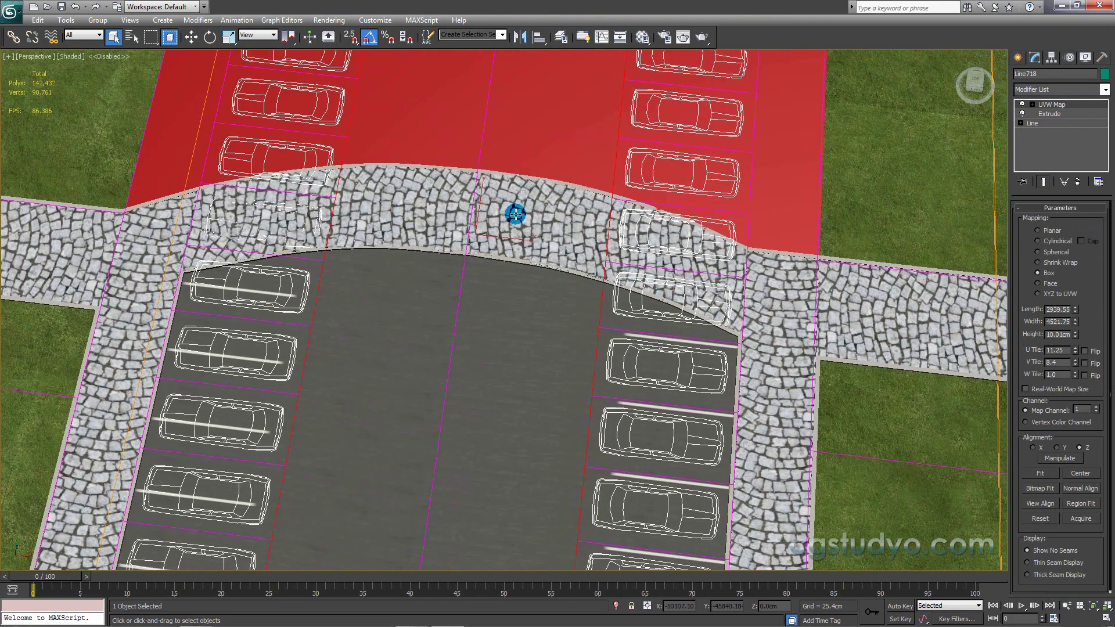
scroll(433, 274, down, 2)
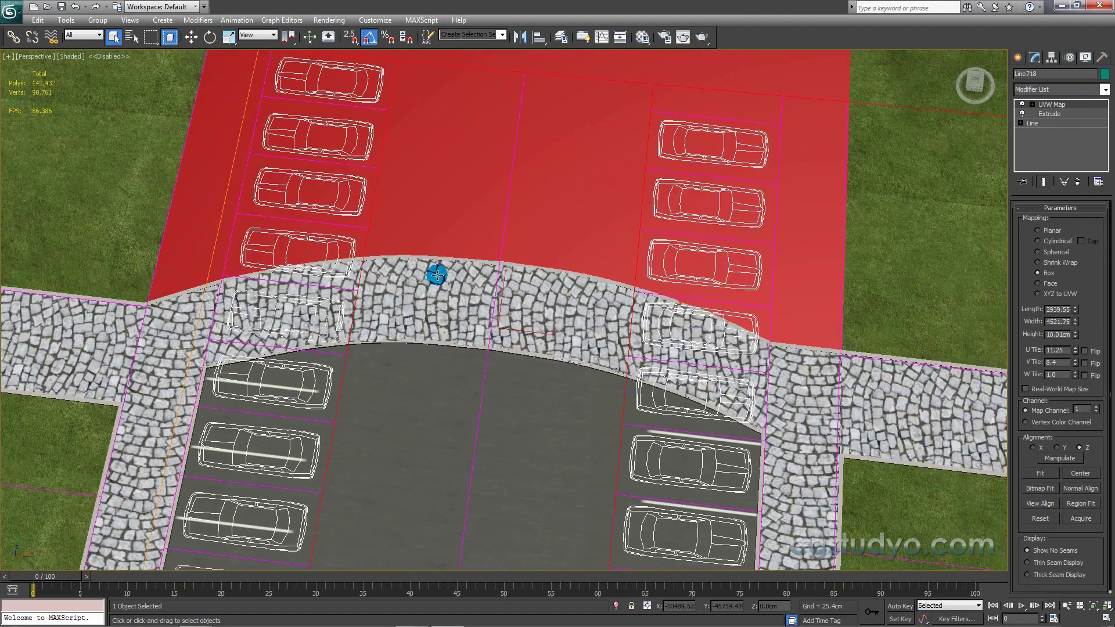
scroll(448, 275, down, 2)
scroll(436, 221, down, 1)
scroll(446, 229, up, 4)
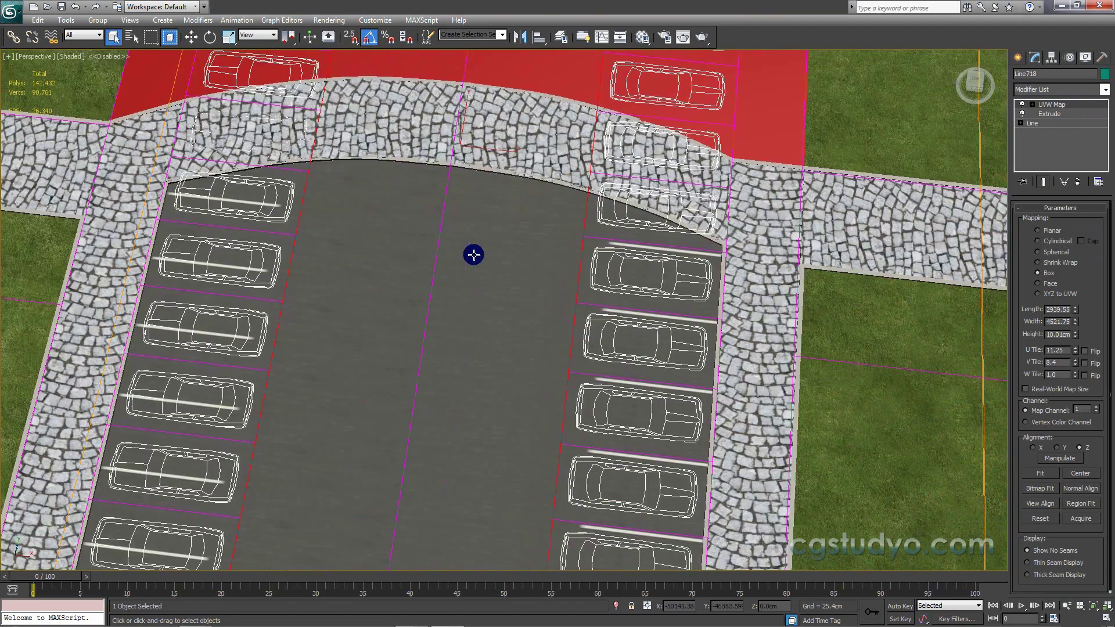
mouse_move(462, 257)
alt+middle_down()
mouse_move(421, 221)
mouse_move(473, 225)
mouse_move(445, 231)
mouse_move(416, 321)
mouse_move(343, 290)
alt+middle_up()
scroll(416, 321, down, 3)
scroll(377, 335, up, 3)
alt+middle_drag(378, 334, 393, 324)
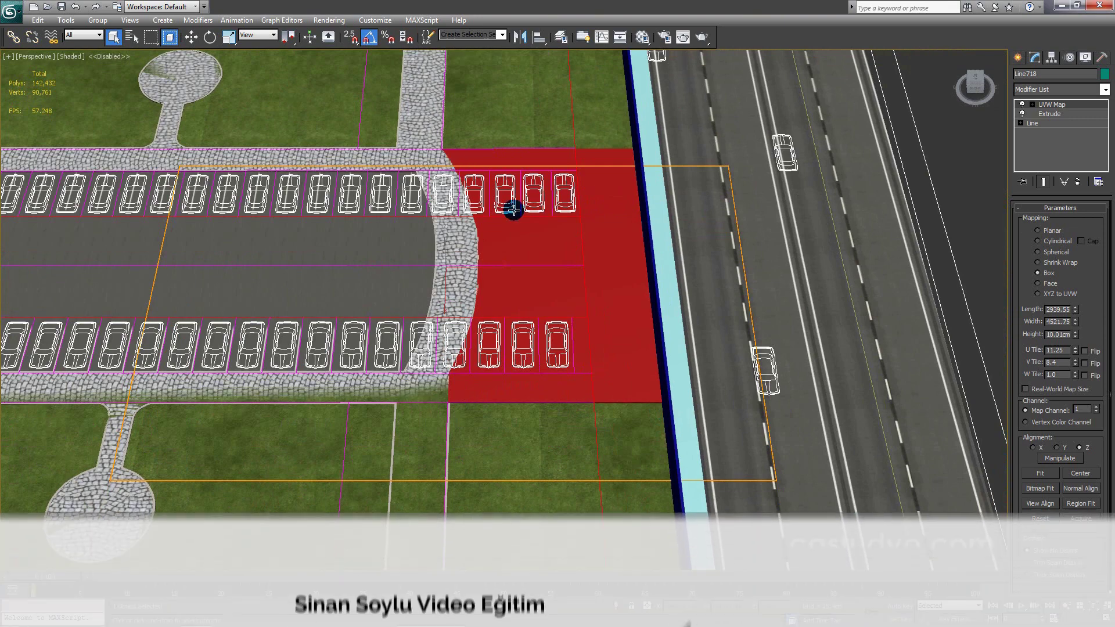
mouse_move(525, 244)
alt+middle_down()
mouse_move(522, 232)
mouse_move(557, 249)
alt+middle_up()
mouse_move(489, 174)
alt+middle_down()
mouse_move(577, 176)
mouse_move(455, 319)
mouse_move(435, 238)
alt+middle_up()
scroll(451, 312, up, 3)
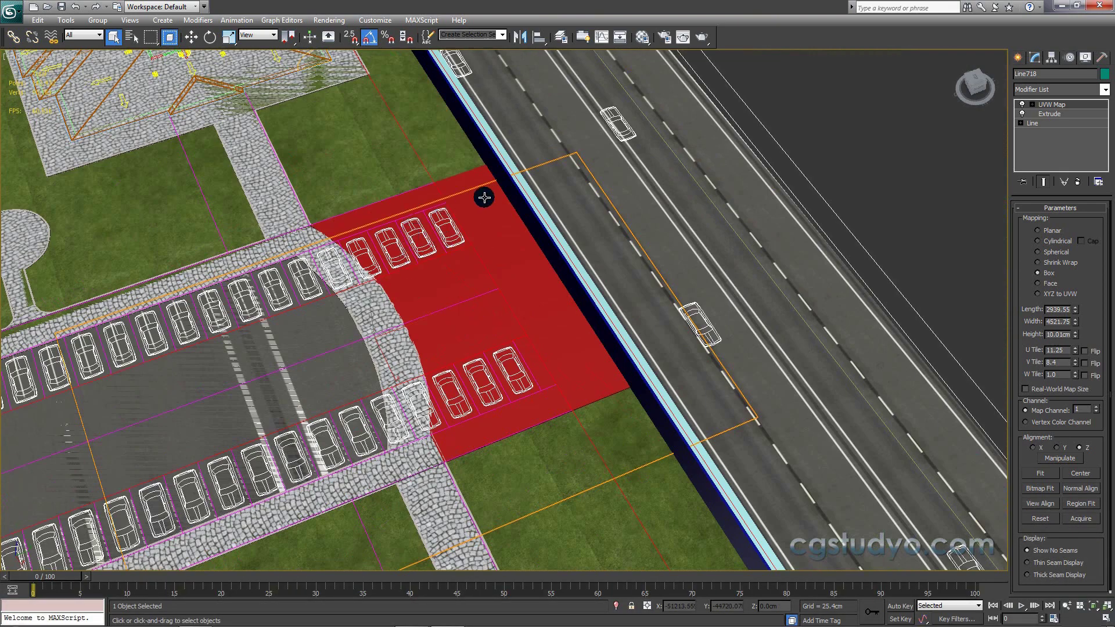
Step: In Top view, move red patch Line715 above the road, outside the parking lot
click(515, 271)
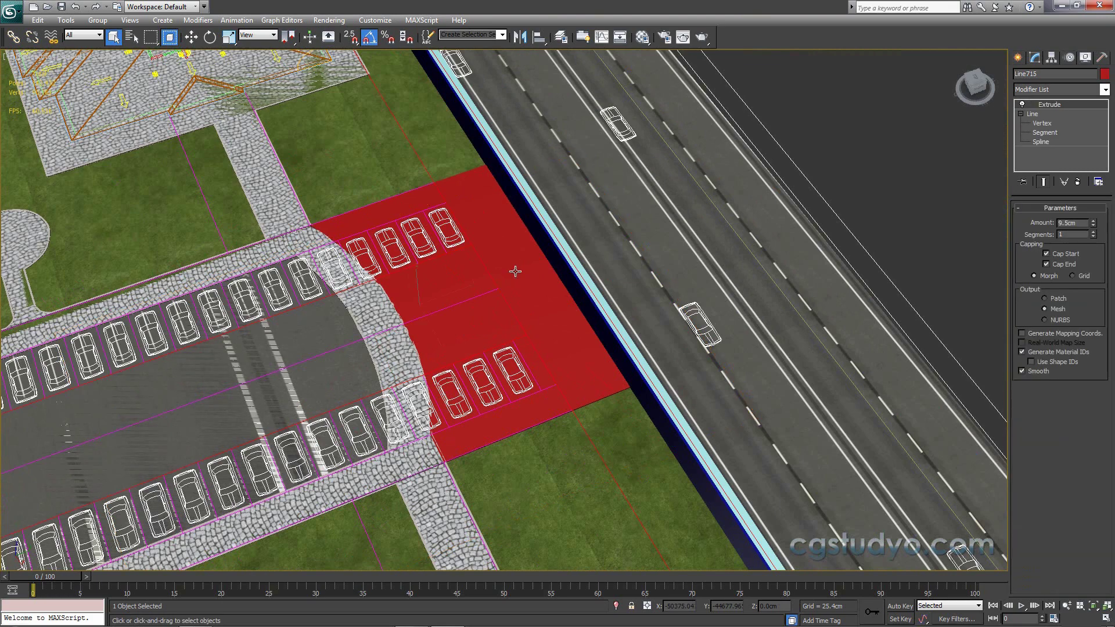
click(1017, 57)
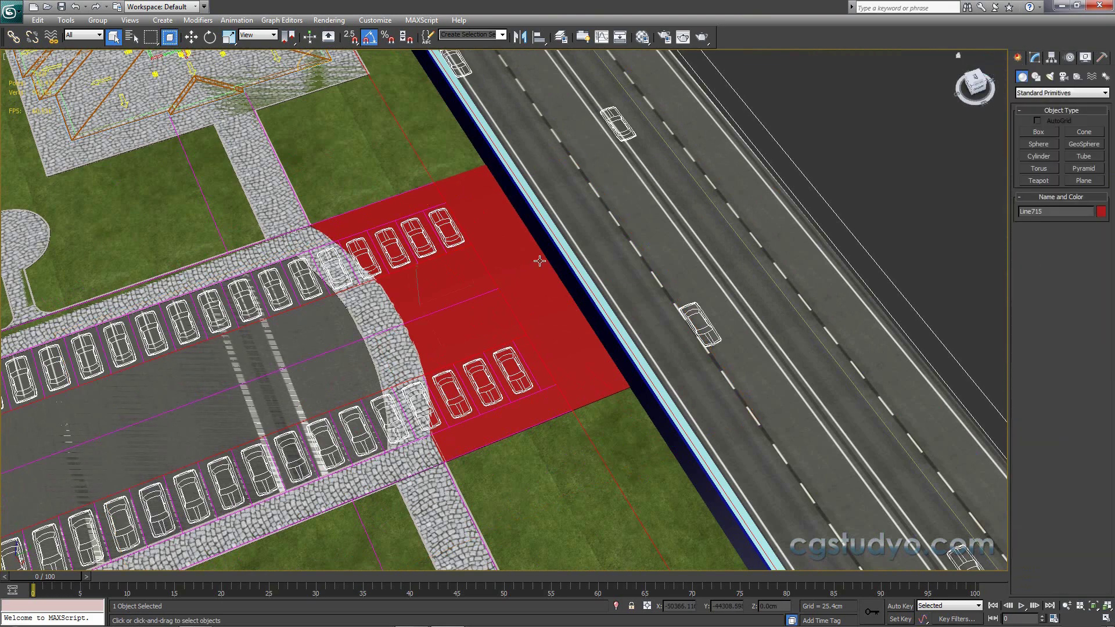
key(t)
middle_drag(505, 265, 476, 224)
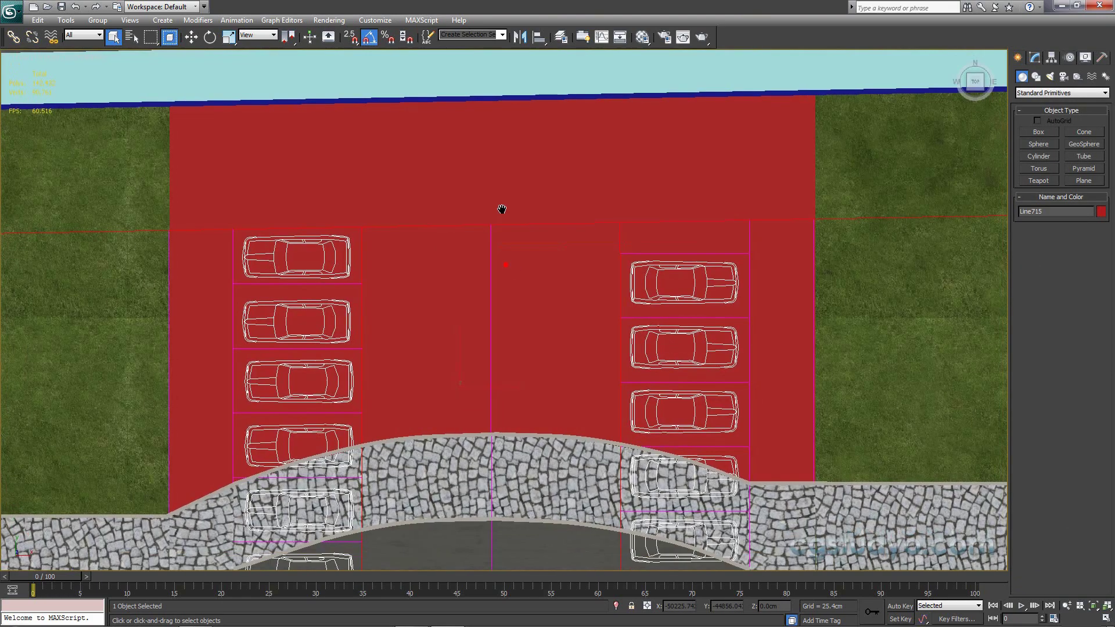
key(w)
scroll(476, 223, down, 2)
scroll(450, 396, down, 4)
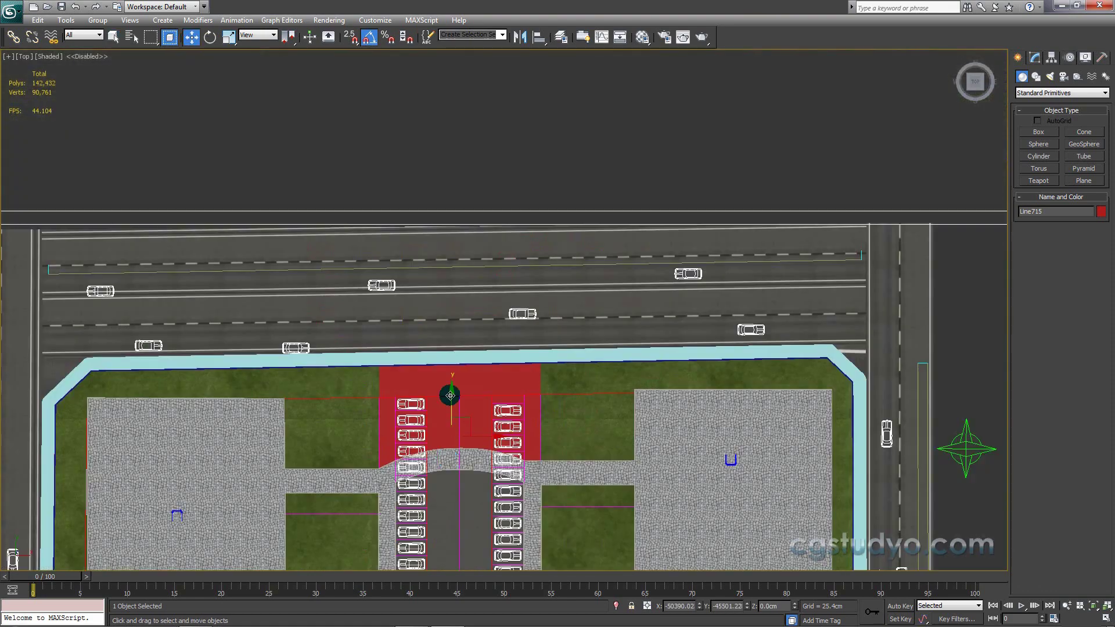
drag(450, 395, 440, 101)
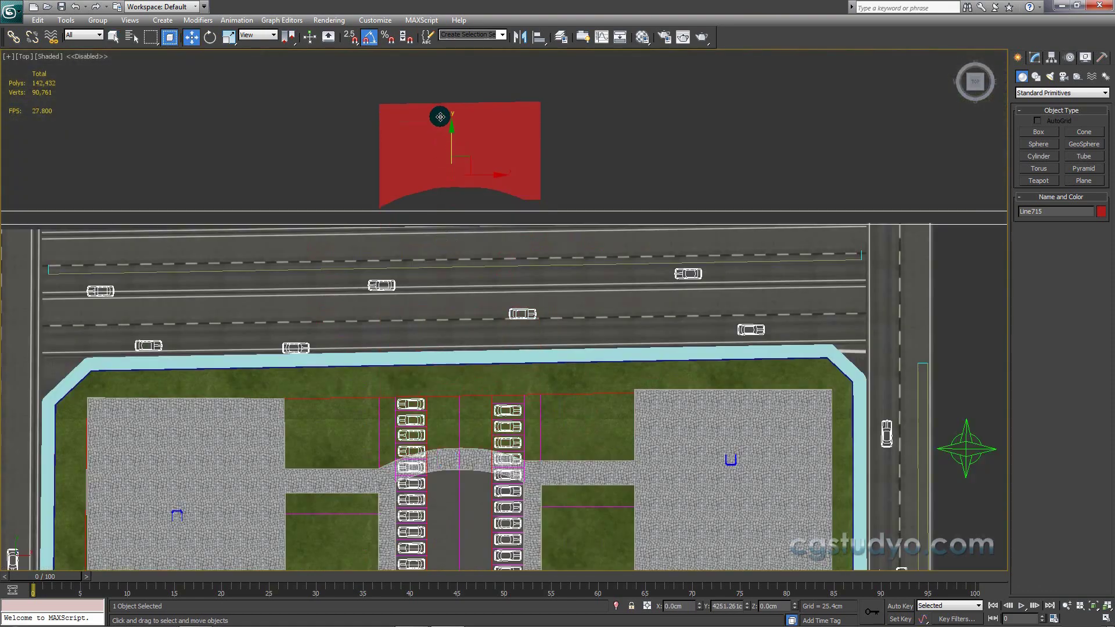
middle_drag(450, 125, 497, 189)
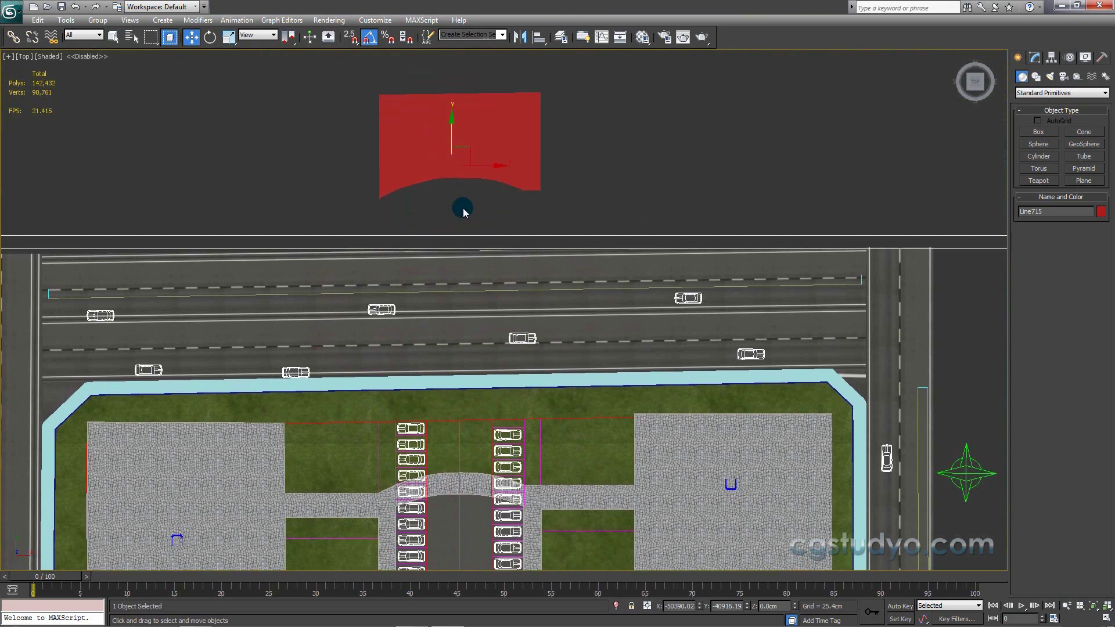
click(1034, 57)
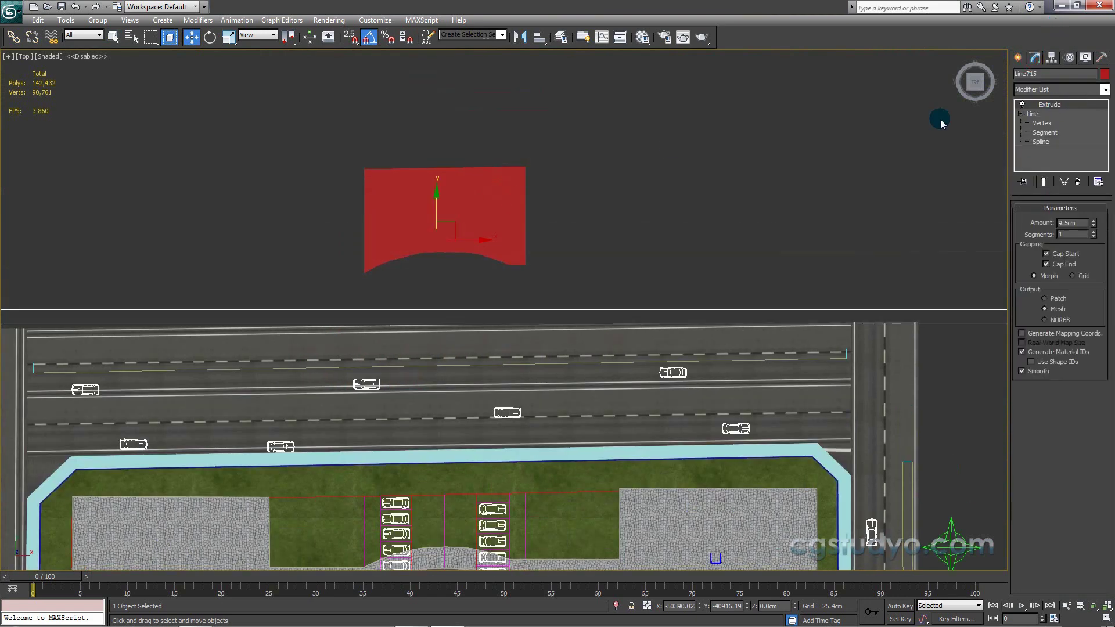
Step: Delete the Extrude modifier from Line715 and reselect its outline
click(1077, 182)
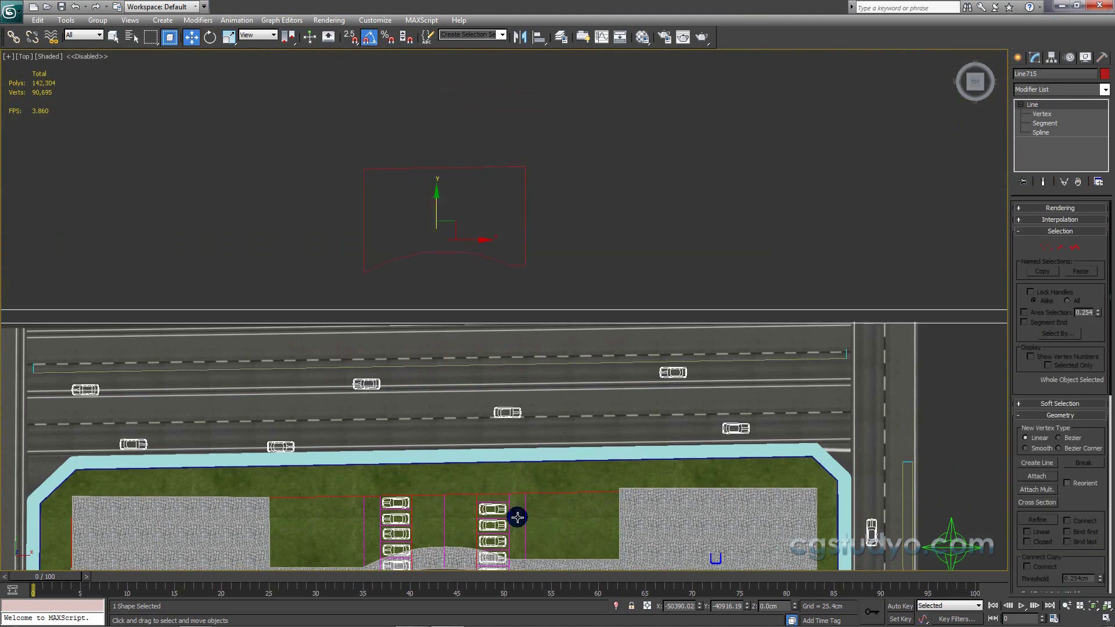
middle_drag(359, 525, 527, 216)
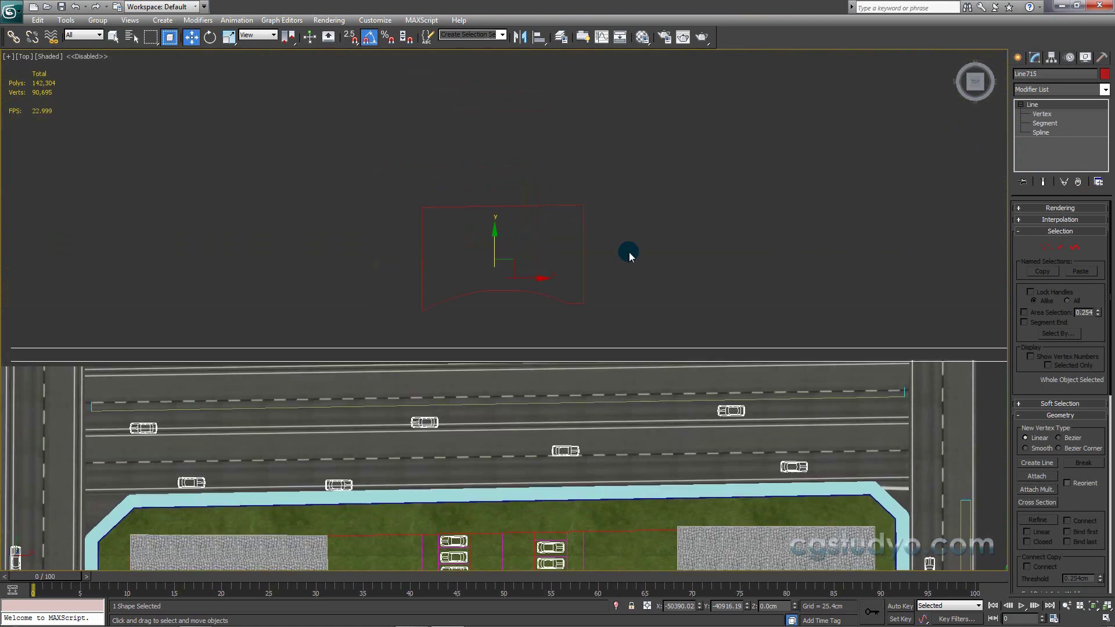
click(625, 236)
click(583, 264)
Step: Add a Garment Maker modifier to the Line715 outline
right_click(664, 214)
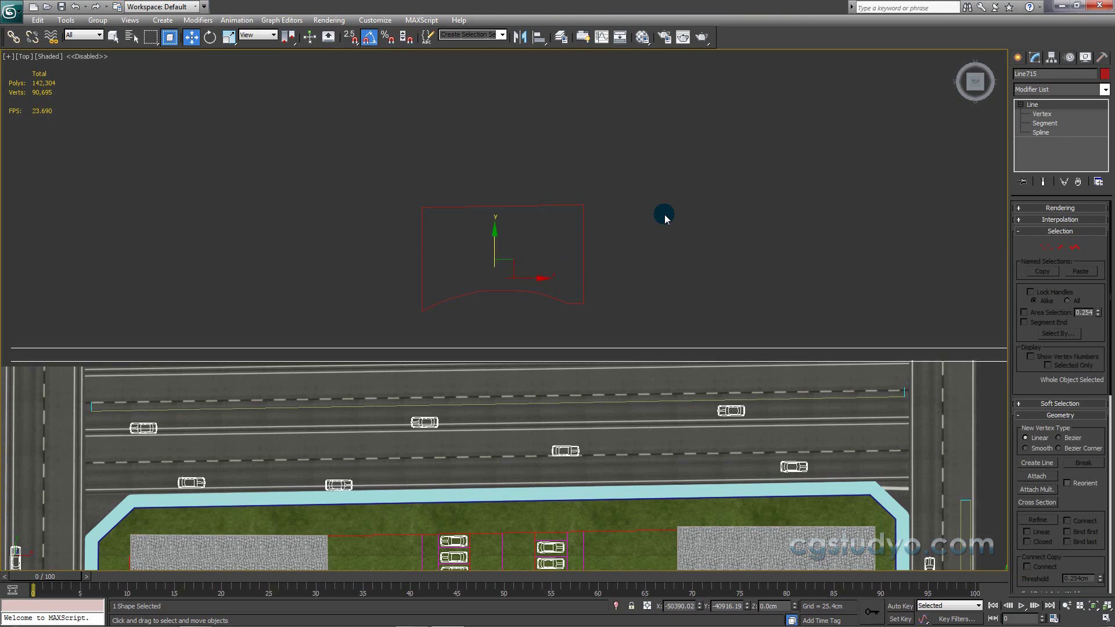
click(1103, 90)
text(g)
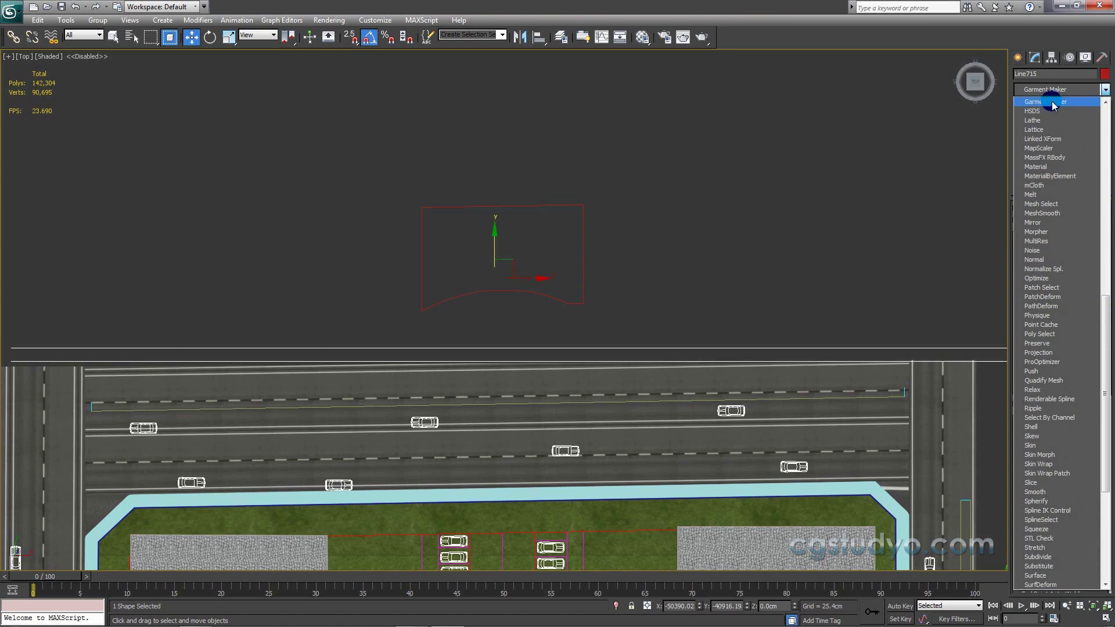
click(1051, 101)
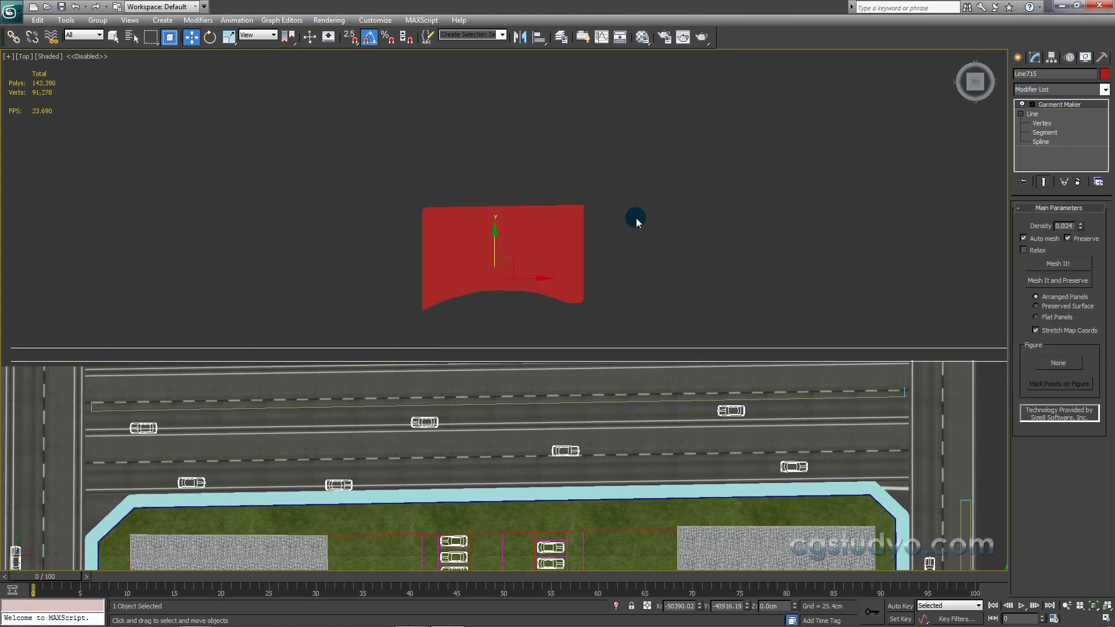
Step: In wireframe, toggle Garment Maker off and on and raise its Density to 0.124
mouse_move(636, 218)
alt+middle_down()
mouse_move(676, 211)
mouse_move(696, 190)
mouse_move(571, 232)
alt+middle_up()
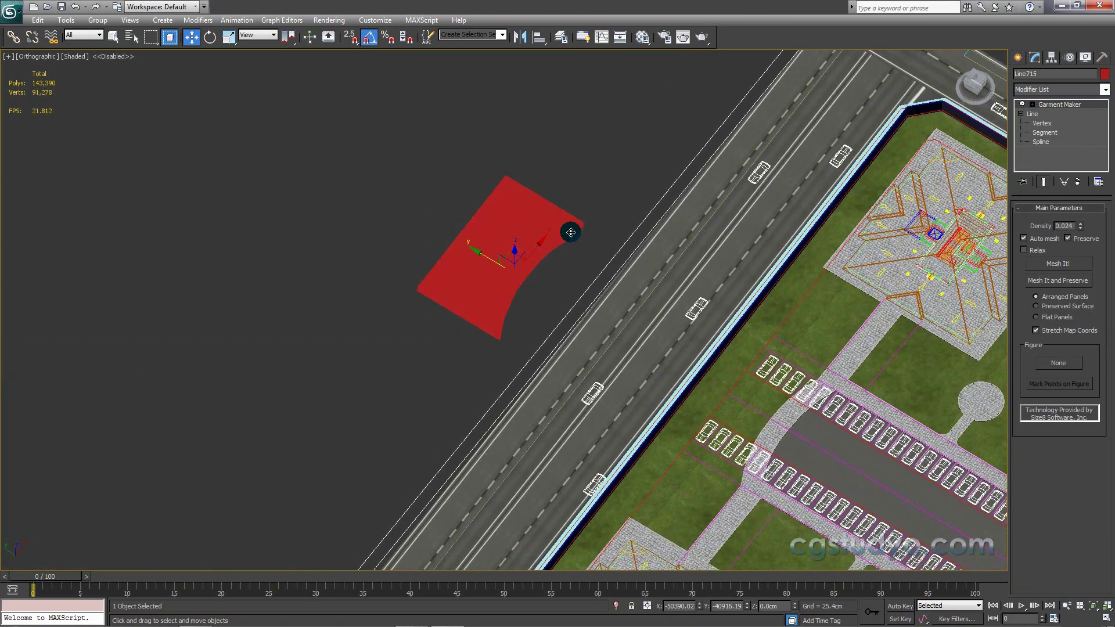
scroll(570, 256, up, 5)
scroll(570, 259, up, 2)
scroll(566, 279, up, 2)
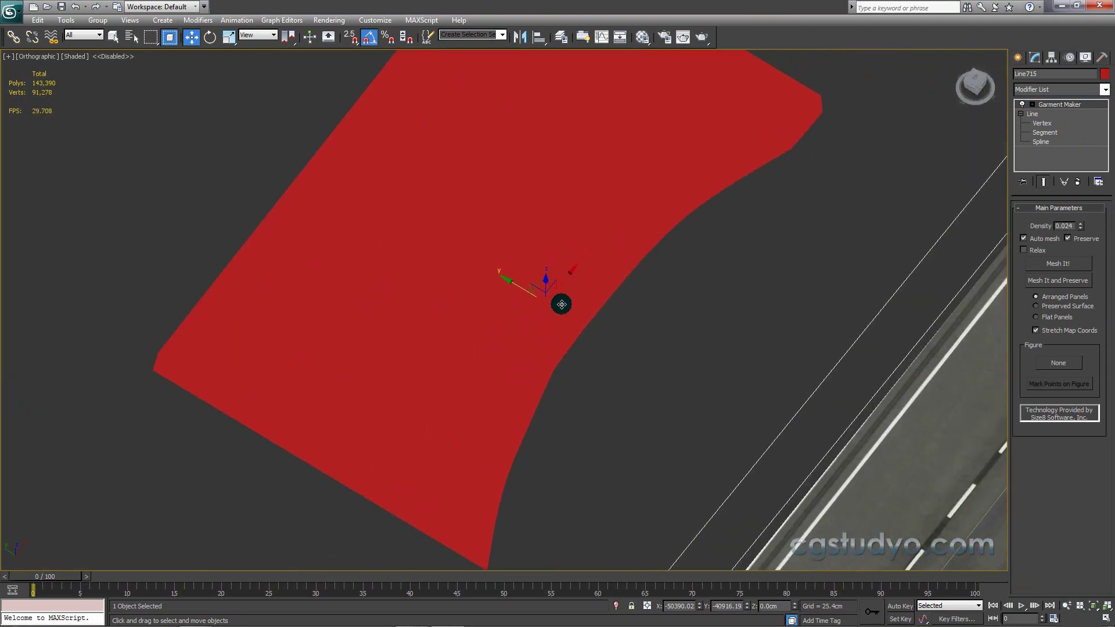
key(F3)
scroll(561, 334, down, 2)
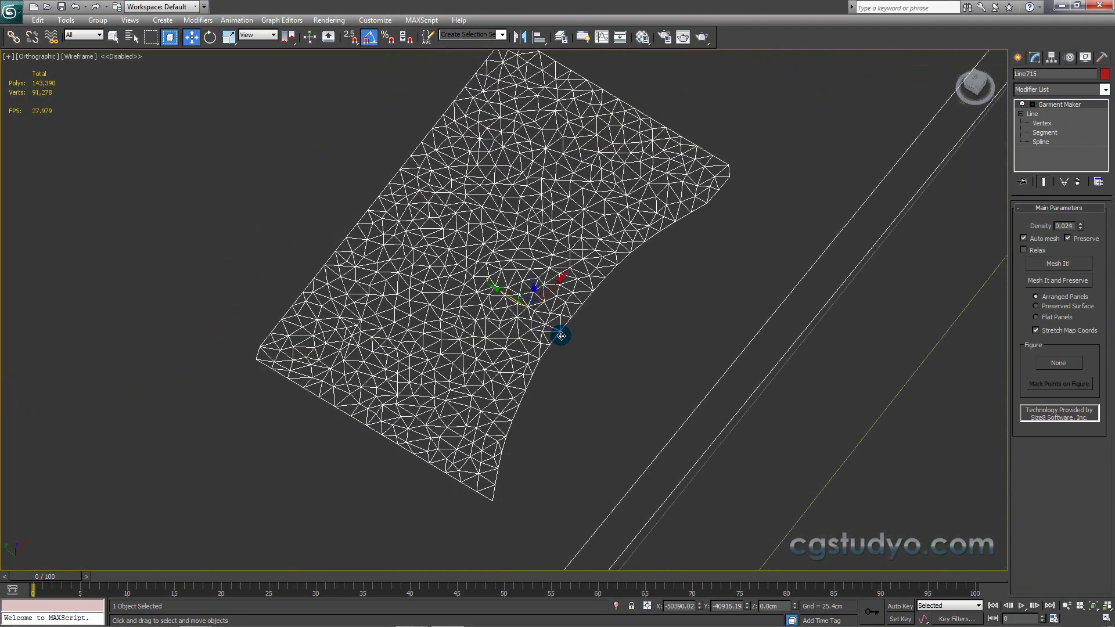
scroll(562, 298, down, 2)
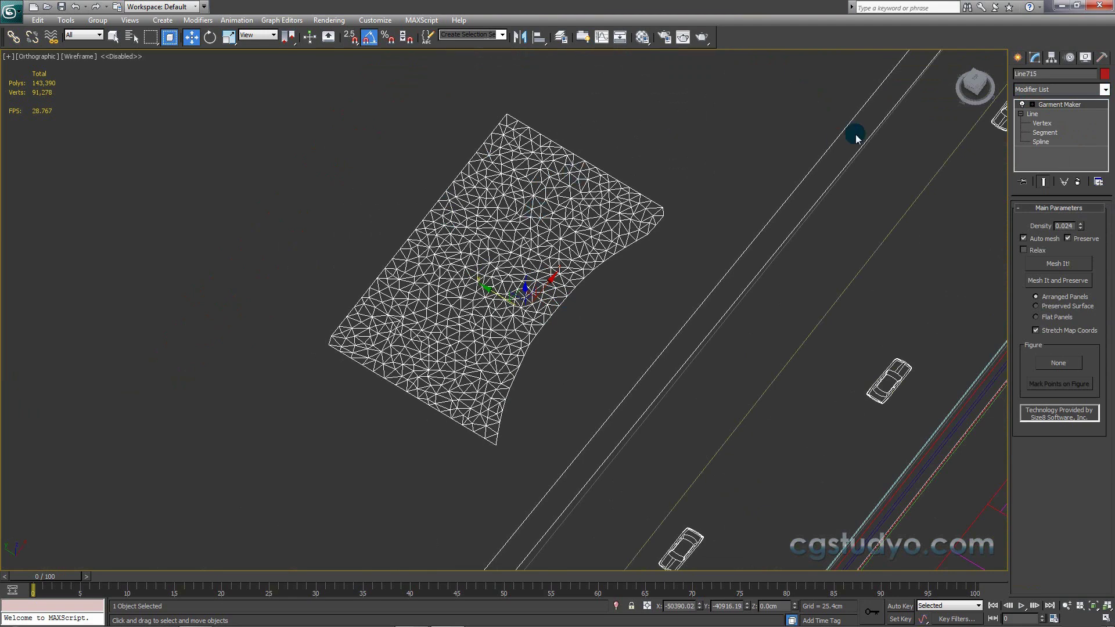
click(1023, 105)
click(1023, 105)
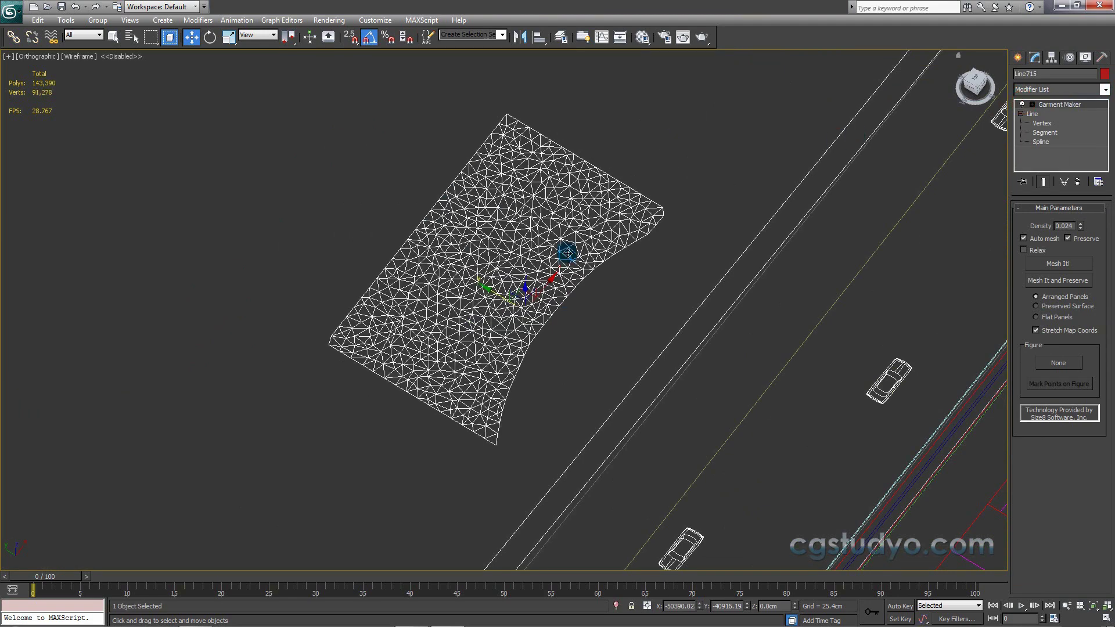
scroll(447, 255, up, 3)
text(0.124)
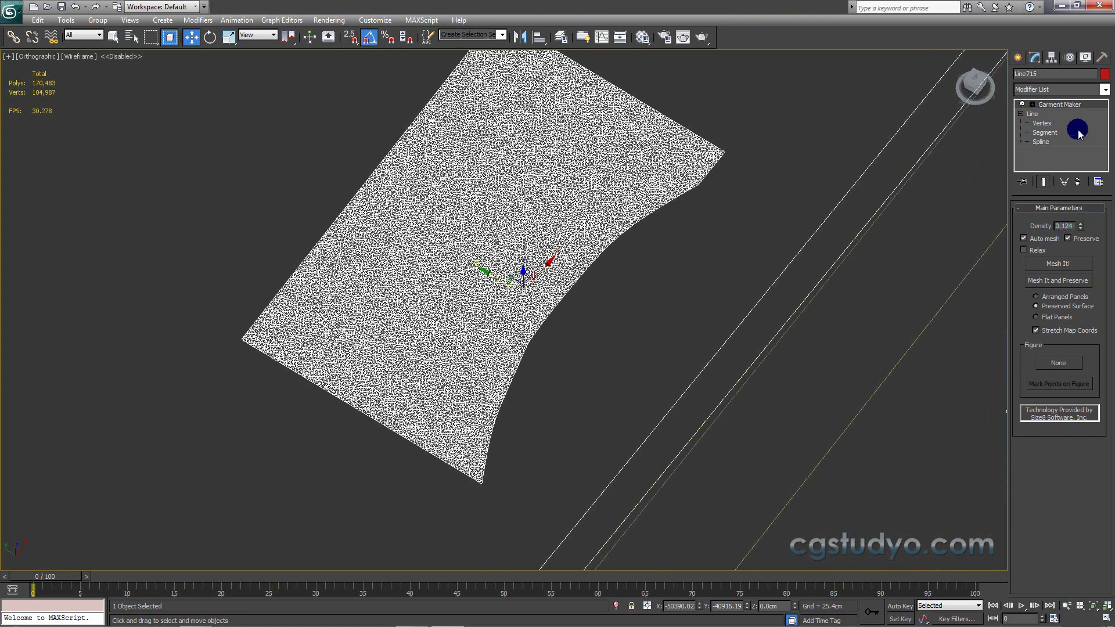
Step: Confirm the 0.124 density and orbit closely around the dense garment mesh
click(692, 160)
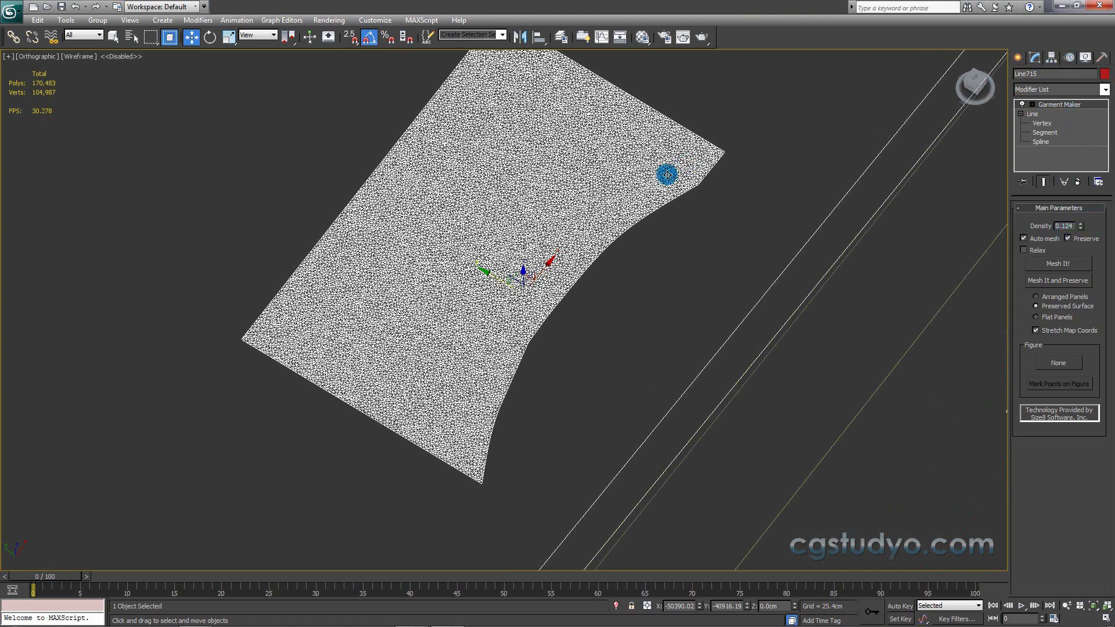
scroll(607, 218, up, 1)
scroll(582, 253, up, 2)
scroll(581, 290, up, 1)
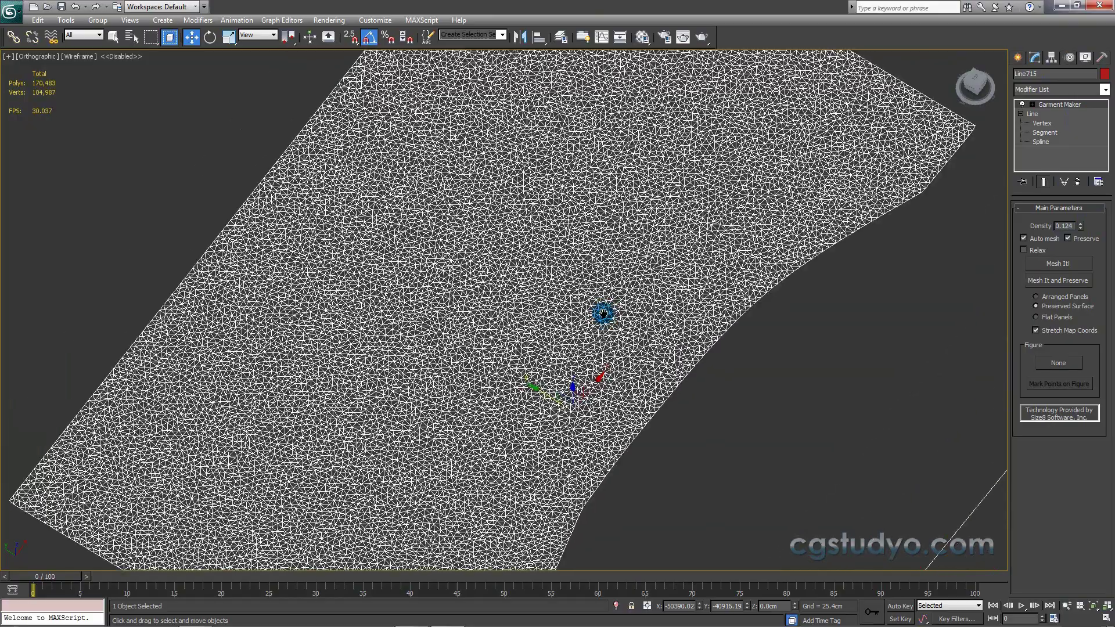
scroll(597, 316, up, 1)
scroll(578, 325, up, 1)
scroll(572, 322, up, 1)
scroll(574, 318, up, 1)
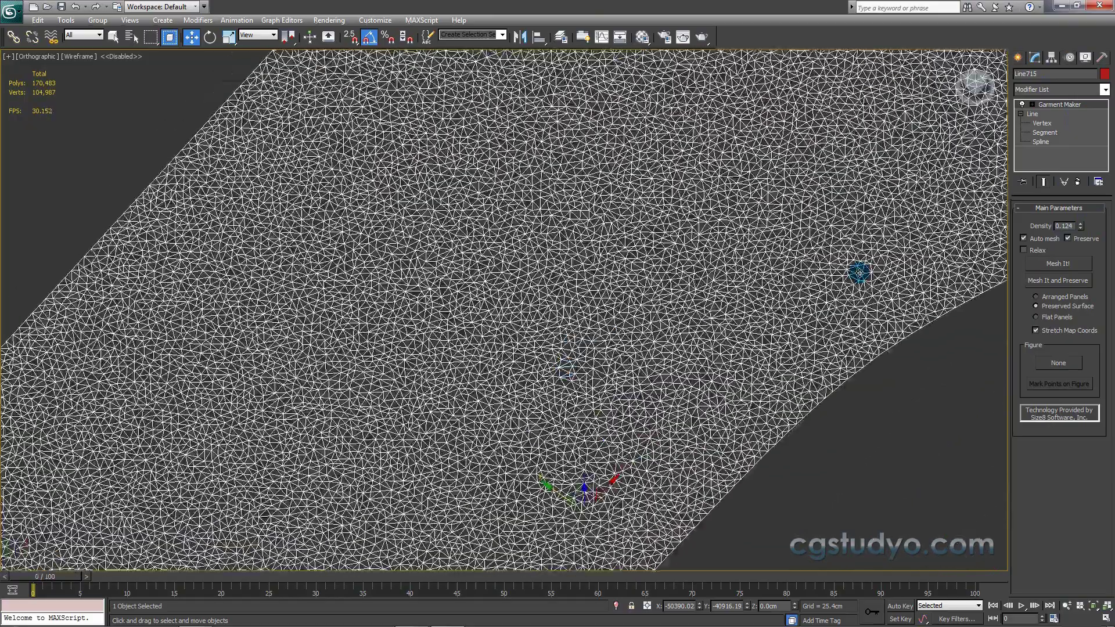
scroll(636, 307, up, 1)
scroll(606, 307, up, 1)
scroll(607, 308, down, 8)
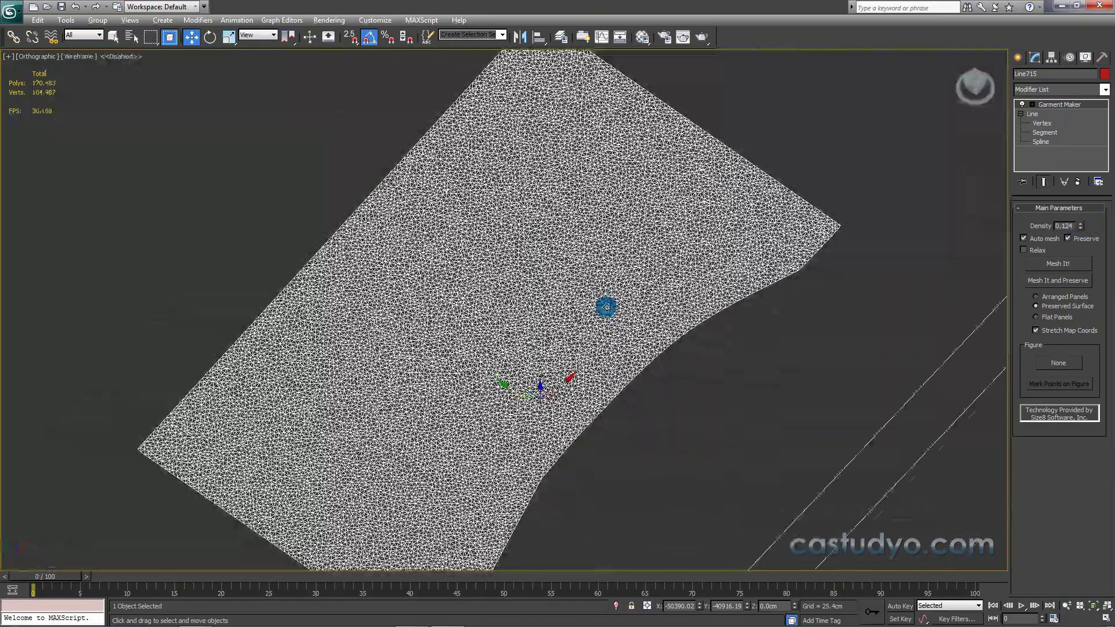
alt+middle_drag(602, 306, 465, 283)
scroll(468, 285, up, 3)
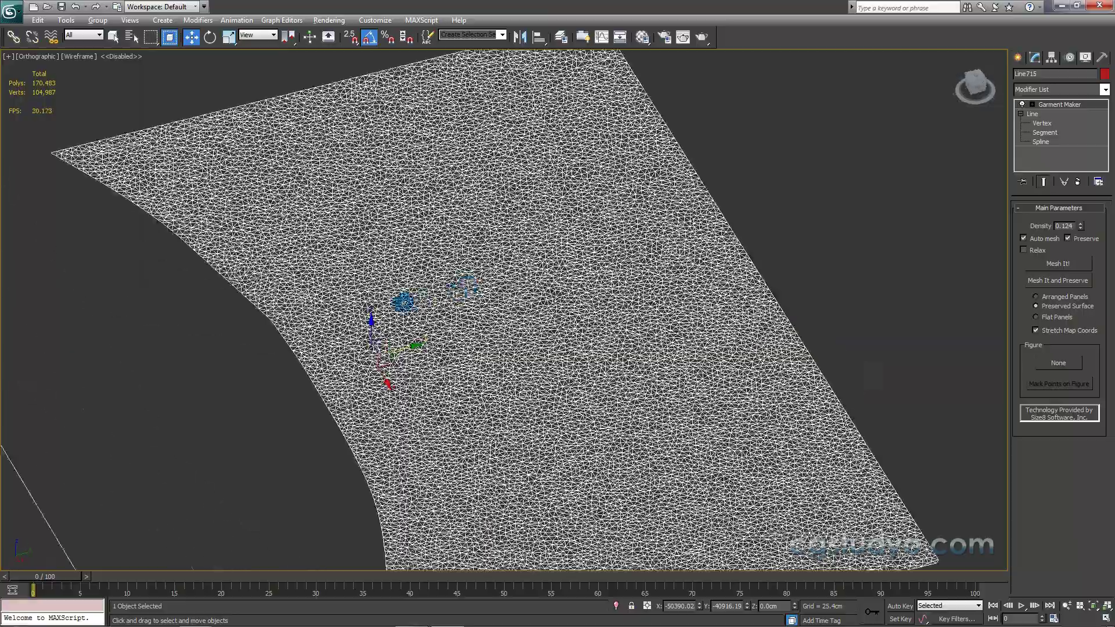
mouse_move(401, 299)
alt+middle_down()
mouse_move(525, 311)
mouse_move(564, 304)
mouse_move(556, 275)
mouse_move(490, 351)
mouse_move(486, 323)
alt+middle_up()
Step: Switch to Perspective view, frame the mesh, and open the Modifier List
key(p)
scroll(540, 294, up, 3)
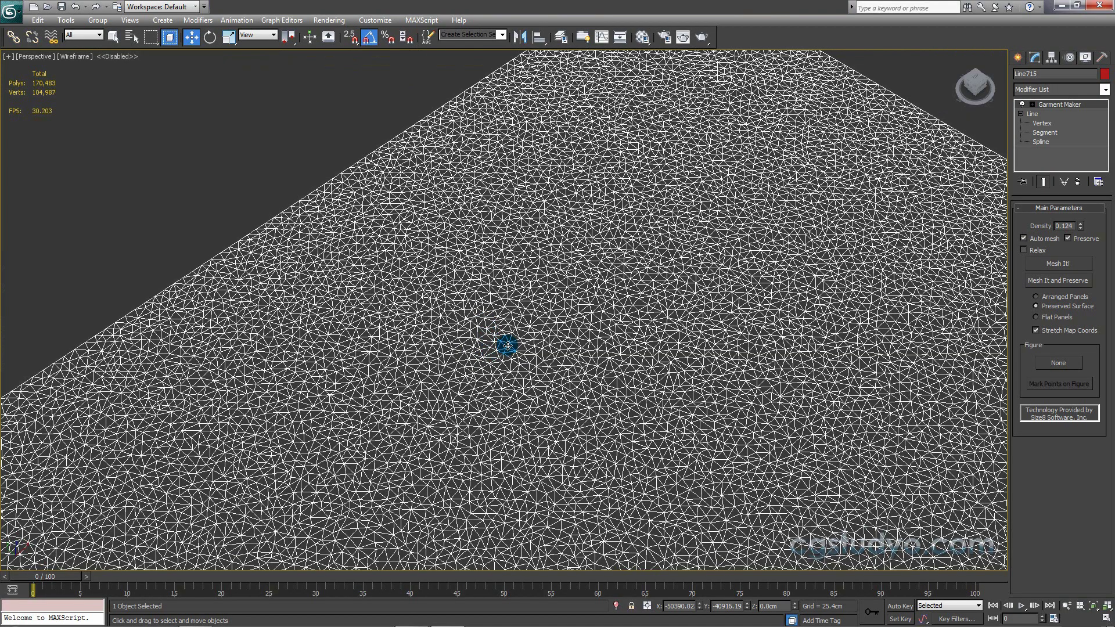
scroll(537, 361, down, 3)
scroll(510, 305, down, 2)
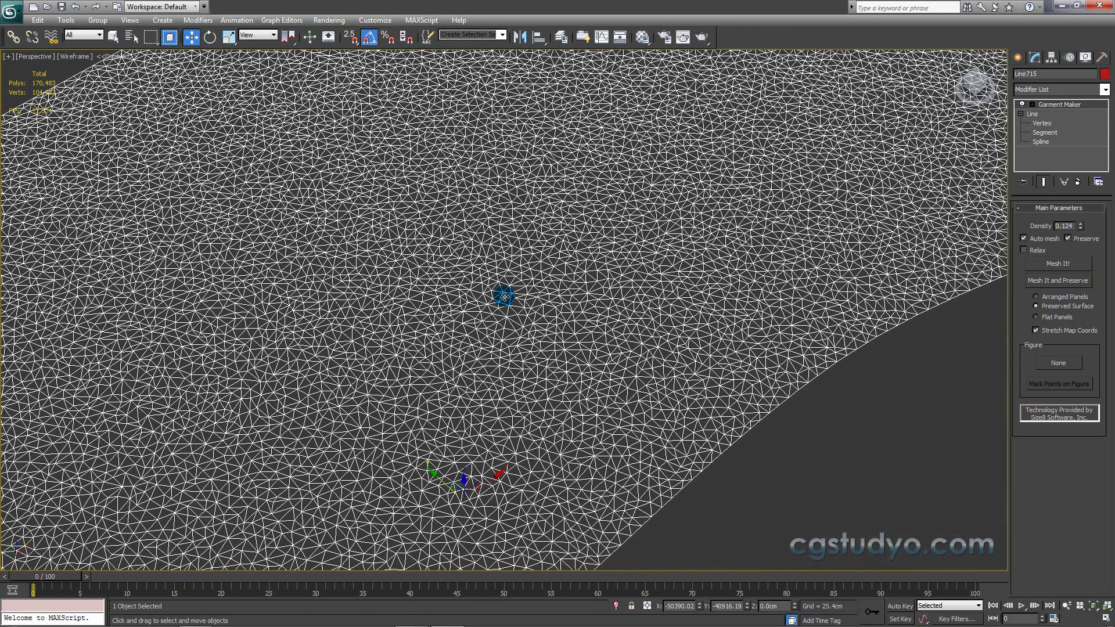
scroll(505, 293, down, 4)
scroll(511, 312, up, 4)
scroll(517, 320, down, 4)
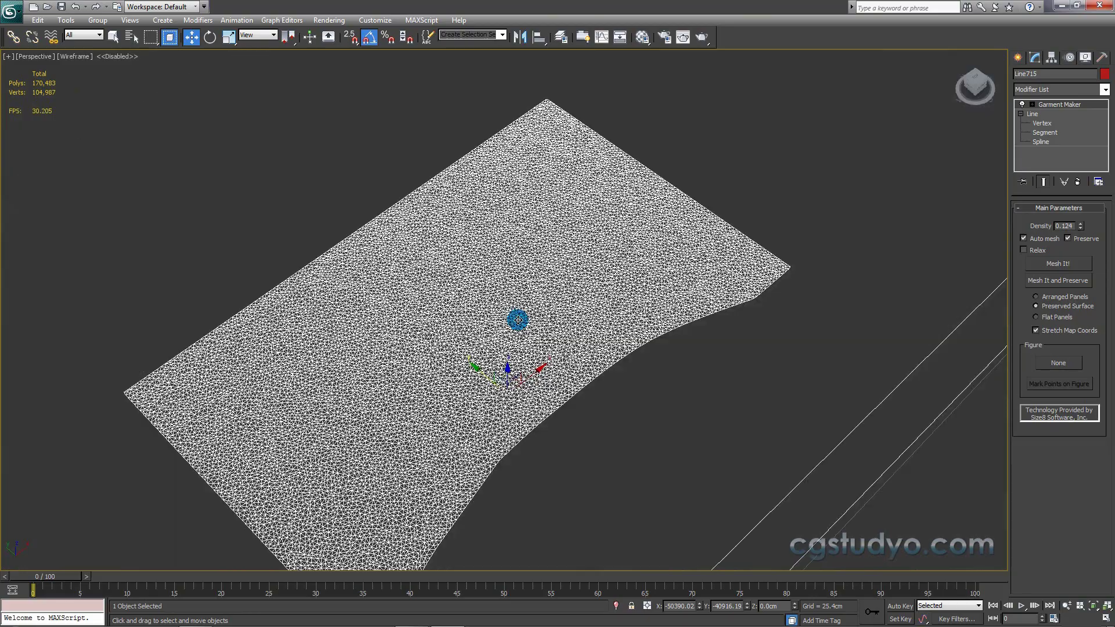
scroll(518, 320, up, 3)
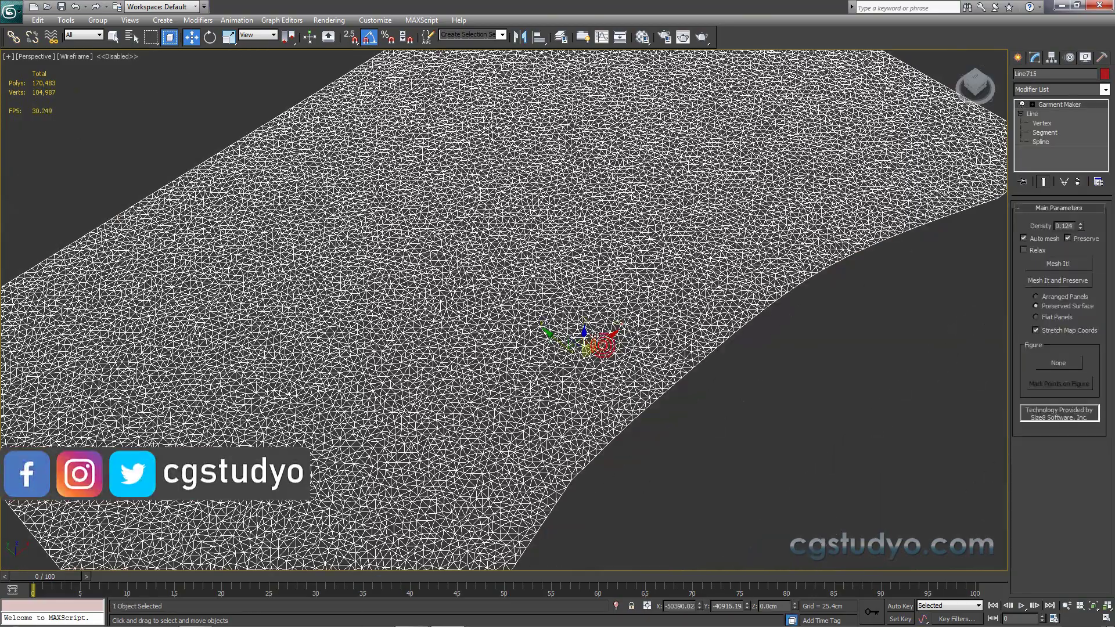
mouse_move(602, 343)
middle_down()
mouse_move(567, 314)
mouse_move(497, 336)
mouse_move(468, 290)
mouse_move(517, 276)
mouse_move(492, 288)
middle_up()
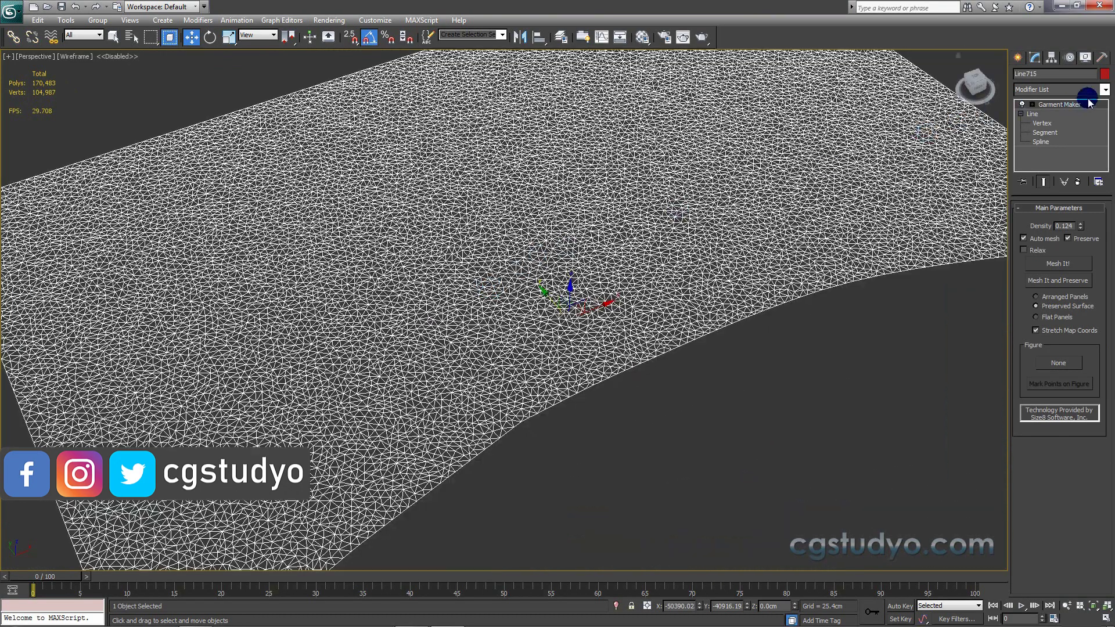
click(1103, 90)
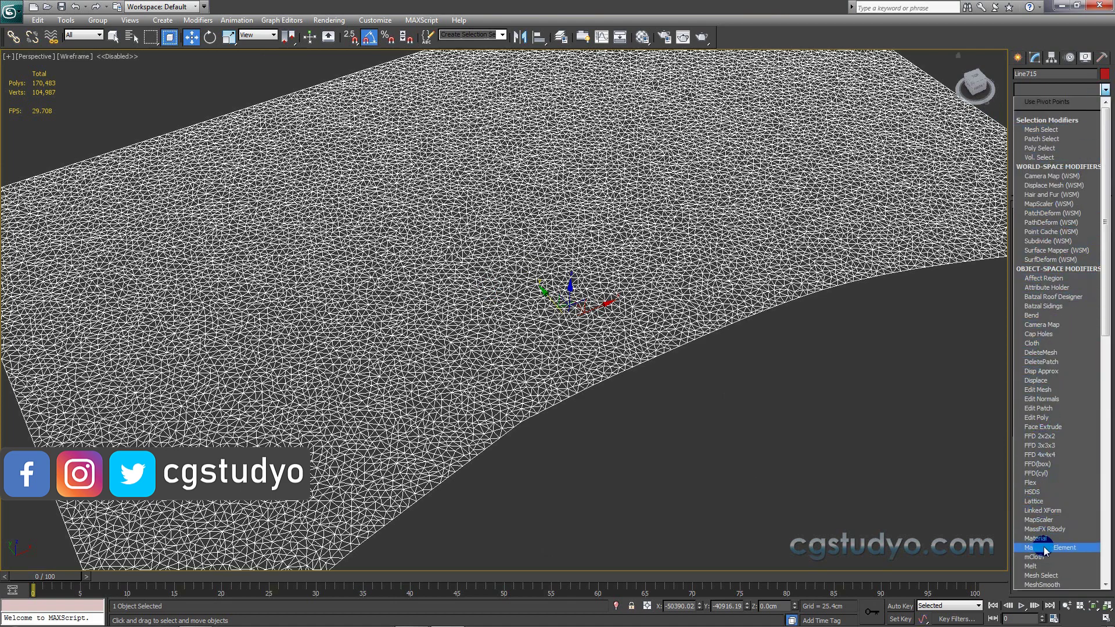
Step: Add a Noise modifier on Garment Maker, tuning its Z strength and scale in shaded view
scroll(1043, 546, down, 18)
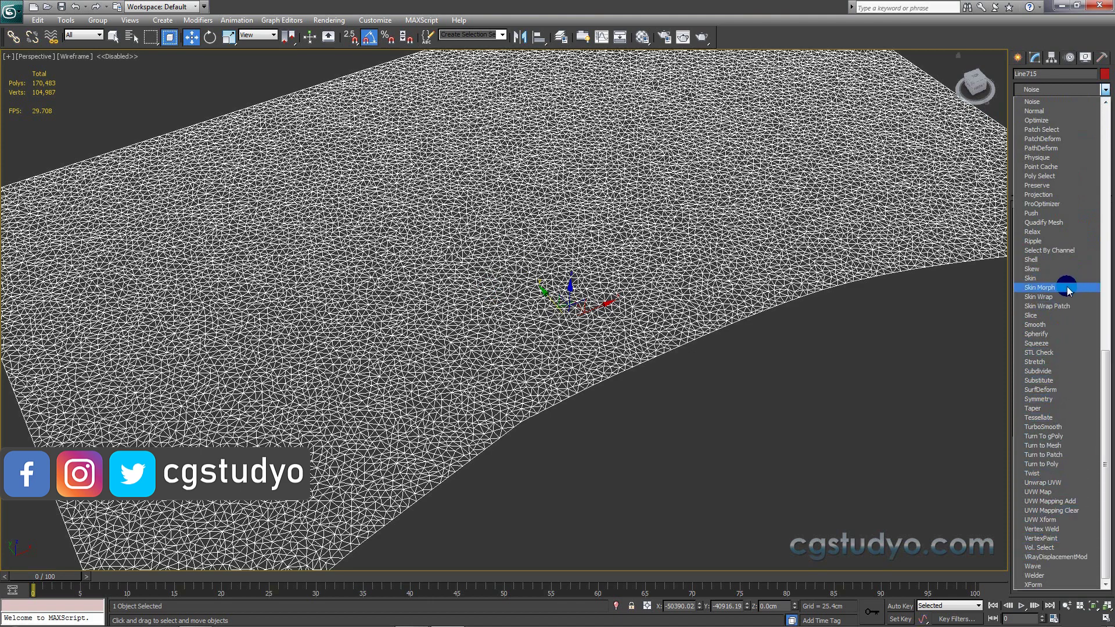
click(1057, 107)
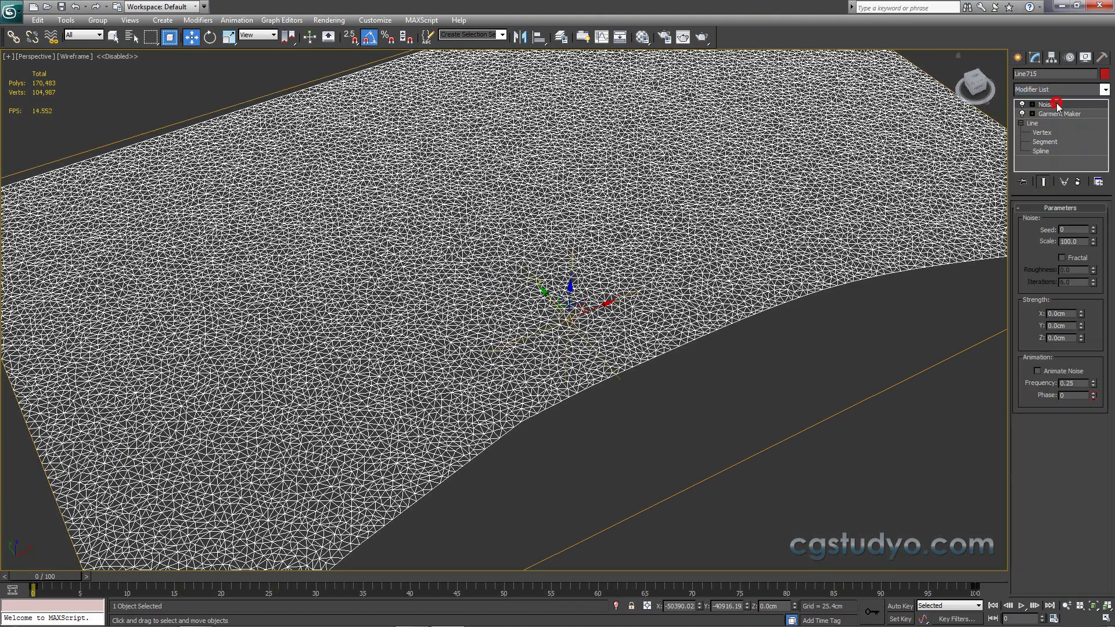
scroll(656, 226, down, 3)
scroll(661, 226, down, 4)
scroll(661, 226, up, 5)
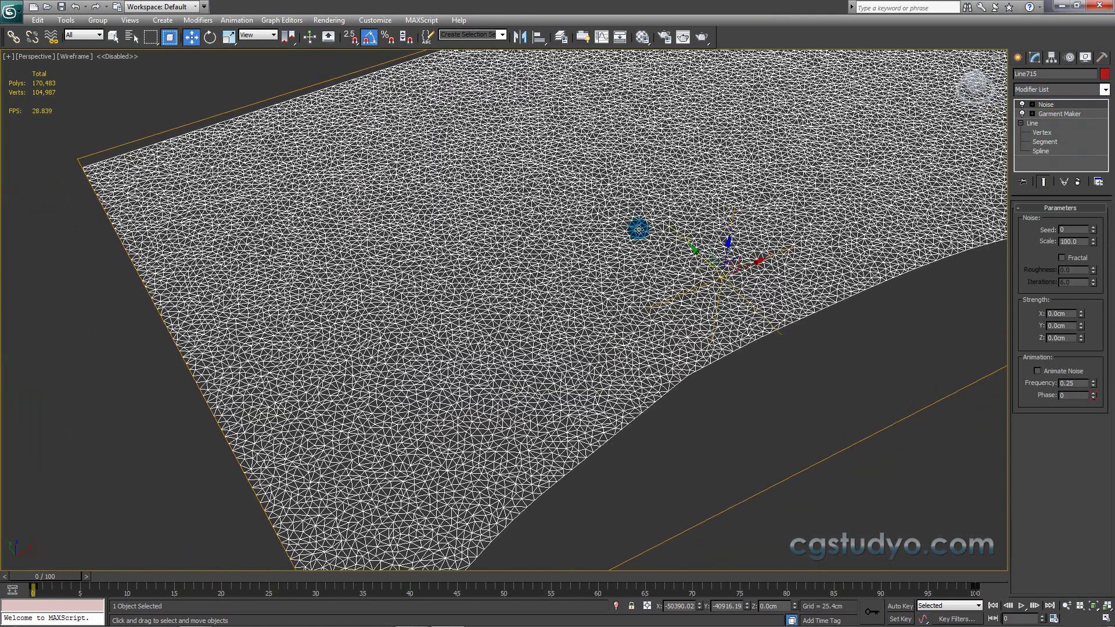
key(F3)
scroll(636, 229, up, 1)
scroll(622, 244, up, 2)
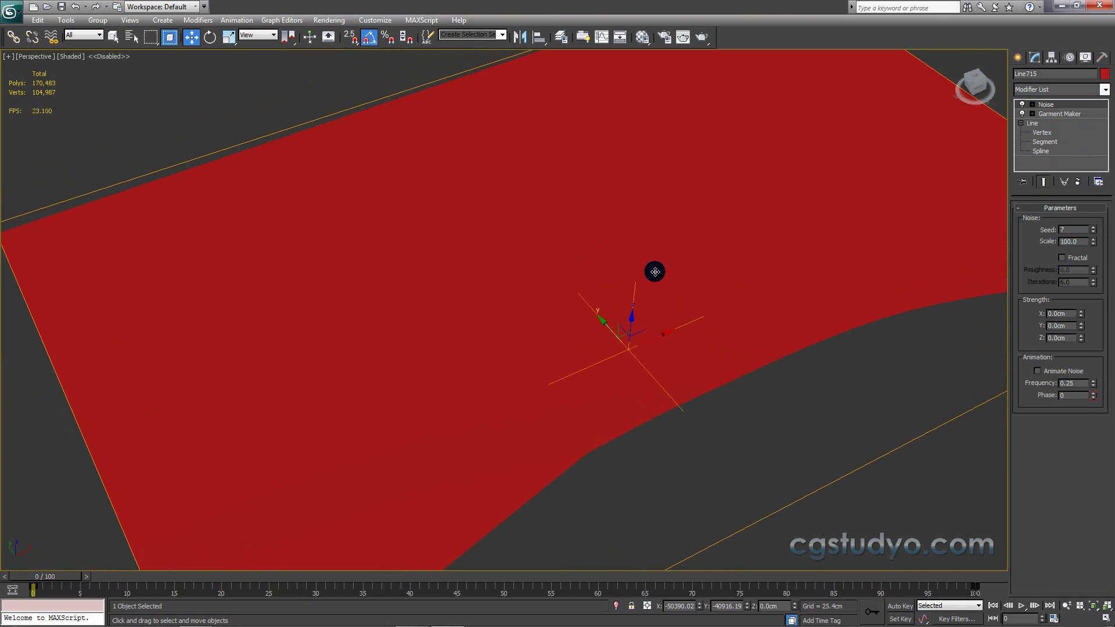
scroll(652, 312, down, 1)
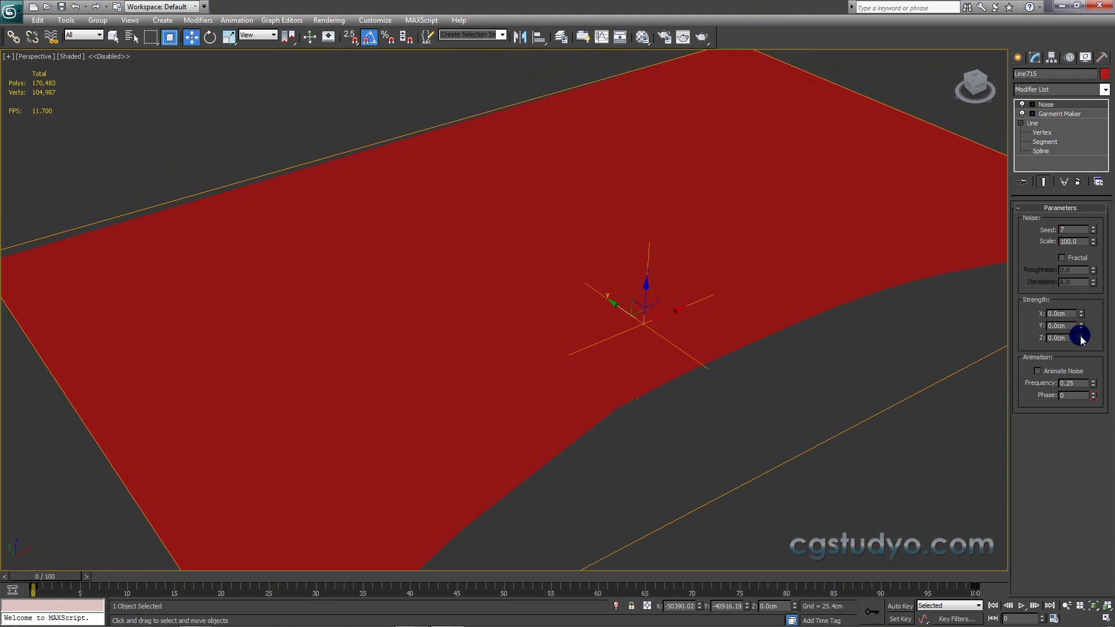
mouse_move(1080, 306)
mouse_down()
mouse_move(1066, 45)
mouse_move(1056, 440)
mouse_up()
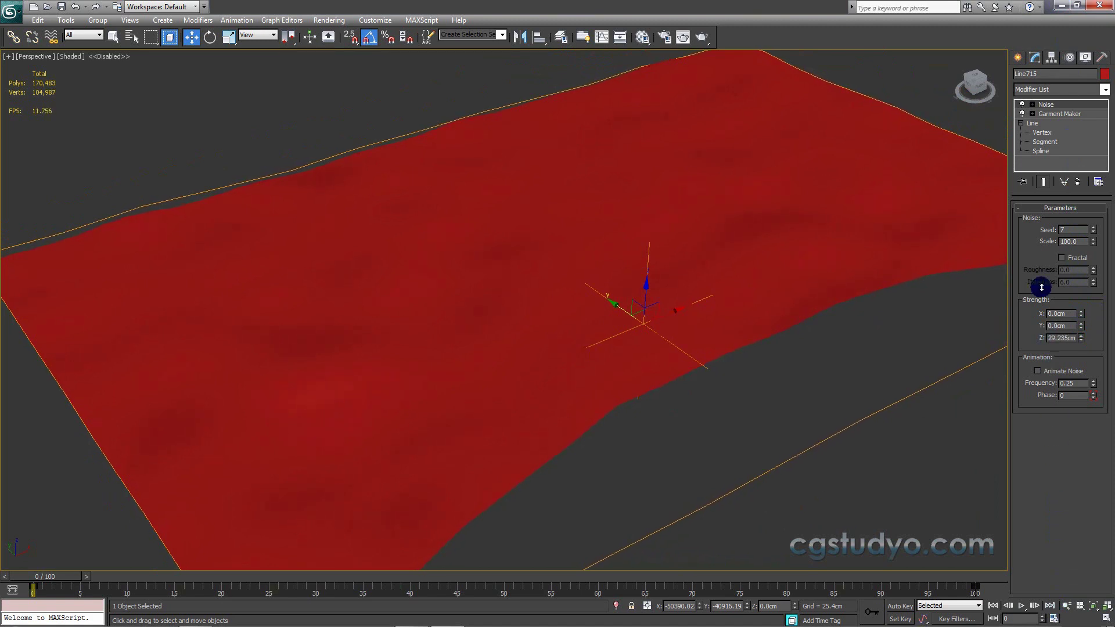
drag(1056, 439, 1039, 260)
drag(1094, 245, 1096, 288)
Step: Orbit around the rippled red surface to inspect the noise bumps
scroll(687, 393, down, 5)
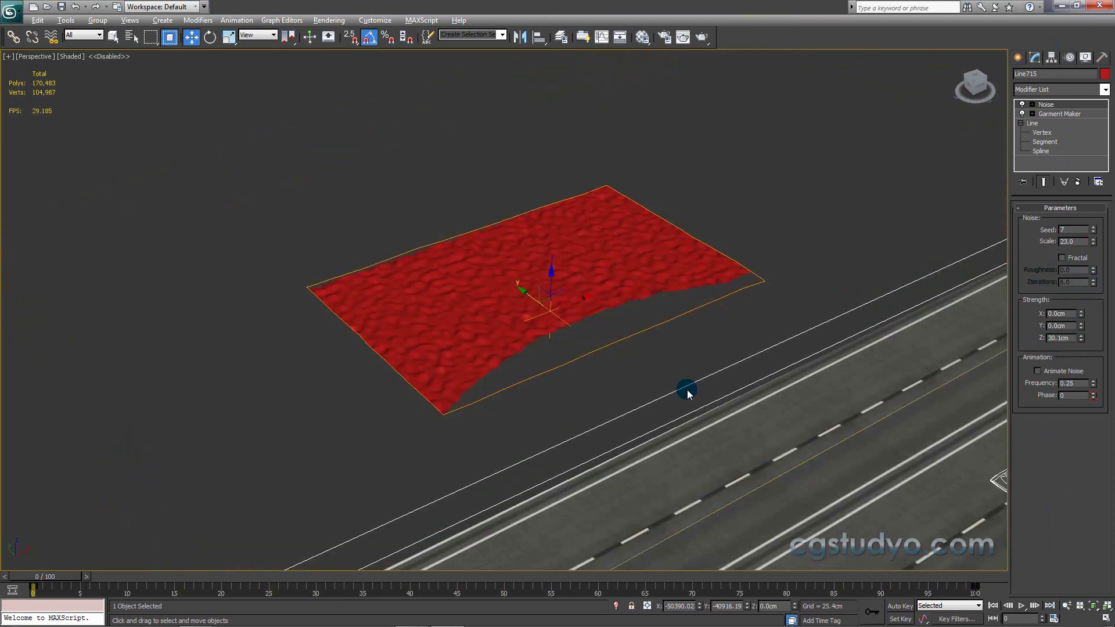
alt+middle_drag(687, 389, 596, 391)
scroll(595, 391, up, 5)
mouse_move(566, 348)
middle_down()
mouse_move(511, 345)
mouse_move(515, 331)
middle_up()
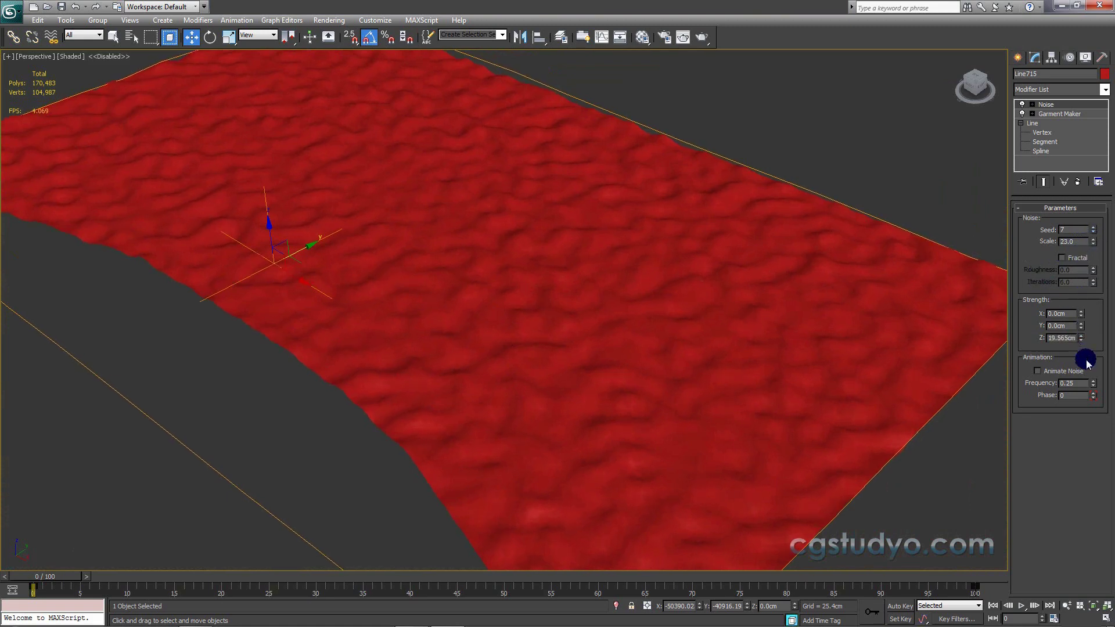
scroll(710, 346, down, 2)
scroll(709, 331, down, 2)
scroll(660, 364, down, 5)
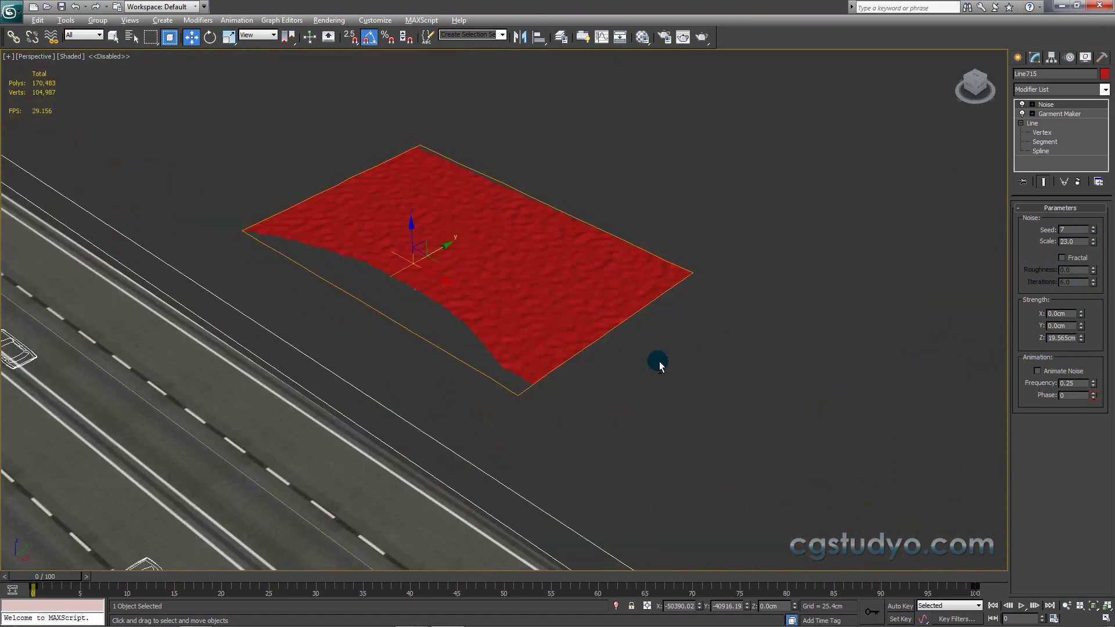
alt+middle_drag(660, 364, 747, 368)
scroll(532, 316, up, 5)
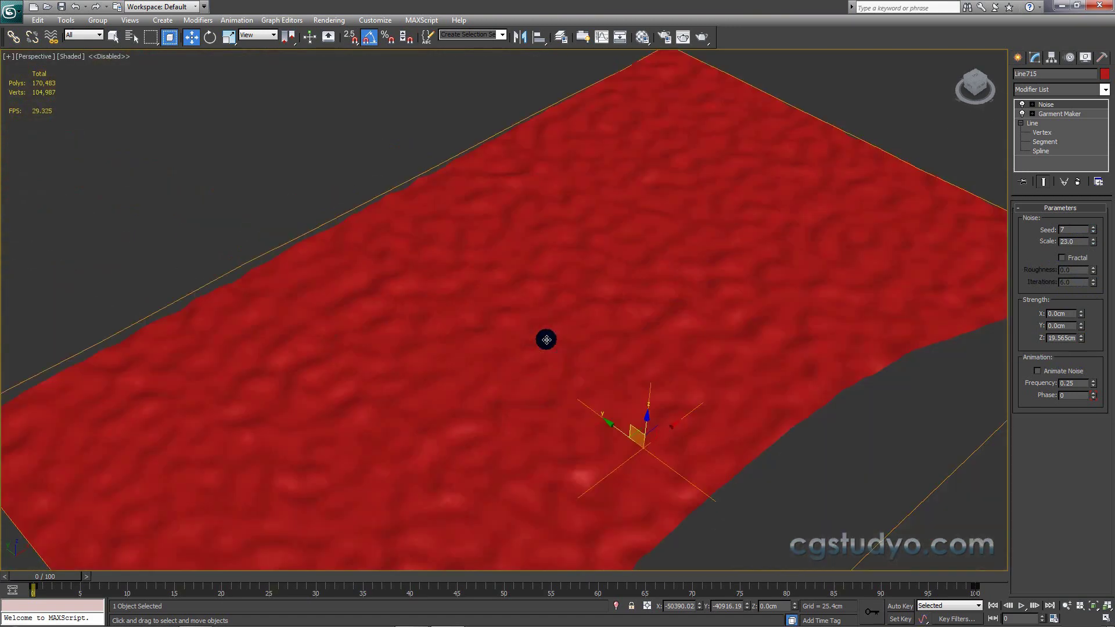
scroll(557, 359, down, 5)
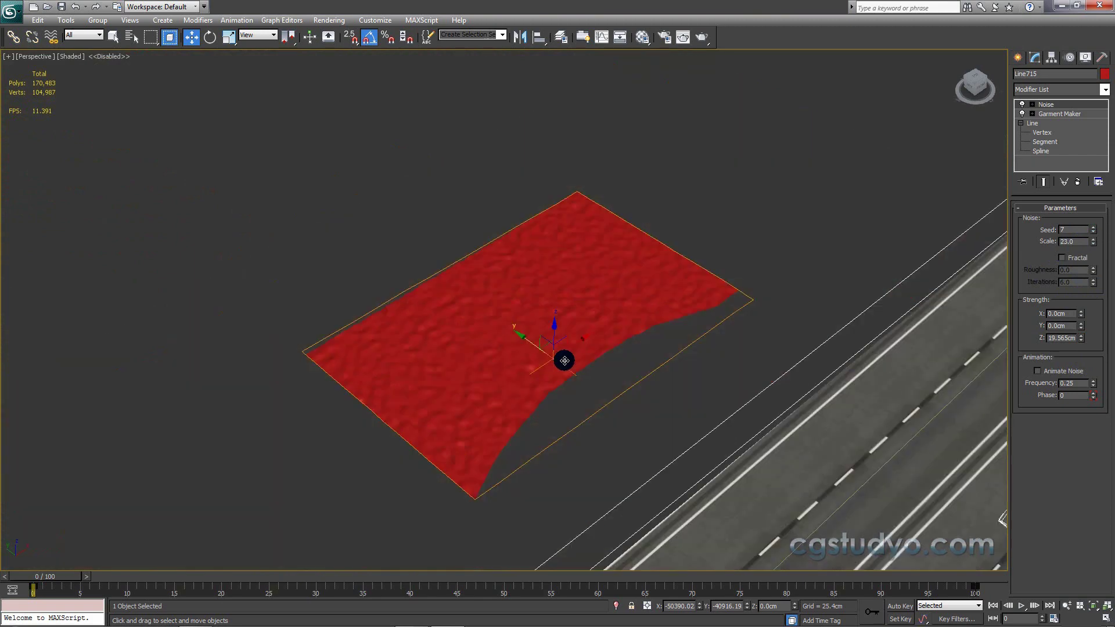
scroll(545, 356, up, 4)
mouse_move(540, 350)
alt+middle_down()
mouse_move(488, 278)
mouse_move(413, 325)
mouse_move(385, 326)
mouse_move(478, 356)
mouse_move(635, 319)
alt+middle_up()
mouse_move(672, 252)
alt+middle_down()
mouse_move(878, 162)
mouse_move(659, 216)
alt+middle_up()
scroll(660, 216, up, 5)
Step: Toggle Garment Maker off and on in wireframe, then return to shaded display
click(1022, 114)
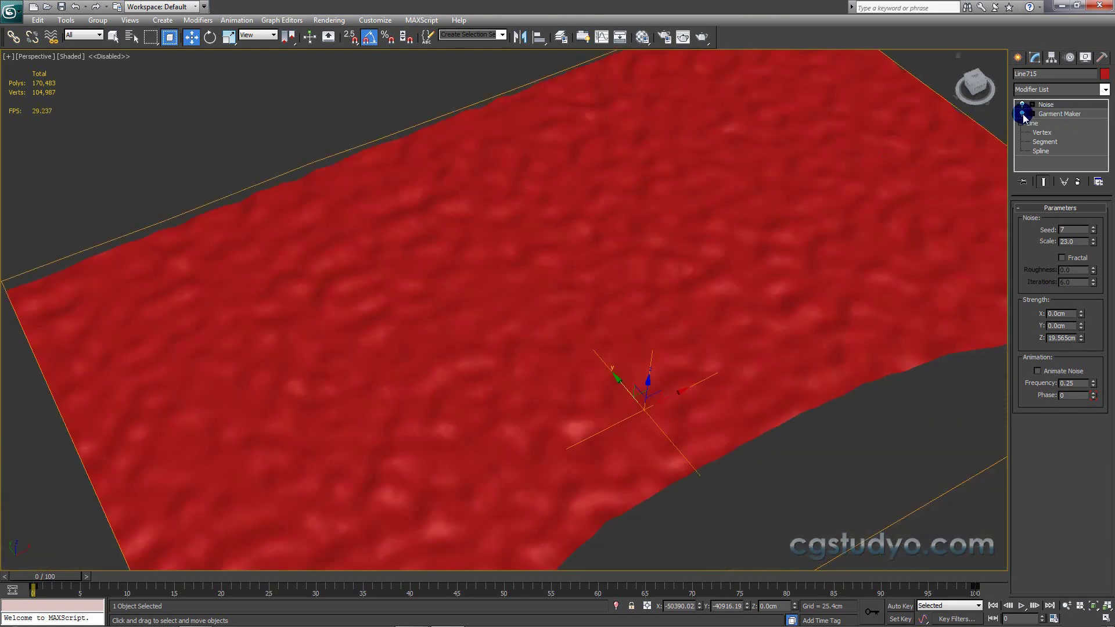
click(1023, 115)
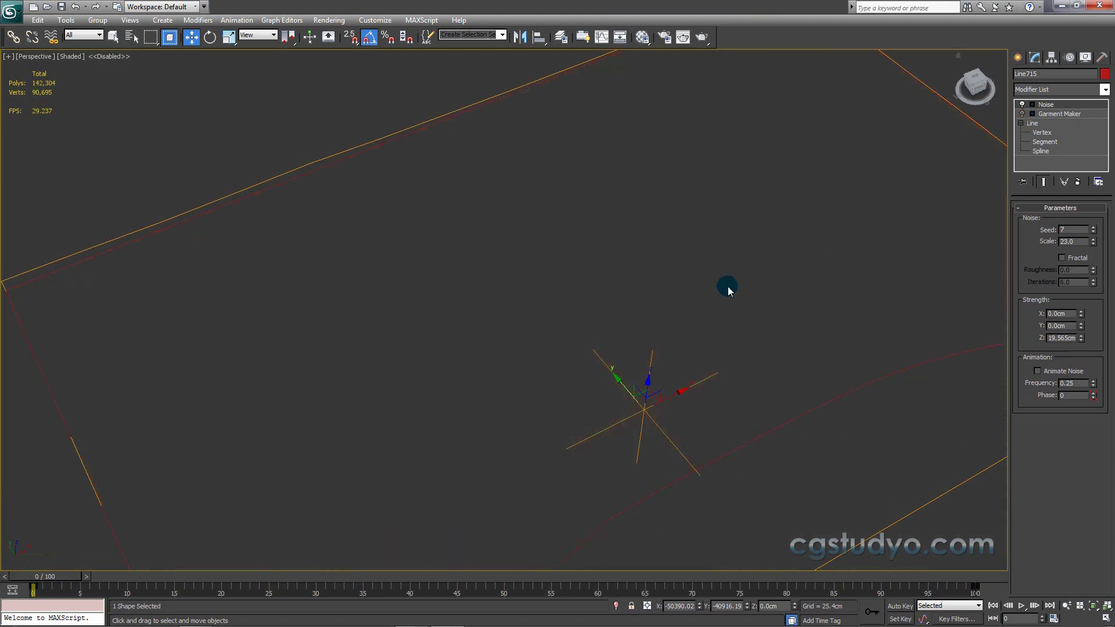
scroll(728, 289, down, 2)
key(F3)
scroll(717, 238, down, 4)
scroll(711, 244, up, 5)
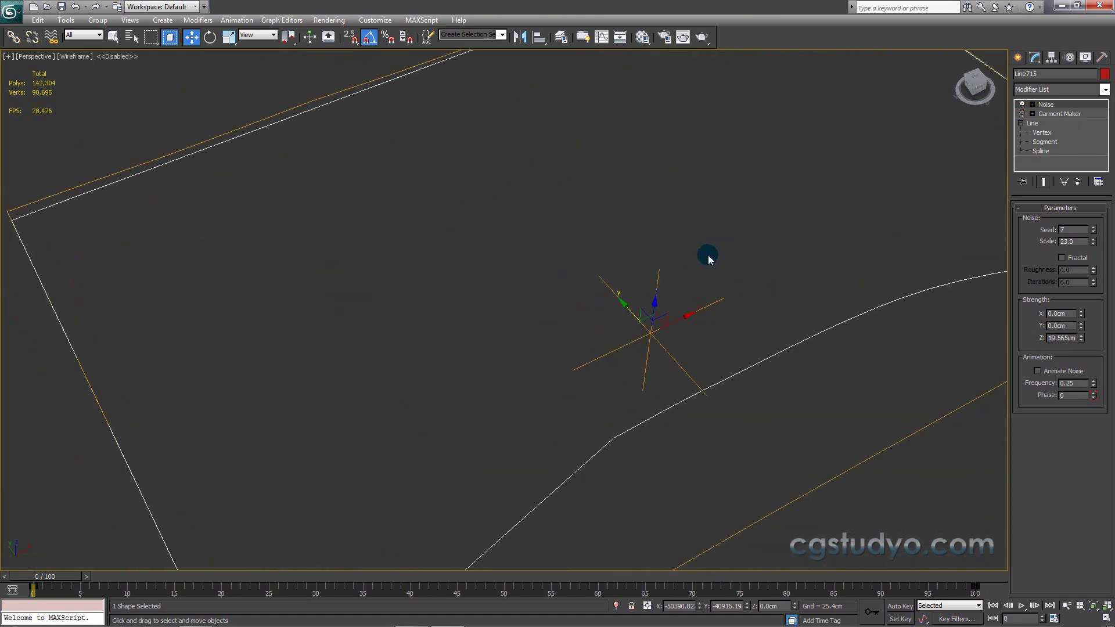
scroll(708, 255, down, 4)
scroll(813, 232, up, 4)
scroll(890, 203, down, 4)
click(1028, 115)
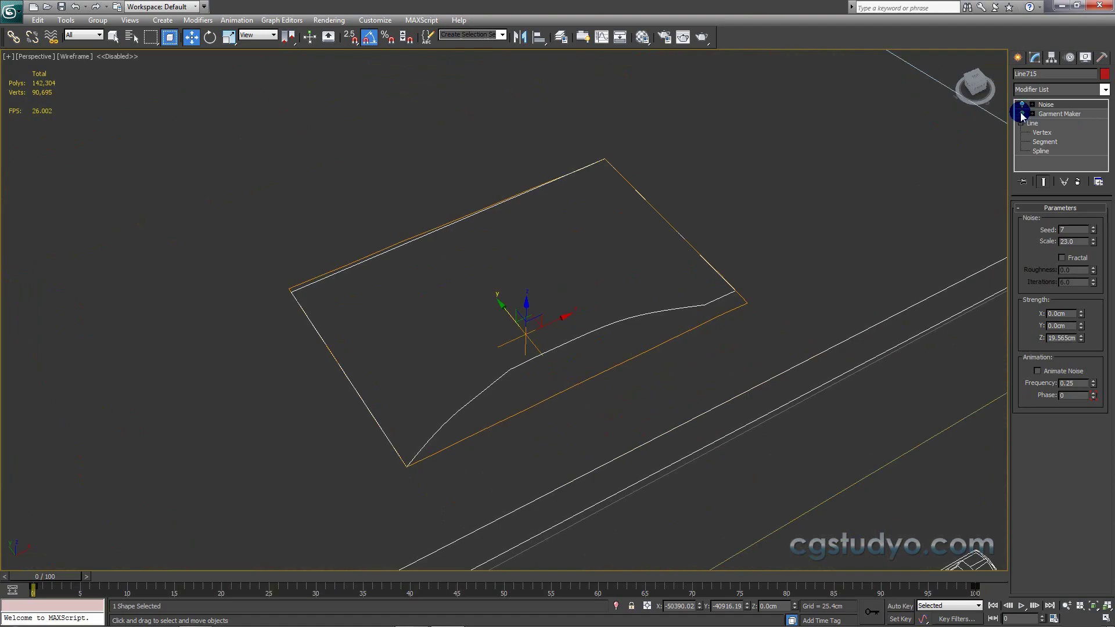
scroll(534, 290, up, 3)
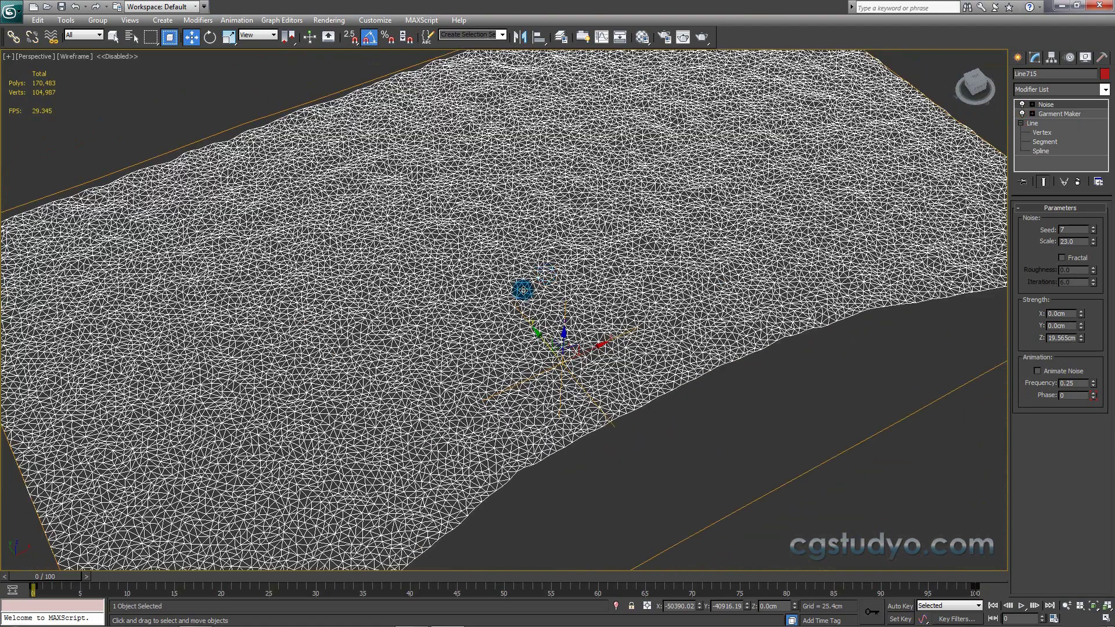
scroll(522, 317, up, 2)
scroll(465, 325, up, 2)
scroll(500, 314, down, 2)
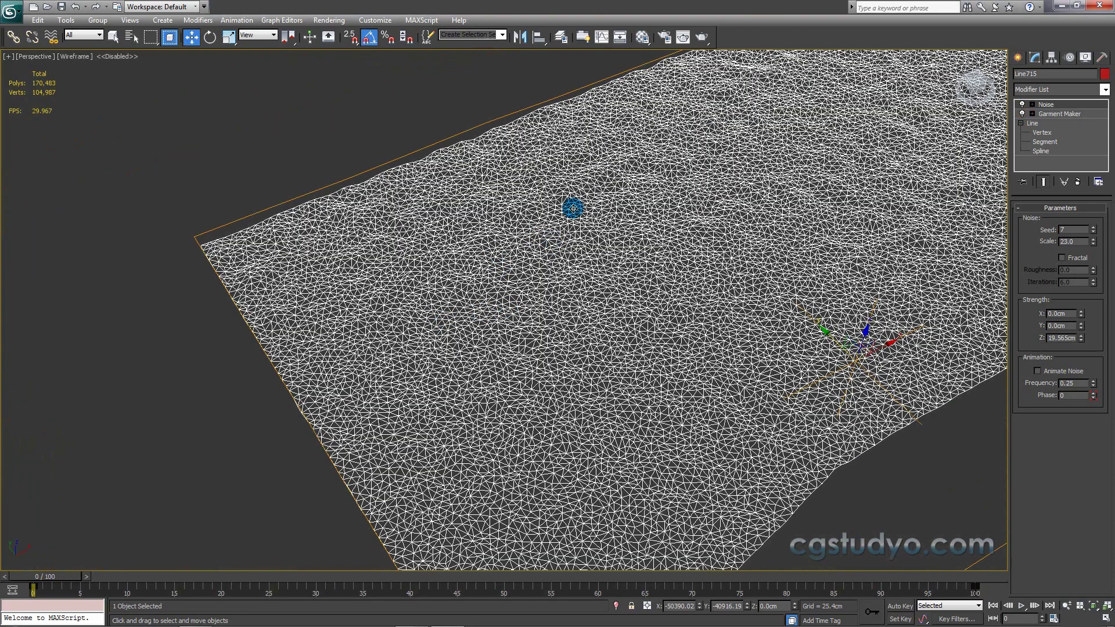
key(F3)
scroll(581, 267, down, 2)
scroll(575, 296, down, 5)
mouse_move(589, 310)
alt+middle_down()
mouse_move(488, 296)
mouse_move(538, 269)
alt+middle_up()
Step: In Top view, move the red bumpy patch down onto the parking rows
click(1016, 57)
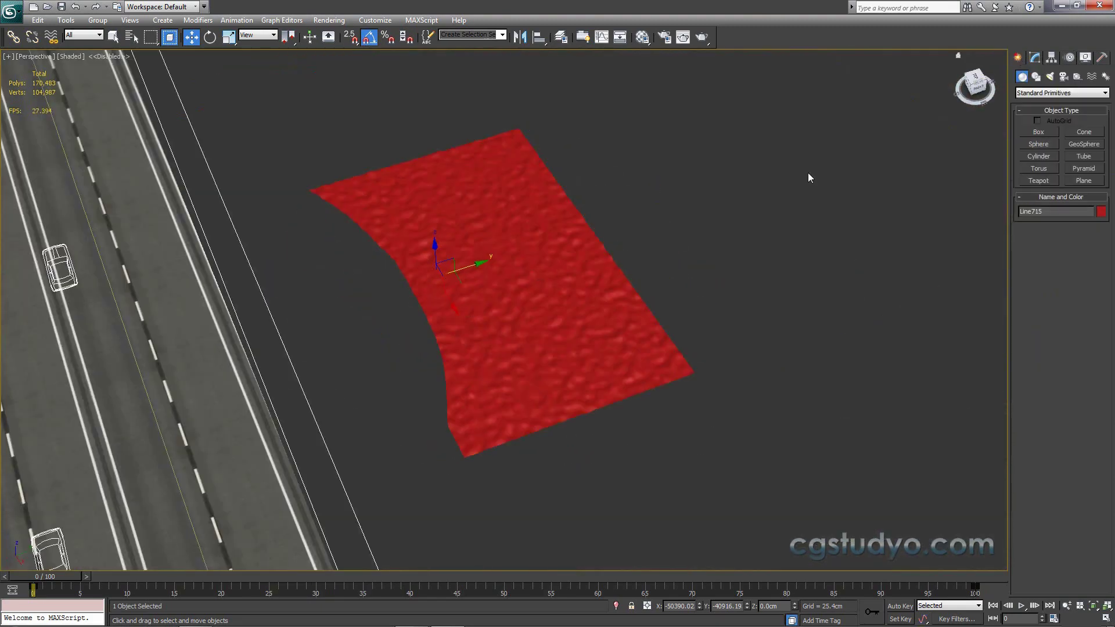
scroll(567, 274, down, 4)
middle_drag(555, 274, 718, 254)
key(t)
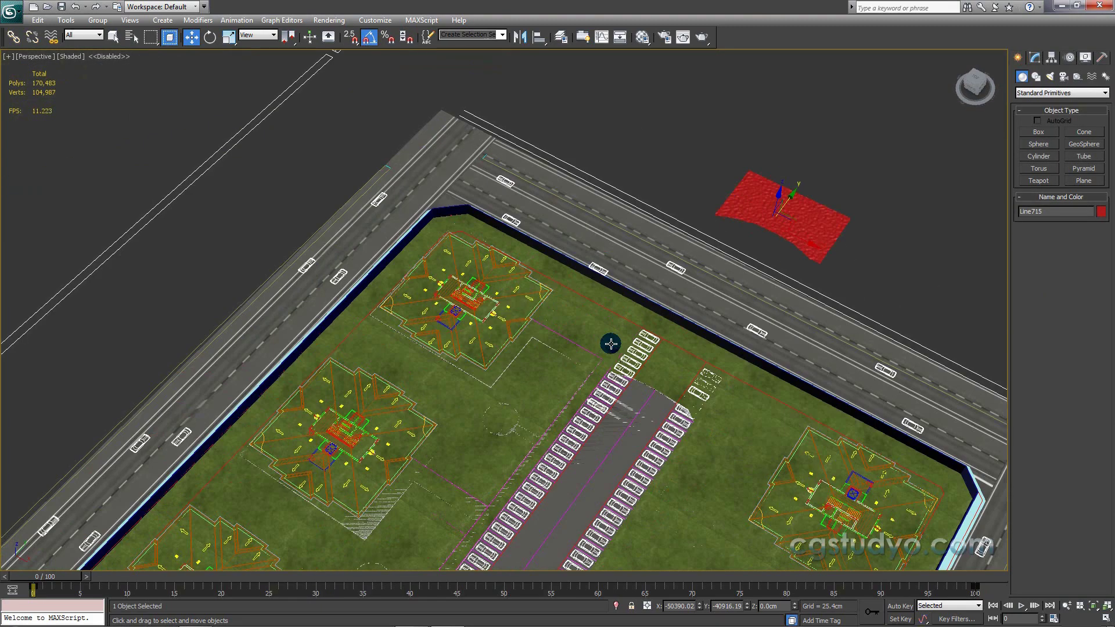
key(z)
scroll(523, 313, down, 6)
scroll(487, 267, down, 1)
scroll(470, 240, down, 3)
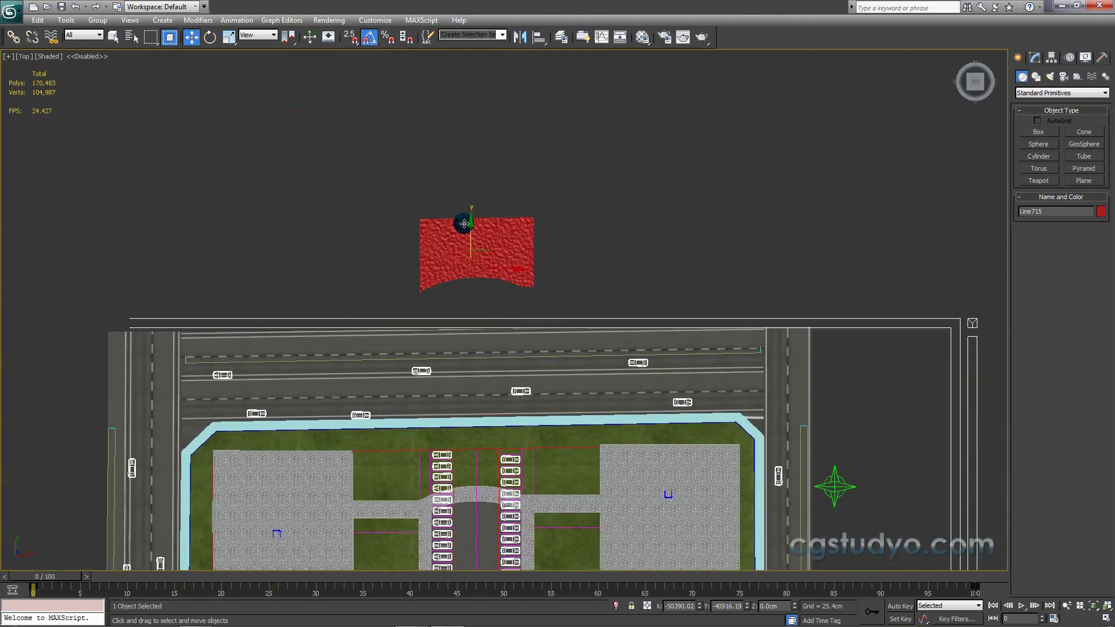
middle_drag(455, 211, 451, 130)
drag(456, 142, 448, 359)
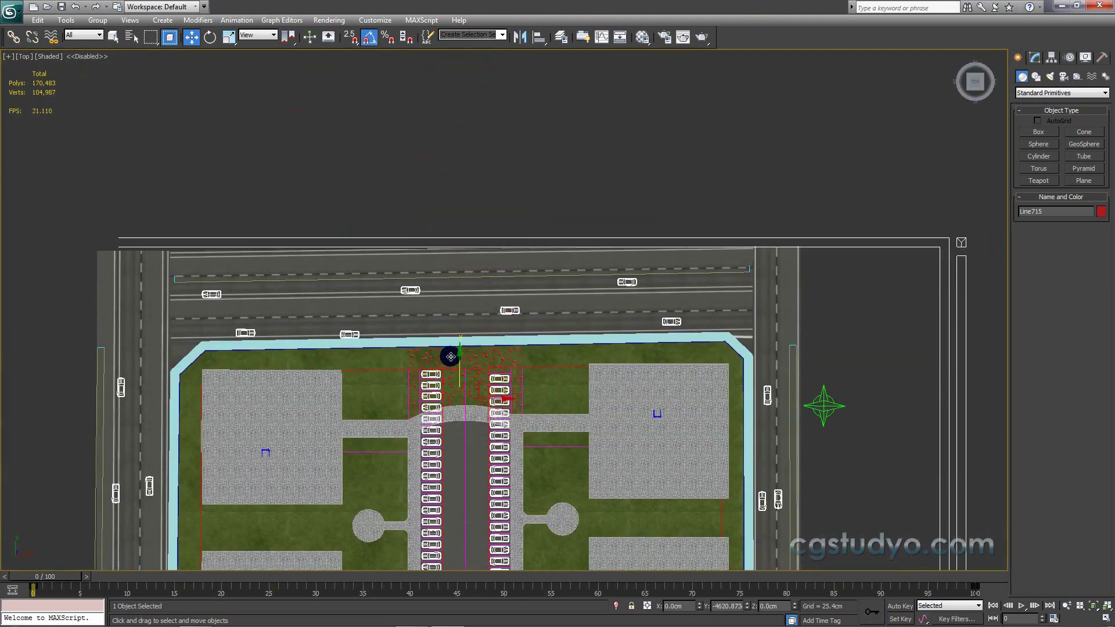
scroll(441, 325, up, 5)
scroll(465, 302, up, 4)
scroll(488, 310, up, 2)
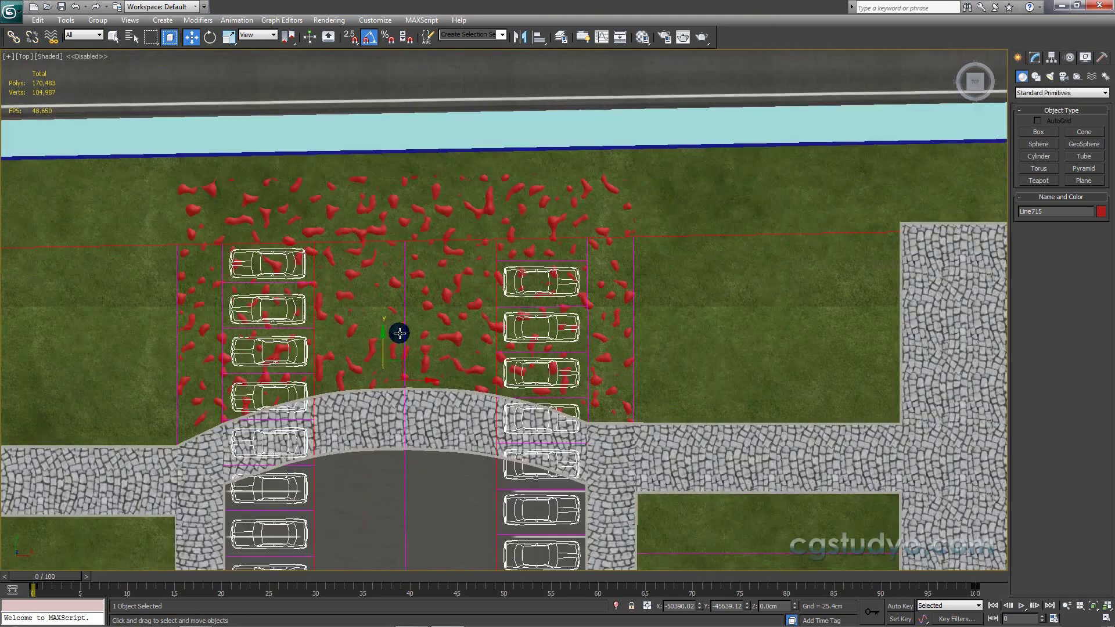
mouse_move(380, 342)
mouse_down()
mouse_move(379, 328)
mouse_move(393, 343)
mouse_up()
Step: Raise the patch above the grass in a tilted view, then undo the raise
mouse_move(393, 343)
alt+middle_down()
mouse_move(286, 265)
mouse_move(303, 274)
alt+middle_up()
drag(343, 261, 346, 249)
click(346, 249)
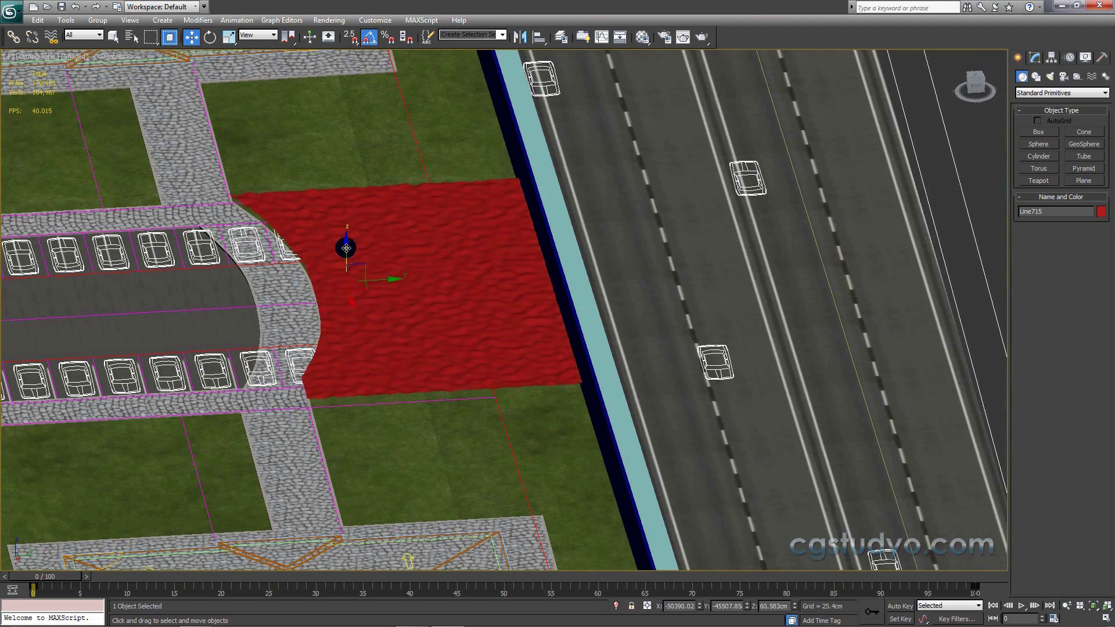
scroll(346, 250, up, 4)
key(ctrl+z)
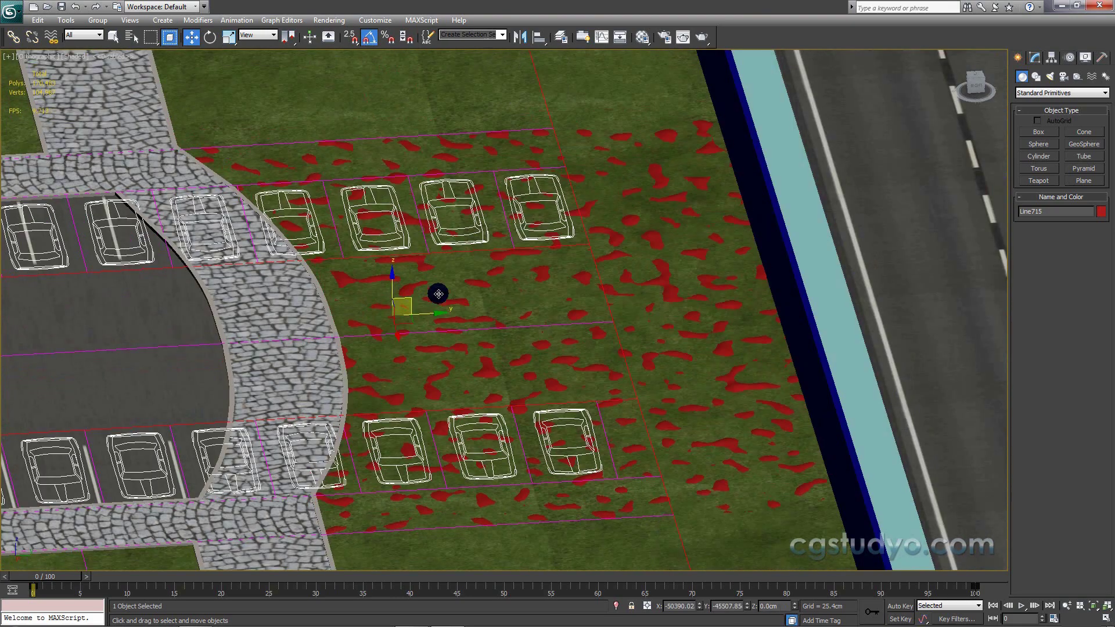
Step: Move the rippled patch to the right of the road and return to Top view
scroll(485, 290, down, 4)
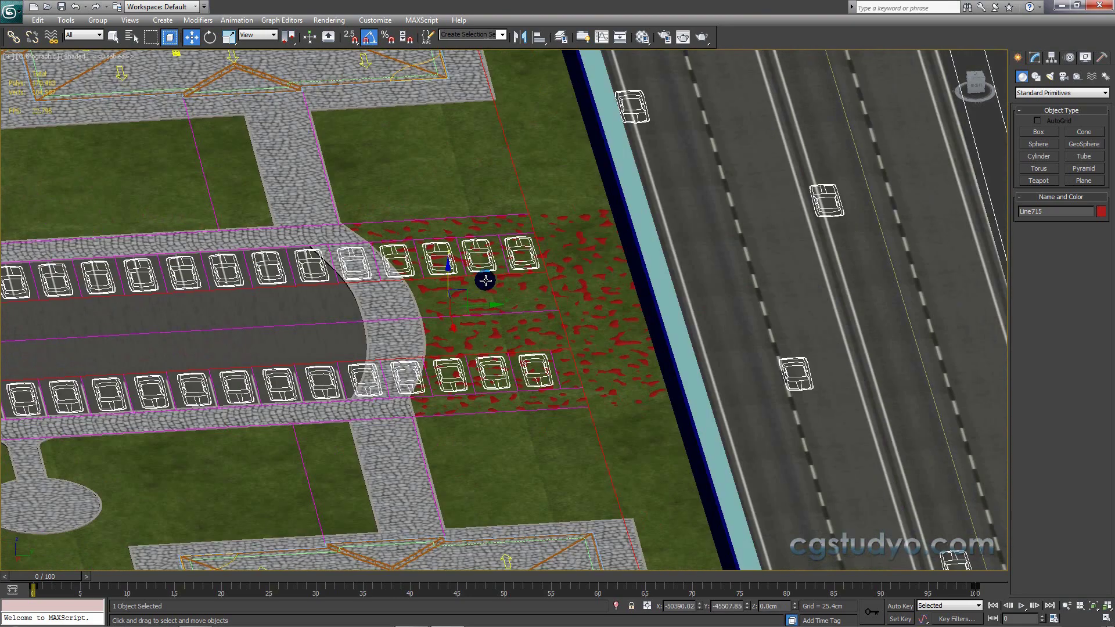
scroll(373, 301, down, 2)
drag(374, 309, 848, 282)
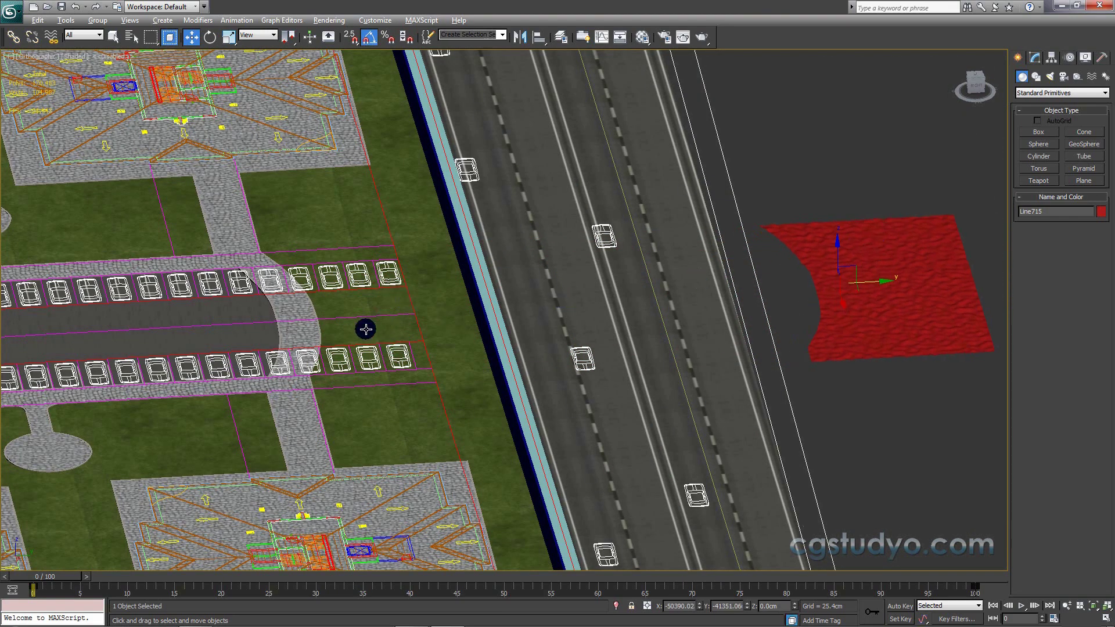
mouse_move(365, 329)
alt+middle_down()
mouse_move(418, 368)
mouse_move(360, 291)
mouse_move(388, 342)
alt+middle_up()
key(t)
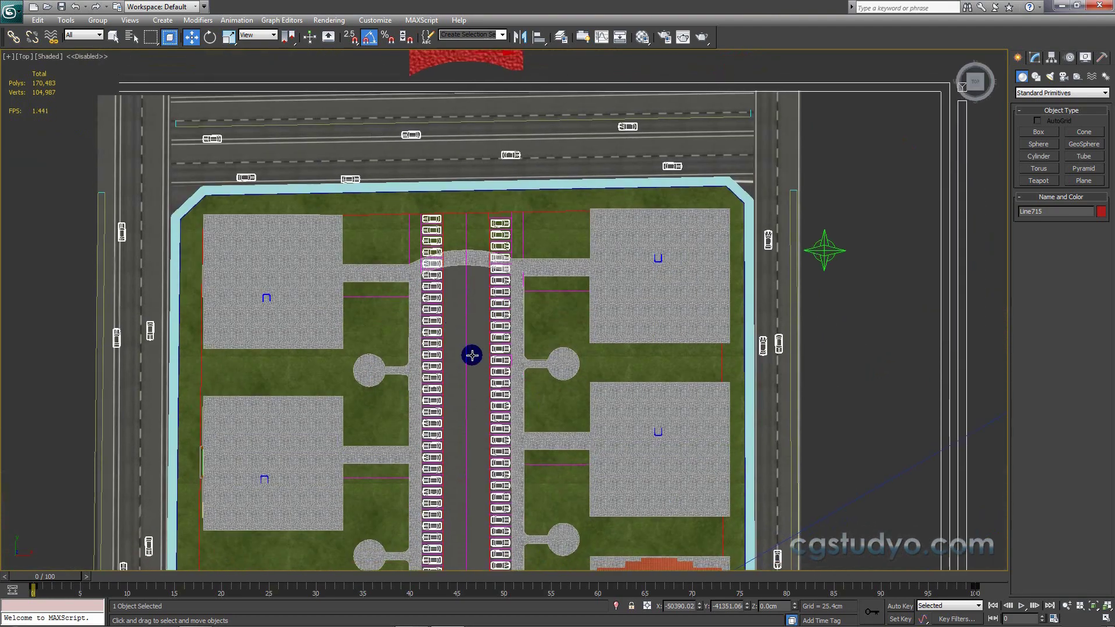
scroll(473, 356, up, 3)
Step: Select the cim grass mesh and enter Editable Poly vertex editing with its texture shown
middle_drag(563, 207, 556, 209)
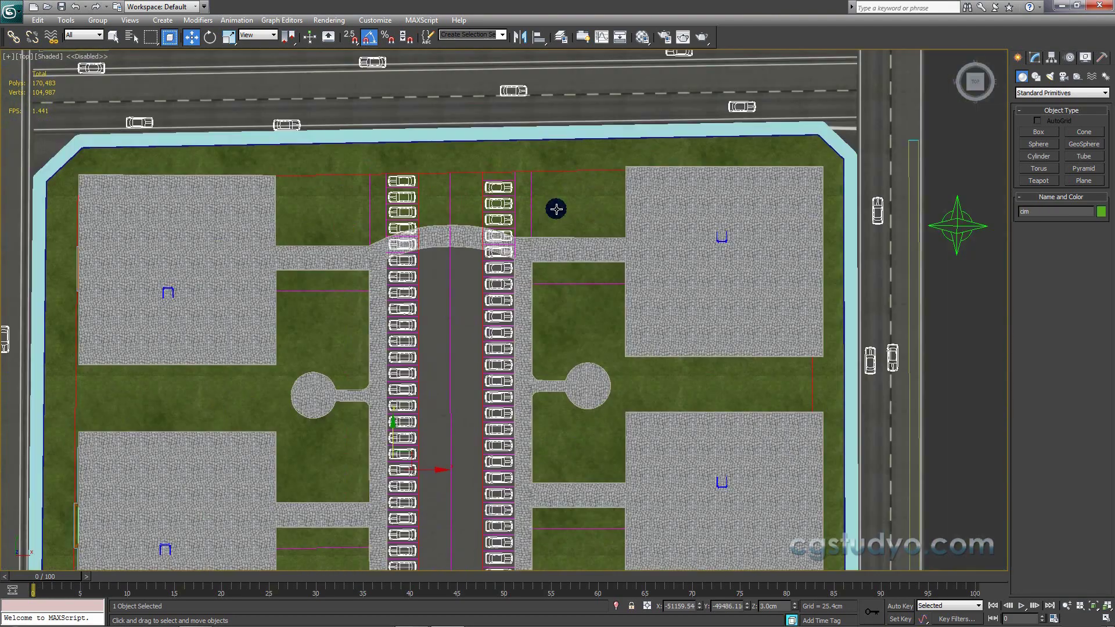
key(alt+q)
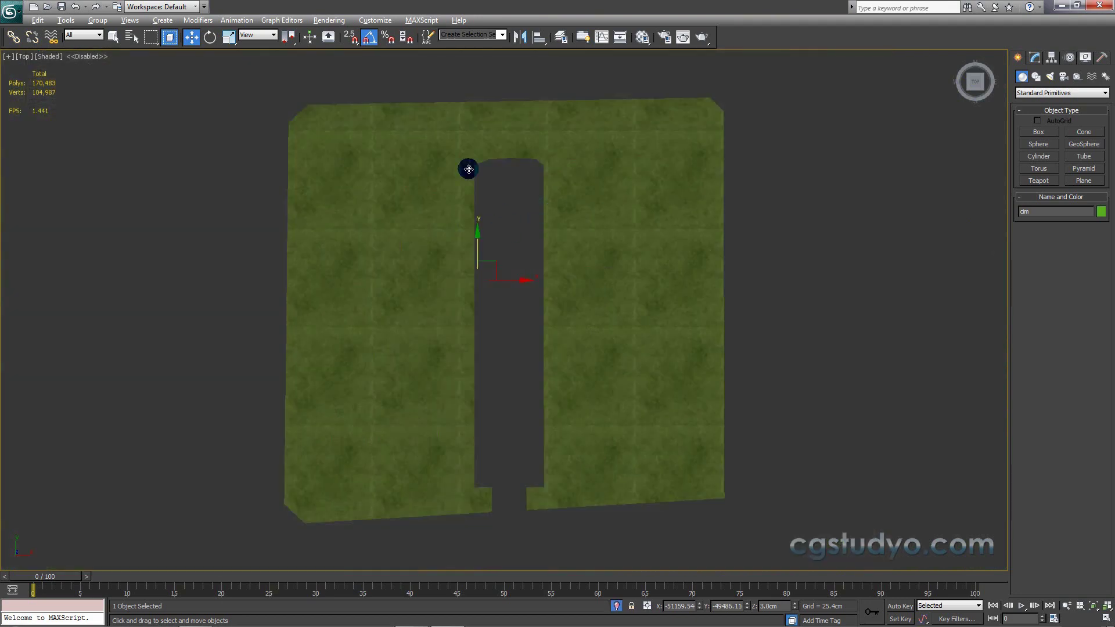
middle_drag(468, 170, 440, 222)
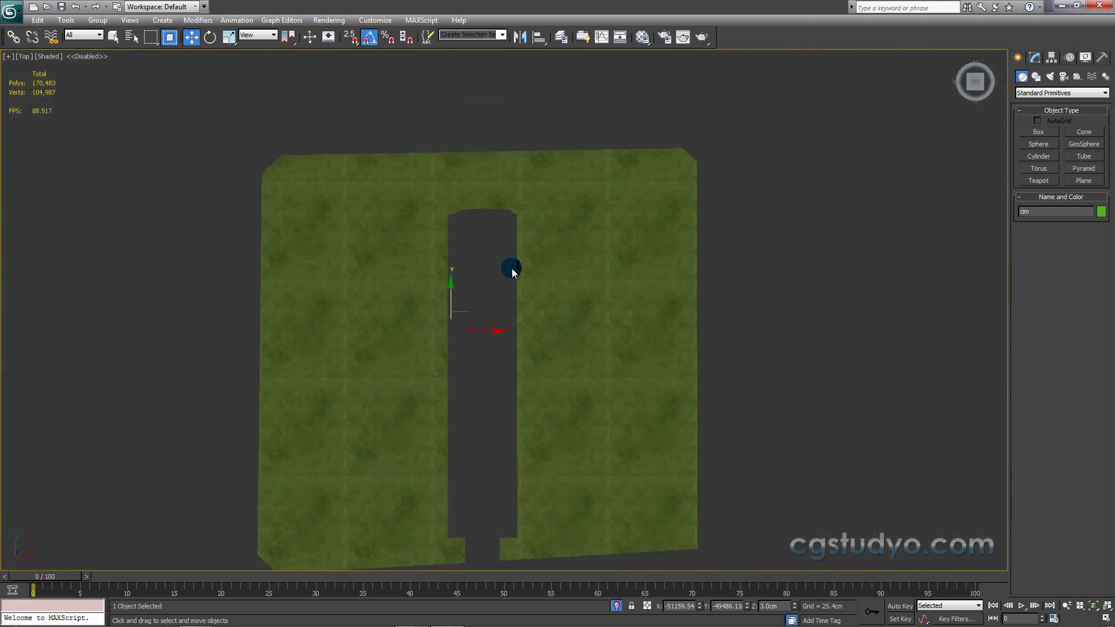
key(alt+q)
key(alt+q)
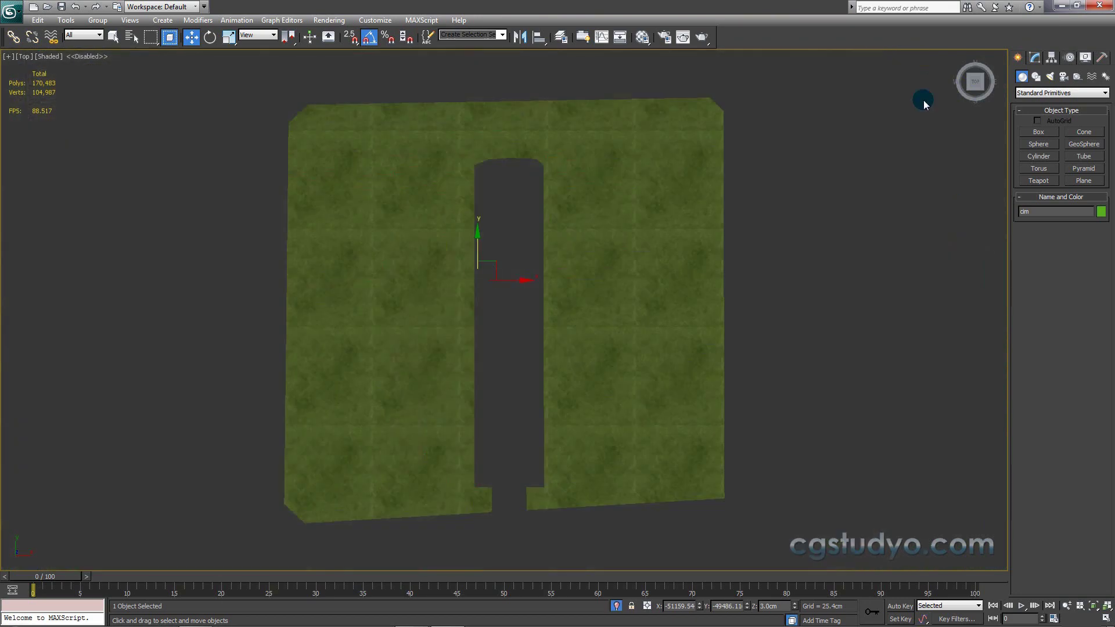
click(1034, 57)
click(1019, 116)
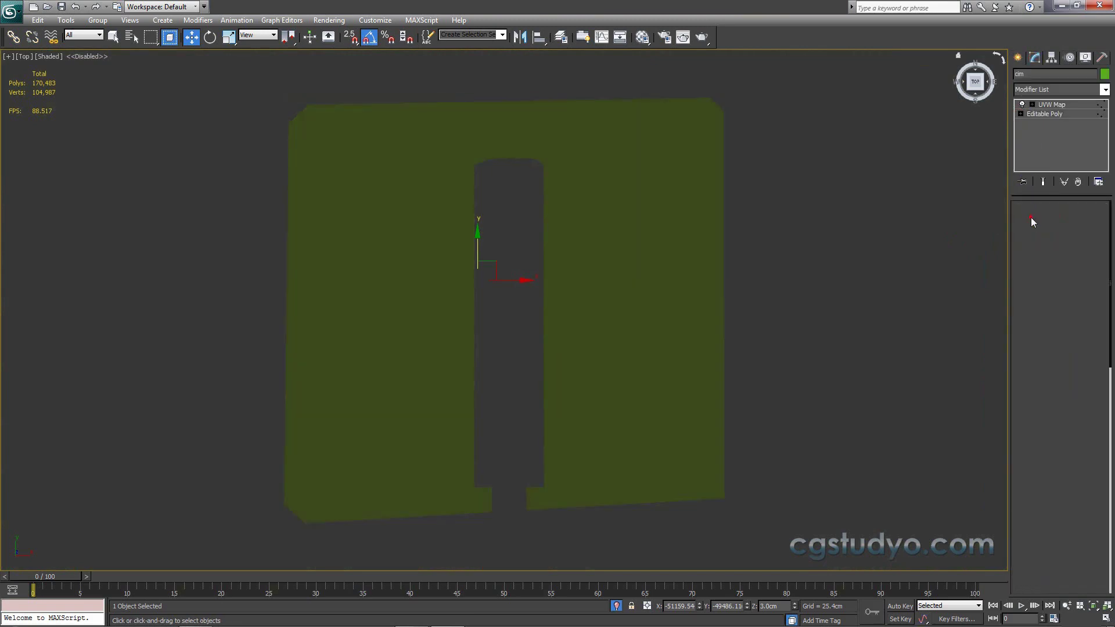
click(1030, 220)
middle_drag(570, 242, 546, 331)
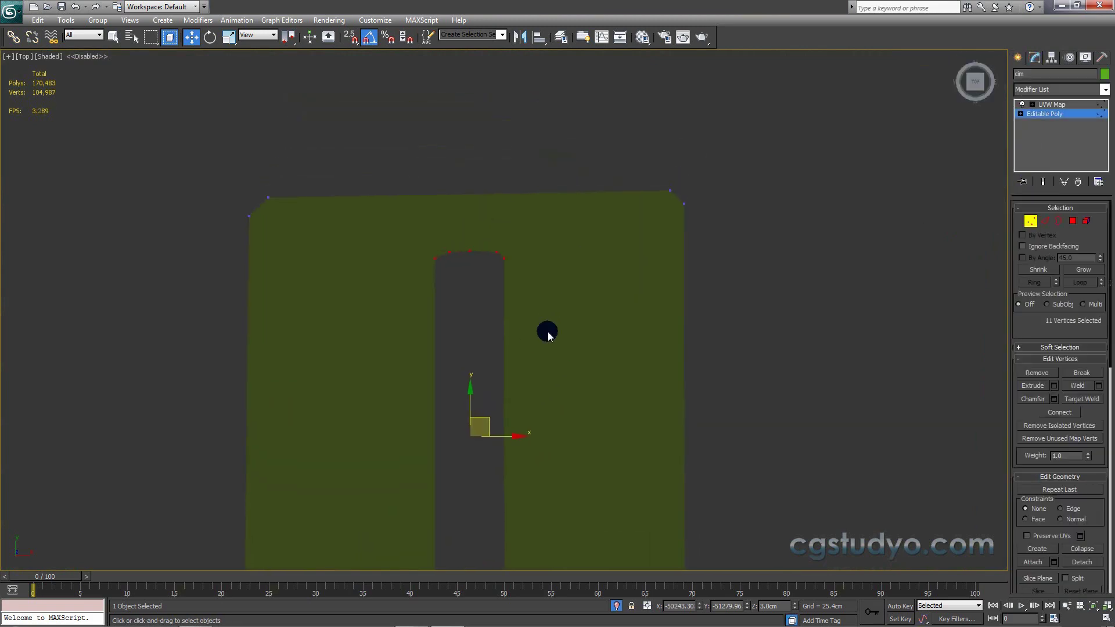
click(1043, 182)
scroll(506, 293, up, 2)
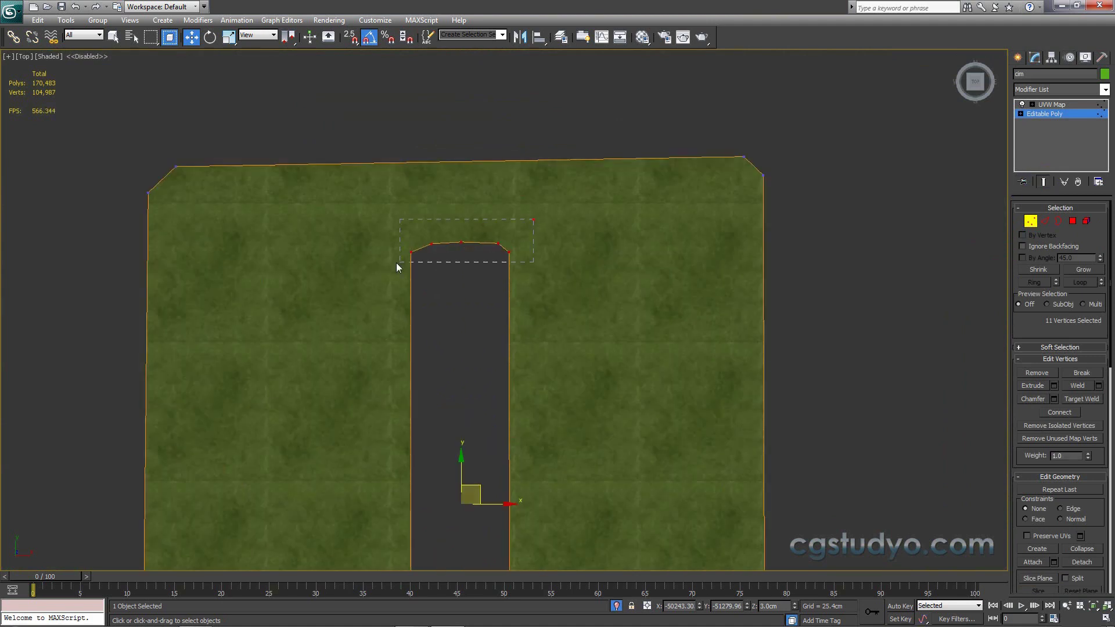
Step: Raise the vertices at the top of the grass slot
drag(396, 262, 396, 262)
drag(462, 204, 465, 132)
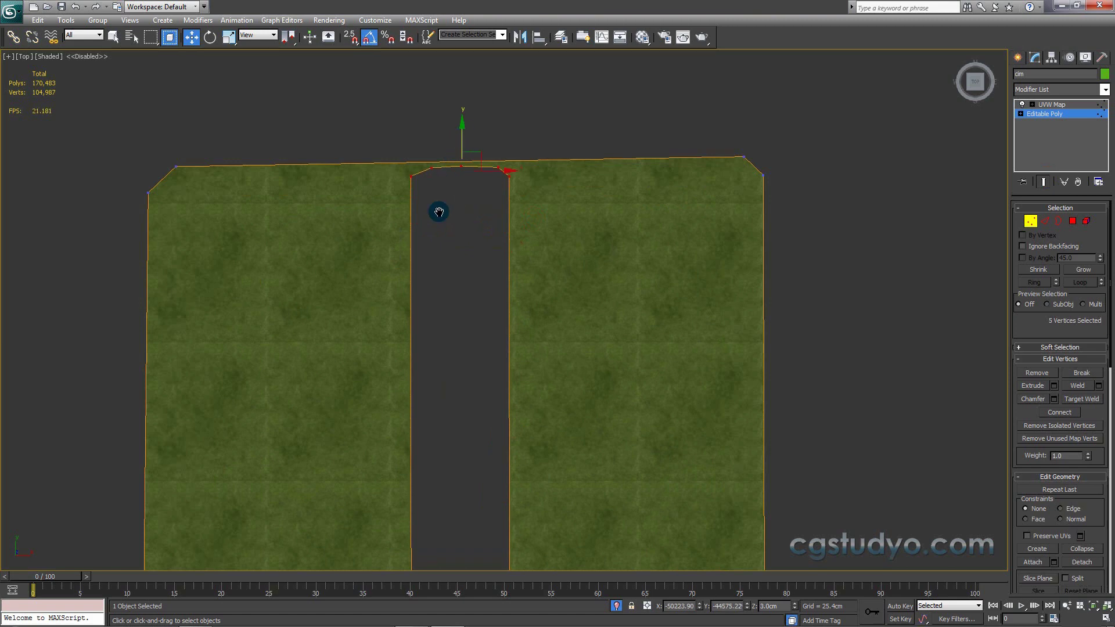
scroll(438, 226, up, 3)
middle_drag(441, 249, 461, 381)
scroll(476, 312, up, 3)
middle_drag(475, 312, 500, 351)
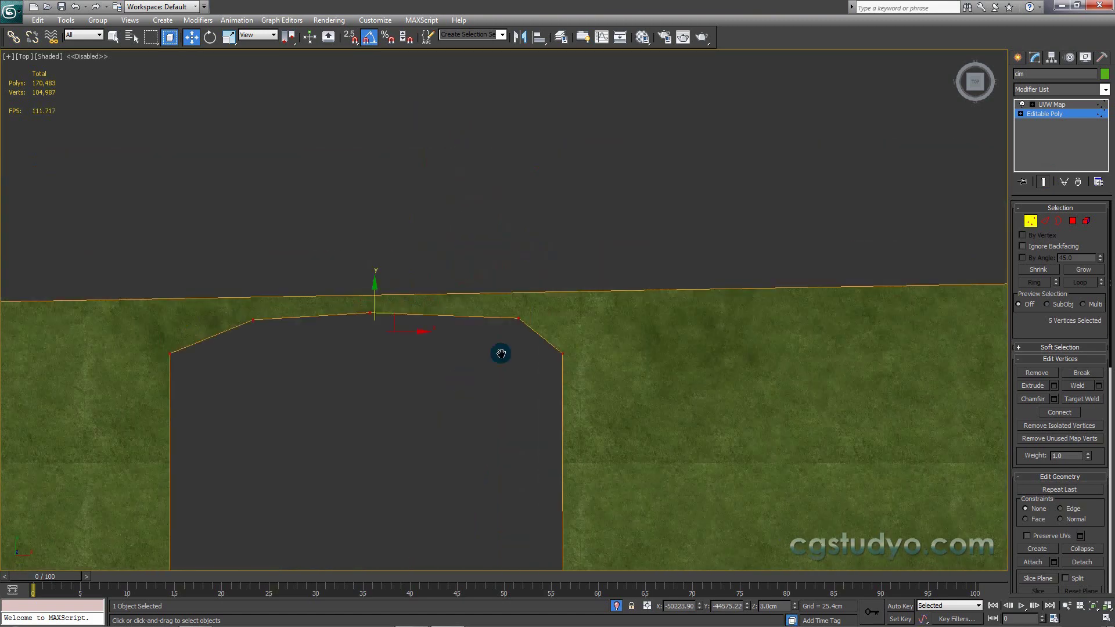
scroll(531, 351, up, 2)
Step: Raise the slot's top-right corner vertex up to the top edge
drag(627, 333, 544, 409)
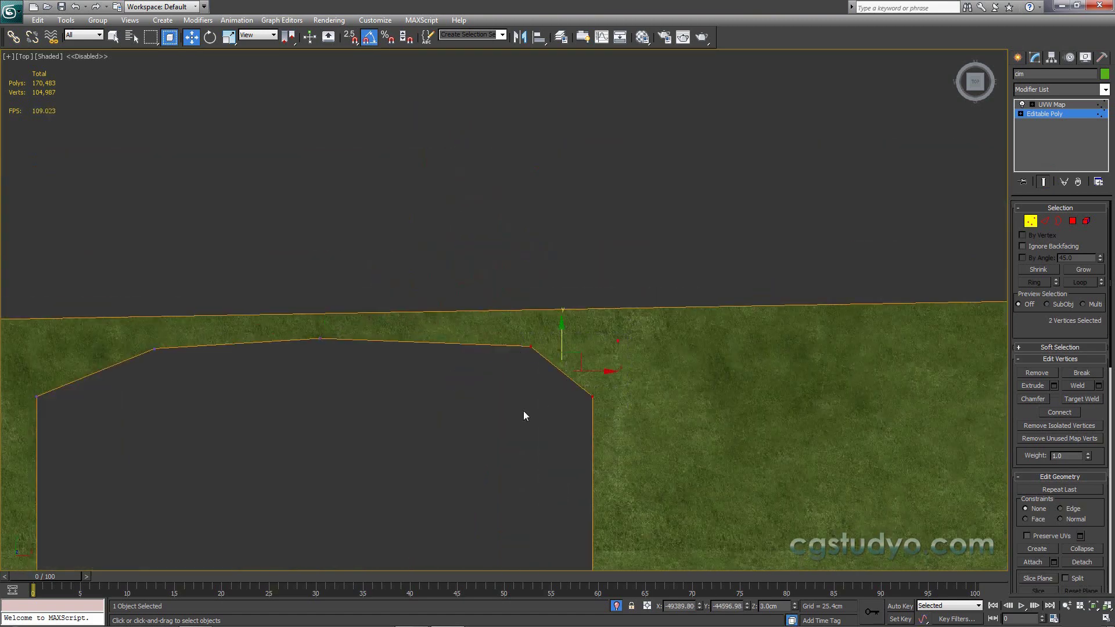
scroll(526, 407, down, 2)
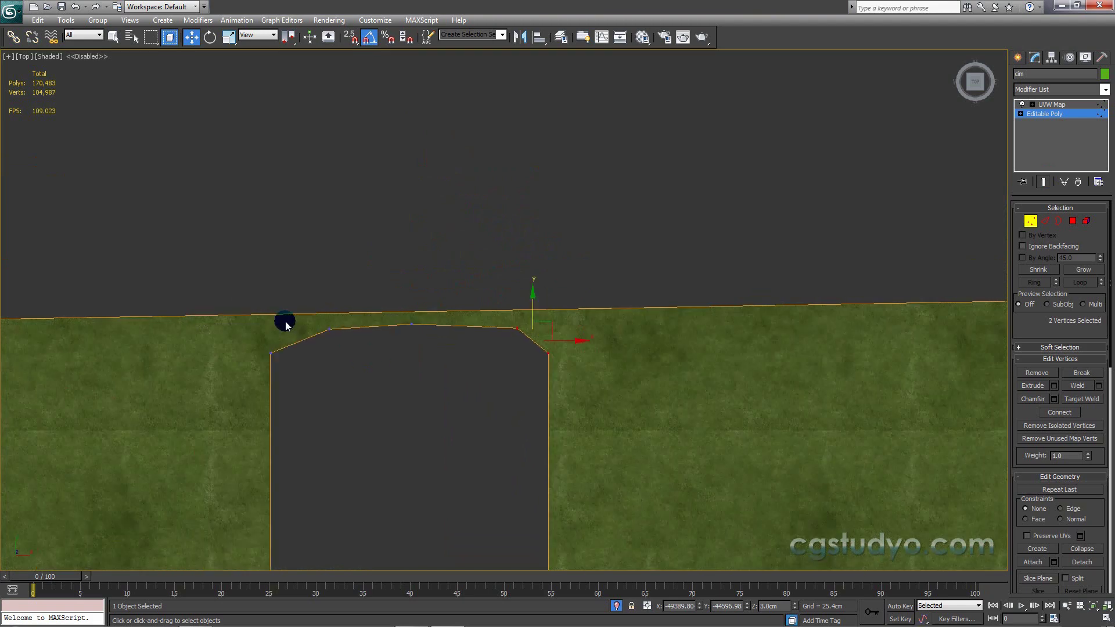
middle_drag(545, 326, 528, 295)
scroll(531, 313, up, 2)
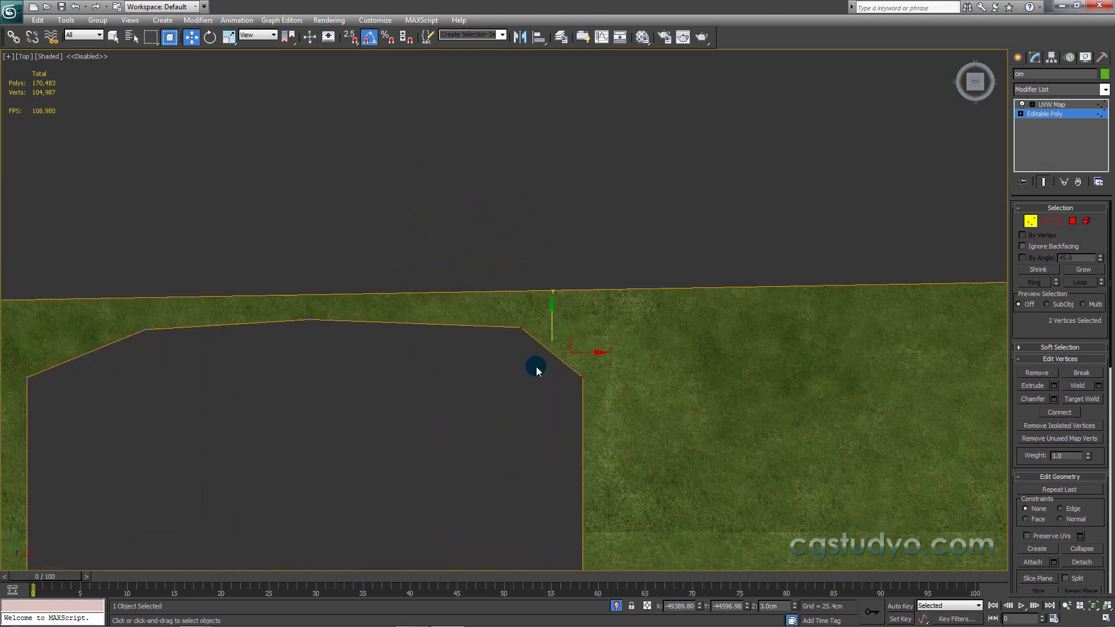
mouse_move(545, 367)
mouse_down()
mouse_move(516, 325)
mouse_move(525, 273)
mouse_up()
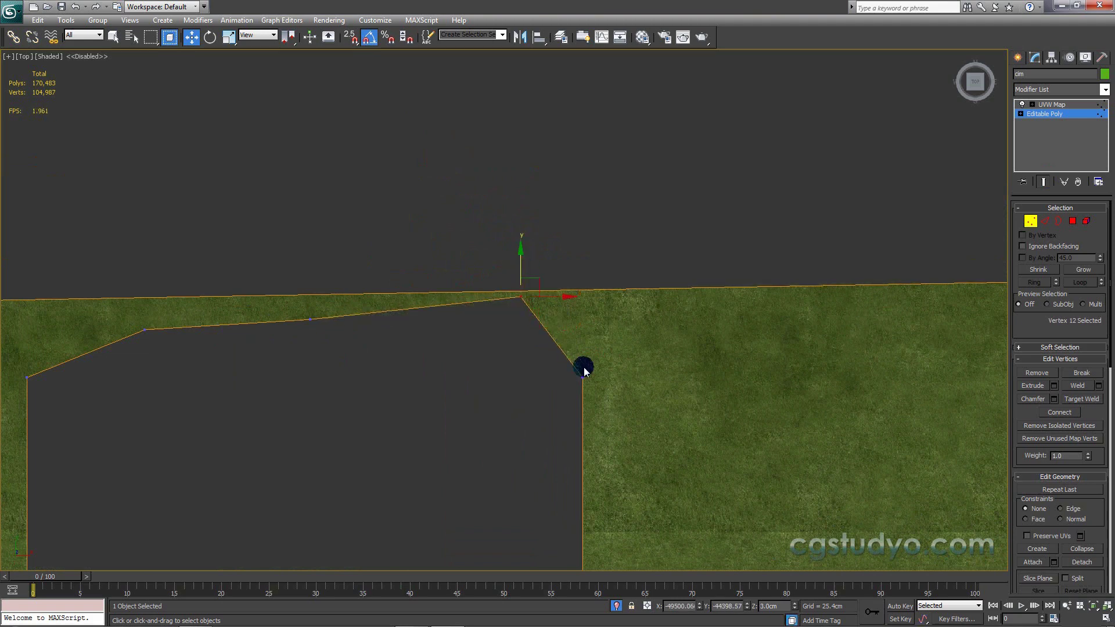
drag(583, 329, 582, 257)
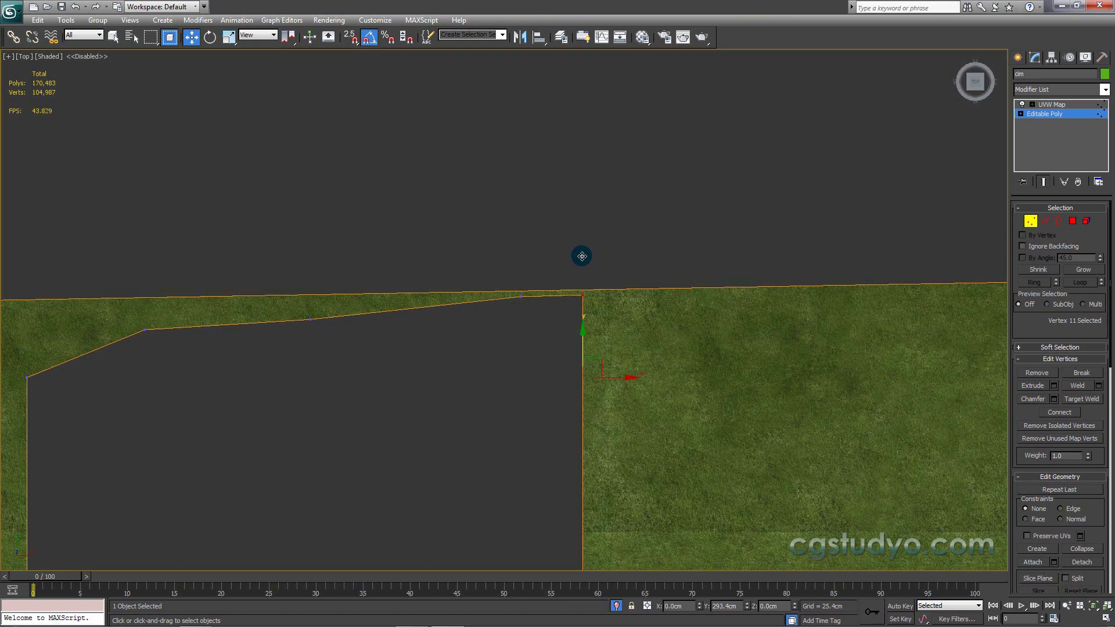
Step: Lift the remaining top-edge vertices and left corner, removing the diagonal edge
middle_drag(388, 357, 545, 341)
click(465, 302)
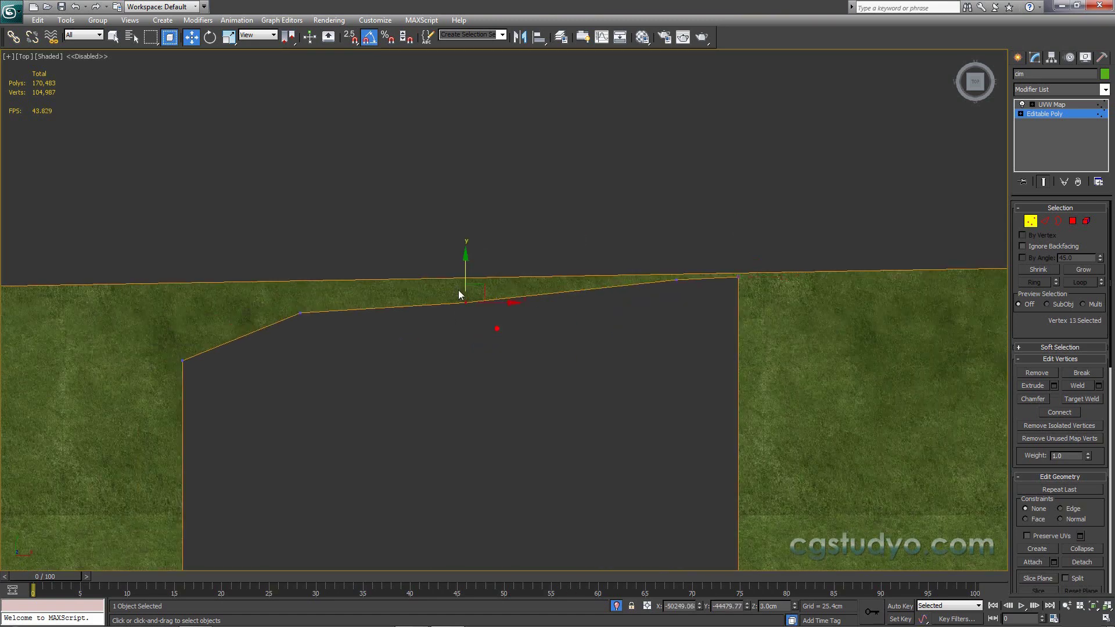
drag(463, 272, 462, 252)
click(404, 306)
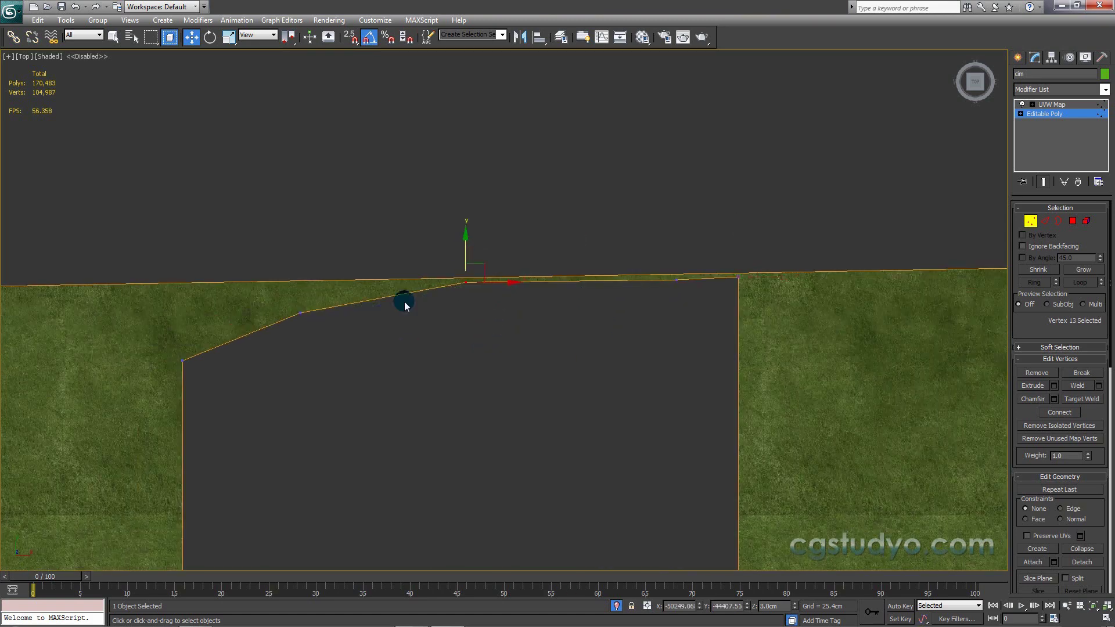
drag(306, 285, 296, 253)
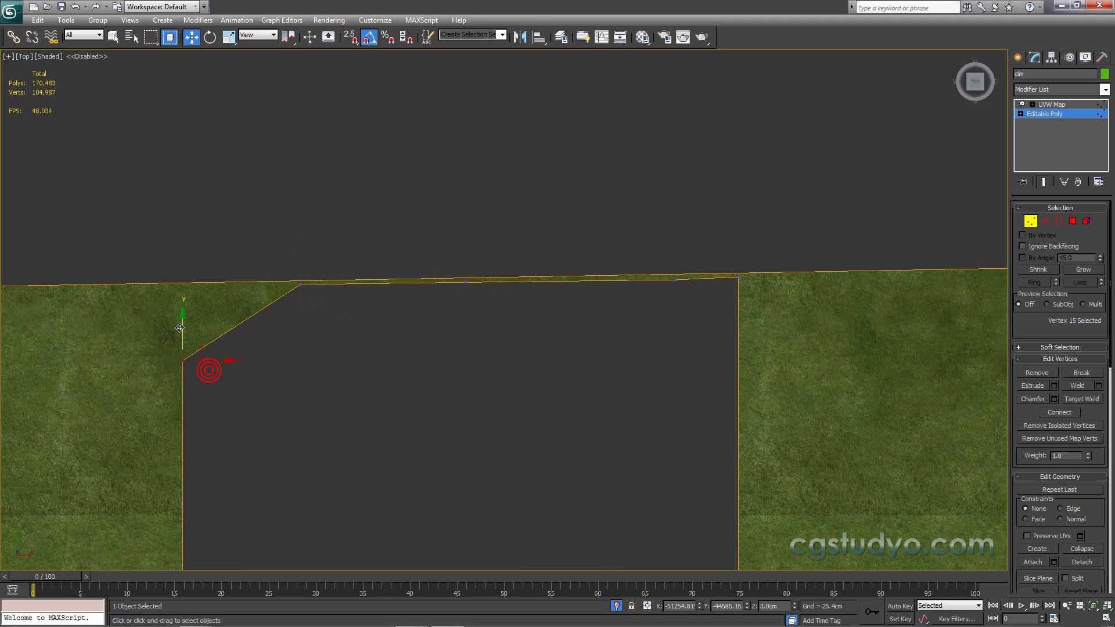
drag(180, 327, 187, 254)
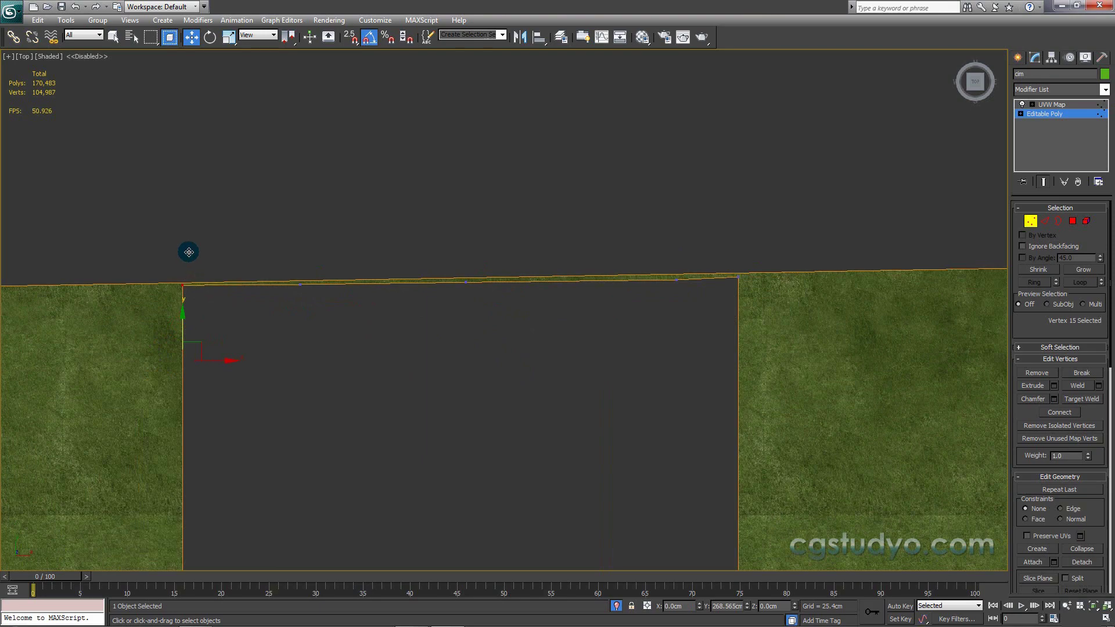
click(1017, 56)
middle_drag(718, 252, 545, 248)
Step: Return to a top-down view framing the north road and red patch
scroll(545, 249, down, 2)
scroll(545, 261, down, 5)
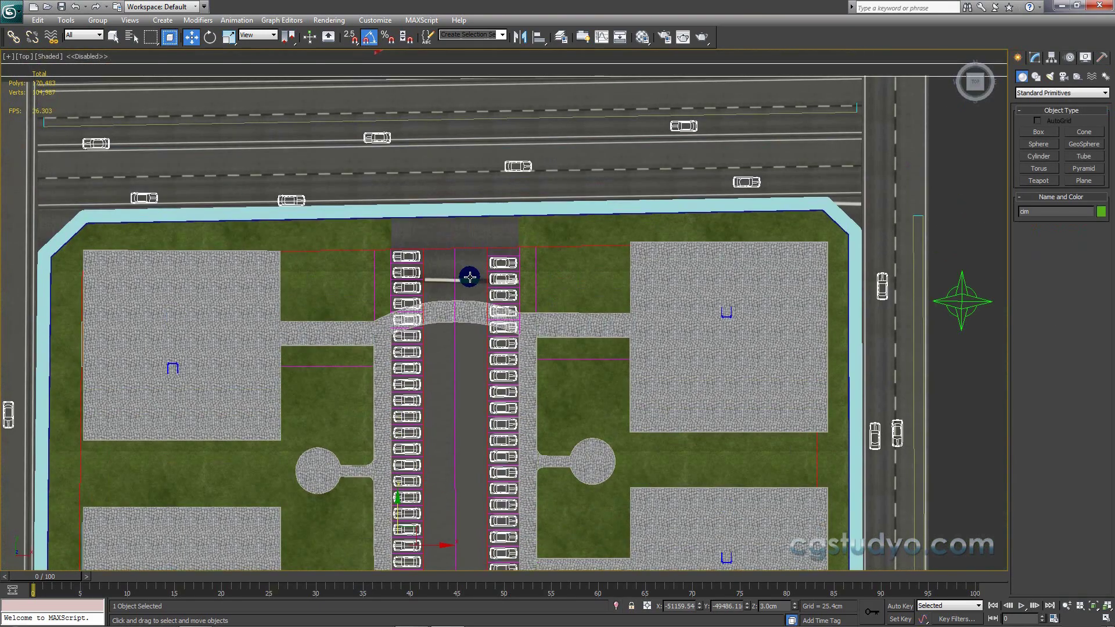
scroll(406, 244, up, 2)
mouse_move(423, 236)
alt+middle_down()
mouse_move(406, 236)
mouse_move(372, 197)
mouse_move(318, 193)
alt+middle_up()
scroll(372, 197, up, 3)
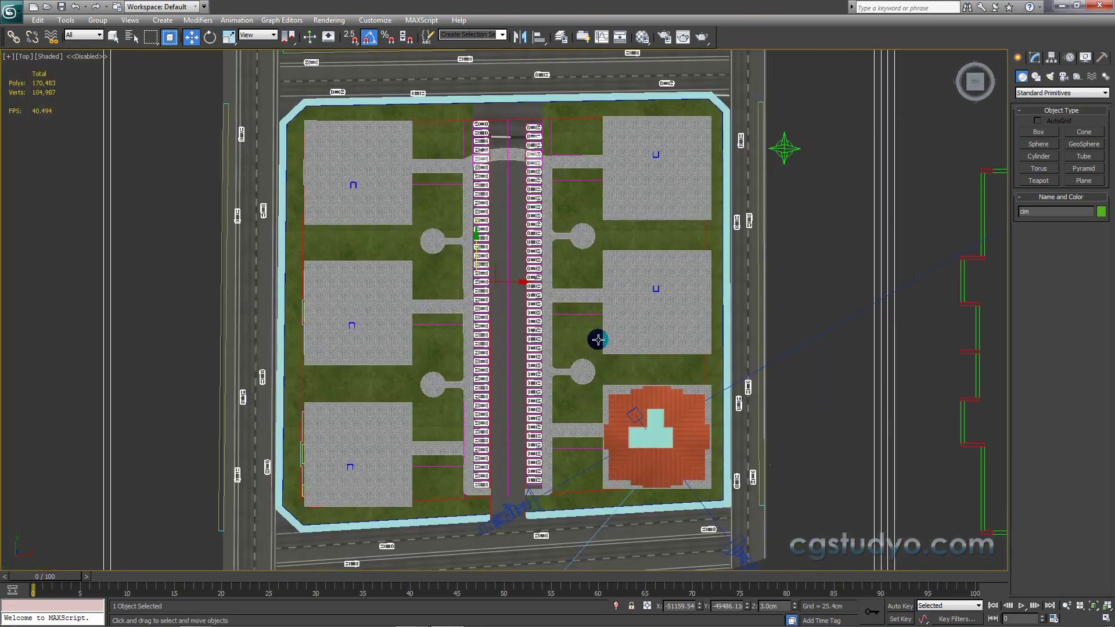
key(t)
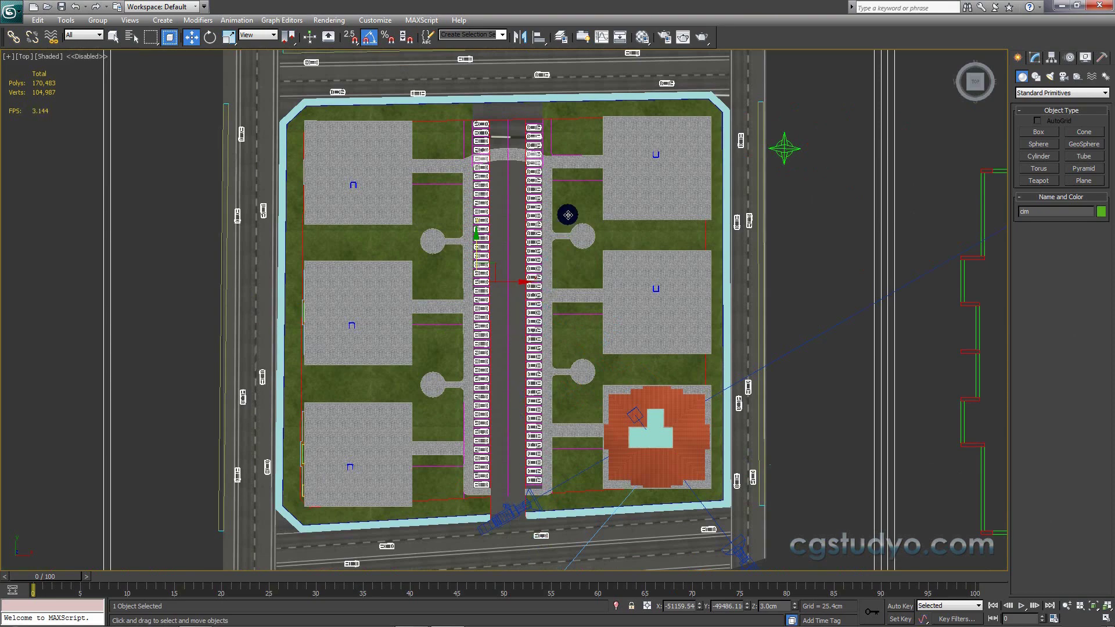
middle_drag(578, 232, 636, 252)
scroll(592, 229, up, 2)
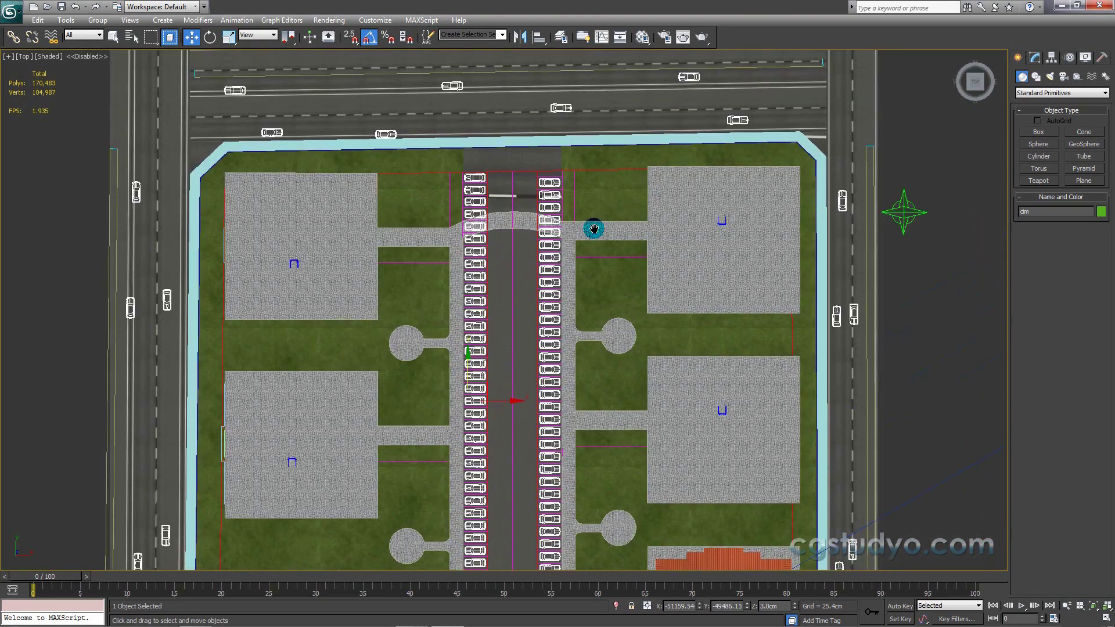
Step: Move the red Line715 patch down onto the site entrance and check it in wireframe
click(507, 155)
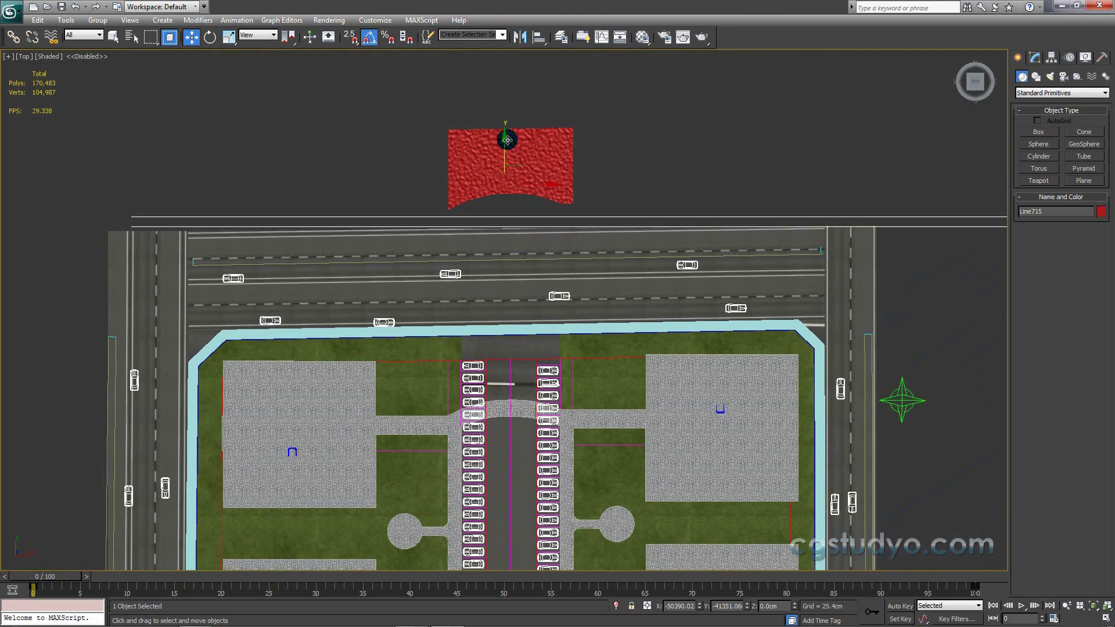
drag(507, 140, 507, 331)
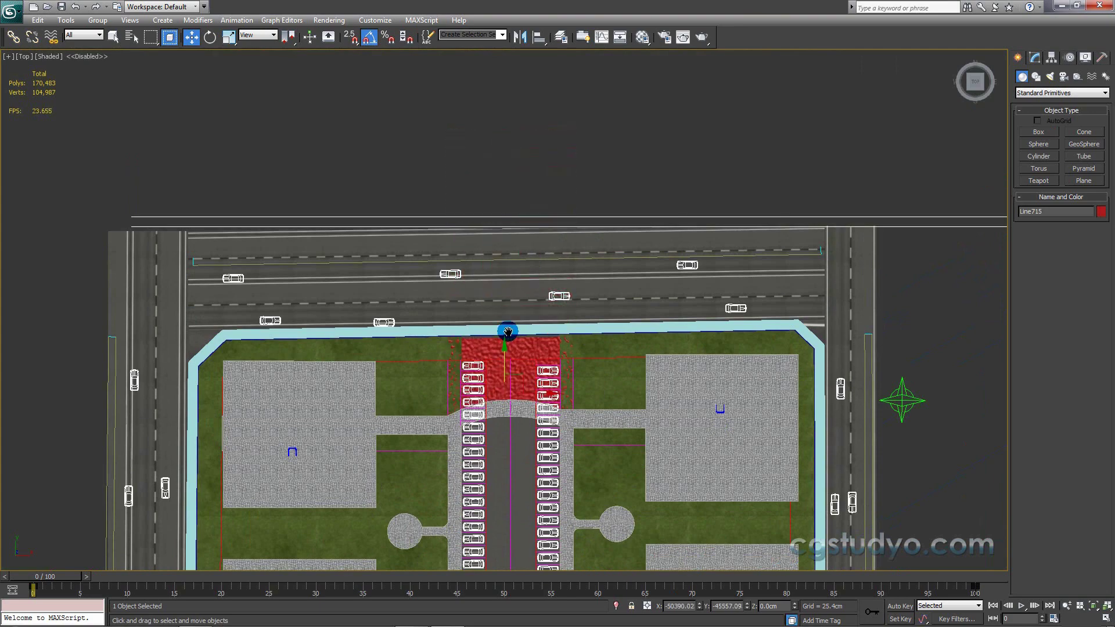
middle_drag(507, 331, 516, 271)
scroll(531, 321, up, 3)
scroll(530, 321, up, 2)
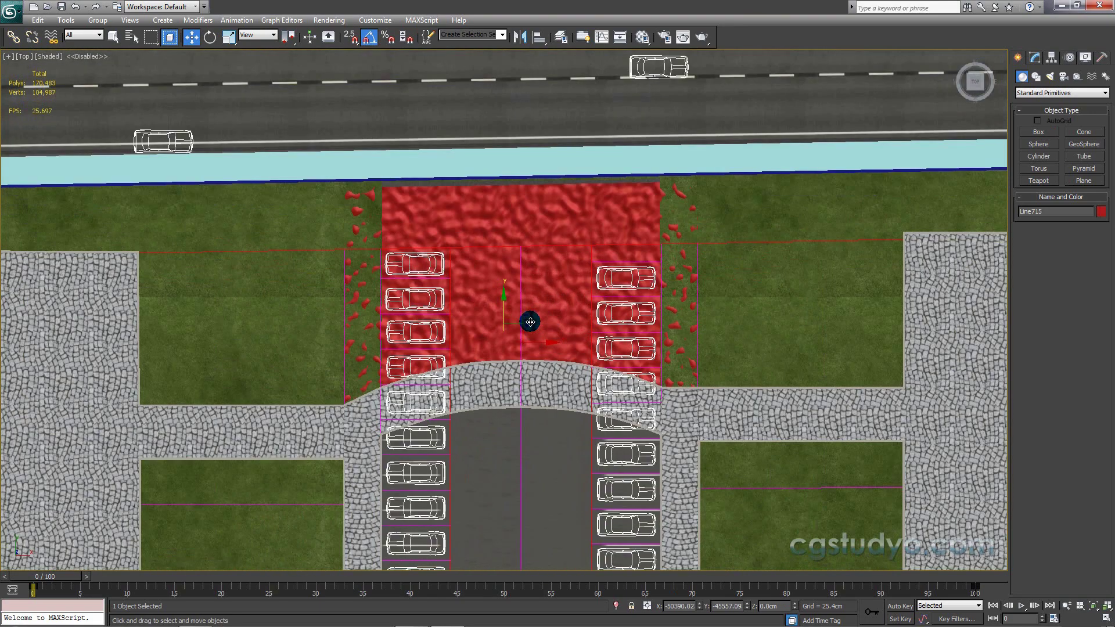
scroll(562, 315, up, 2)
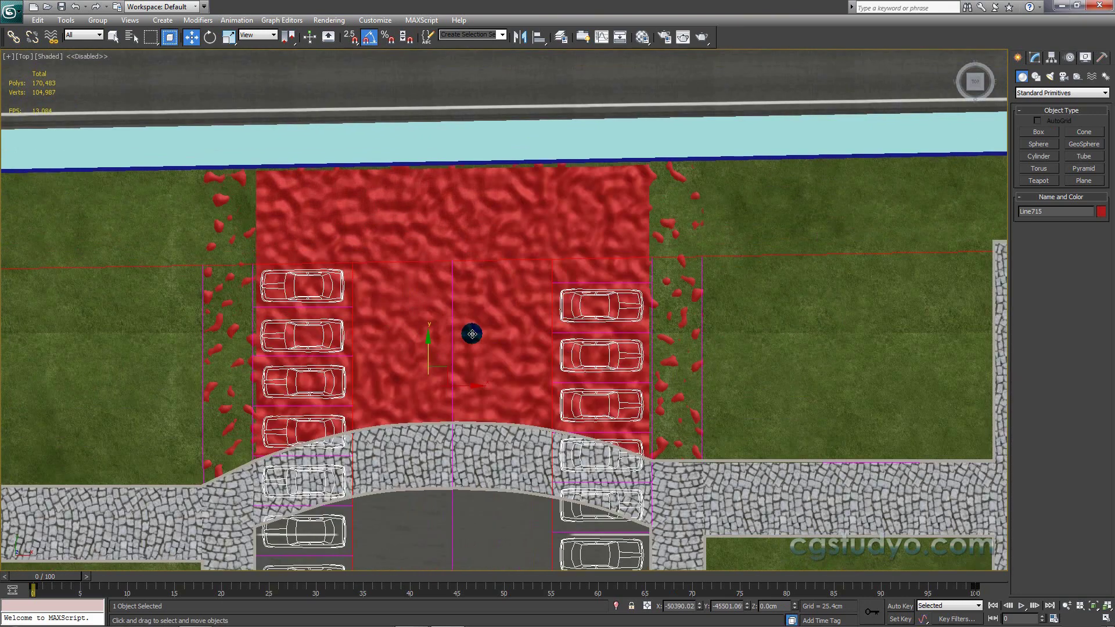
alt+middle_drag(472, 334, 463, 321)
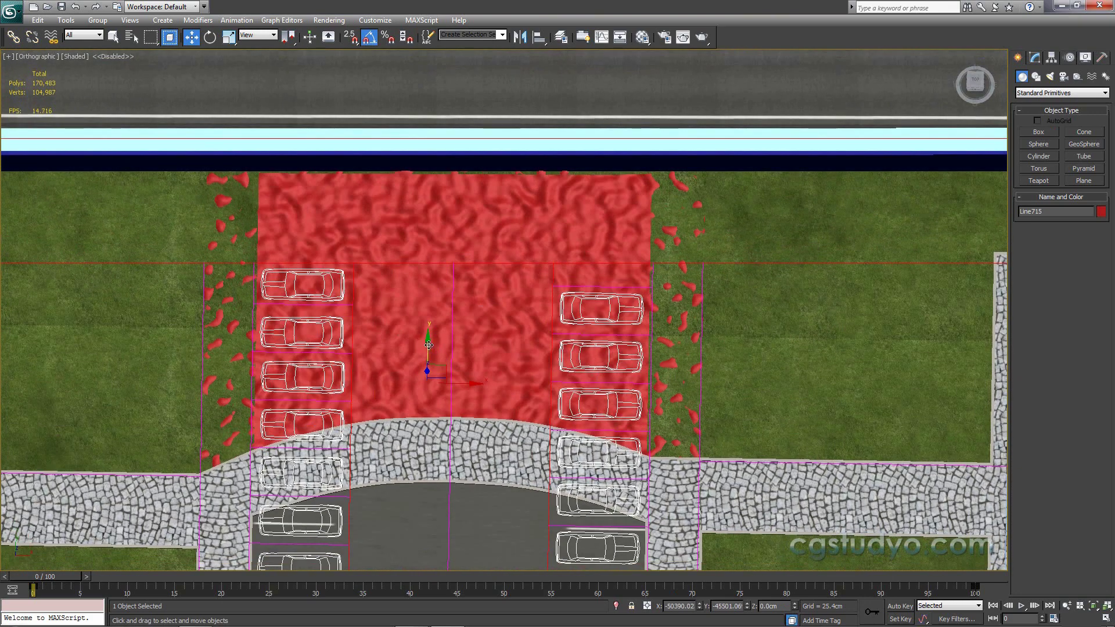
scroll(498, 178, up, 2)
middle_drag(497, 179, 480, 339)
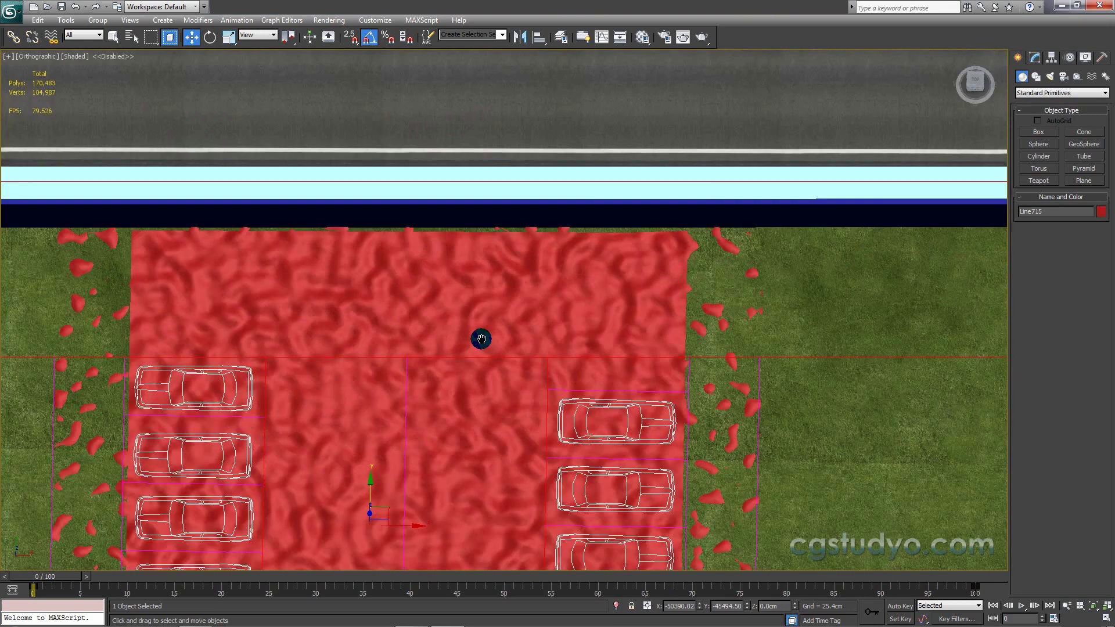
scroll(480, 339, up, 2)
scroll(491, 234, up, 2)
key(F3)
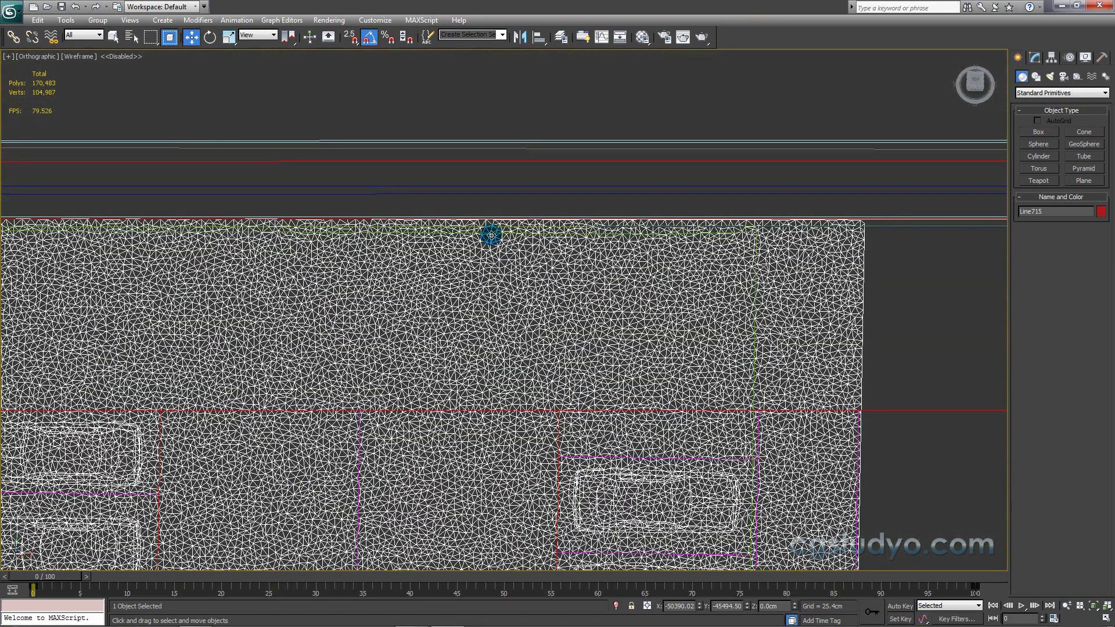
key(F3)
Step: In cim's vertex mode, move the top-edge vertices up toward the wall
click(953, 267)
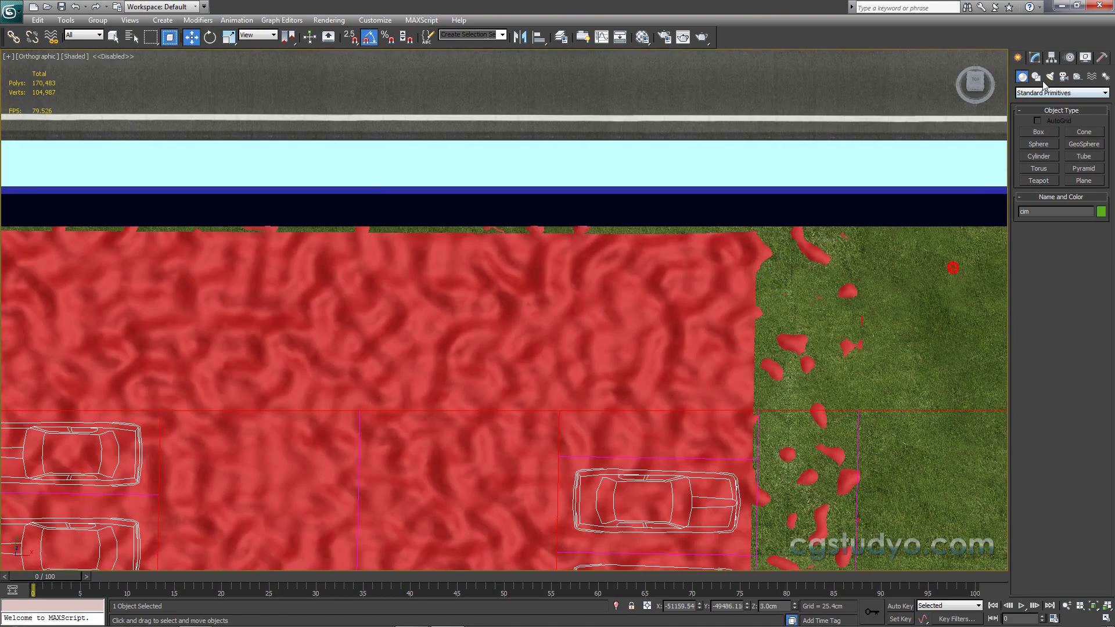
click(1035, 56)
click(1021, 114)
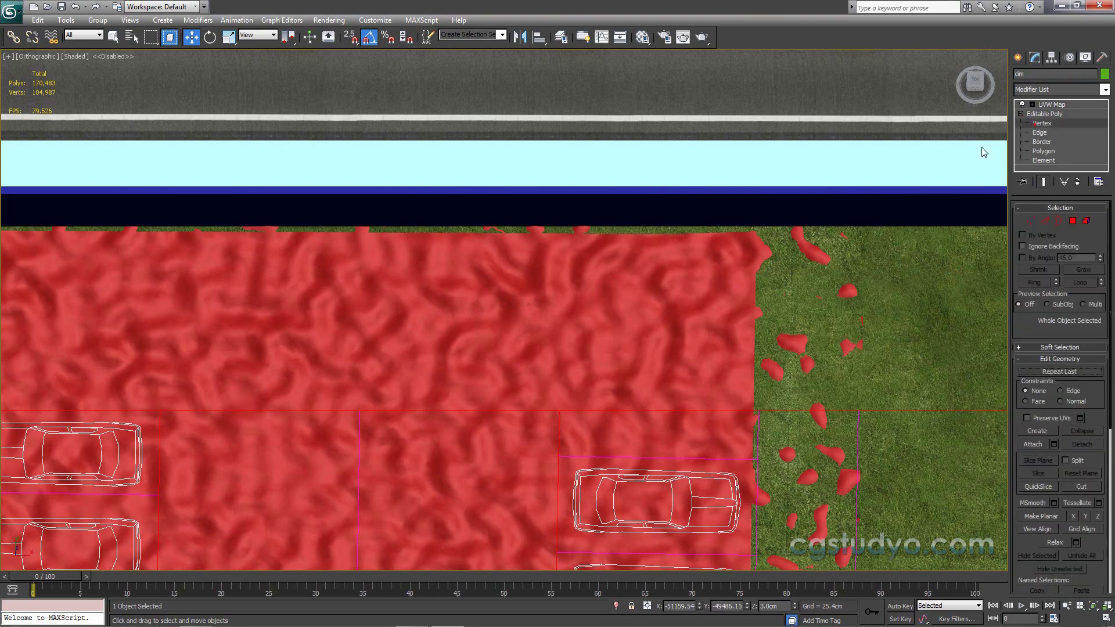
key(F3)
key(F3)
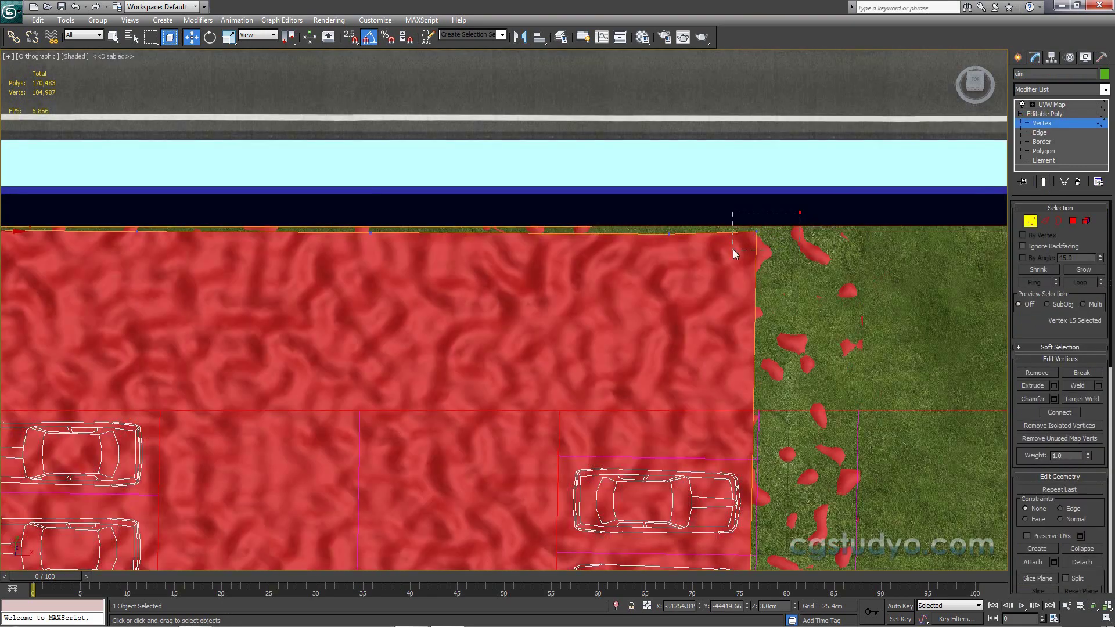
drag(733, 253, 734, 253)
drag(758, 192, 758, 186)
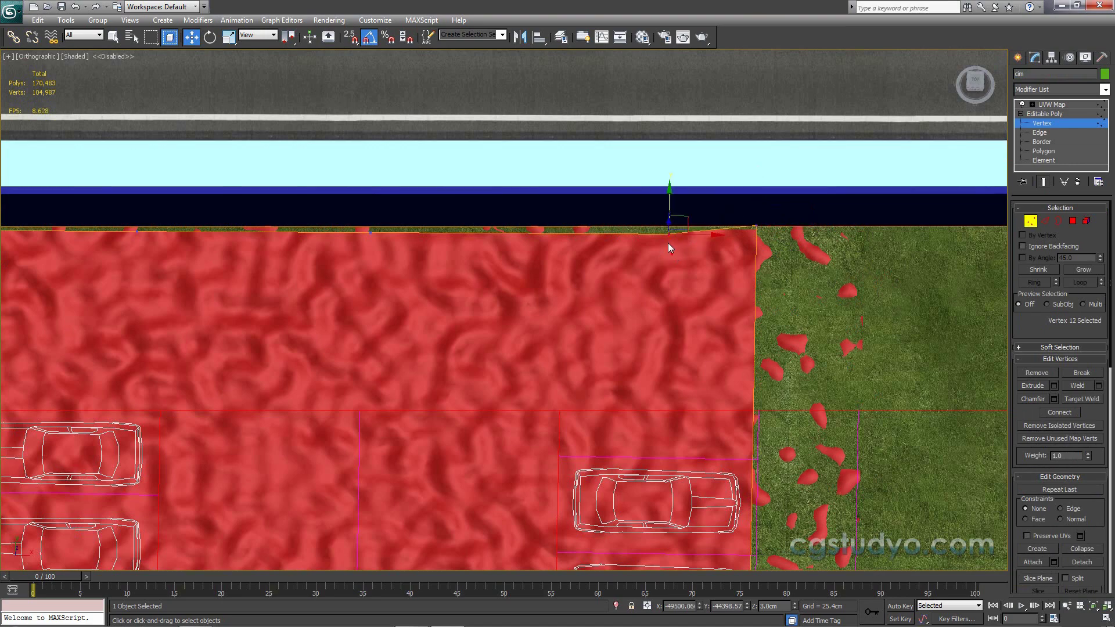
alt+middle_drag(668, 244, 728, 234)
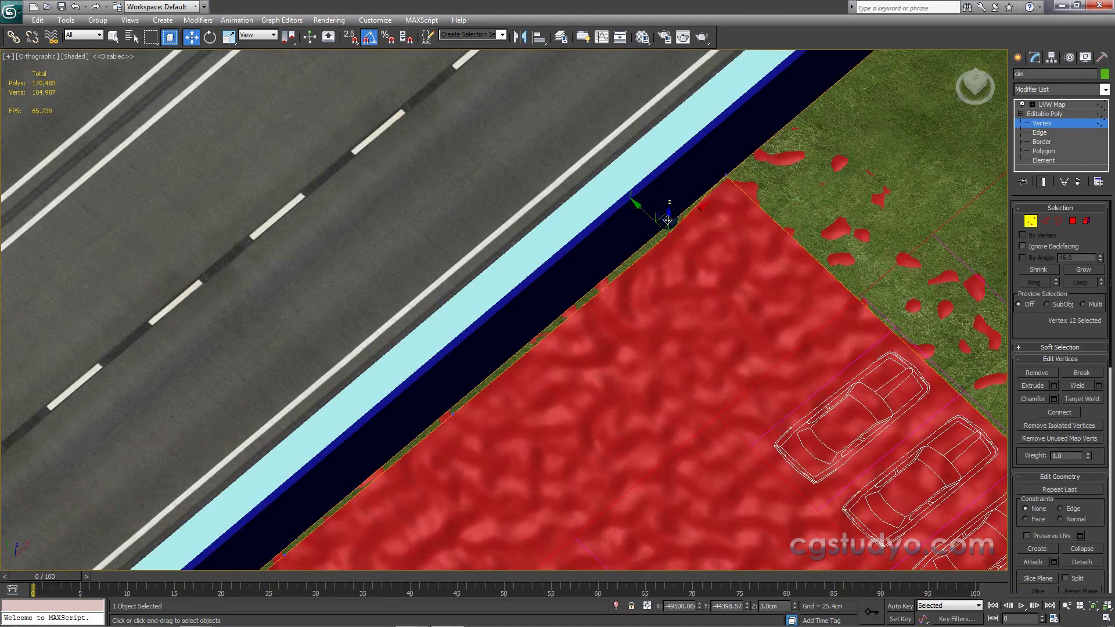
drag(651, 218, 645, 214)
Step: Push the diagonal-edge vertices of the grass mesh over the grass strip
mouse_move(653, 251)
middle_down()
mouse_move(672, 224)
mouse_move(627, 244)
mouse_move(573, 319)
mouse_move(679, 259)
middle_up()
scroll(679, 259, up, 3)
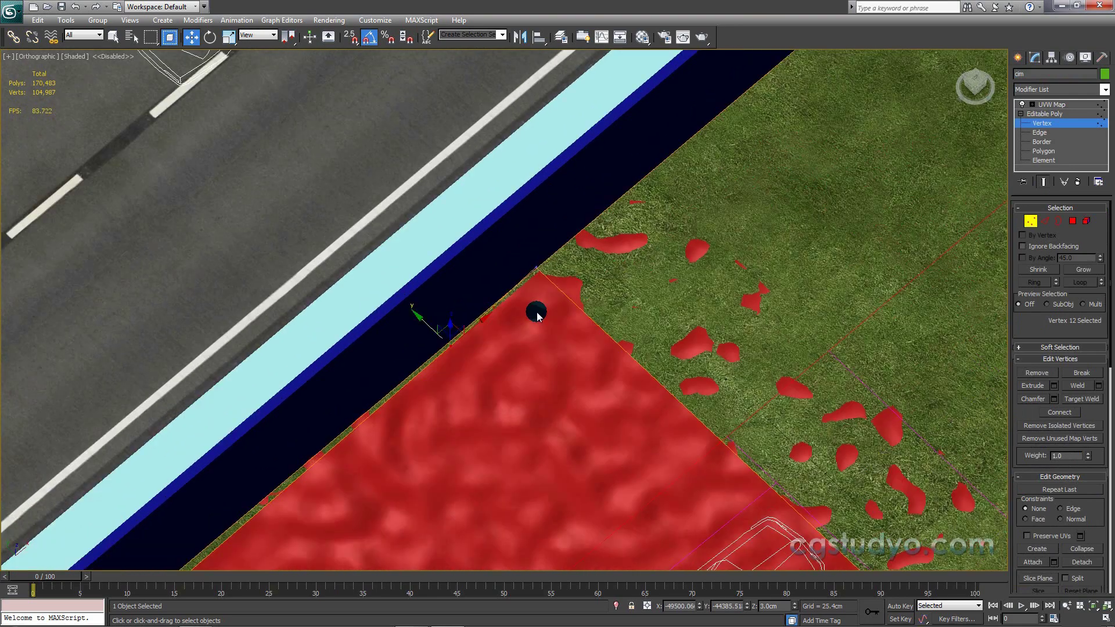
scroll(542, 288, up, 2)
scroll(614, 216, up, 2)
drag(613, 214, 576, 166)
mouse_move(576, 166)
middle_down()
mouse_move(560, 291)
mouse_move(632, 276)
mouse_move(592, 291)
mouse_move(525, 381)
middle_up()
scroll(525, 381, up, 1)
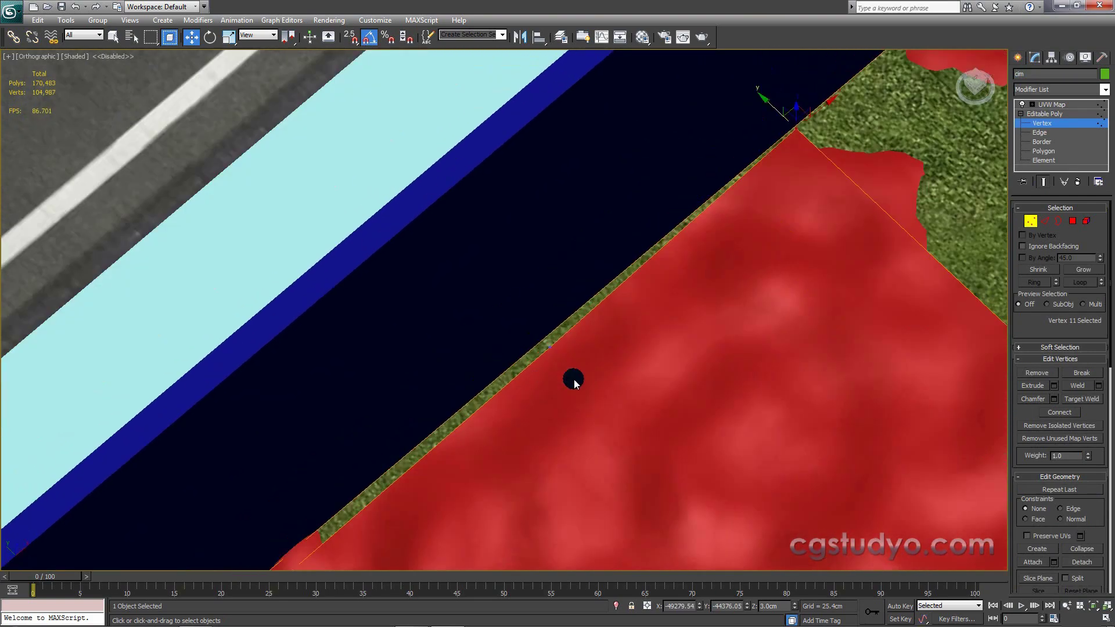
scroll(570, 379, up, 1)
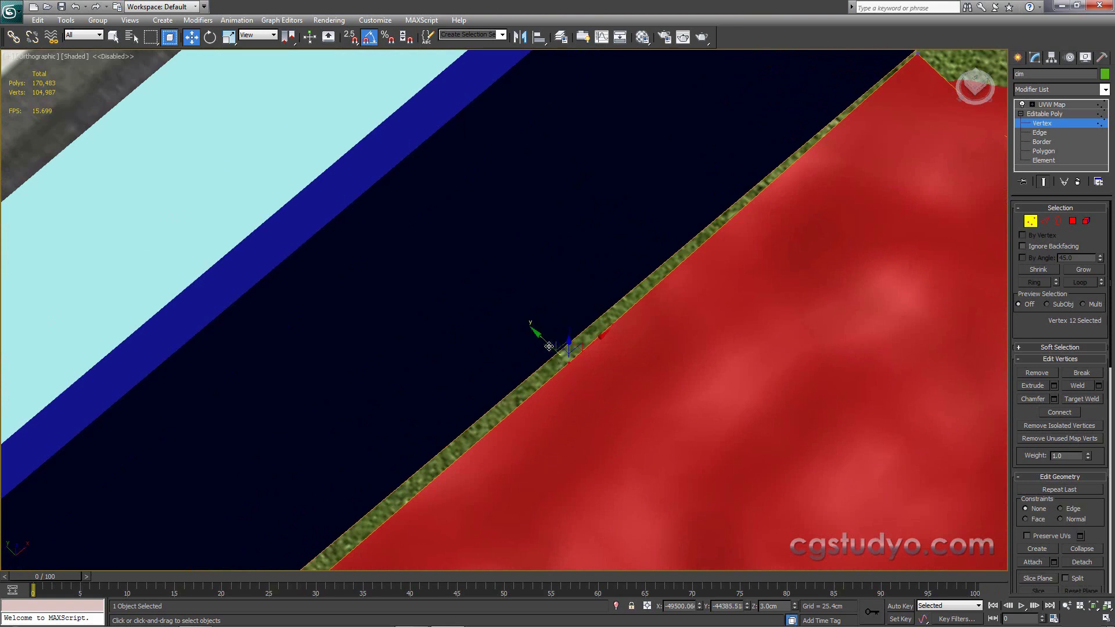
drag(548, 346, 542, 365)
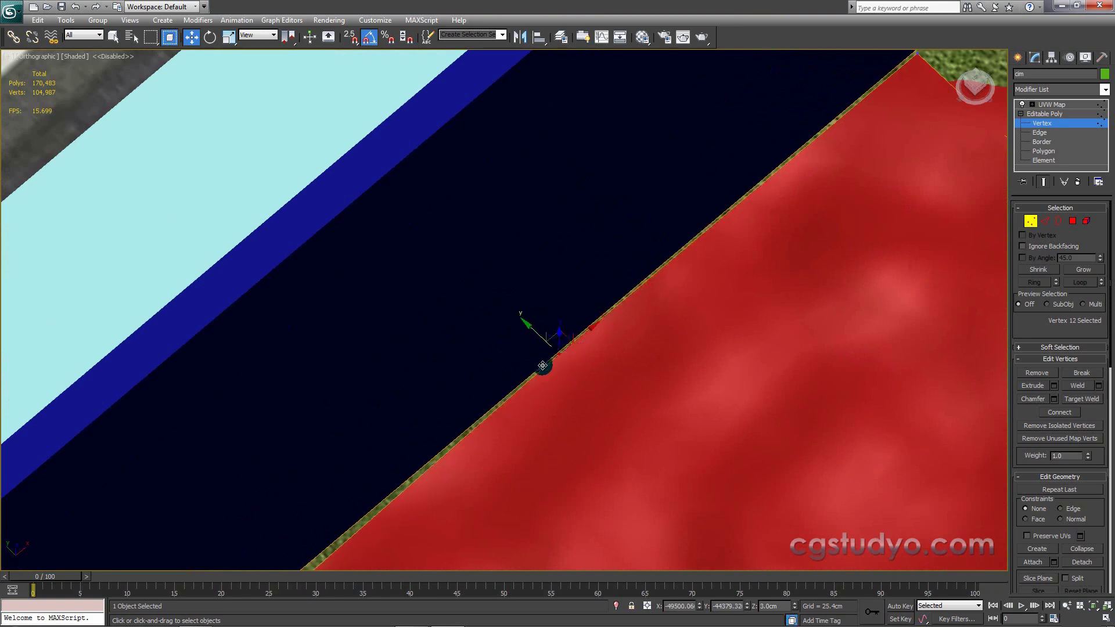
scroll(543, 365, down, 2)
middle_drag(589, 333, 667, 268)
scroll(590, 339, up, 1)
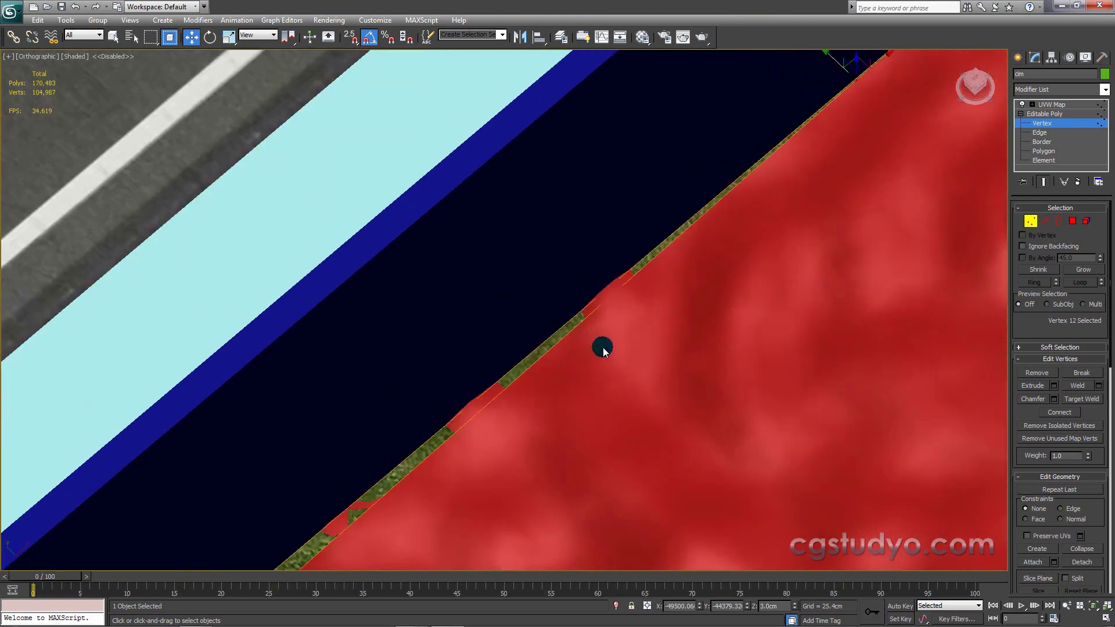
mouse_move(602, 347)
middle_down()
mouse_move(733, 242)
mouse_move(530, 406)
mouse_move(651, 240)
middle_up()
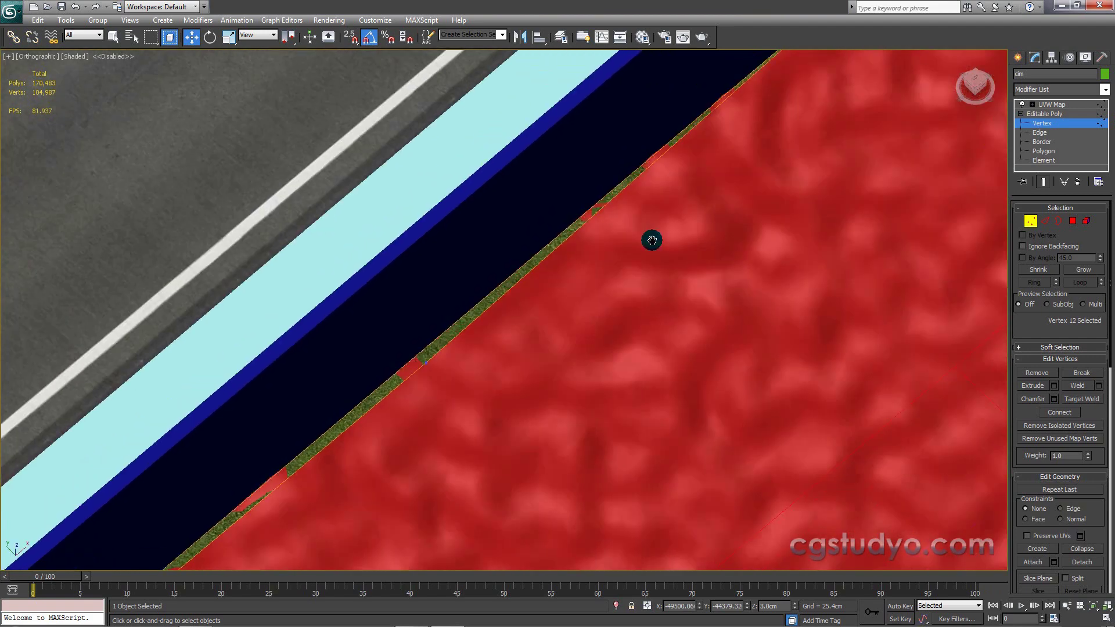
Step: Slide additional edge vertices up to close the grass gap along the wall
ctrl+click(416, 344)
scroll(415, 344, up, 2)
scroll(447, 313, up, 2)
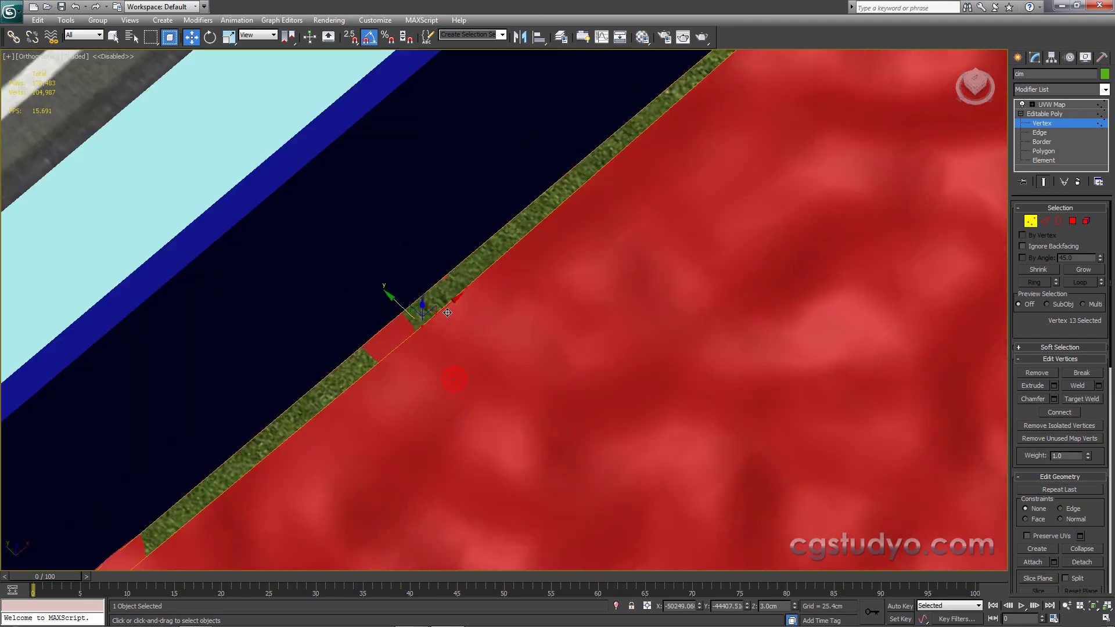
drag(397, 305, 381, 291)
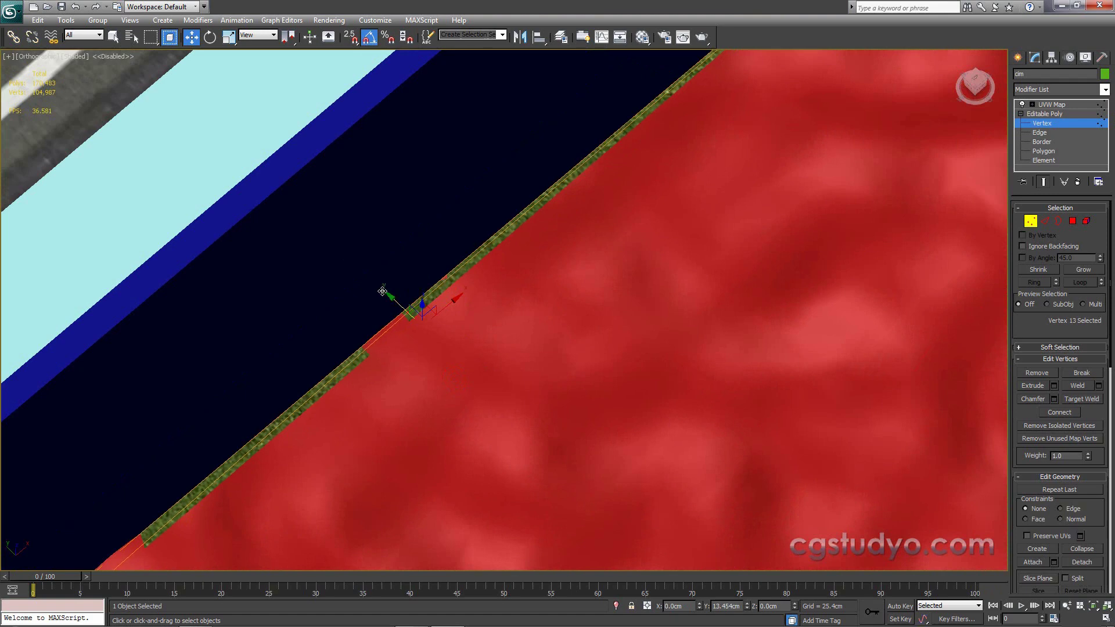
scroll(406, 348, down, 3)
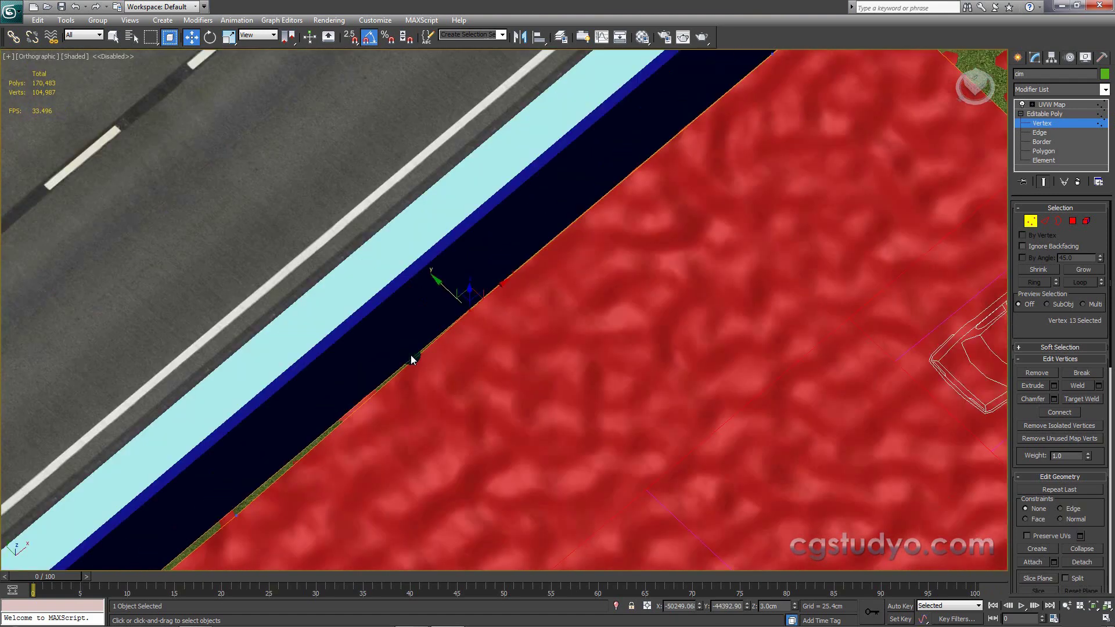
middle_drag(411, 356, 494, 294)
scroll(496, 325, up, 2)
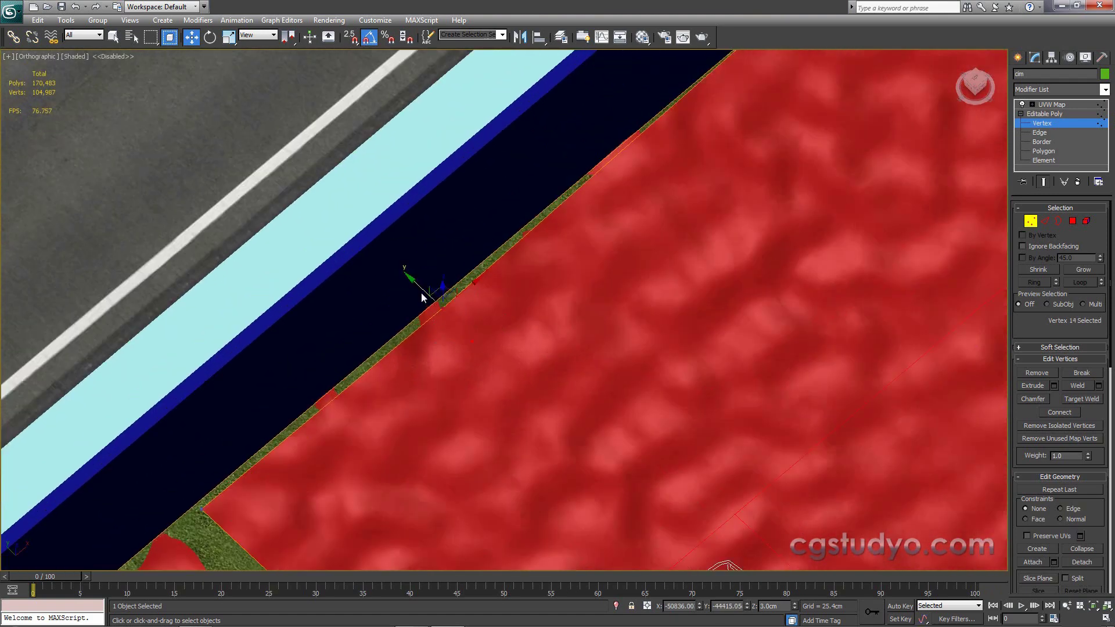
drag(422, 294, 417, 285)
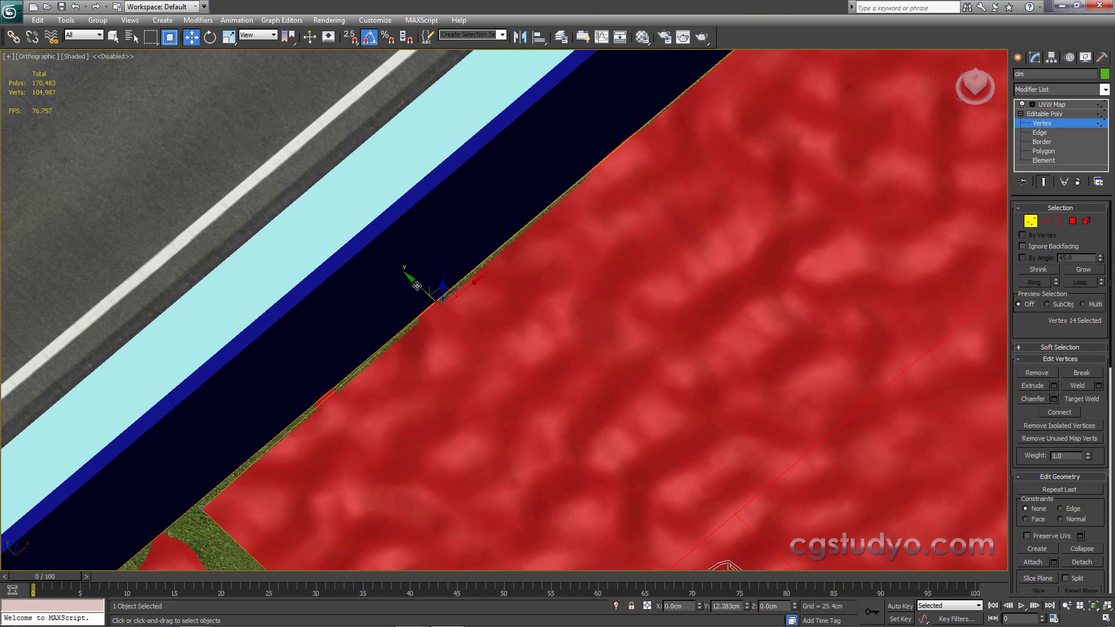
Step: Snap the grass corner vertex onto the red surface's corner and reframe the parking lot
scroll(443, 318, up, 2)
scroll(480, 373, up, 2)
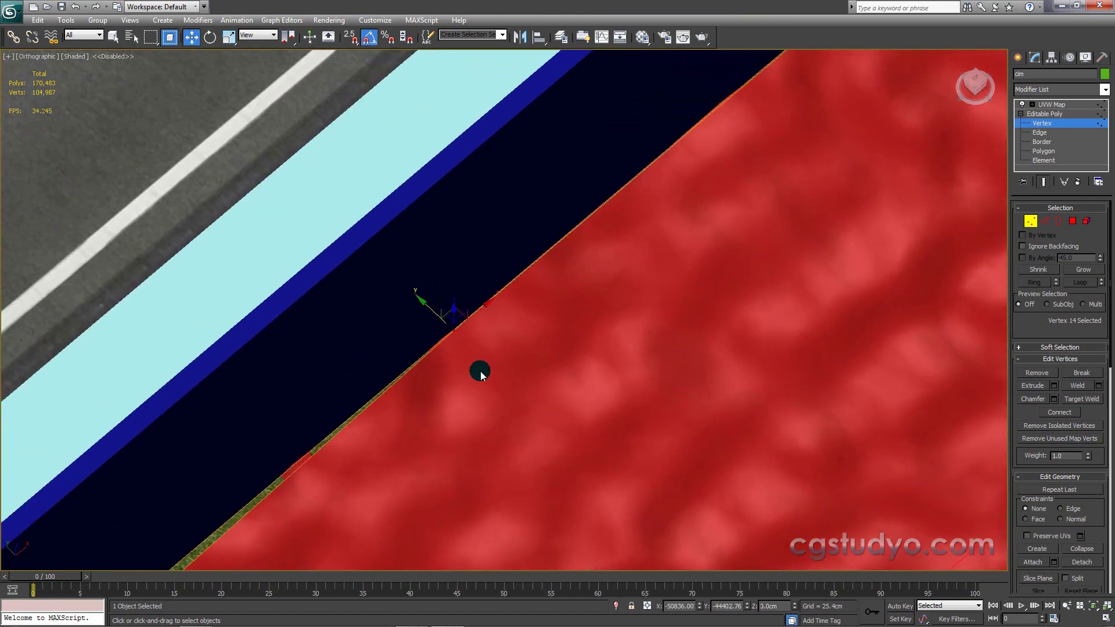
scroll(437, 379, up, 2)
scroll(385, 351, down, 2)
scroll(516, 243, down, 1)
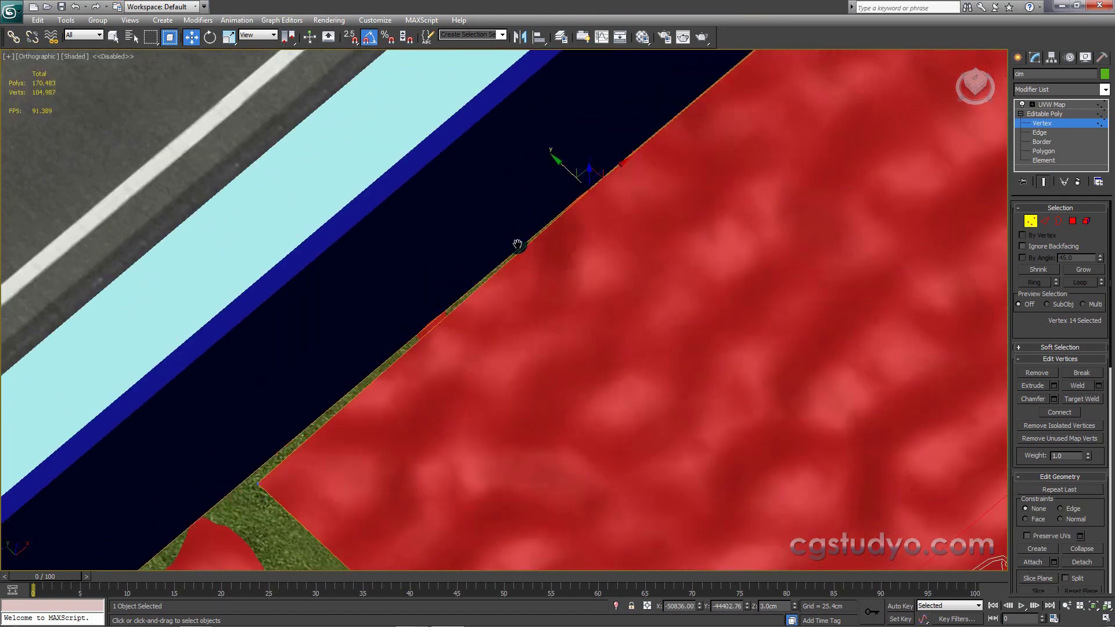
scroll(384, 404, up, 1)
drag(385, 405, 326, 363)
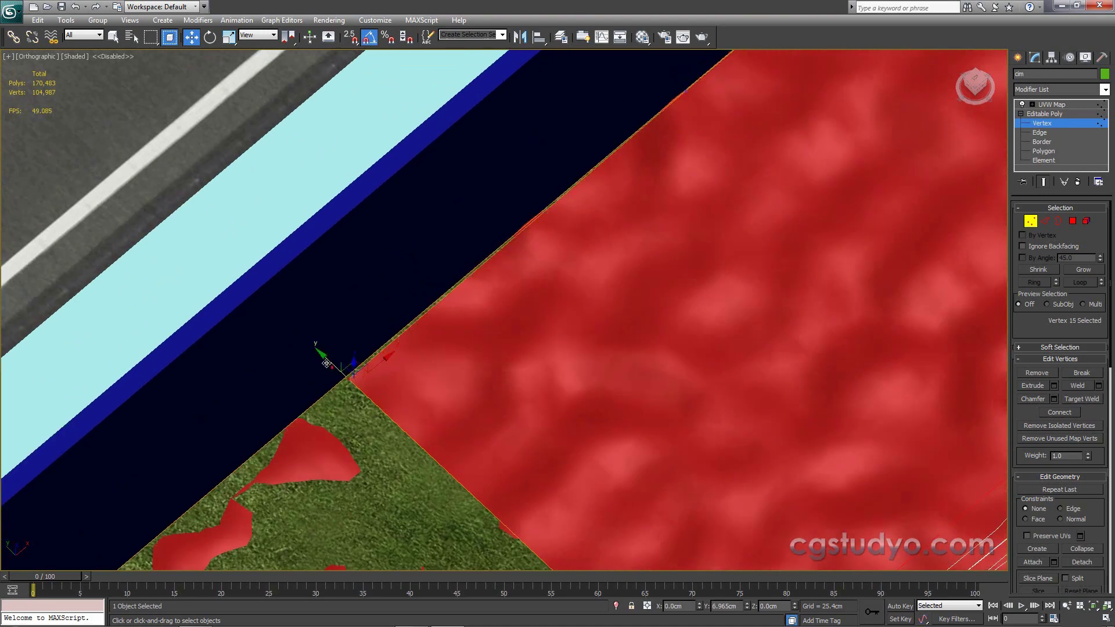
alt+middle_drag(326, 364, 456, 378)
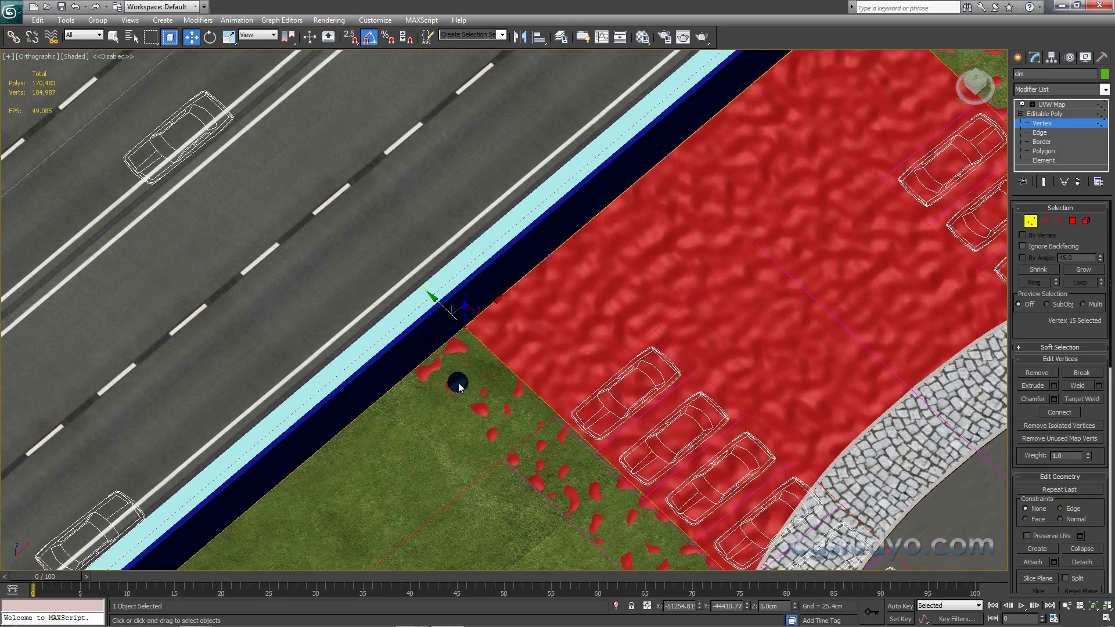
scroll(481, 343, up, 2)
scroll(481, 343, down, 5)
alt+middle_drag(570, 356, 513, 368)
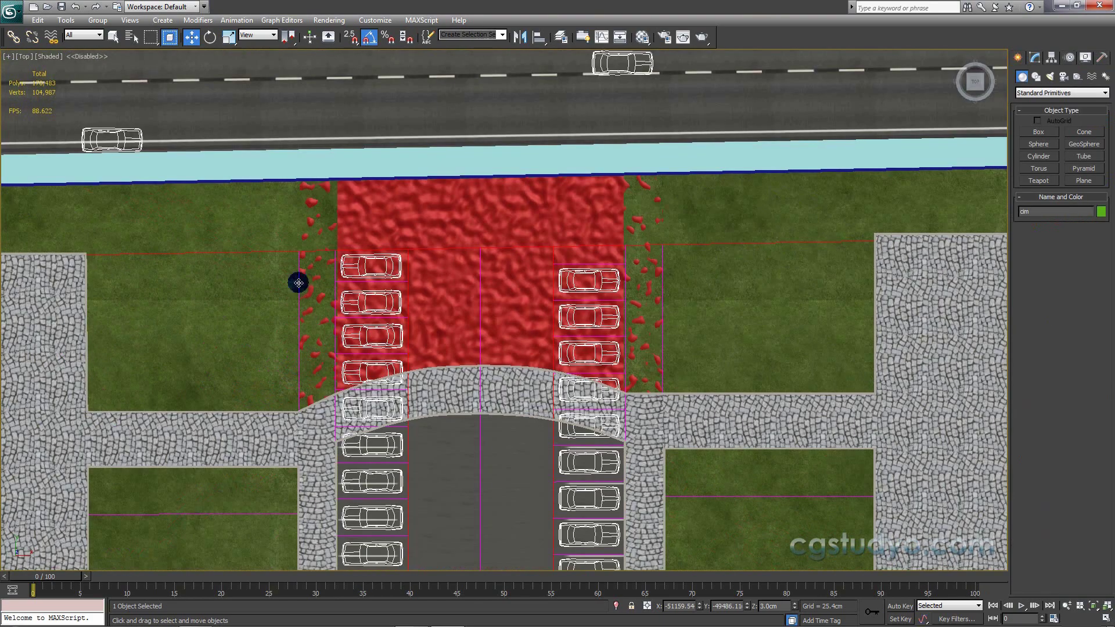
Step: Orbit and pan over the red parking area, toggling wireframe to inspect it
mouse_move(510, 311)
alt+middle_down()
mouse_move(526, 323)
mouse_move(460, 340)
alt+middle_up()
scroll(487, 258, up, 2)
middle_drag(487, 259, 584, 430)
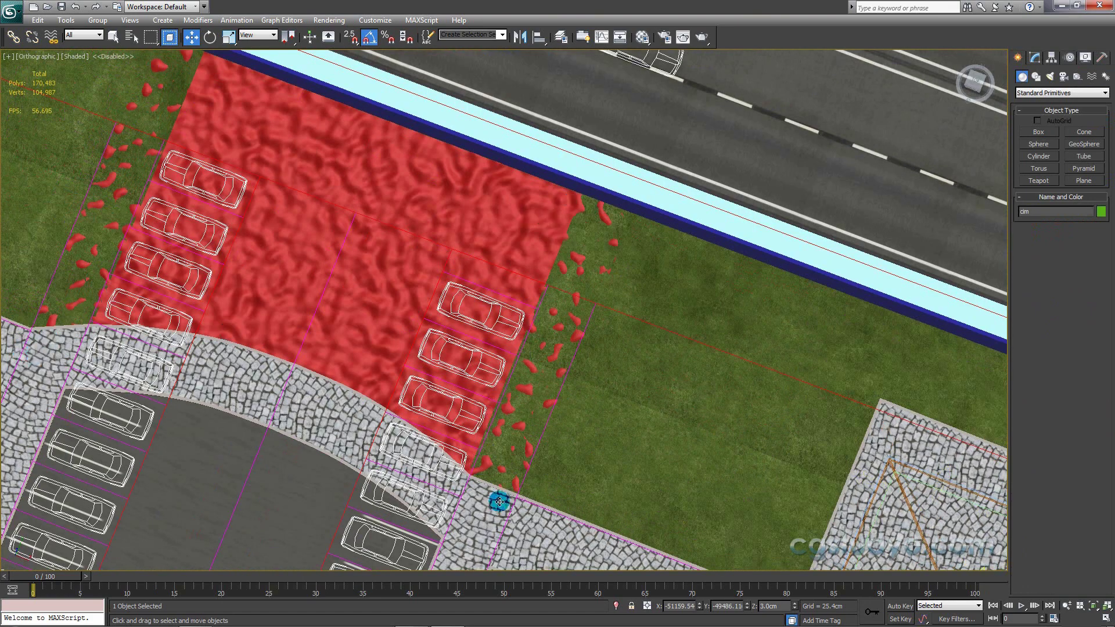
middle_drag(577, 321, 579, 255)
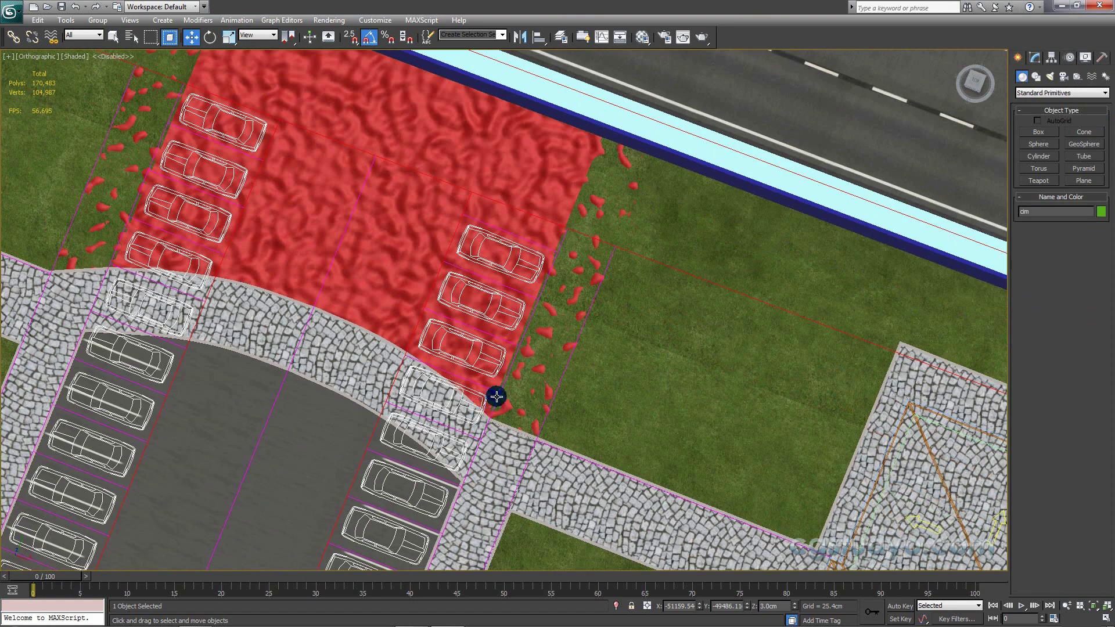
key(F3)
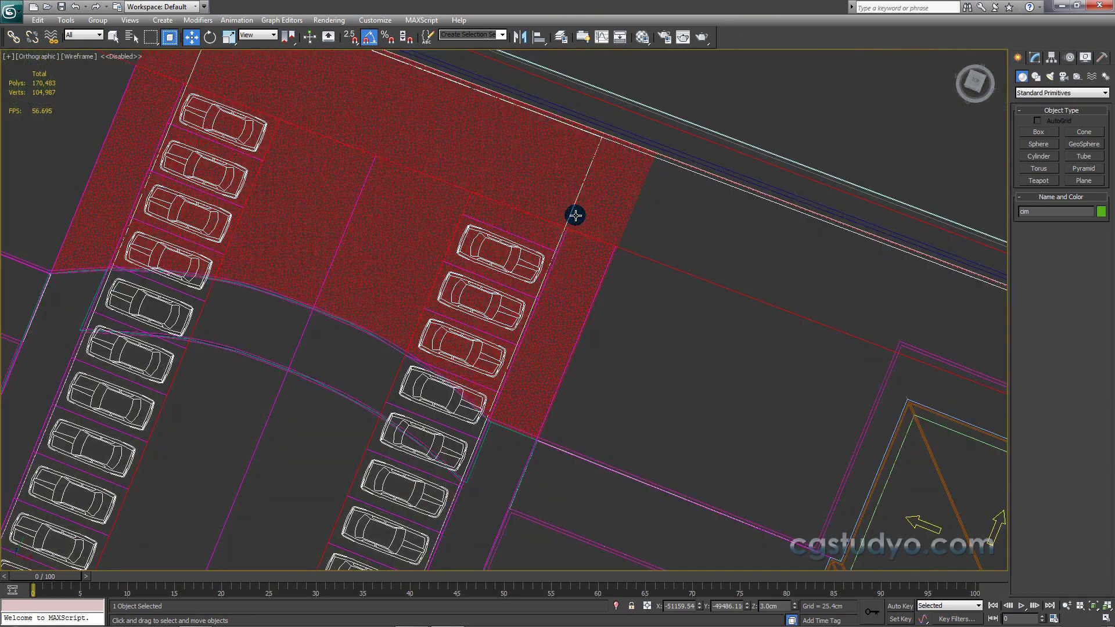
key(F3)
Step: Add an FFD 2x2x2 modifier above Noise on Line715 and view it in wireframe
click(547, 189)
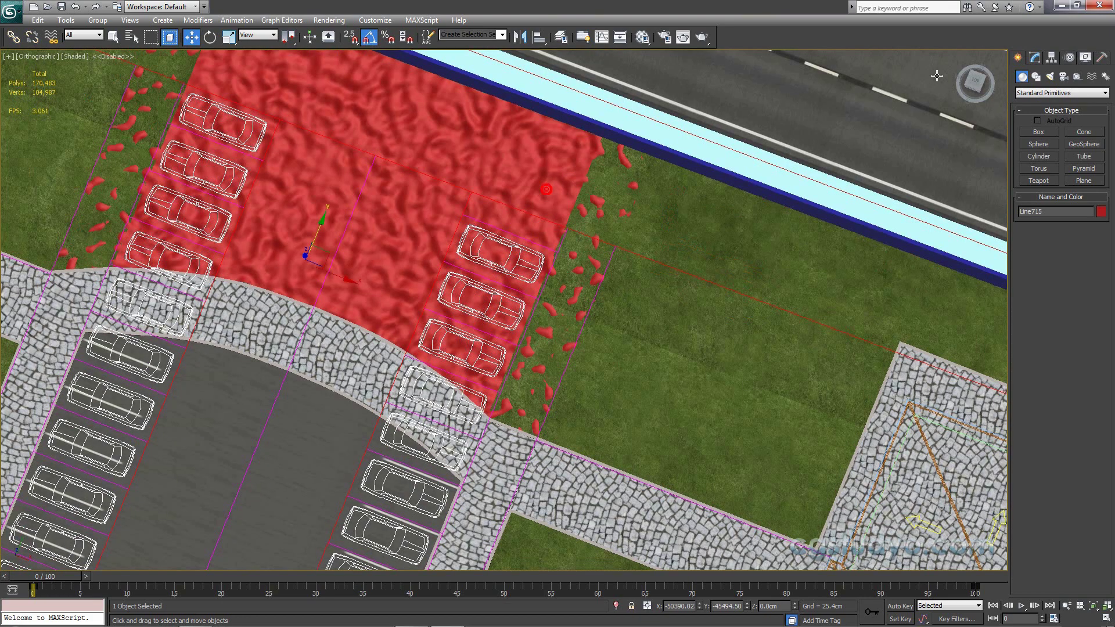
click(1035, 57)
middle_drag(850, 168, 818, 169)
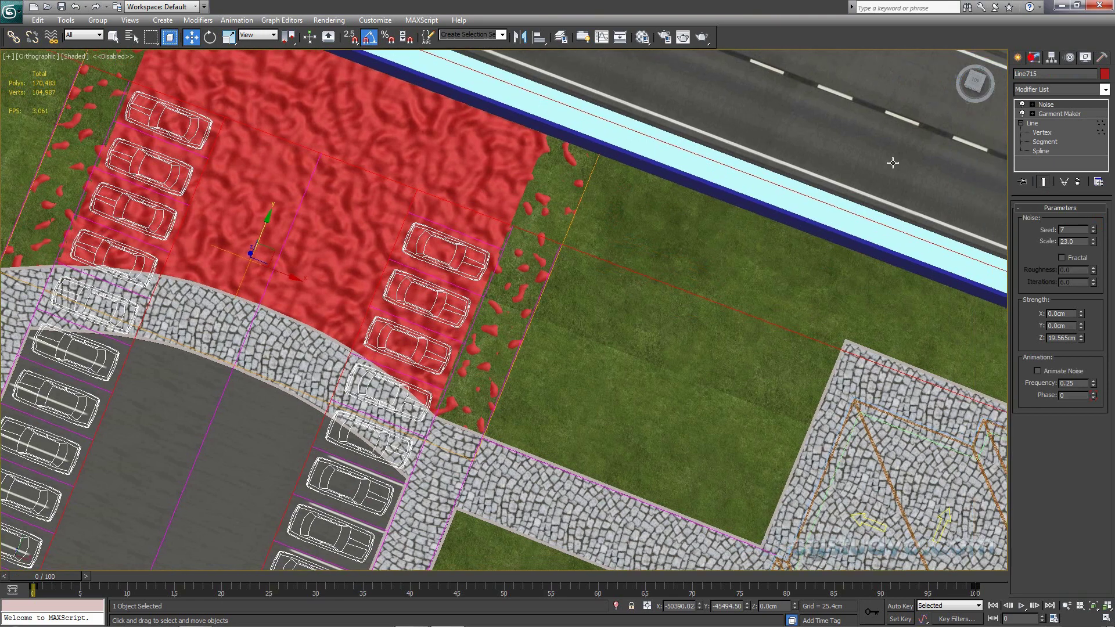
click(1104, 90)
key(f)
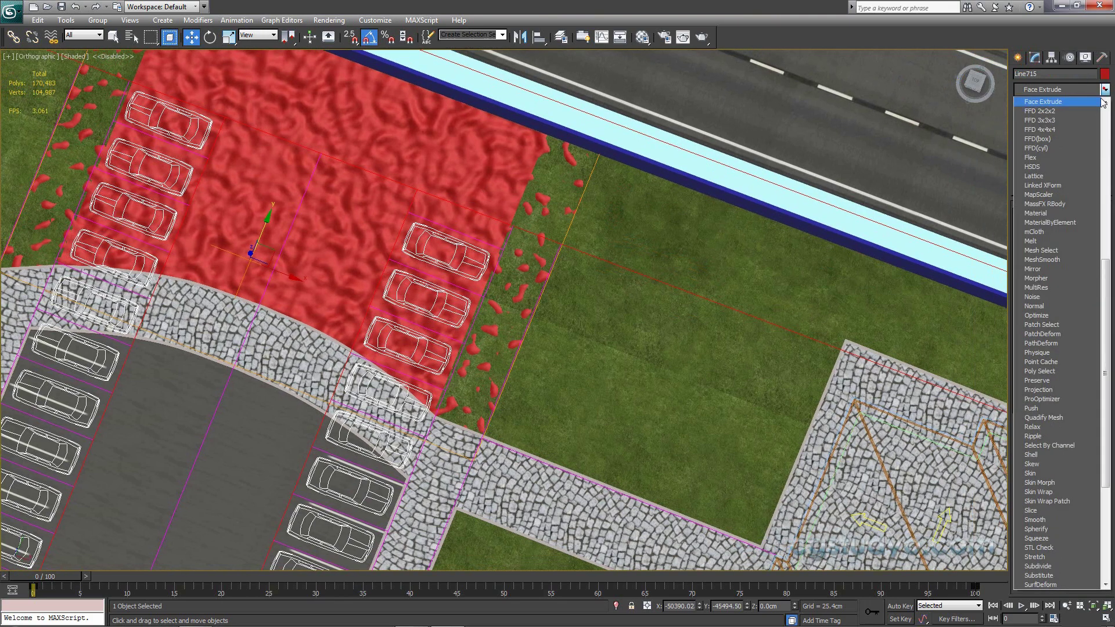
click(1051, 117)
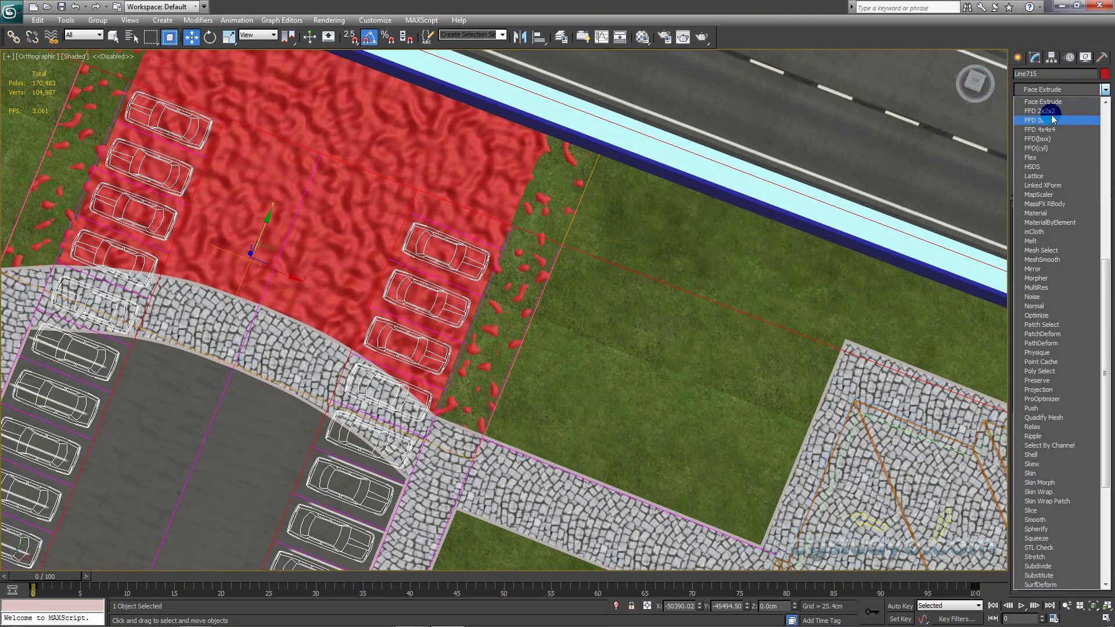
click(1052, 111)
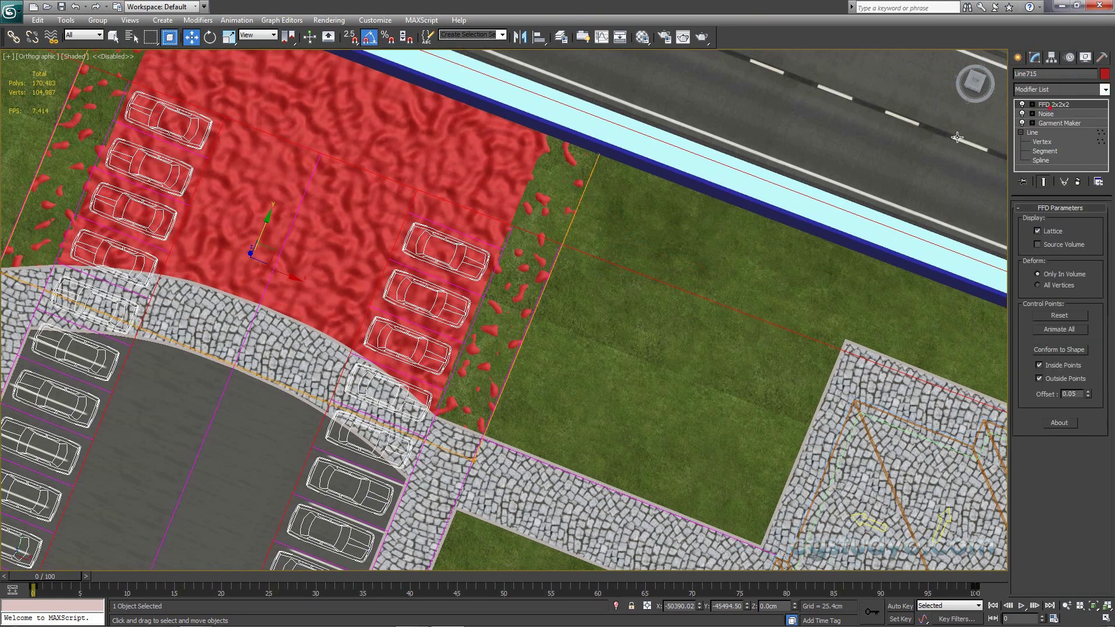
scroll(767, 196, down, 2)
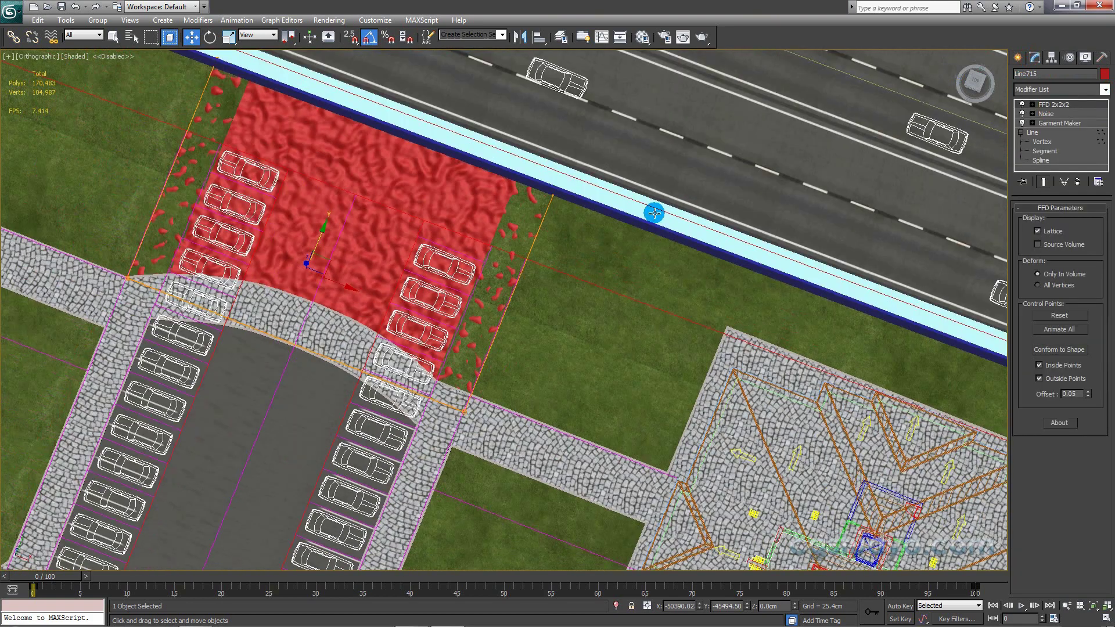
key(F3)
drag(597, 170, 452, 427)
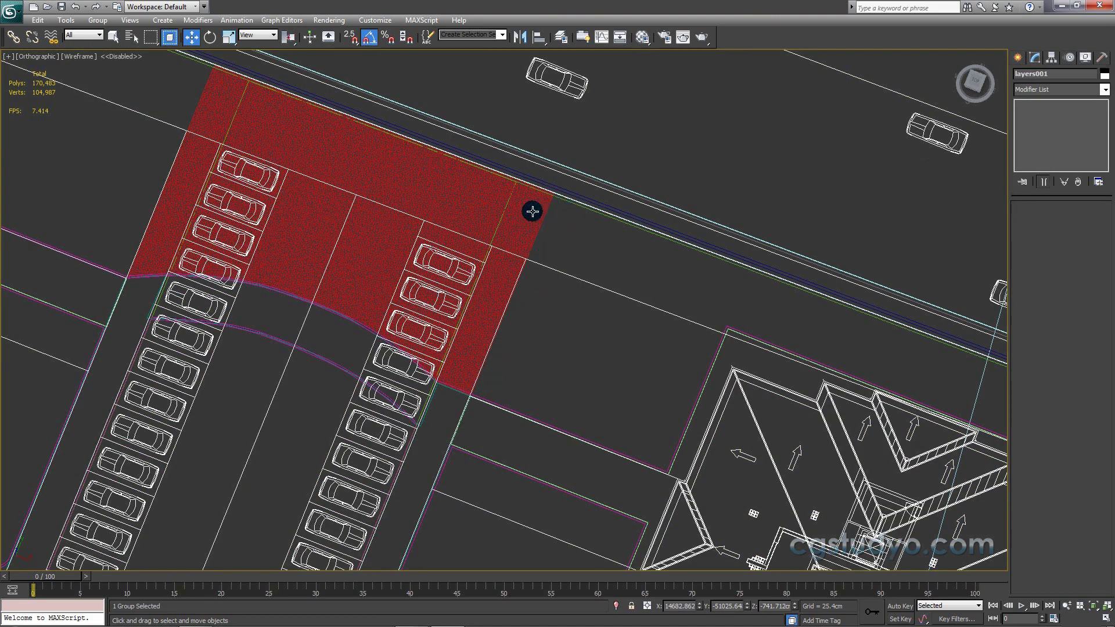
Step: Select the FFD lattice's right-edge control points on Line715 and pull them inward to fit
click(531, 212)
click(1031, 104)
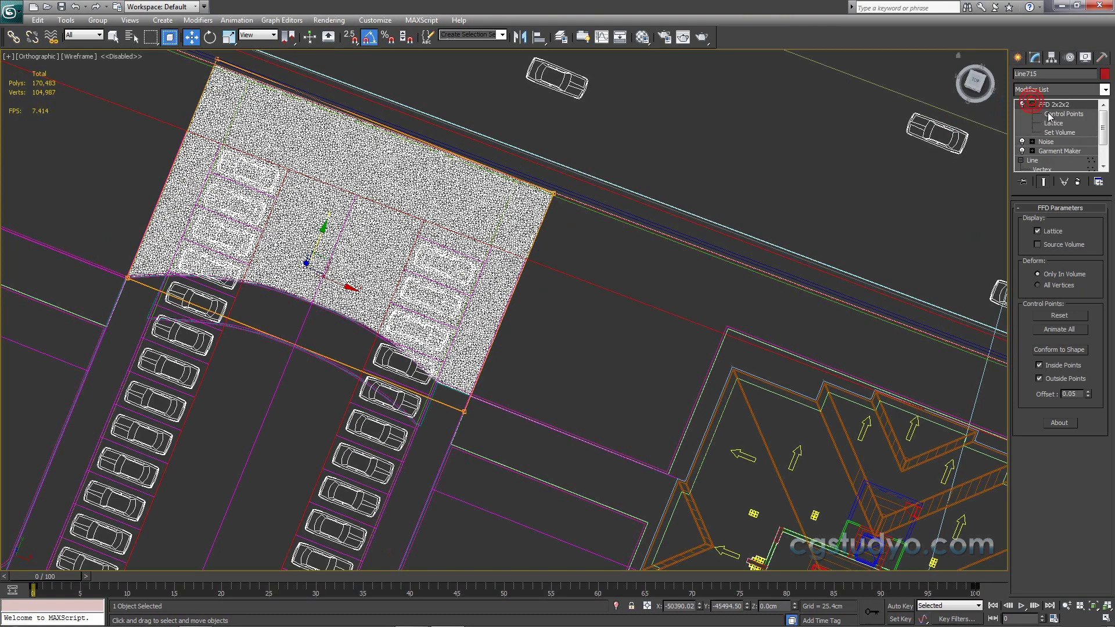
click(1063, 114)
drag(621, 168, 398, 421)
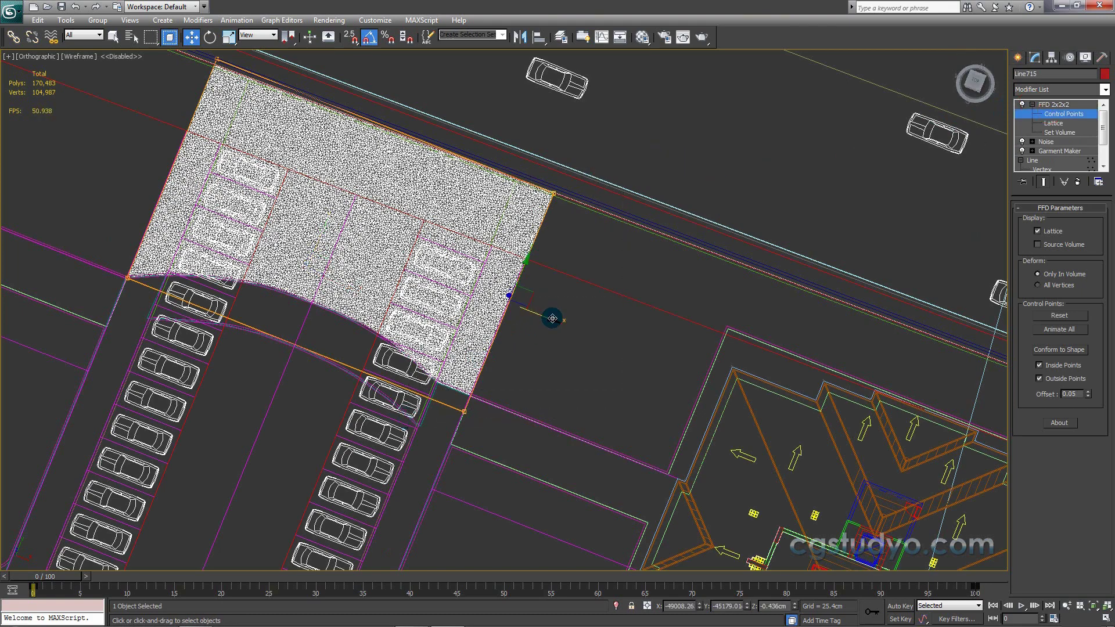
mouse_move(552, 318)
mouse_down()
mouse_move(511, 316)
mouse_move(545, 315)
mouse_move(517, 304)
mouse_up()
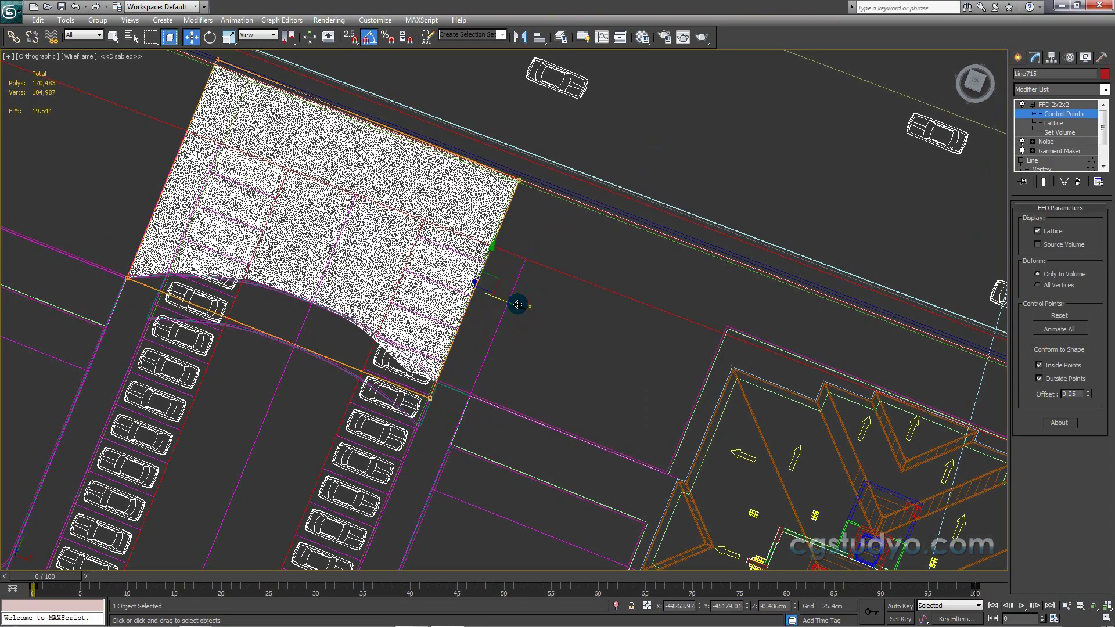
key(F3)
mouse_move(518, 305)
middle_down()
mouse_move(528, 279)
mouse_move(544, 296)
middle_up()
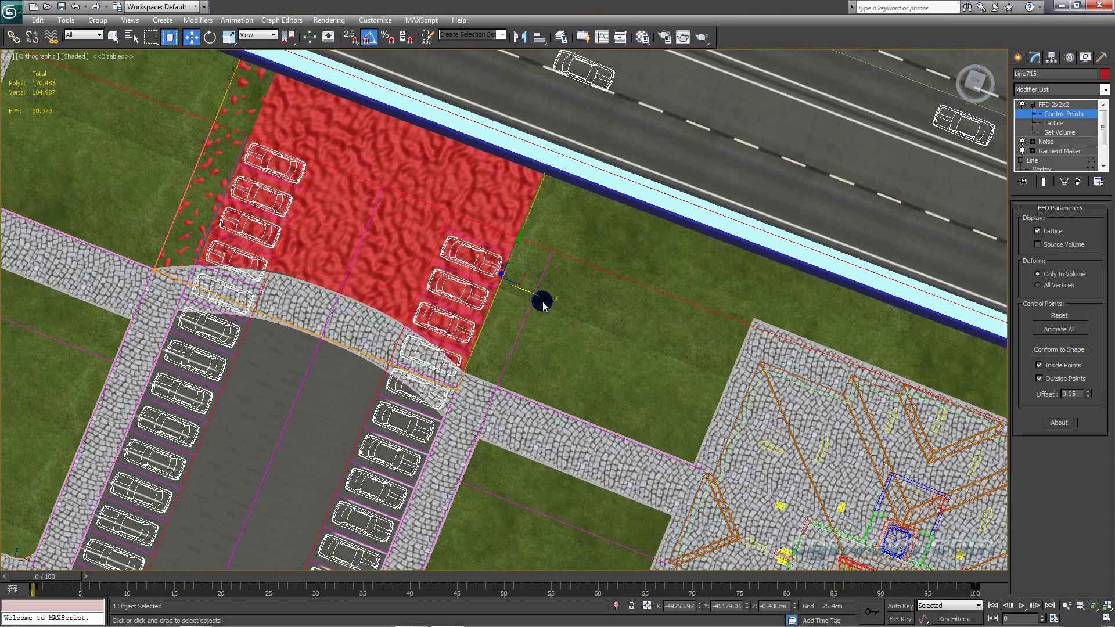
scroll(543, 305, up, 2)
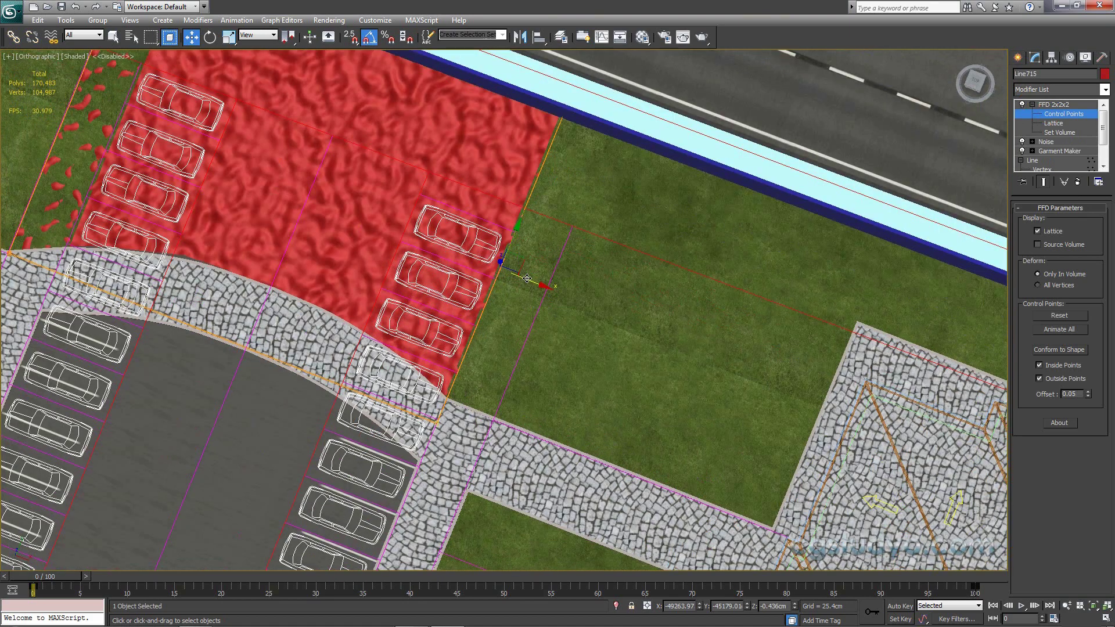
drag(526, 279, 526, 281)
Step: Move the lattice's left-edge control points to fit the parking row
middle_drag(361, 324, 589, 381)
scroll(590, 381, down, 3)
drag(464, 175, 360, 375)
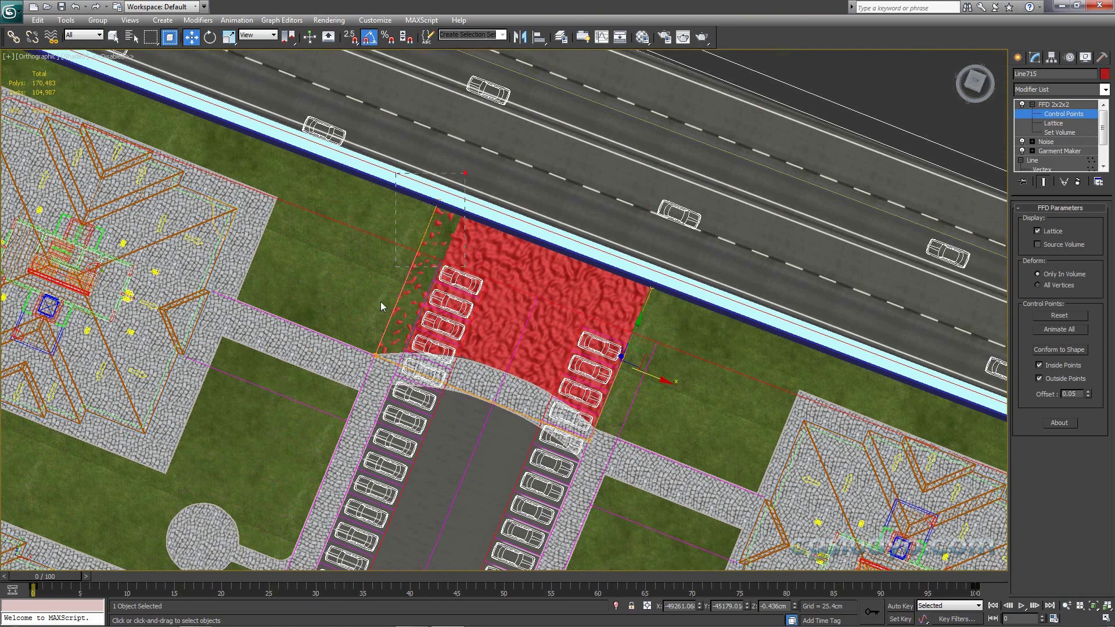
drag(433, 288, 457, 297)
key(F3)
key(F3)
scroll(459, 314, up, 2)
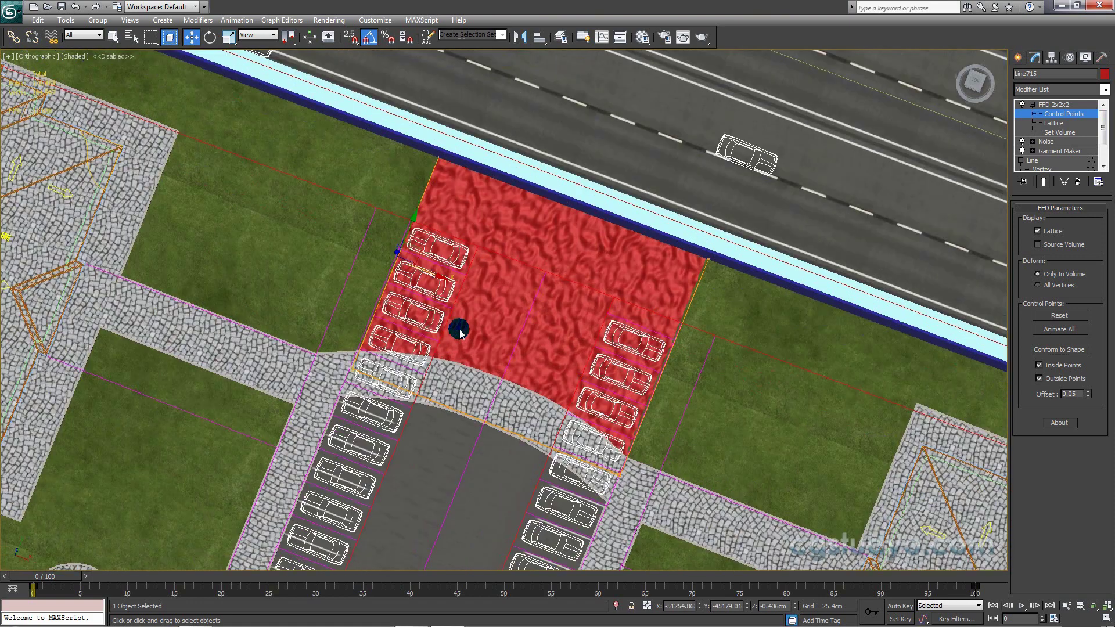
alt+middle_drag(461, 328, 420, 285)
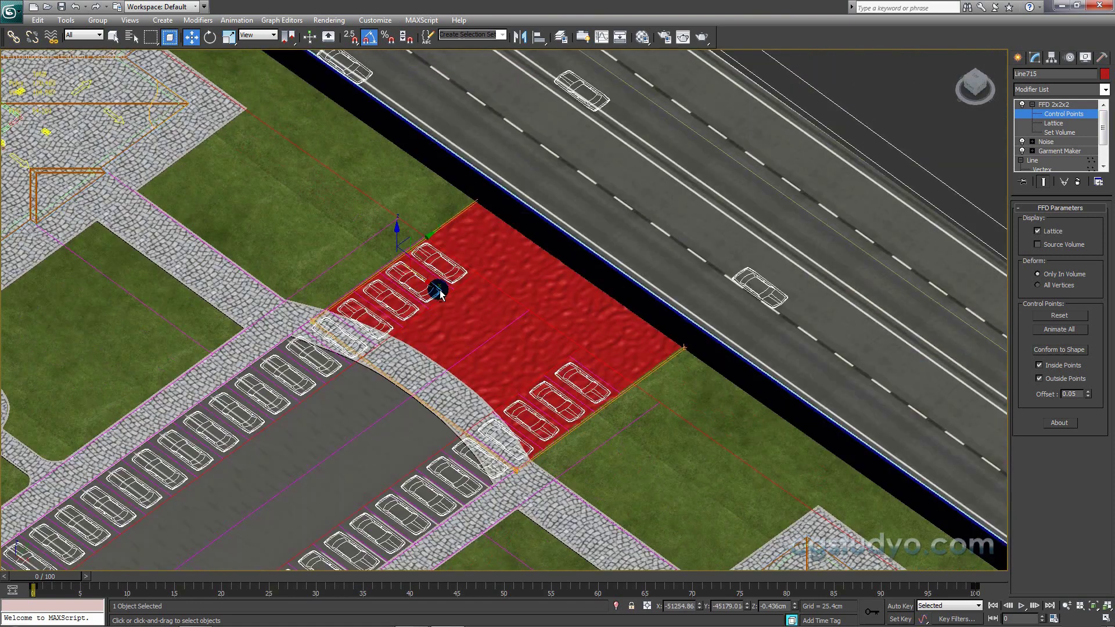
scroll(436, 287, up, 2)
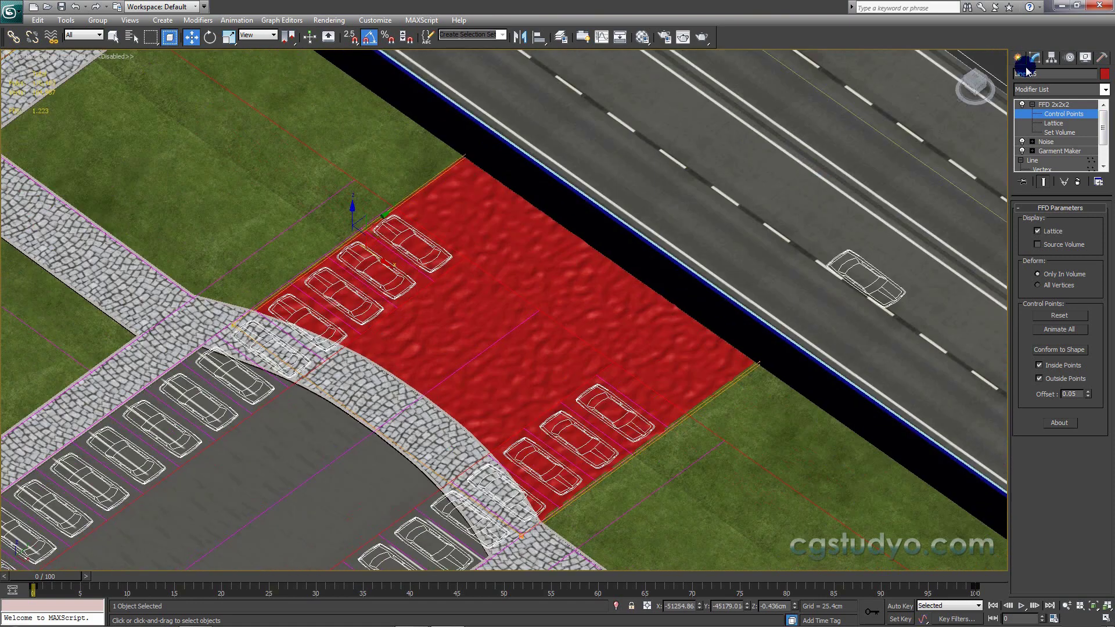
Step: Return to the Noise modifier, exit control point editing, and save the scene
click(1039, 143)
scroll(734, 237, up, 2)
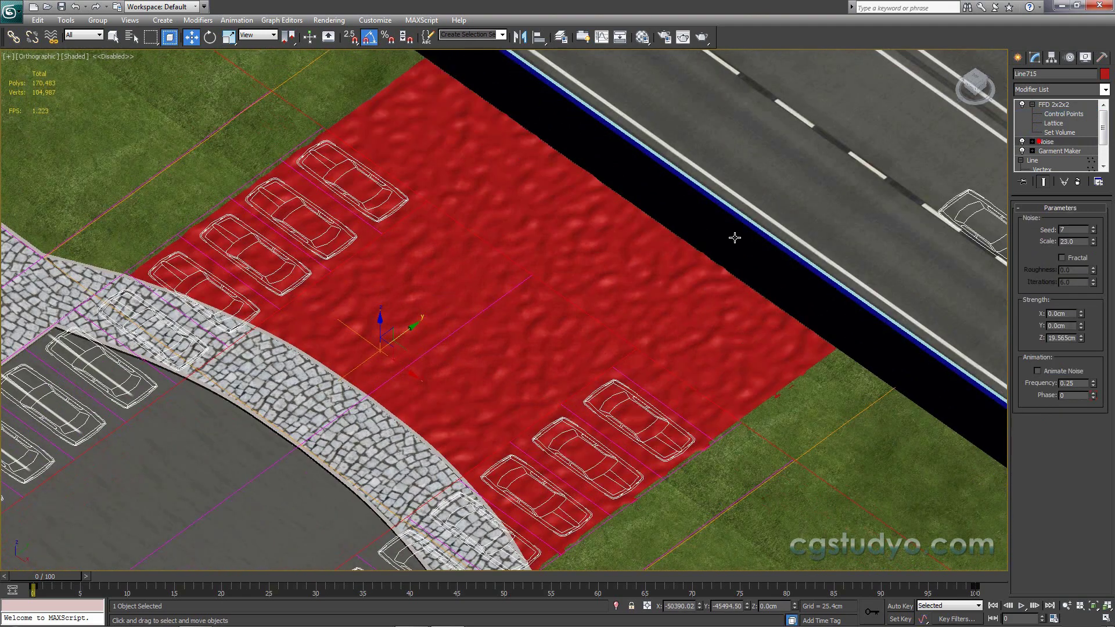
click(1032, 105)
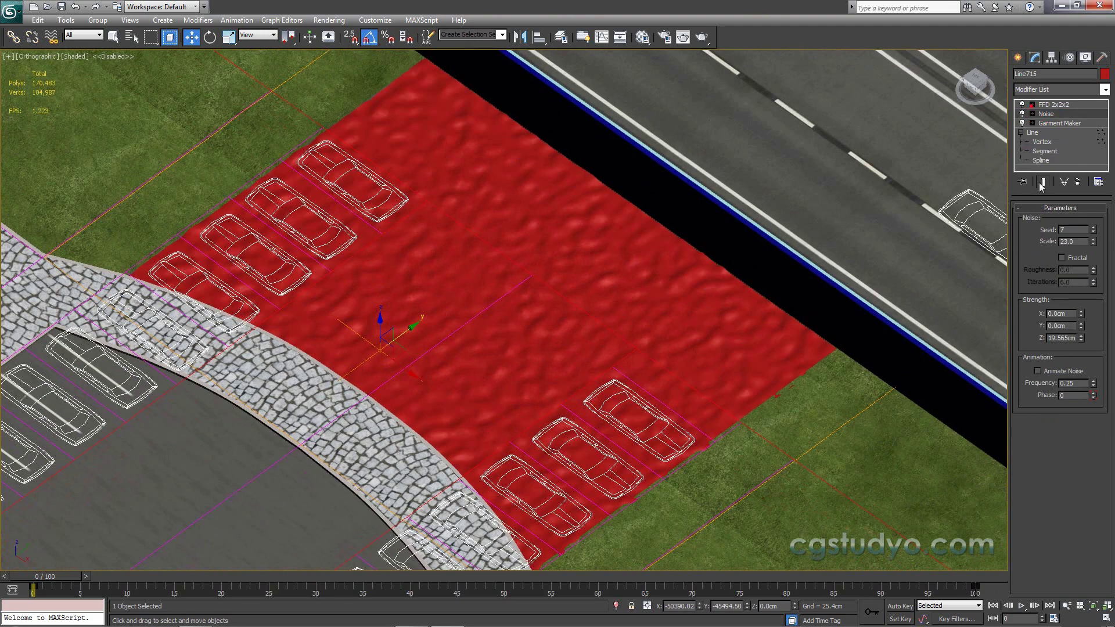
key(ctrl+s)
Step: Commit a new Noise Z value, then select the grass and reframe the parking-lot corner
text(1)
key(Return)
click(1017, 56)
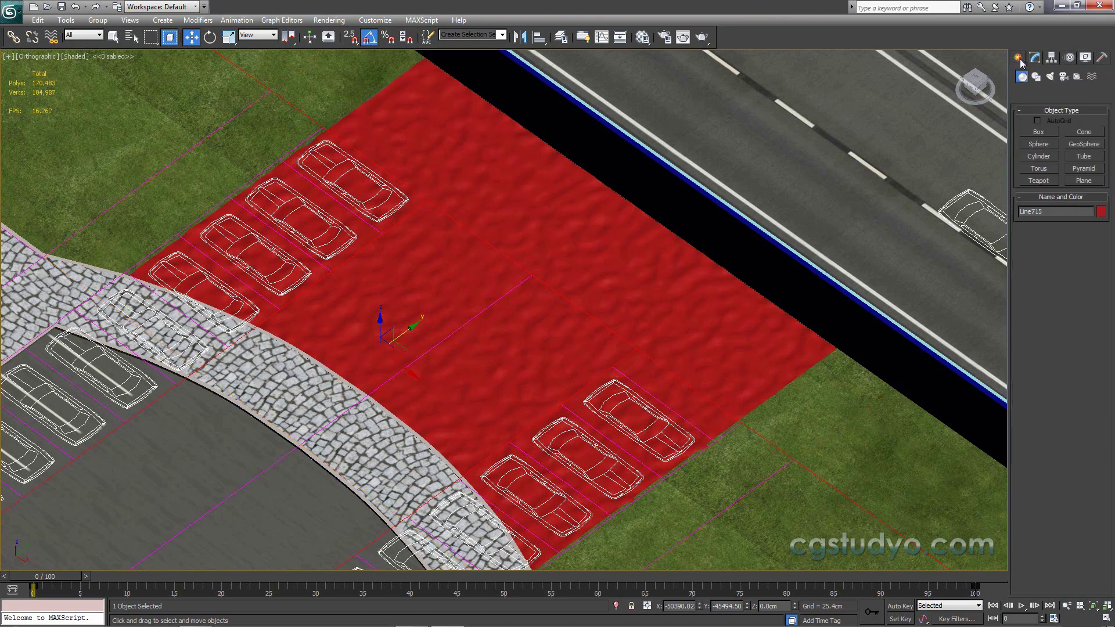
click(827, 418)
scroll(801, 323, down, 3)
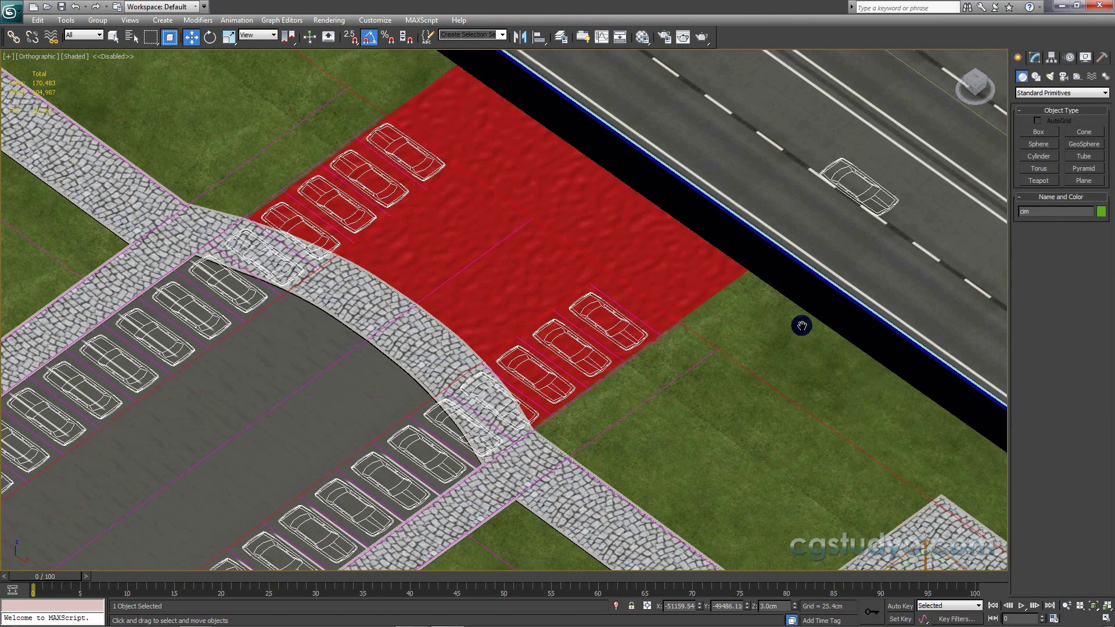
scroll(759, 333, down, 2)
alt+middle_drag(758, 333, 576, 397)
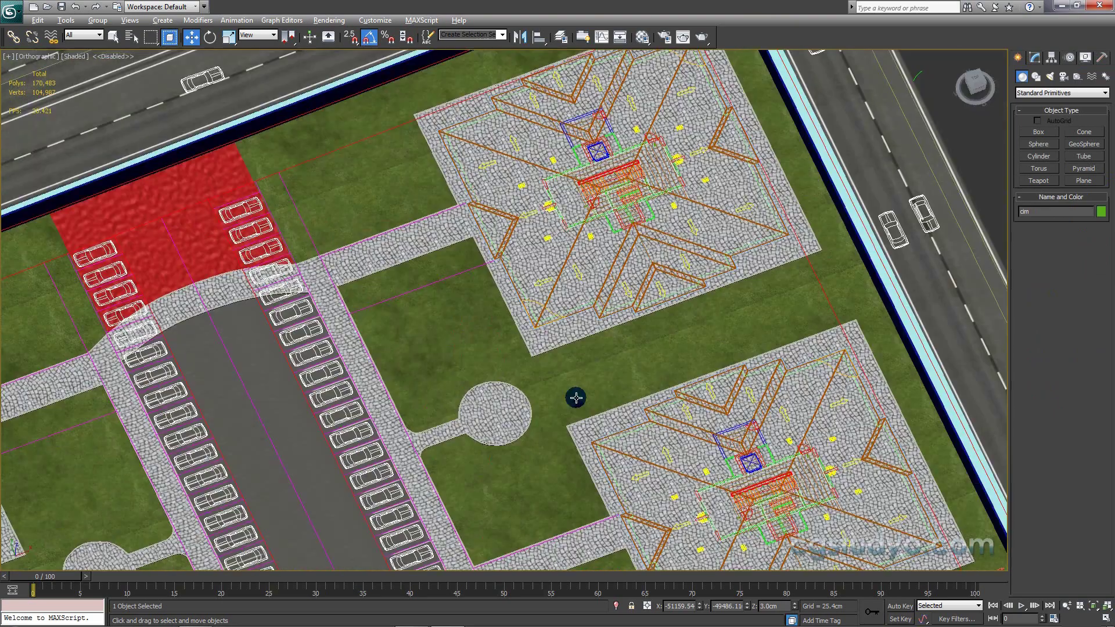
middle_drag(688, 421, 791, 423)
scroll(383, 297, up, 3)
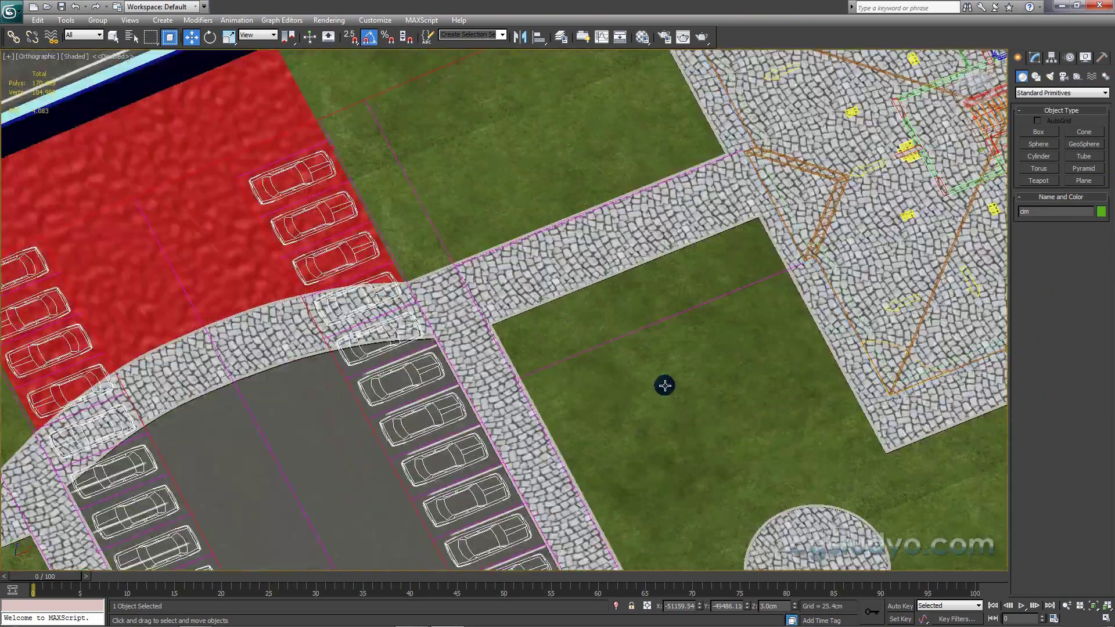
Step: Select the red noise surface and raise its Noise Scale to about 35
click(240, 234)
click(1034, 57)
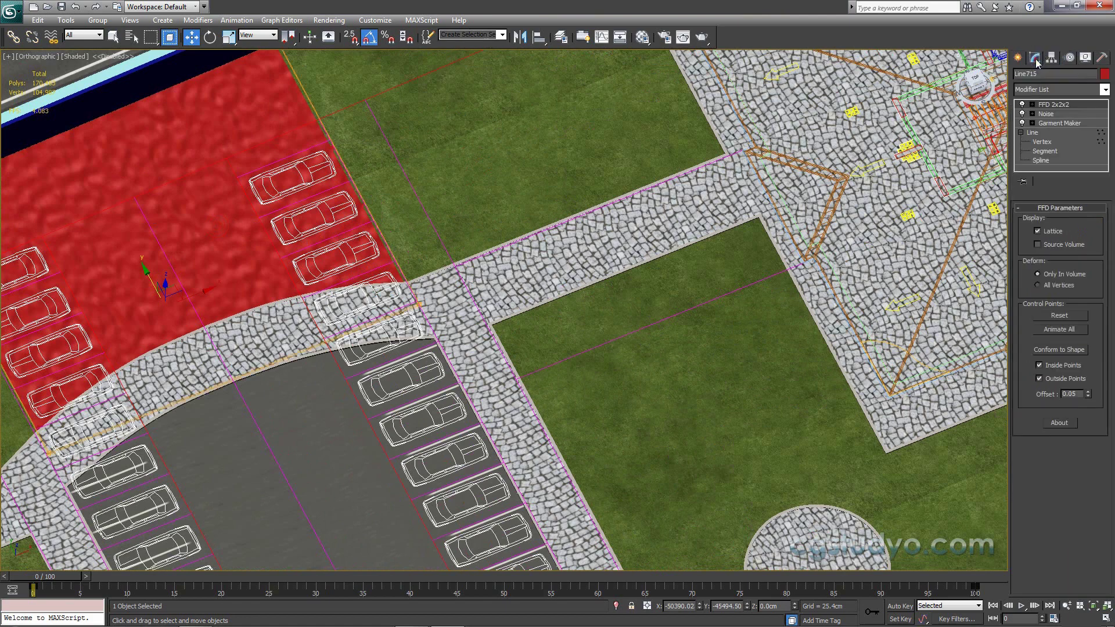
click(1048, 114)
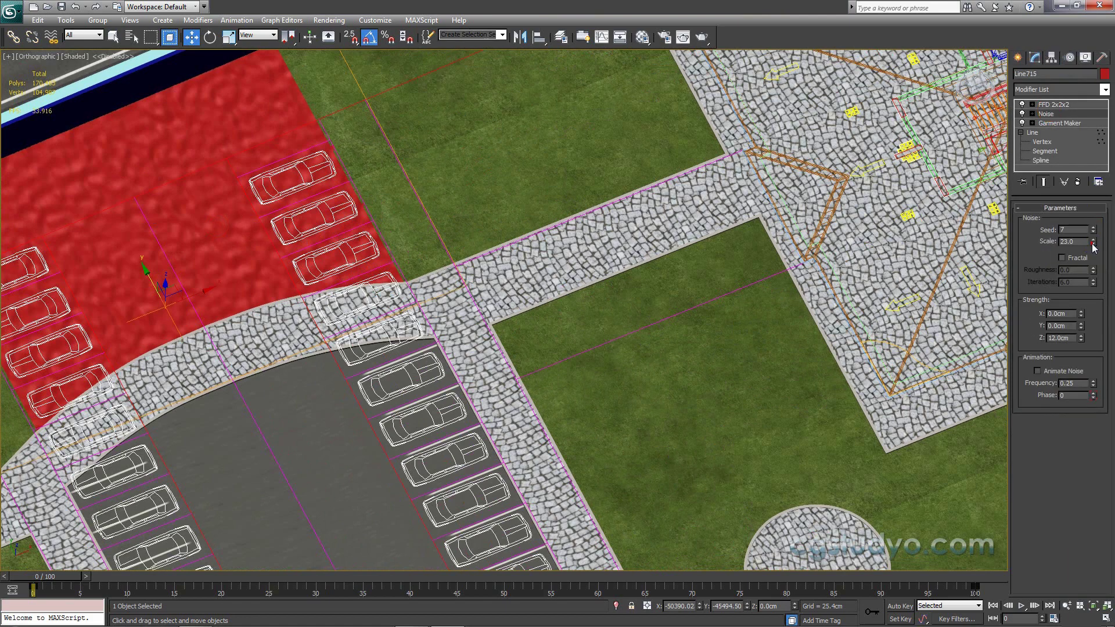
drag(1093, 247, 1095, 200)
mouse_move(696, 280)
middle_down()
mouse_move(804, 341)
mouse_move(721, 303)
middle_up()
Step: Raise Line715's Noise Strength Z to about 13.242cm and view the lot from above
scroll(423, 341, up, 4)
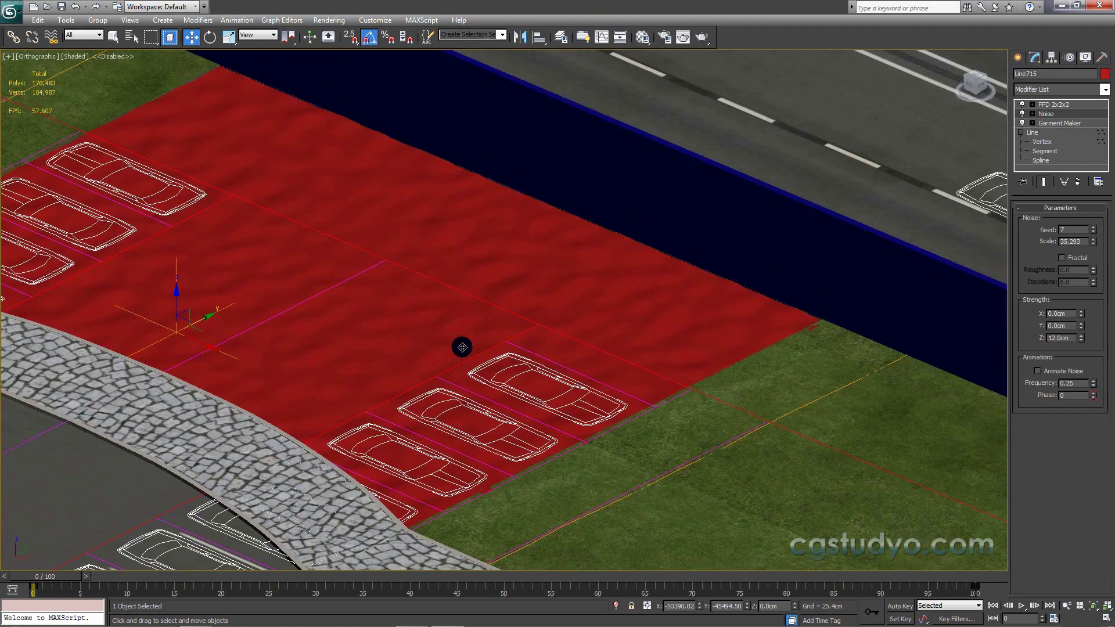
click(1063, 181)
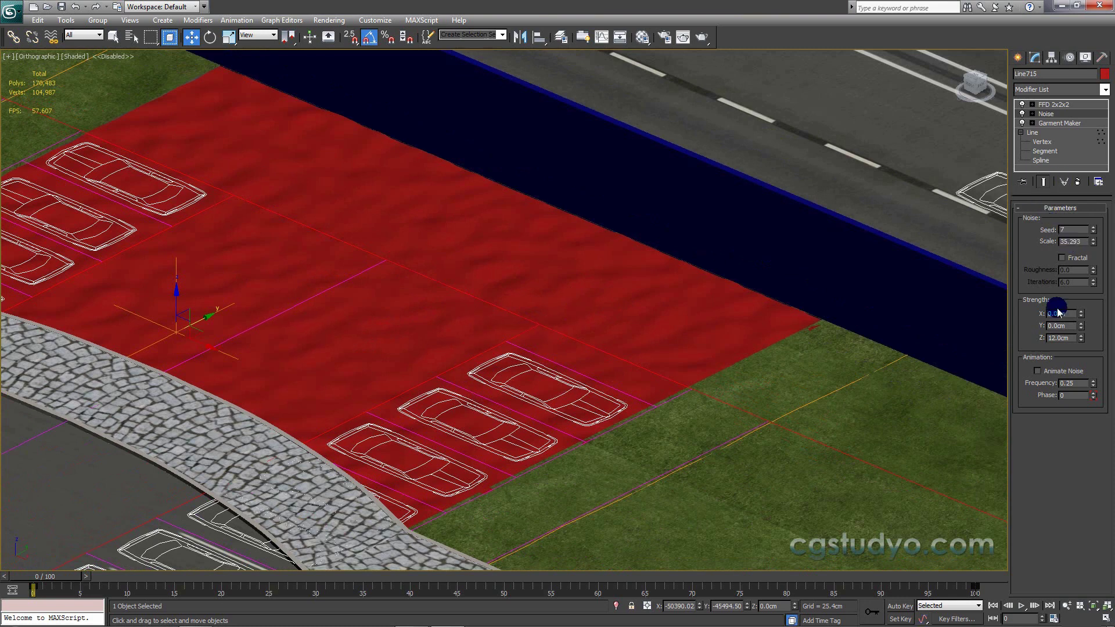
click(1080, 331)
mouse_move(1080, 330)
mouse_down()
mouse_move(1085, 343)
mouse_move(1082, 325)
mouse_up()
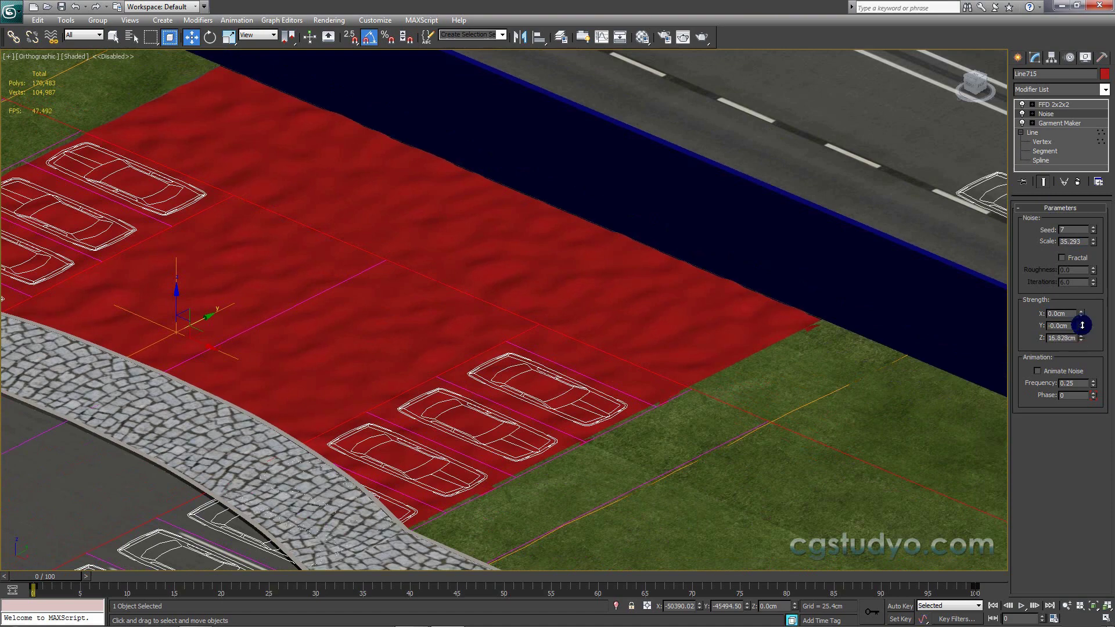
scroll(689, 323, down, 5)
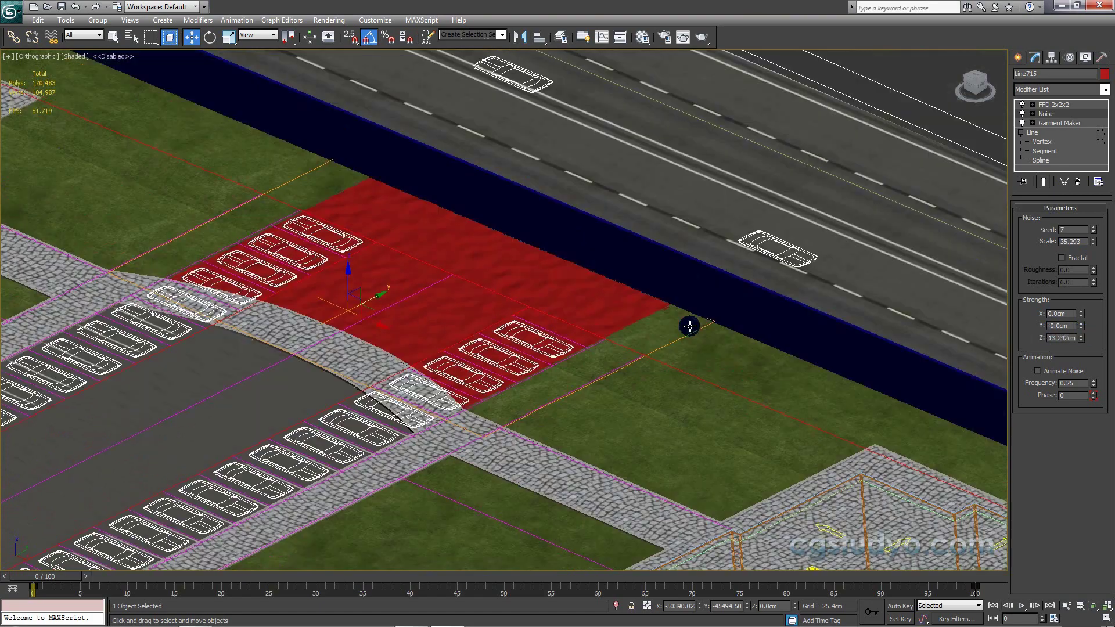
mouse_move(689, 323)
alt+middle_down()
mouse_move(689, 355)
mouse_move(704, 366)
alt+middle_up()
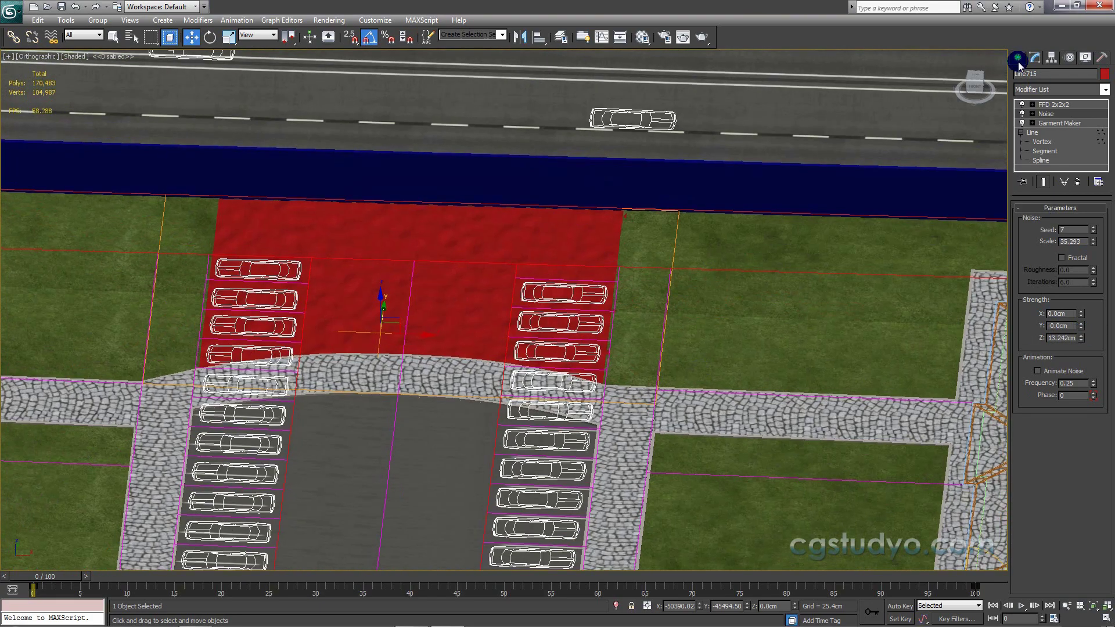
click(1018, 61)
scroll(684, 303, down, 4)
Step: Draw a 1513.255 × 22.552 × 24.807cm box along the red area's right edge in Top view
alt+middle_drag(609, 315, 563, 319)
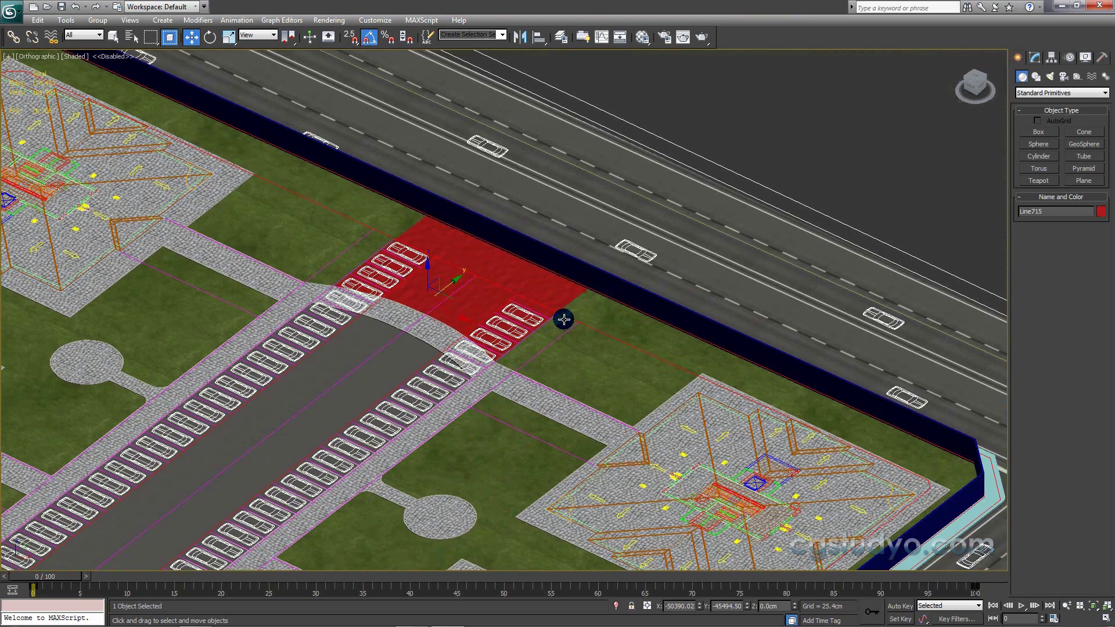
key(p)
scroll(553, 353, up, 1)
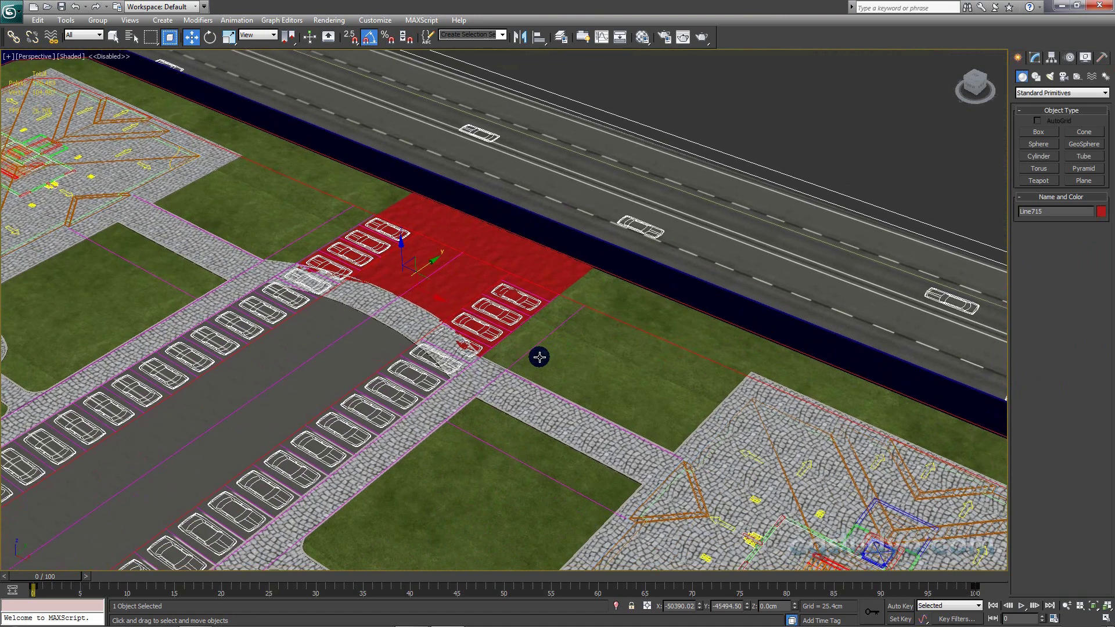
scroll(537, 360, up, 3)
key(t)
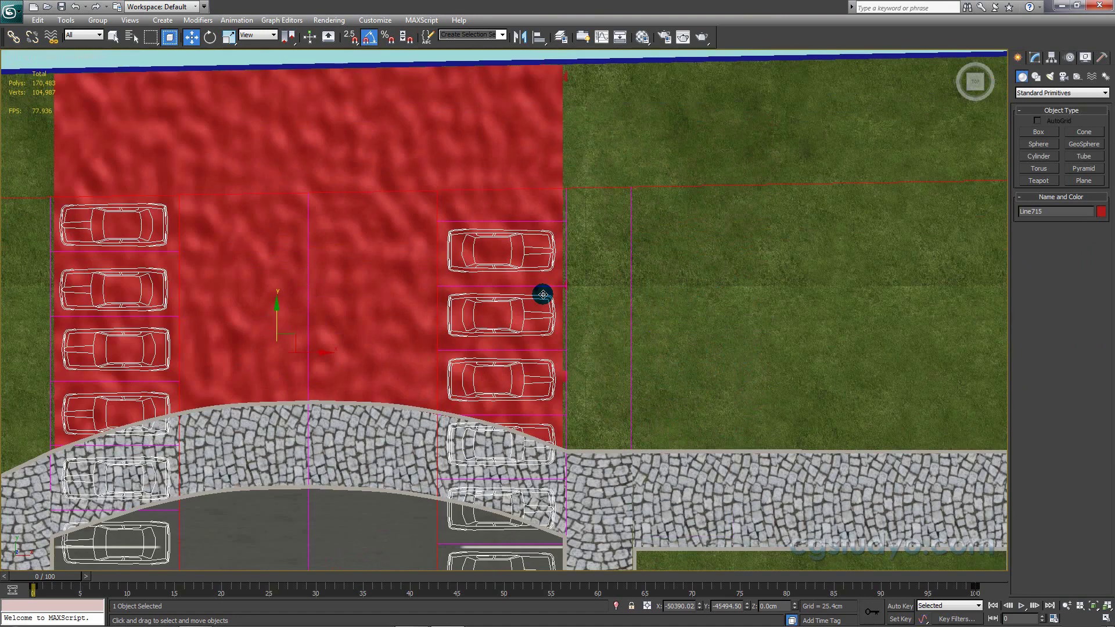
click(1039, 132)
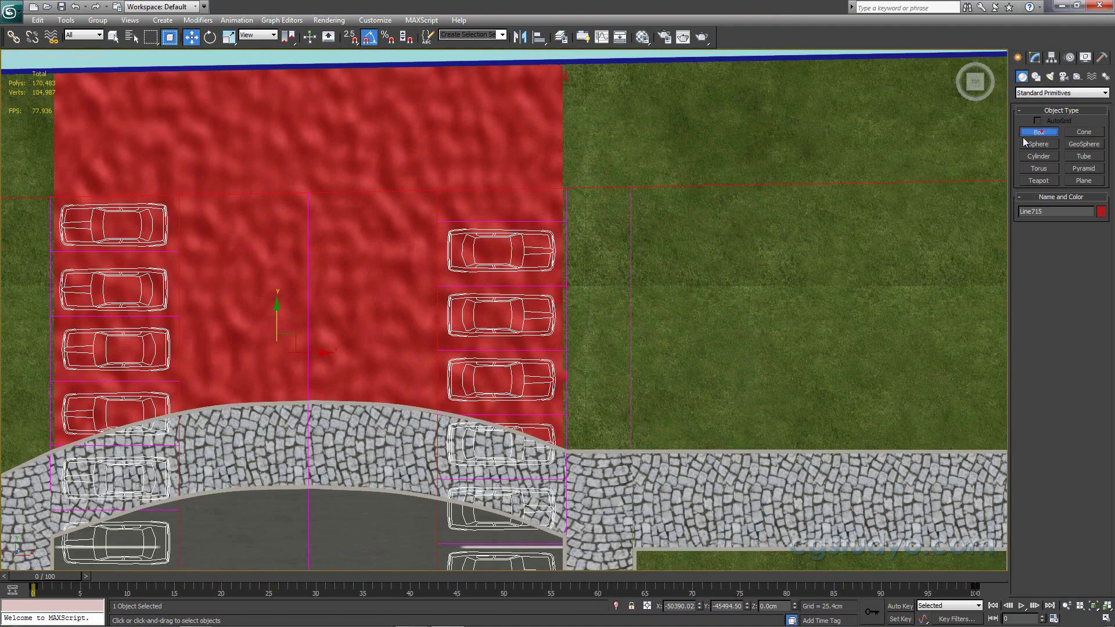
middle_drag(724, 210, 722, 241)
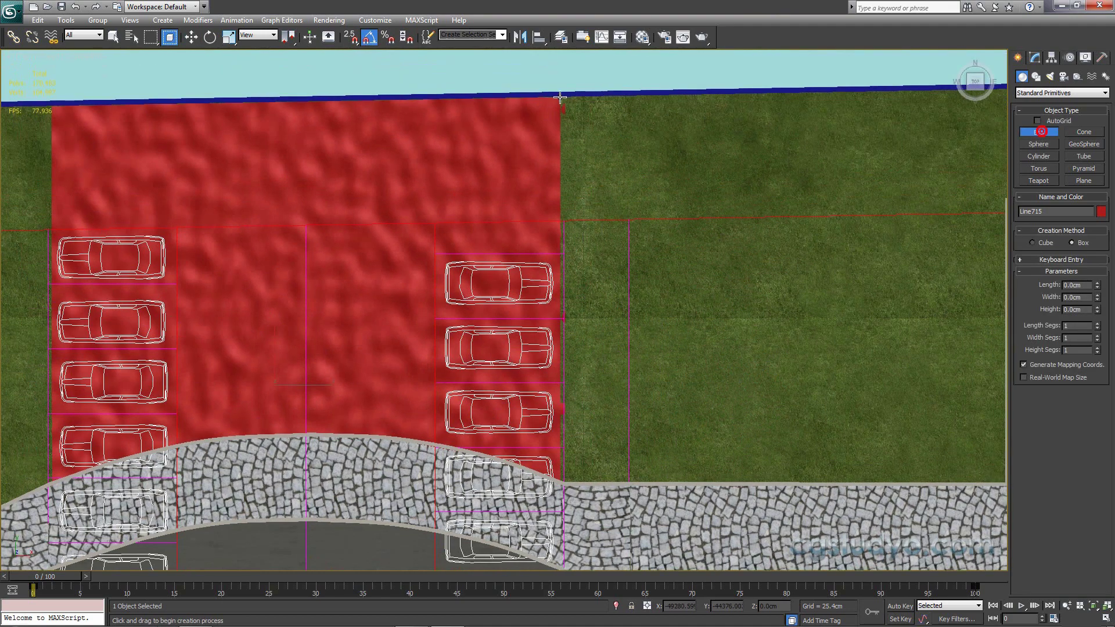
drag(560, 97, 564, 402)
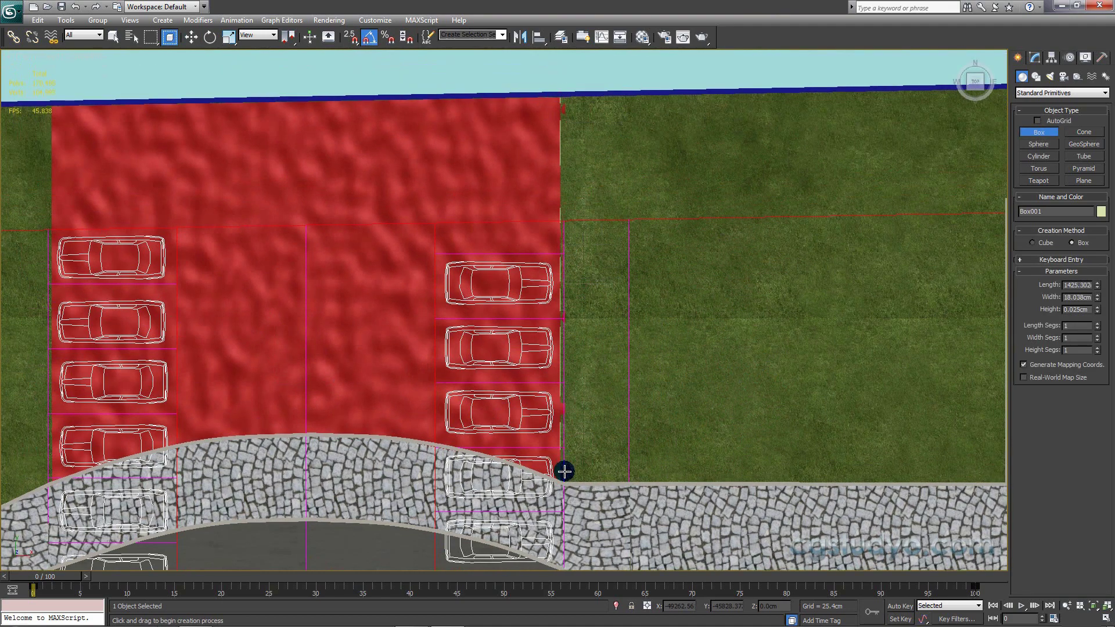
drag(564, 443, 565, 486)
key(F3)
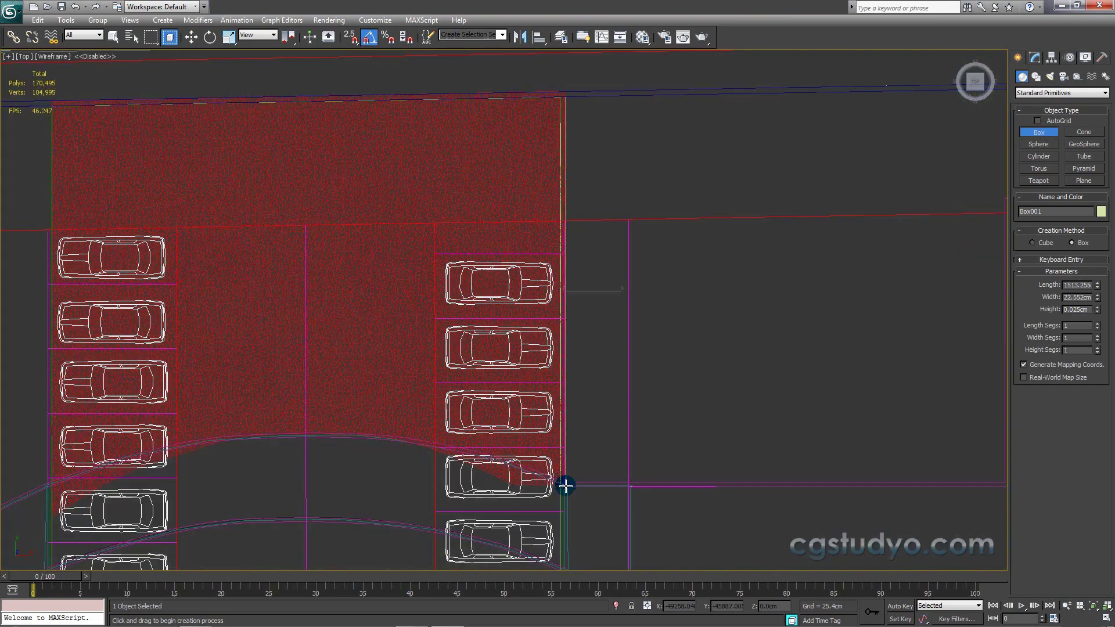
key(F3)
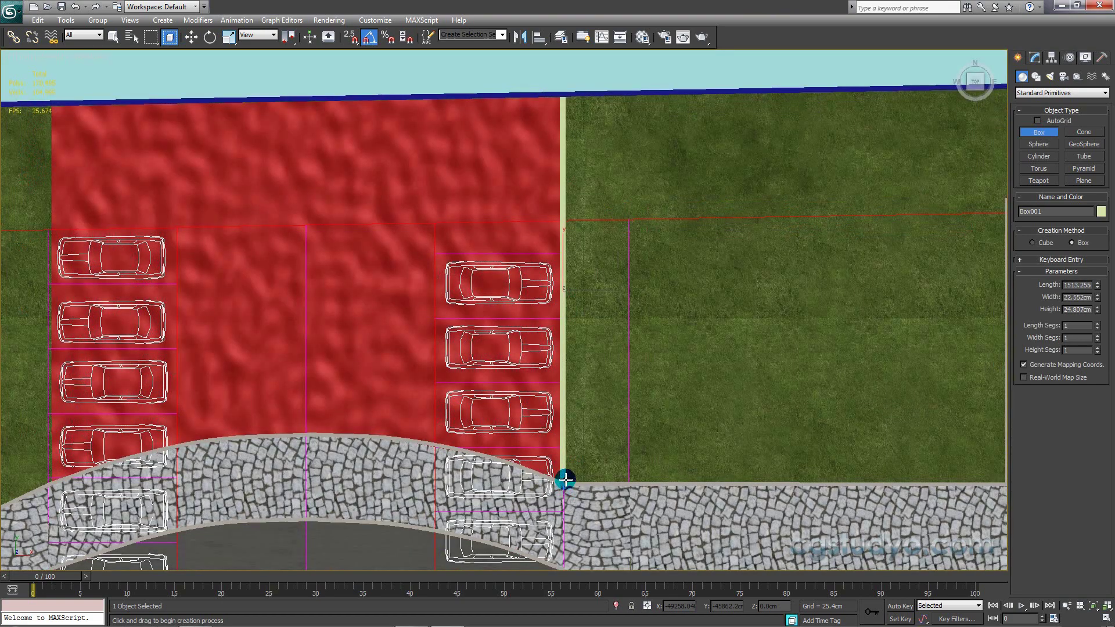
alt+middle_drag(565, 479, 519, 382)
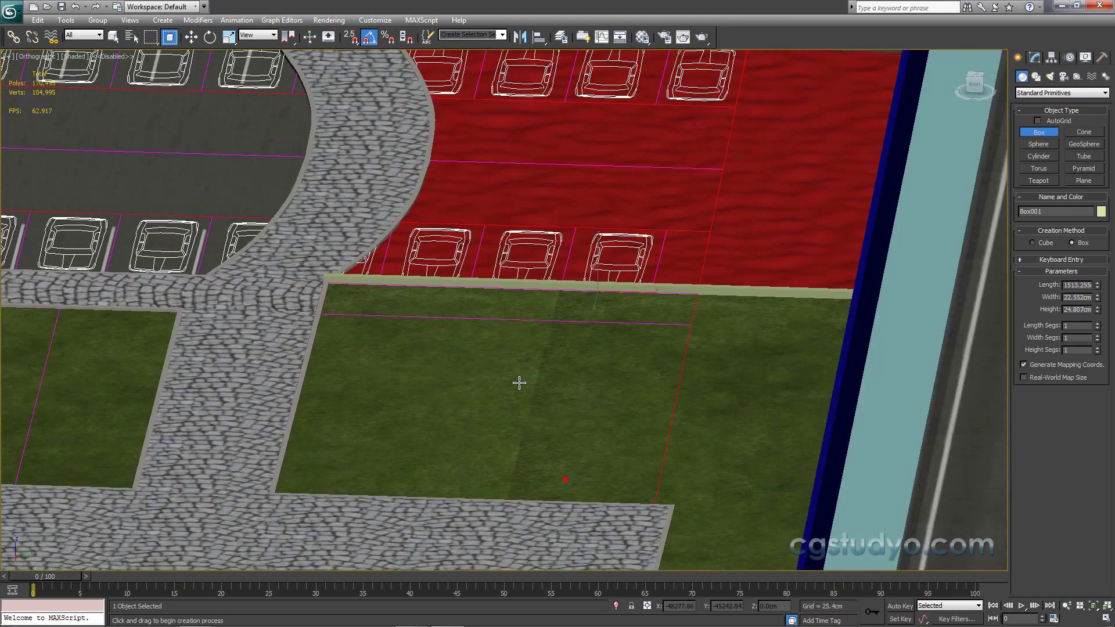
Step: Select the extruded Line717 shape and check its 10cm Extrude depth
scroll(518, 383, up, 3)
right_click(506, 346)
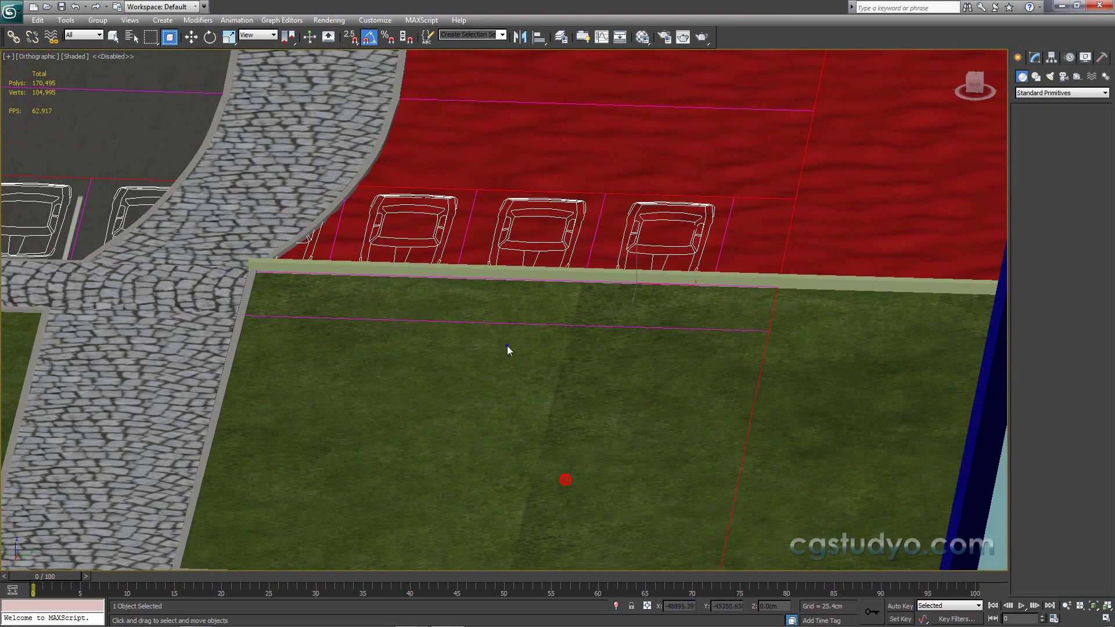
click(506, 346)
key(w)
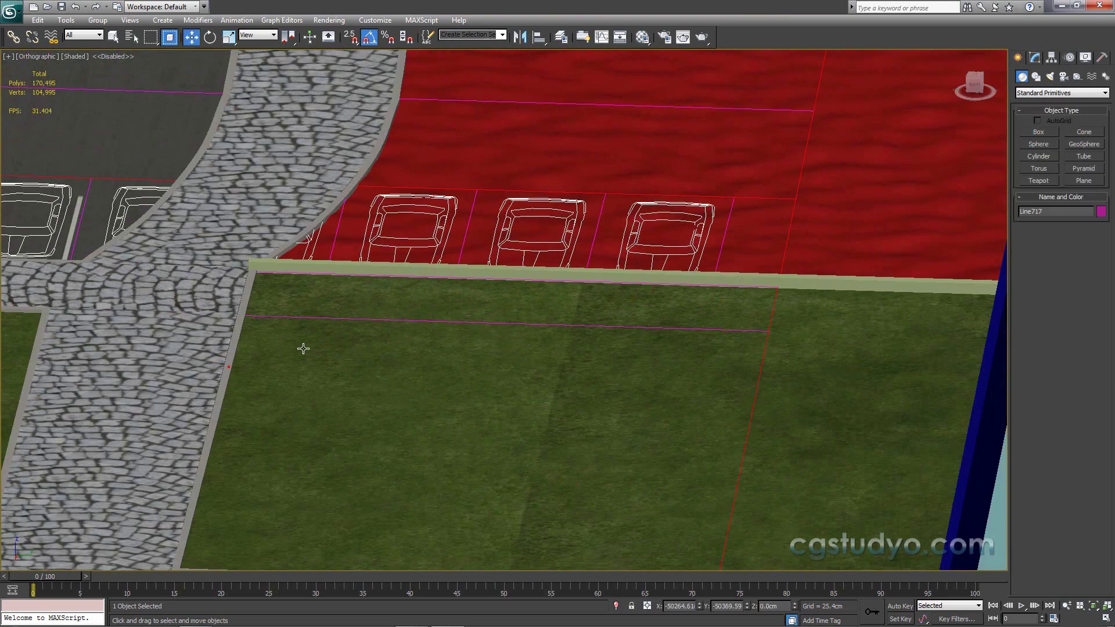
click(1039, 61)
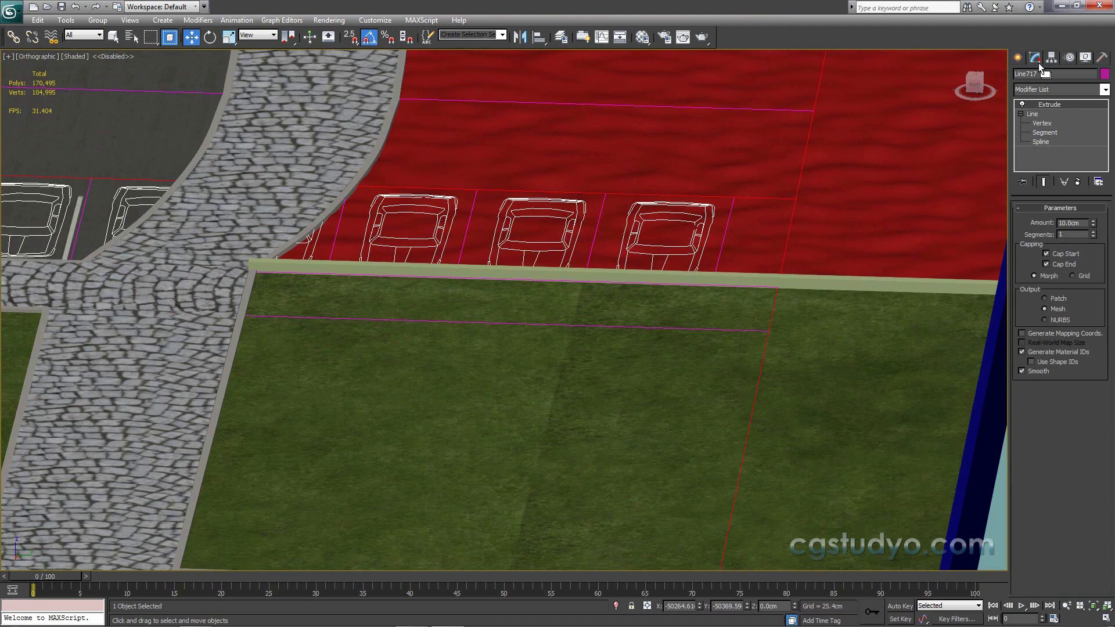
click(1024, 56)
Step: Select the Box001 curb, frame it in view and start the Align tool
click(816, 284)
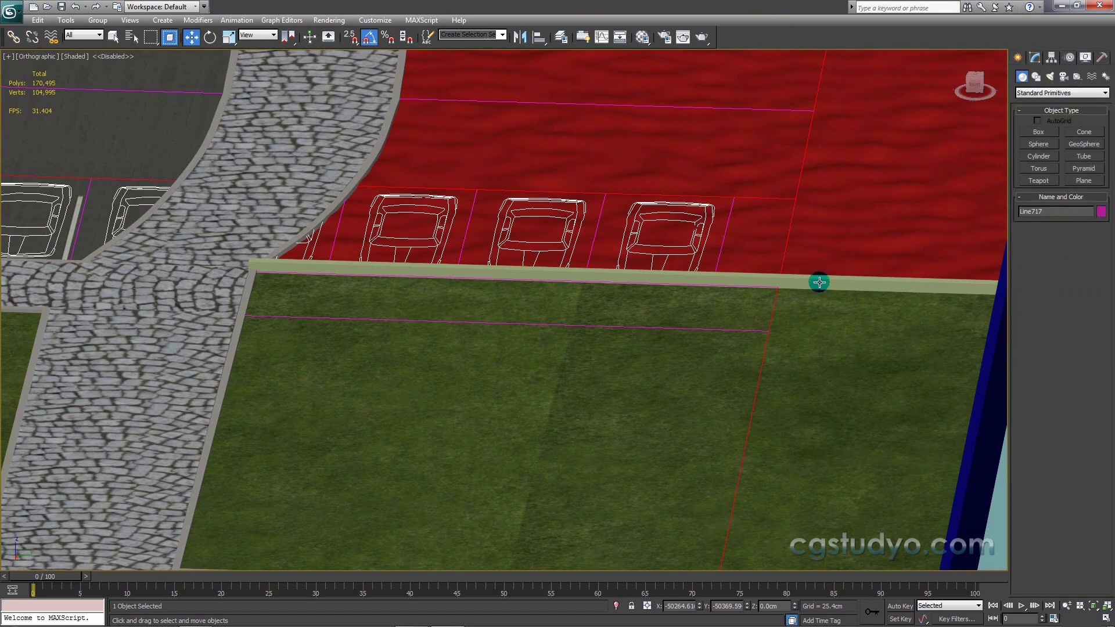
scroll(466, 278, up, 2)
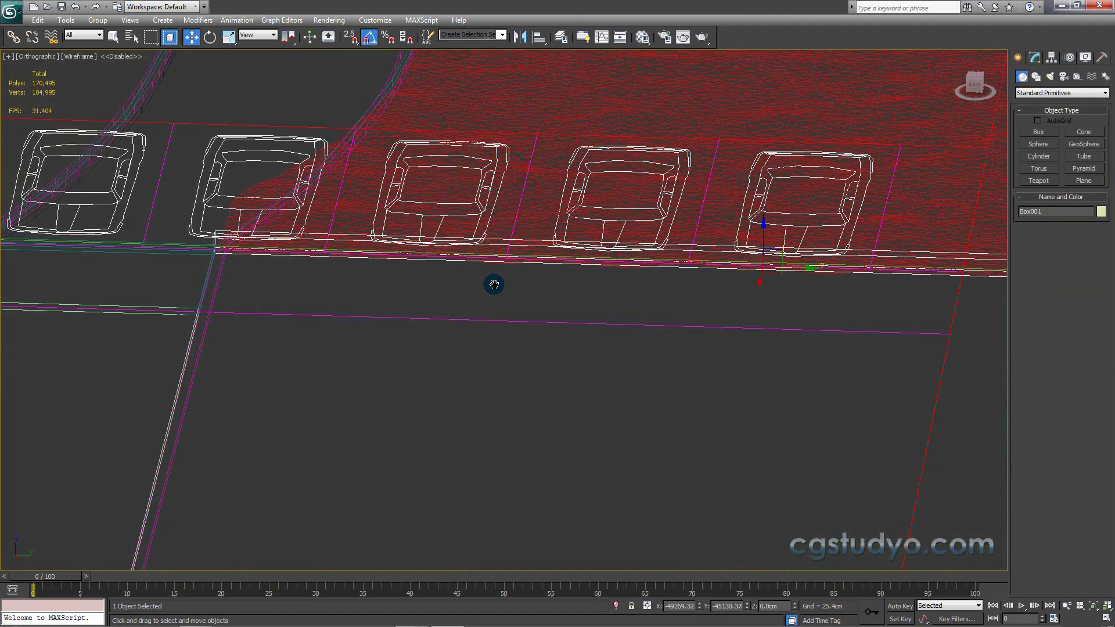
mouse_move(466, 278)
middle_down()
mouse_move(589, 257)
mouse_move(417, 321)
middle_up()
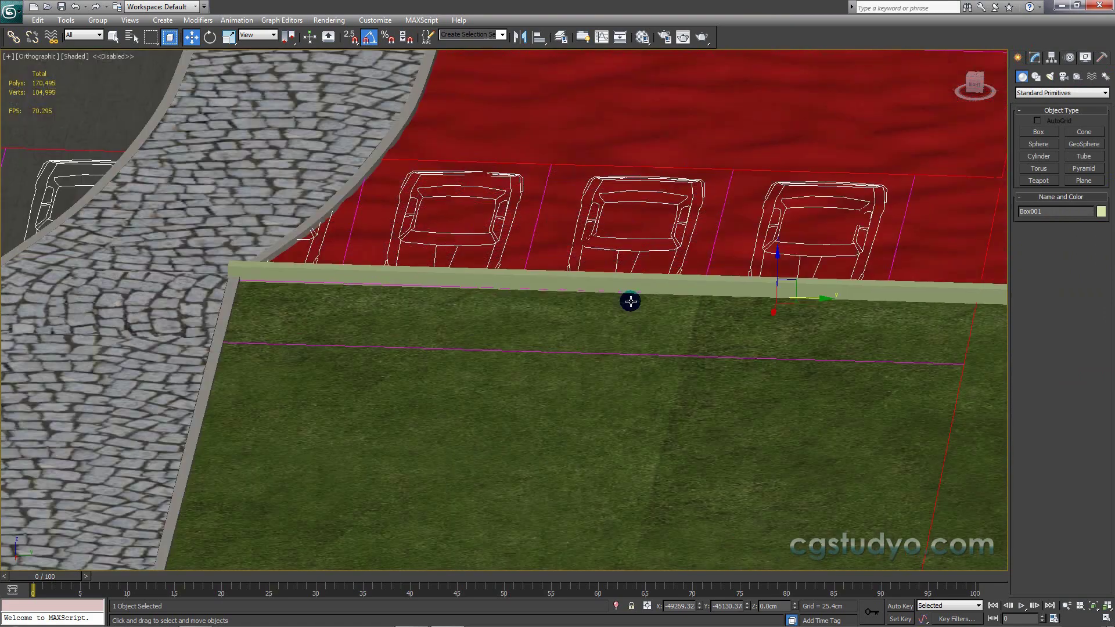
scroll(515, 314, up, 2)
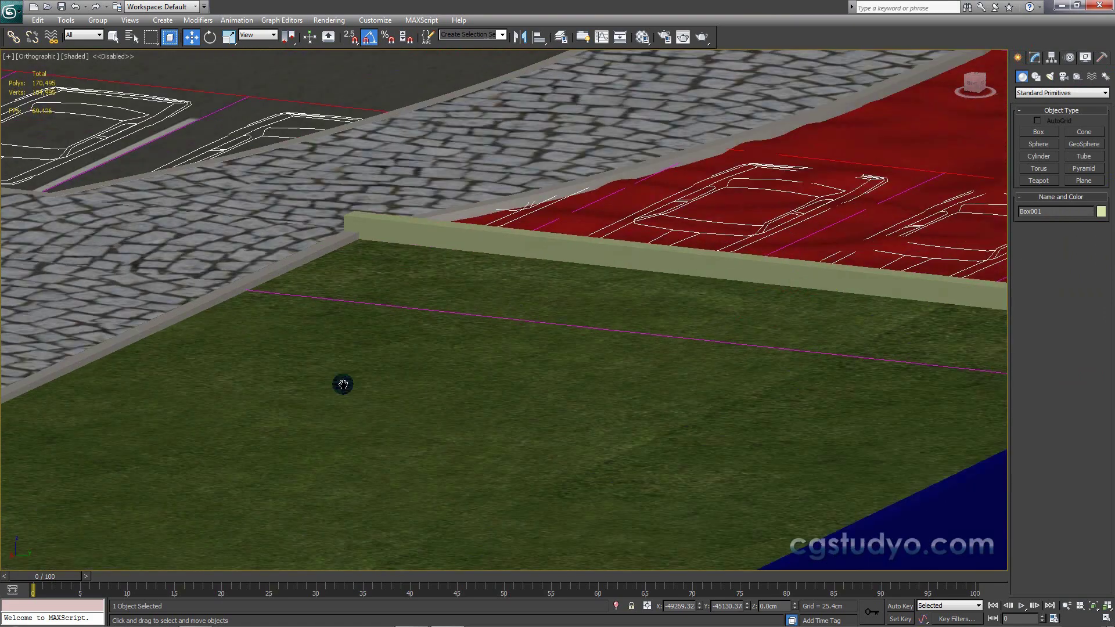
middle_drag(340, 383, 356, 368)
click(539, 38)
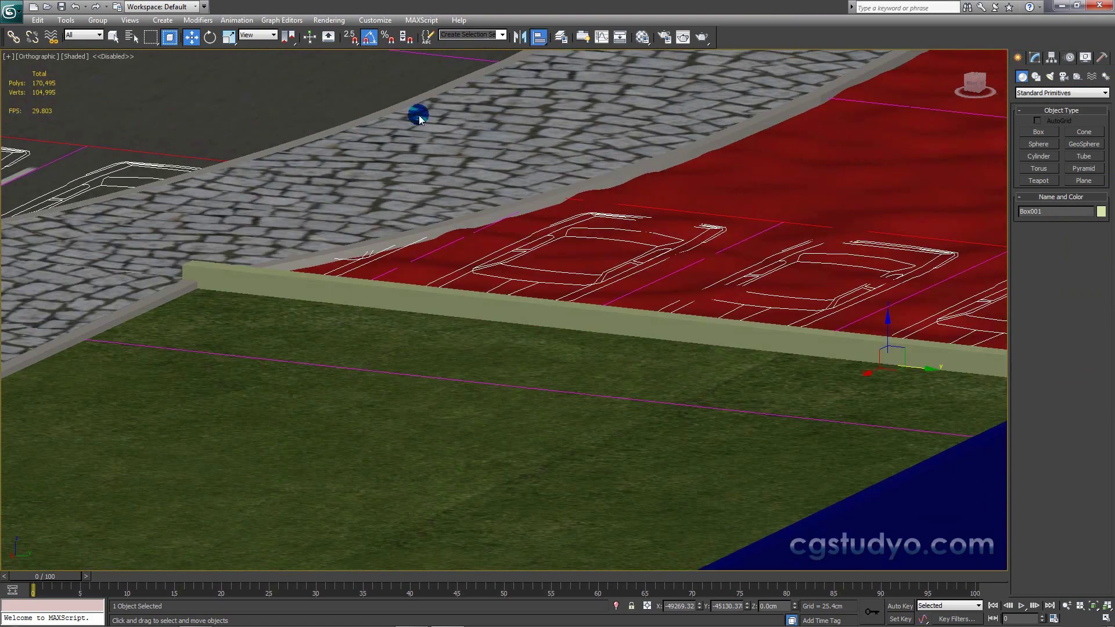
Step: Align Box001 to Line717 on Z only, Maximum to Maximum, so their tops are level
click(158, 301)
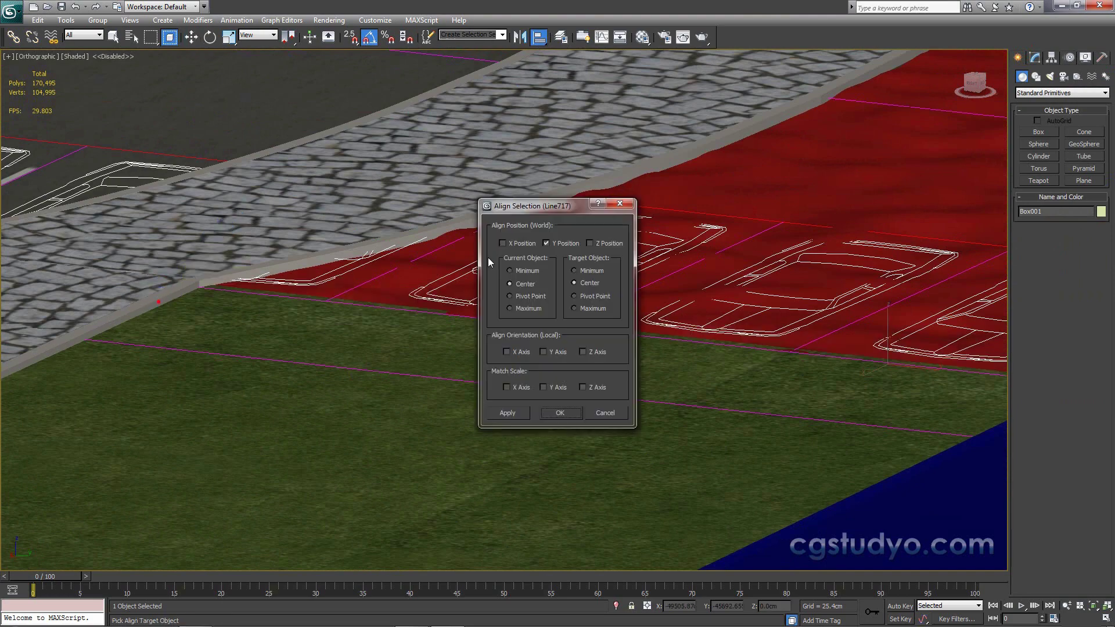
click(591, 243)
click(546, 244)
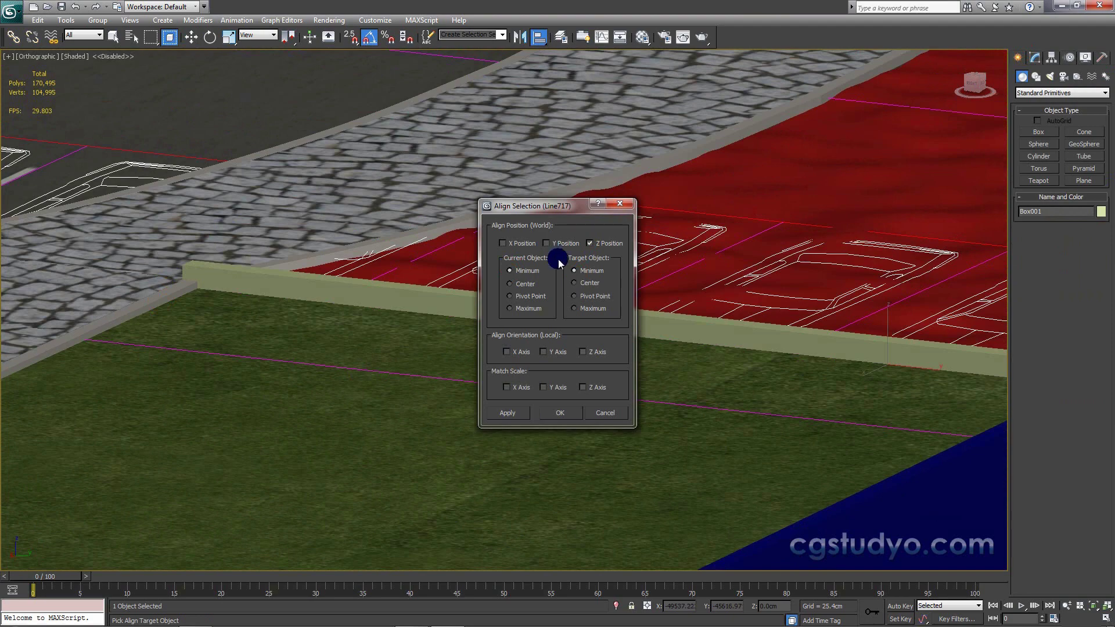
click(573, 271)
click(510, 308)
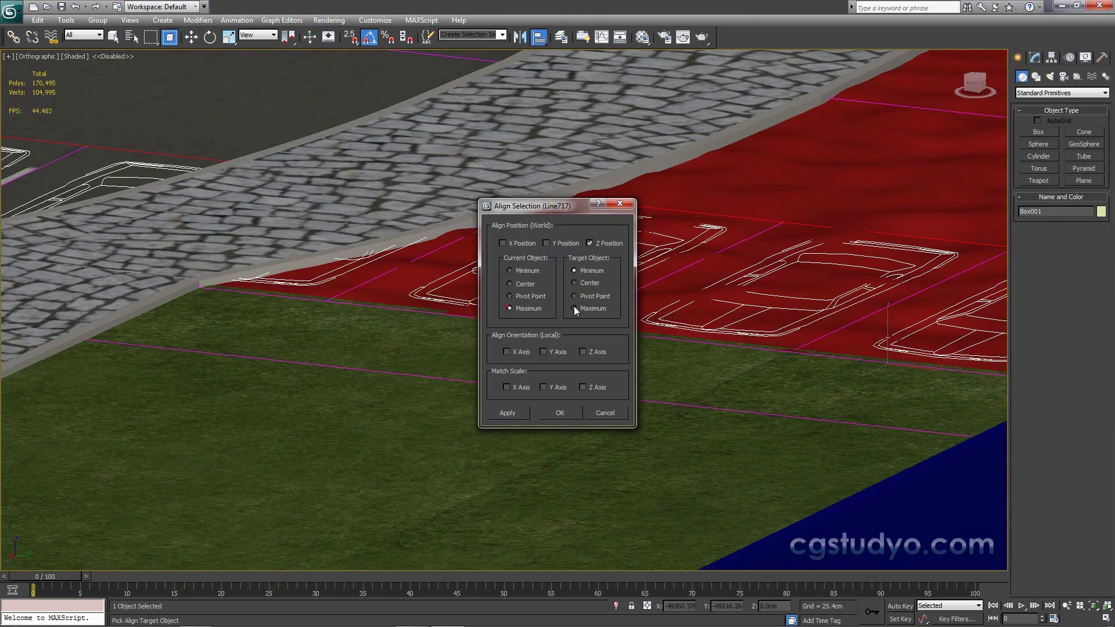
click(573, 308)
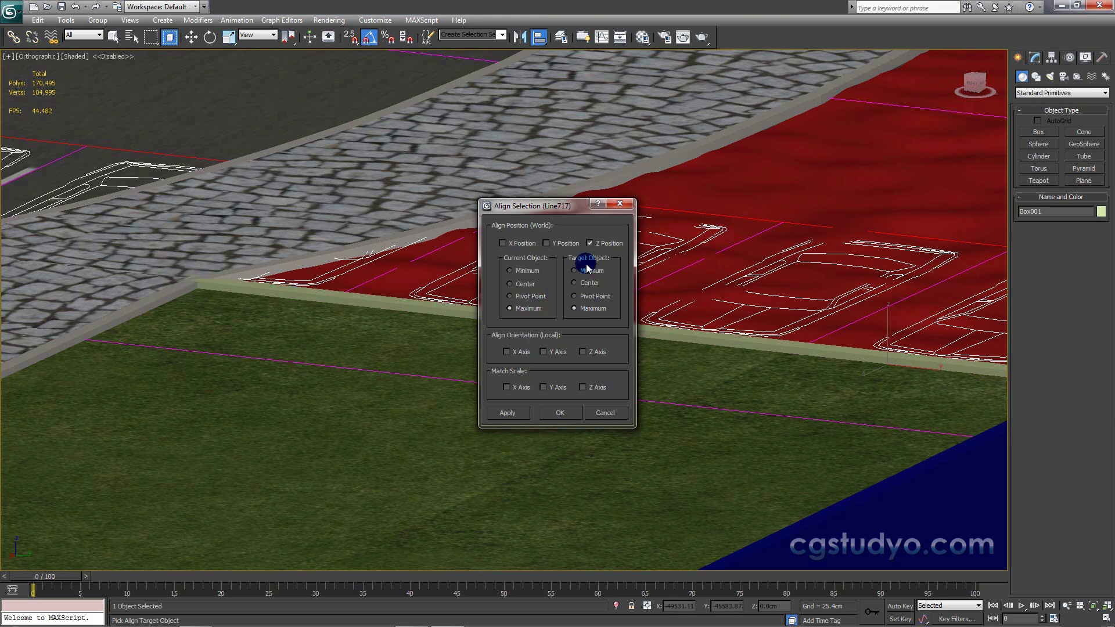
click(561, 413)
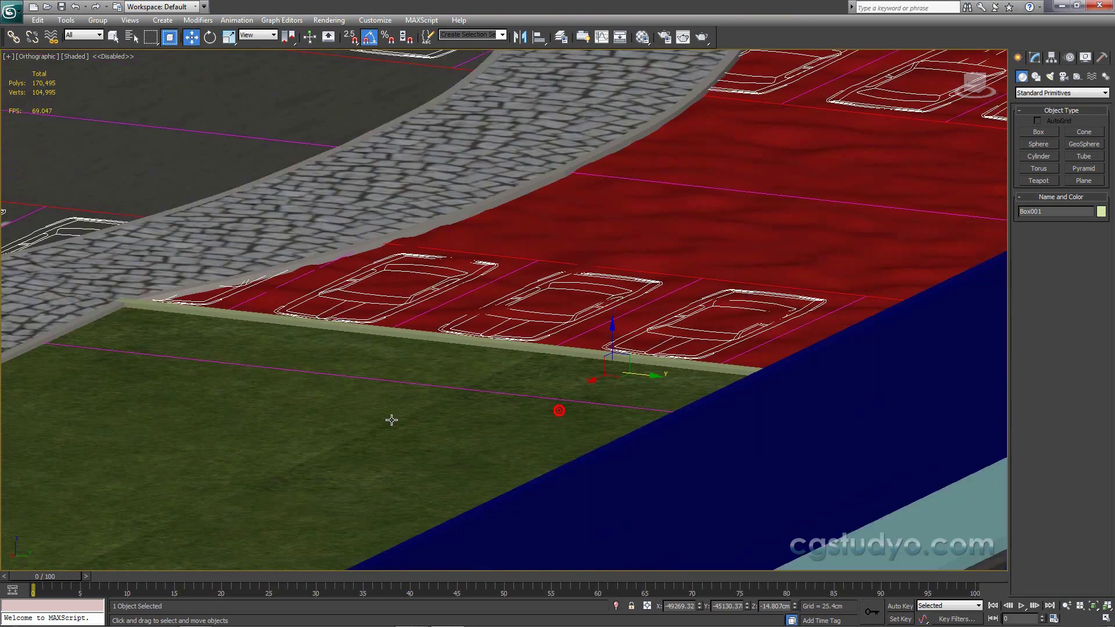
Step: Nudge the curb slightly along Y and orbit to an angled view of the lot
alt+middle_drag(331, 418, 438, 436)
scroll(444, 440, up, 3)
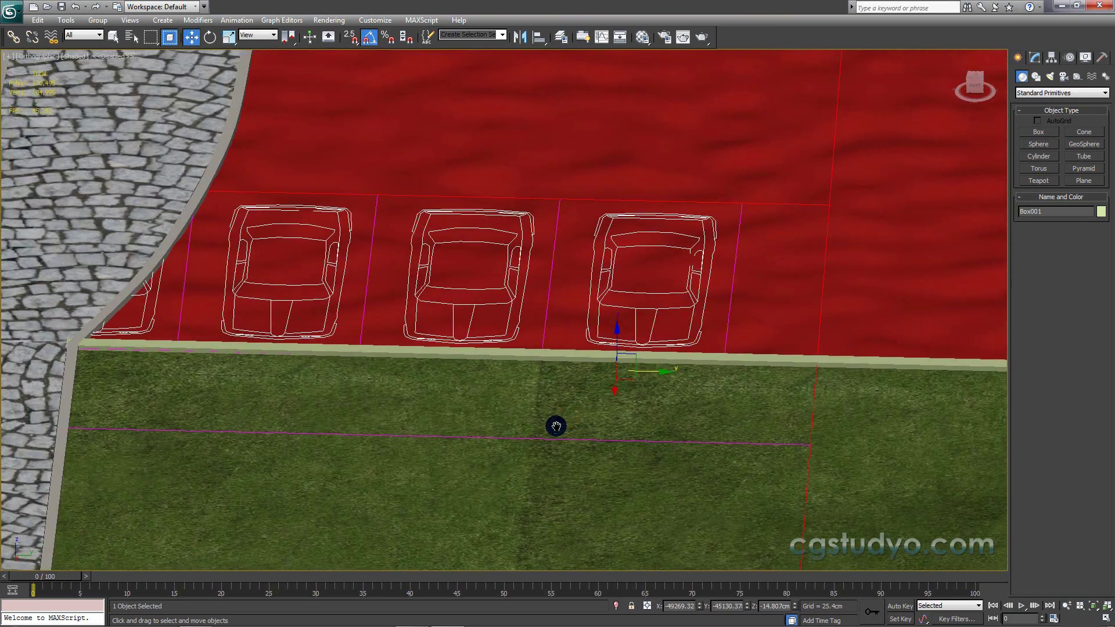
drag(650, 371, 660, 373)
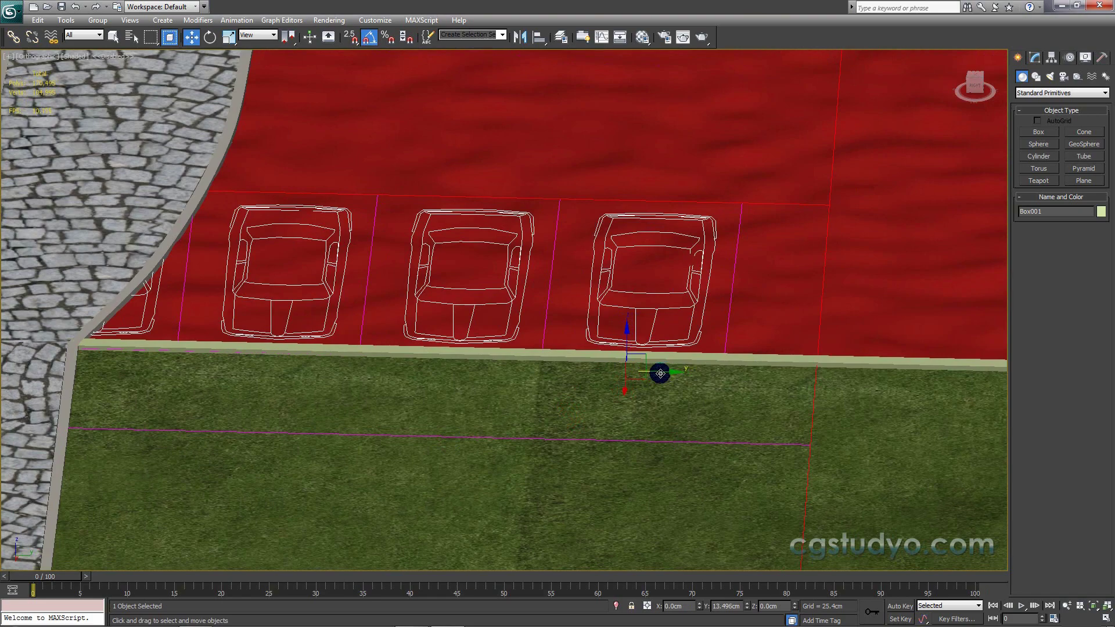
scroll(660, 373, down, 2)
mouse_move(659, 373)
middle_down()
mouse_move(438, 360)
mouse_move(503, 365)
mouse_move(487, 394)
middle_up()
Step: Place an independent copy, Box002, along the red area's left edge in Top view
key(t)
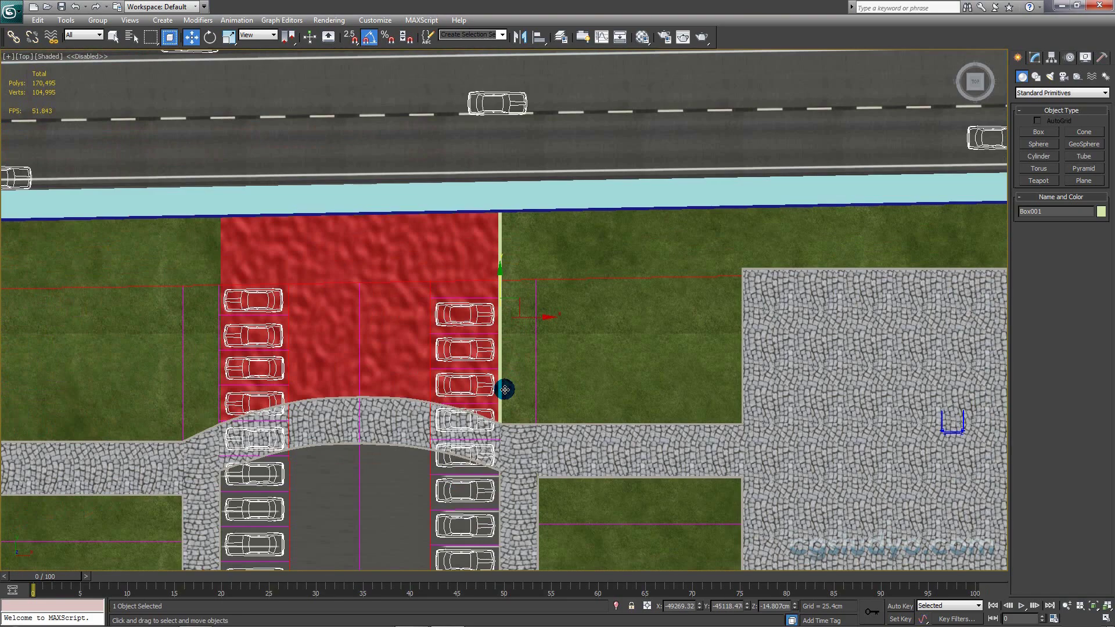
scroll(592, 376, down, 2)
scroll(579, 340, up, 2)
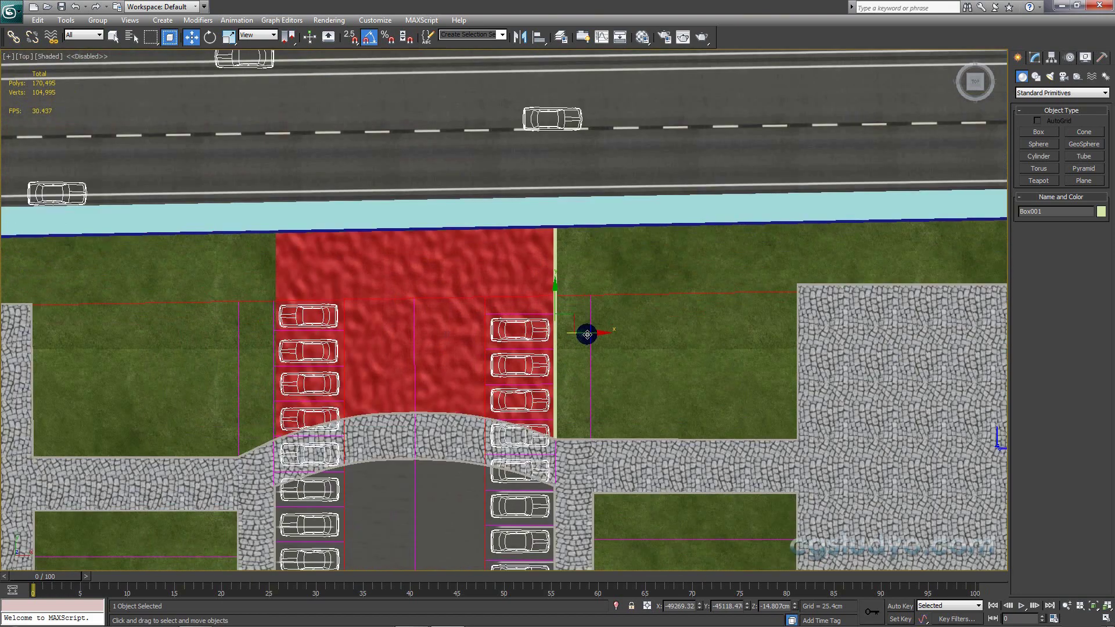
shift+drag(554, 331, 276, 317)
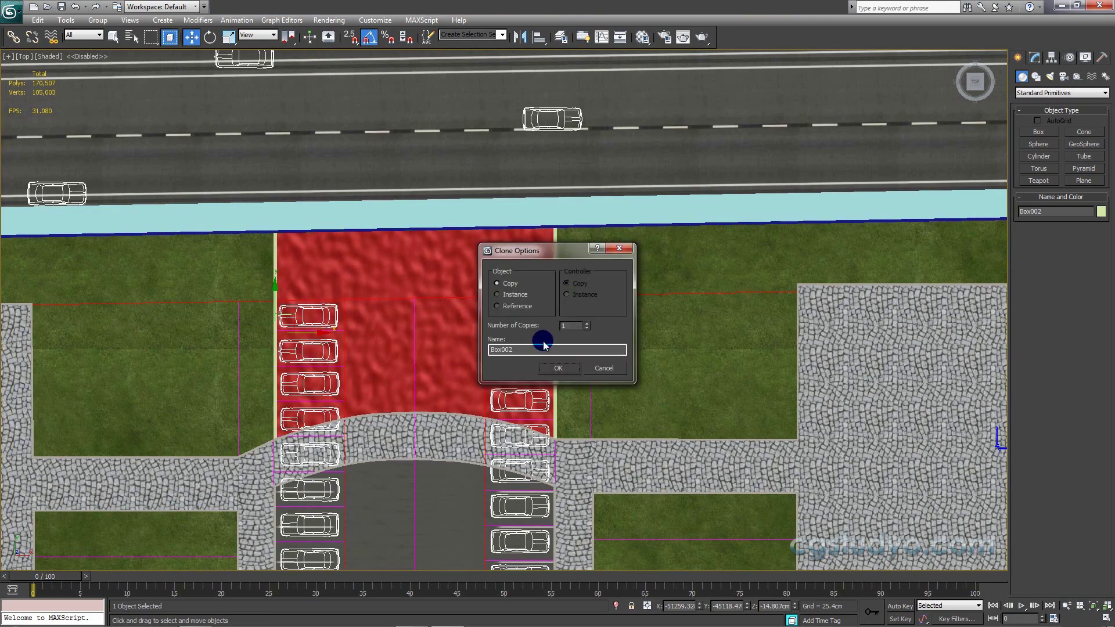
click(566, 368)
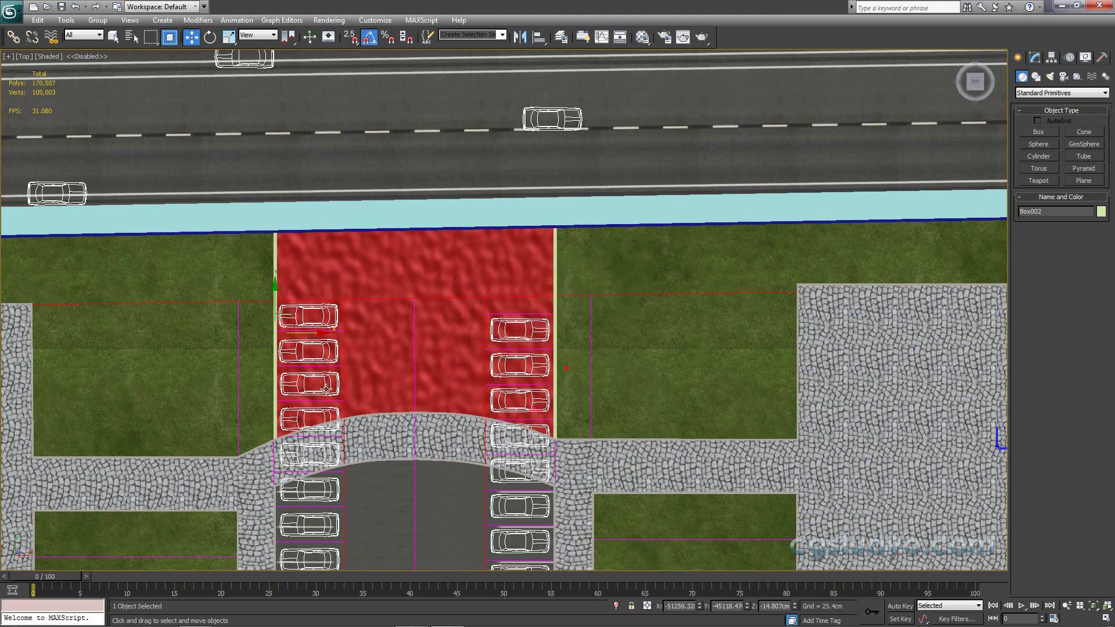
scroll(566, 368, up, 2)
scroll(566, 368, up, 3)
scroll(566, 368, down, 2)
scroll(485, 443, down, 2)
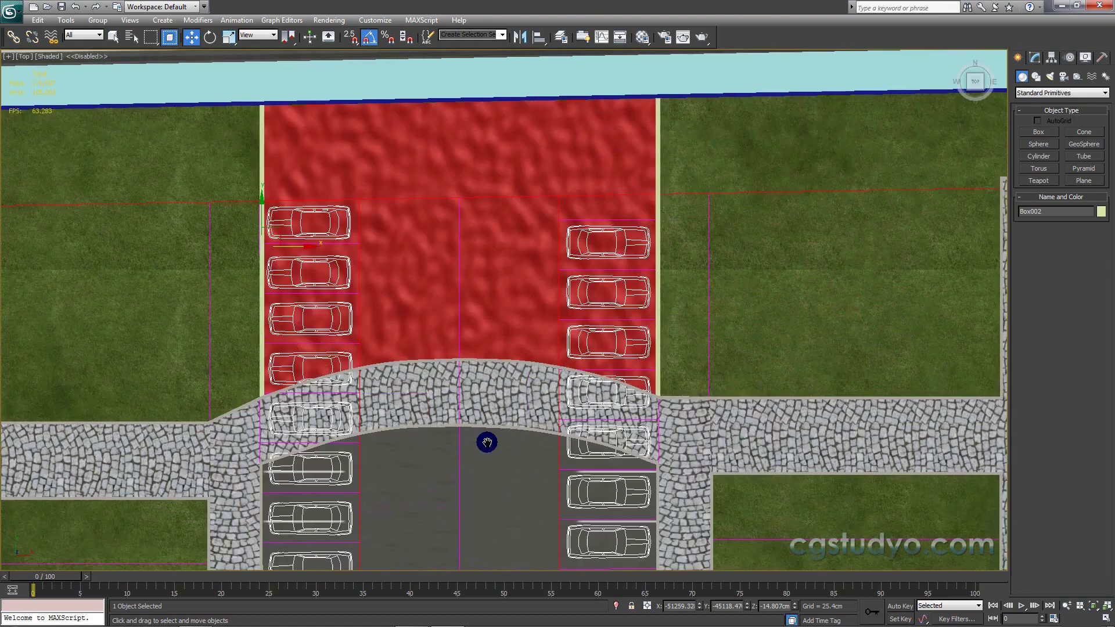
Step: Pick the cobblestone road edge's VRay material, Material #18, into an empty editor slot
key(m)
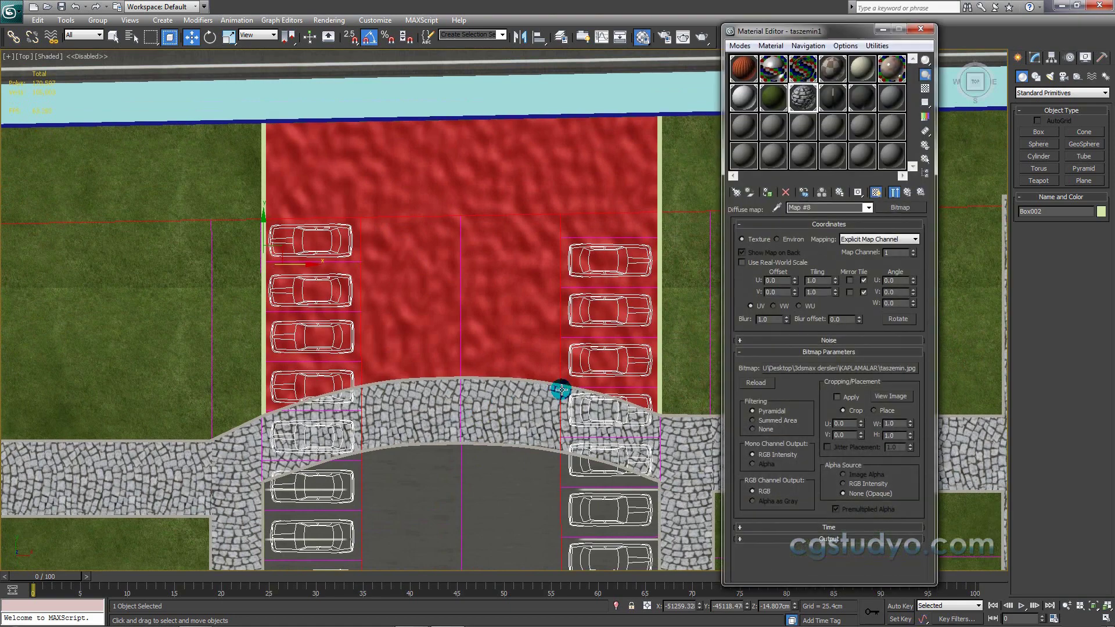
click(530, 380)
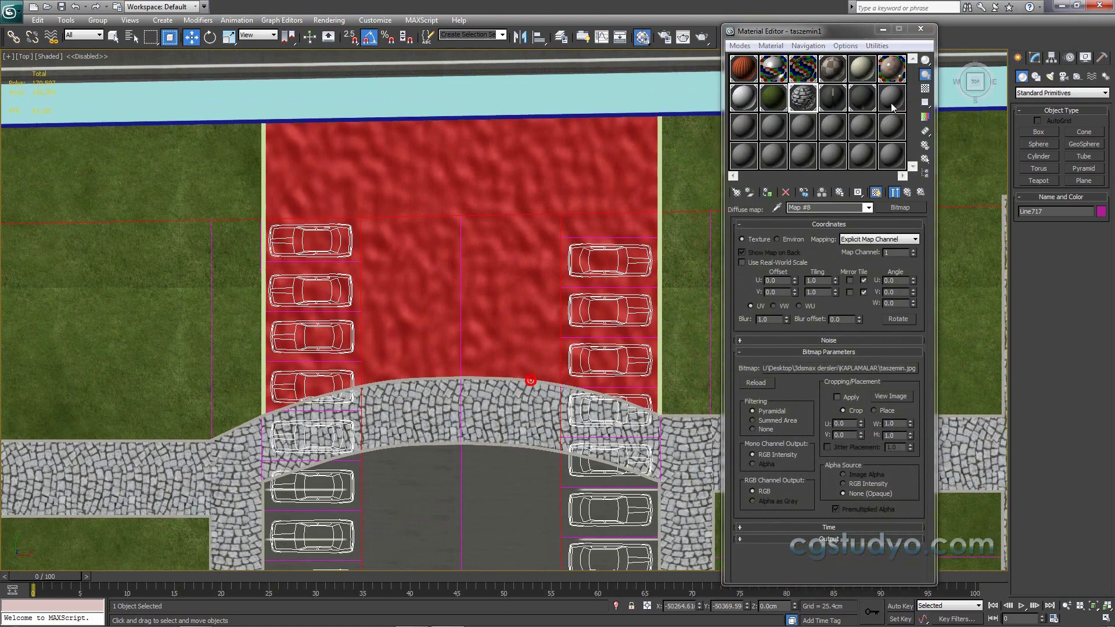
click(891, 99)
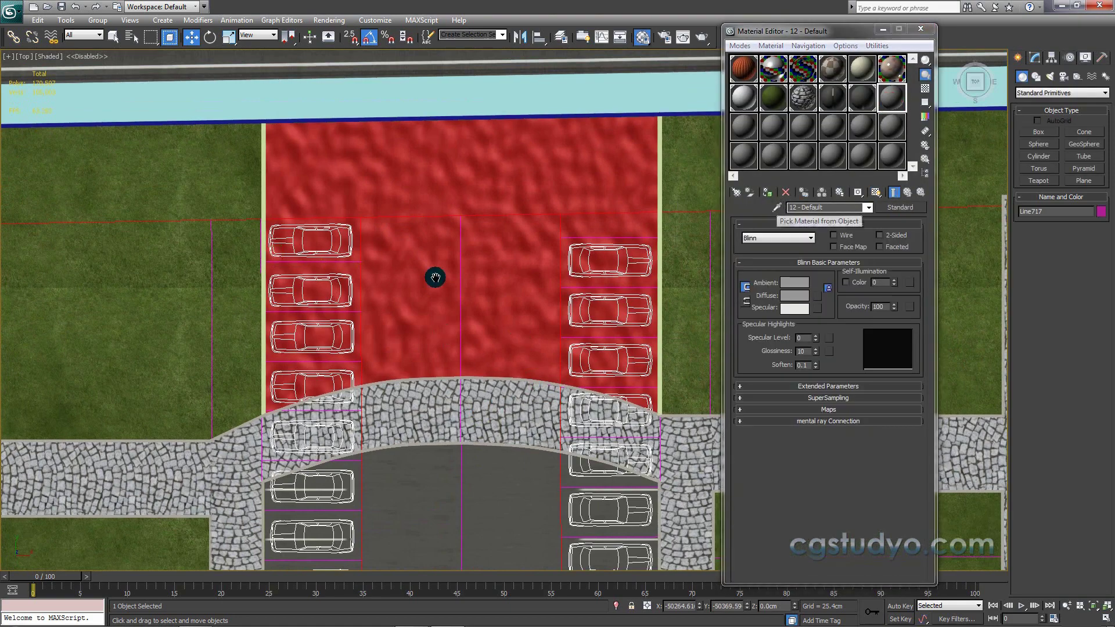
scroll(493, 348, up, 5)
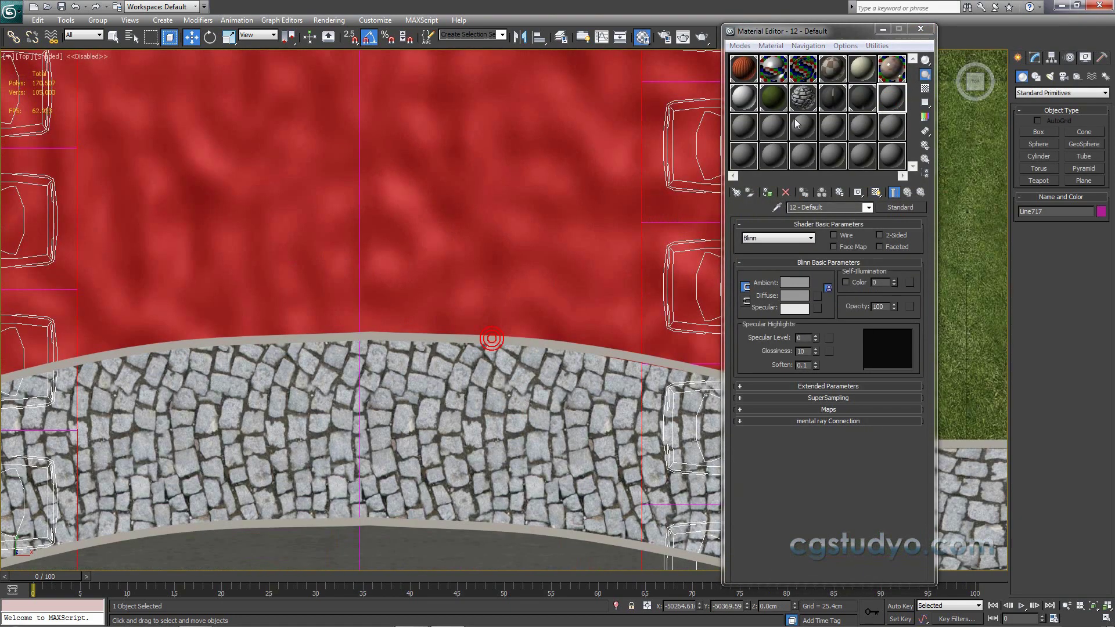
click(777, 207)
click(539, 334)
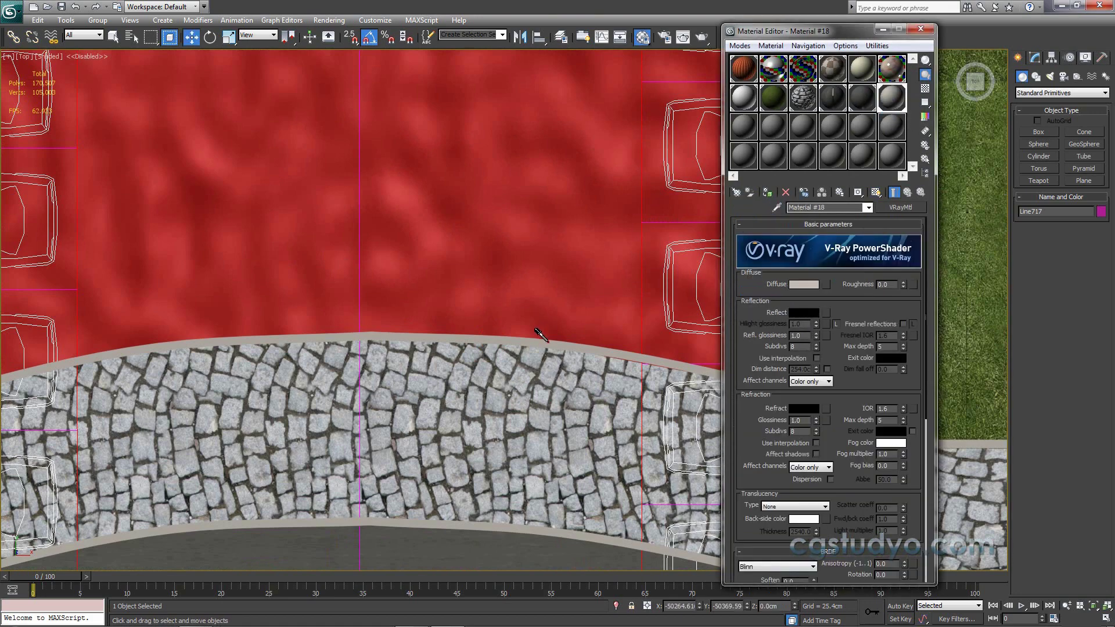
drag(922, 321, 946, 296)
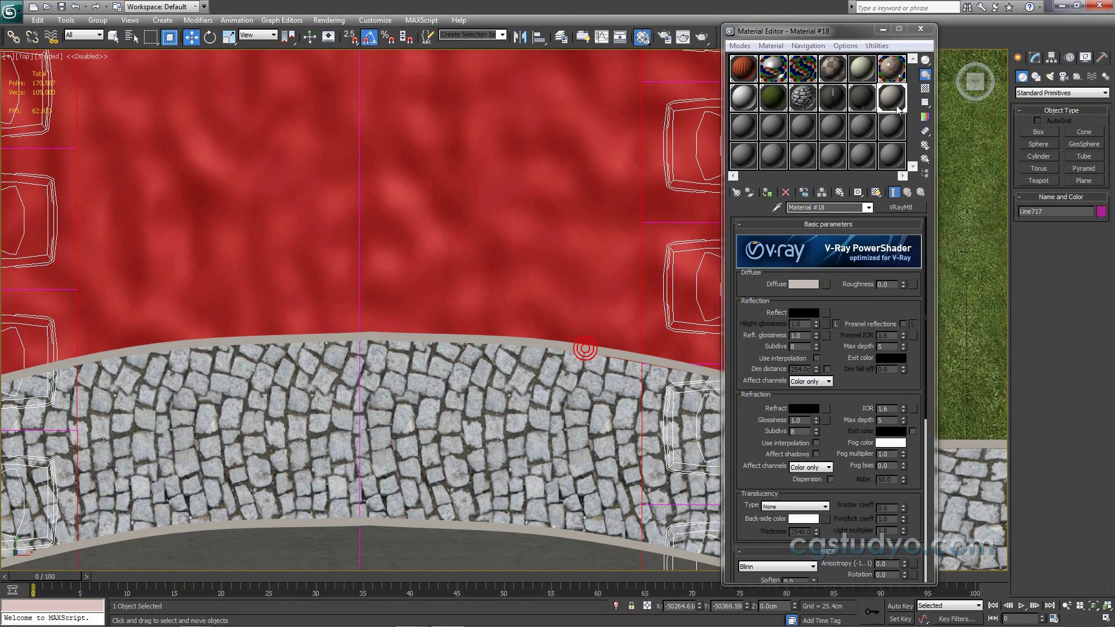
mouse_move(586, 349)
middle_down()
mouse_move(350, 266)
mouse_move(321, 296)
middle_up()
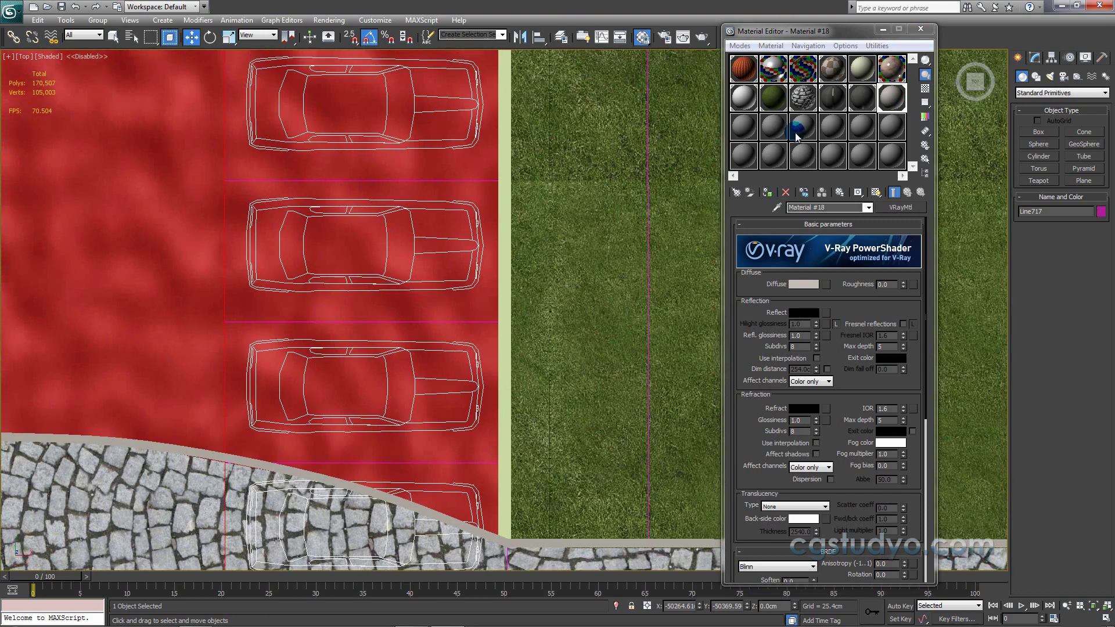
middle_drag(505, 247, 595, 303)
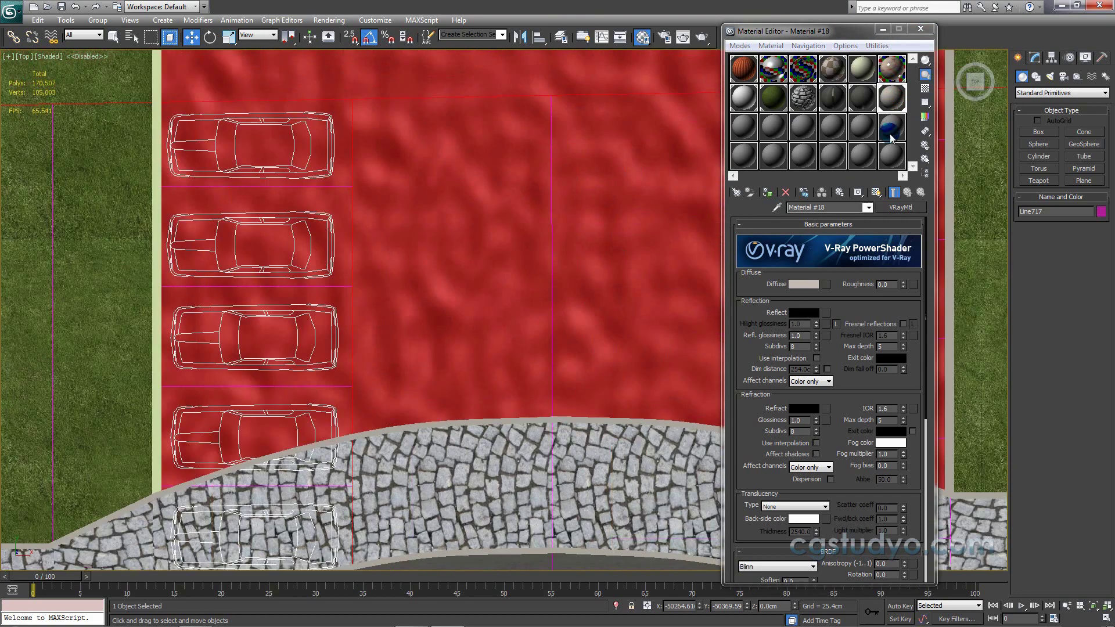
drag(891, 98, 187, 257)
Step: In Perspective, orbit to the building's street corner and select the blue boundary wall
scroll(163, 266, down, 3)
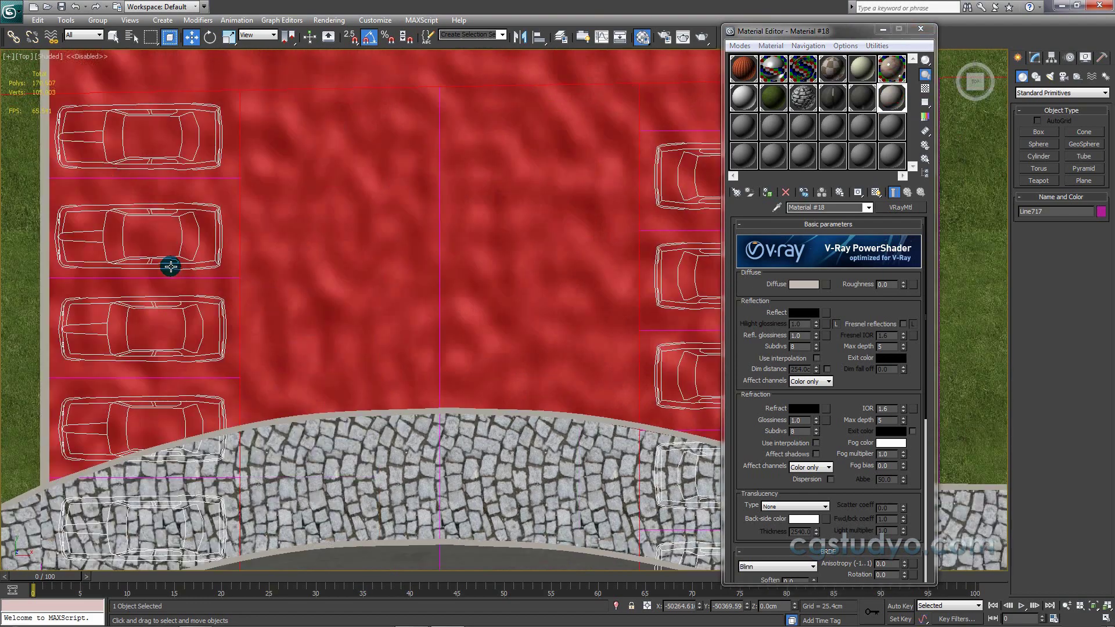
scroll(229, 258, down, 3)
scroll(326, 271, down, 3)
key(p)
mouse_move(325, 272)
alt+middle_down()
mouse_move(381, 205)
mouse_move(433, 236)
alt+middle_up()
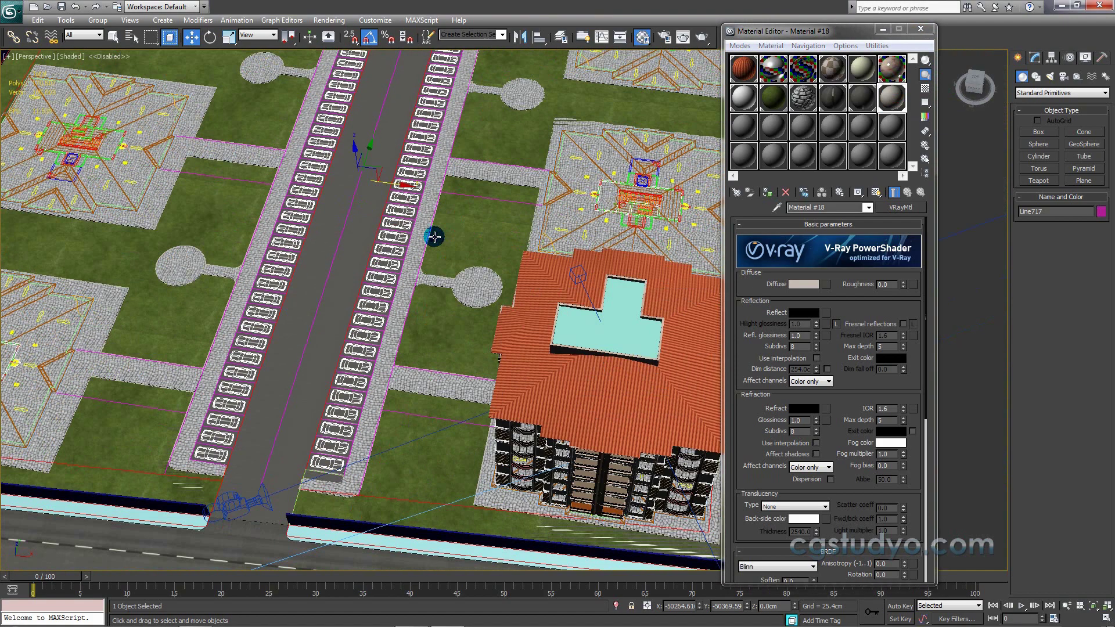
middle_drag(354, 169, 227, 182)
mouse_move(507, 401)
middle_down()
mouse_move(316, 291)
mouse_move(361, 306)
mouse_move(336, 301)
mouse_move(523, 129)
middle_up()
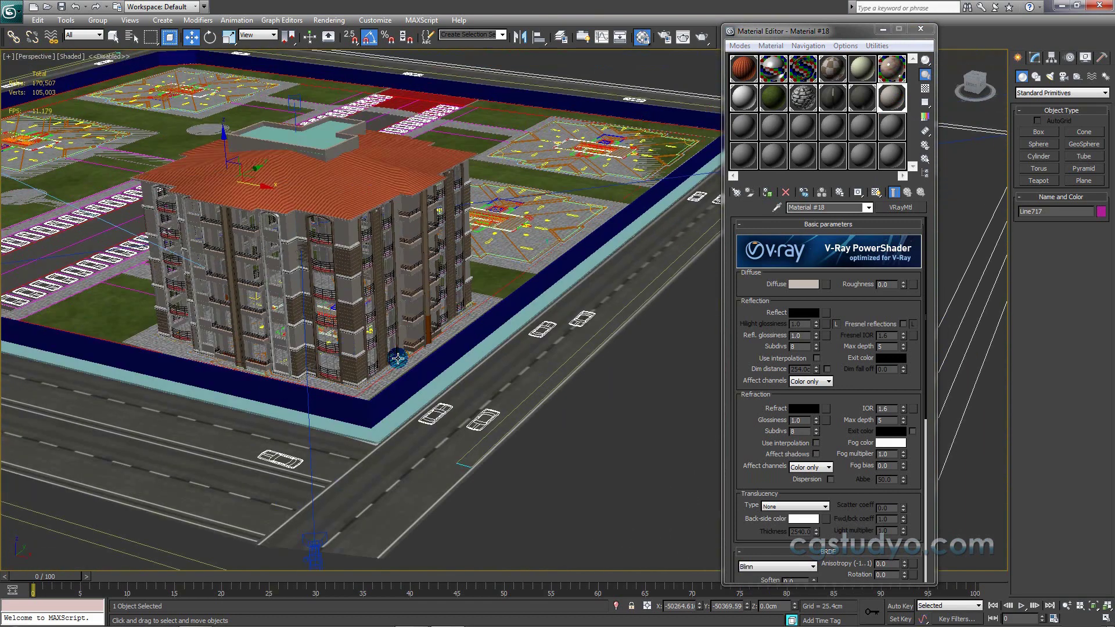
scroll(401, 349, up, 5)
scroll(394, 360, up, 3)
click(446, 297)
scroll(386, 358, down, 10)
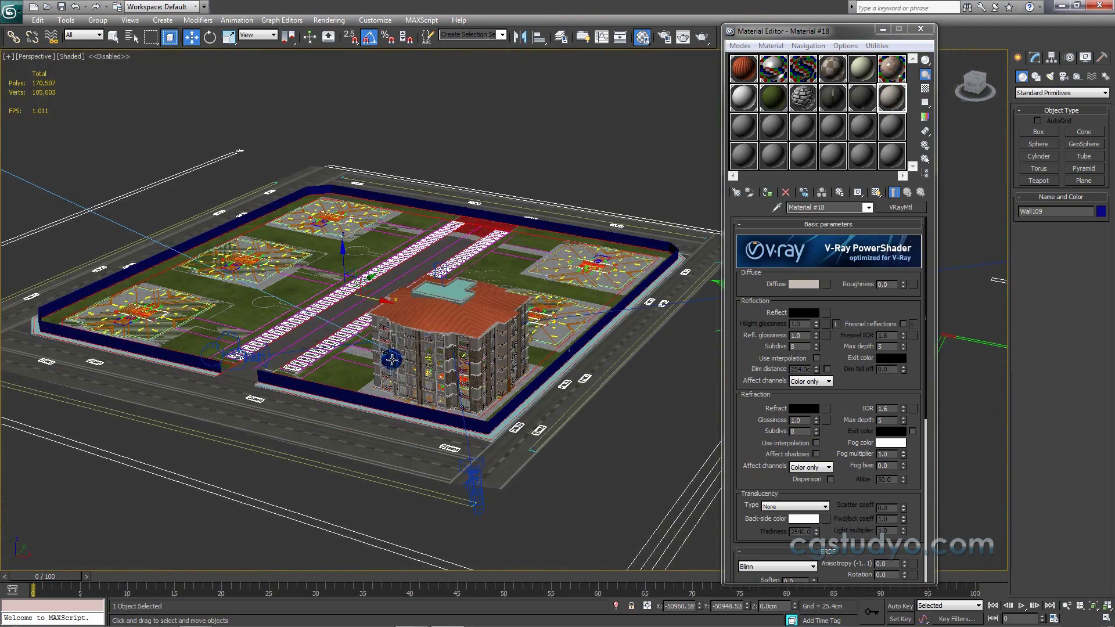
scroll(355, 314, up, 8)
scroll(365, 348, up, 5)
scroll(368, 348, down, 5)
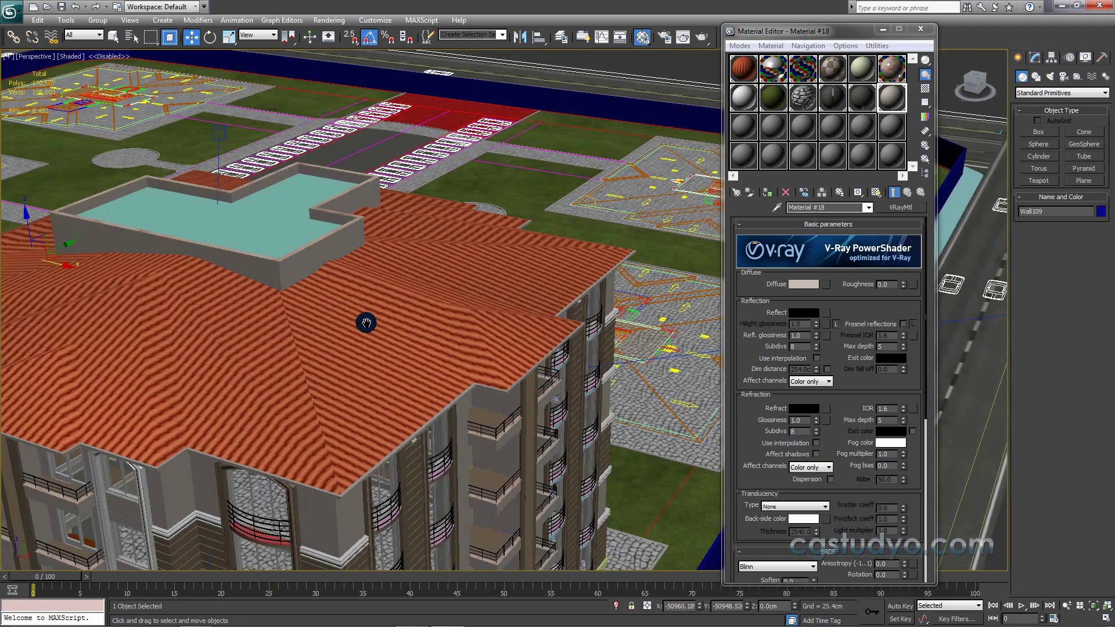
scroll(368, 318, up, 5)
scroll(371, 244, down, 4)
scroll(375, 270, up, 2)
scroll(375, 271, up, 2)
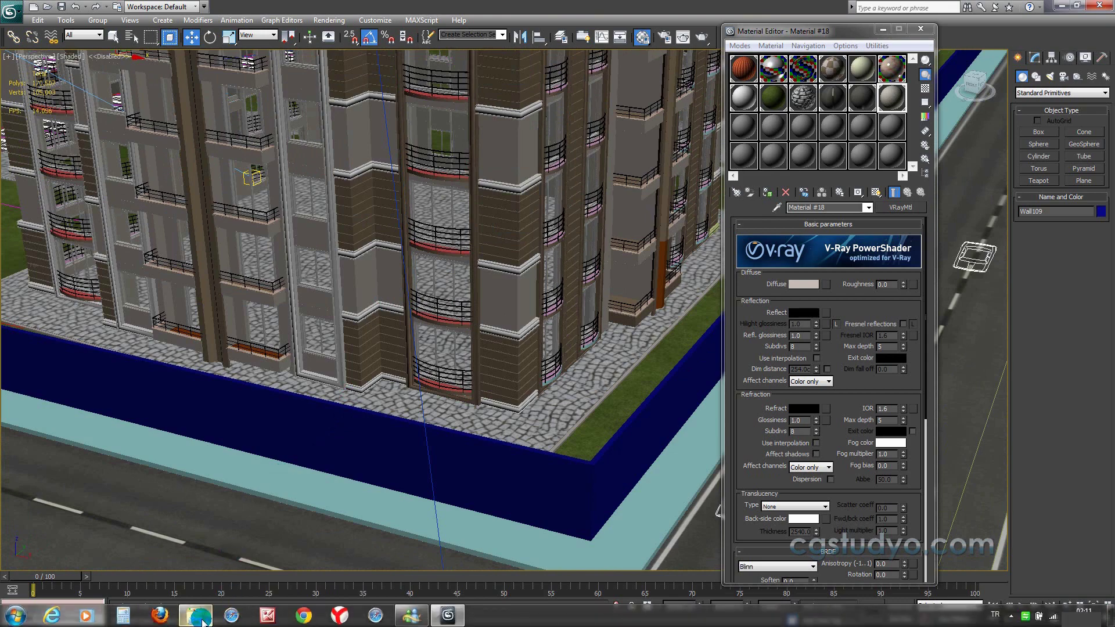
Step: Preview the duvartasbump and duvartasdiffuse stone images, then drag duvartasdiffuse toward a material slot
click(195, 615)
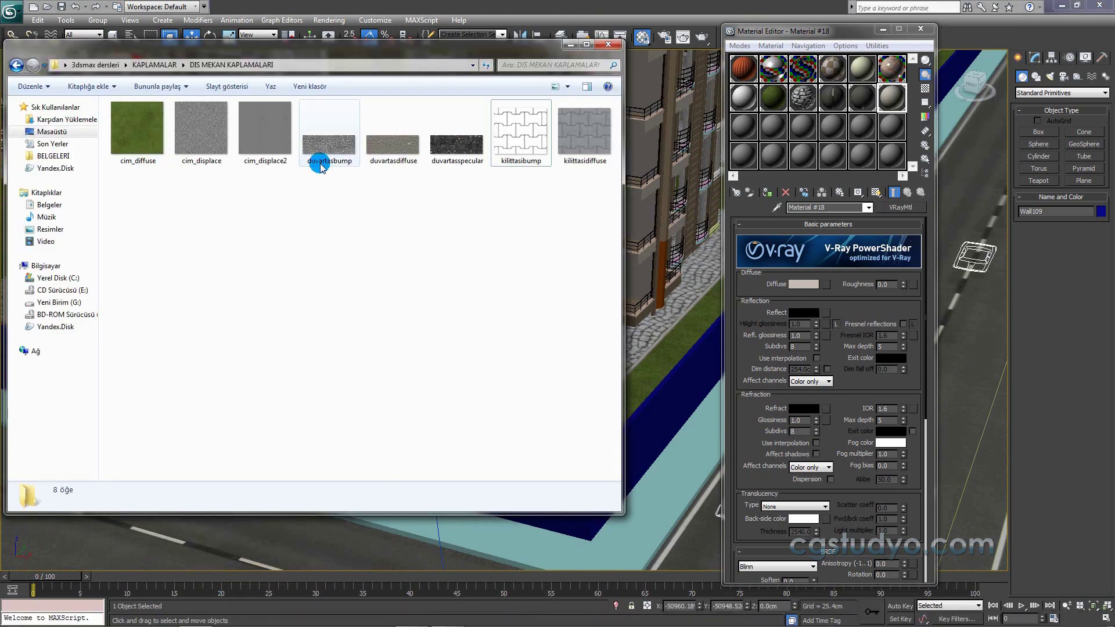
double_click(320, 156)
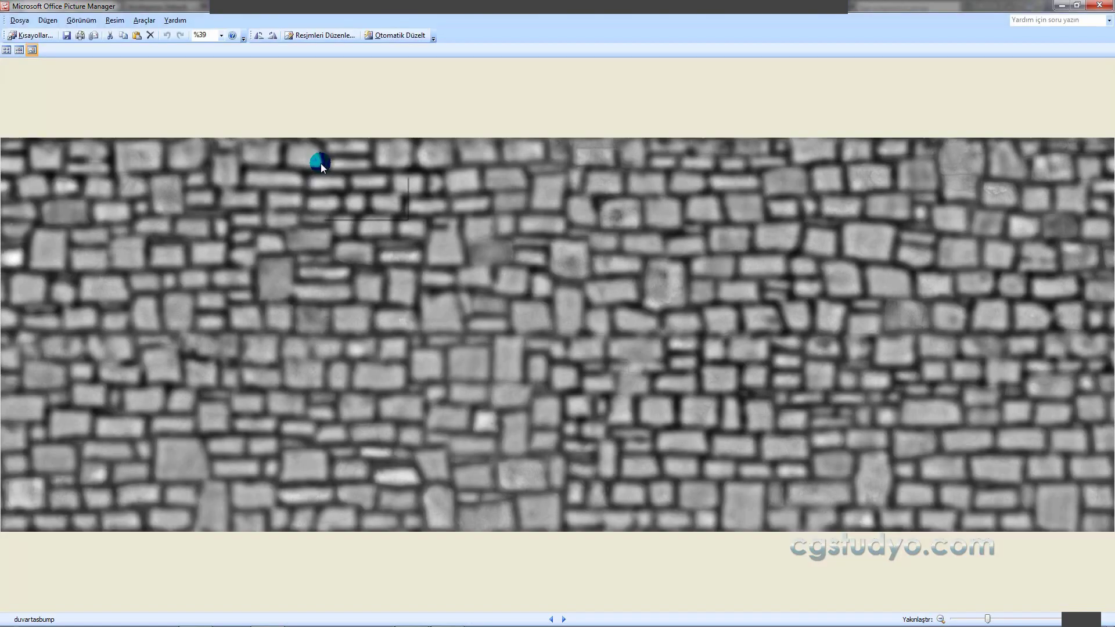
click(566, 620)
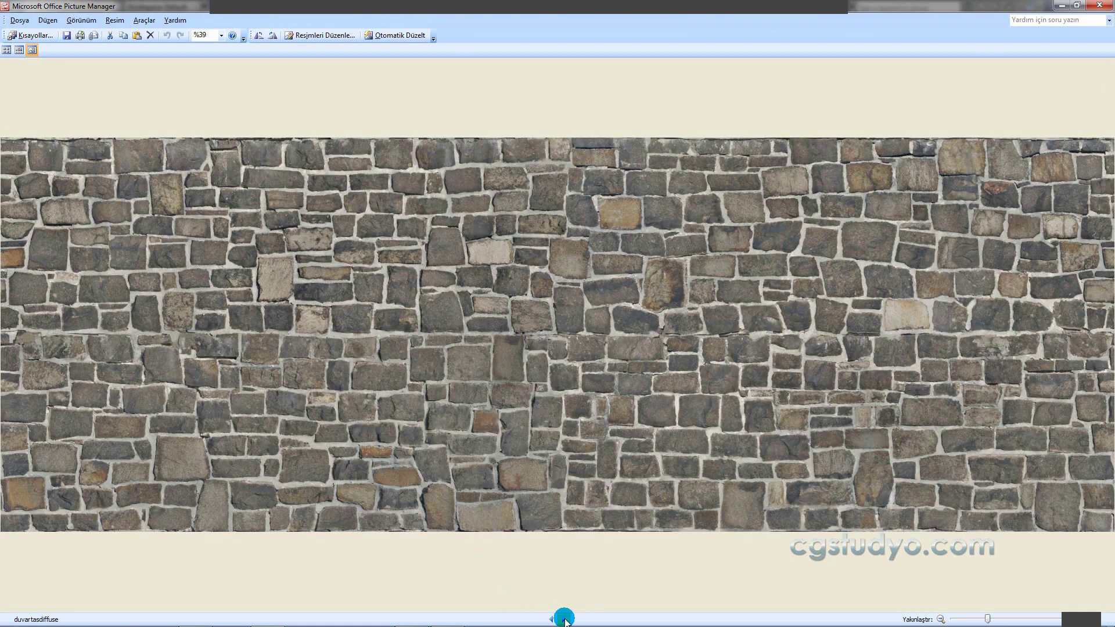
key(alt+F4)
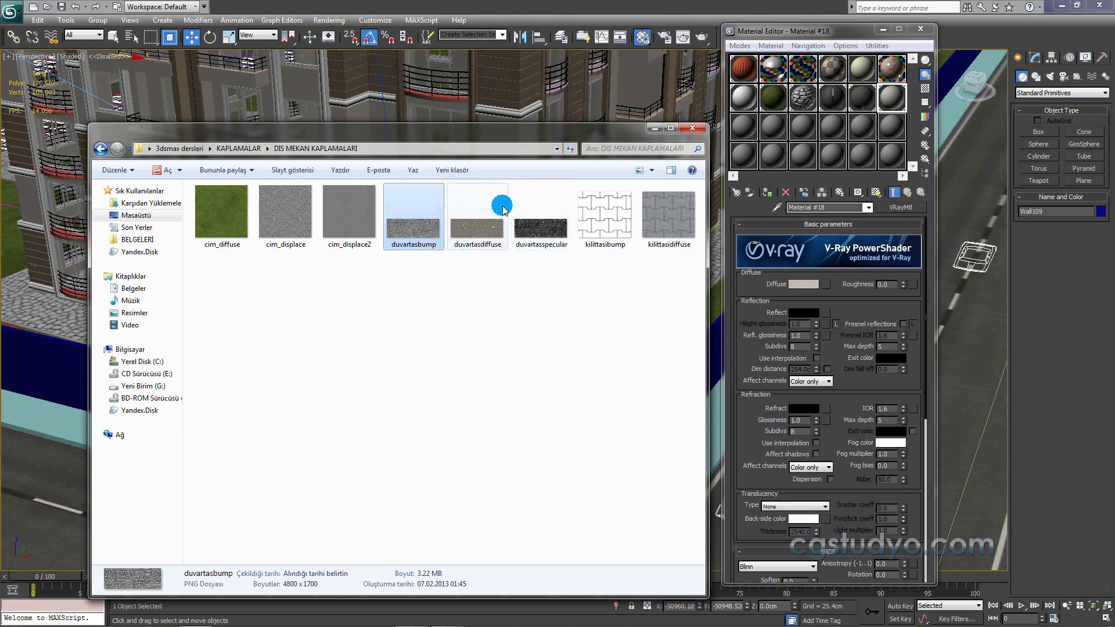
drag(503, 211, 751, 134)
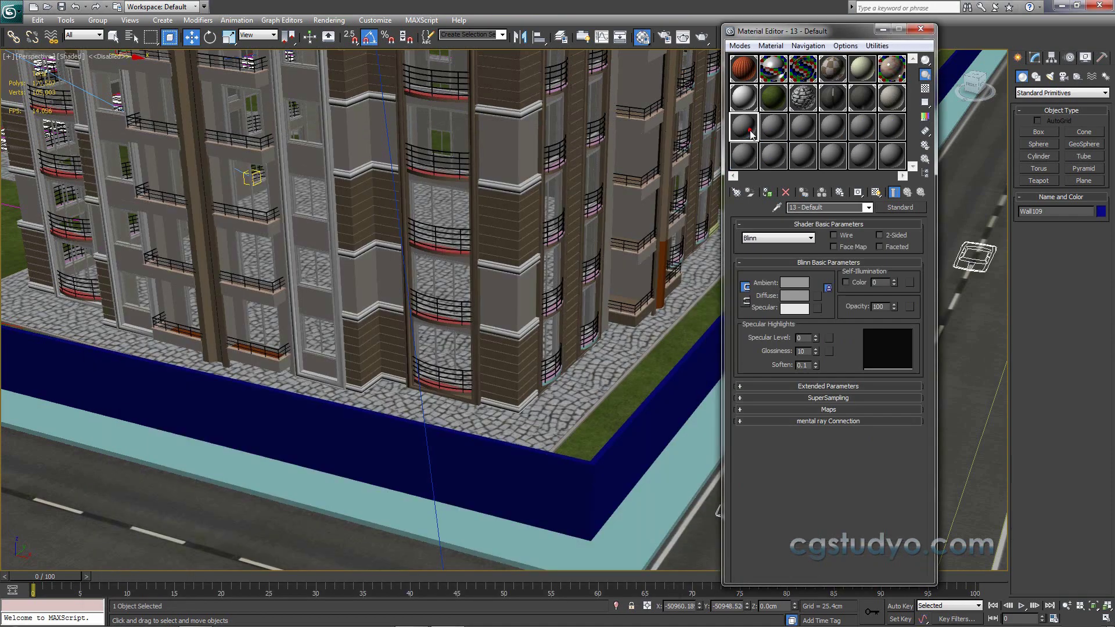
Step: Convert the new slot's material into a V-Ray Adv VRayMtl, Material #19
click(829, 206)
text(tasduvar)
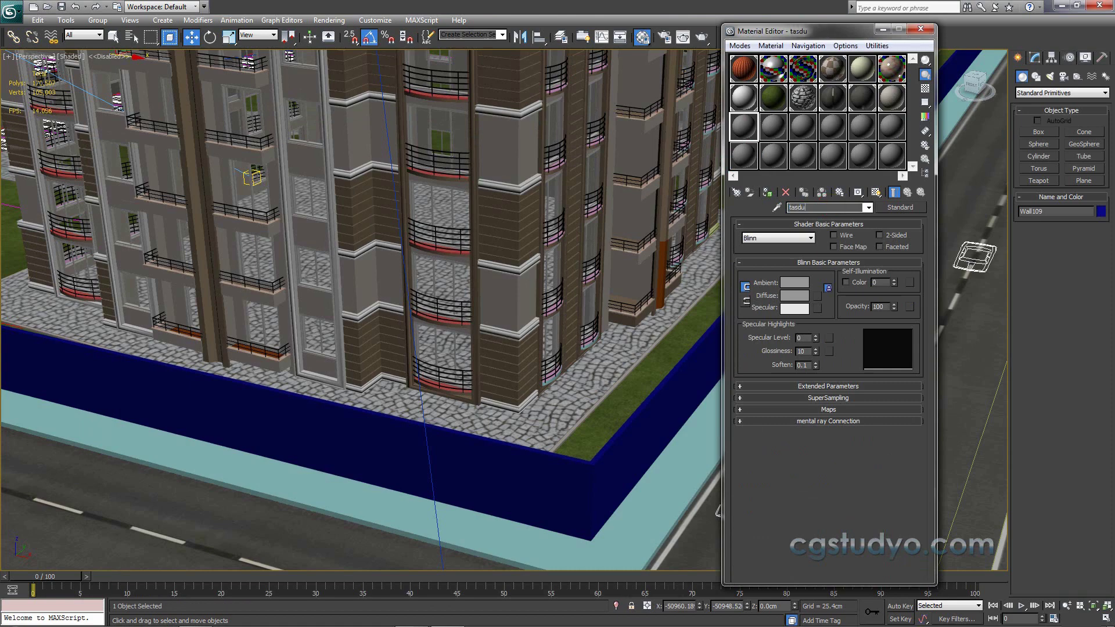
click(890, 215)
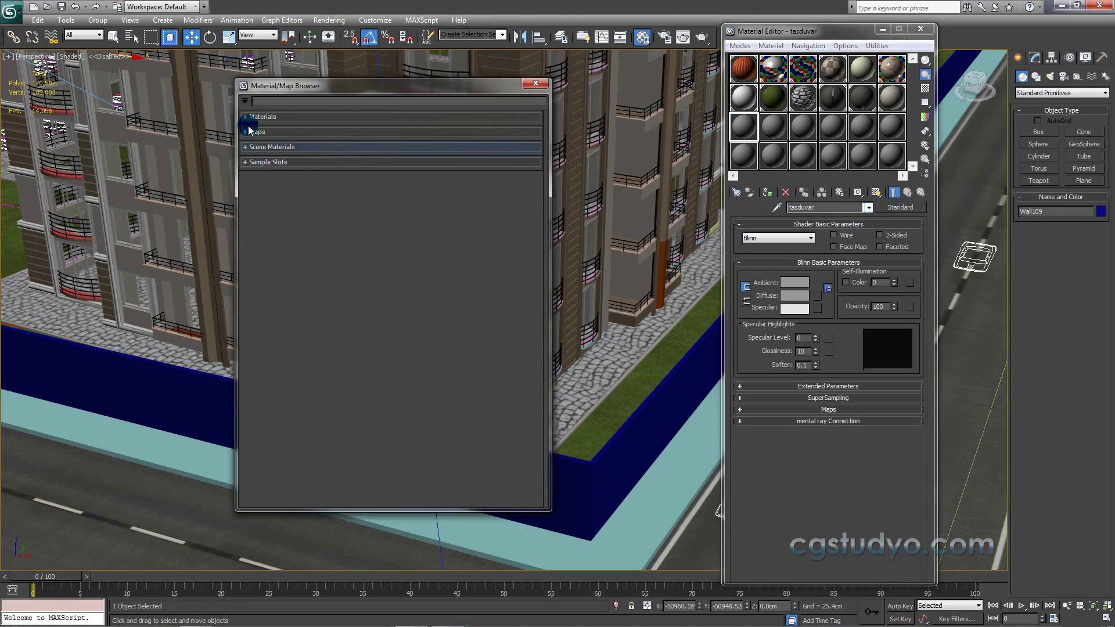
click(258, 117)
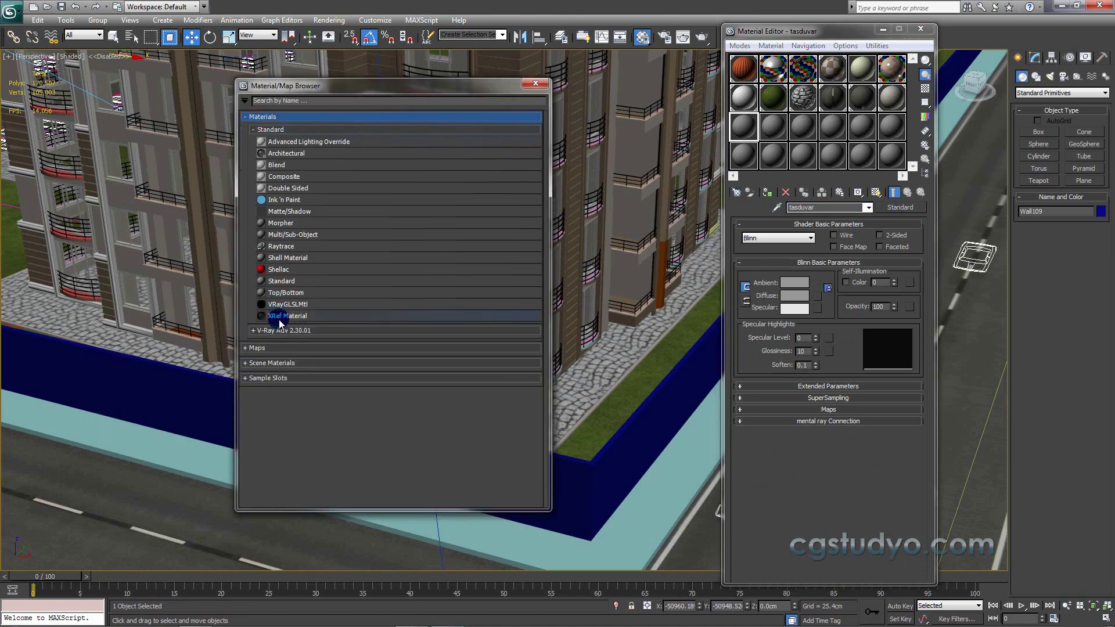
click(279, 332)
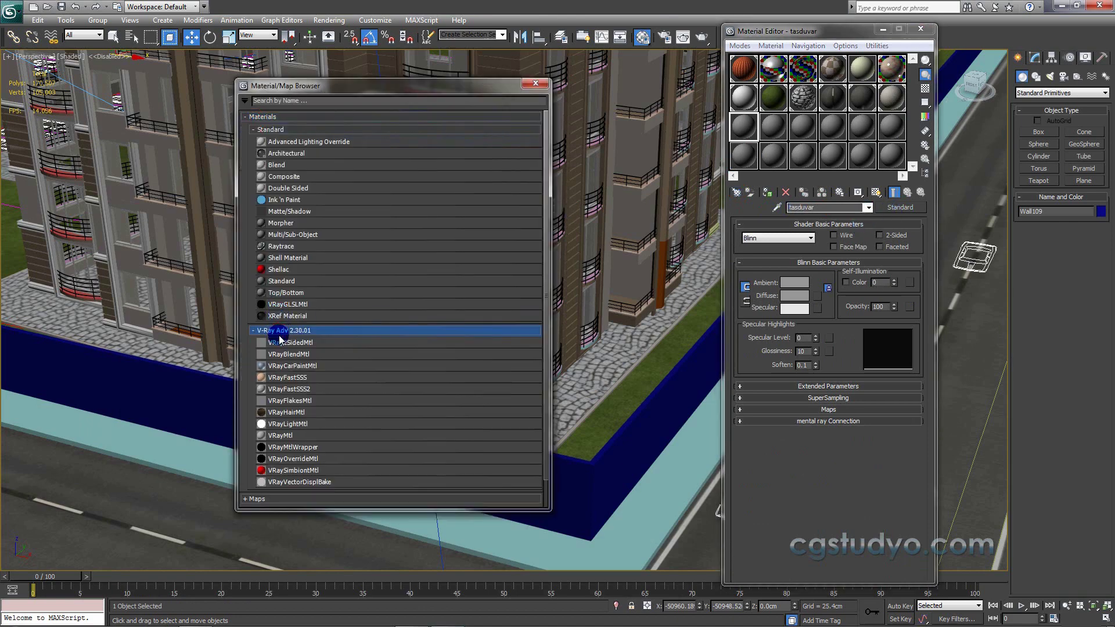
double_click(289, 435)
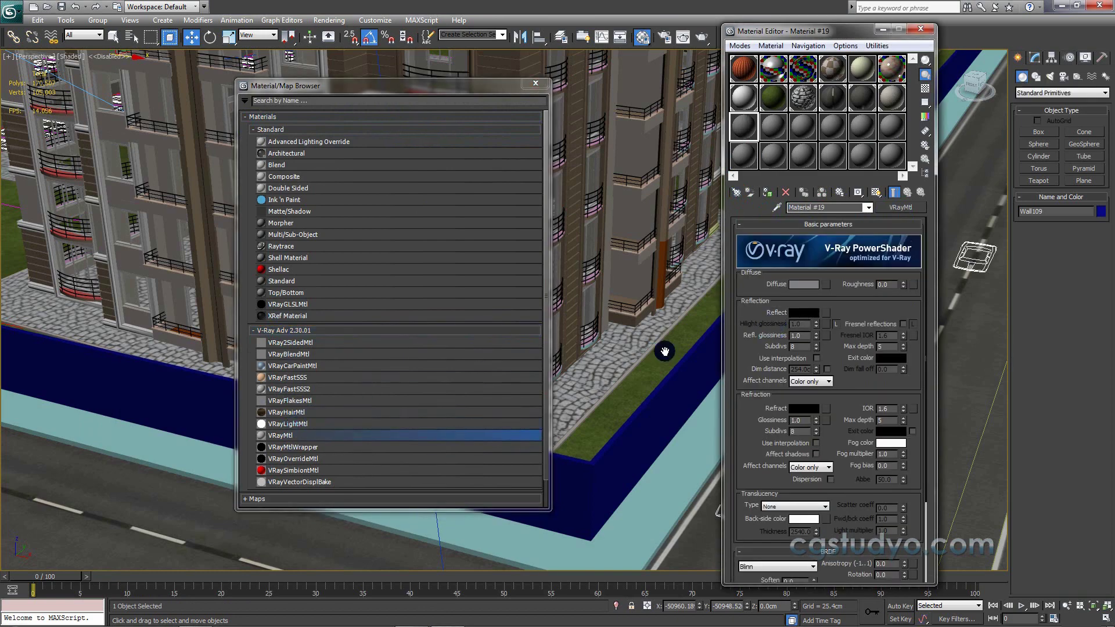
click(536, 84)
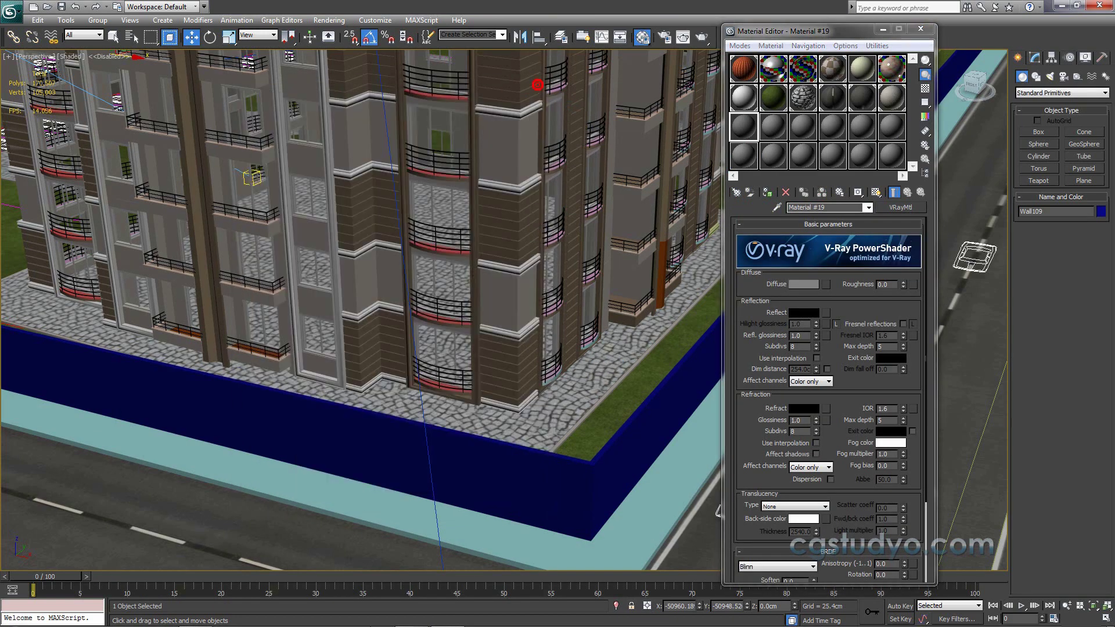
Step: Assign duvartasdiffuse as Material #19's Diffuse map from the texture folder
click(196, 620)
click(397, 256)
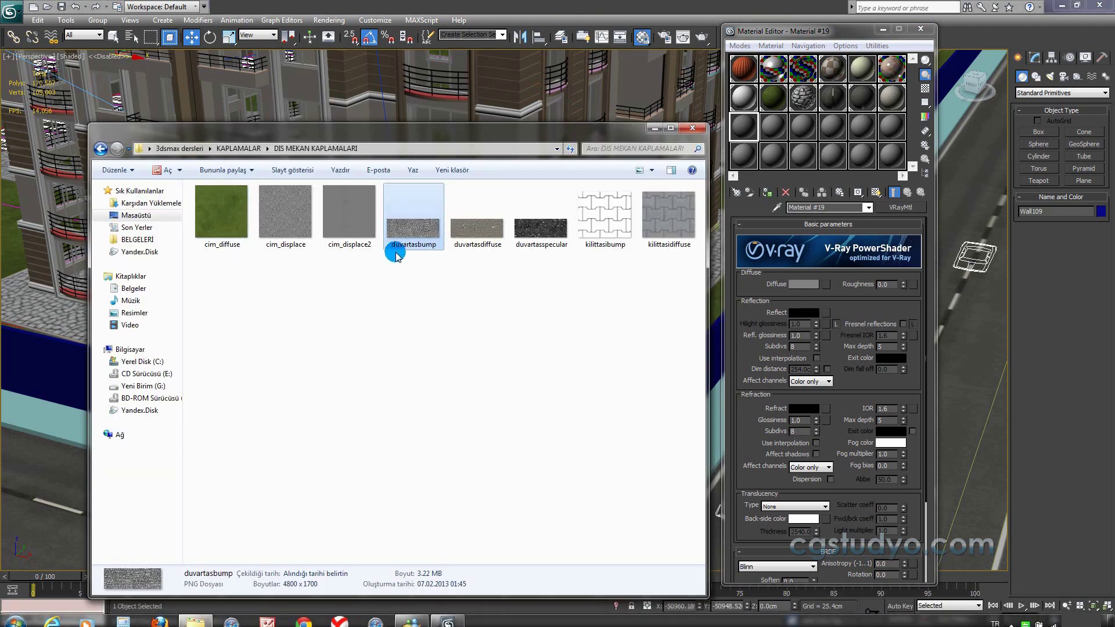
click(470, 228)
drag(476, 227, 826, 284)
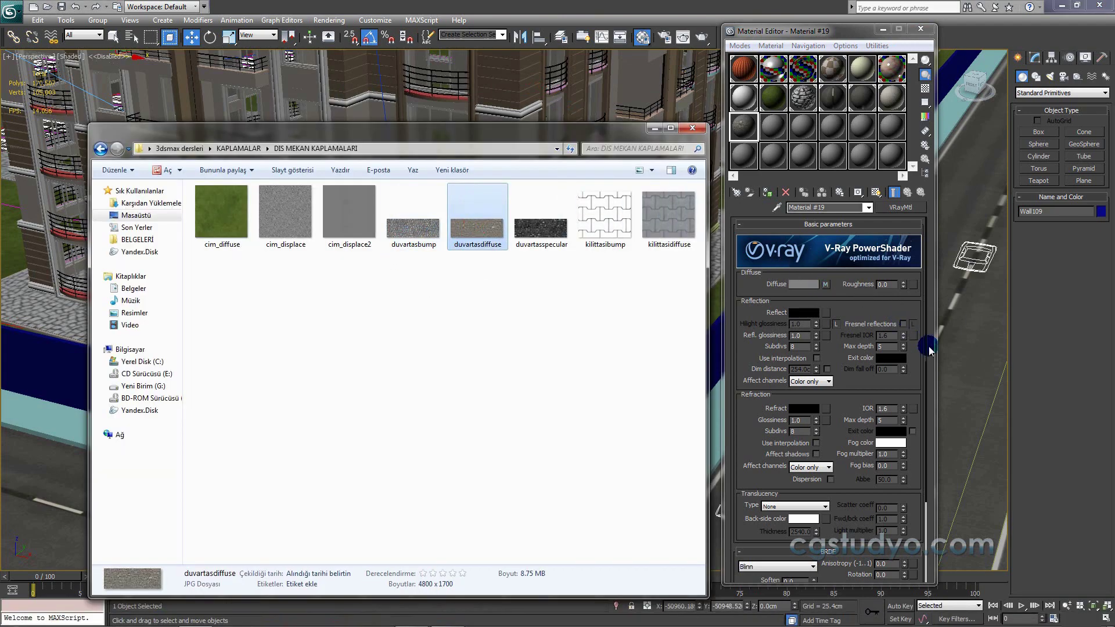
Step: Load the duvartasbump texture into Material #19's Bump map slot in the Maps rollout
click(924, 355)
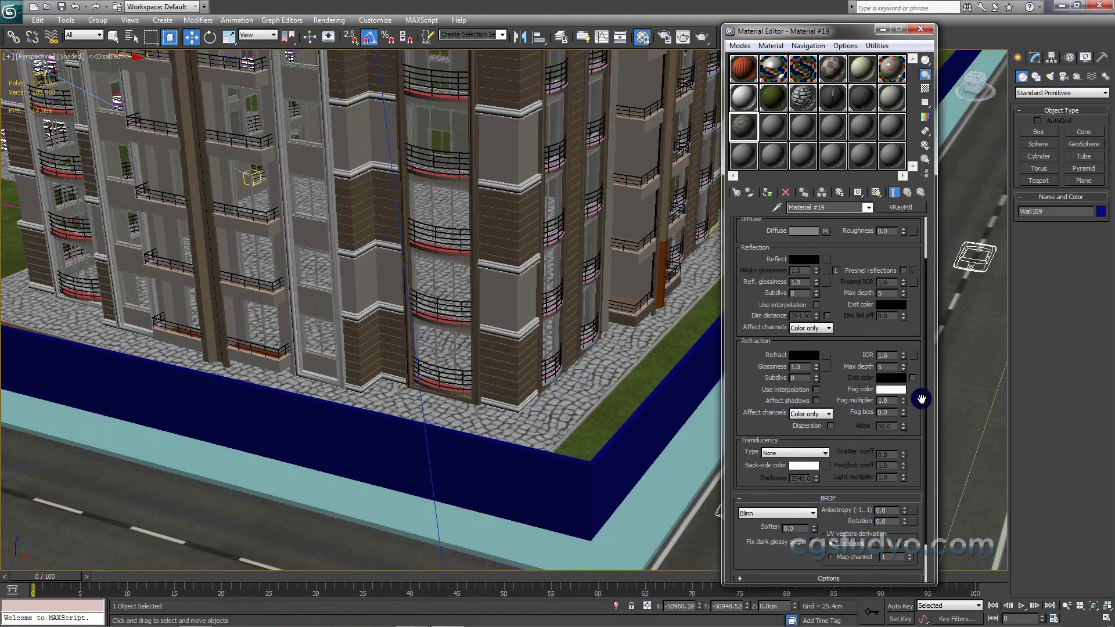
drag(920, 393, 919, 315)
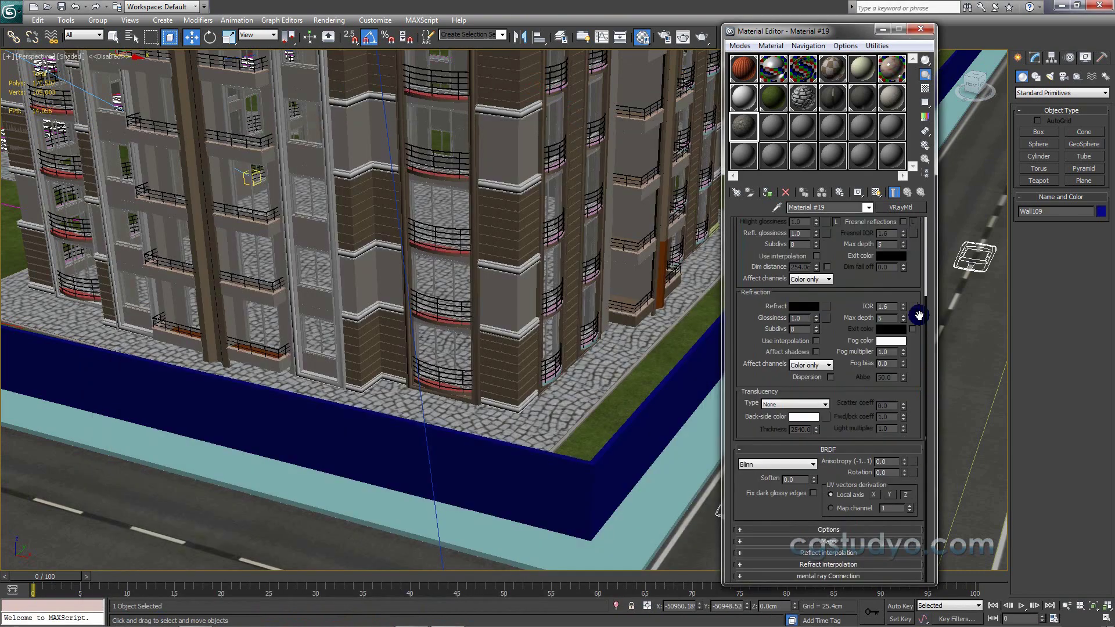
click(857, 542)
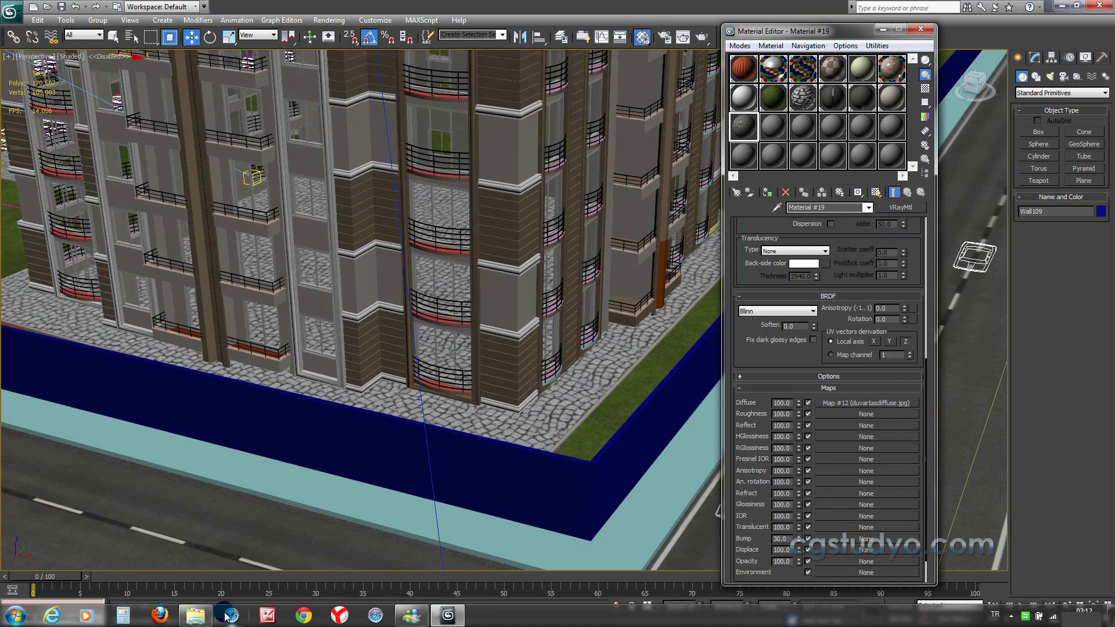
click(195, 616)
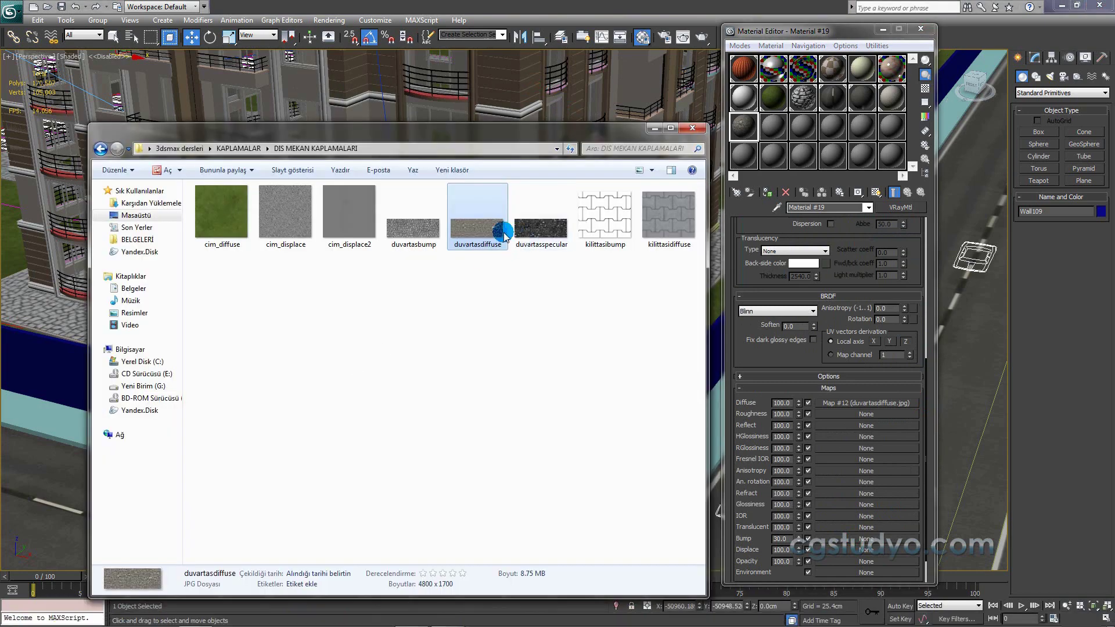
click(421, 237)
double_click(416, 229)
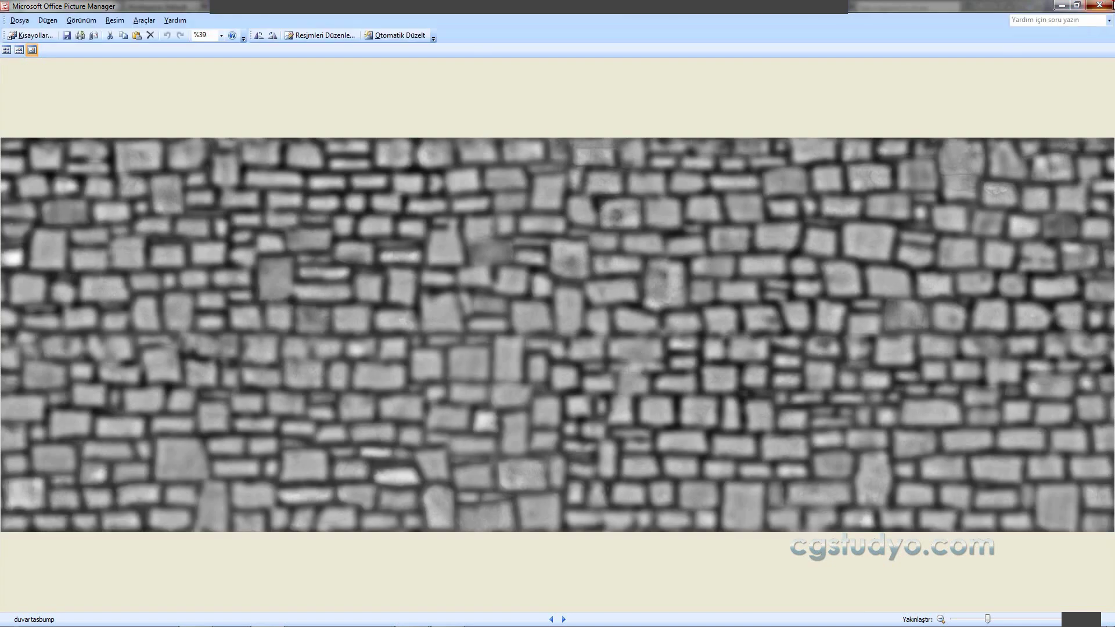
click(1109, 4)
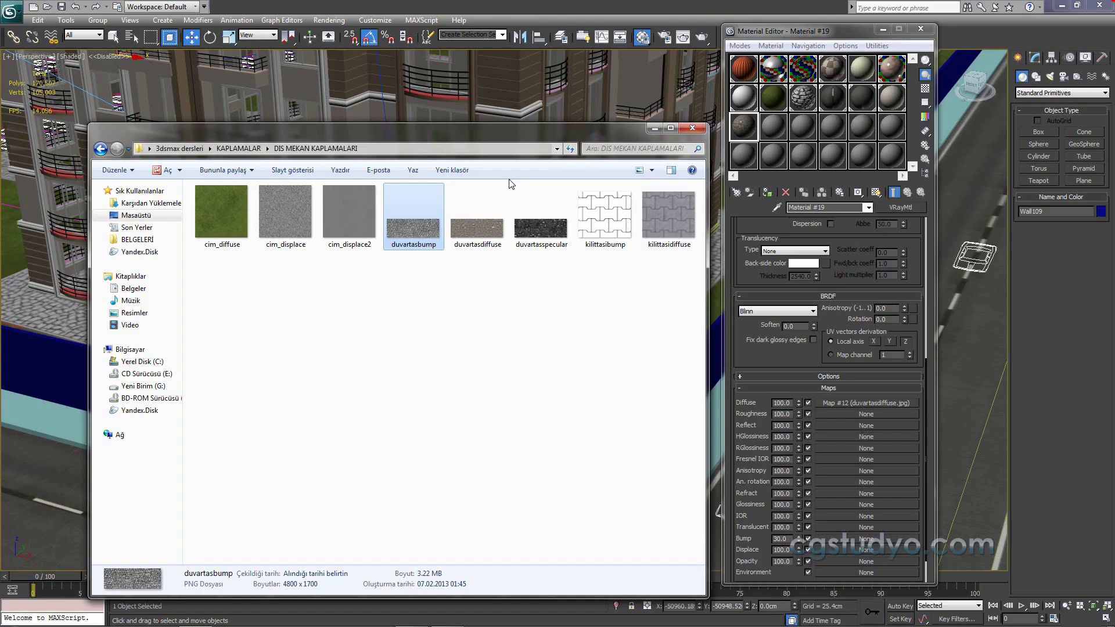
drag(414, 224, 838, 534)
click(654, 129)
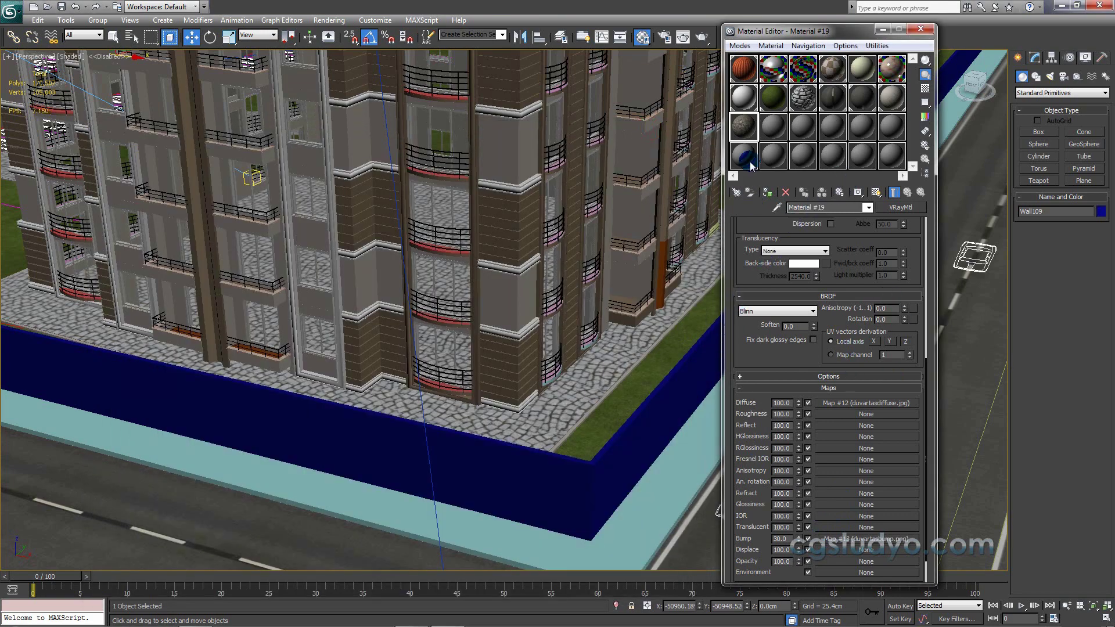
Step: Apply Material #19 to the boundary wall and close the Material Editor
drag(743, 126, 511, 461)
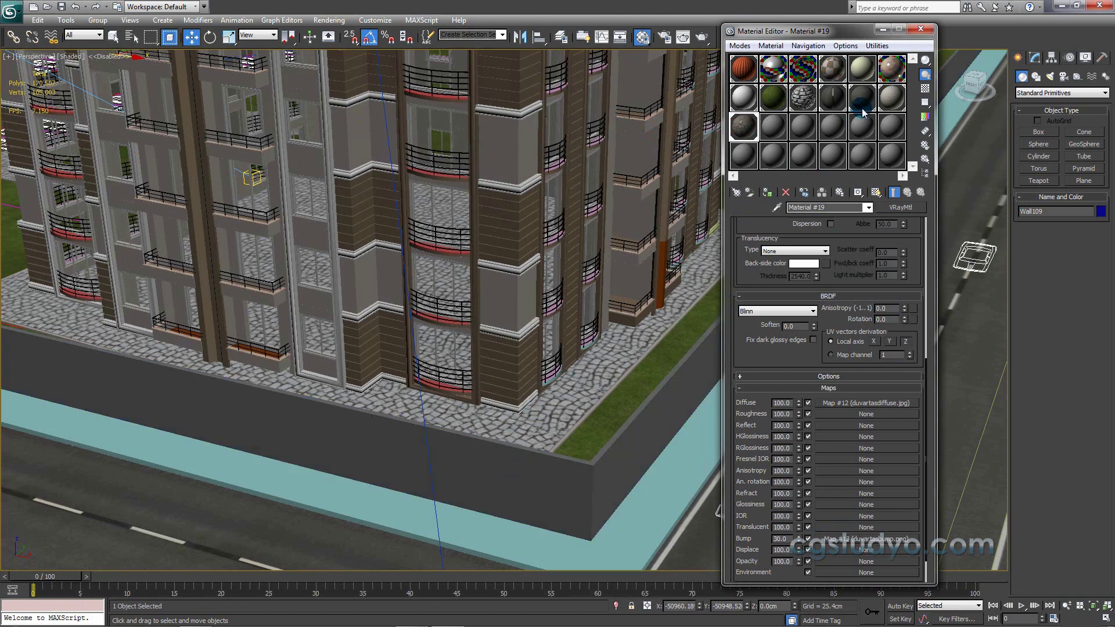
click(909, 26)
click(915, 30)
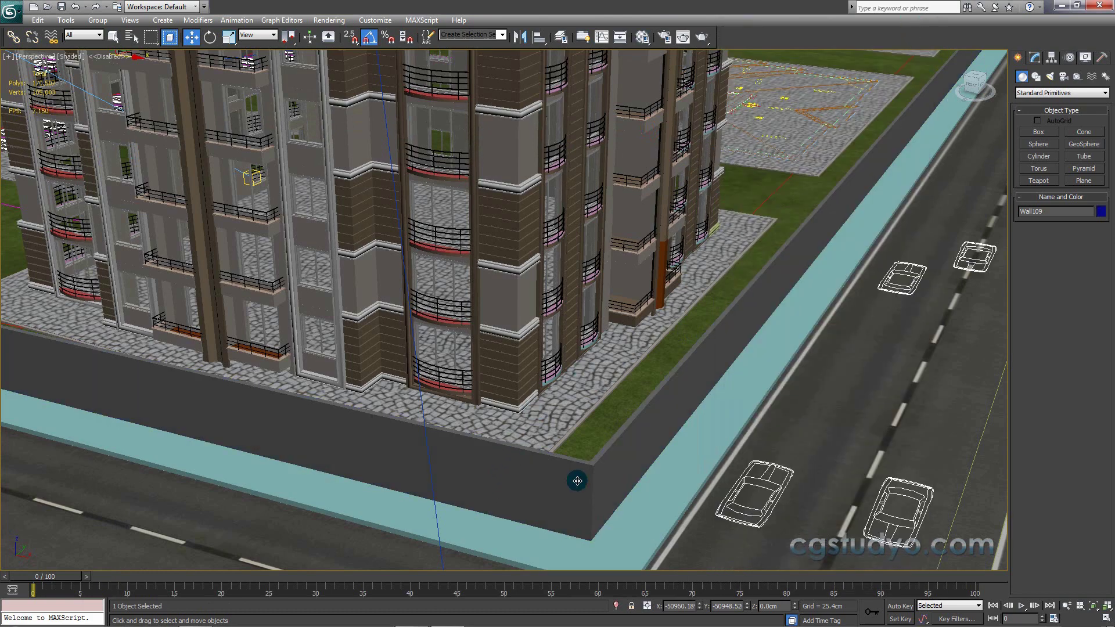
Step: Show a zoomed-in wireframe top view of the wall edge
key(t)
scroll(605, 411, up, 4)
scroll(583, 423, up, 2)
middle_drag(582, 423, 238, 228)
scroll(538, 415, up, 2)
scroll(368, 308, up, 2)
scroll(287, 396, up, 4)
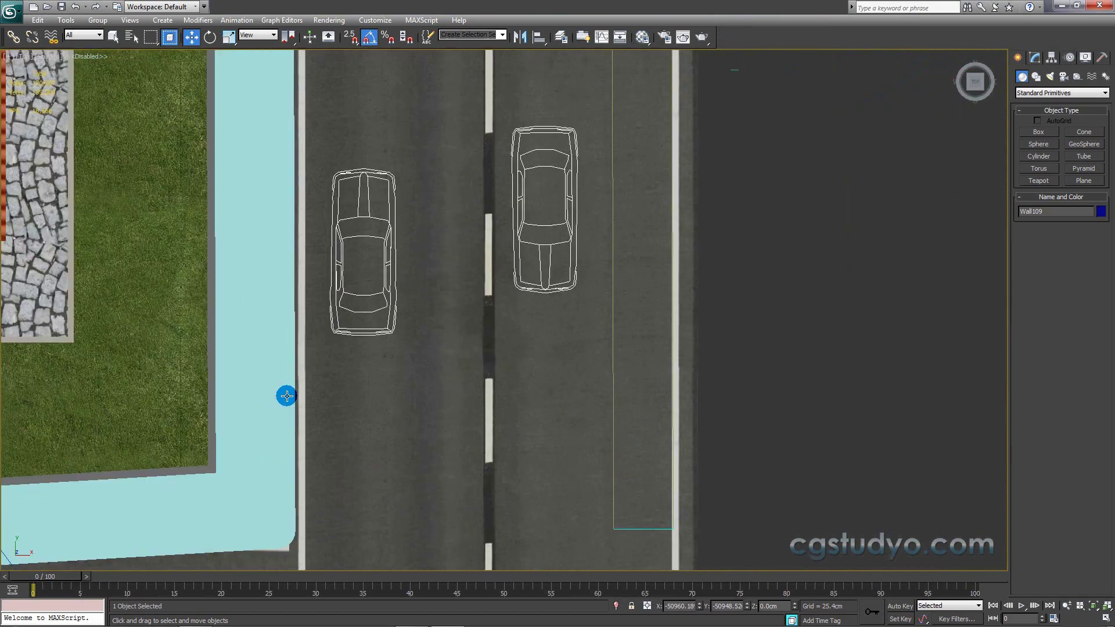
middle_drag(287, 396, 470, 391)
scroll(470, 391, up, 2)
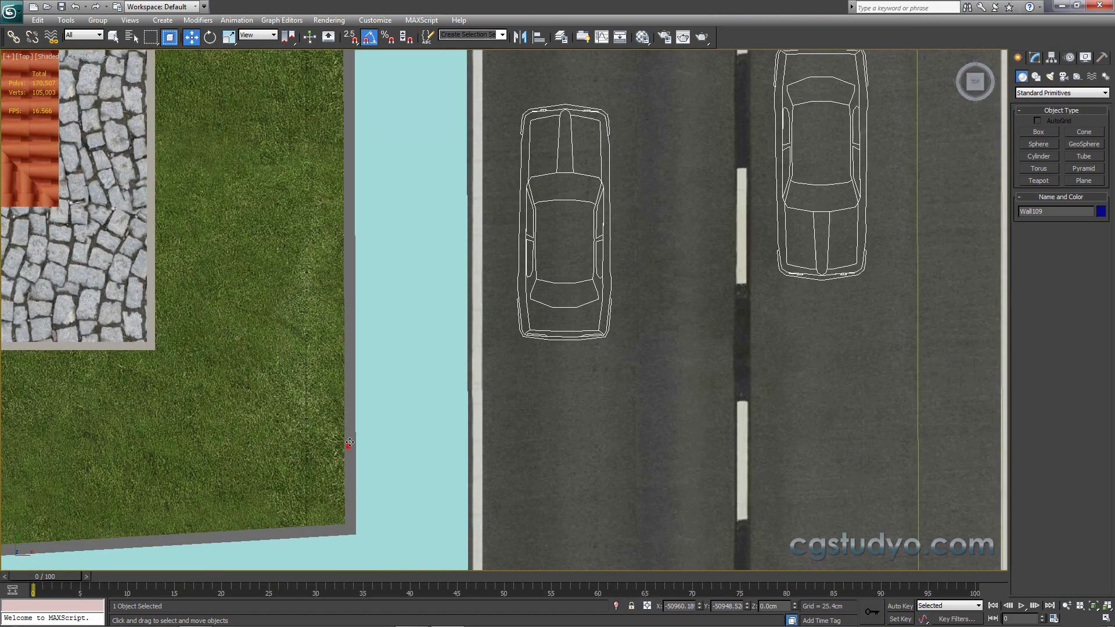
key(F3)
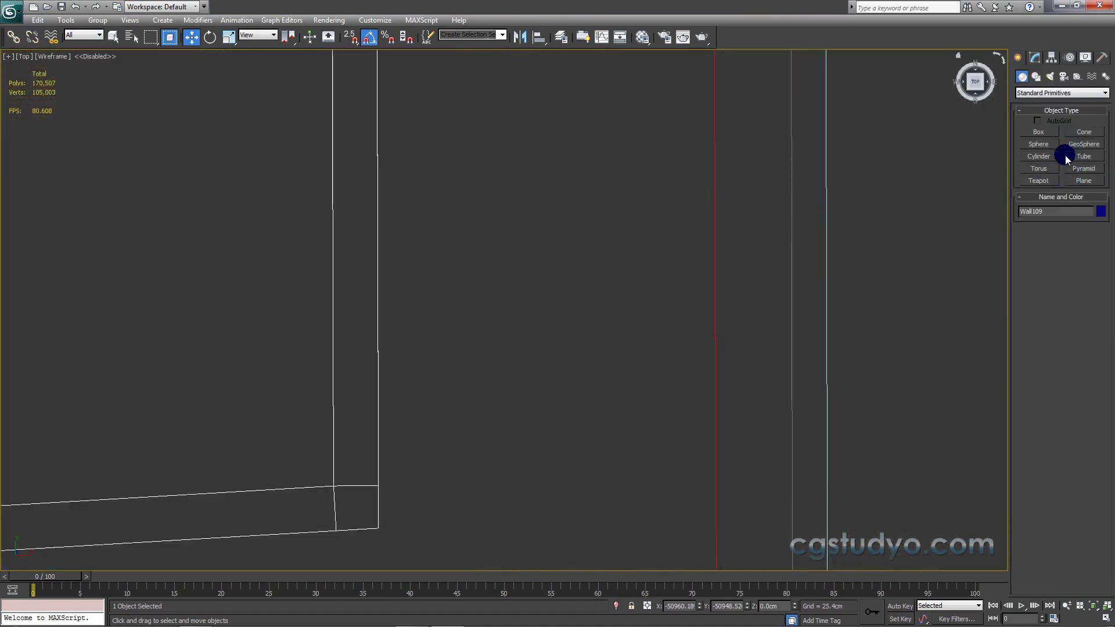
Step: Measure the wall's thickness with a temporary Tape helper, then undo it
click(1077, 76)
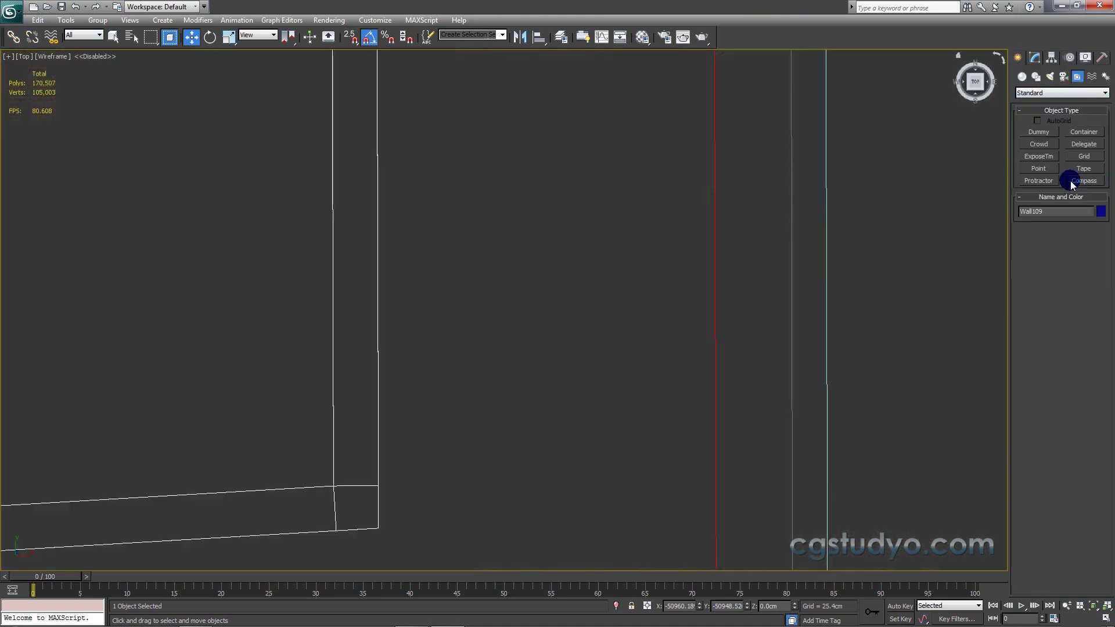
click(1083, 168)
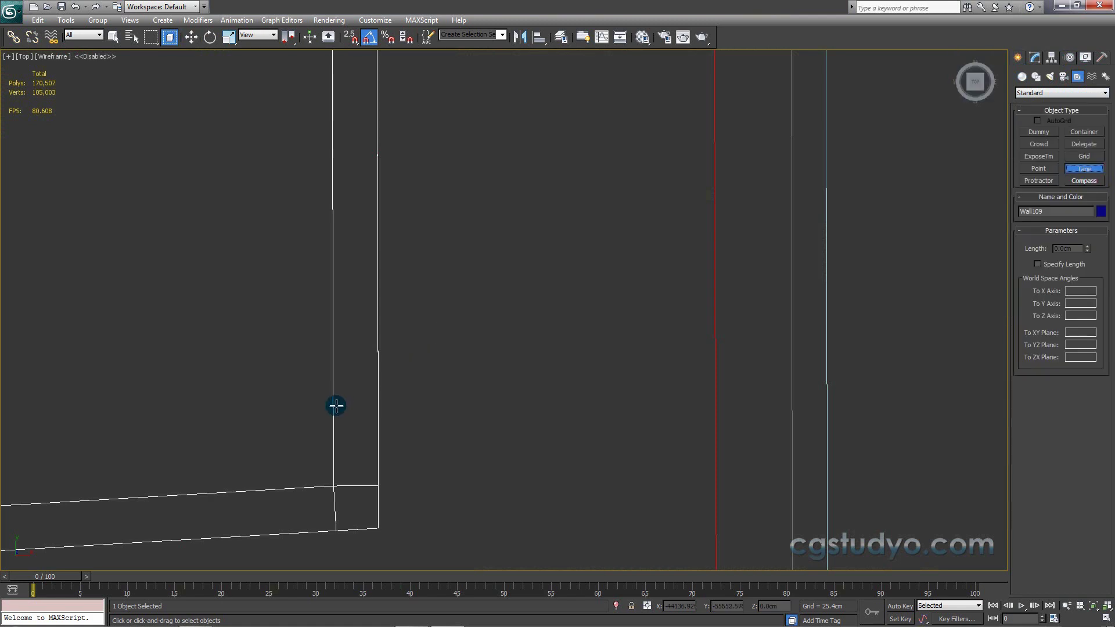
drag(334, 405, 378, 402)
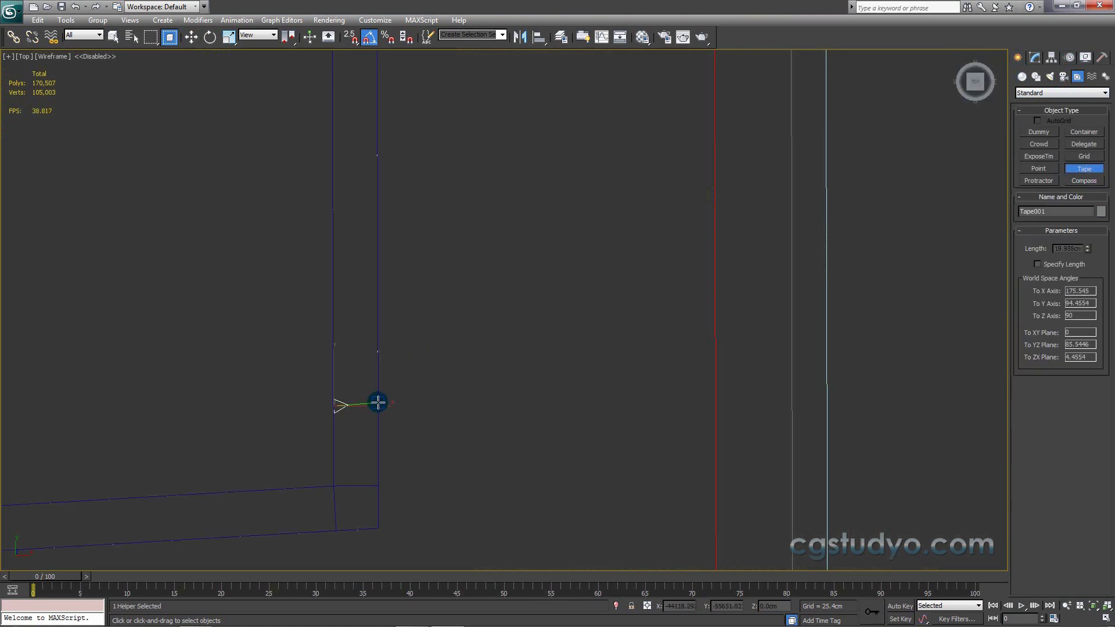
key(ctrl+z)
Step: Restore textured shading and orbit the view to a tilted angle
scroll(393, 410, down, 3)
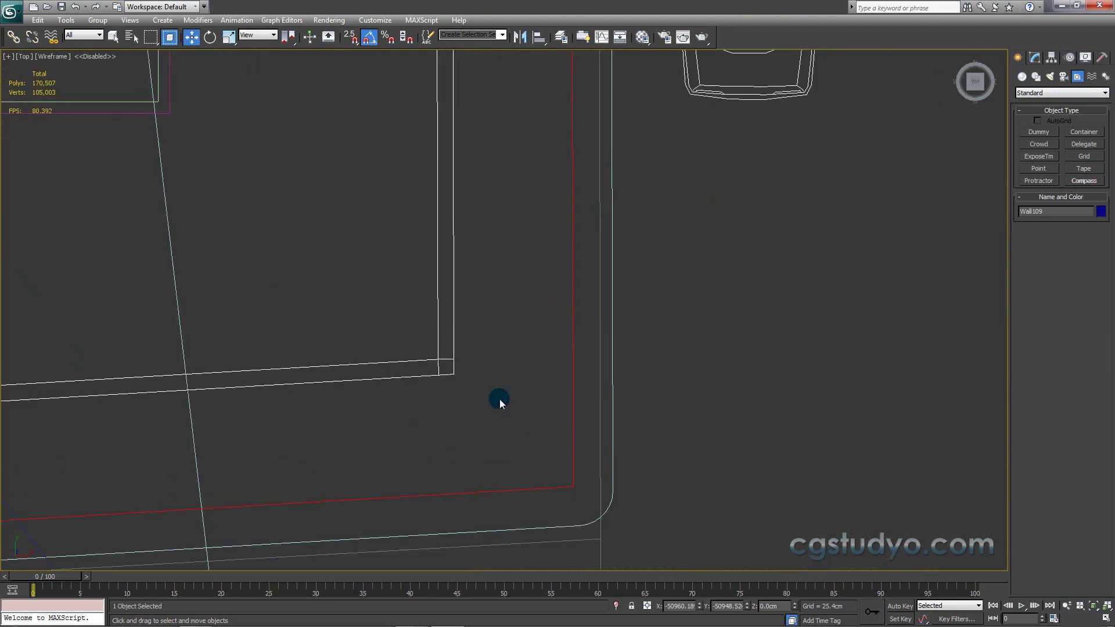
key(F3)
mouse_move(473, 406)
middle_down()
mouse_move(473, 455)
mouse_move(439, 373)
mouse_move(628, 393)
mouse_move(552, 410)
mouse_move(476, 341)
mouse_move(796, 348)
mouse_move(617, 373)
mouse_move(655, 411)
middle_up()
scroll(628, 393, down, 3)
scroll(592, 341, up, 3)
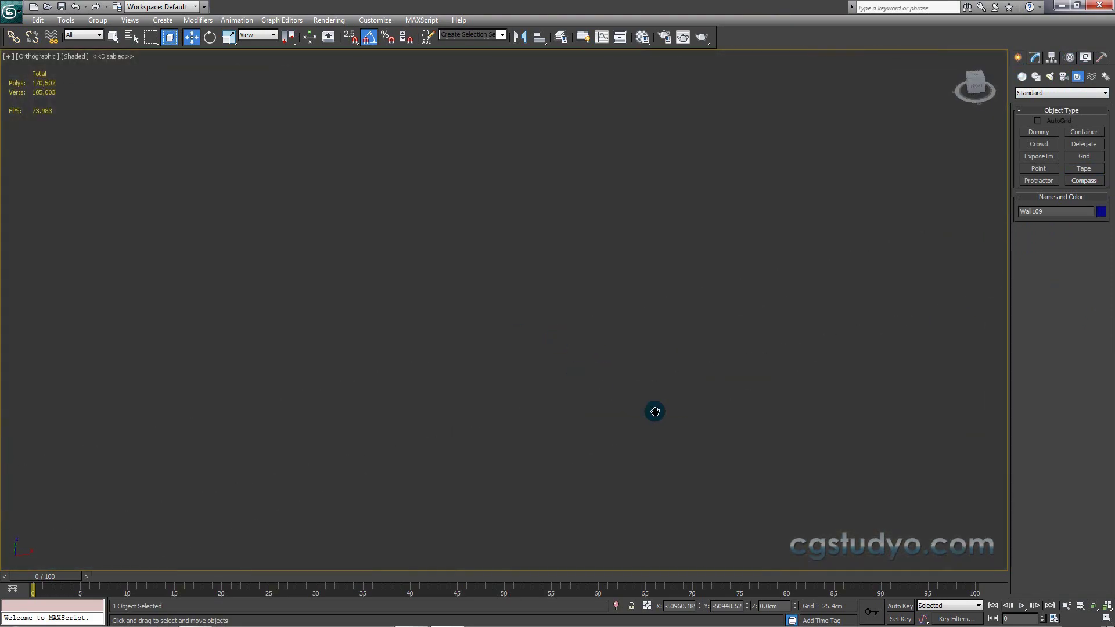
Step: Return to perspective view, zoomed and orbited to the building's corner
key(p)
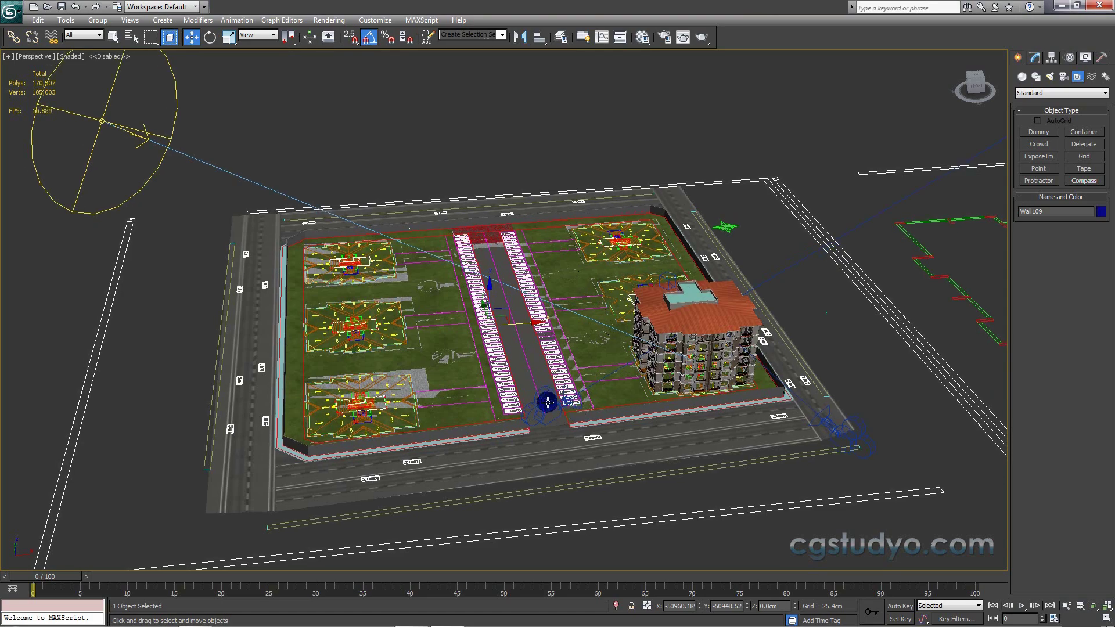
scroll(651, 403, up, 2)
scroll(453, 331, up, 3)
scroll(482, 351, up, 1)
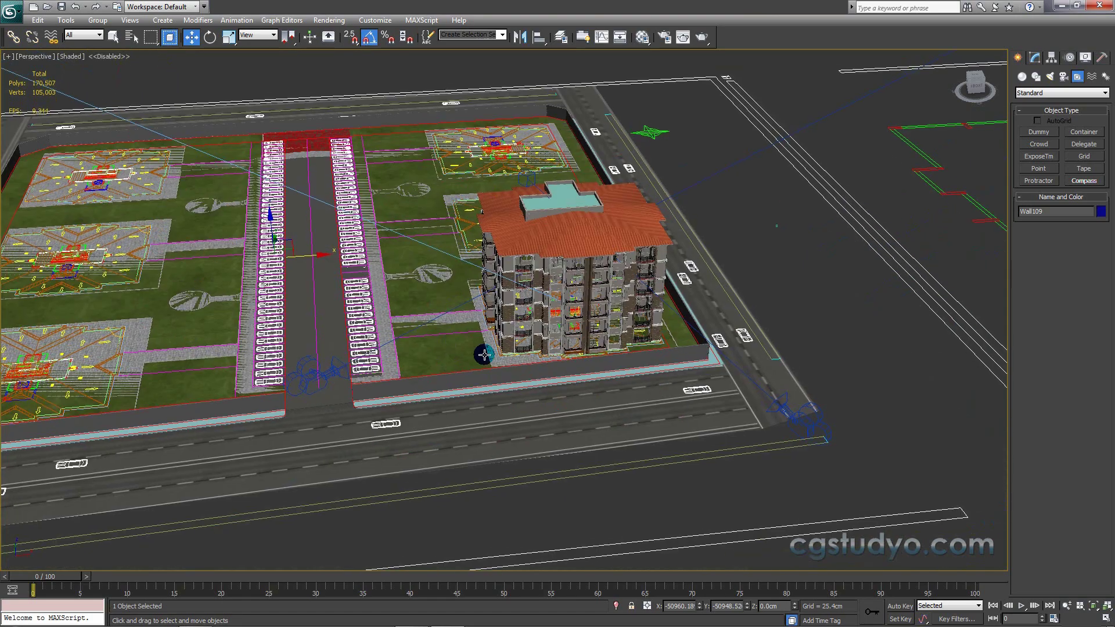
scroll(429, 358, up, 2)
mouse_move(428, 359)
alt+middle_down()
mouse_move(407, 383)
mouse_move(546, 273)
alt+middle_up()
scroll(399, 398, up, 2)
scroll(443, 326, up, 2)
scroll(414, 375, up, 2)
scroll(414, 374, up, 3)
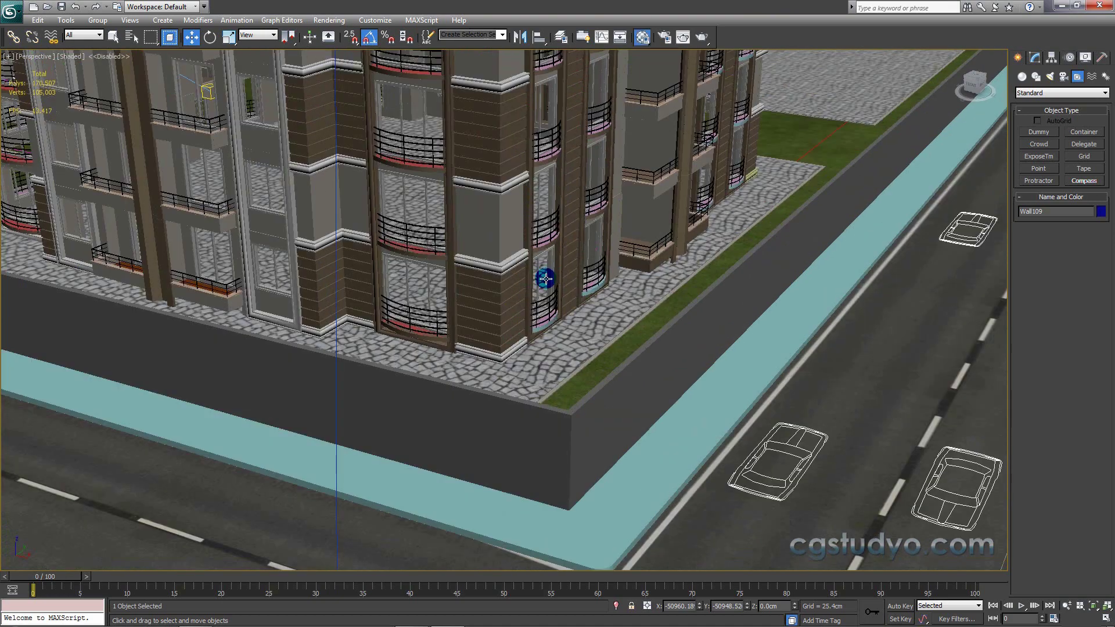
Step: Reapply Material #19 to the wall and close the Material Editor
key(m)
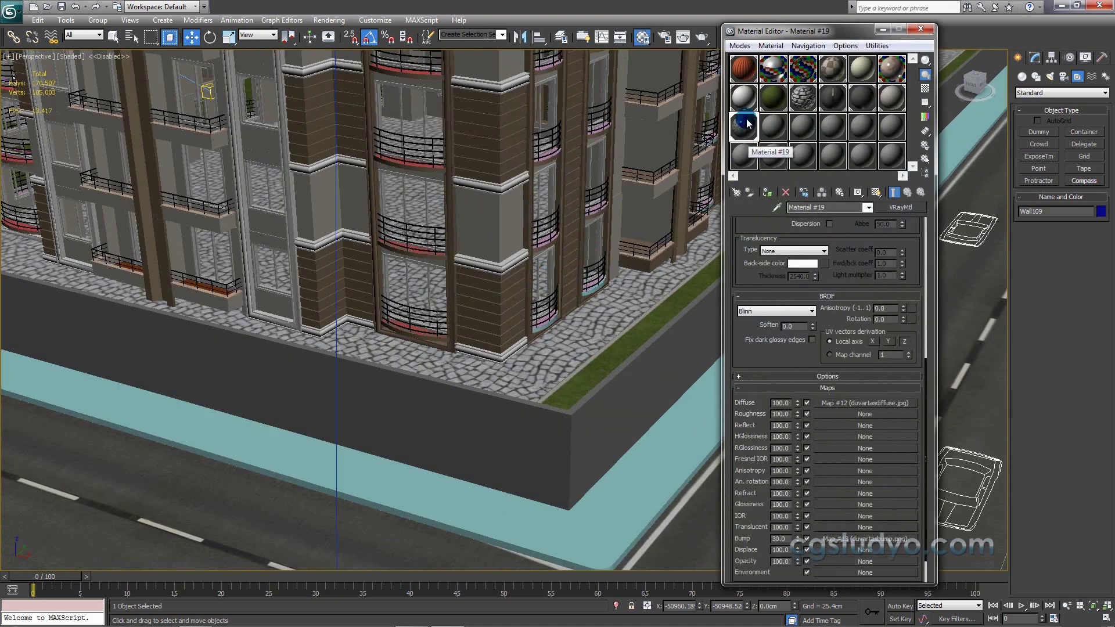
drag(749, 123, 578, 426)
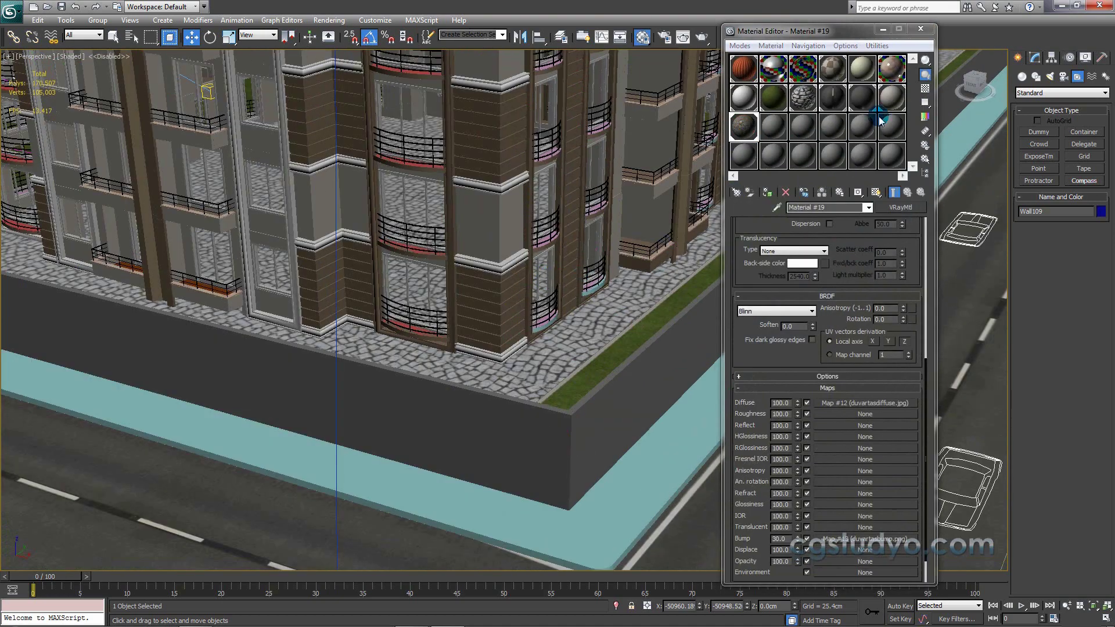
click(920, 29)
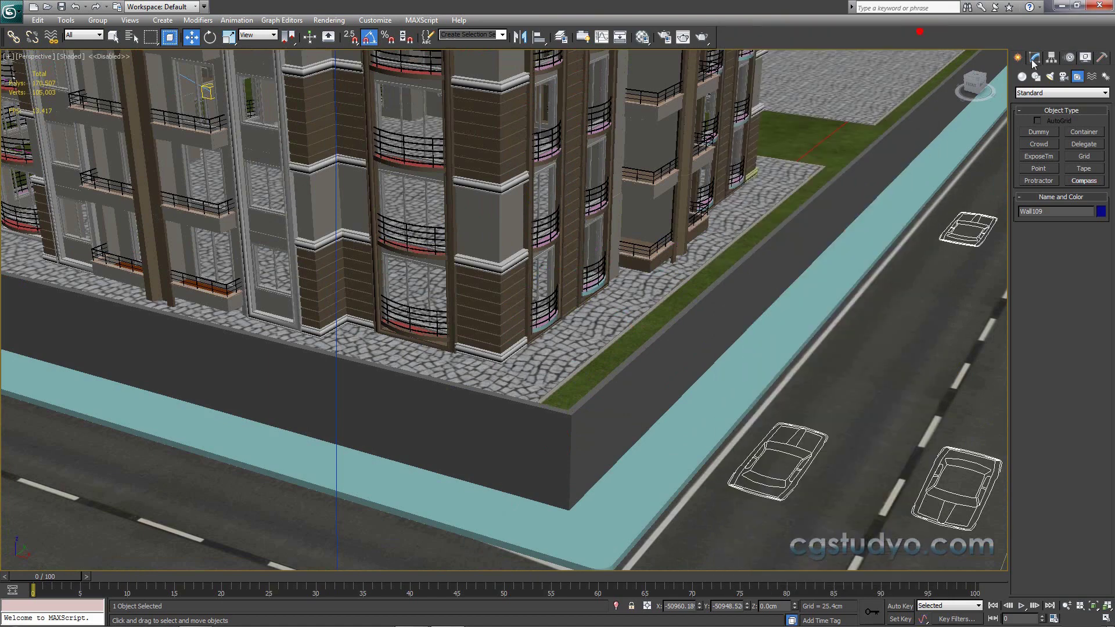
click(598, 416)
Step: Zoom the front view in on the end corner of the wall
key(f)
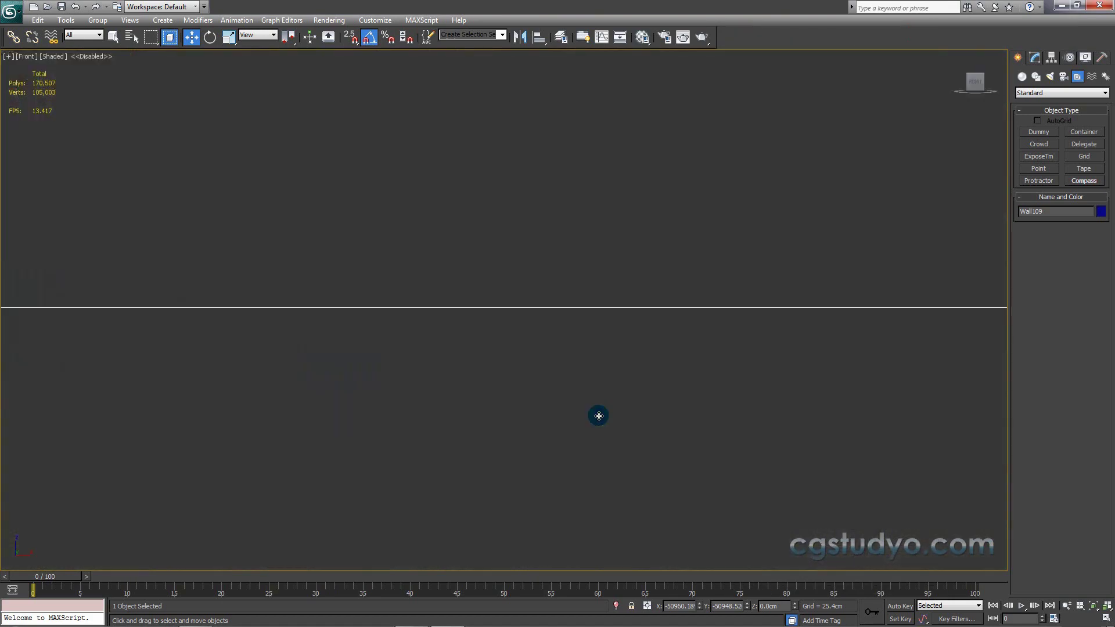
middle_drag(559, 405, 236, 385)
scroll(430, 354, up, 3)
scroll(495, 347, up, 2)
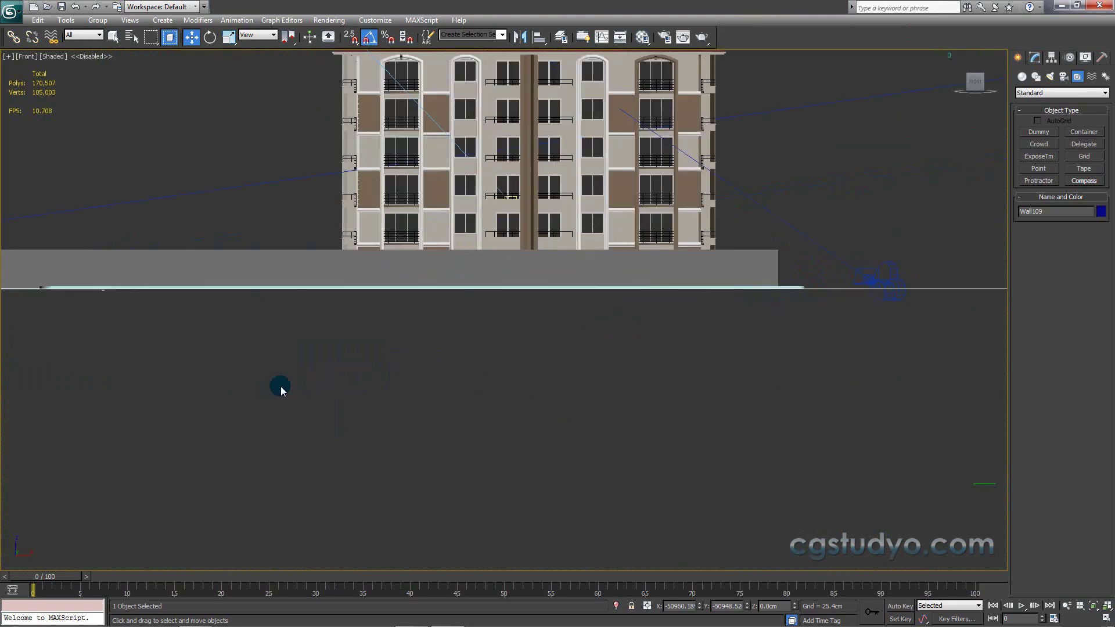
middle_drag(650, 314, 340, 386)
scroll(332, 391, up, 2)
scroll(360, 387, up, 2)
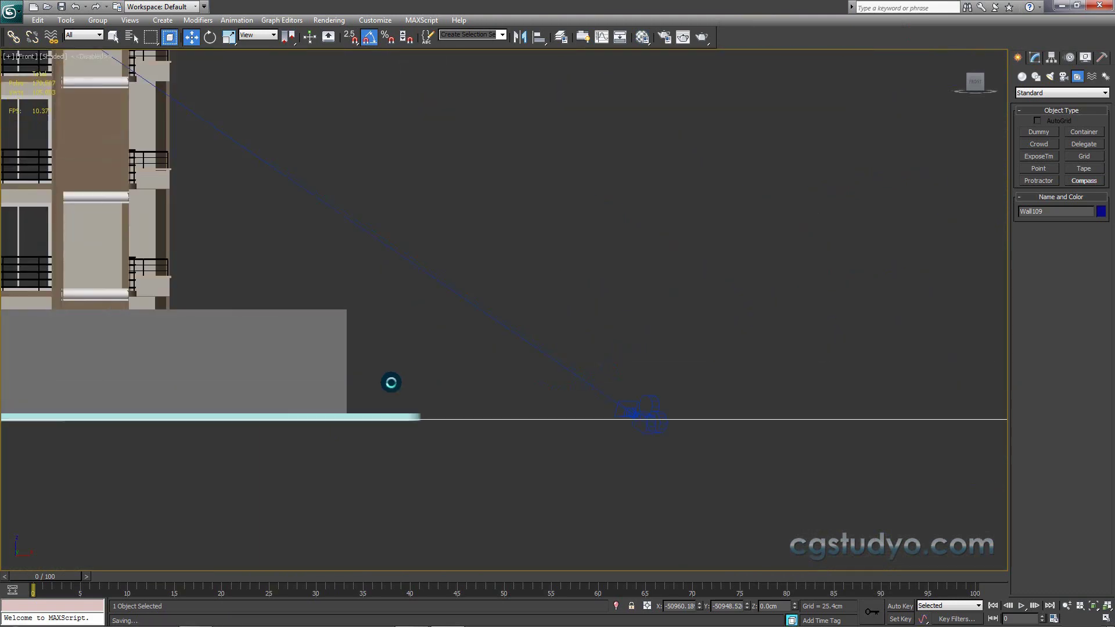
scroll(365, 398, up, 2)
middle_drag(535, 324, 797, 258)
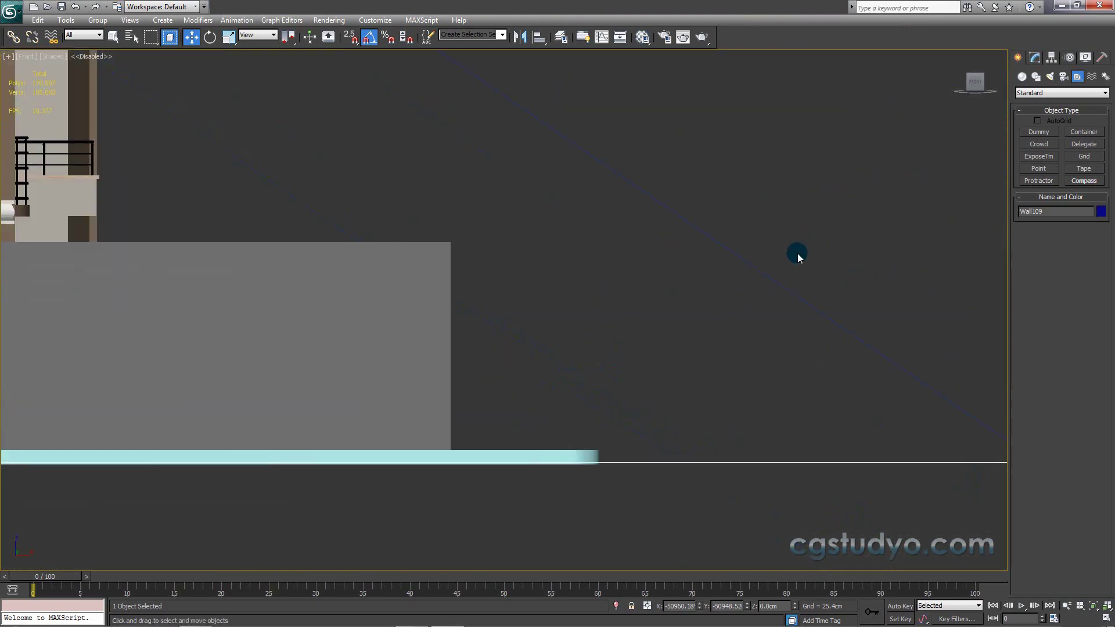
Step: Measure the wall's height, about 278.74 cm, with a Tape from base to top
click(1083, 168)
middle_drag(537, 260, 565, 228)
scroll(510, 290, up, 2)
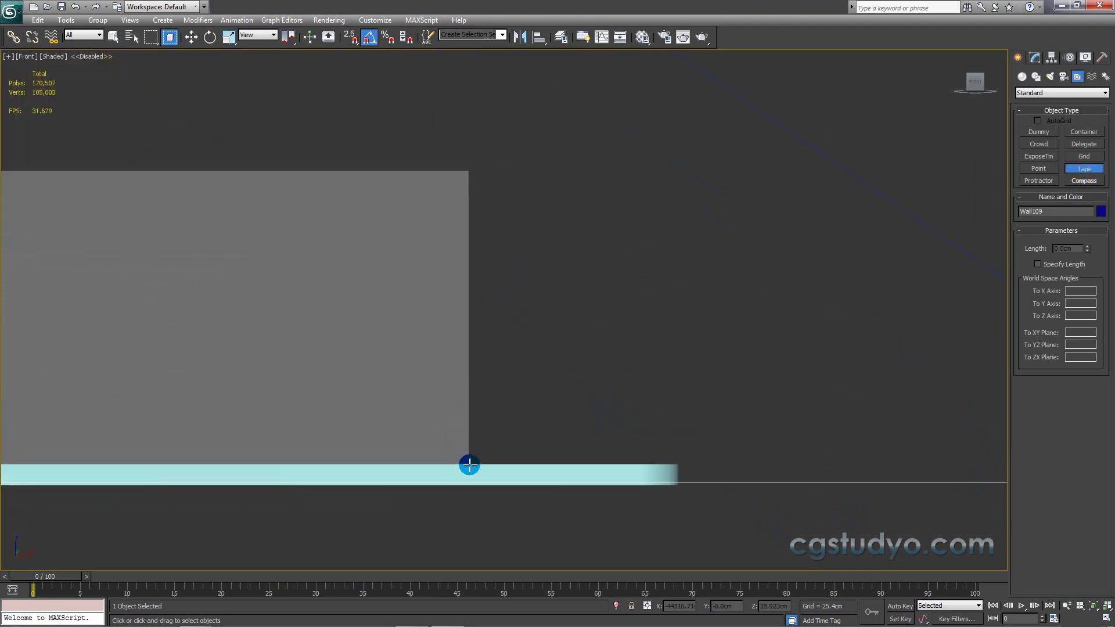
drag(468, 462, 465, 170)
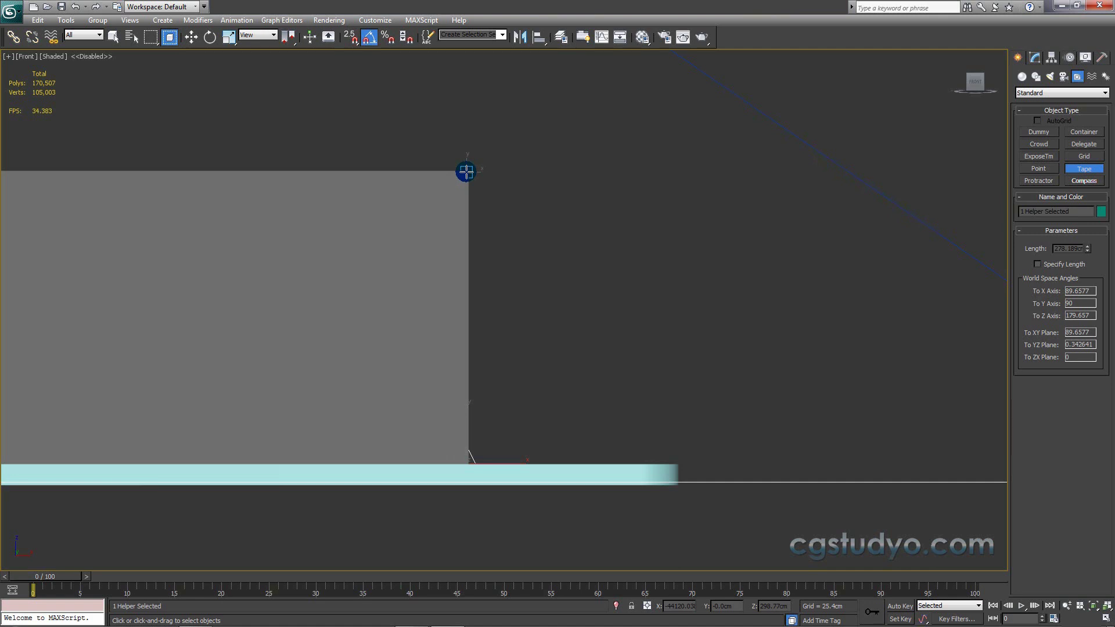
Step: Exit the Tape tool, select boundary wall Wall109 and convert it to an Editable Poly
right_click(460, 179)
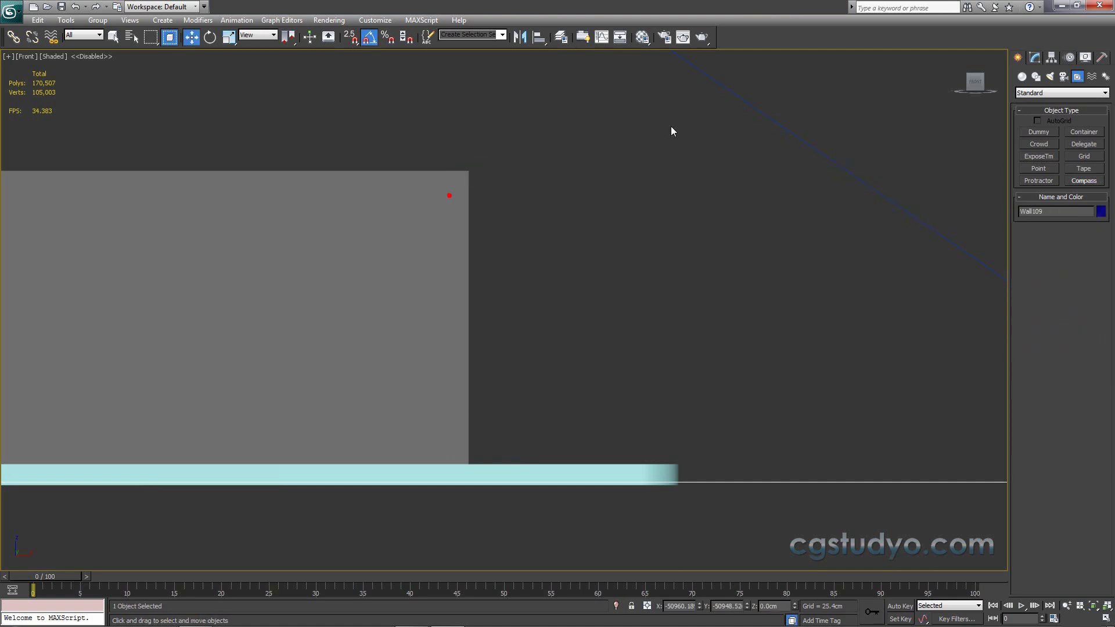
click(1032, 55)
click(1020, 104)
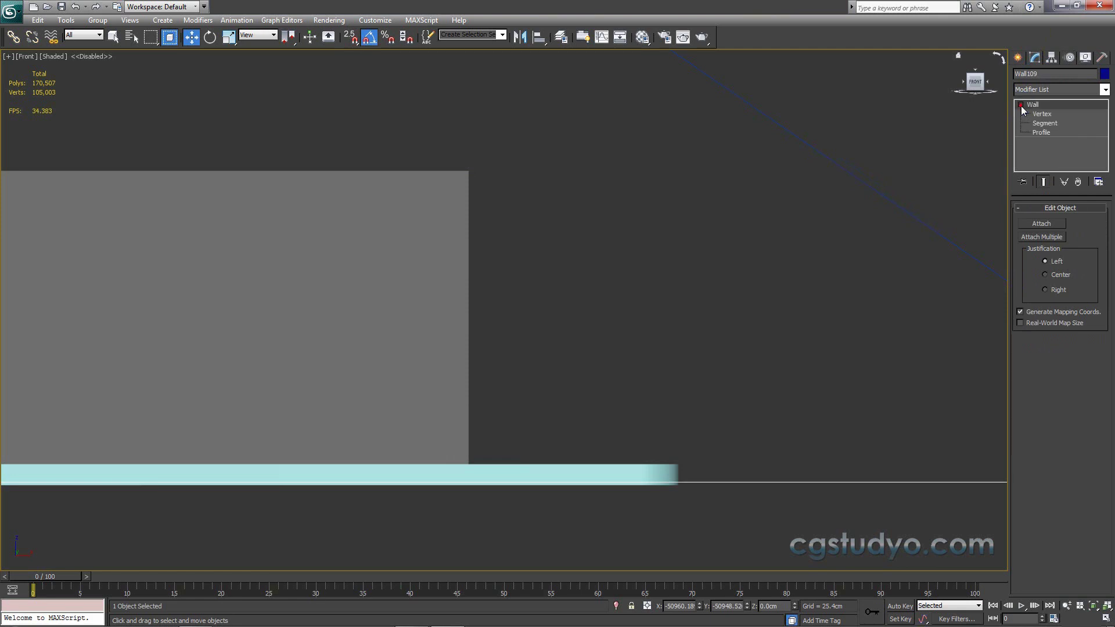
click(1038, 114)
click(1018, 58)
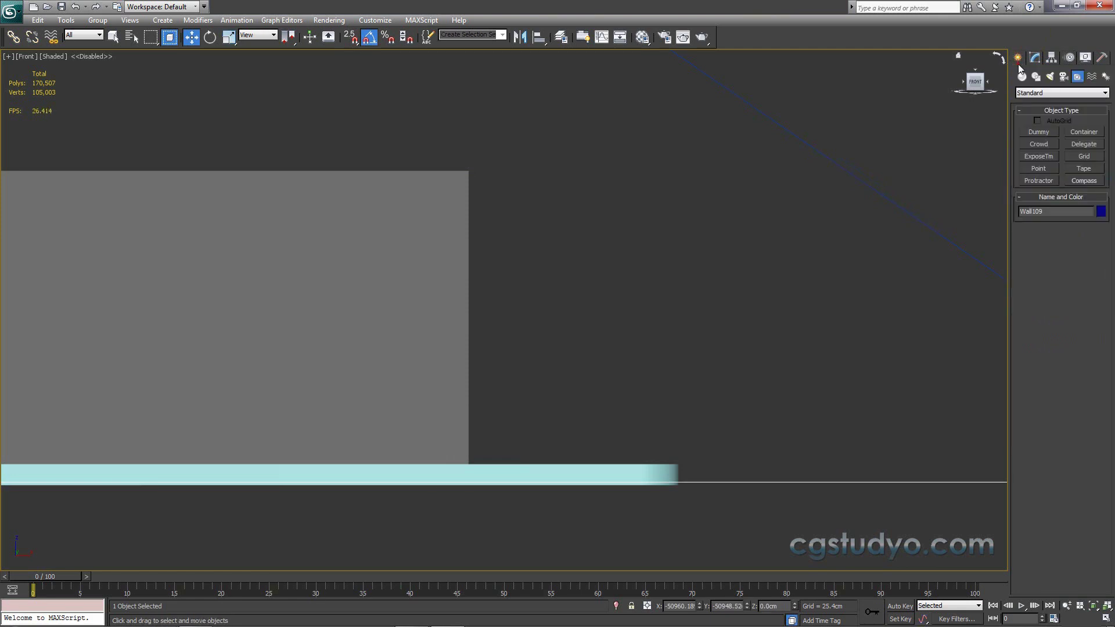
right_click(432, 234)
mouse_move(455, 339)
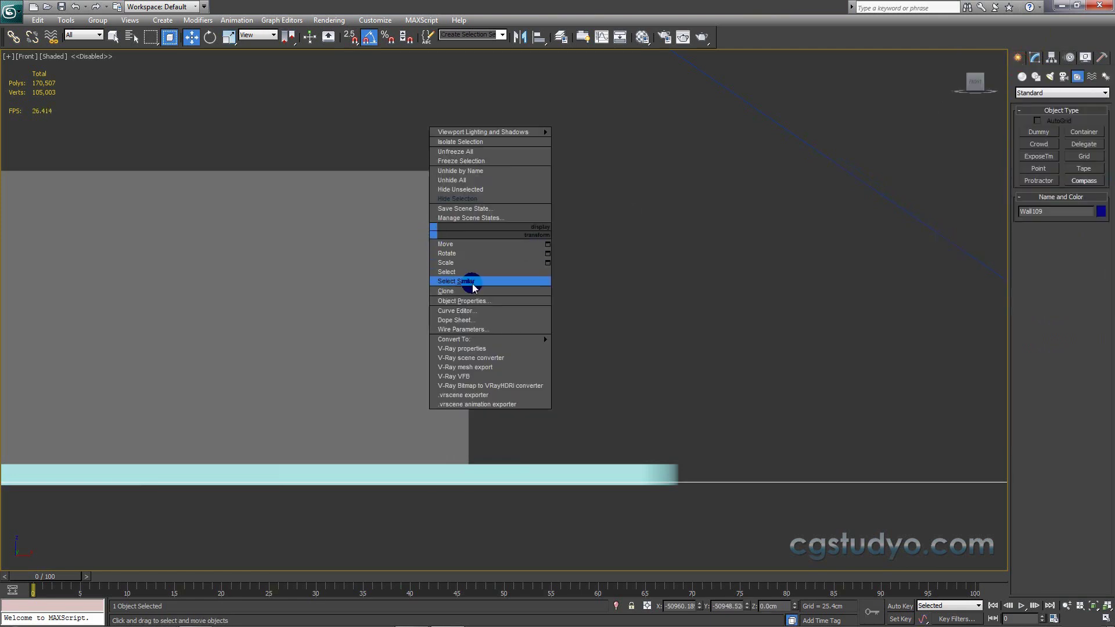
click(592, 341)
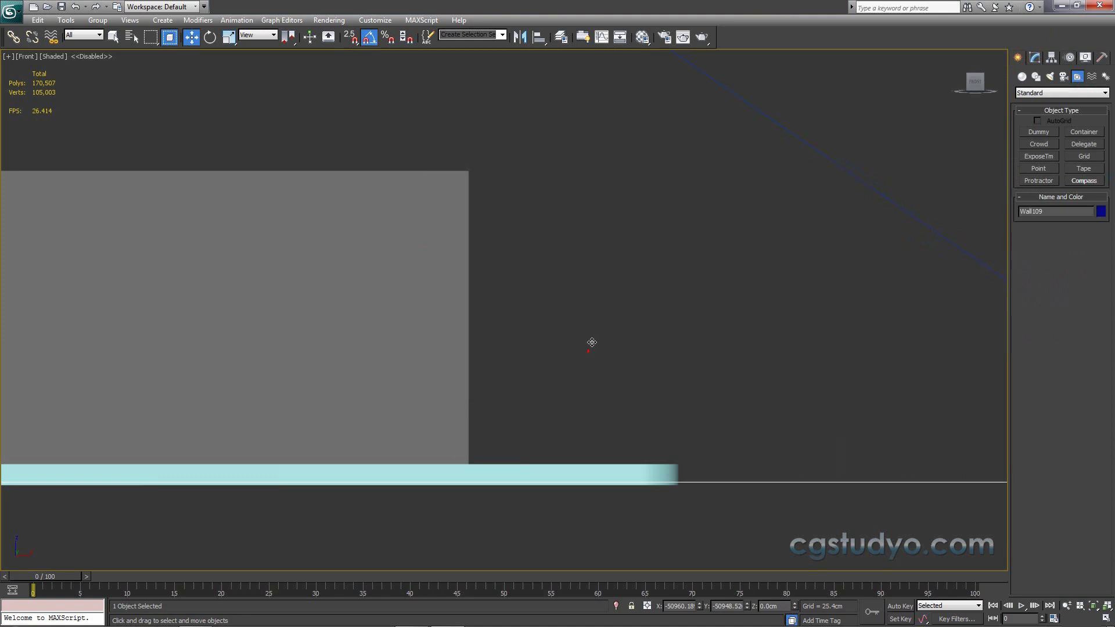
Step: In vertex mode, box-select all the top vertices along Wall109
click(1029, 223)
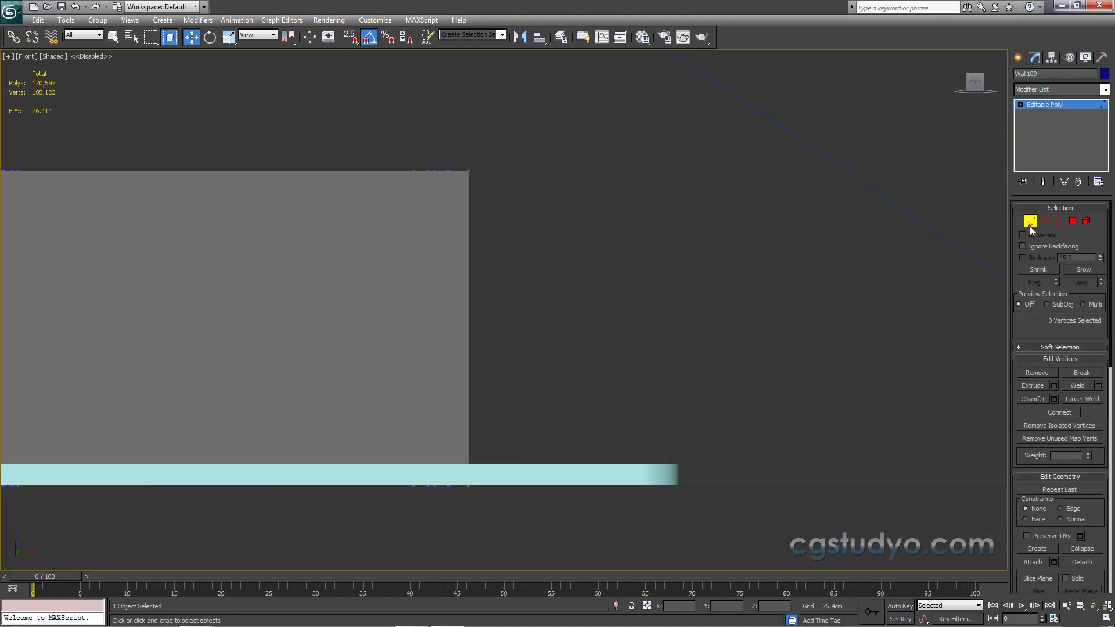
scroll(771, 281, down, 3)
scroll(771, 281, down, 2)
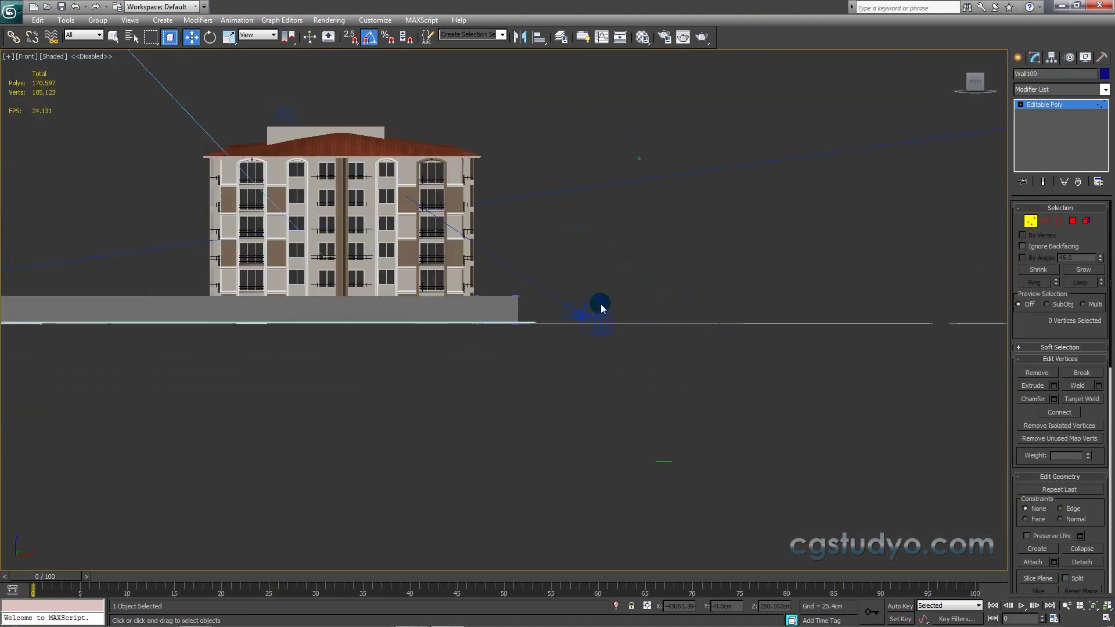
middle_drag(832, 291, 909, 292)
scroll(865, 278, down, 4)
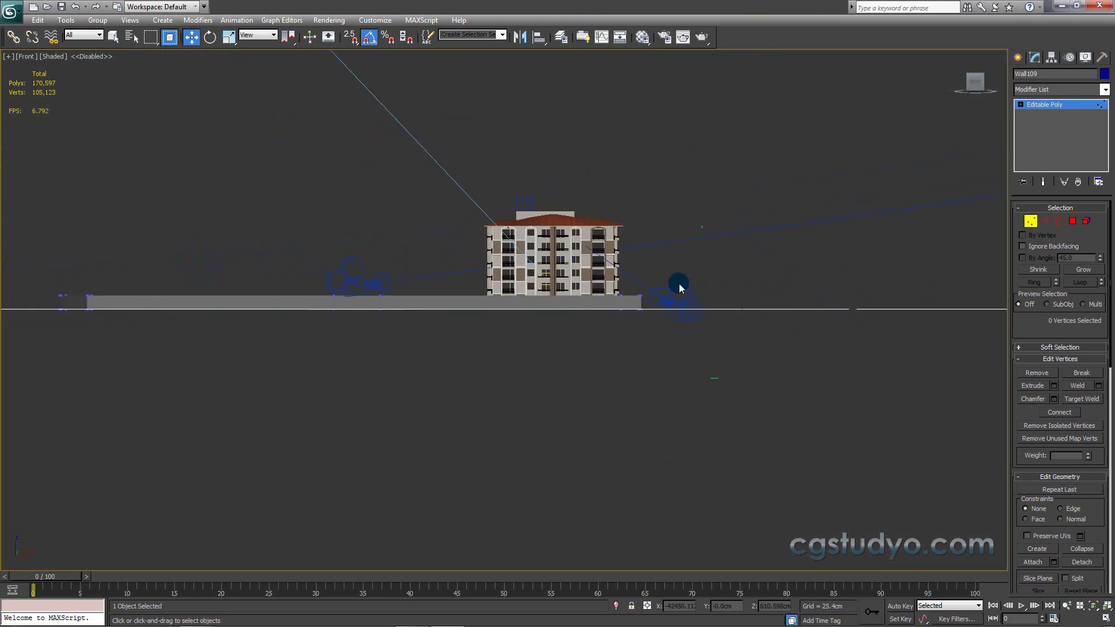
drag(747, 267, 24, 302)
scroll(281, 299, up, 2)
middle_drag(281, 298, 607, 302)
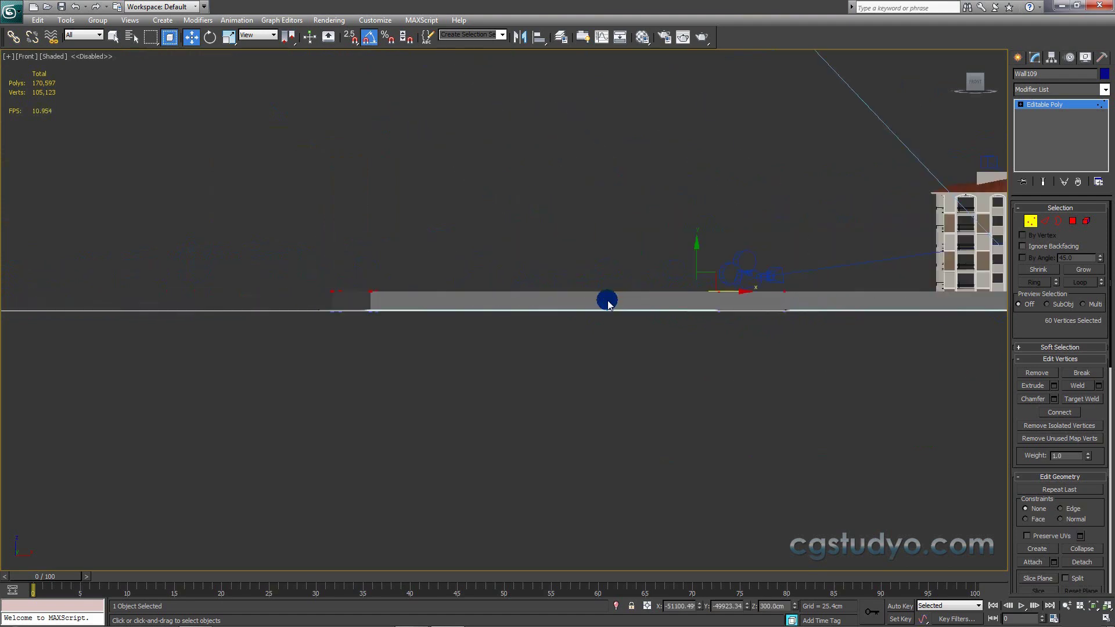
scroll(430, 309, down, 4)
scroll(505, 298, up, 4)
scroll(505, 299, up, 2)
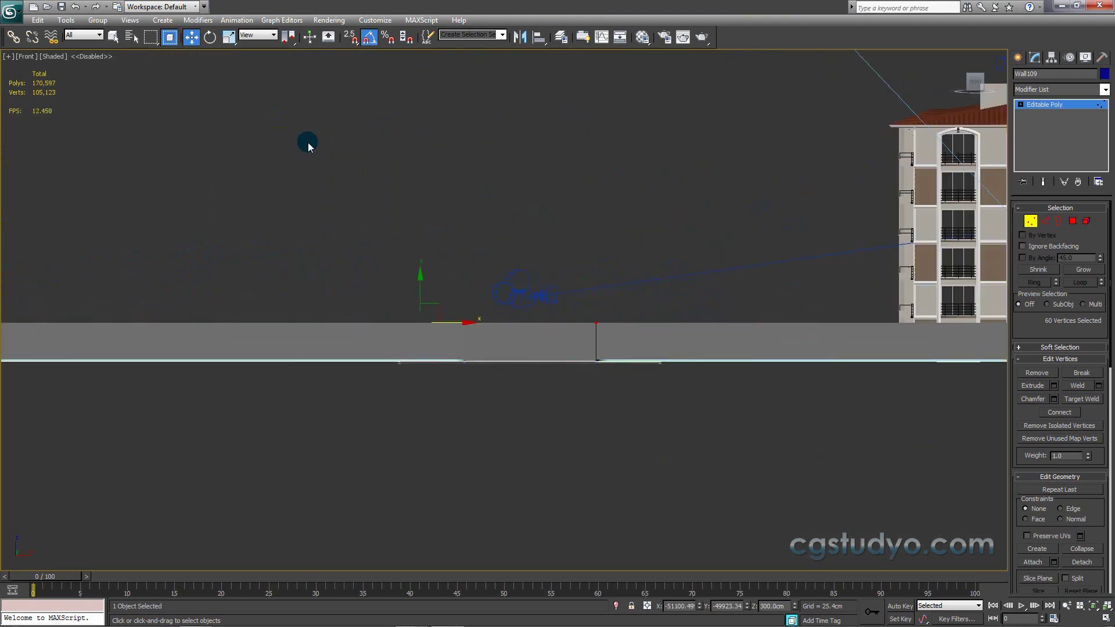
Step: Move the selected top vertices down by -177 so the wall top sits at 123 cm
right_click(193, 38)
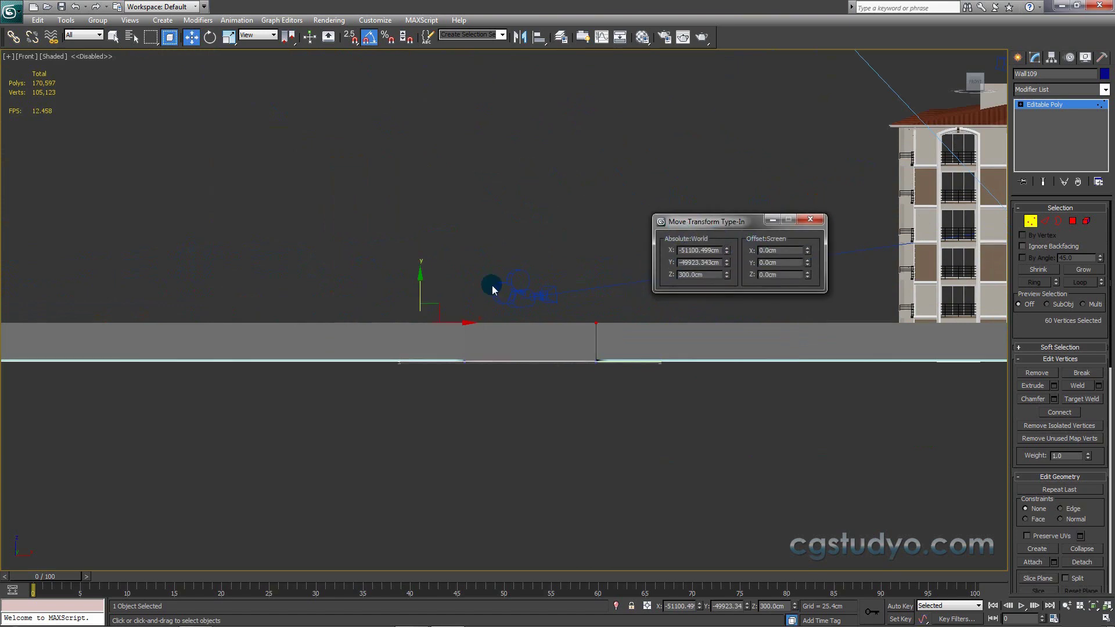
drag(705, 263, 718, 265)
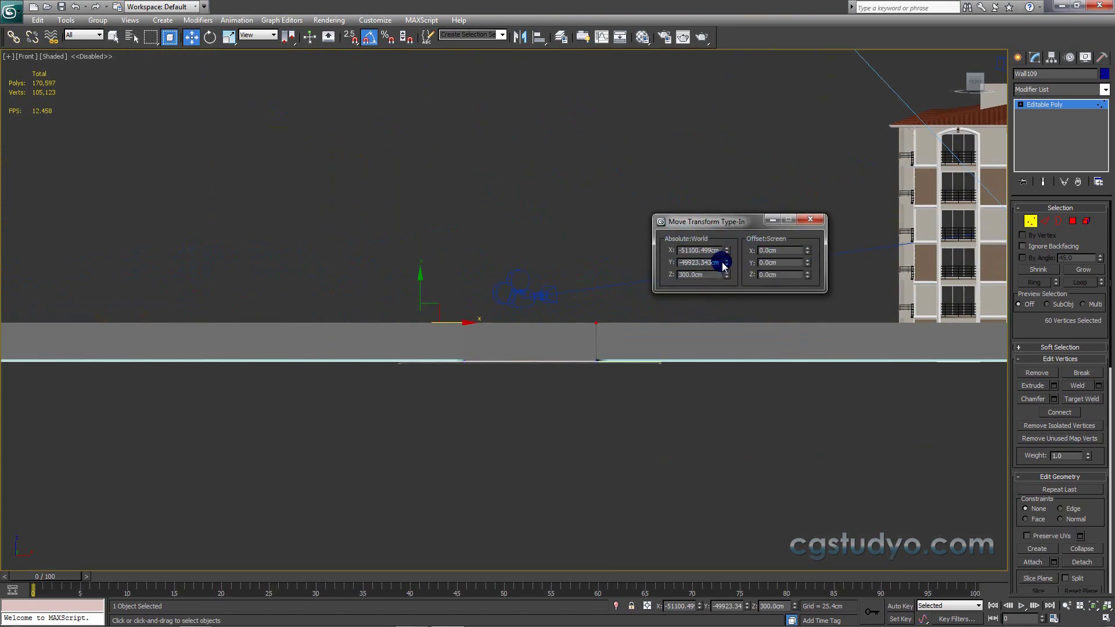
double_click(788, 262)
text(-177)
key(Return)
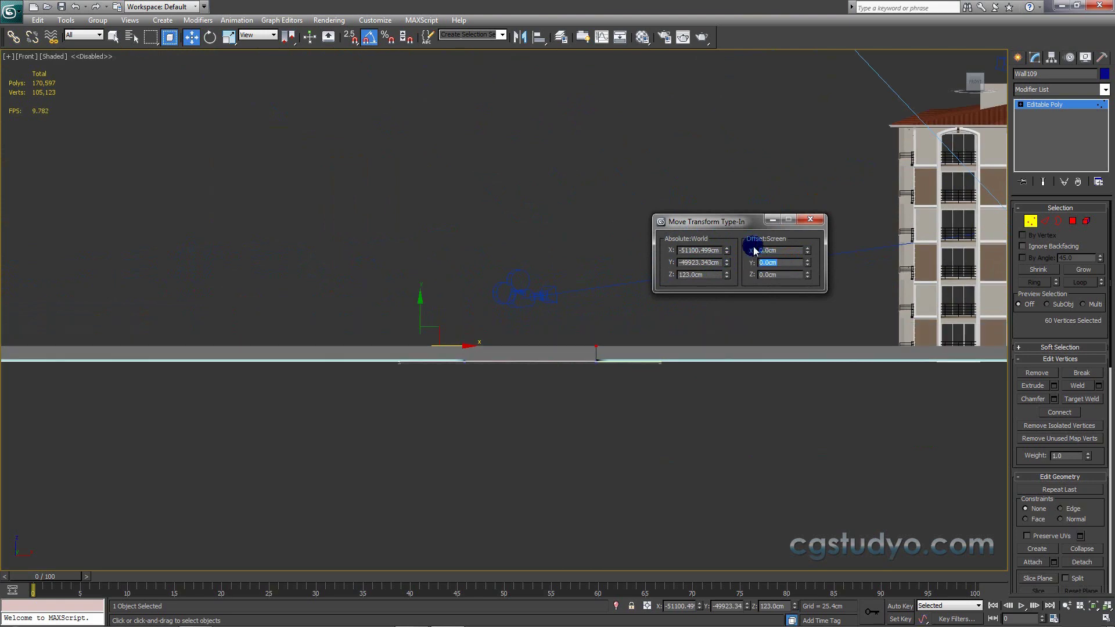
click(810, 219)
middle_drag(788, 273, 318, 350)
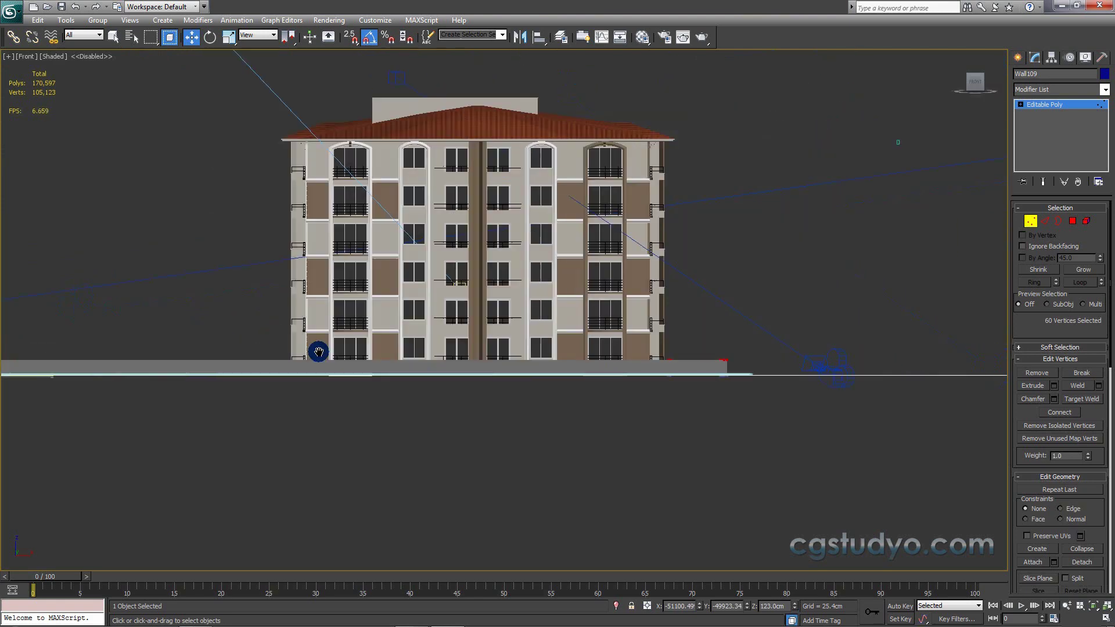
scroll(319, 351, up, 3)
scroll(529, 366, up, 5)
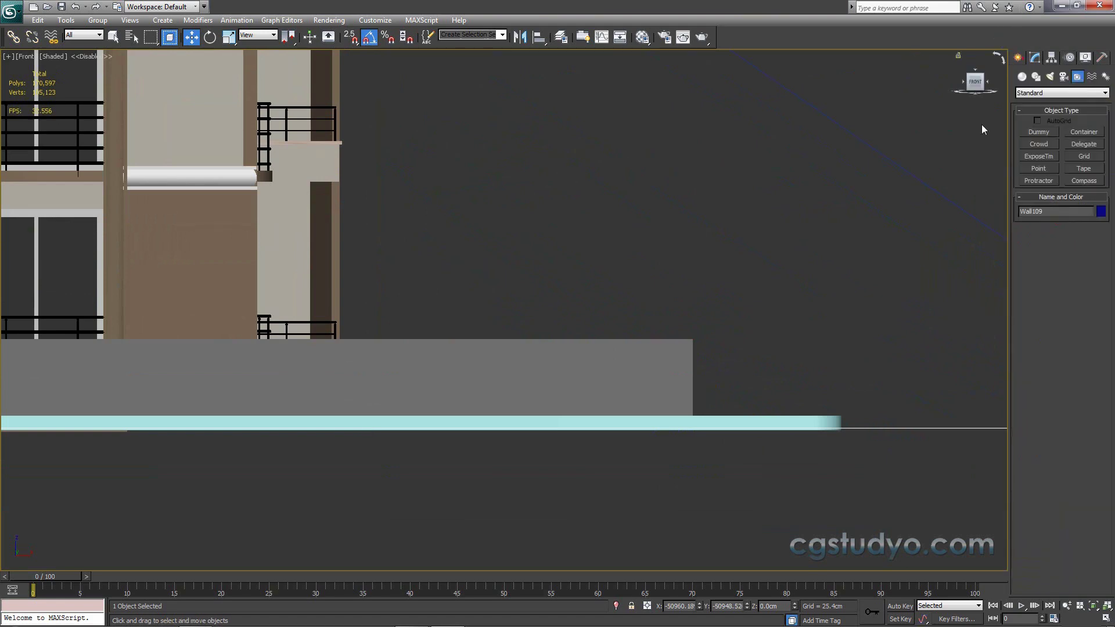
Step: Create a Tape helper from the wall block's bottom corner to its top corner, about 104.6 cm
click(1083, 170)
scroll(655, 396, up, 3)
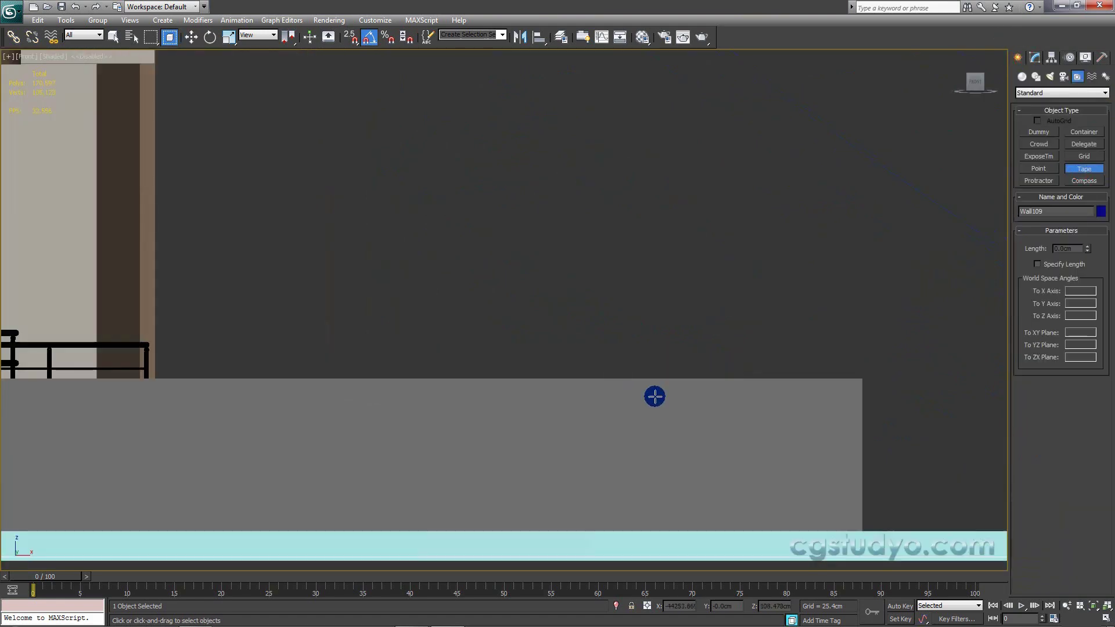
middle_drag(655, 396, 665, 394)
drag(672, 466, 678, 354)
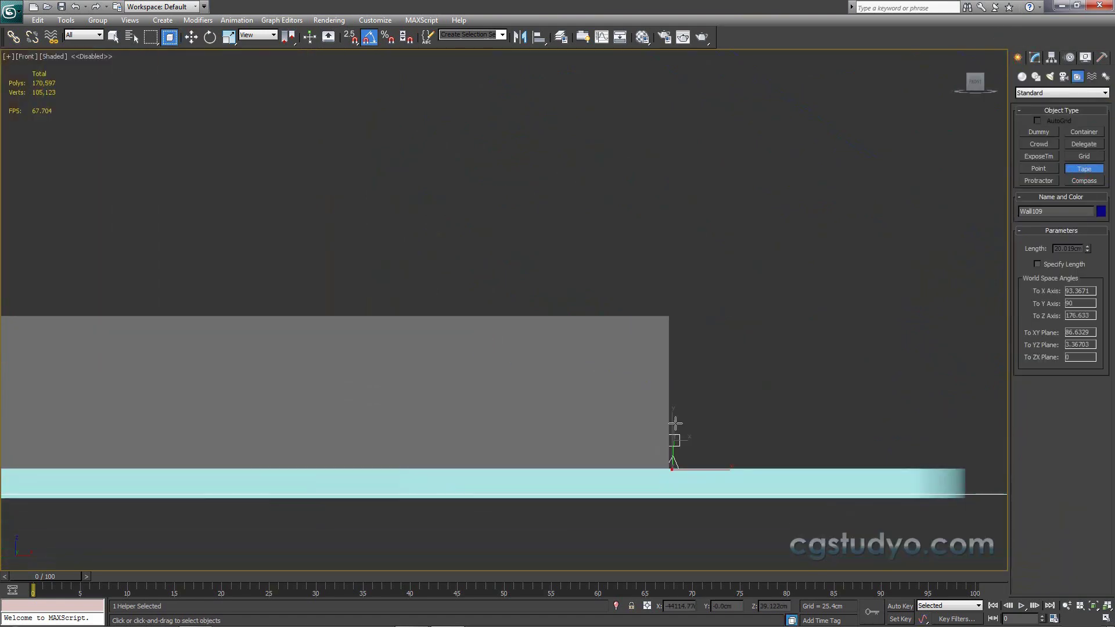
drag(671, 314, 671, 314)
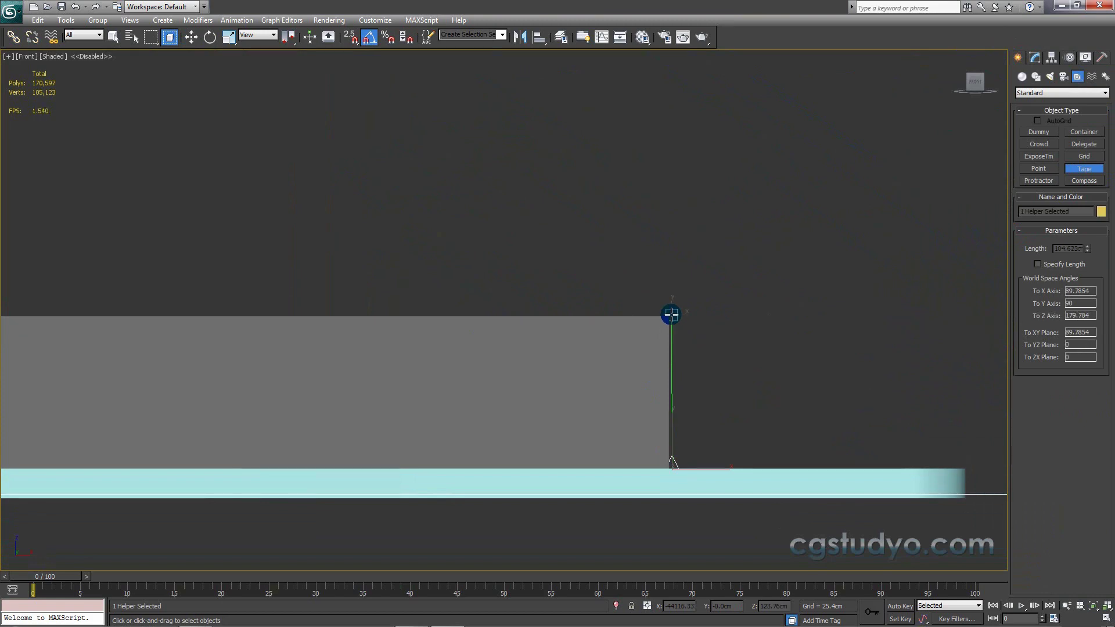
right_click(672, 319)
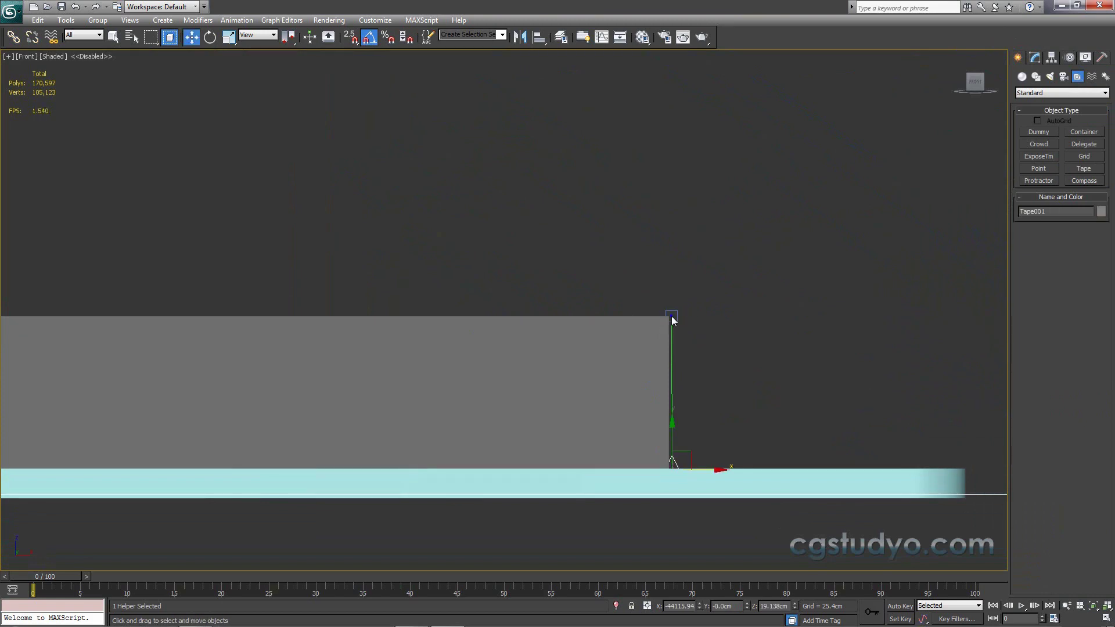
Step: Orbit around the building in perspective to inspect the lowered wall
alt+middle_drag(672, 319, 566, 398)
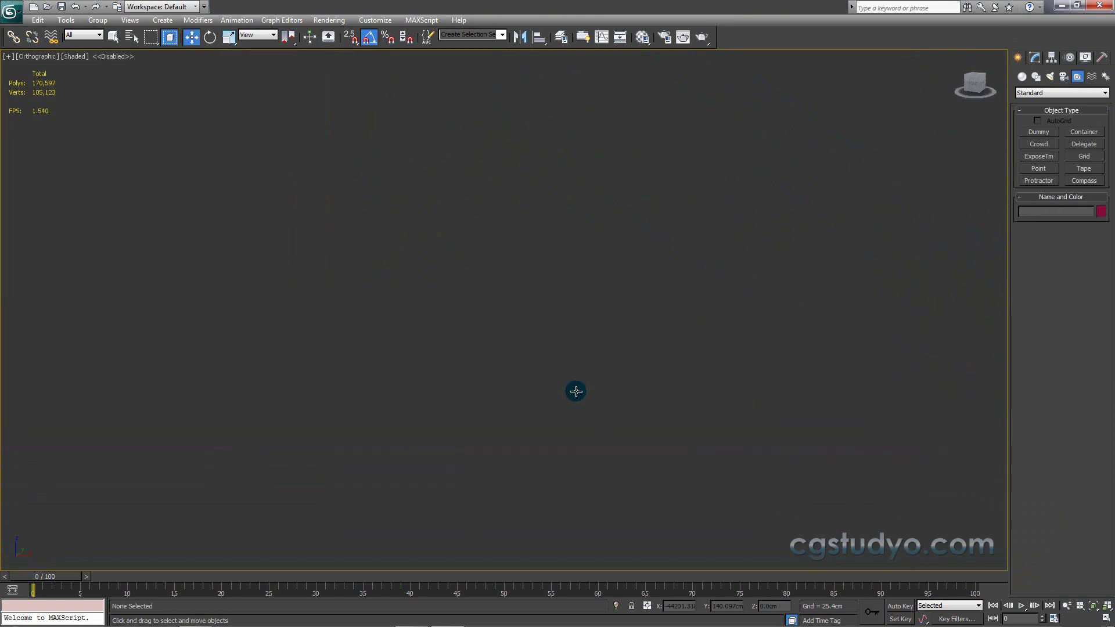
key(p)
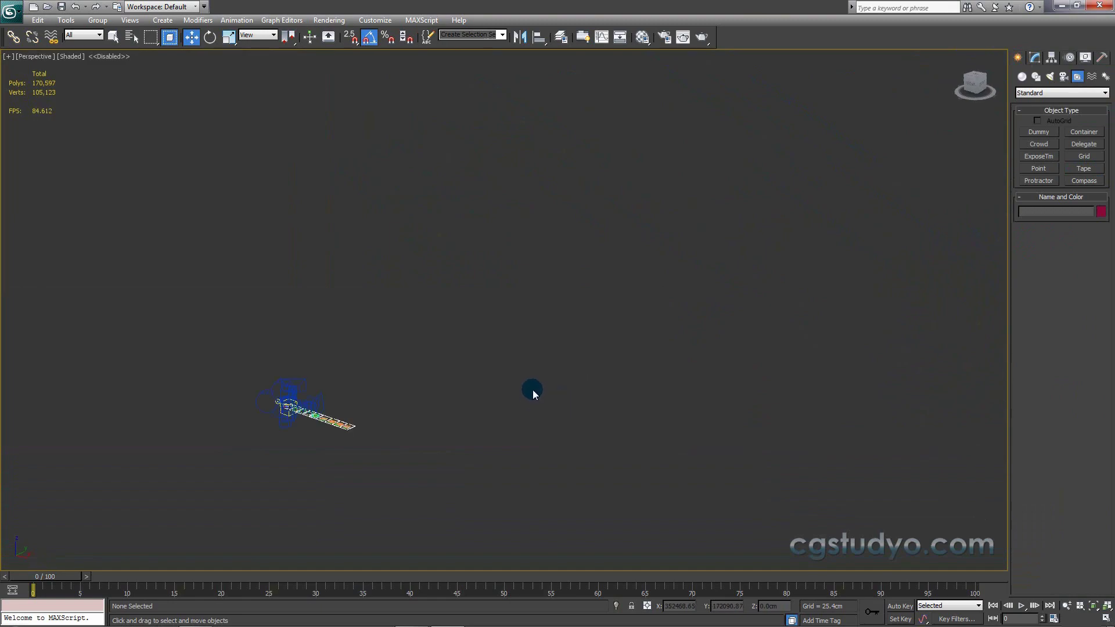
click(370, 406)
key(z)
middle_drag(544, 278, 525, 113)
scroll(562, 356, down, 5)
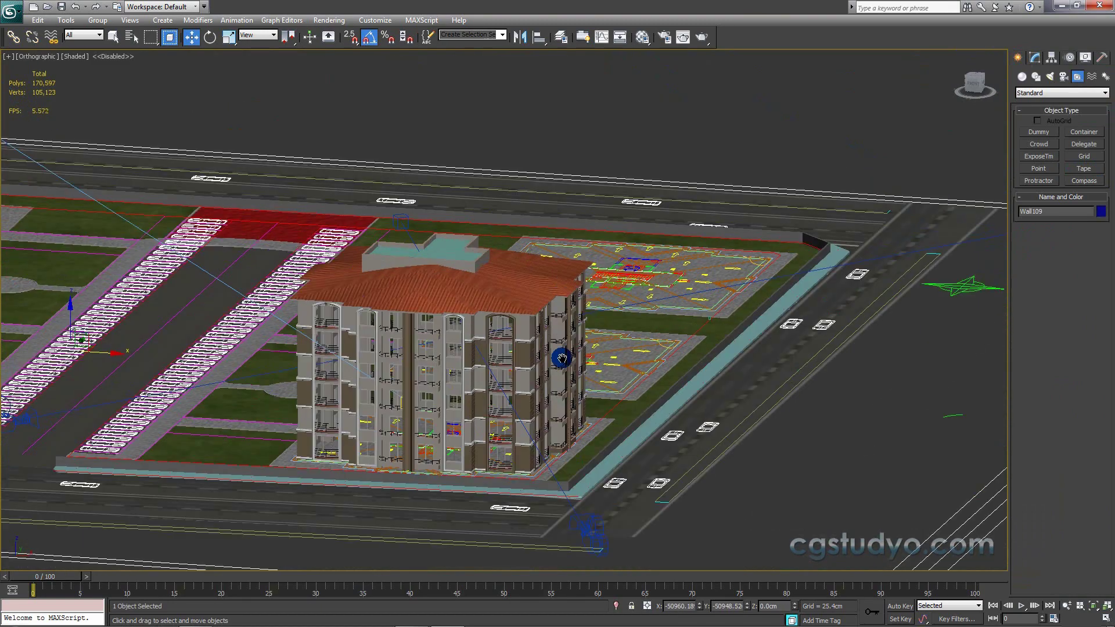
alt+middle_drag(562, 356, 537, 258)
scroll(549, 361, up, 4)
scroll(556, 378, up, 3)
scroll(555, 379, up, 2)
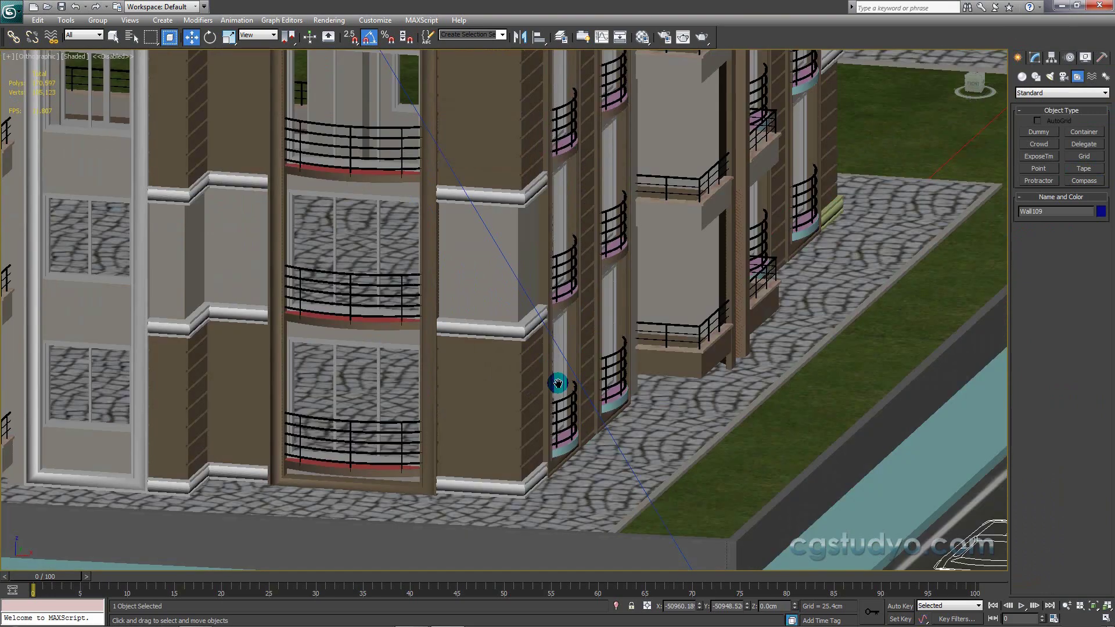
mouse_move(559, 387)
middle_down()
mouse_move(541, 299)
mouse_move(544, 309)
middle_up()
Step: Return to the Front view and pan it to frame the wall
key(f)
scroll(544, 307, down, 5)
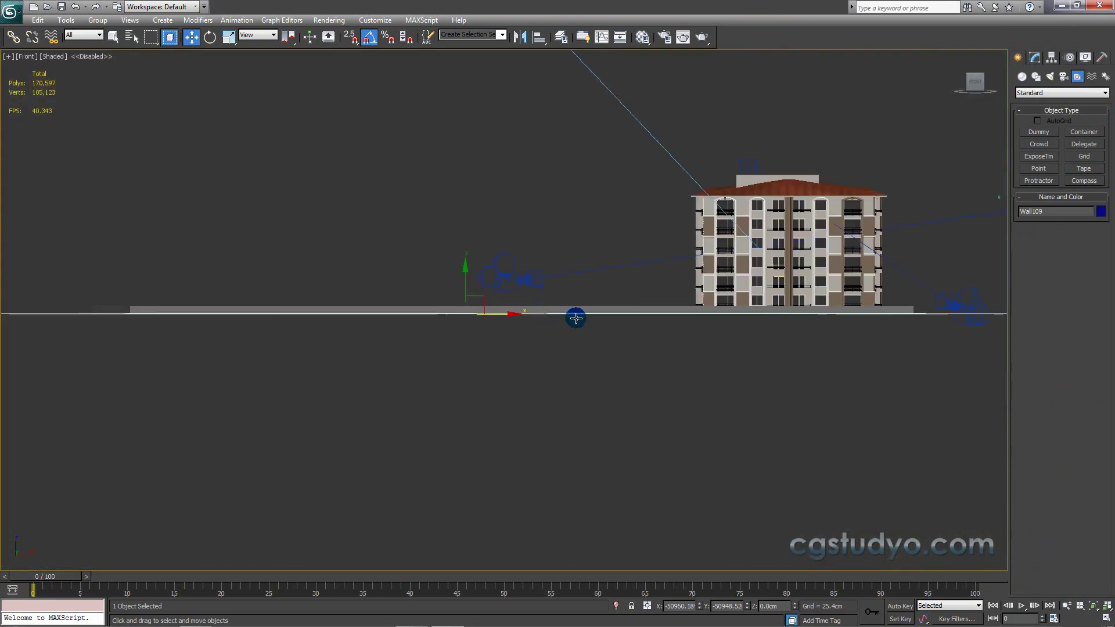
middle_drag(366, 320, 674, 343)
scroll(358, 349, up, 3)
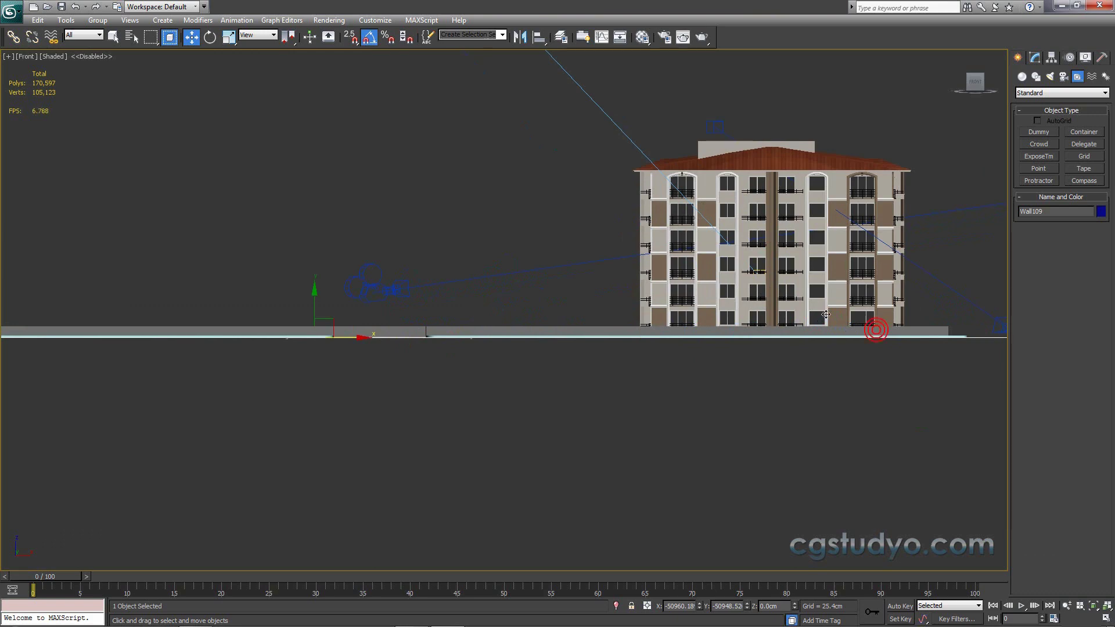
mouse_move(399, 294)
middle_down()
mouse_move(507, 277)
mouse_move(241, 256)
middle_up()
Step: Select Wall109's top vertices and raise them 50 cm, to a height of 173 cm
scroll(242, 256, down, 2)
click(1035, 57)
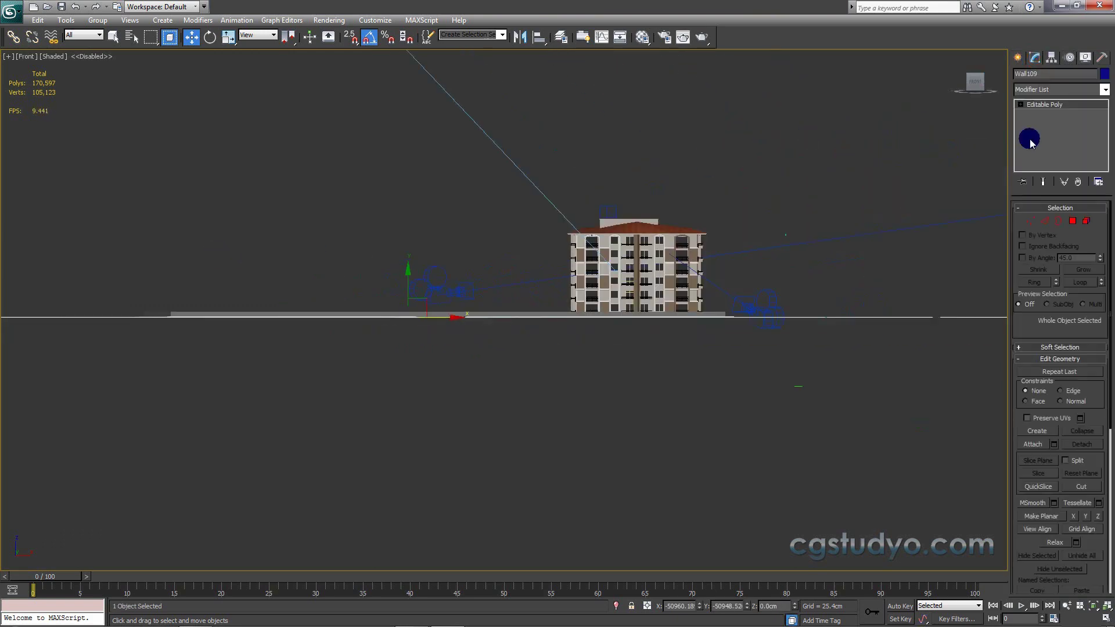
click(1030, 221)
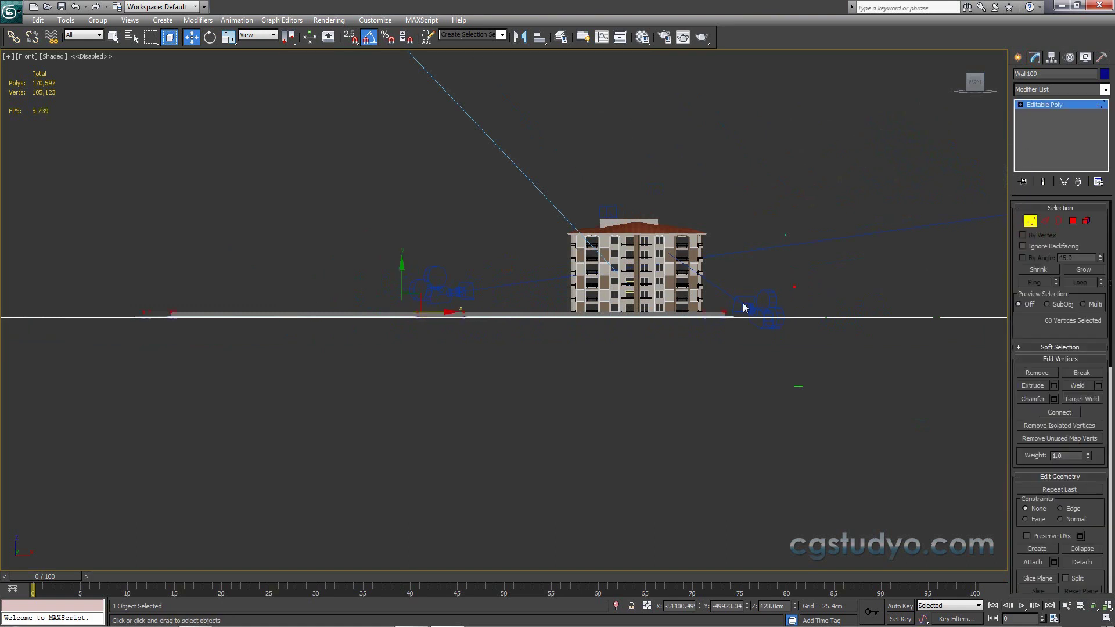
drag(794, 287, 187, 328)
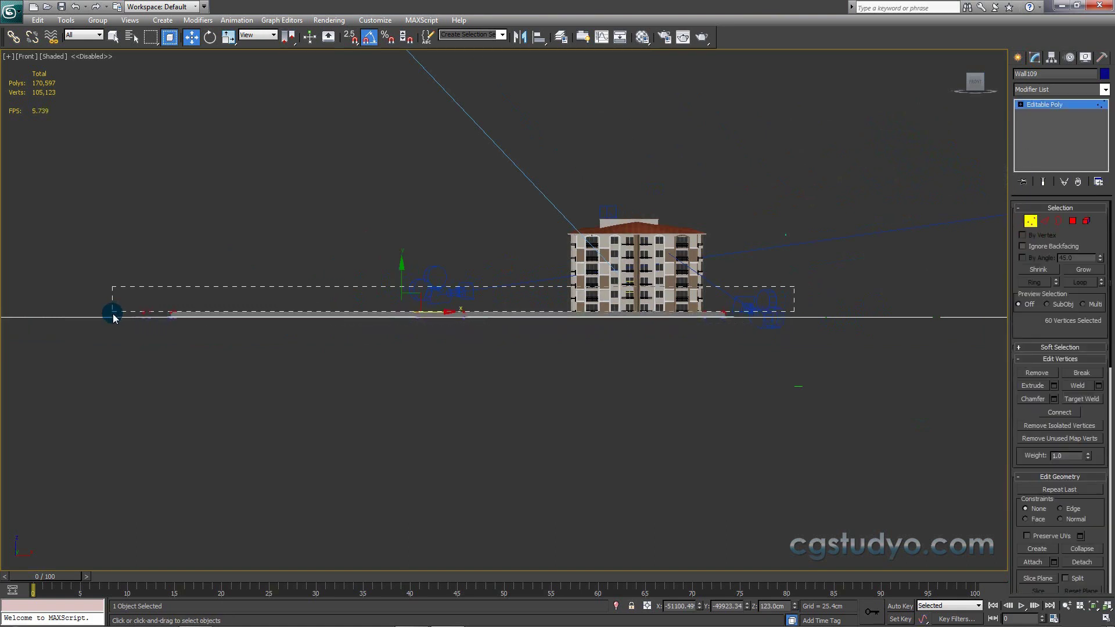
right_click(192, 47)
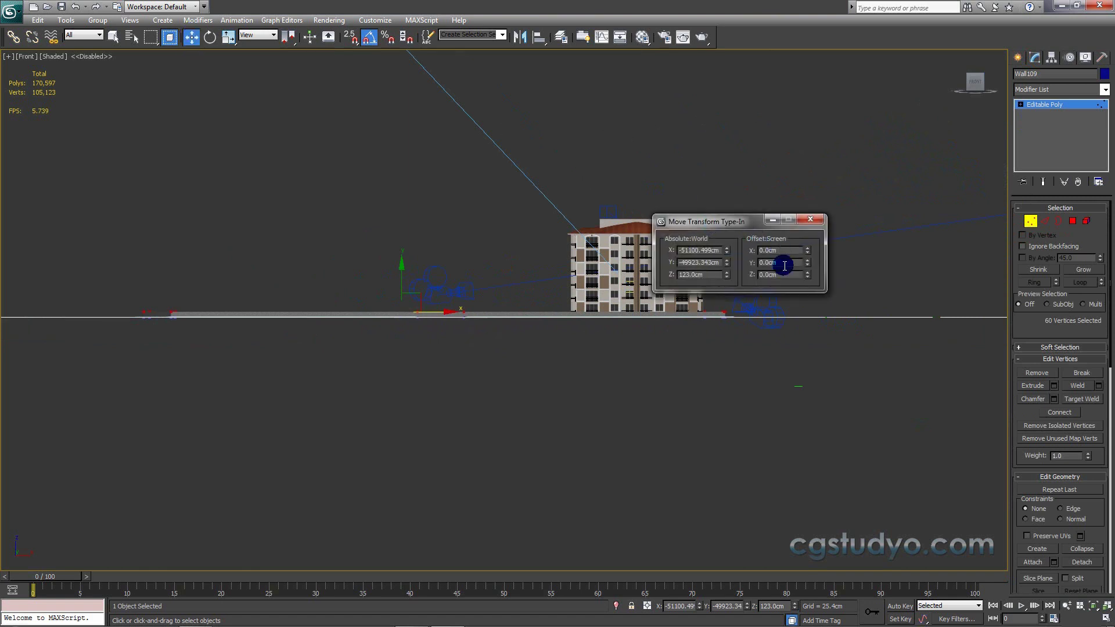
key(Return)
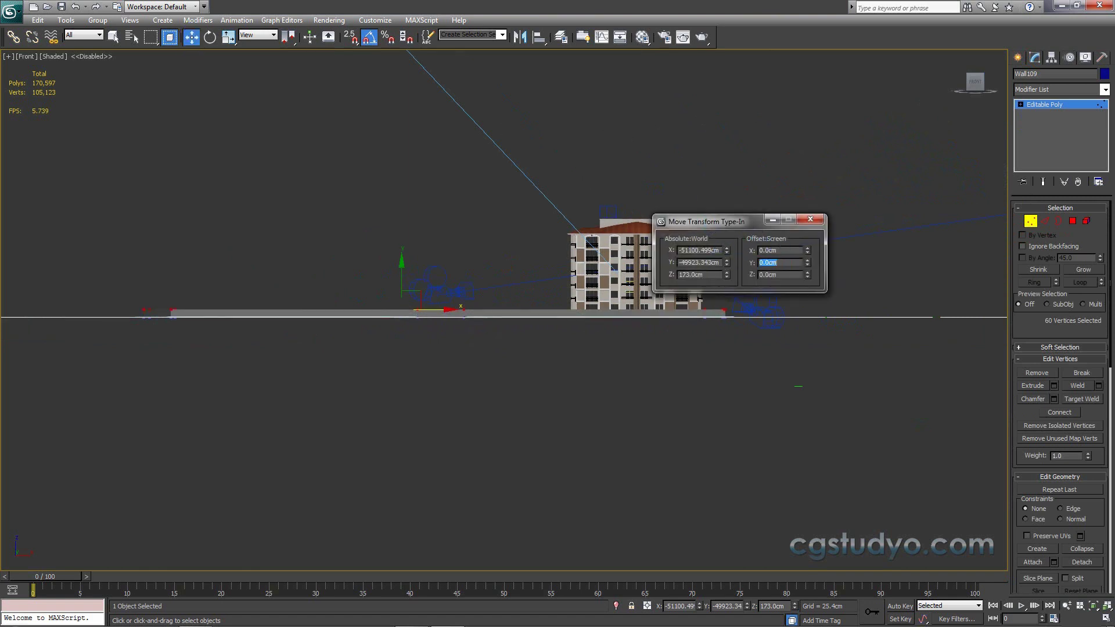
click(816, 220)
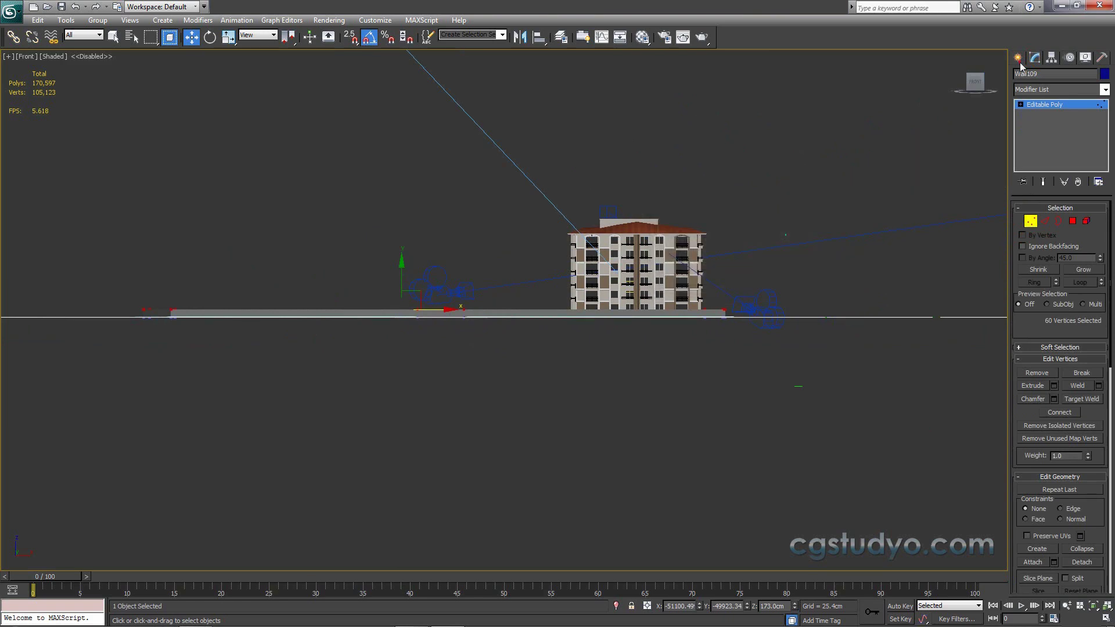
click(1019, 61)
Step: Assign stone Material #19 (duvartasdiffuse.jpg) to Wall109 from the Material Editor
key(p)
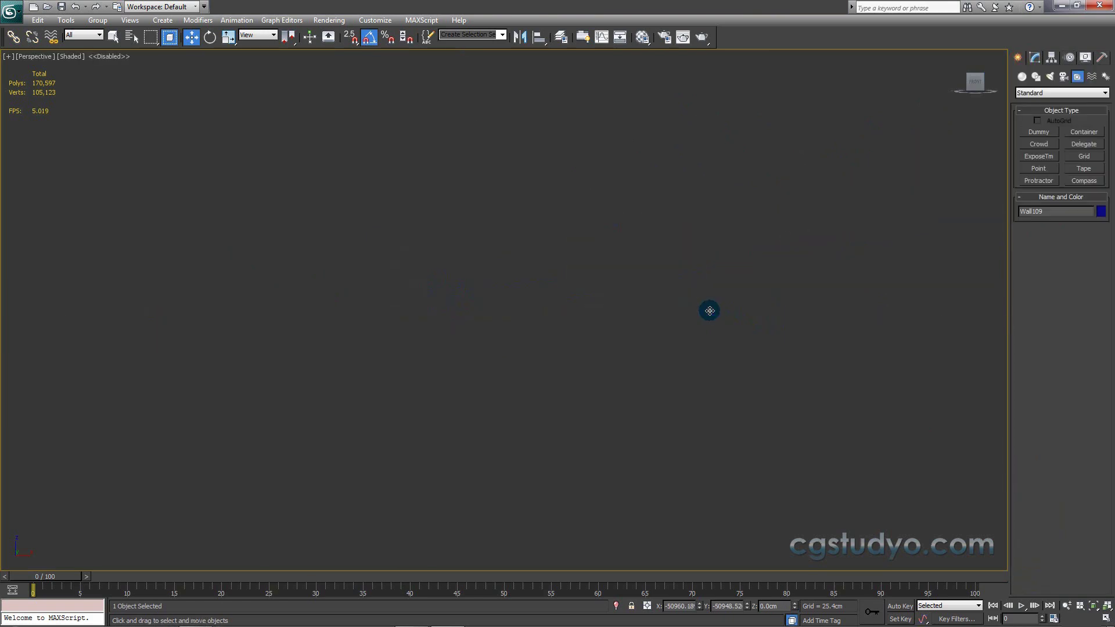
mouse_move(578, 423)
alt+middle_down()
mouse_move(549, 442)
mouse_move(377, 400)
mouse_move(527, 376)
alt+middle_up()
scroll(580, 443, up, 2)
scroll(498, 435, up, 2)
scroll(527, 376, up, 3)
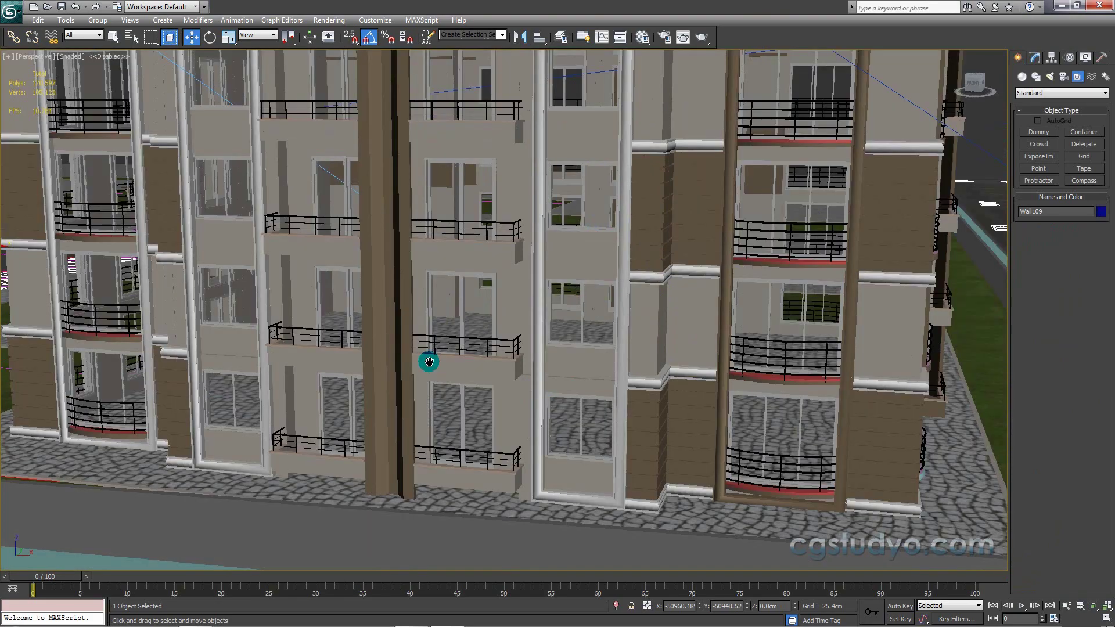
scroll(427, 360, up, 3)
key(m)
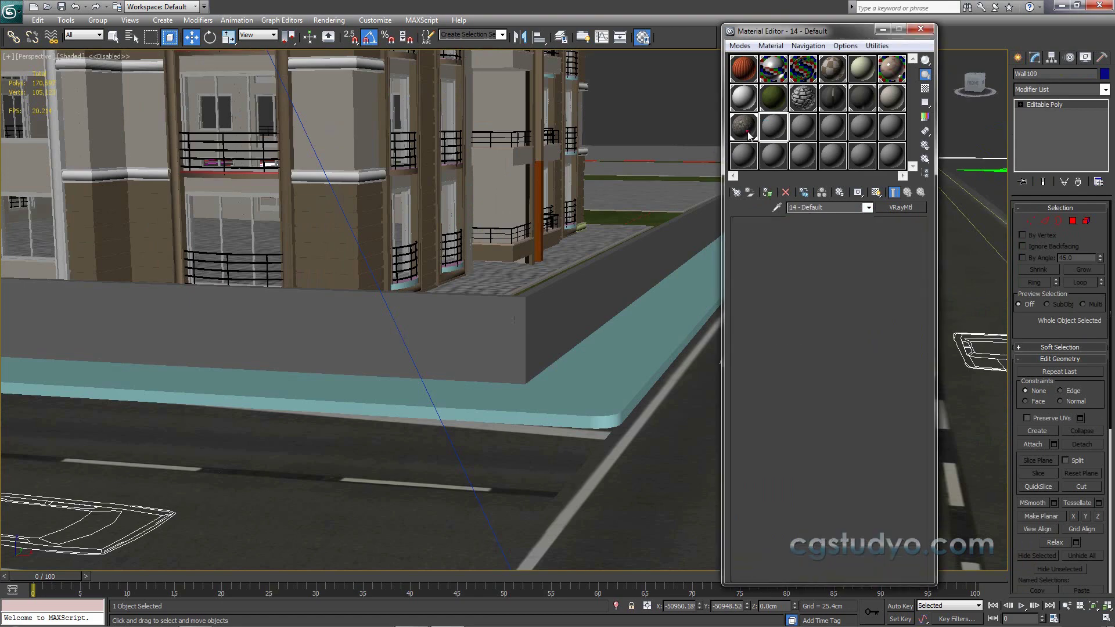
click(877, 193)
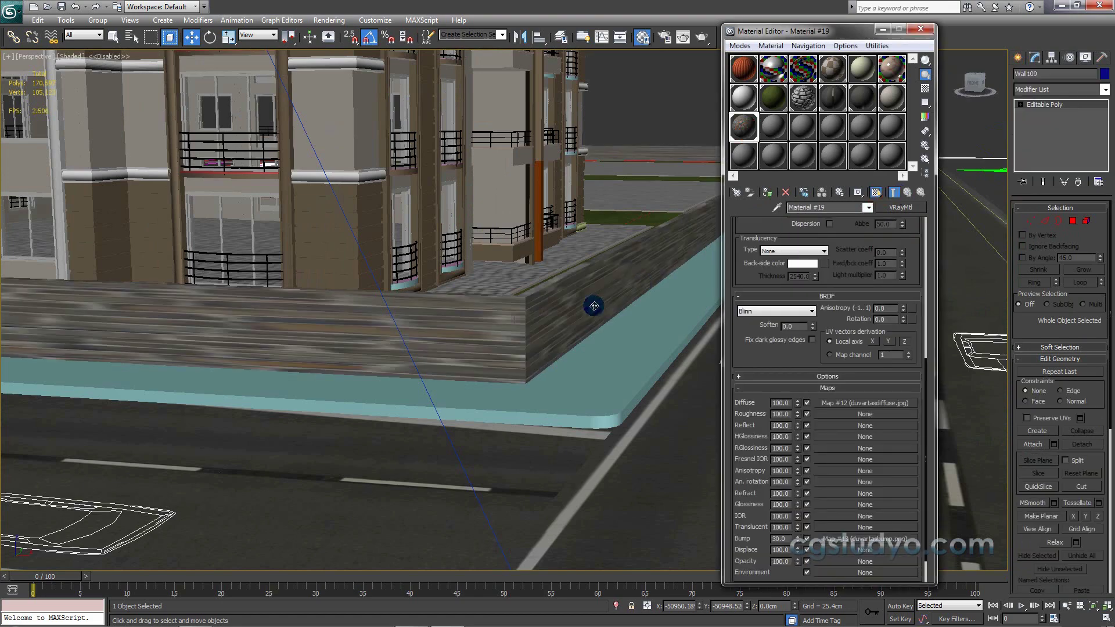
click(920, 29)
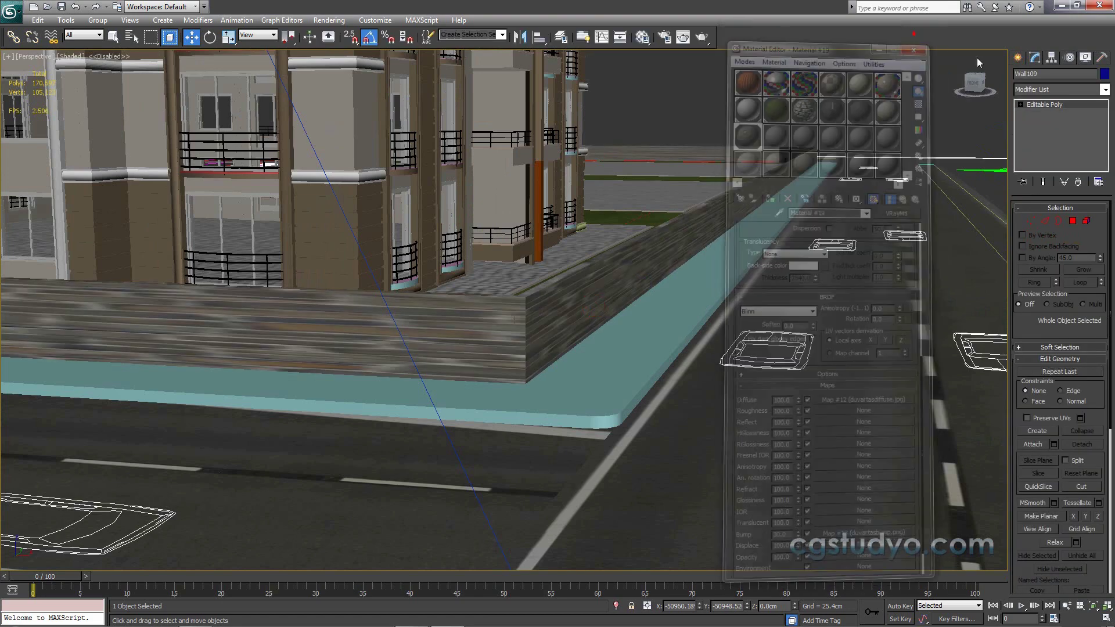
Step: Add a UVW Map modifier to Wall109 with Box mapping
click(1104, 90)
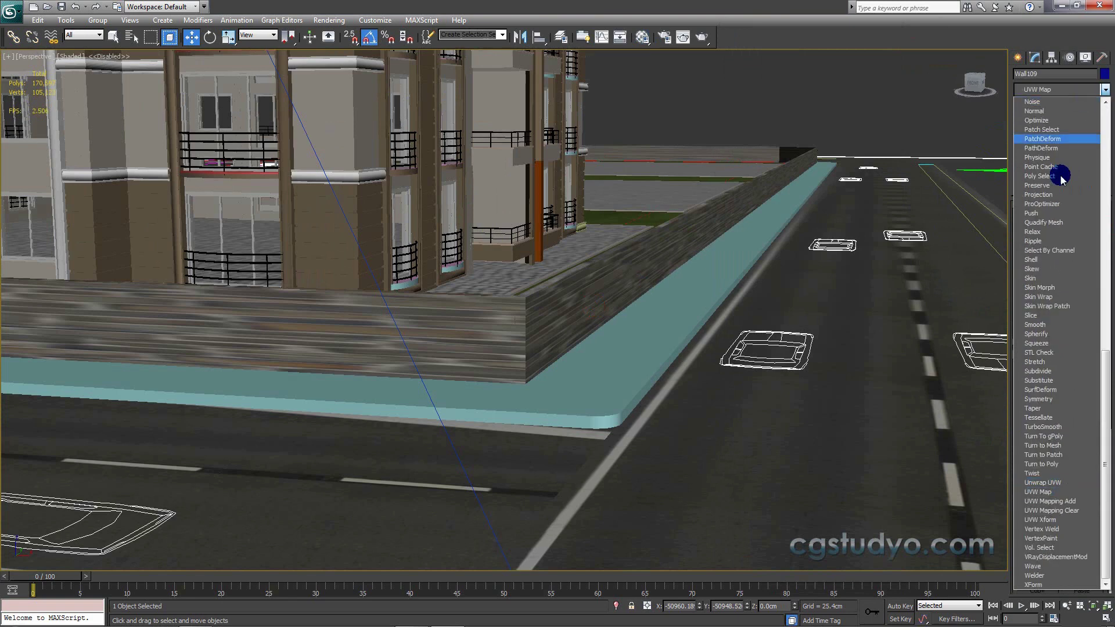
click(1039, 491)
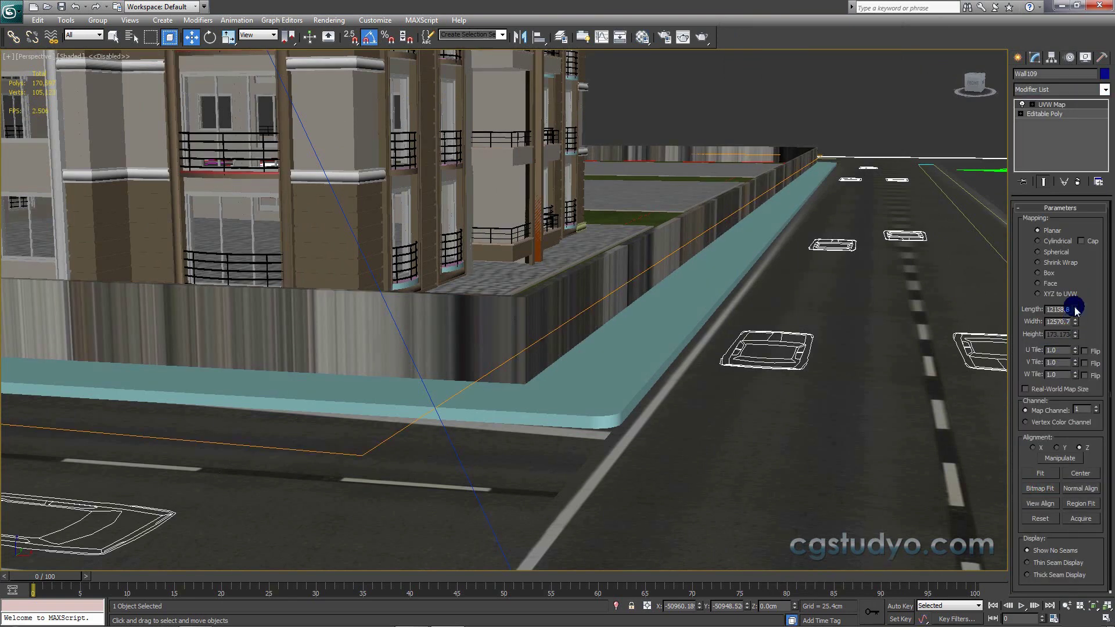
click(1038, 272)
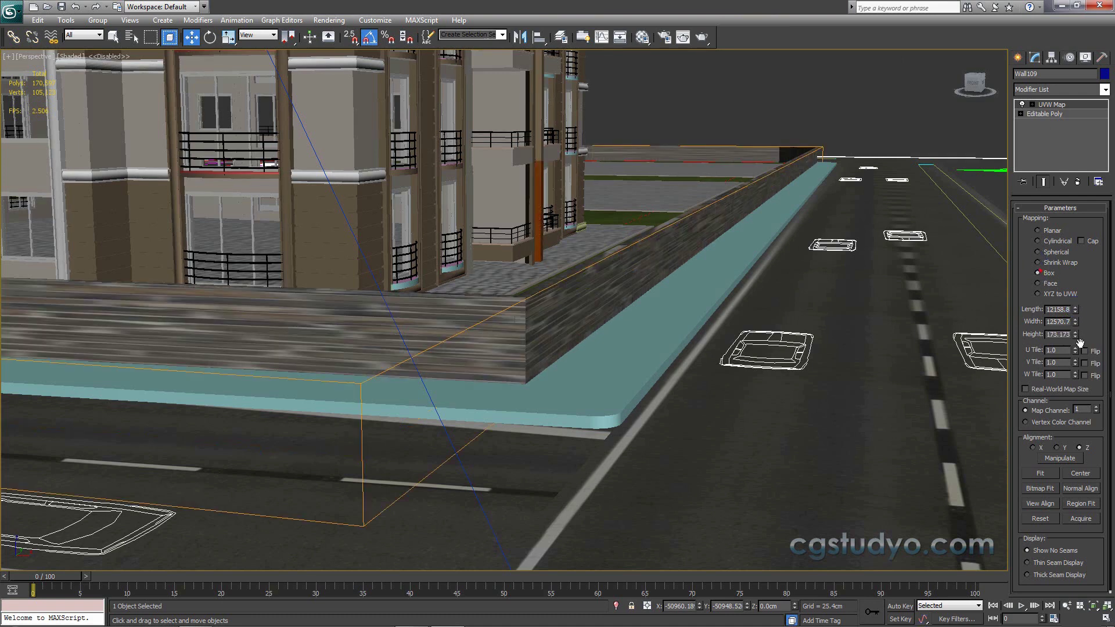
mouse_move(1076, 354)
mouse_down()
mouse_move(1070, 284)
mouse_move(1035, 209)
mouse_up()
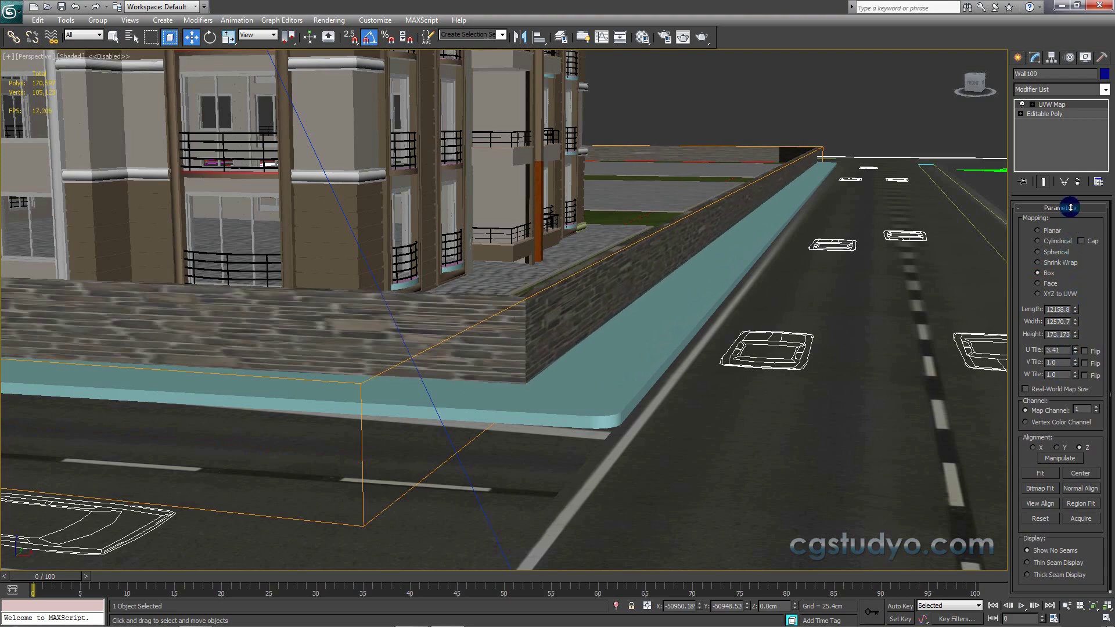
Step: Set the UVW Map U Tile to 6.08 while checking the stone size on the wall
scroll(754, 328, down, 3)
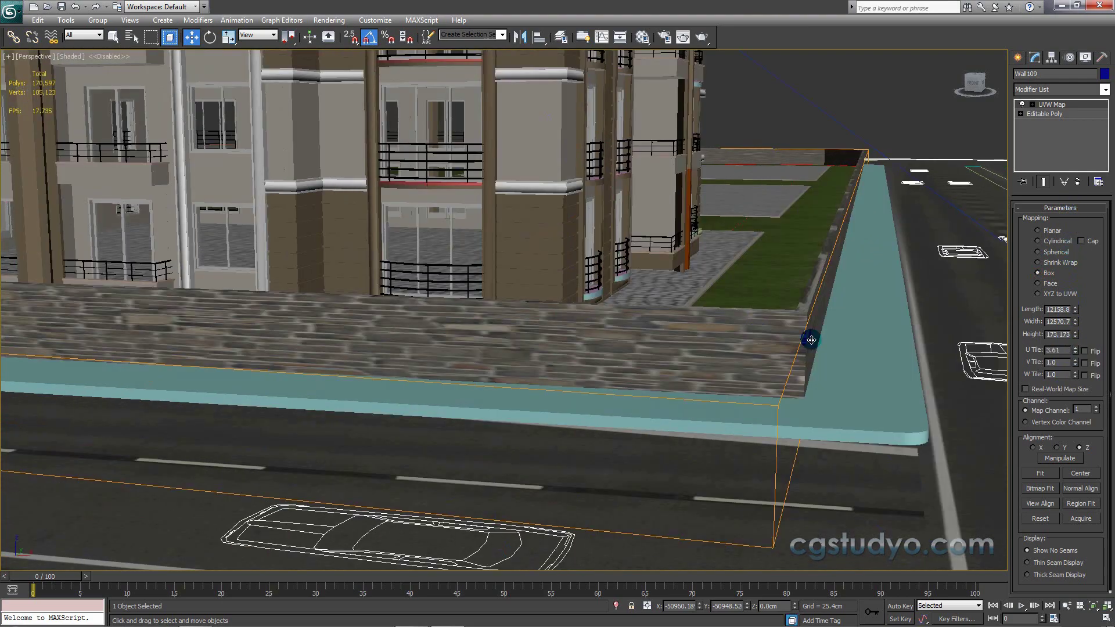
mouse_move(809, 338)
alt+middle_down()
mouse_move(764, 319)
mouse_move(721, 323)
mouse_move(781, 324)
alt+middle_up()
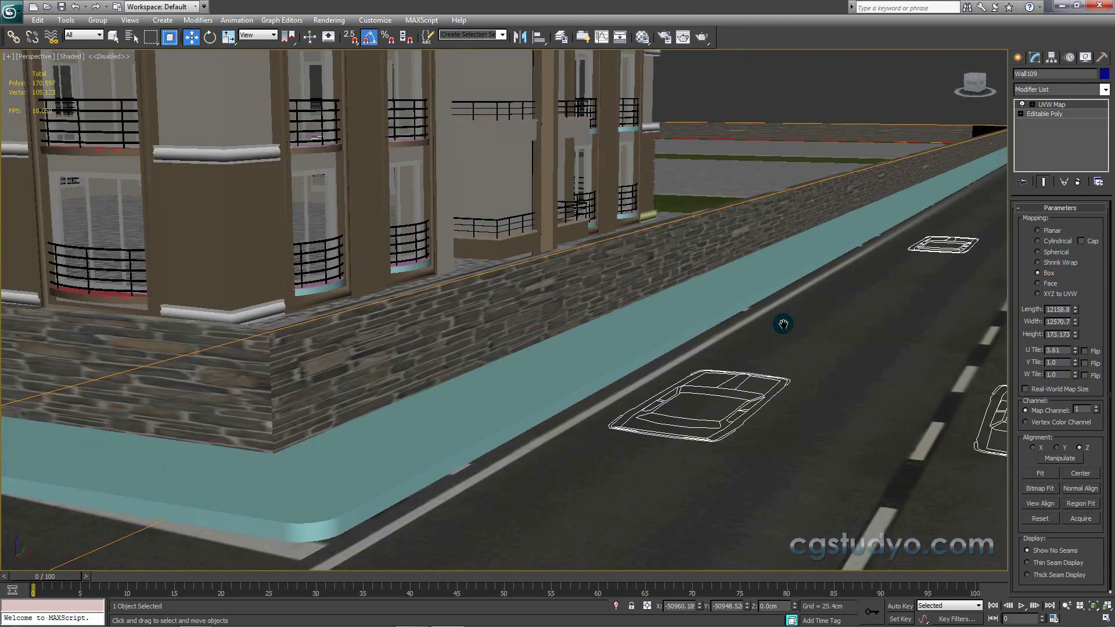
scroll(782, 323, up, 2)
scroll(992, 325, up, 2)
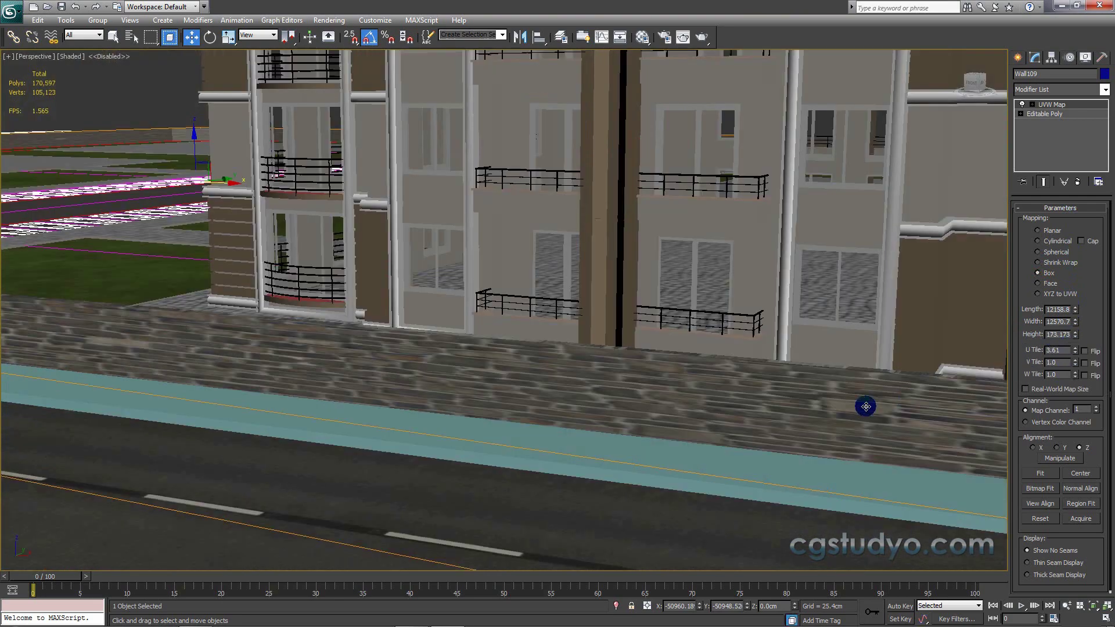
middle_drag(864, 405, 598, 380)
scroll(679, 385, up, 2)
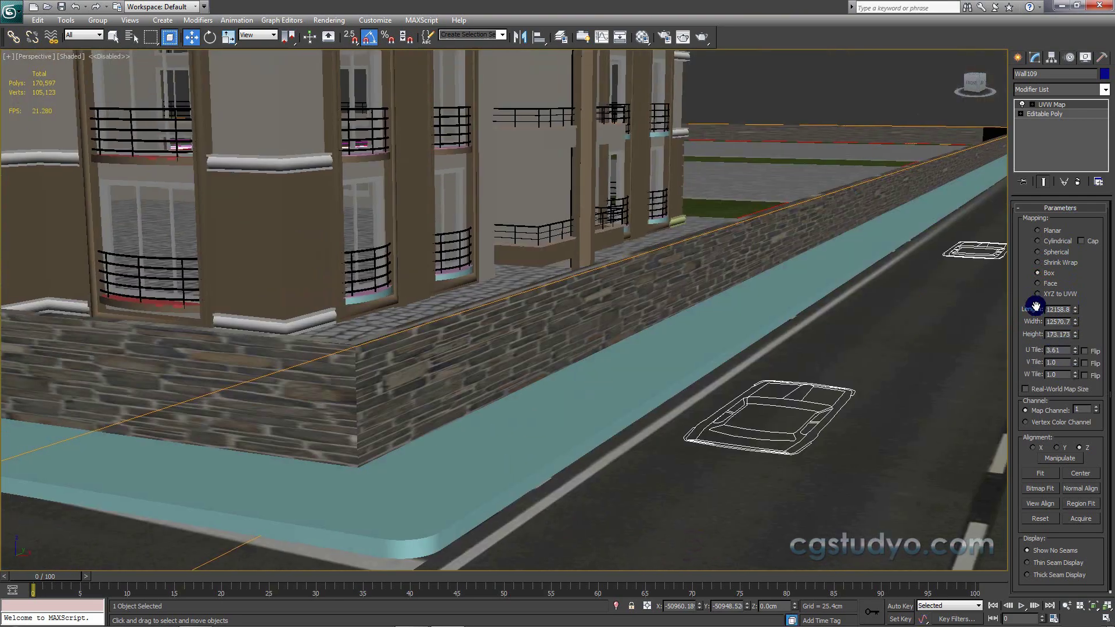
drag(1076, 351, 845, 234)
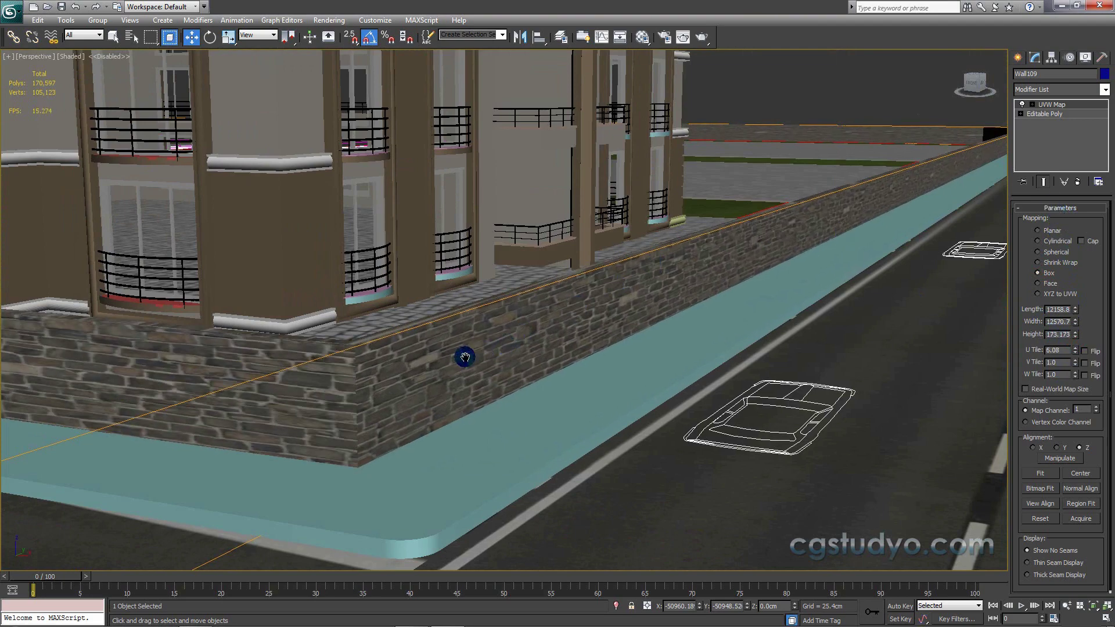
scroll(465, 353, up, 3)
scroll(467, 353, up, 2)
mouse_move(468, 353)
alt+middle_down()
mouse_move(587, 341)
mouse_move(508, 340)
alt+middle_up()
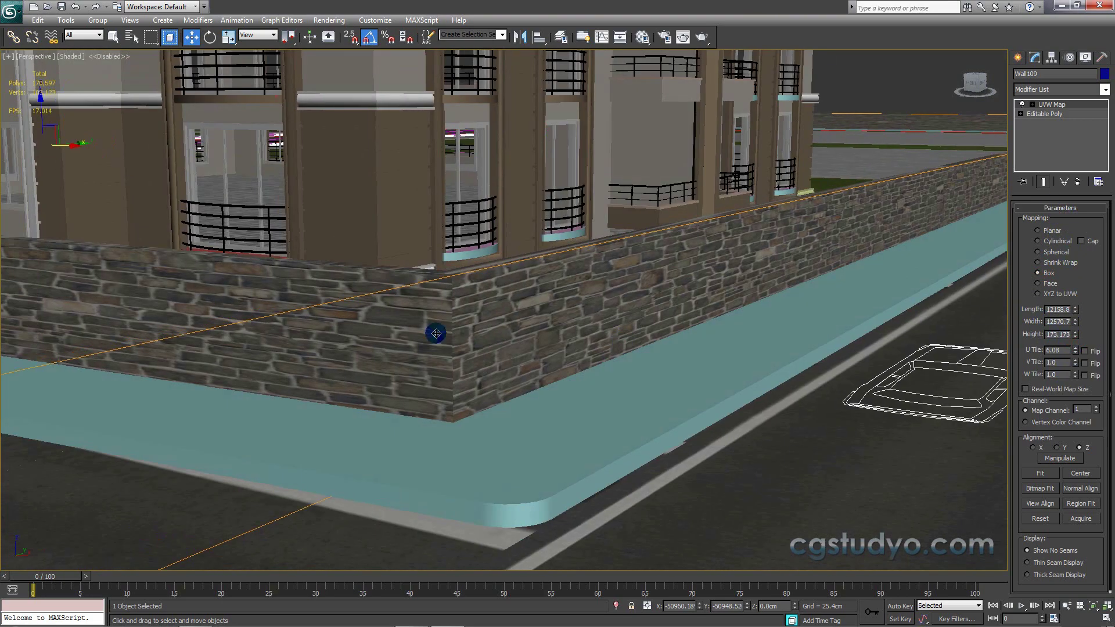
Step: Look through Camera001 with safe frame on and reframe the camera on the building
scroll(602, 411, down, 2)
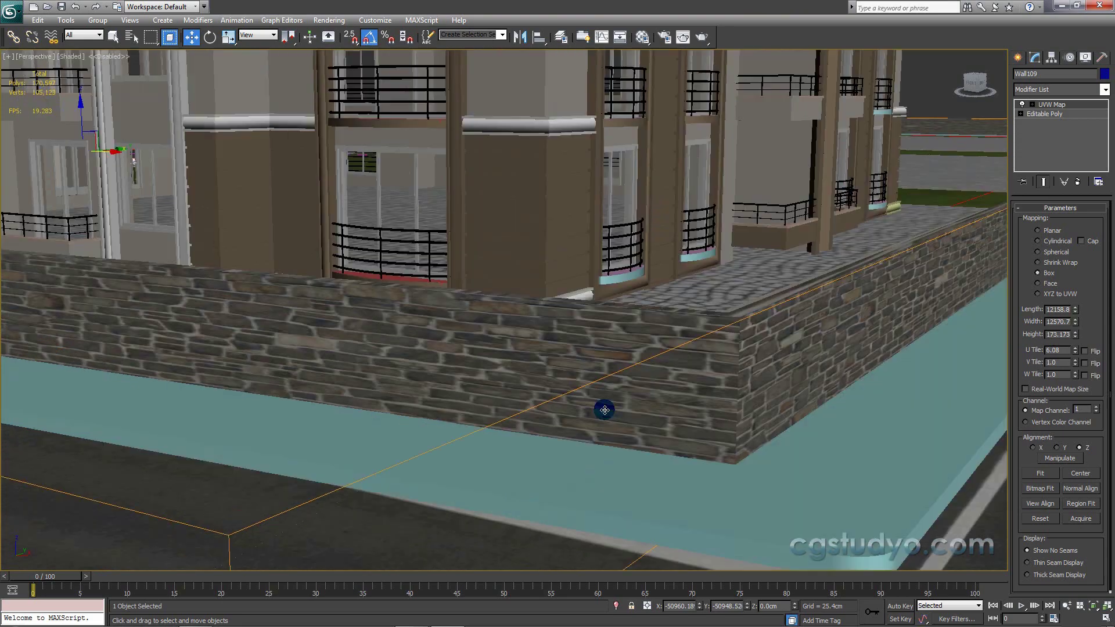
scroll(602, 411, down, 4)
key(c)
double_click(519, 238)
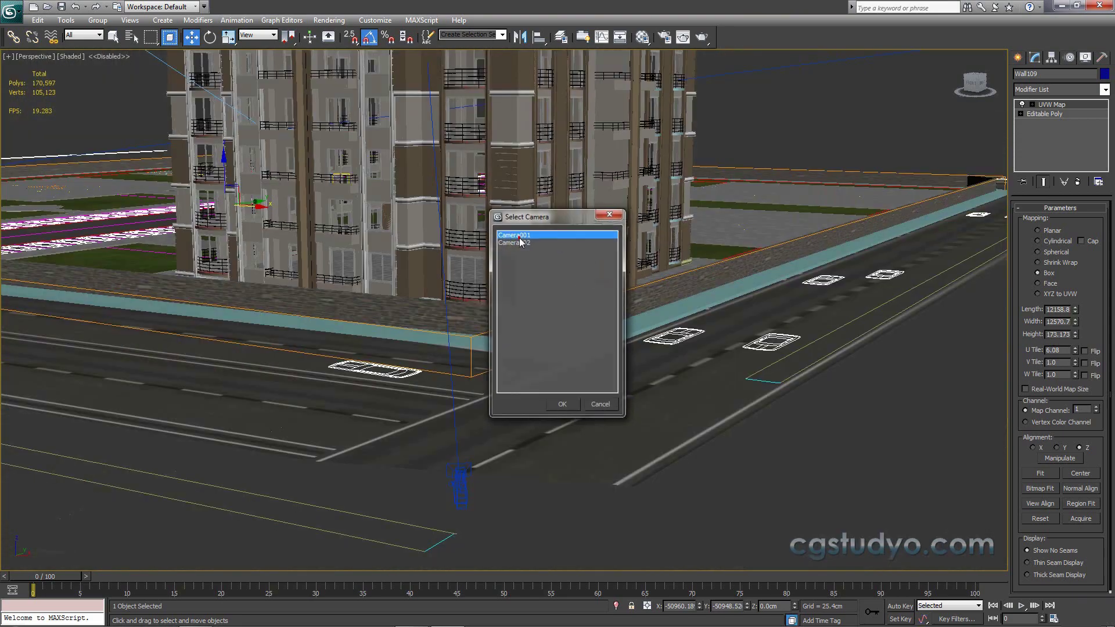
key(shift+f)
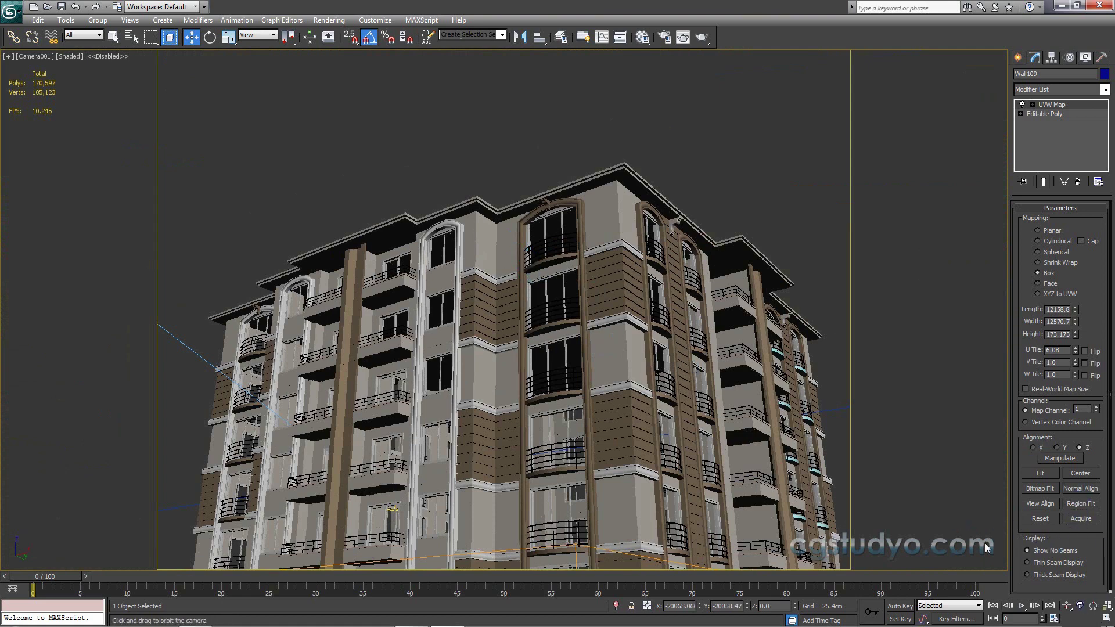
mouse_move(593, 445)
mouse_down()
mouse_move(622, 443)
mouse_move(610, 437)
mouse_up()
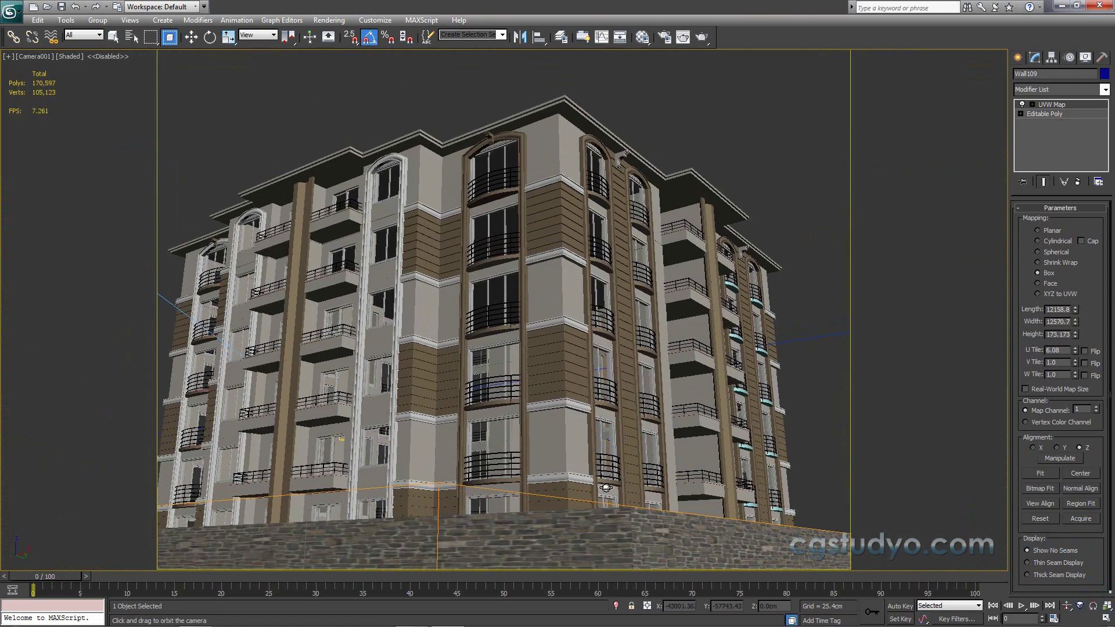
mouse_move(606, 487)
mouse_down()
mouse_move(618, 455)
mouse_move(626, 458)
mouse_up()
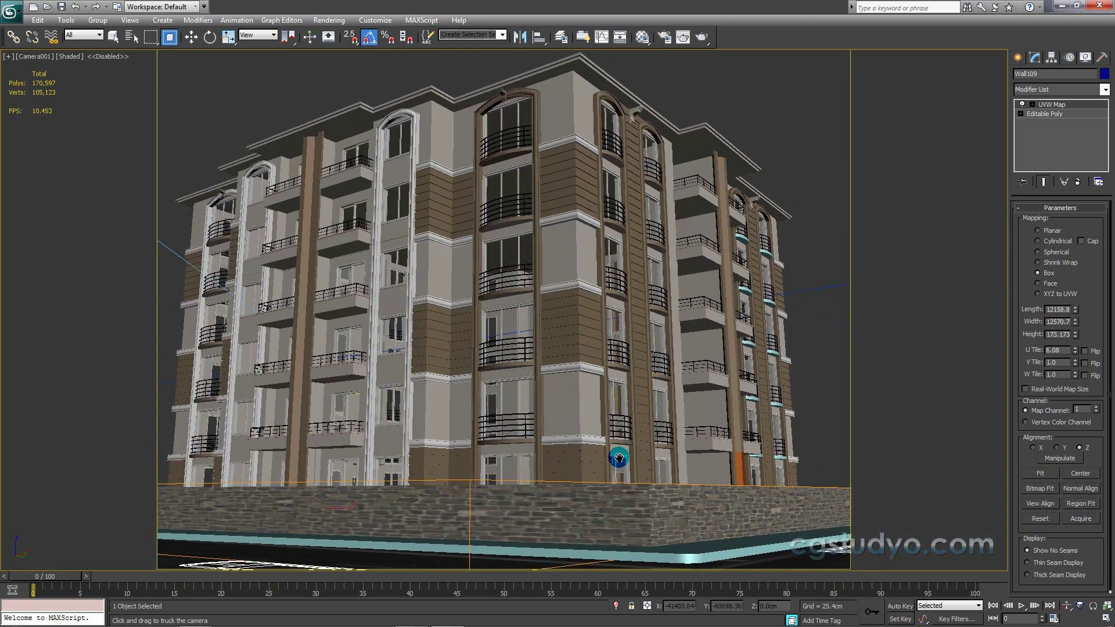
click(1018, 57)
click(191, 37)
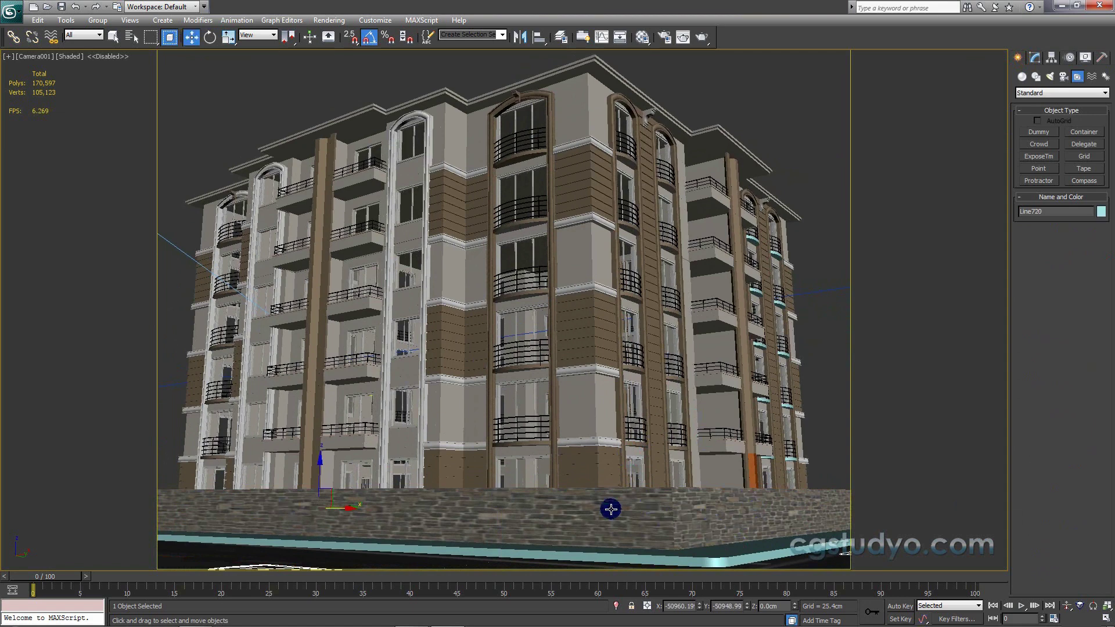
Step: Freeze the selected line object and start a V-Ray render of the camera view
right_click(736, 556)
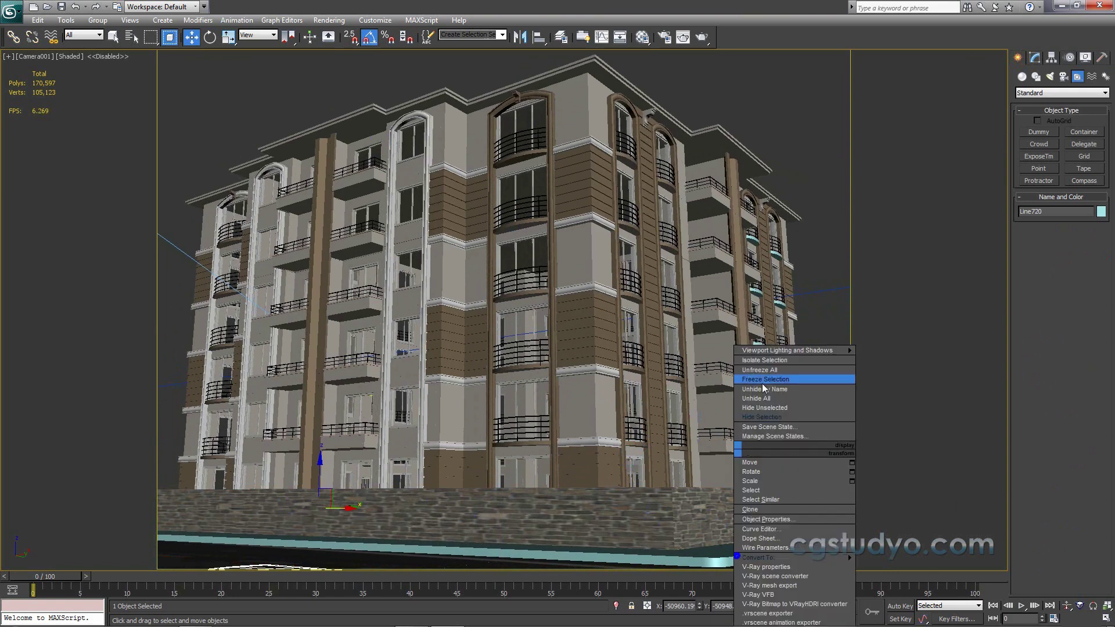
click(798, 413)
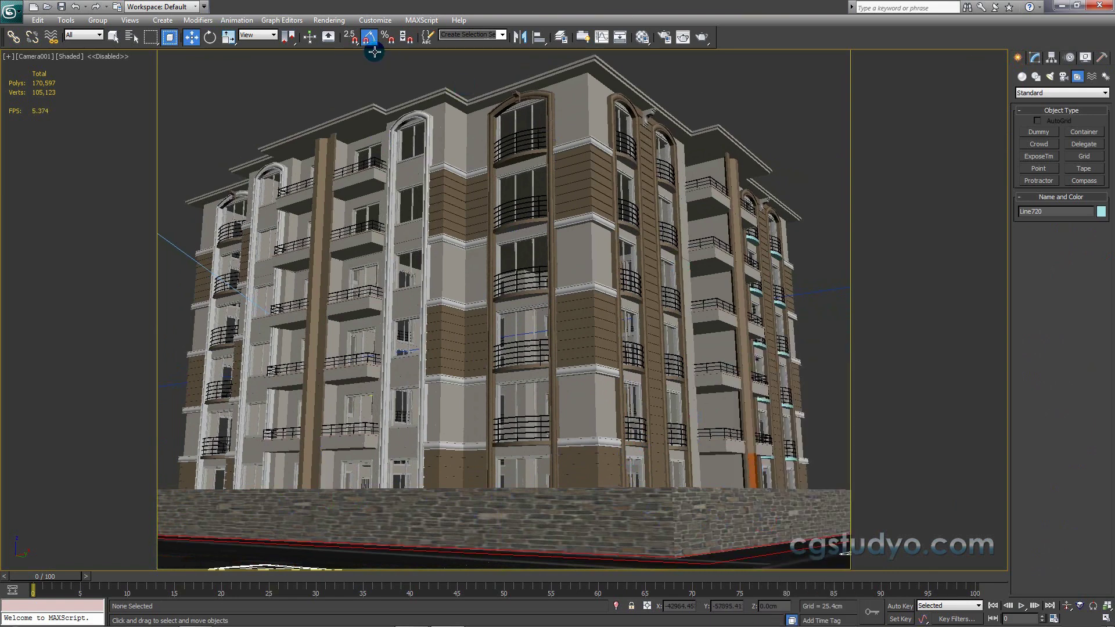
click(334, 20)
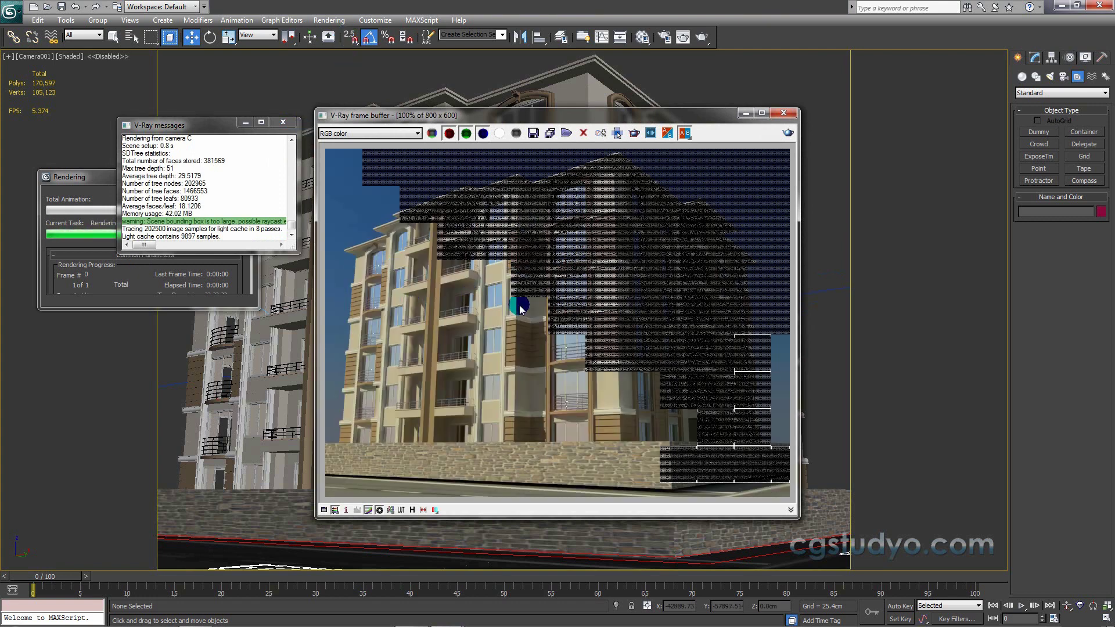
click(374, 339)
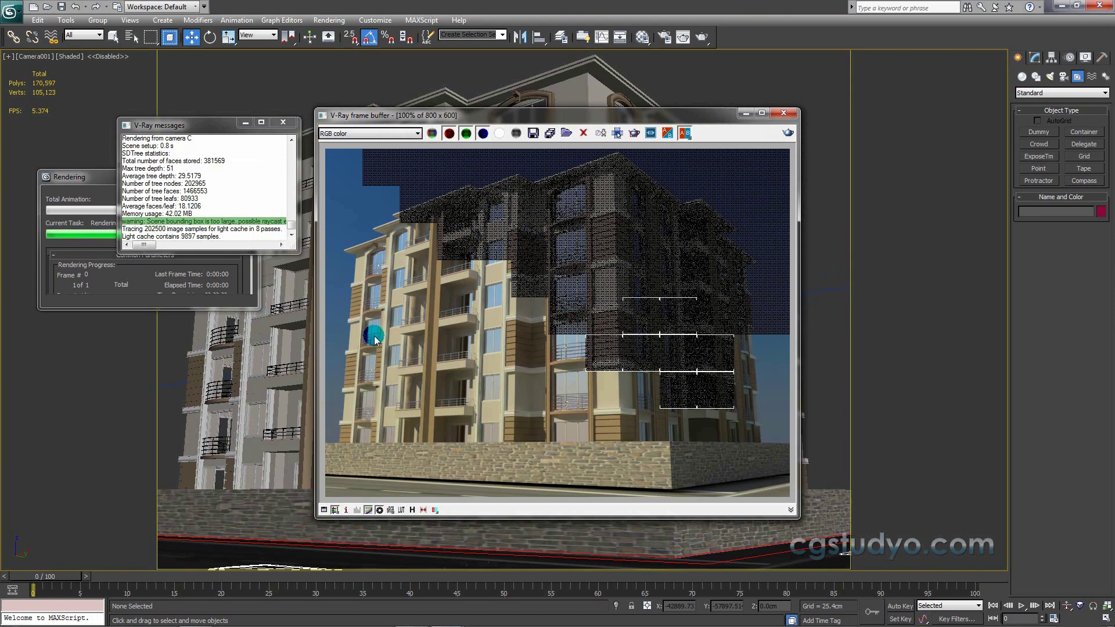
Step: Zoom around the rendered image to inspect the stone wall, then close the V-Ray log
scroll(453, 326, up, 1)
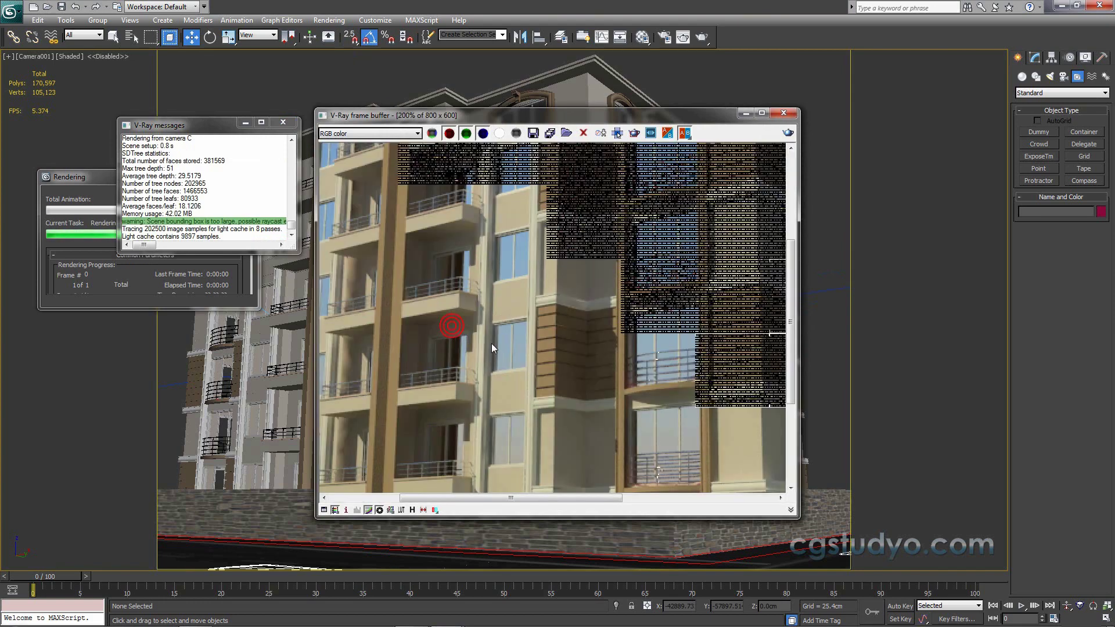
click(499, 345)
scroll(515, 336, up, 1)
scroll(516, 335, down, 1)
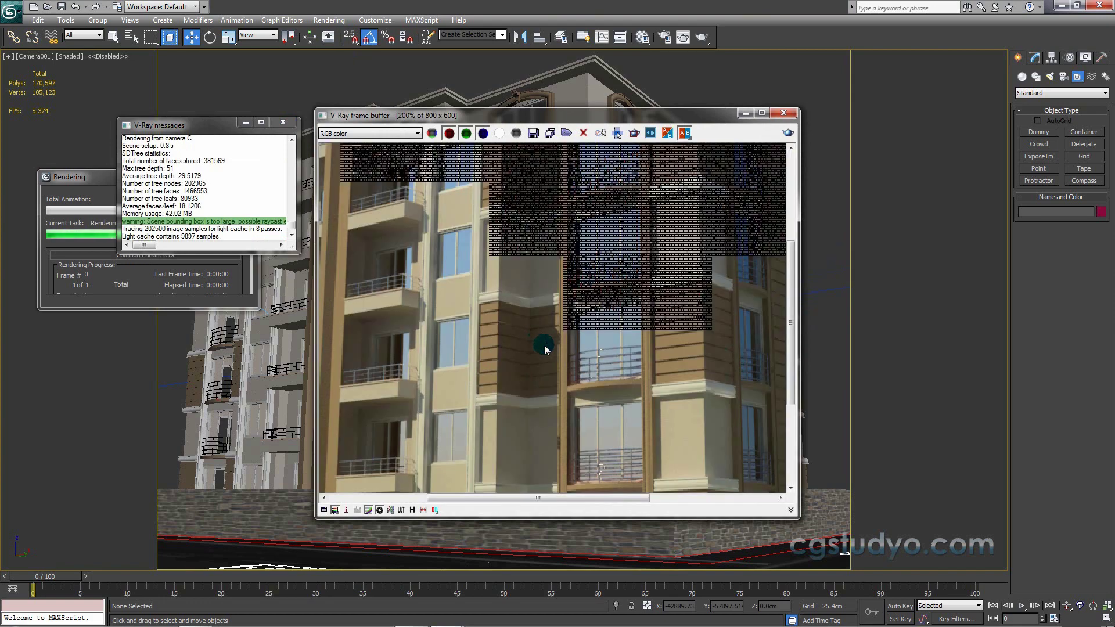
scroll(563, 339, down, 1)
scroll(647, 340, up, 1)
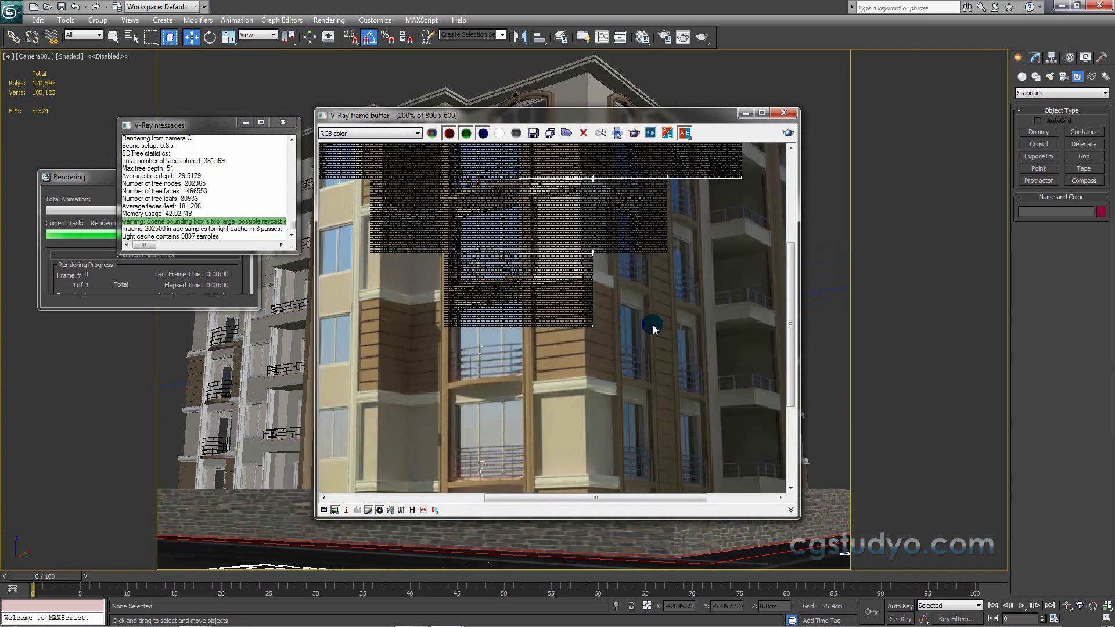
scroll(651, 328, down, 1)
scroll(727, 293, up, 1)
scroll(727, 293, down, 1)
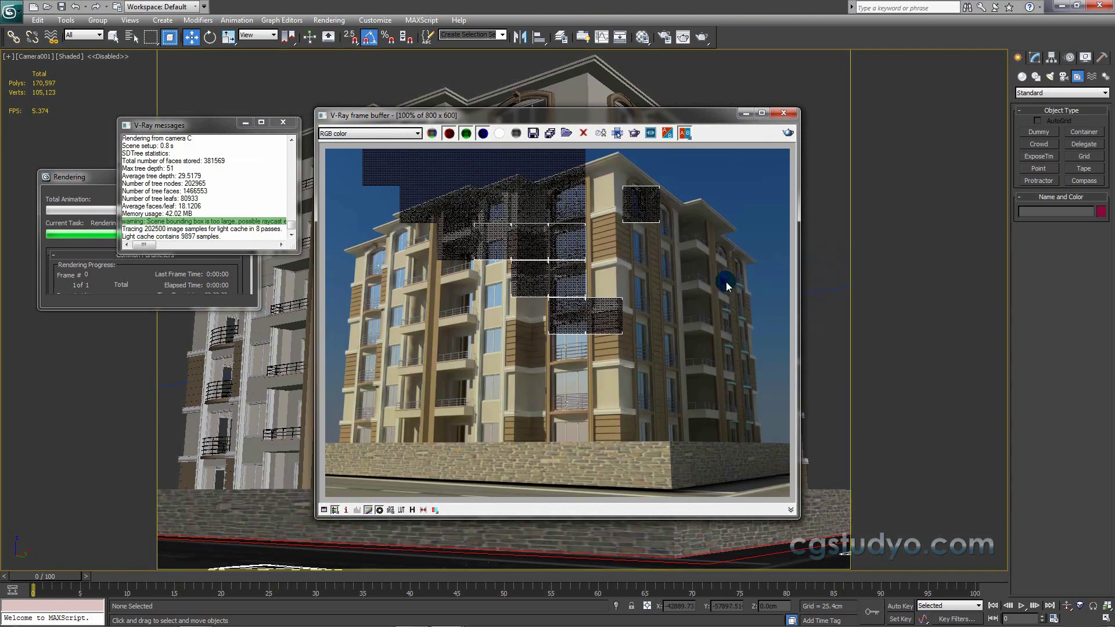
scroll(731, 281, up, 1)
scroll(738, 267, up, 1)
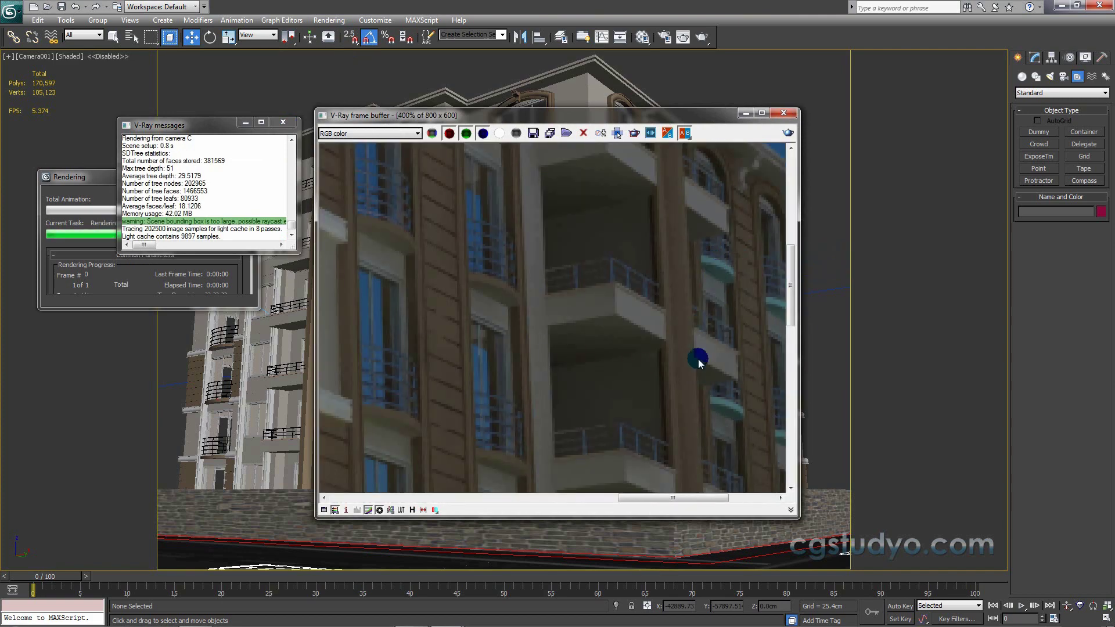
scroll(736, 401, down, 1)
scroll(730, 398, down, 1)
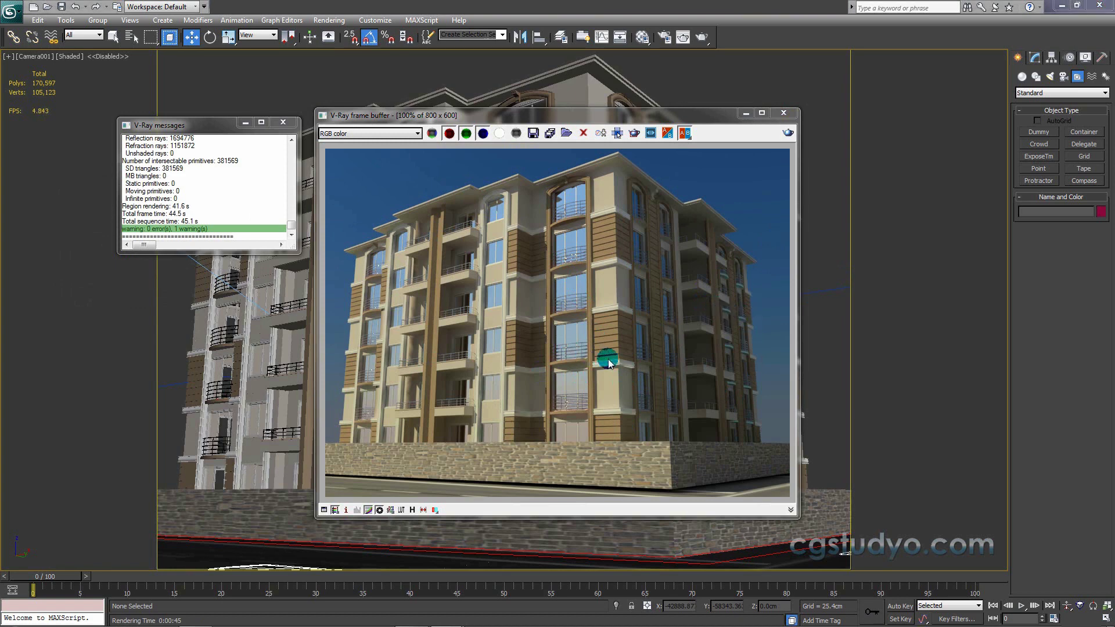
scroll(609, 363, up, 1)
scroll(589, 326, down, 1)
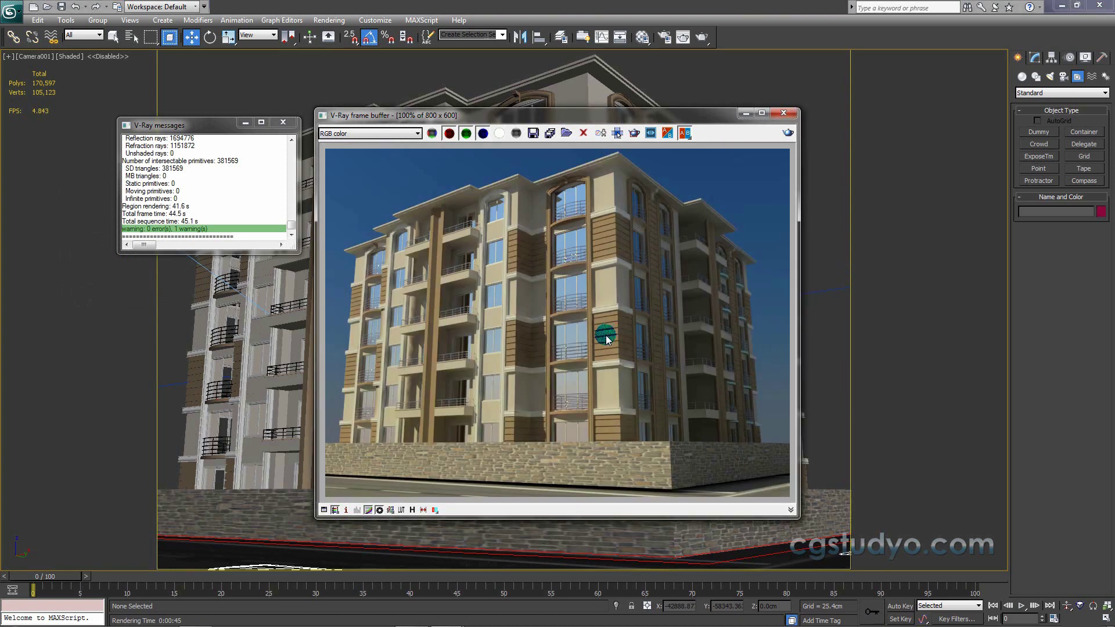
scroll(685, 473, up, 1)
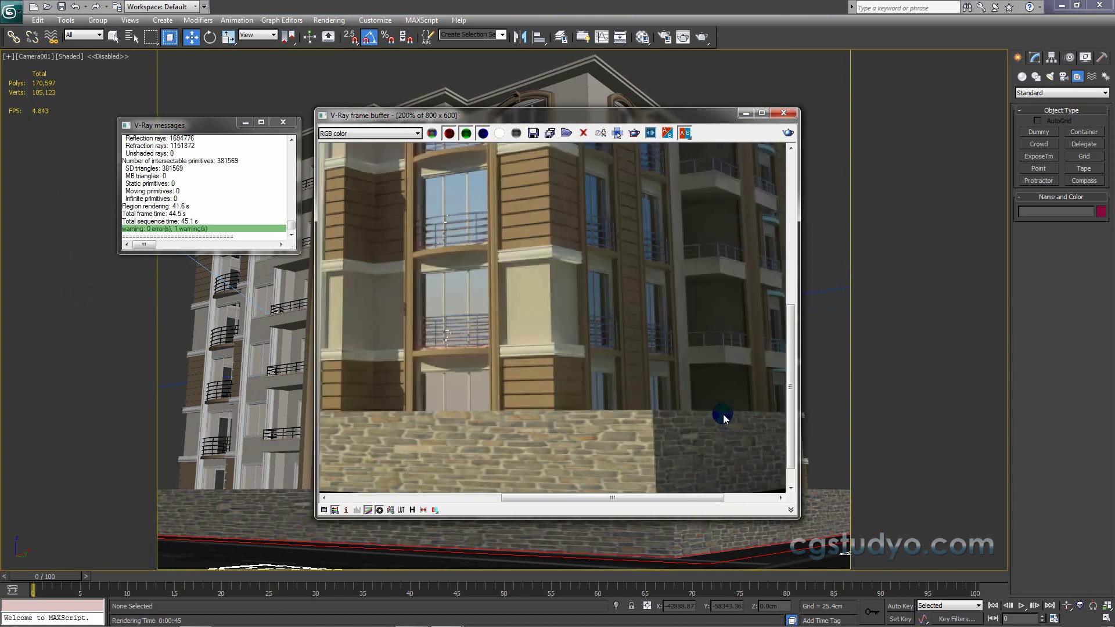
drag(792, 331, 791, 381)
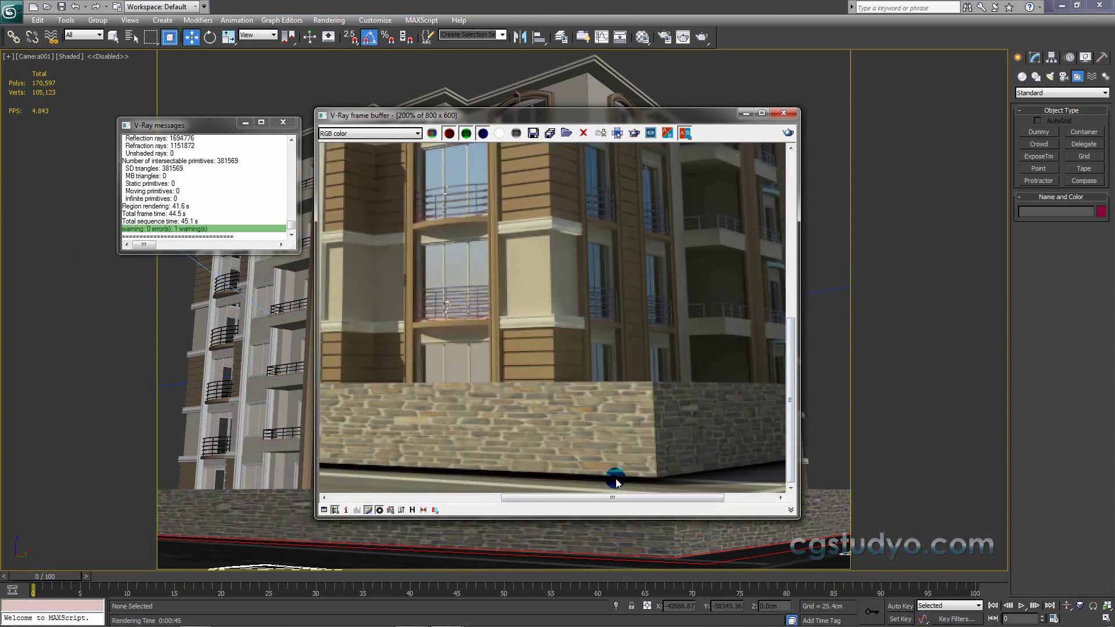
drag(612, 498, 627, 437)
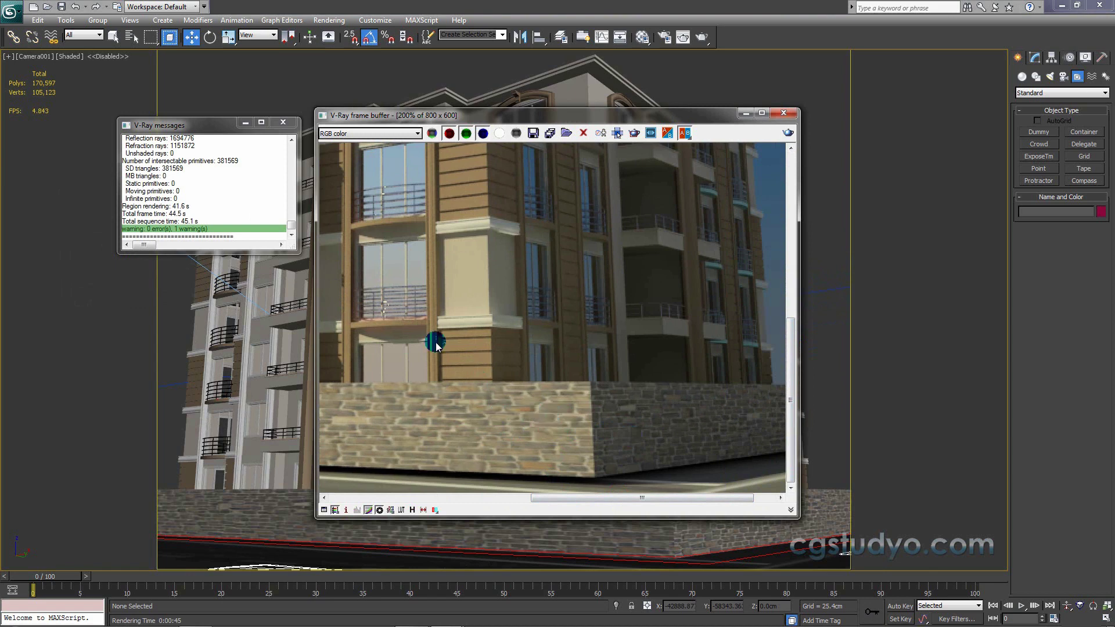
click(278, 127)
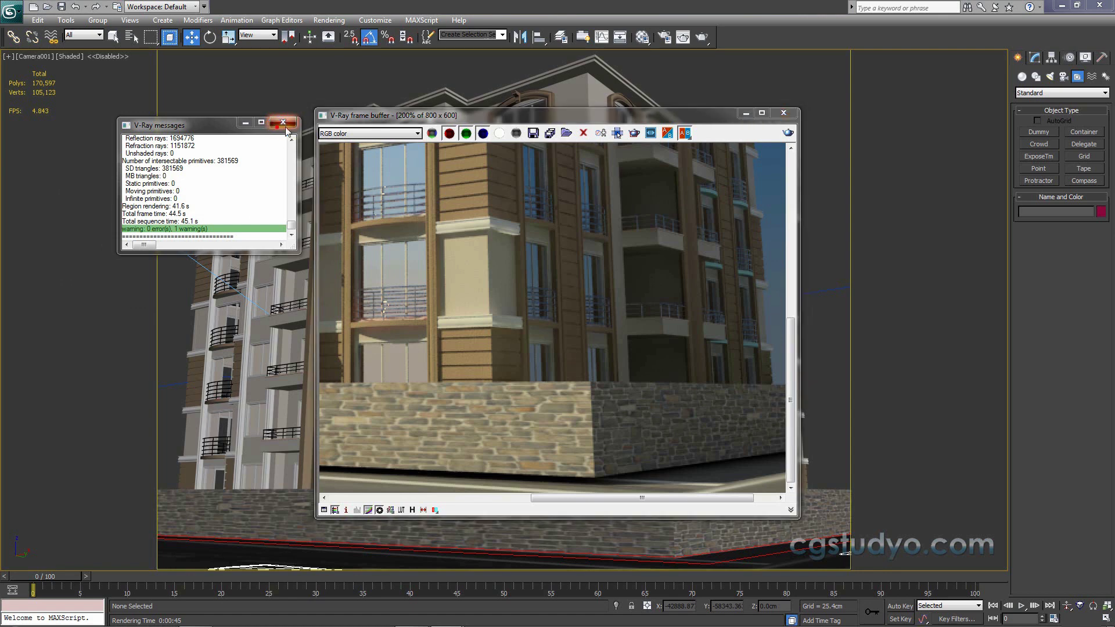
Step: Close the V-Ray frame buffer and pan the top view toward the building and roads
click(783, 116)
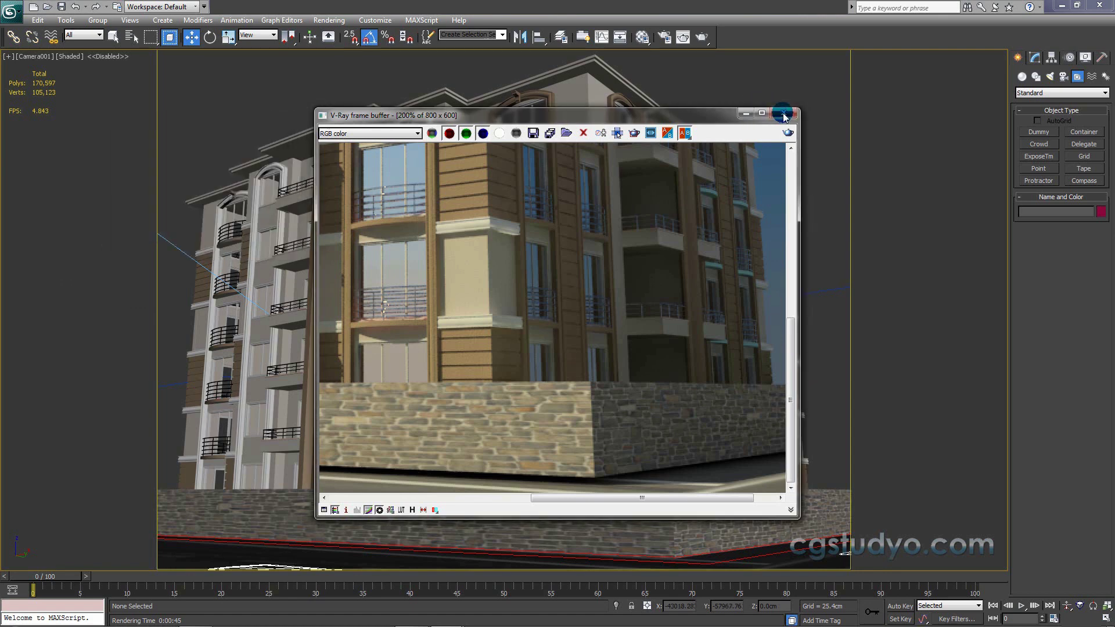
double_click(691, 200)
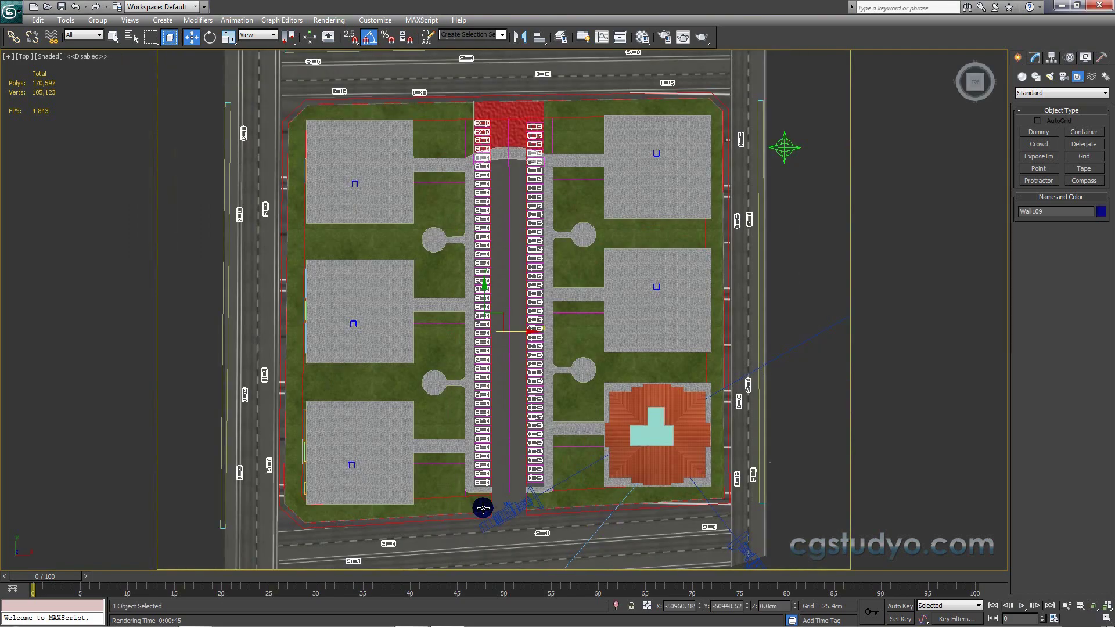
scroll(483, 507, up, 3)
middle_drag(456, 478, 266, 246)
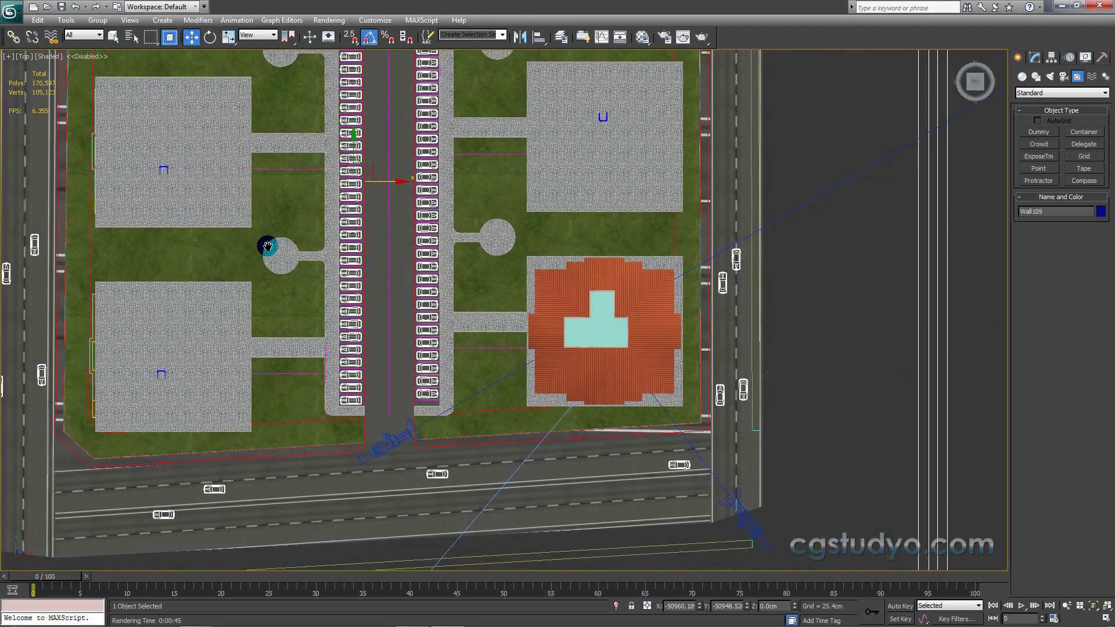
mouse_move(488, 401)
middle_down()
mouse_move(418, 336)
mouse_move(390, 249)
mouse_move(440, 287)
middle_up()
scroll(441, 286, up, 2)
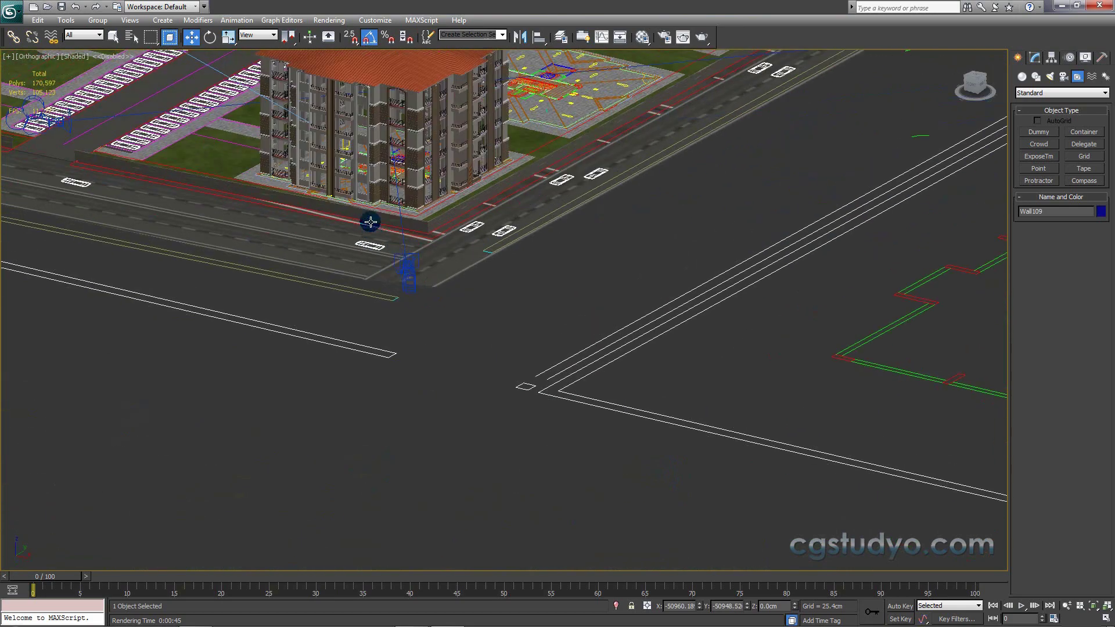
scroll(461, 294, down, 3)
scroll(458, 290, up, 2)
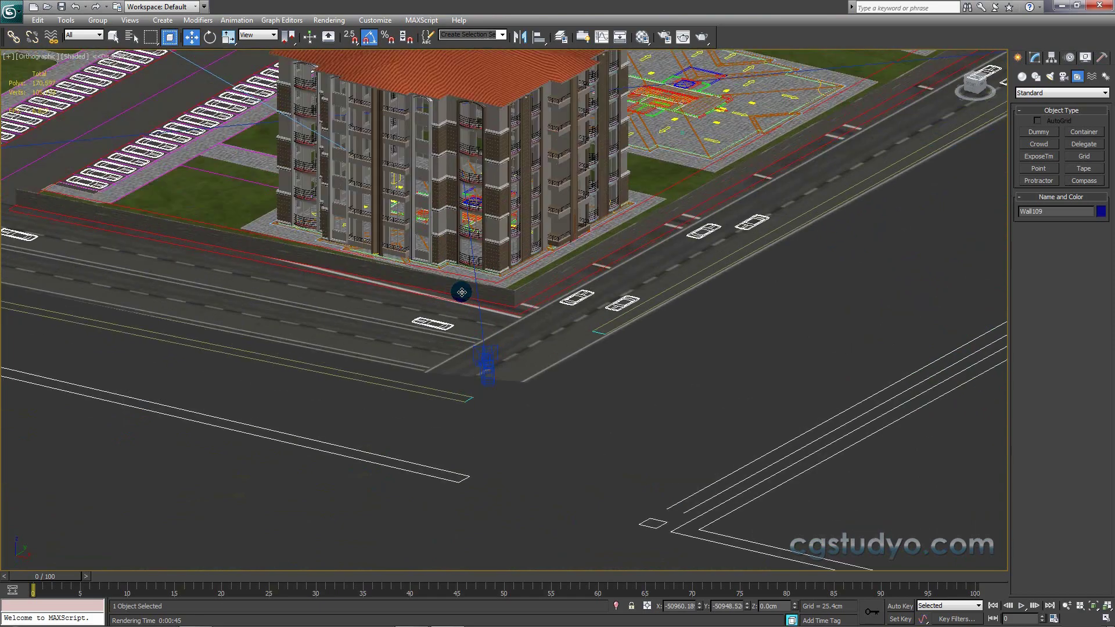
Step: Navigate the perspective view around the building and show Wall109's UVW Map settings
key(p)
scroll(460, 294, down, 4)
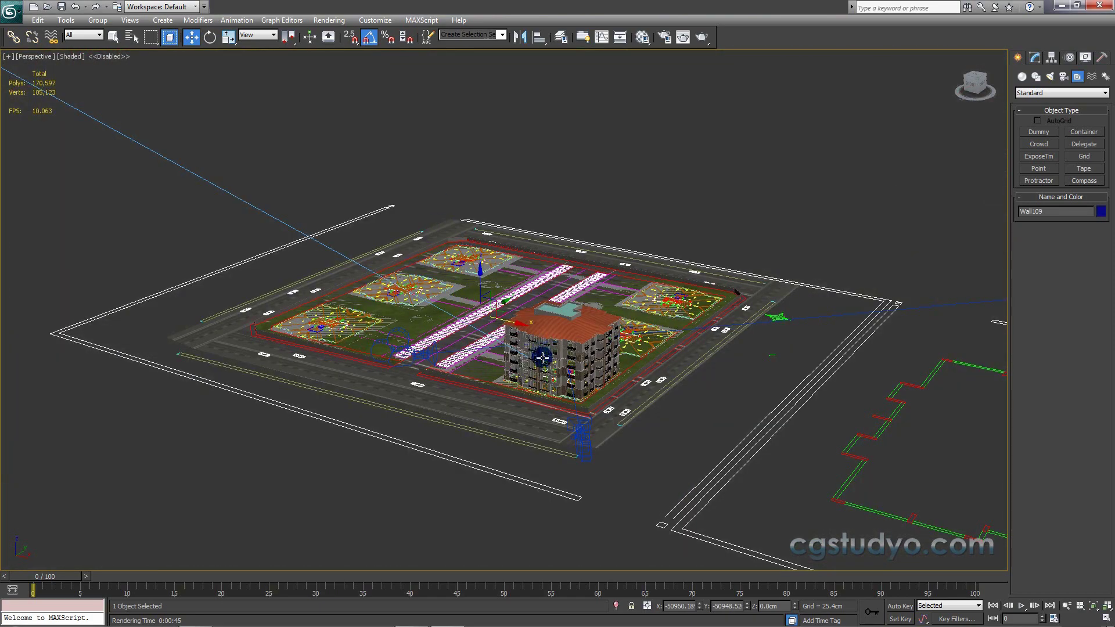
scroll(540, 349, up, 5)
scroll(470, 246, up, 4)
scroll(485, 249, down, 1)
scroll(416, 82, down, 4)
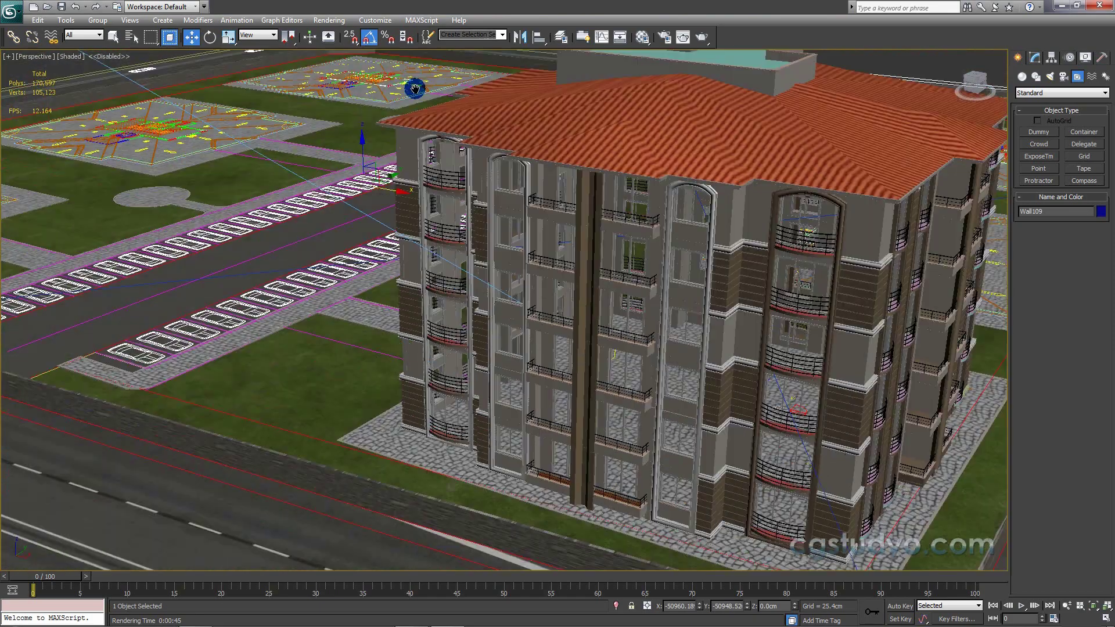
scroll(515, 261, up, 1)
scroll(417, 100, up, 1)
middle_drag(417, 100, 340, 50)
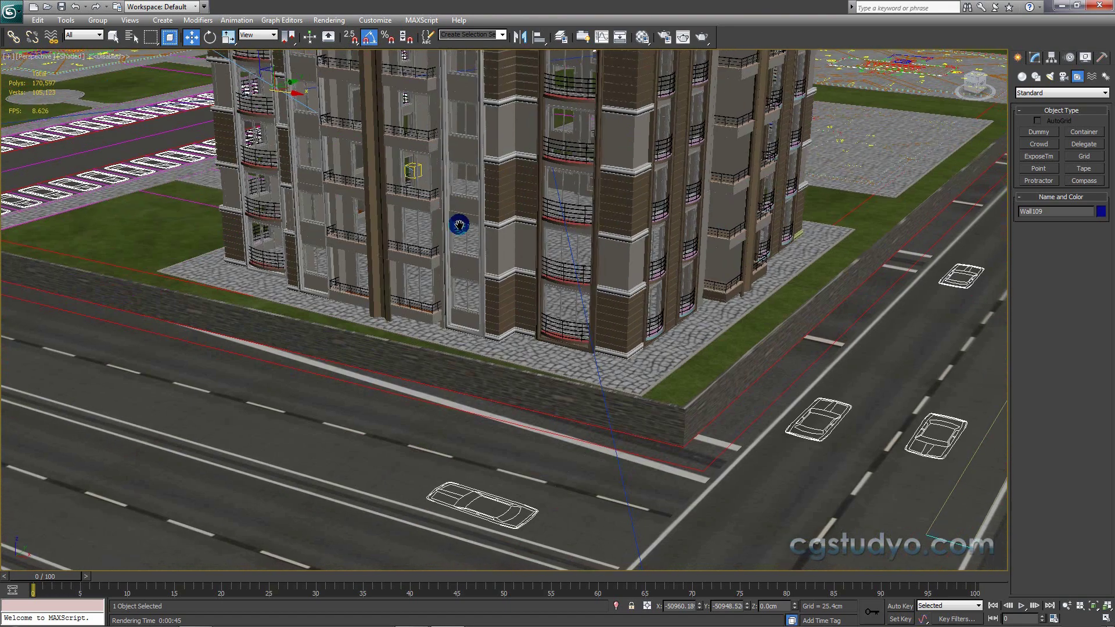
scroll(420, 214, up, 2)
scroll(421, 215, up, 3)
scroll(418, 226, up, 2)
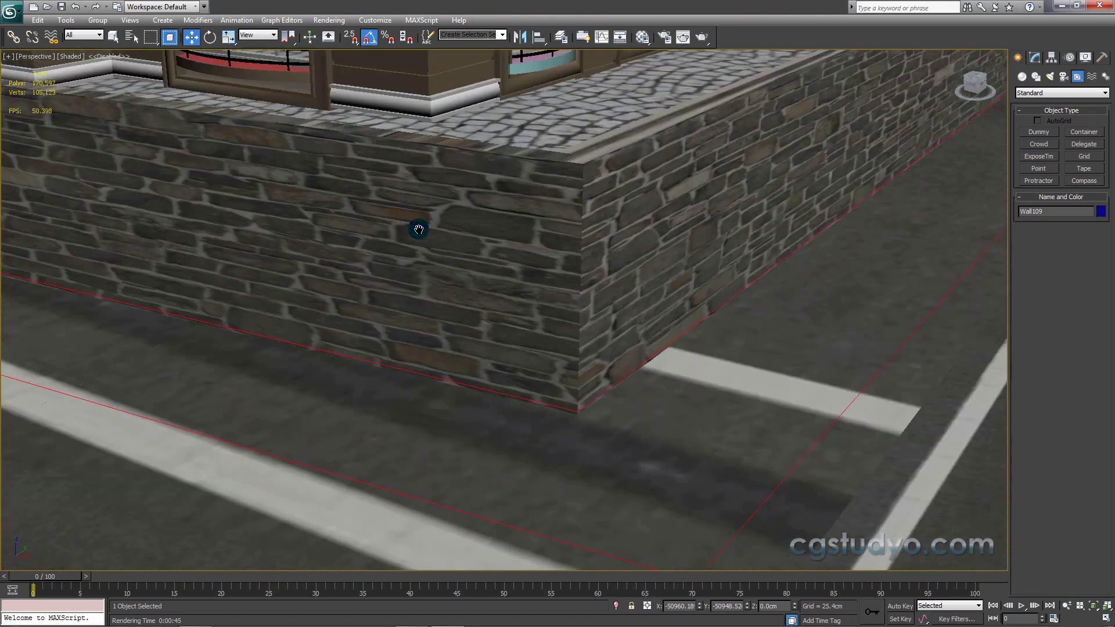
scroll(422, 234, up, 2)
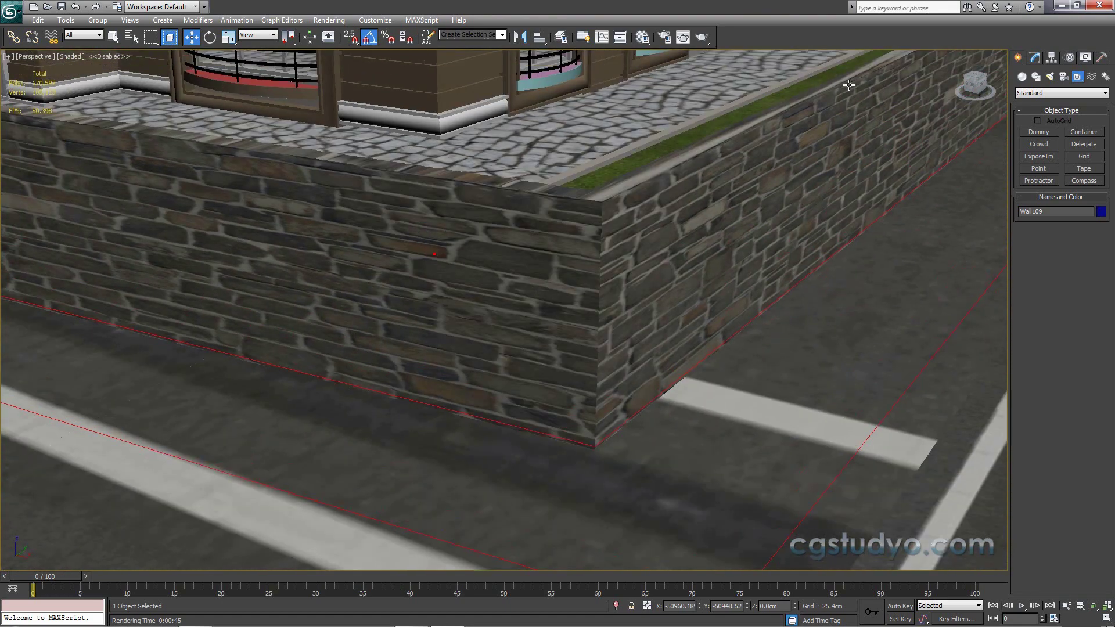
scroll(754, 162, down, 4)
scroll(725, 198, down, 4)
middle_drag(615, 209, 704, 214)
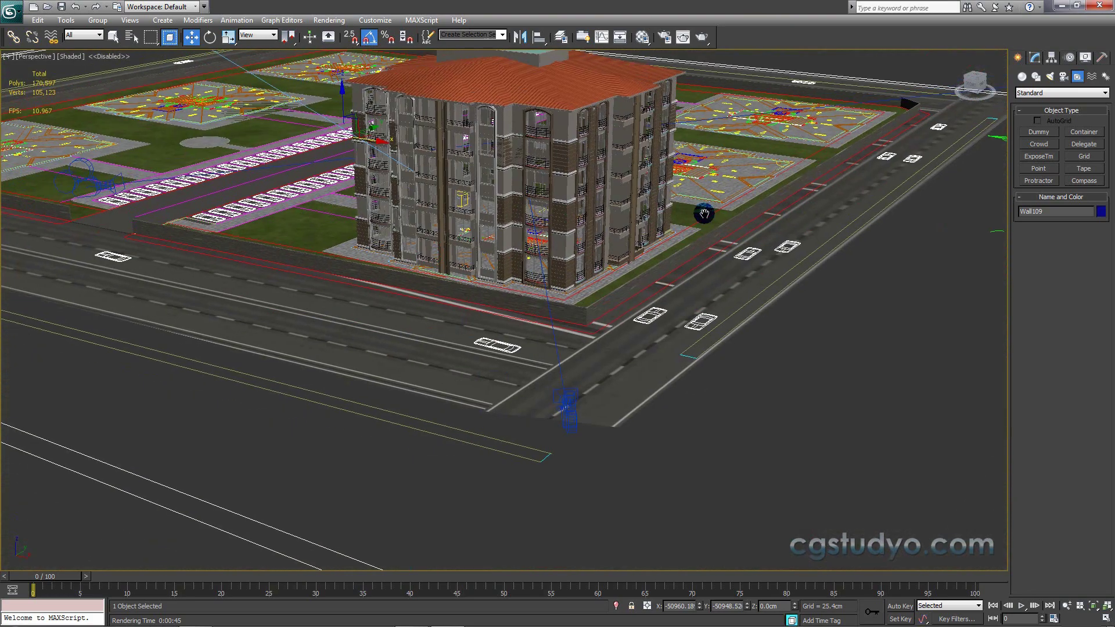
click(1034, 58)
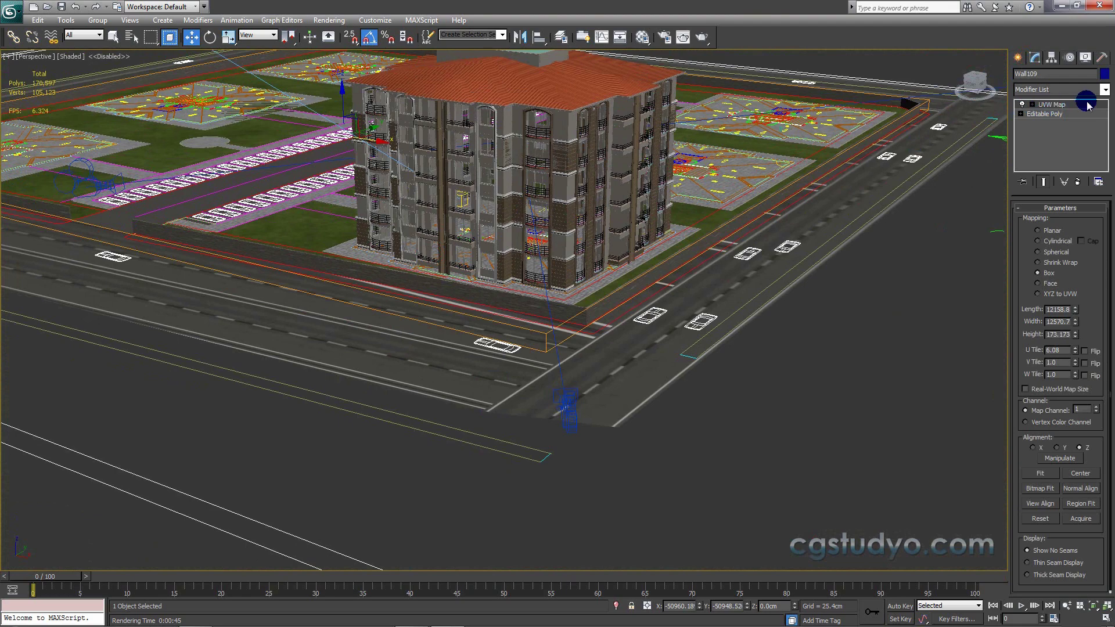
Step: Collapse Wall109's UVW Map into Editable Poly and enter polygon sub-object mode
click(1077, 182)
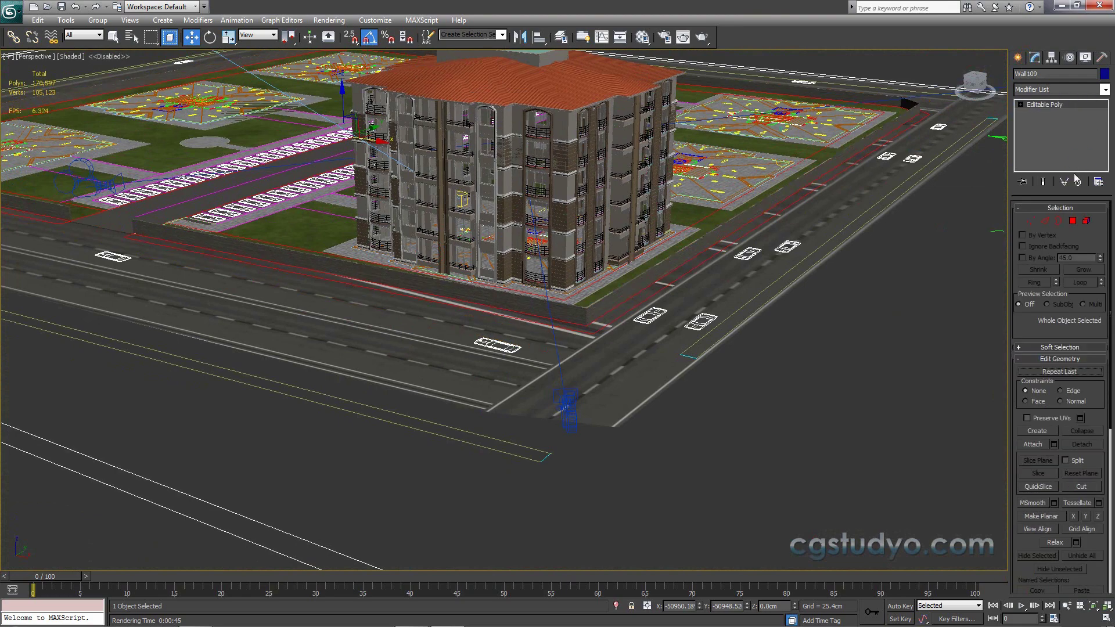
click(1072, 222)
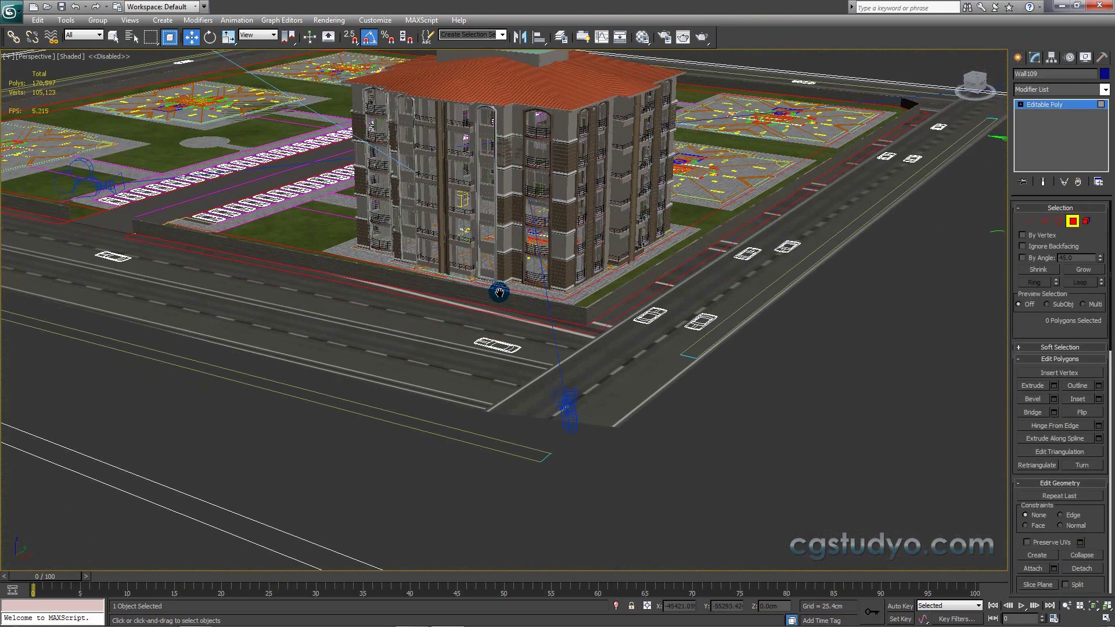
middle_drag(497, 289, 508, 294)
Step: With crossing selection on, select the five polygons along the wall's front street-facing side
click(169, 37)
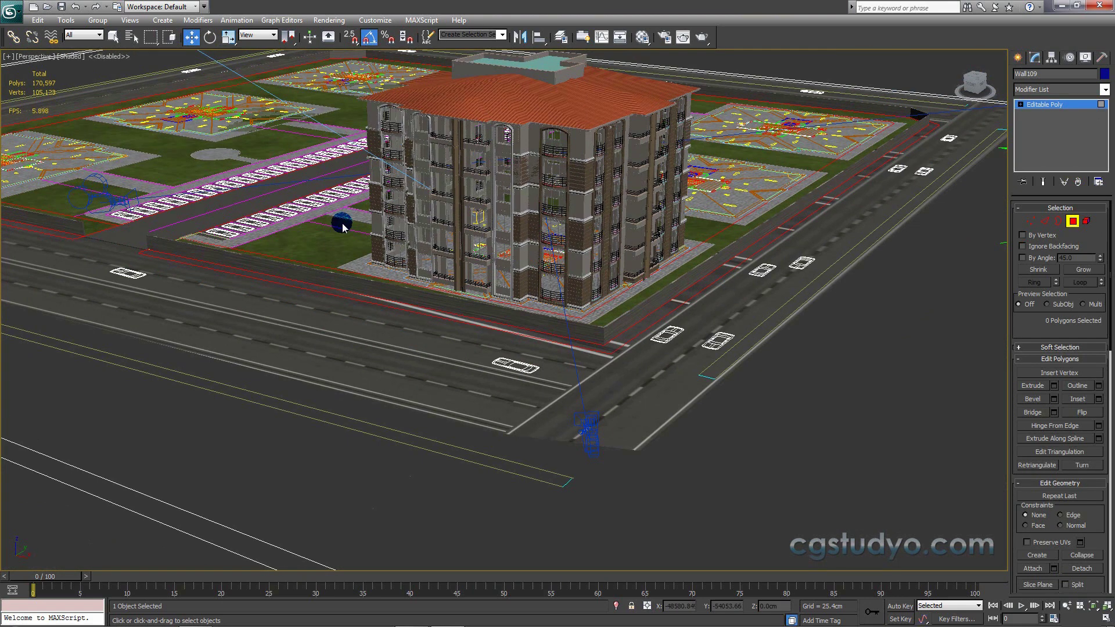
drag(267, 313, 265, 314)
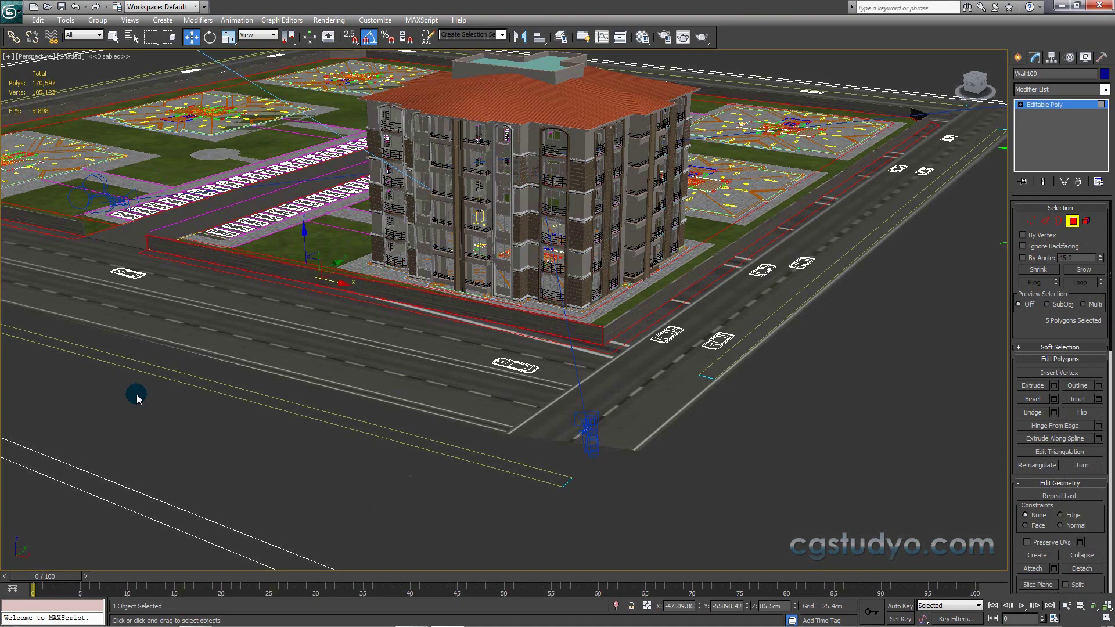
click(381, 326)
key(z)
scroll(704, 266, down, 4)
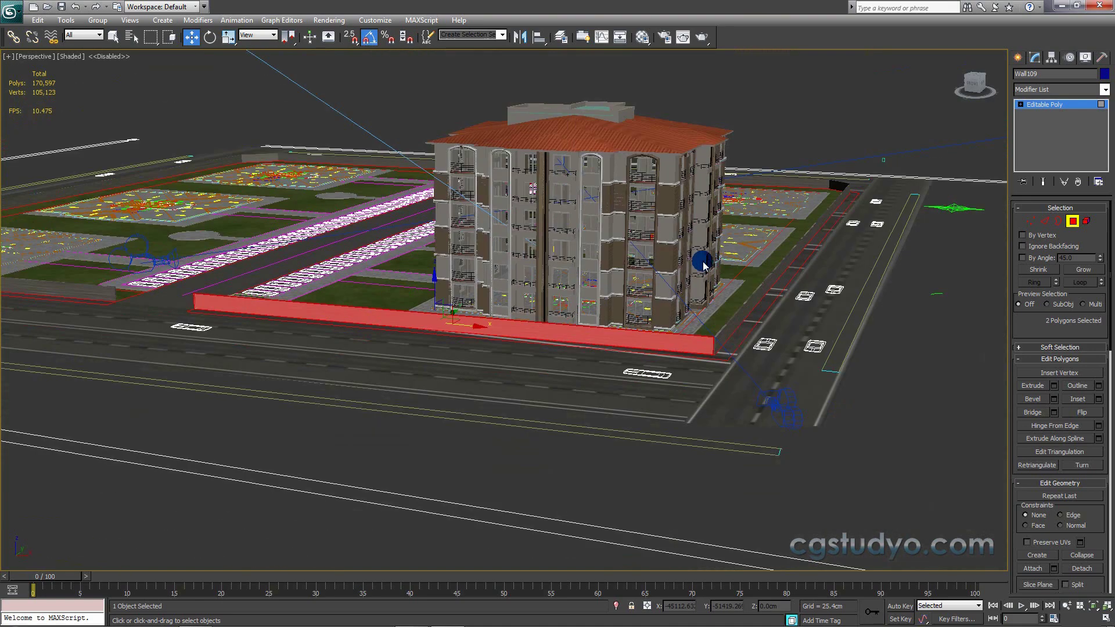
alt+middle_drag(704, 265, 697, 256)
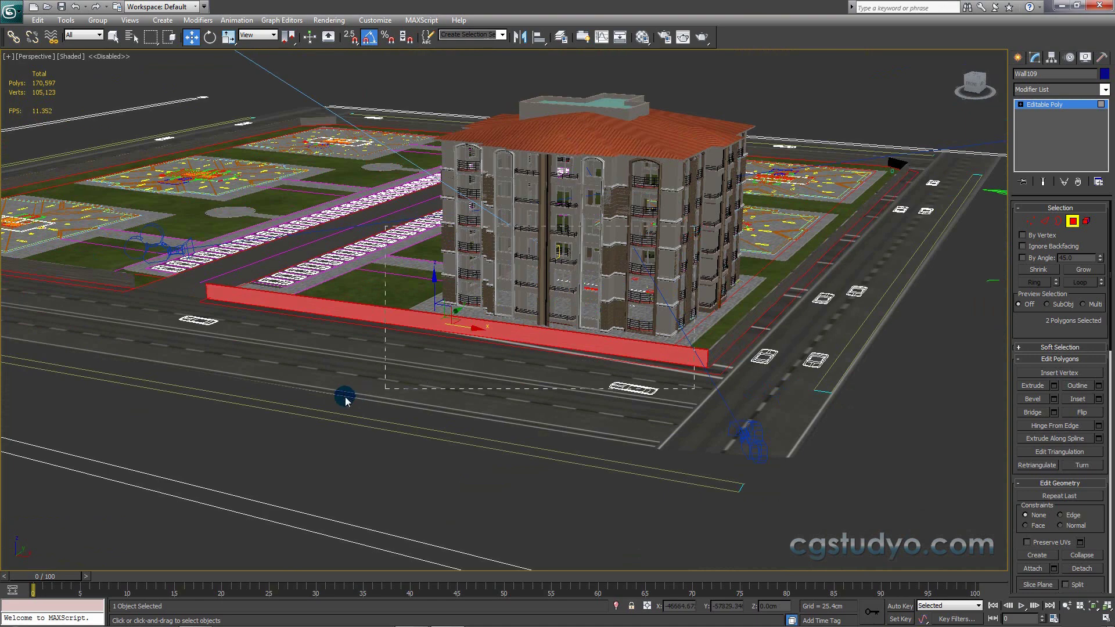
drag(345, 399, 190, 408)
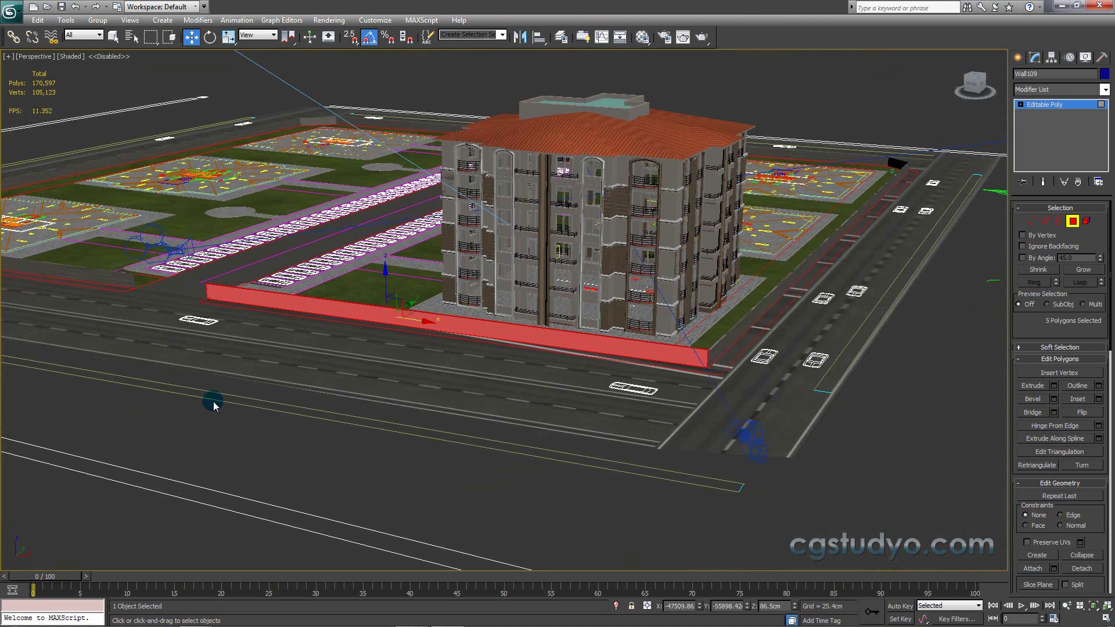
scroll(372, 326, up, 4)
scroll(397, 324, up, 3)
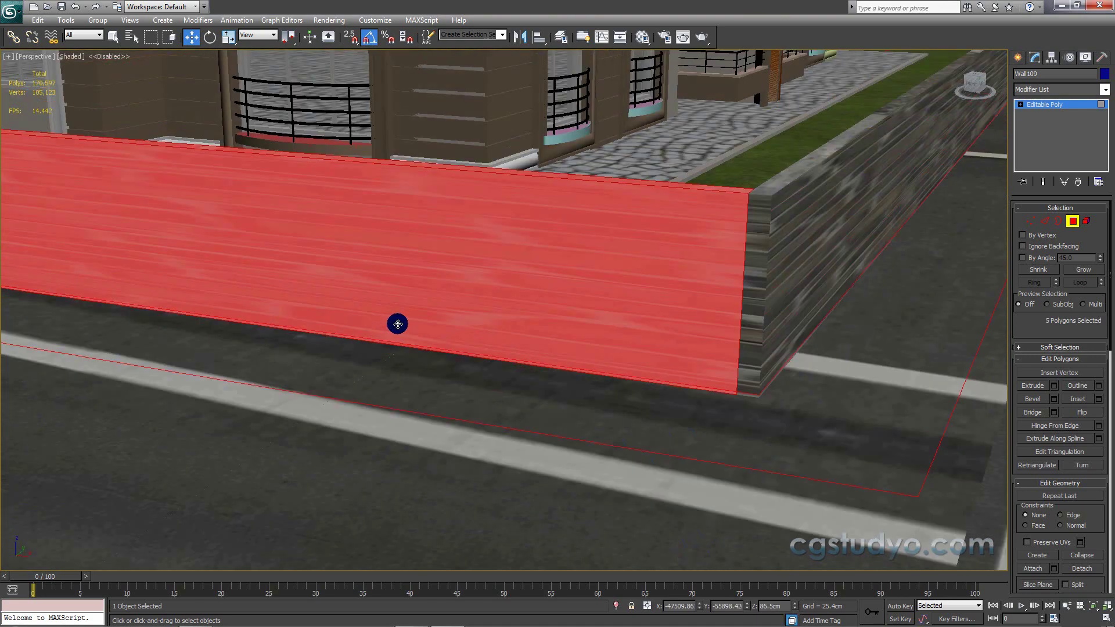
scroll(397, 324, up, 2)
Step: Add a UVW Map modifier to the front faces with Box mapping and raised tiling
click(1105, 90)
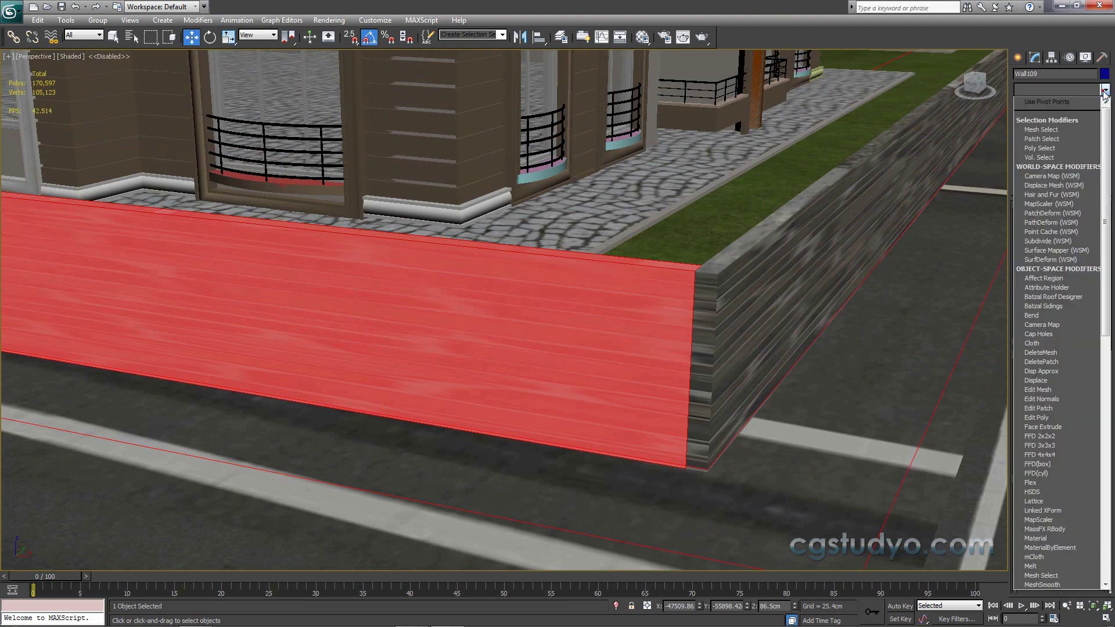
scroll(1063, 250, down, 10)
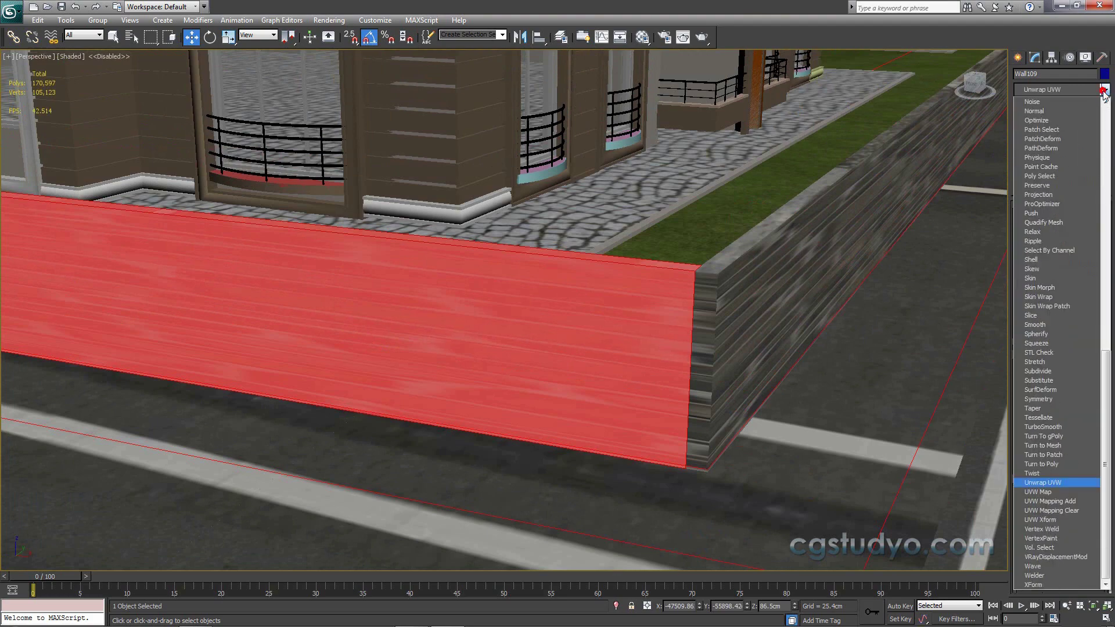
click(1042, 492)
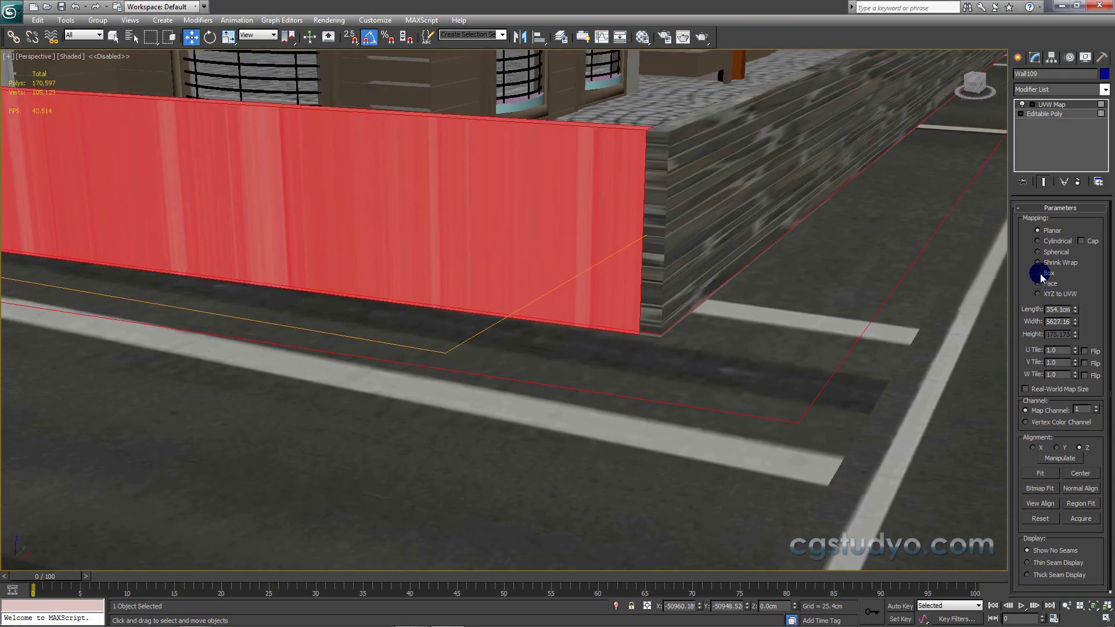
click(1039, 274)
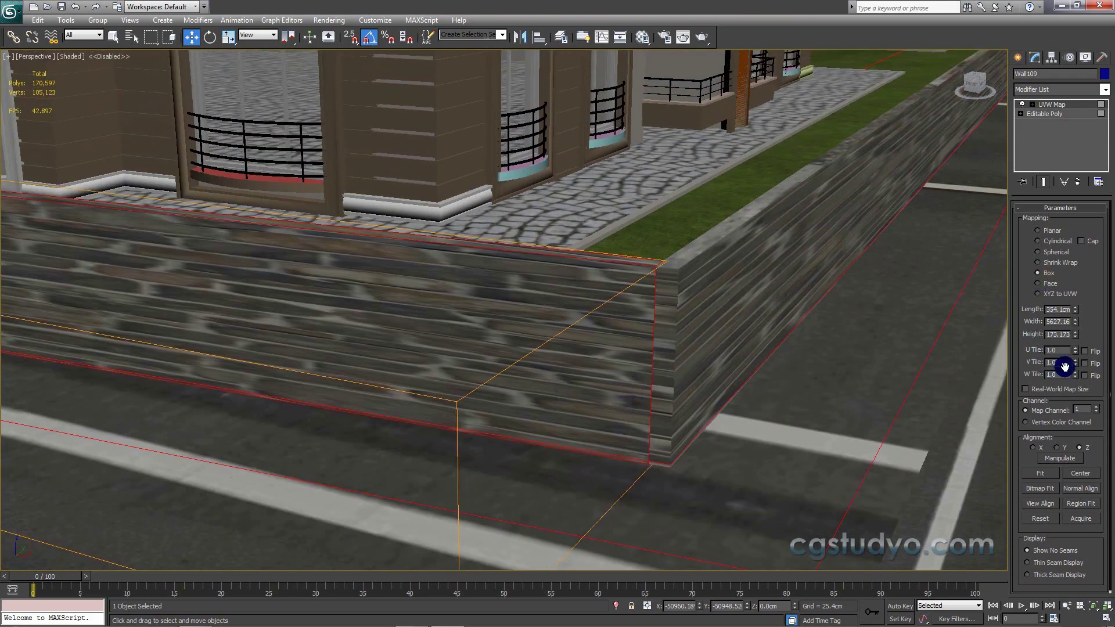
drag(1077, 354, 1052, 264)
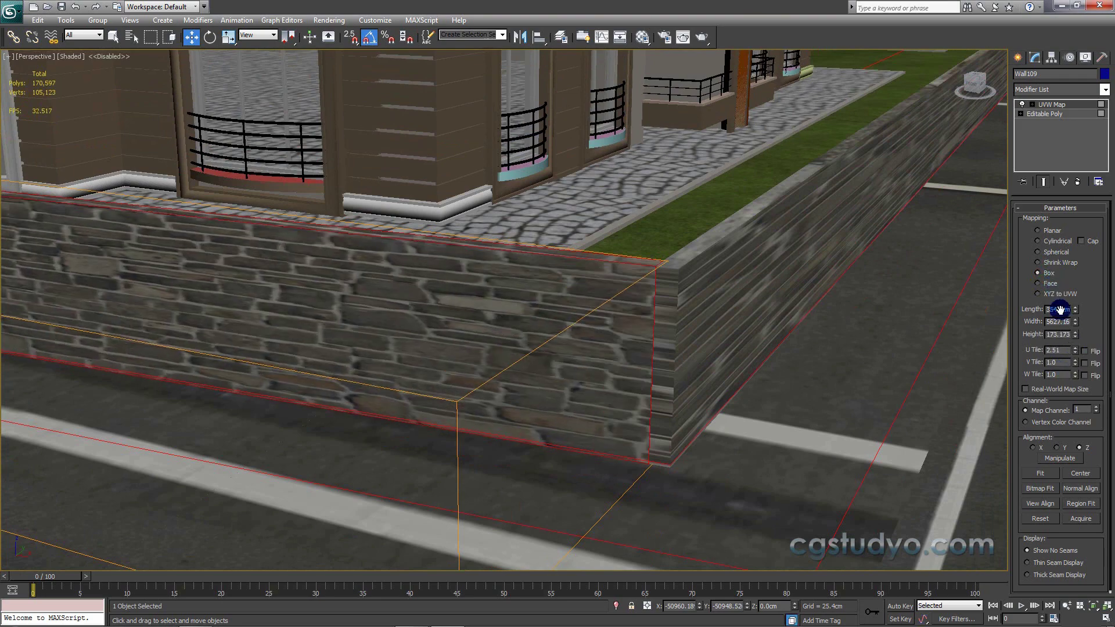
mouse_move(1074, 362)
mouse_down()
mouse_move(1075, 339)
mouse_move(1073, 373)
mouse_up()
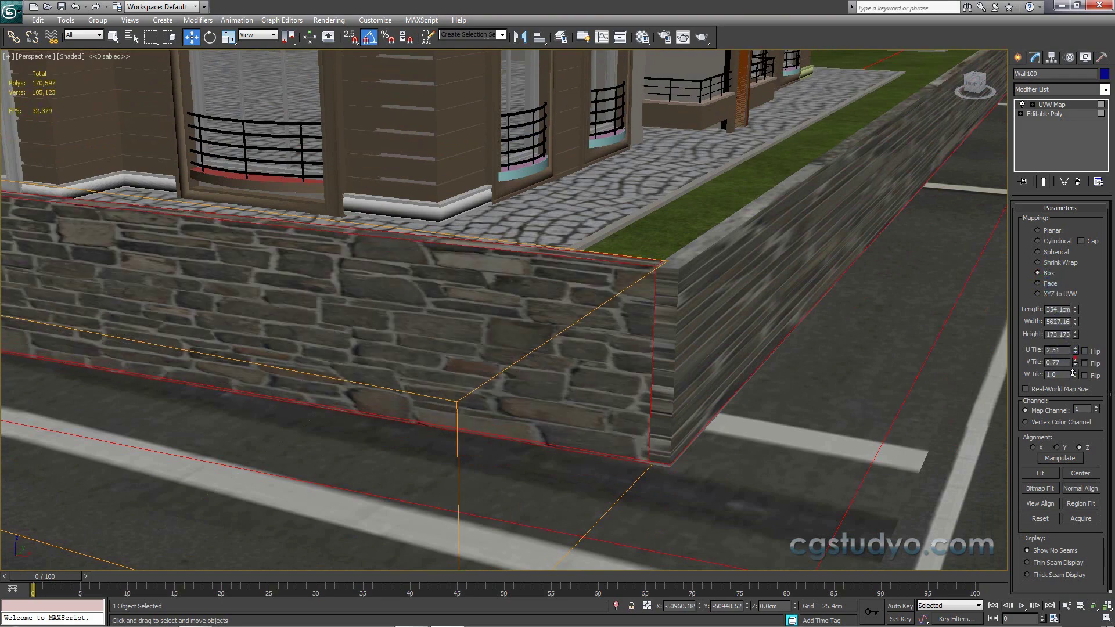
Step: Increase U Tile and lower V Tile to 0.73 while checking the front wall
mouse_move(862, 382)
alt+middle_down()
mouse_move(769, 388)
mouse_move(824, 378)
alt+middle_up()
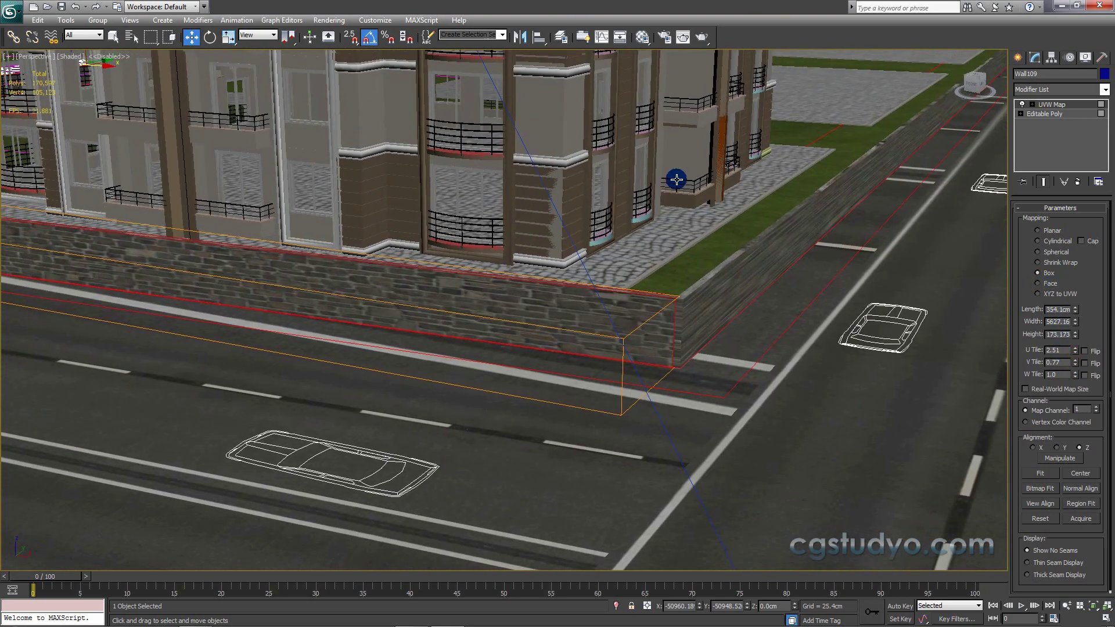
scroll(672, 179, up, 2)
scroll(672, 178, up, 3)
middle_drag(661, 150, 632, 134)
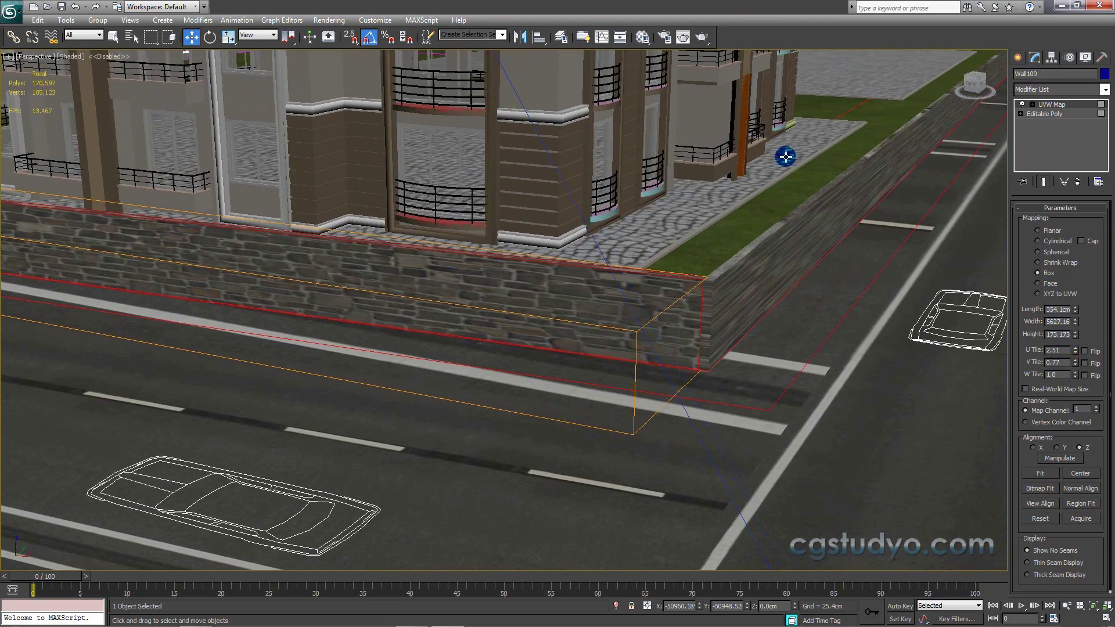
drag(1077, 348, 1048, 283)
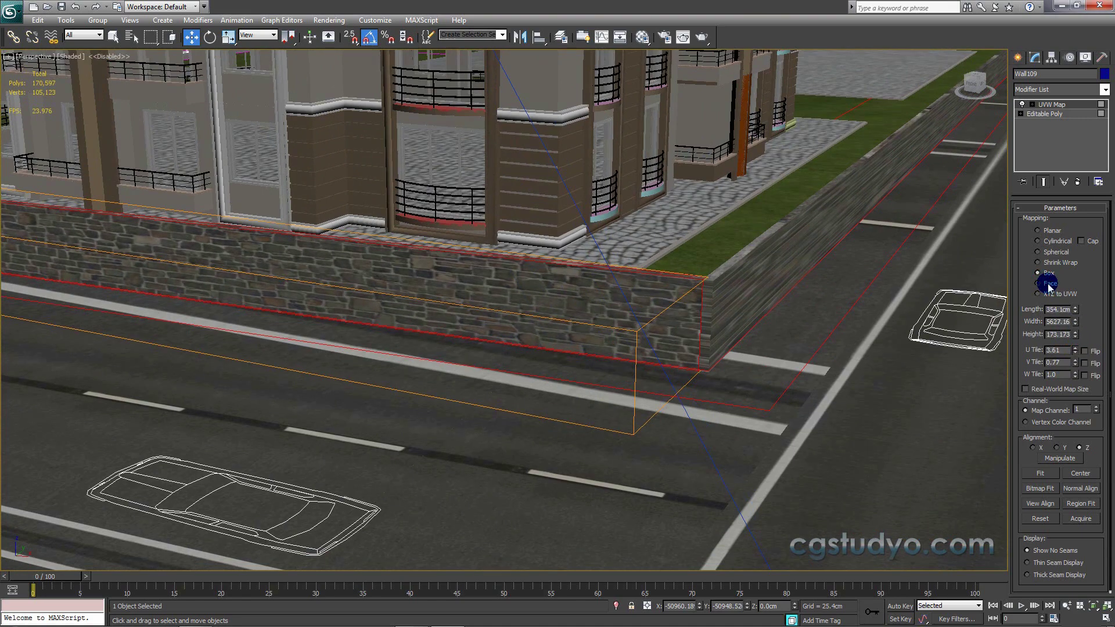
click(1067, 361)
drag(1076, 362, 1071, 356)
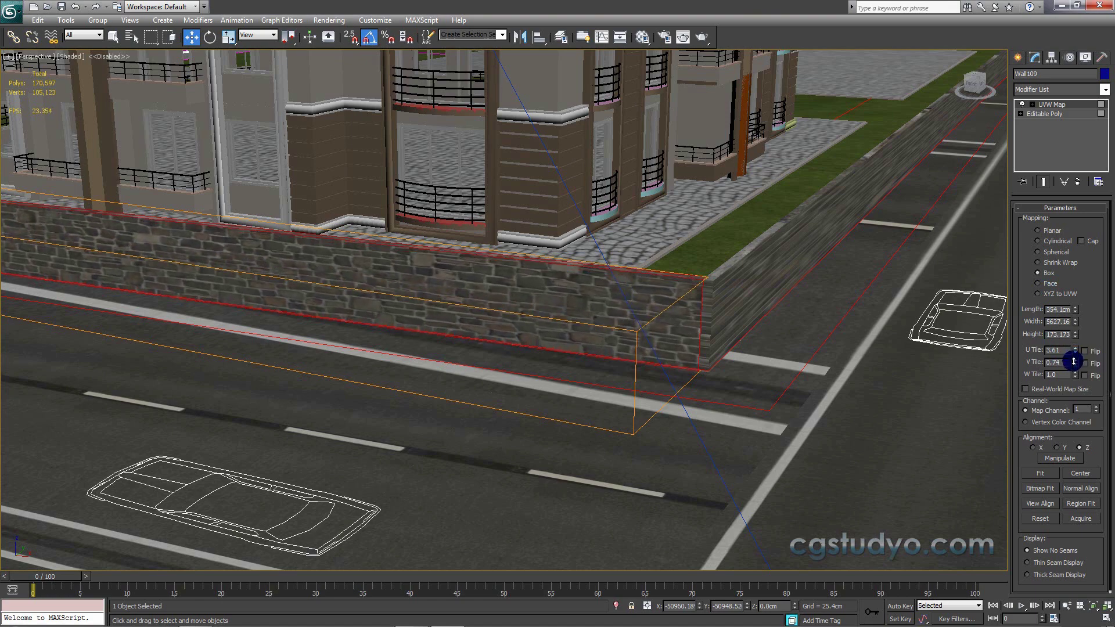
scroll(705, 299, up, 3)
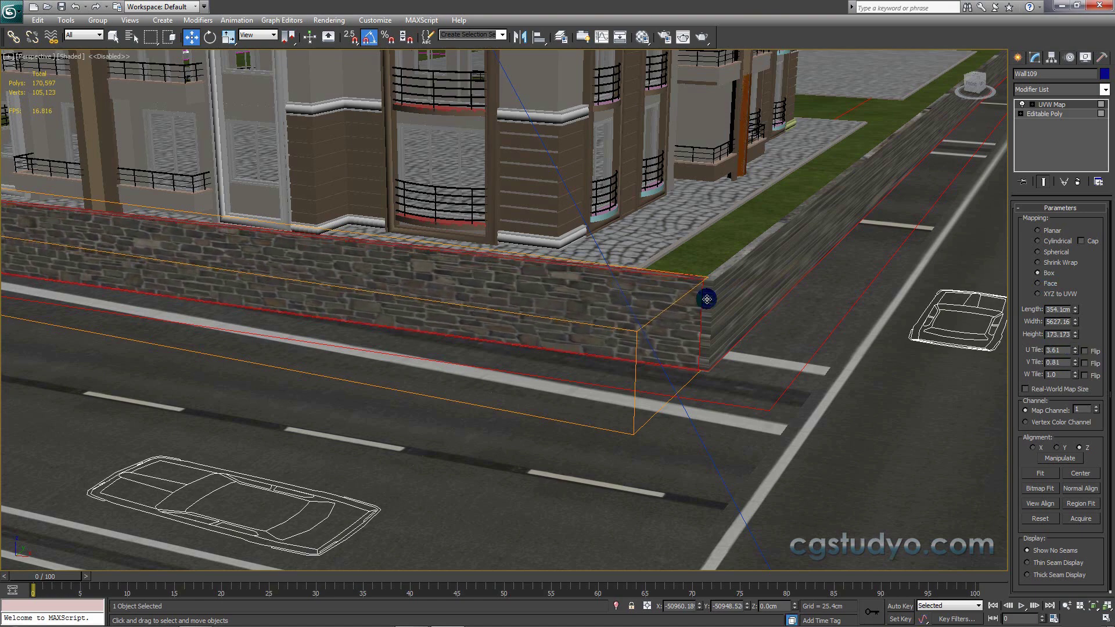
scroll(679, 308, up, 5)
scroll(680, 308, up, 3)
scroll(680, 308, up, 3)
scroll(586, 51, down, 8)
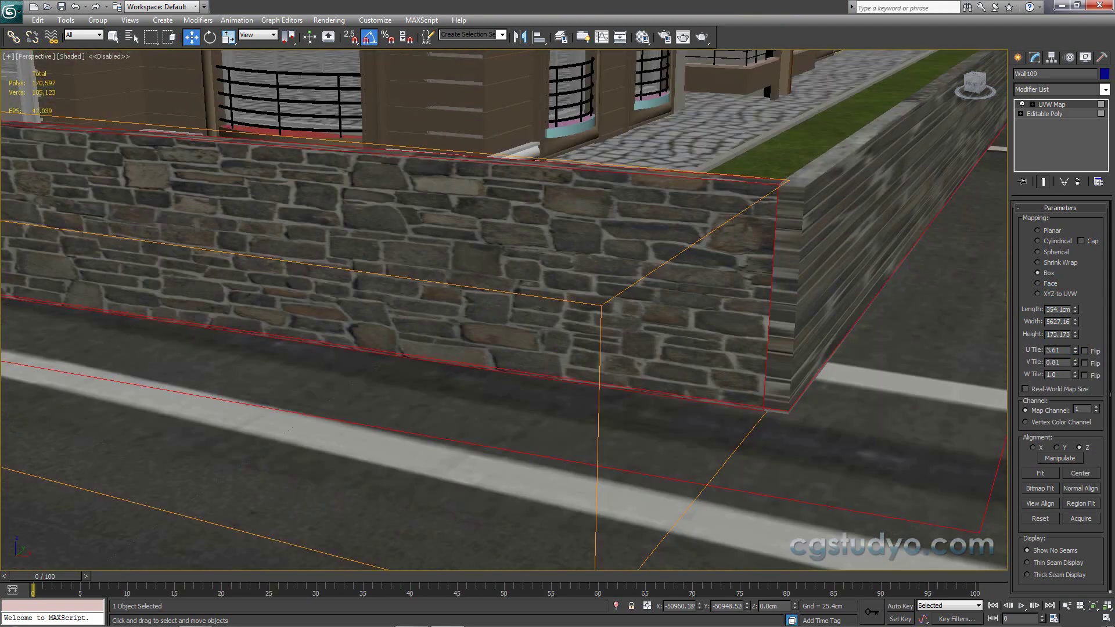
scroll(572, 112, down, 3)
scroll(557, 139, up, 3)
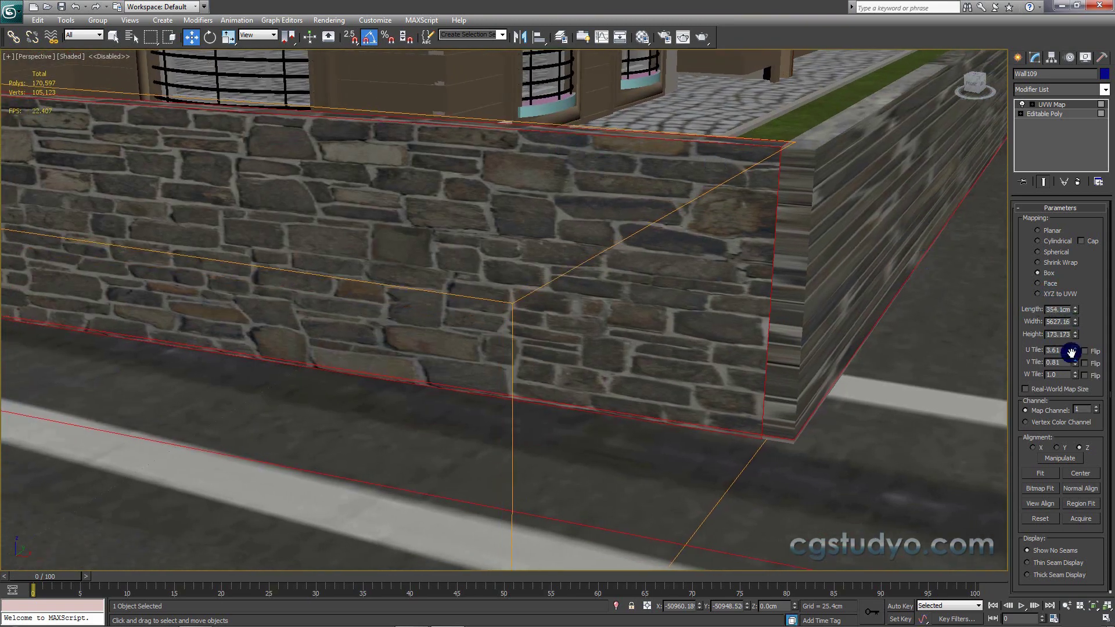
drag(1075, 364, 1077, 366)
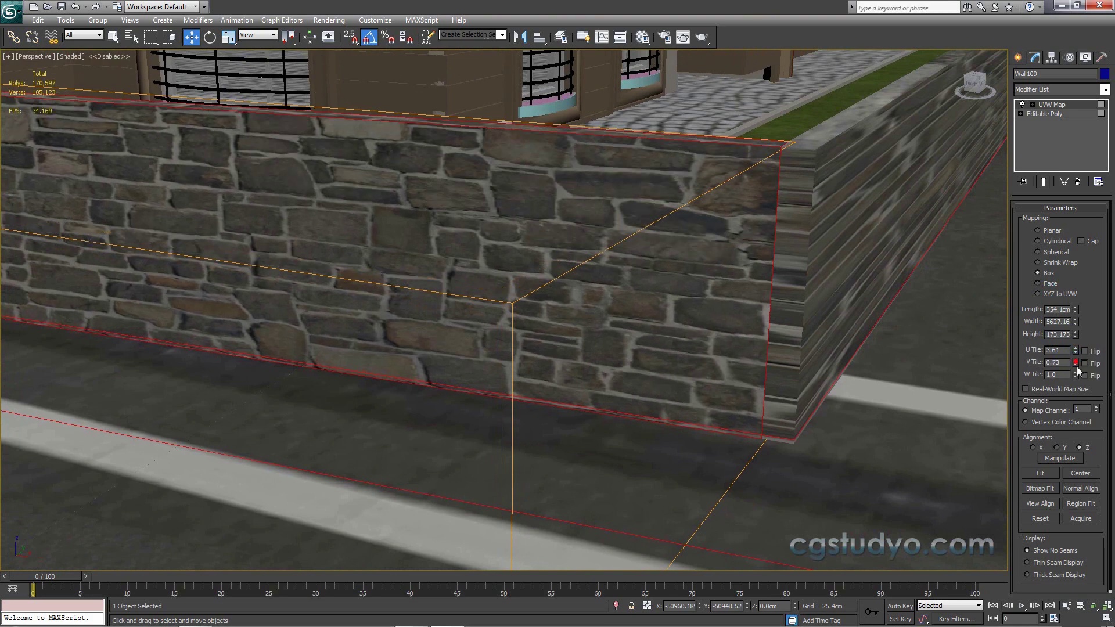
Step: Fine-tune U Tile upward to about 4.74 so the front stones tile evenly
scroll(468, 294, down, 5)
scroll(470, 296, up, 5)
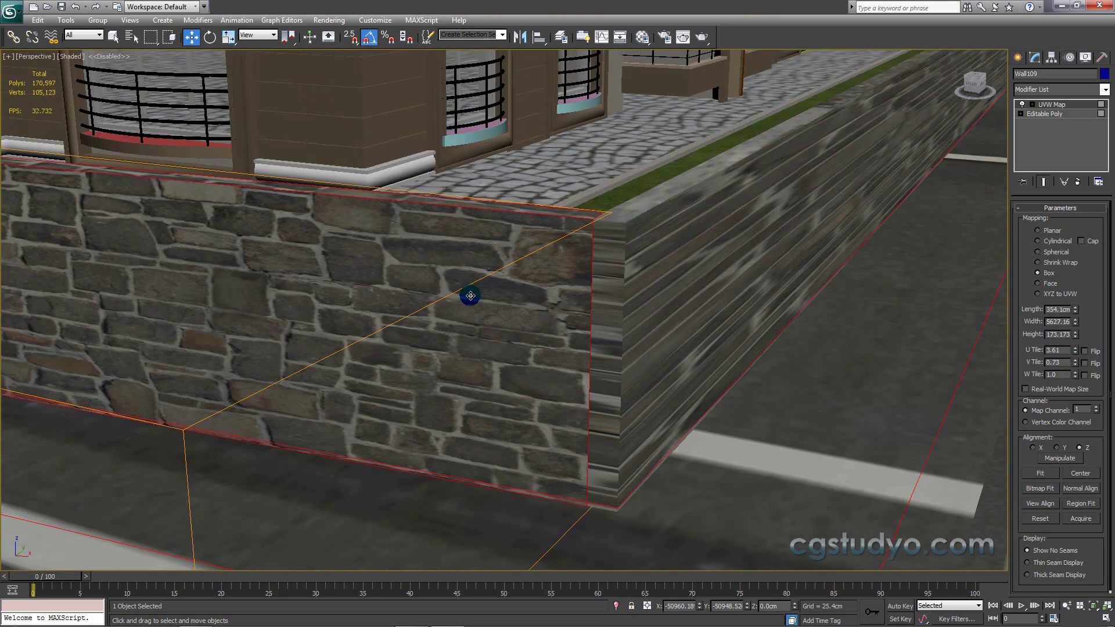
drag(1076, 349, 1052, 315)
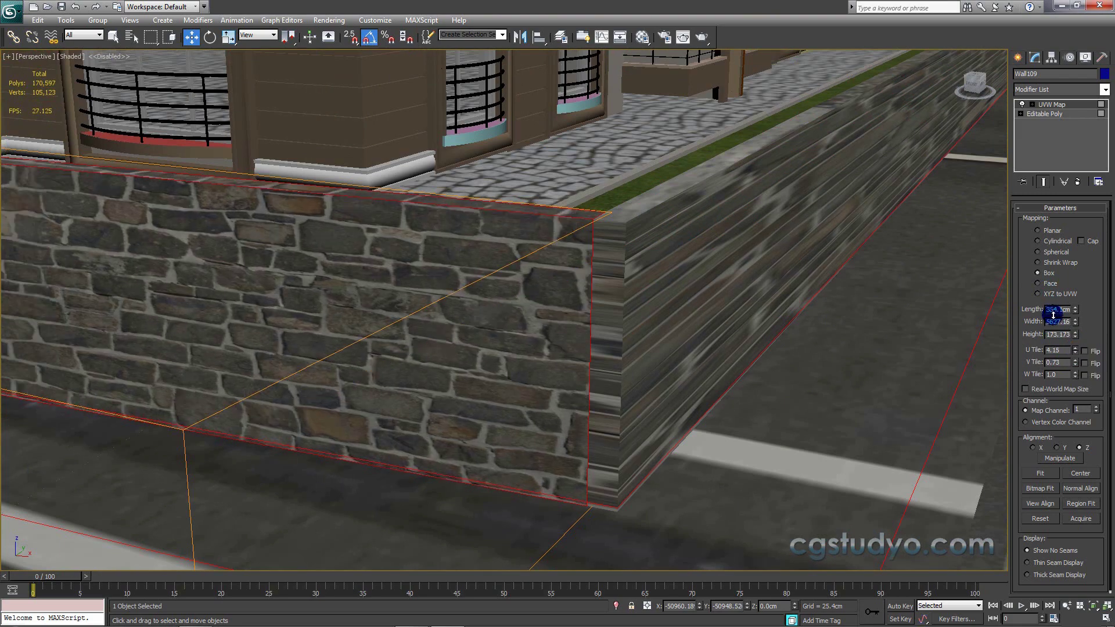
scroll(660, 306, up, 5)
mouse_move(659, 306)
middle_down()
mouse_move(708, 325)
mouse_move(595, 315)
mouse_move(612, 325)
middle_up()
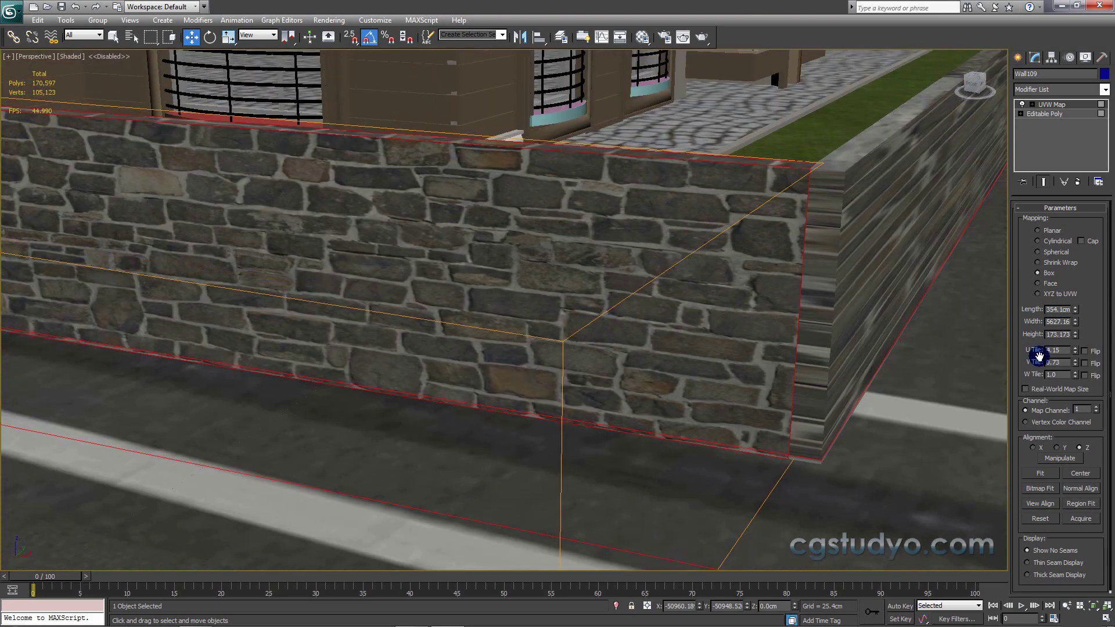
click(1072, 350)
drag(1077, 355, 1058, 317)
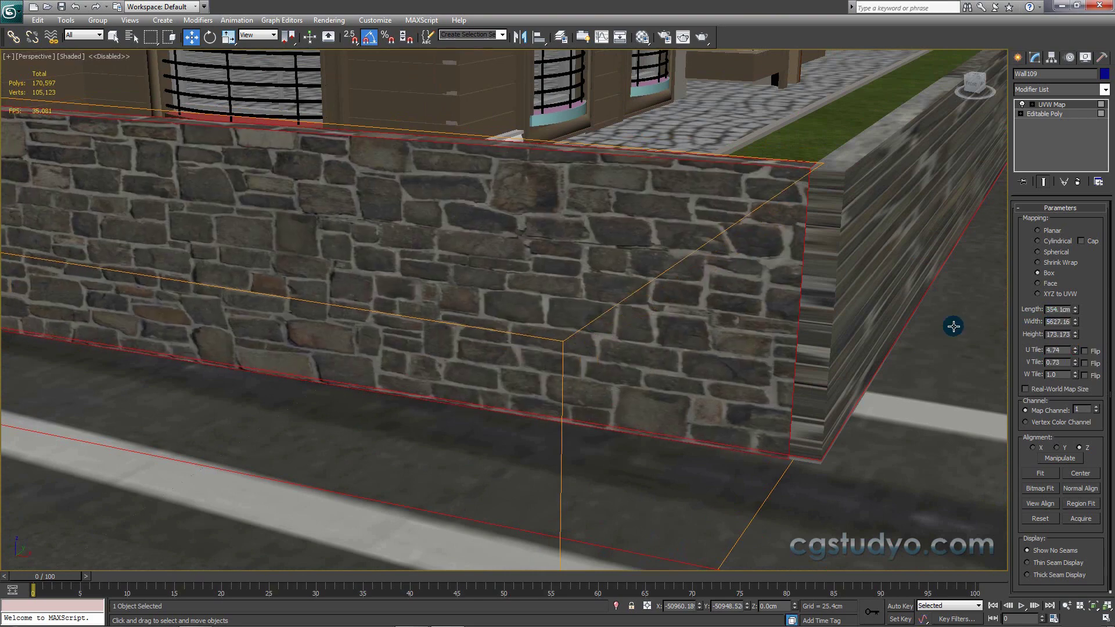
scroll(634, 326, down, 3)
scroll(666, 330, up, 4)
scroll(636, 313, down, 2)
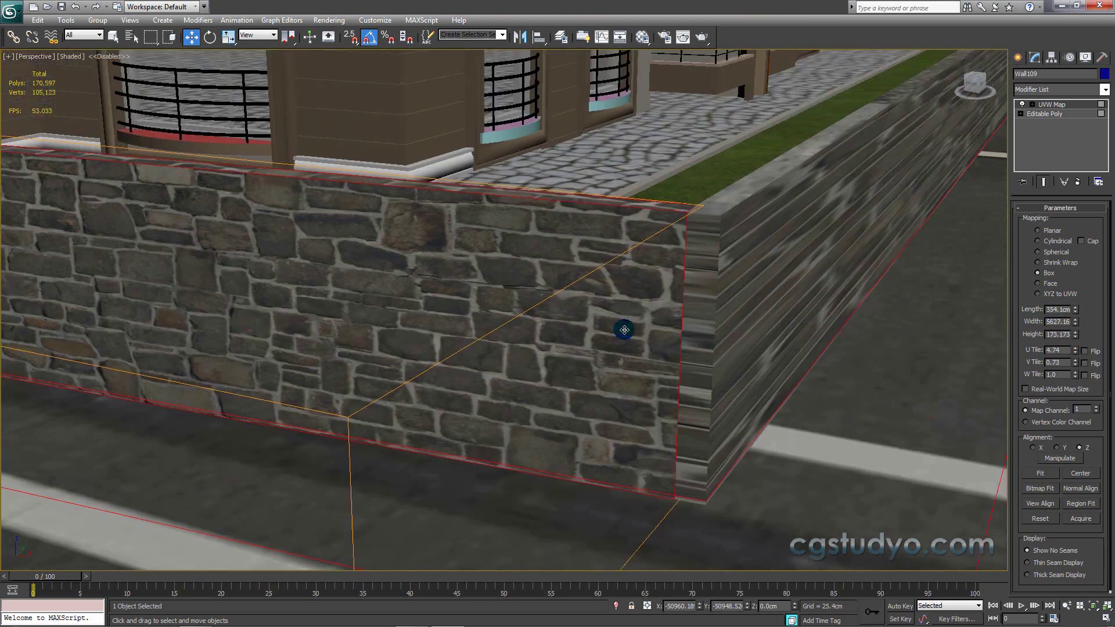
mouse_move(973, 84)
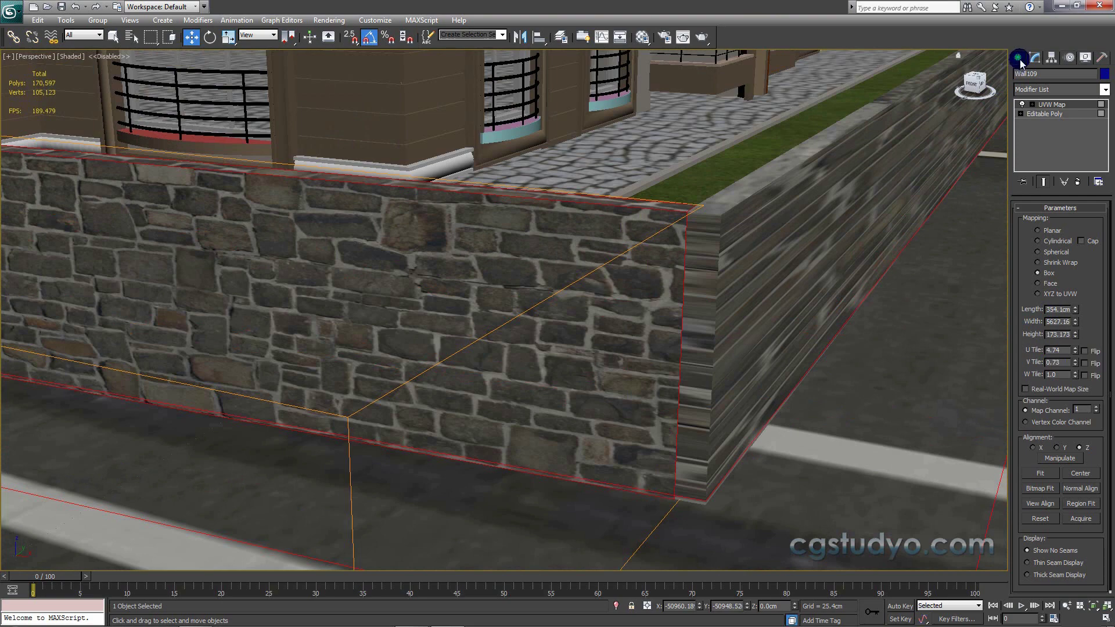
Step: Add an Edit Poly modifier above the UVW Map and enter polygon mode
click(1103, 89)
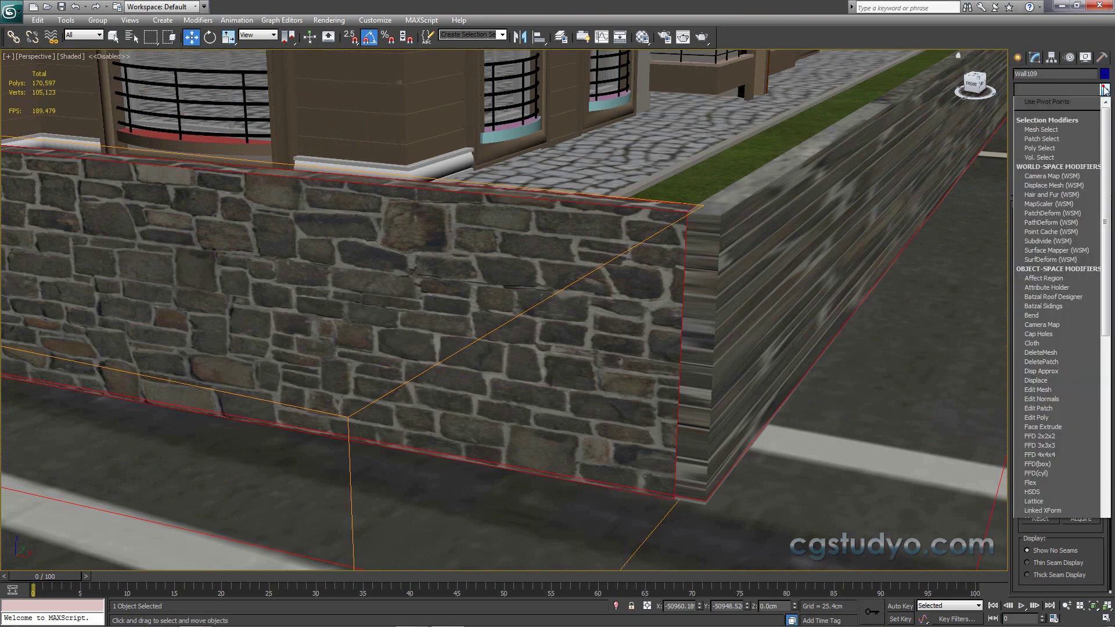
scroll(1062, 116, down, 15)
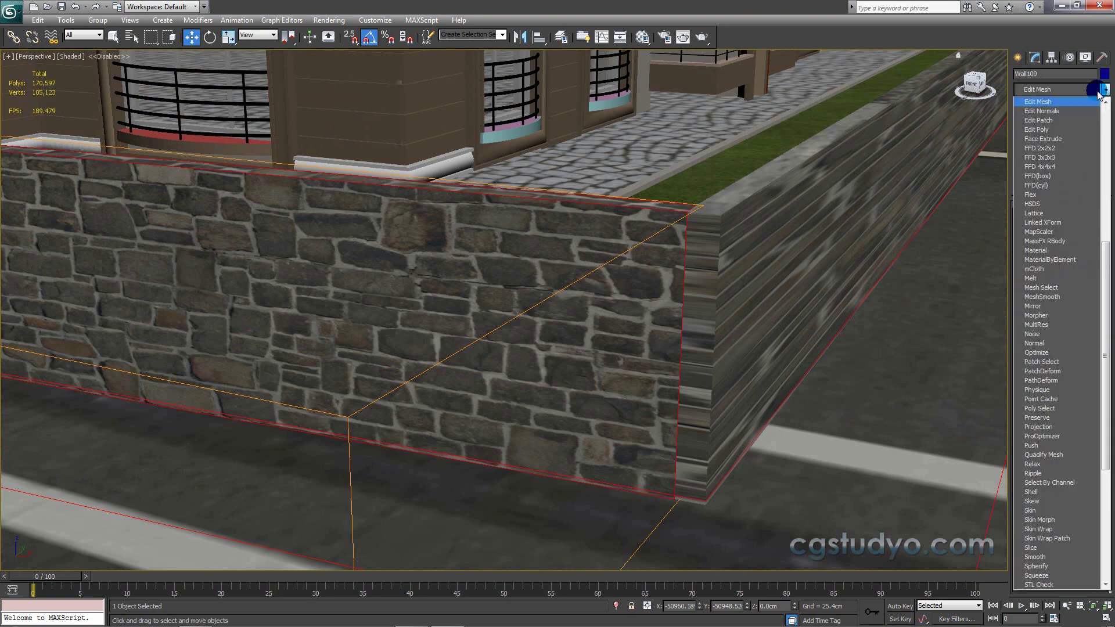
click(1065, 128)
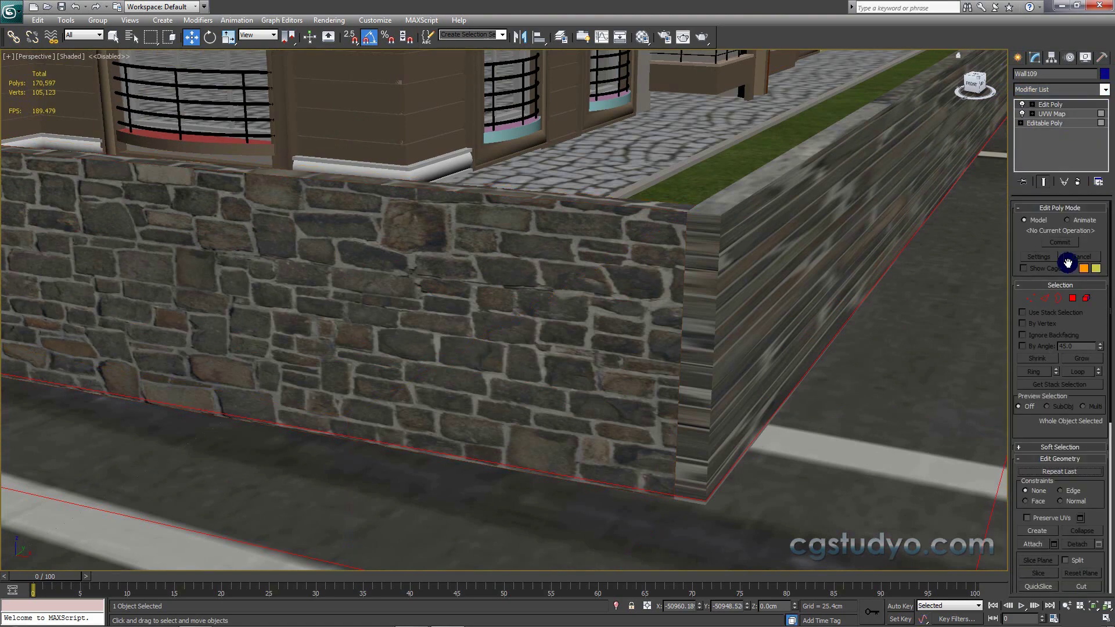
scroll(809, 281, down, 2)
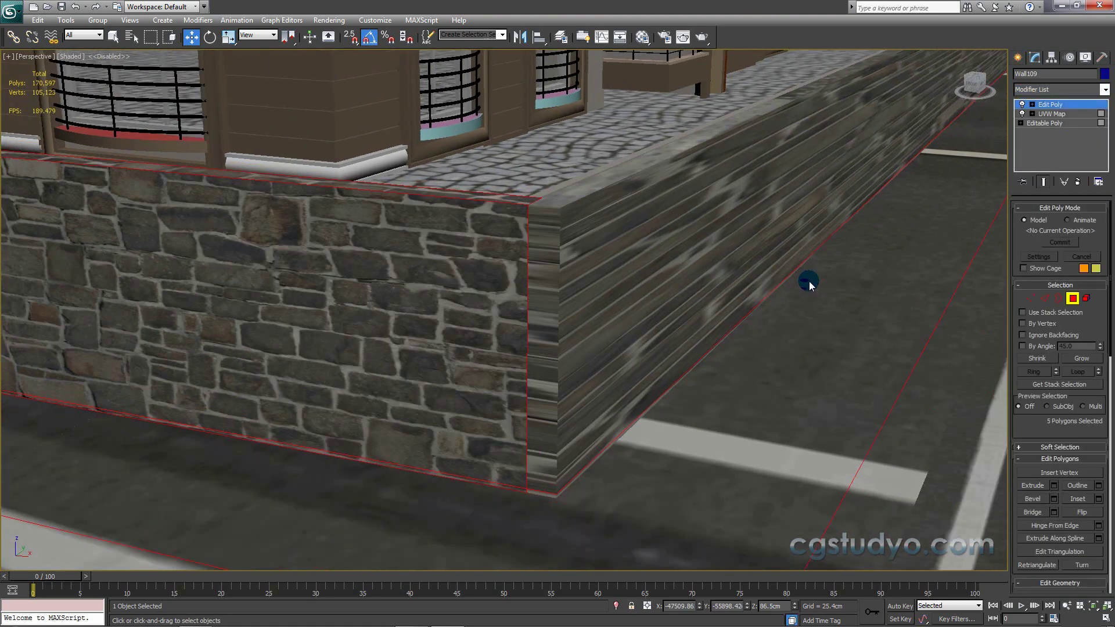
scroll(807, 280, down, 6)
key(4)
scroll(755, 249, down, 2)
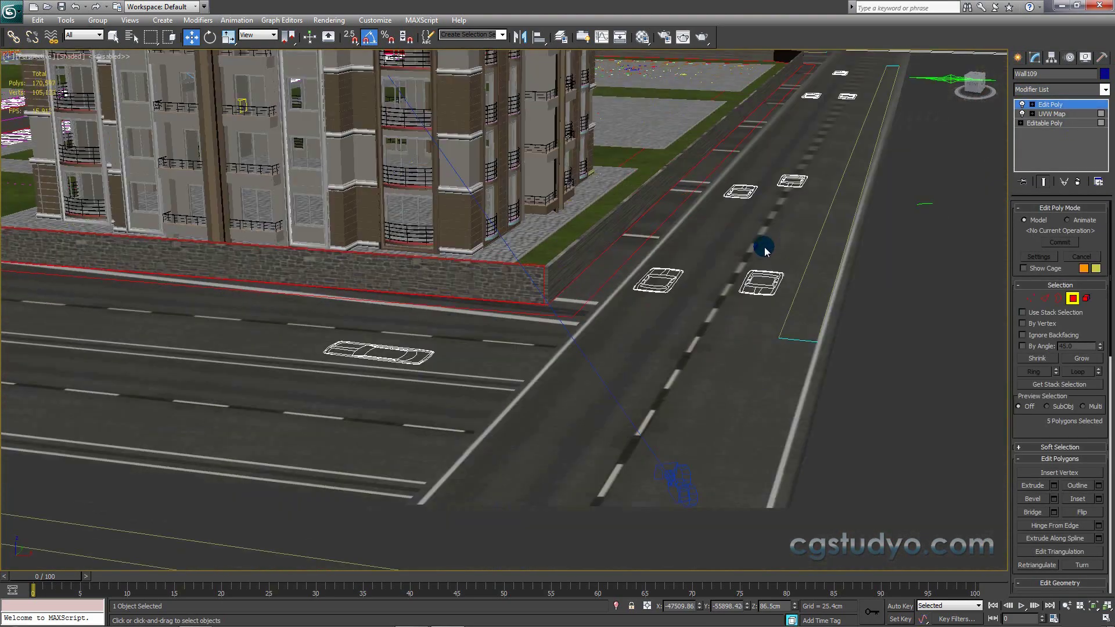
Step: Window-select the wall's street-side faces and show the selection shaded red
mouse_move(754, 256)
alt+middle_down()
mouse_move(756, 283)
mouse_move(677, 311)
mouse_move(645, 378)
alt+middle_up()
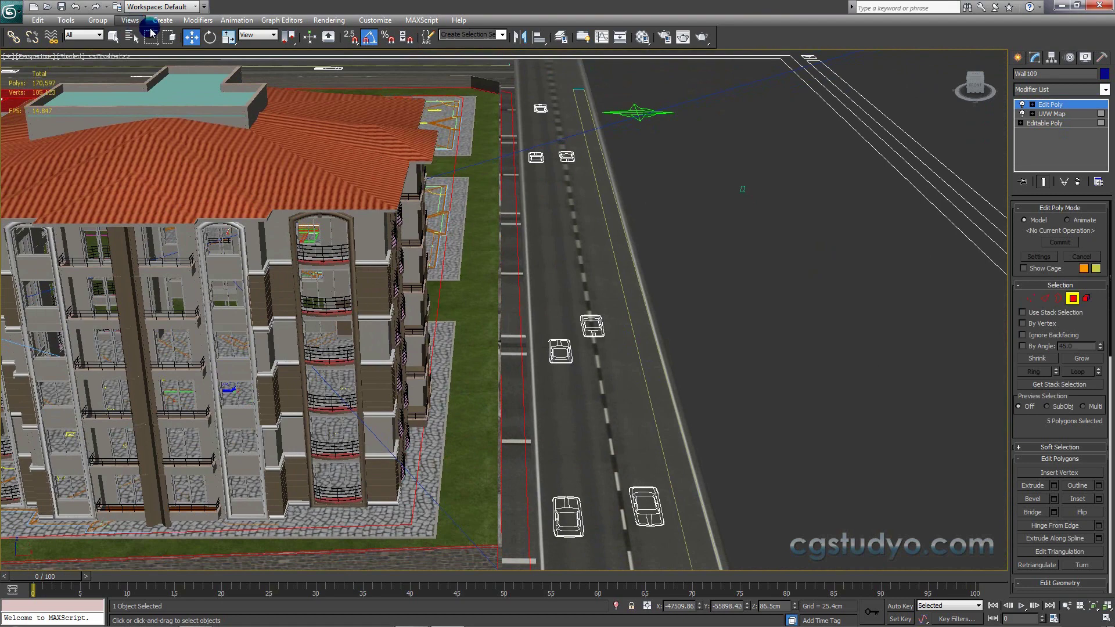
click(170, 37)
middle_drag(514, 174, 514, 192)
scroll(514, 188, down, 4)
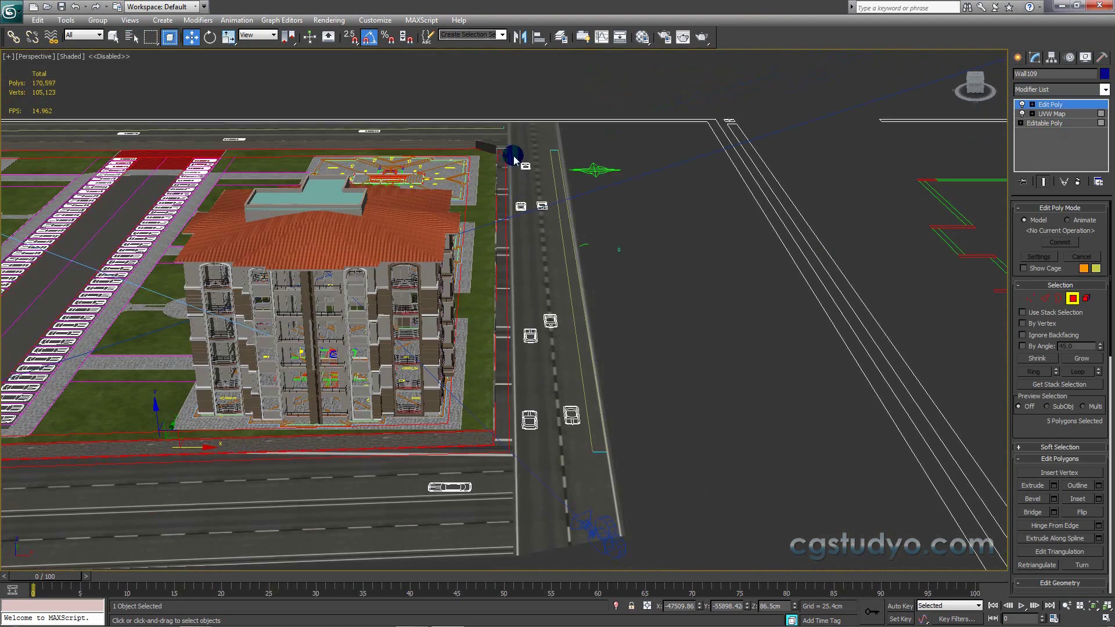
drag(486, 394, 492, 455)
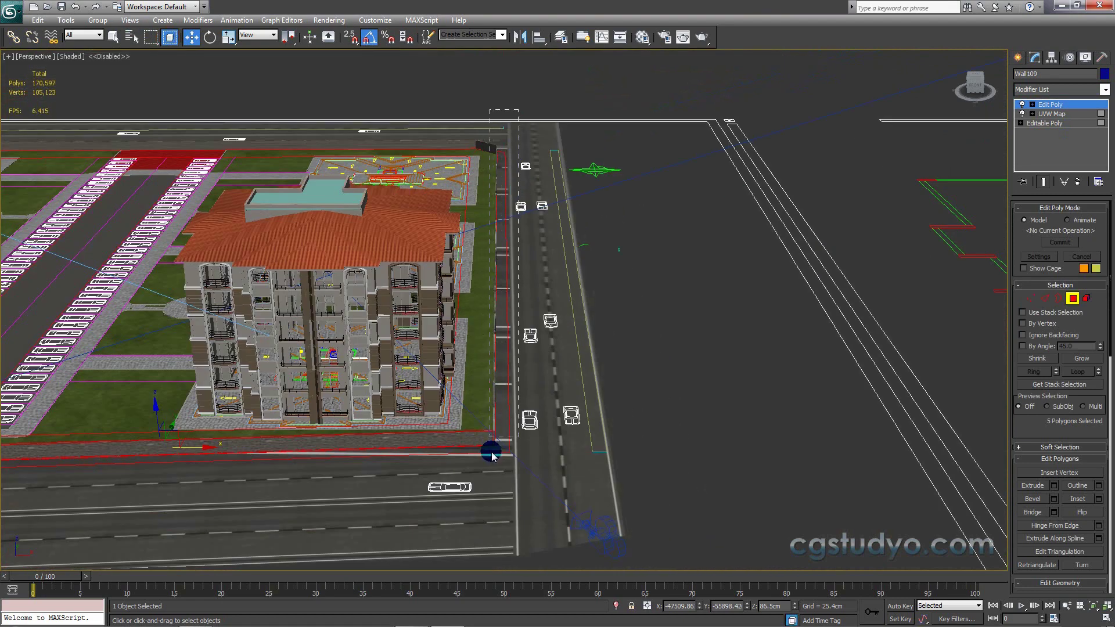
mouse_move(488, 463)
alt+middle_down()
mouse_move(445, 431)
mouse_move(421, 431)
mouse_move(569, 331)
mouse_move(458, 385)
mouse_move(490, 343)
alt+middle_up()
scroll(406, 429, up, 3)
scroll(486, 362, up, 5)
scroll(486, 362, down, 5)
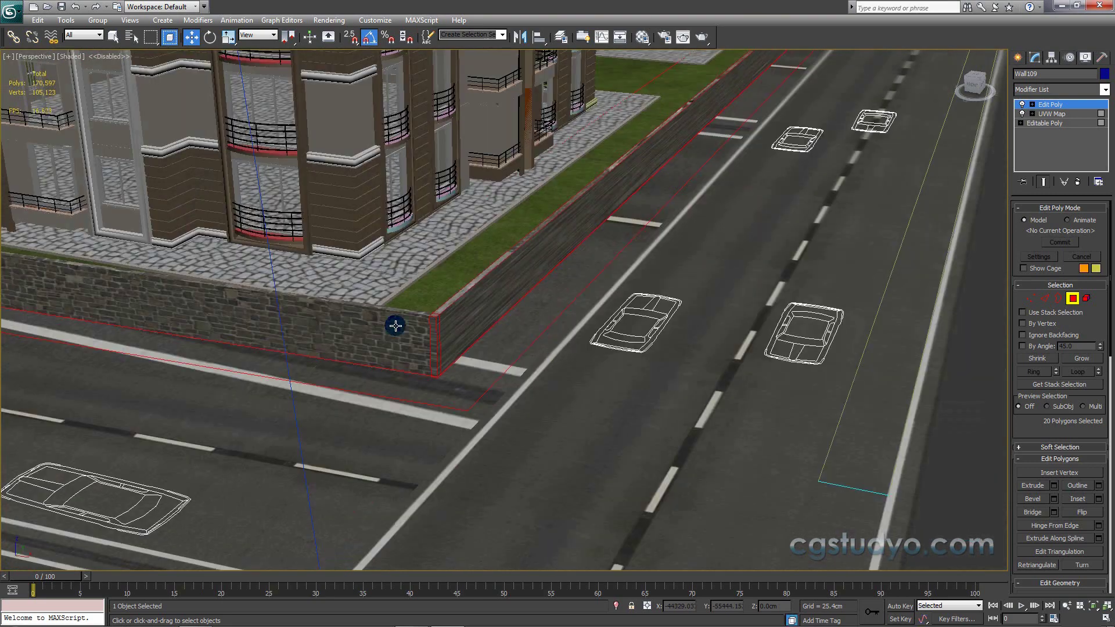
key(F2)
Step: Orbit and zoom down to the wall's end where it meets the stone wall
mouse_move(448, 306)
alt+middle_down()
mouse_move(331, 455)
mouse_move(507, 384)
mouse_move(686, 280)
mouse_move(660, 216)
alt+middle_up()
scroll(686, 280, up, 5)
scroll(627, 309, up, 3)
scroll(677, 197, up, 2)
scroll(677, 207, down, 2)
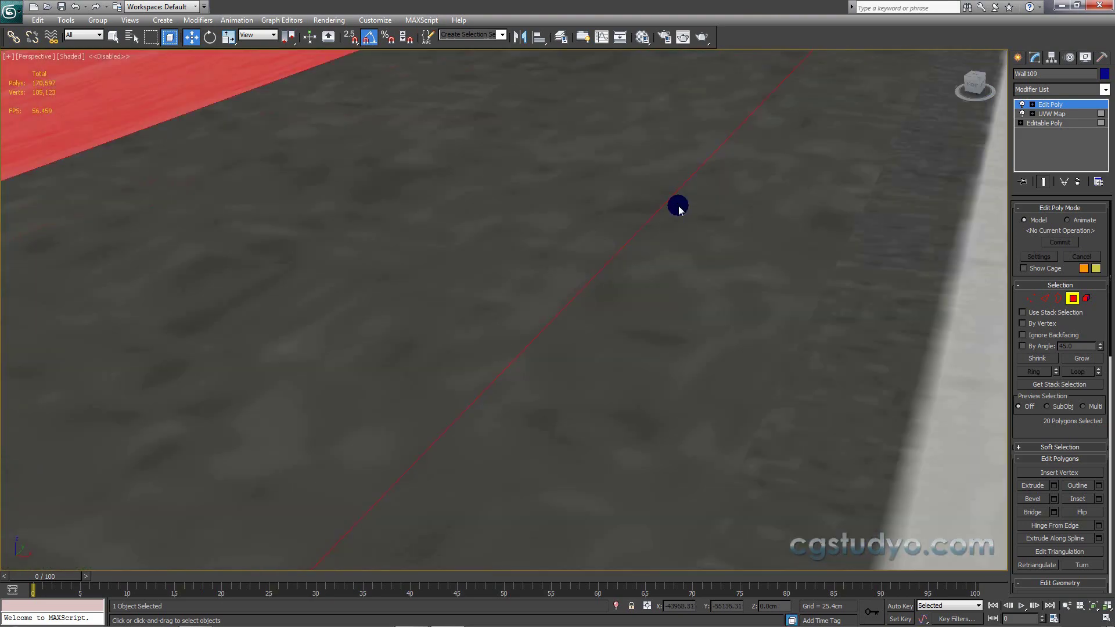
scroll(633, 225, down, 6)
scroll(633, 225, up, 3)
scroll(632, 226, up, 2)
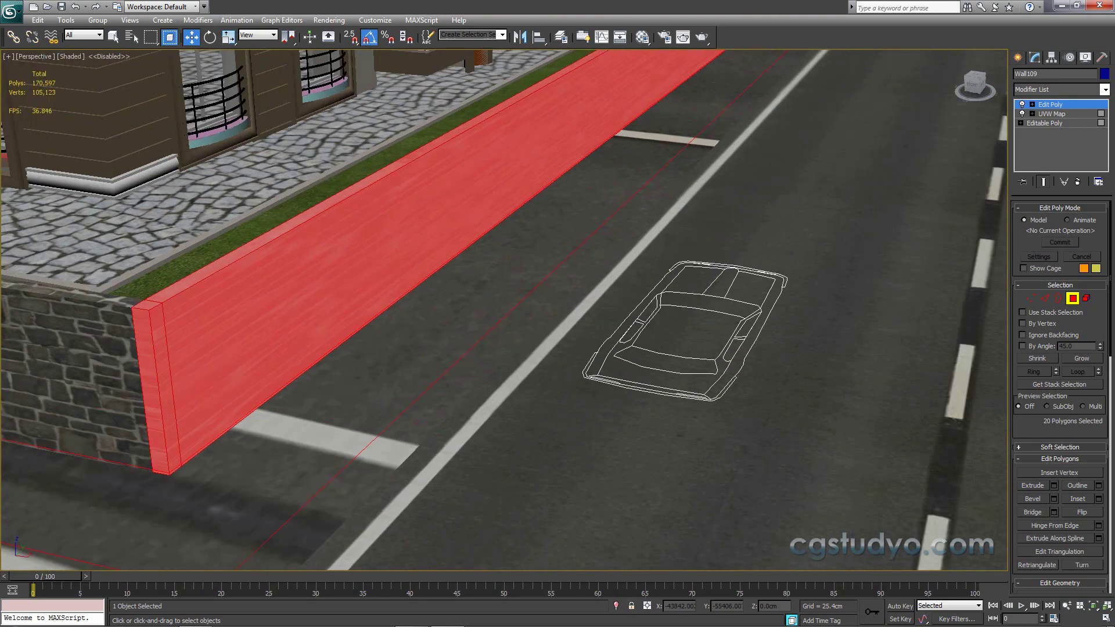
alt+middle_drag(334, 509, 473, 490)
scroll(472, 490, up, 2)
scroll(473, 490, up, 3)
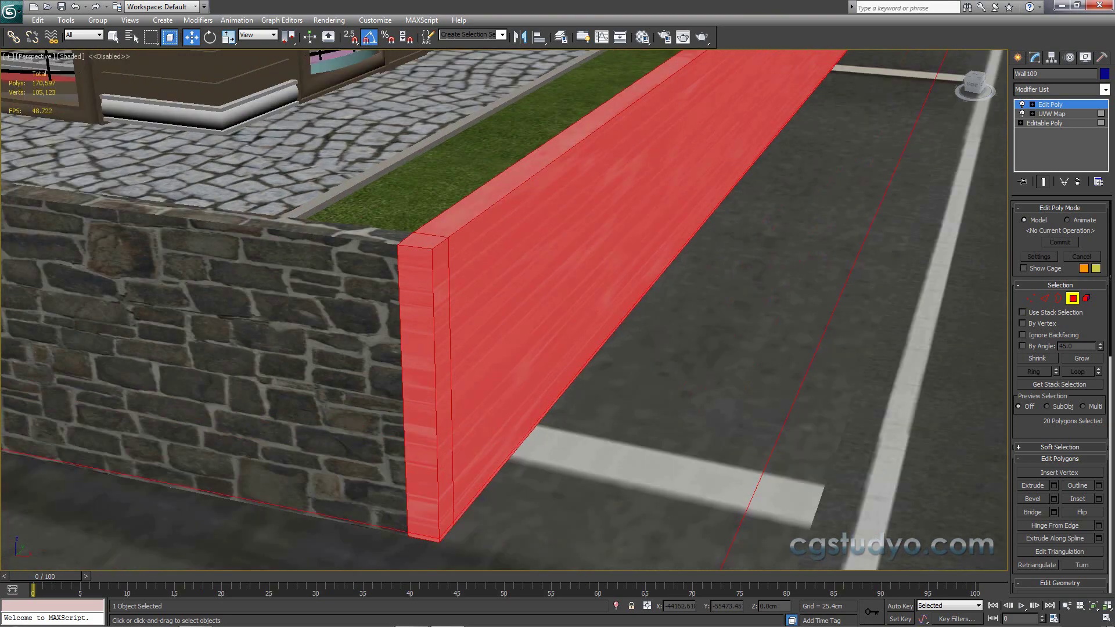
Step: Add a second UVW Map to the street-side faces and raise U Tile to 3.12
click(1104, 89)
key(u)
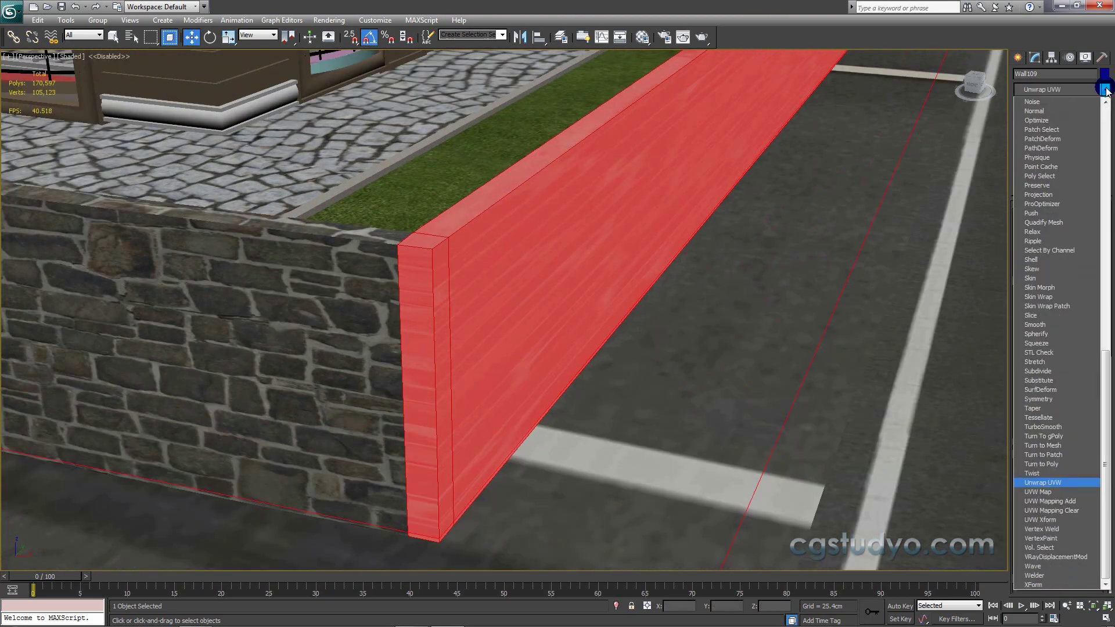
key(u)
click(1057, 493)
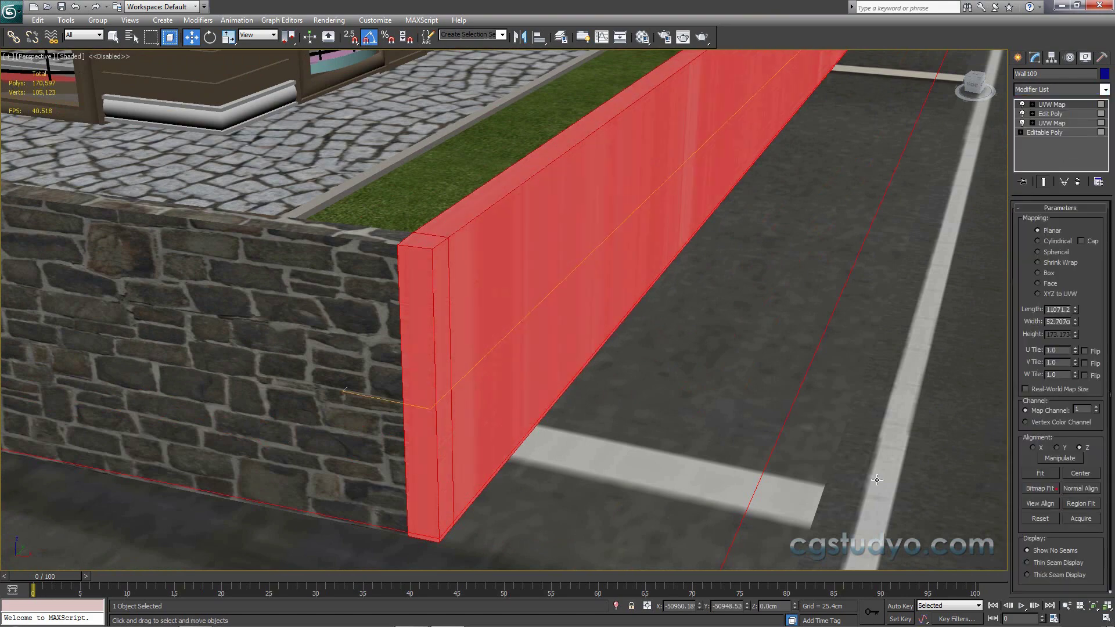
middle_drag(822, 460, 769, 420)
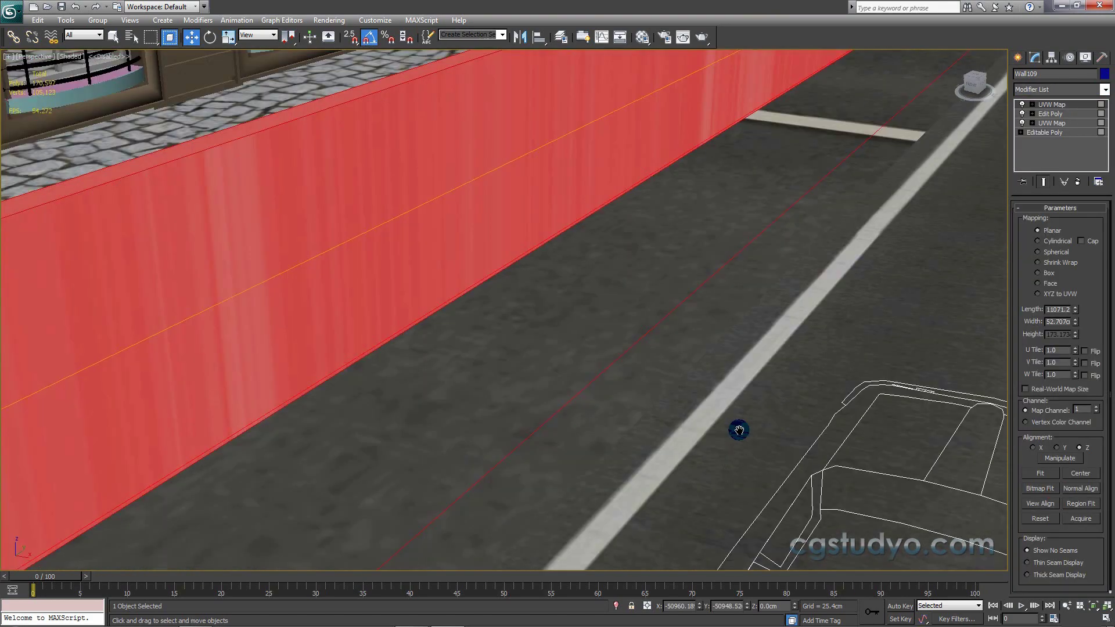
scroll(794, 398, down, 5)
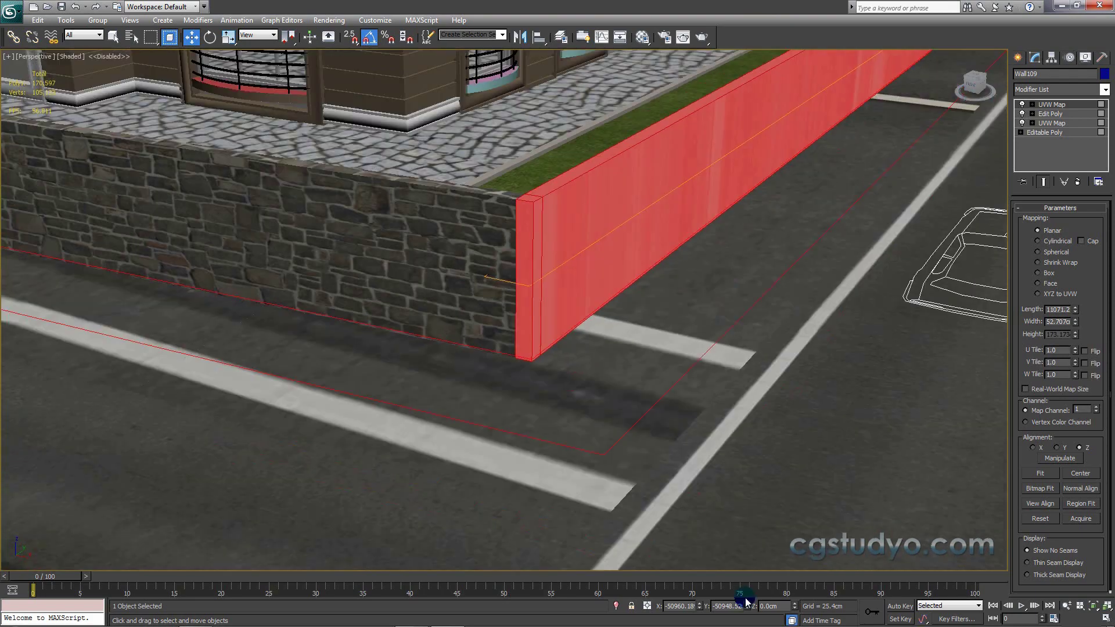
middle_drag(727, 546, 677, 524)
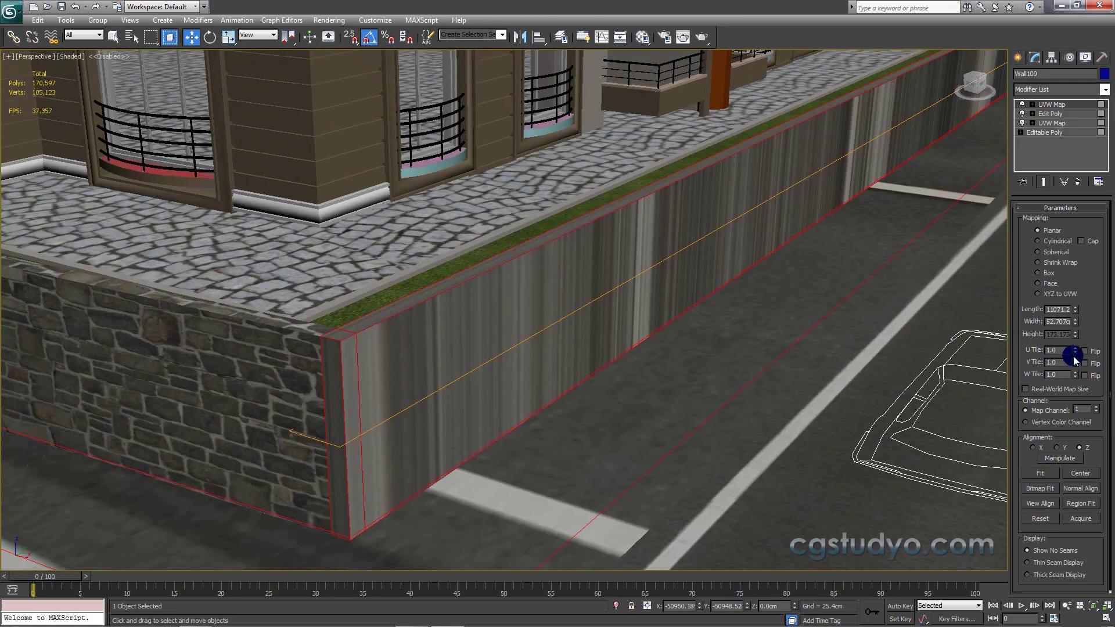
mouse_move(1075, 351)
mouse_down()
mouse_move(1075, 220)
mouse_move(1065, 284)
mouse_up()
Step: Set the mapping to Box and raise U Tile to about 9.48
click(1037, 273)
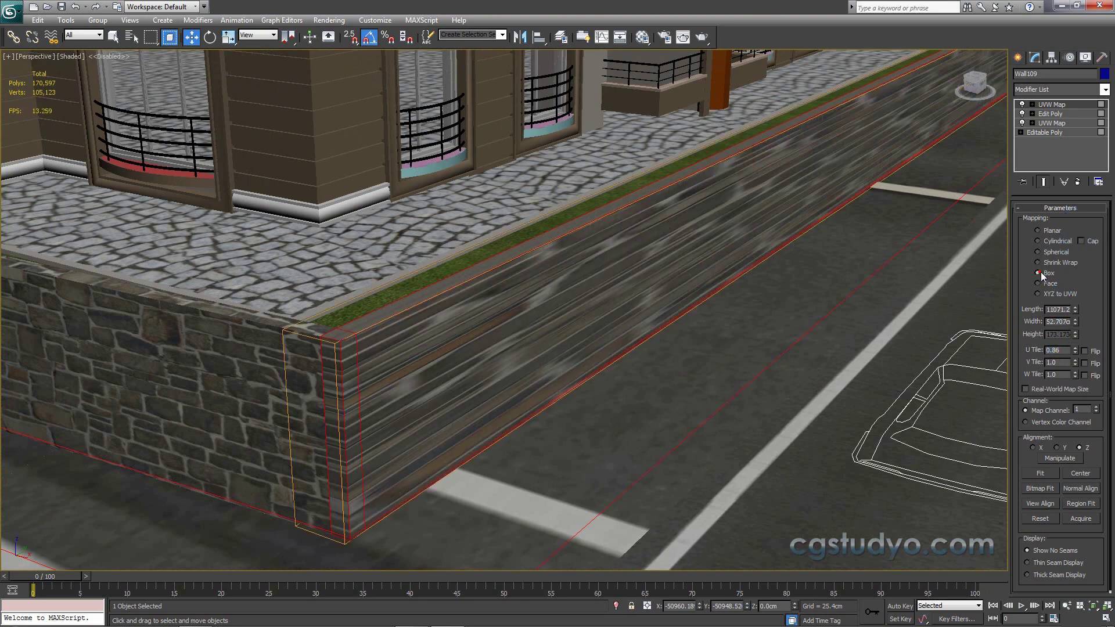
click(1075, 351)
drag(1076, 351, 1030, 99)
mouse_move(663, 289)
alt+middle_down()
mouse_move(594, 360)
mouse_move(590, 386)
mouse_move(600, 381)
alt+middle_up()
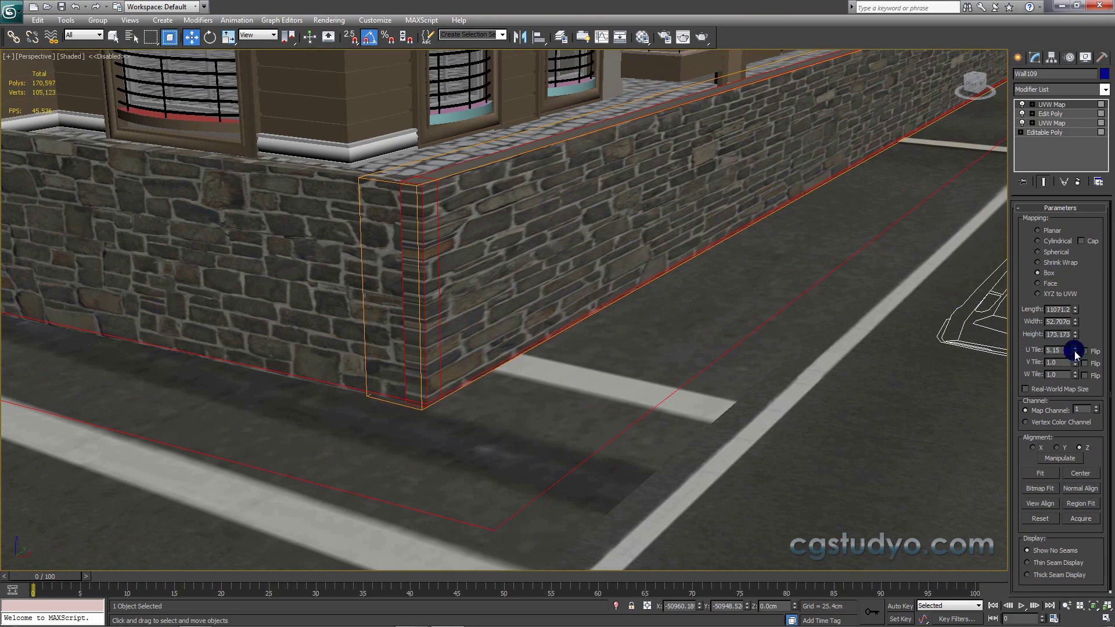
drag(1075, 353, 1068, 182)
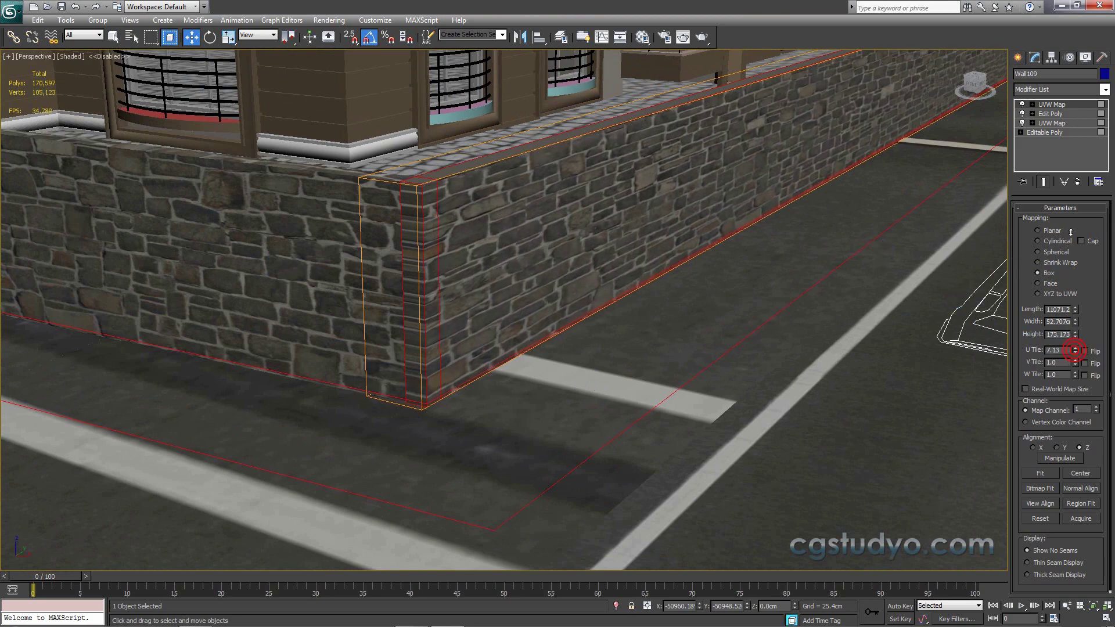
drag(1068, 182, 1055, 96)
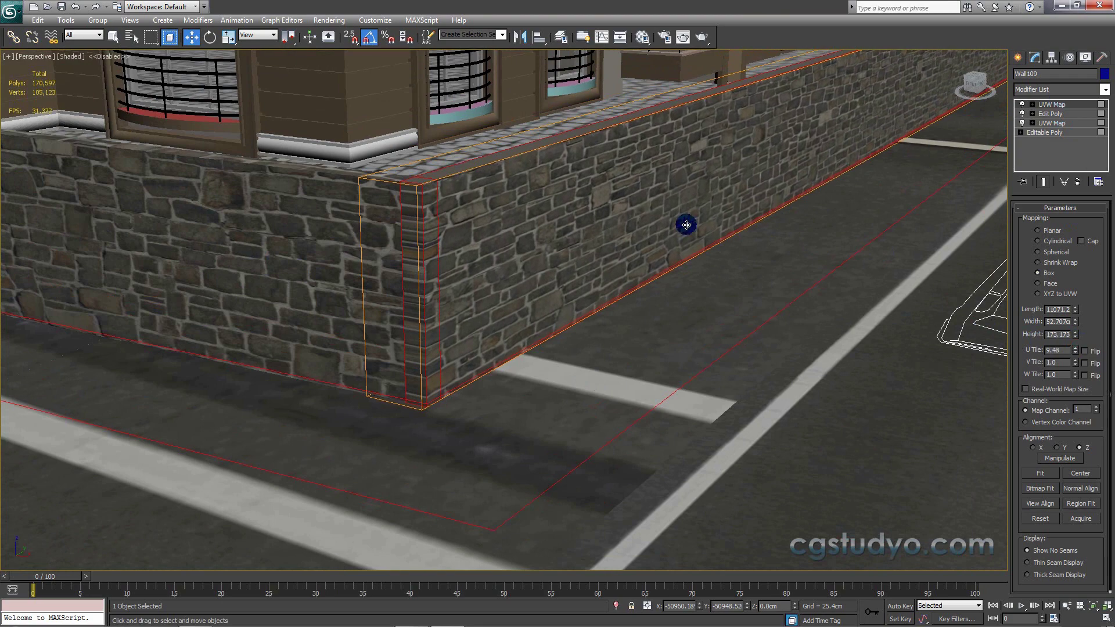
mouse_move(599, 253)
middle_down()
mouse_move(603, 235)
mouse_move(592, 241)
middle_up()
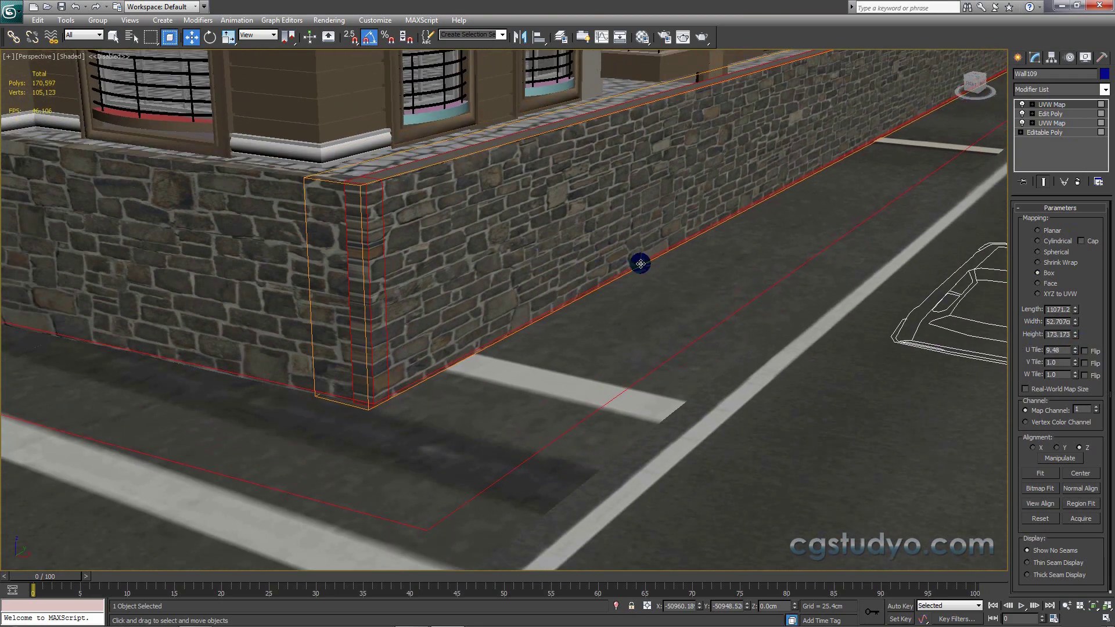
Step: Adjust V Tile down to about 0.66 so the stones match the front wall
drag(1074, 364, 1068, 379)
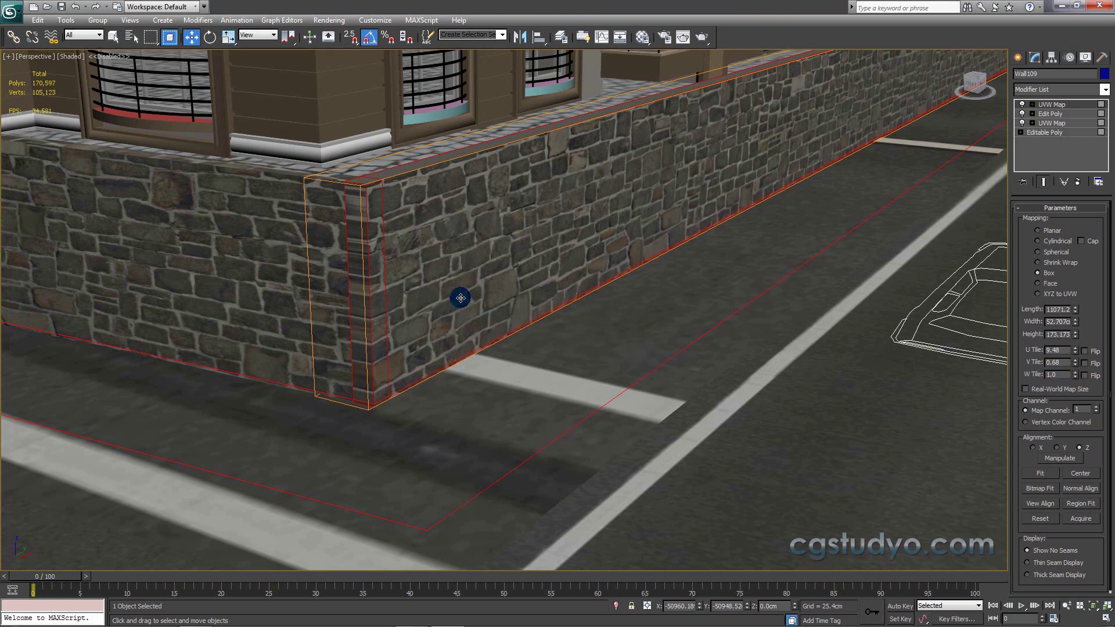
drag(1076, 364, 1076, 357)
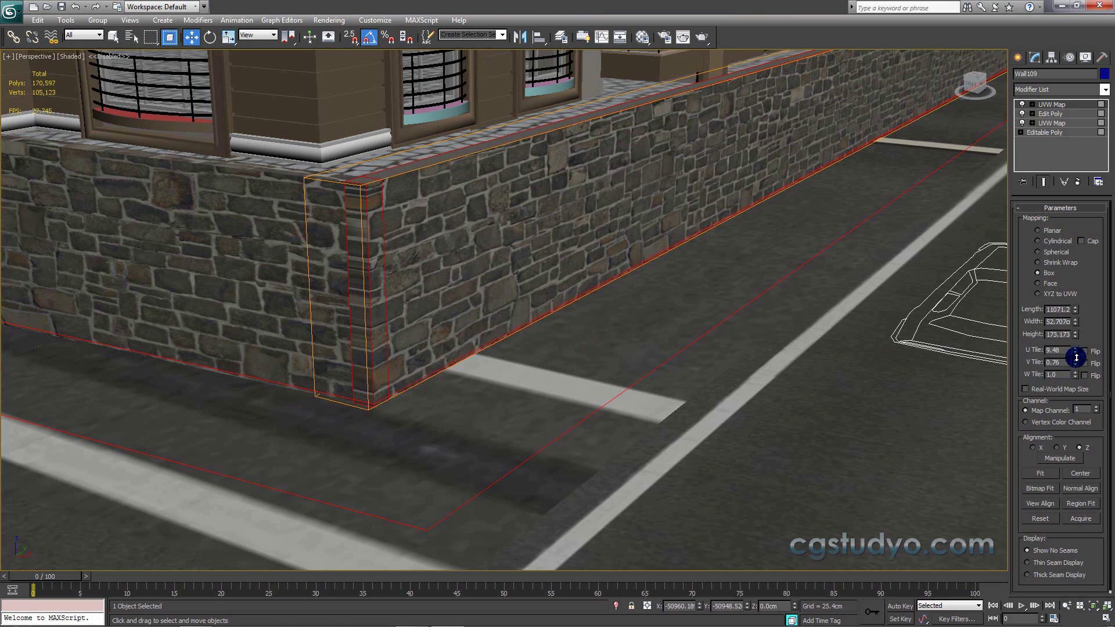
middle_drag(689, 333, 661, 347)
drag(1074, 366, 1074, 361)
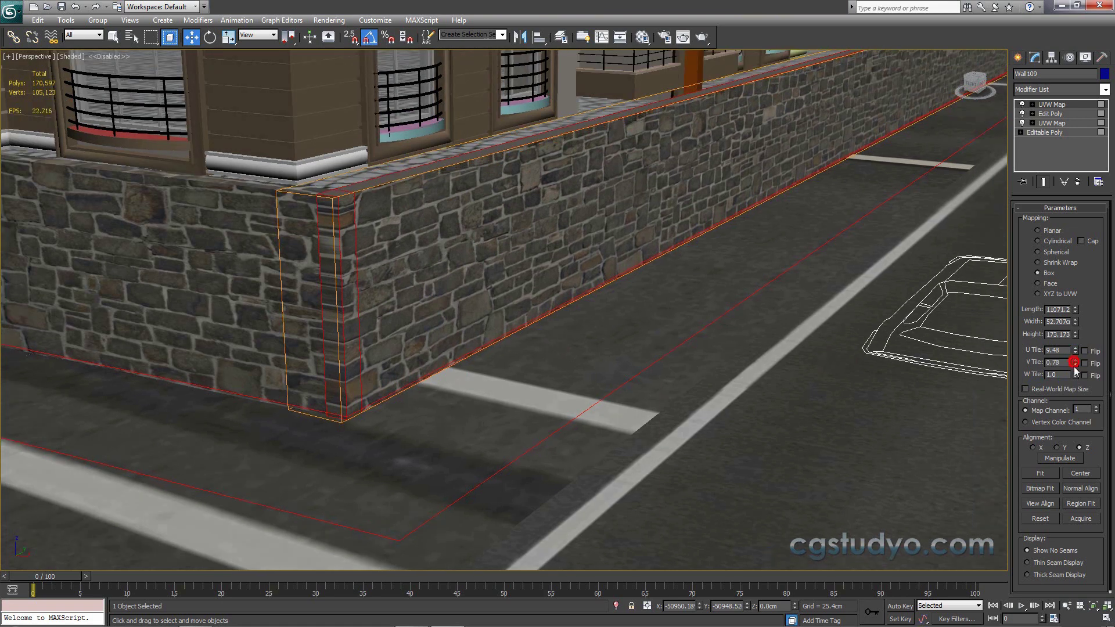
click(1074, 367)
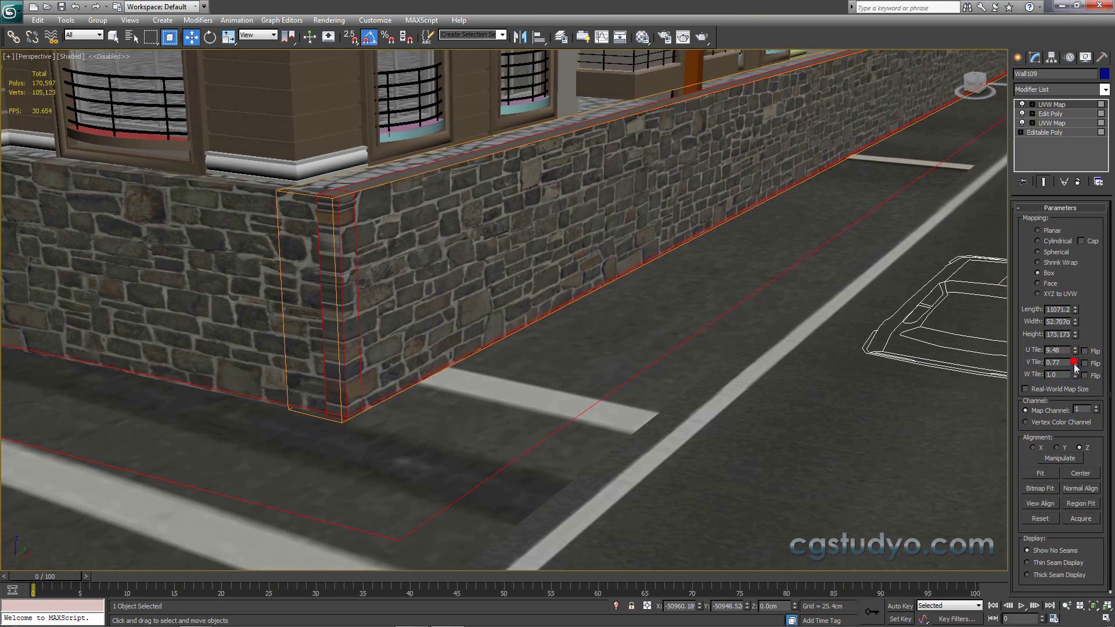
drag(1074, 364, 1074, 364)
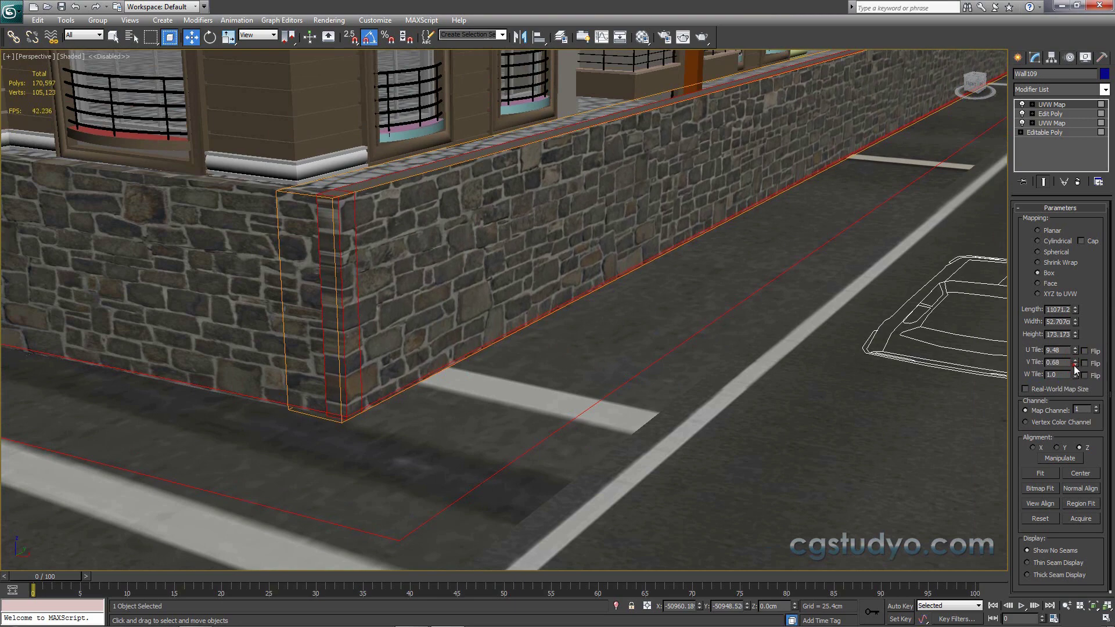
click(1074, 365)
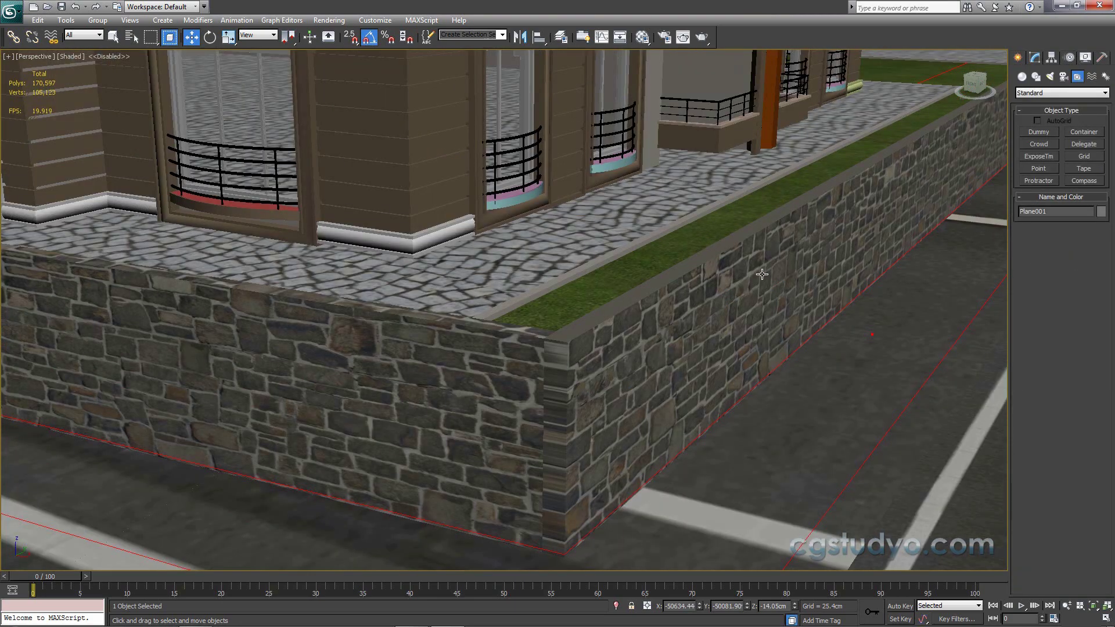
Step: Click through the railing pieces and the new wall section, then clear the selection
click(747, 161)
click(621, 131)
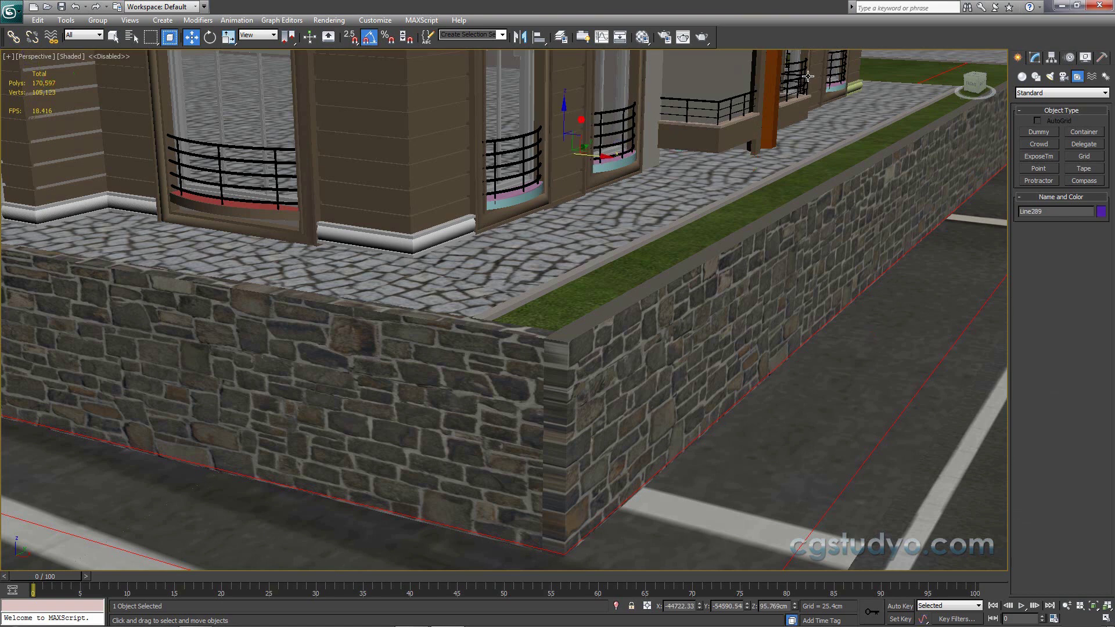
click(1037, 59)
click(874, 227)
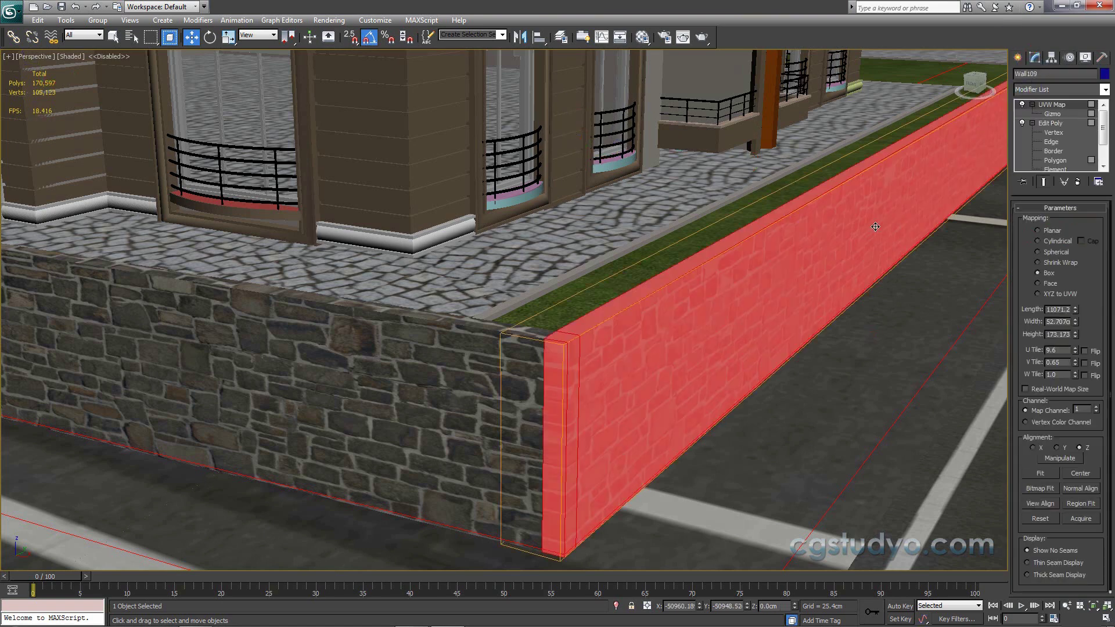
click(1018, 60)
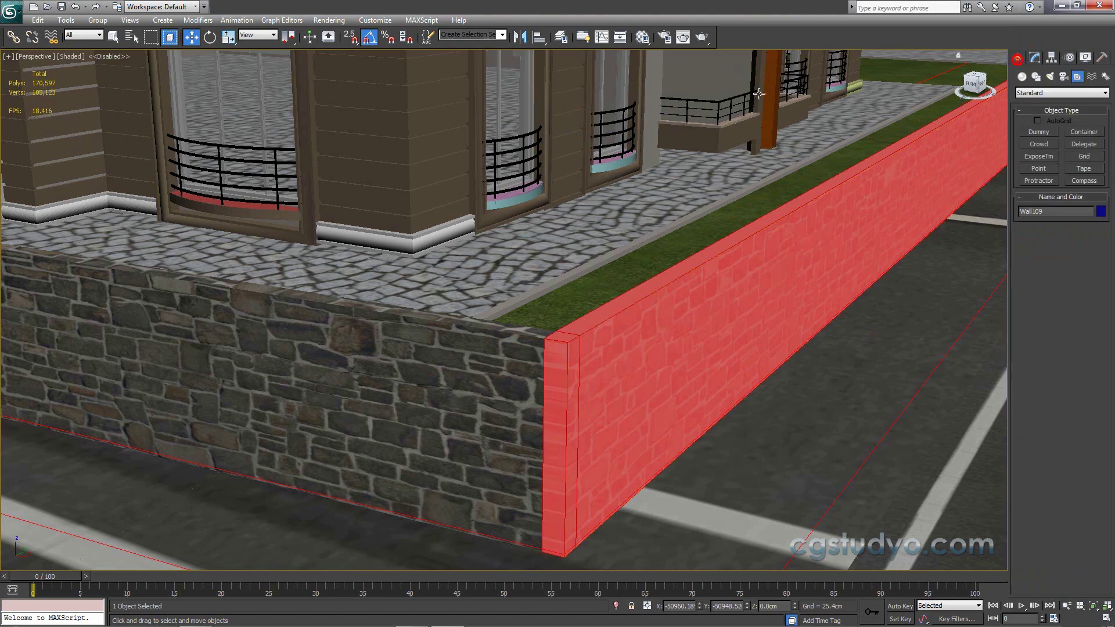
click(591, 114)
Step: Reselect the new wall section and collapse its expanded modifier entries in the Modify panel
scroll(707, 264, down, 2)
scroll(689, 249, down, 4)
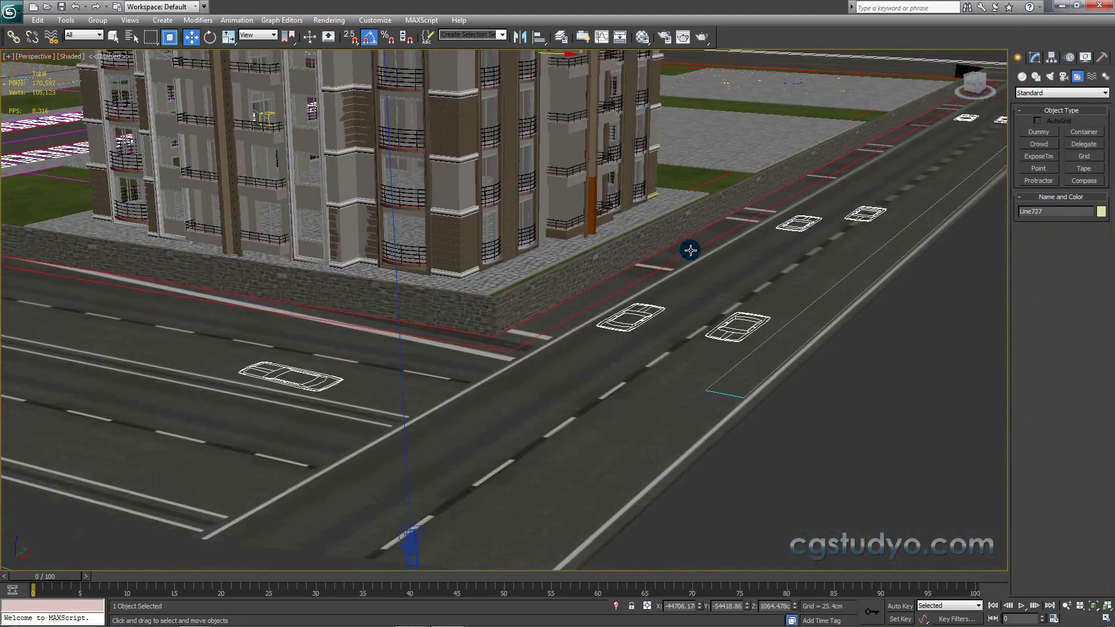
scroll(689, 249, up, 4)
scroll(697, 276, up, 3)
mouse_move(697, 275)
middle_down()
mouse_move(709, 256)
mouse_move(703, 264)
middle_up()
click(700, 290)
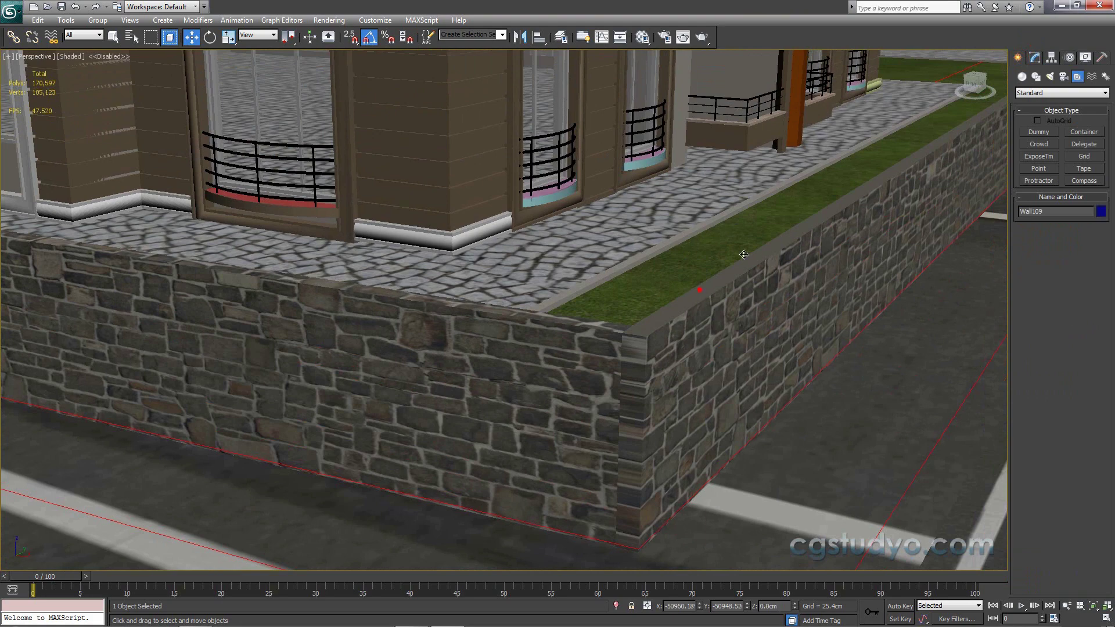
click(1035, 57)
click(1032, 123)
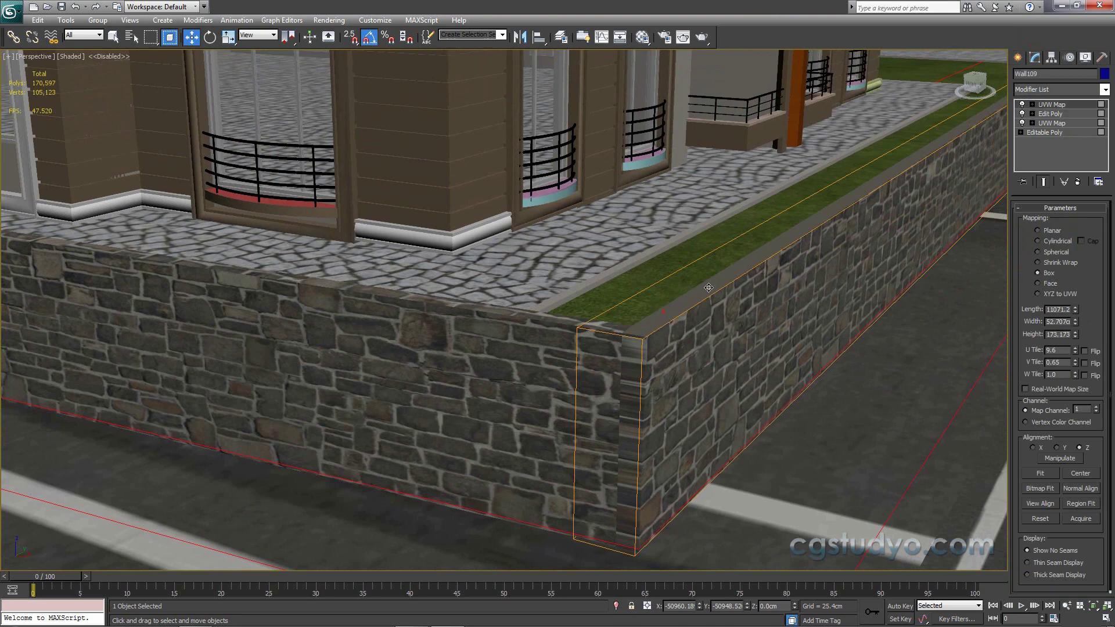
Step: Add another Edit Poly modifier and select only the wall's top cap face
click(1104, 90)
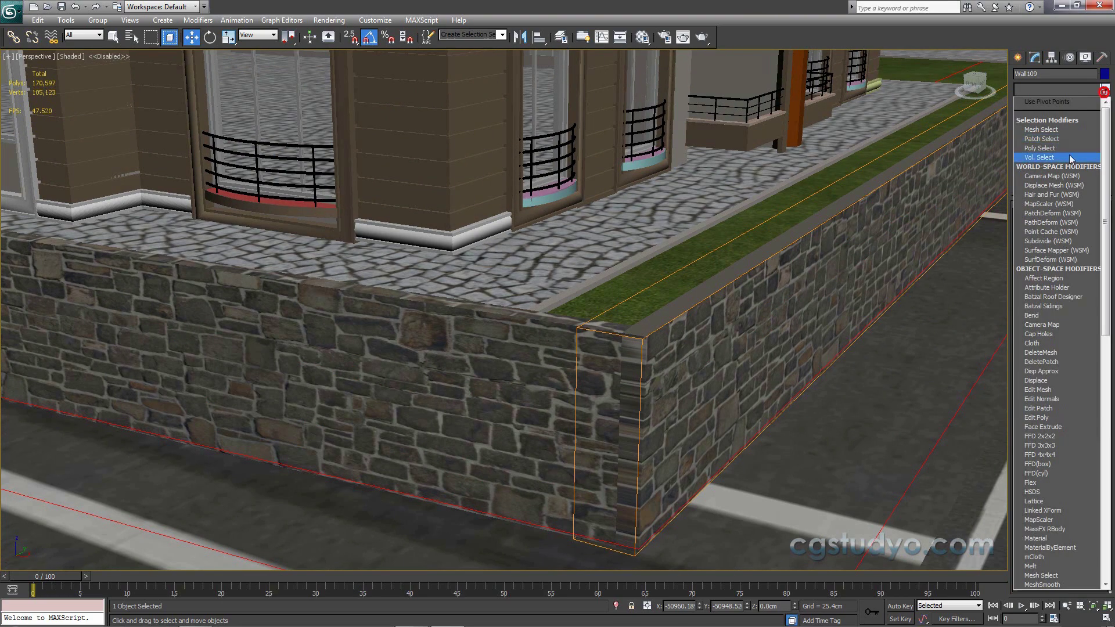
key(e)
click(1036, 129)
click(1072, 298)
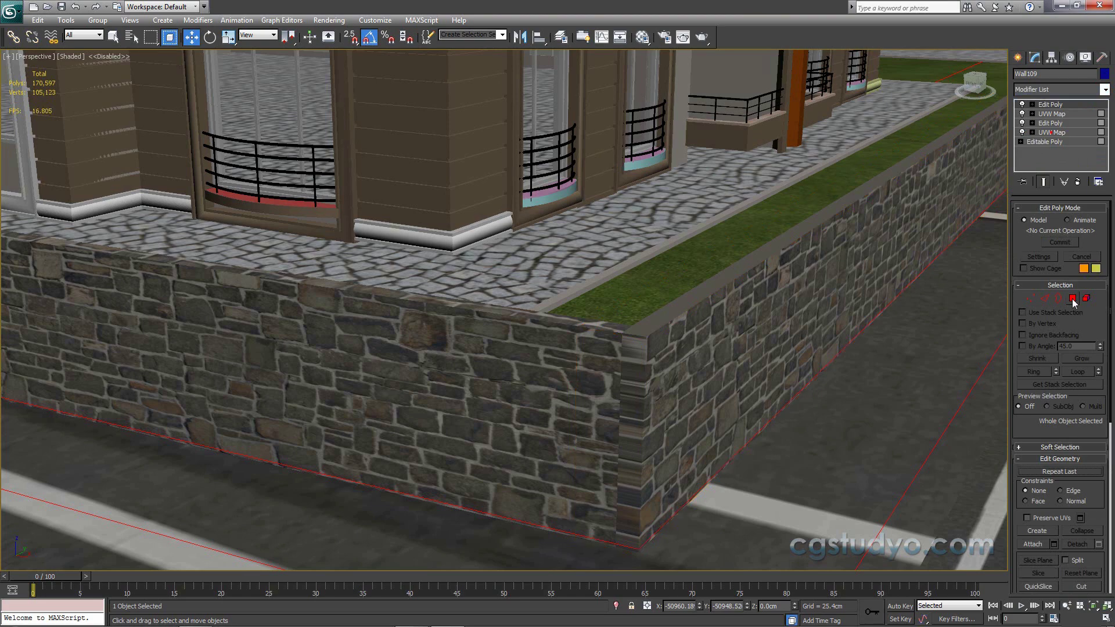
key(ctrl+a)
click(826, 213)
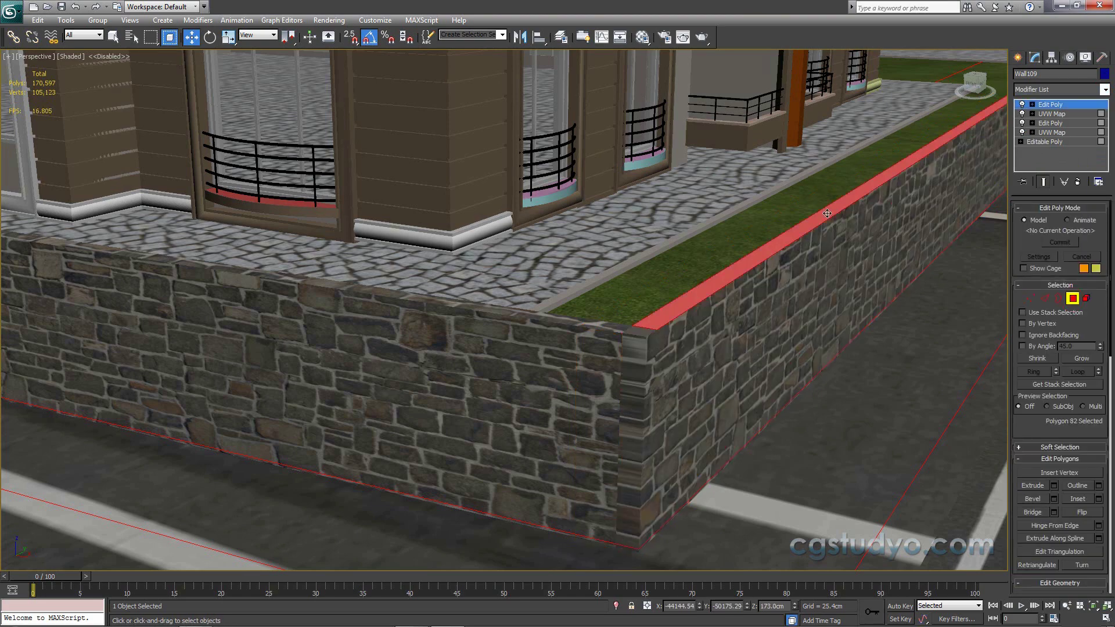
Step: Add a third UVW Map modifier on the cap with Box mapping
click(1105, 90)
key(u)
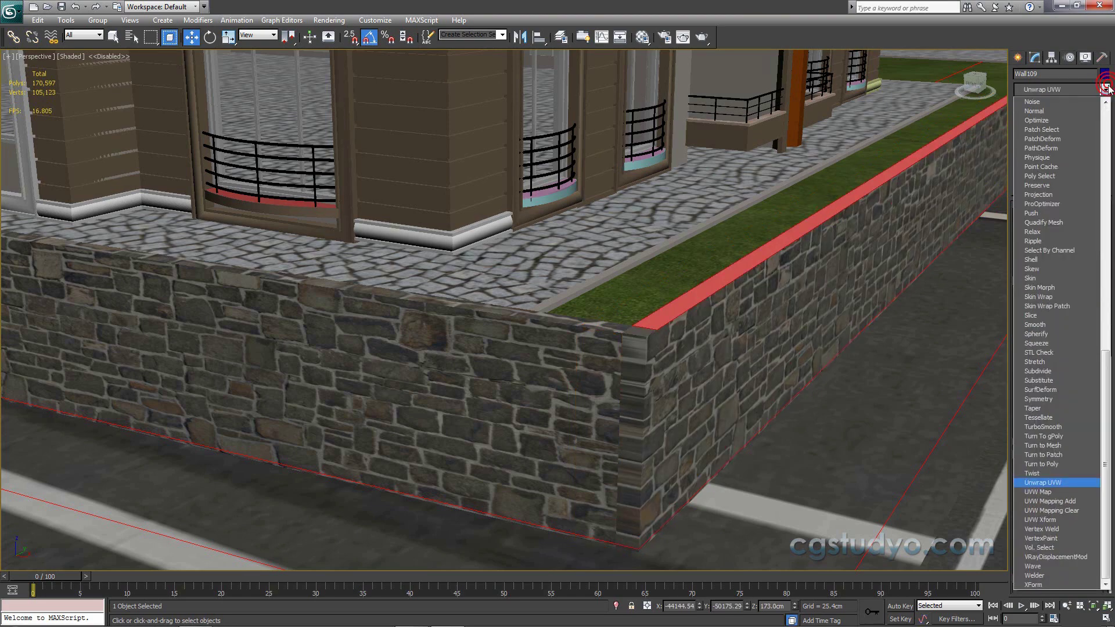
key(u)
click(1038, 492)
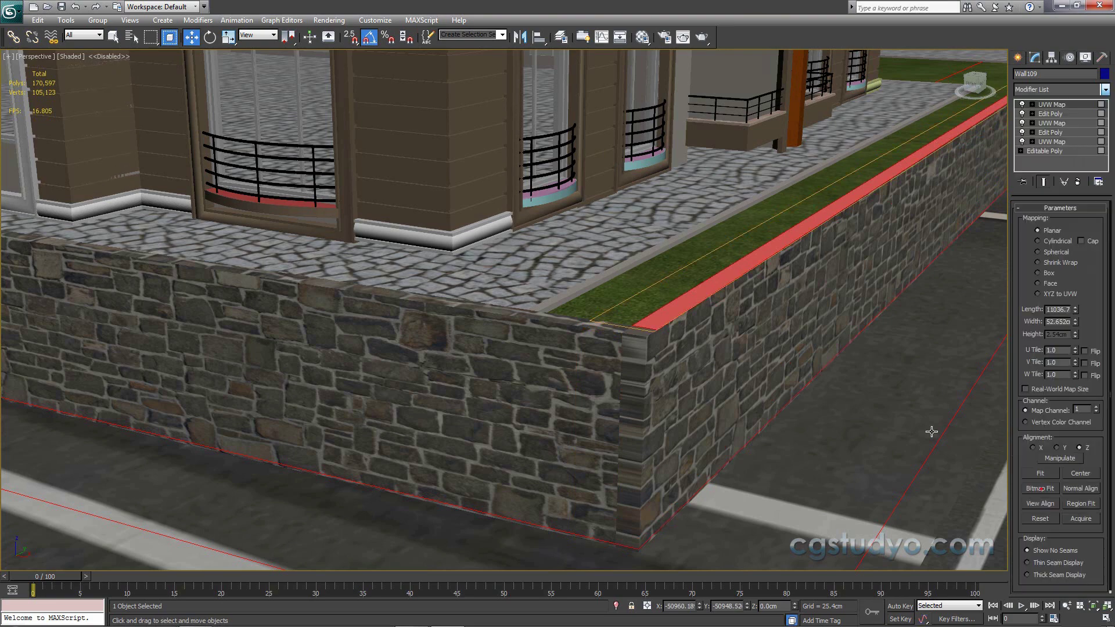
click(1037, 273)
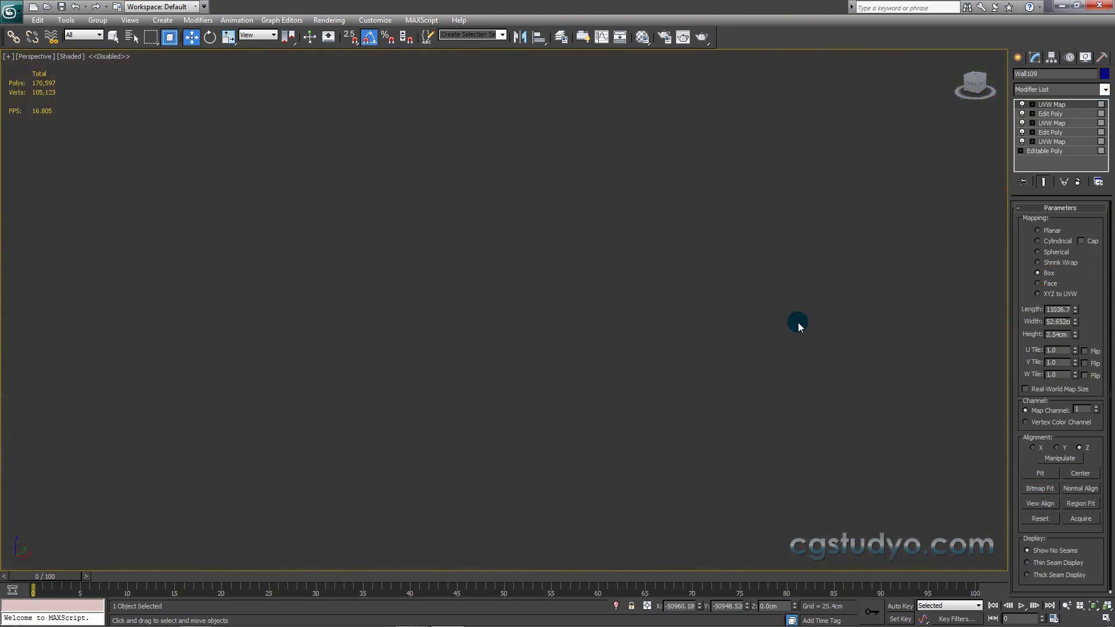
Step: Zoom in on the wall's top corner and turn off the red selection shading
scroll(737, 314, up, 5)
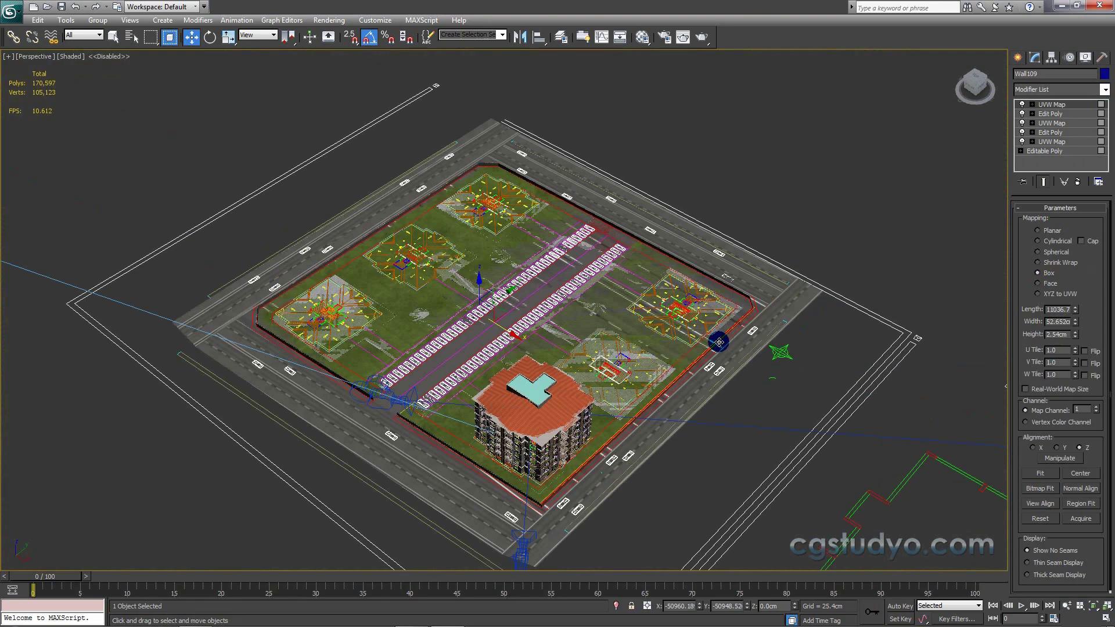
mouse_move(719, 340)
alt+middle_down()
mouse_move(707, 287)
mouse_move(718, 183)
alt+middle_up()
scroll(602, 306, up, 5)
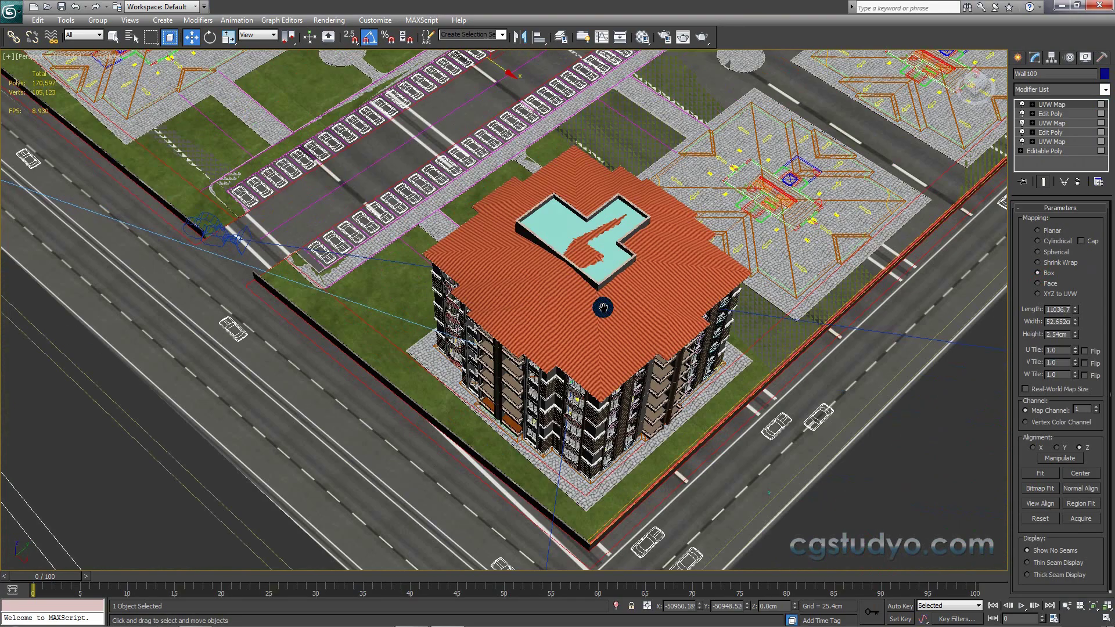
scroll(565, 219, up, 2)
scroll(593, 340, up, 5)
middle_drag(600, 373, 511, 191)
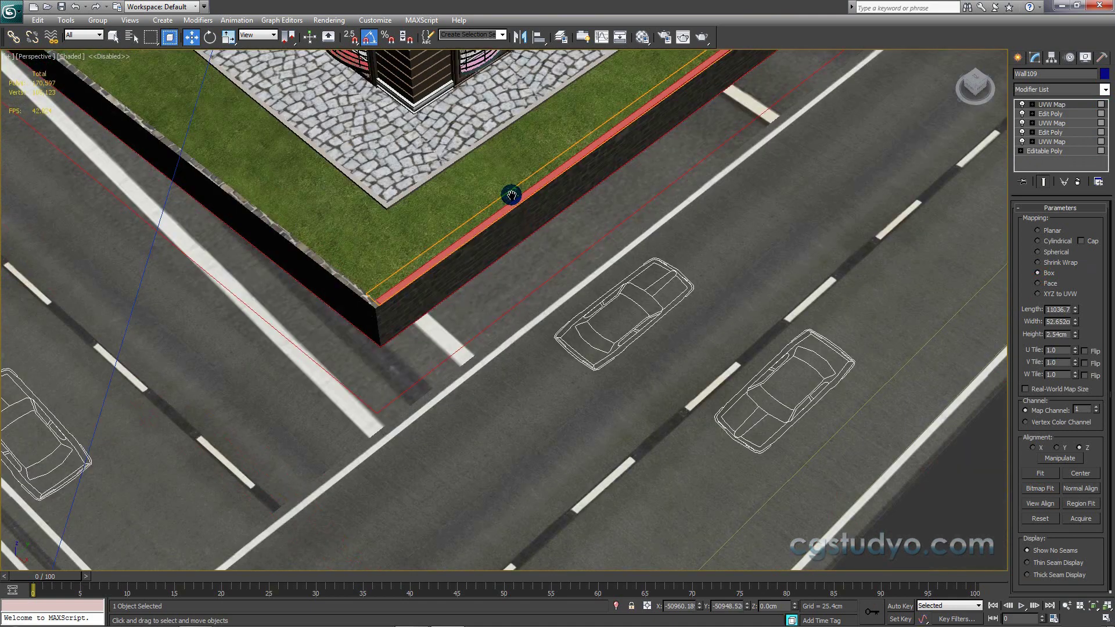
scroll(522, 244, up, 5)
mouse_move(530, 269)
middle_down()
mouse_move(583, 313)
mouse_move(617, 291)
mouse_move(610, 298)
middle_up()
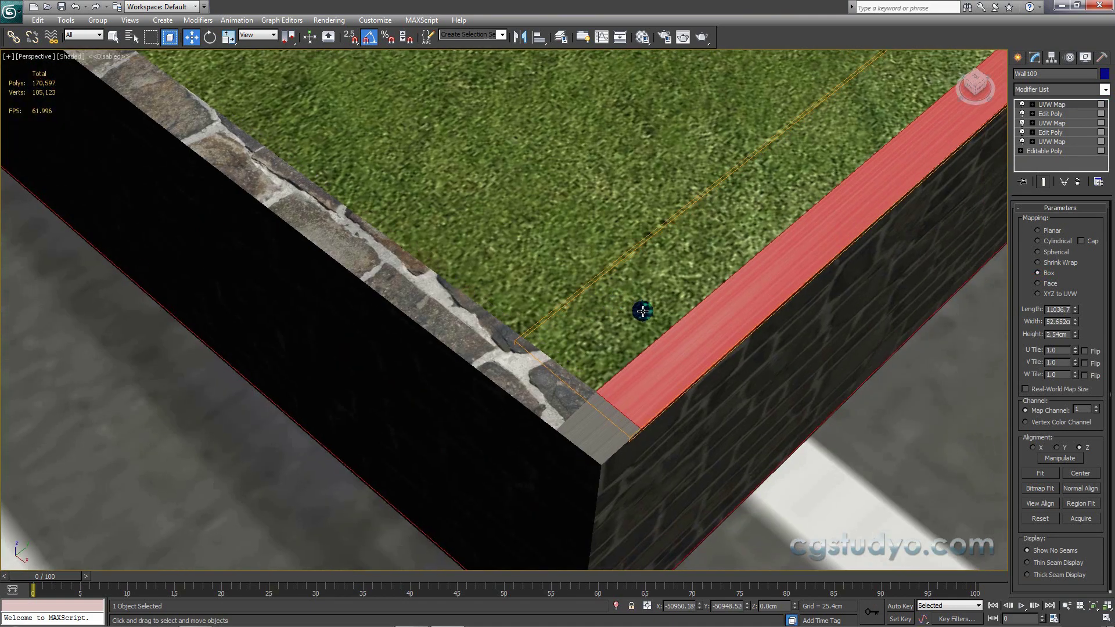
key(F2)
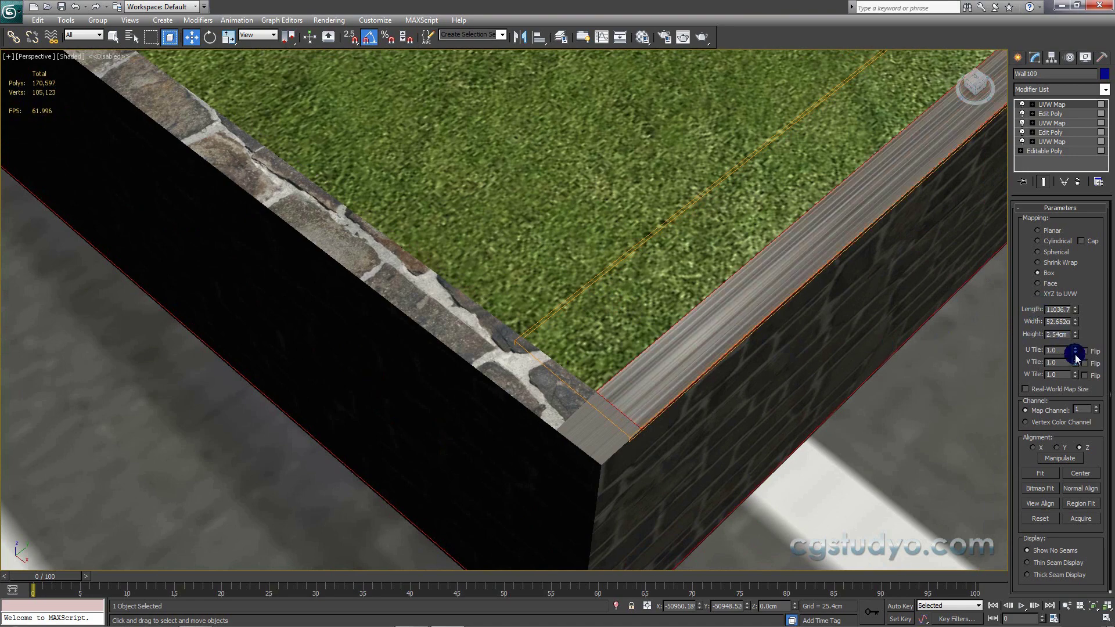
Step: Adjust the cap's U and V tiling so stones begin to appear on the wall top
mouse_move(1074, 352)
mouse_down()
mouse_move(1071, 417)
mouse_move(1070, 407)
mouse_up()
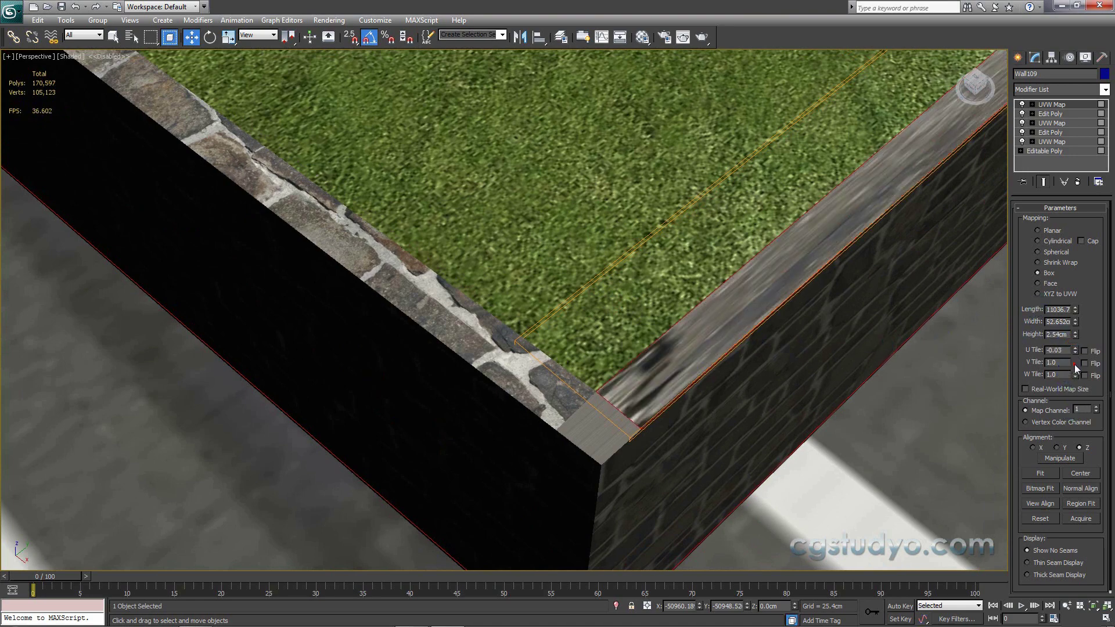
drag(1075, 366, 1072, 350)
mouse_move(1066, 248)
mouse_down()
mouse_move(1057, 87)
mouse_move(1054, 530)
mouse_move(1071, 517)
mouse_move(1073, 214)
mouse_up()
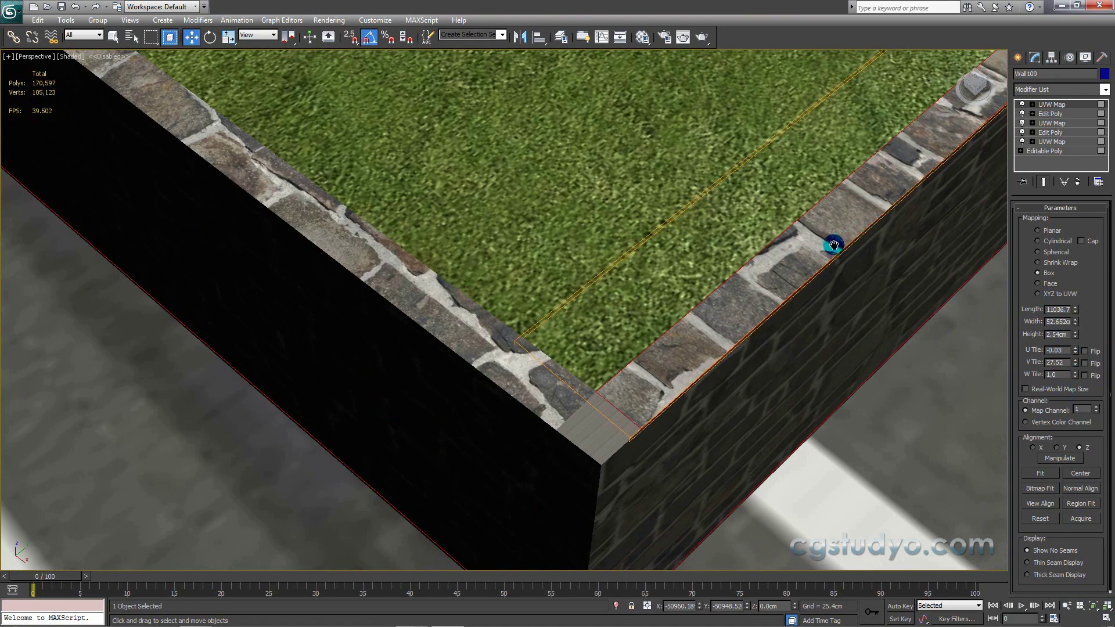
mouse_move(831, 241)
middle_down()
mouse_move(796, 273)
mouse_move(823, 251)
middle_up()
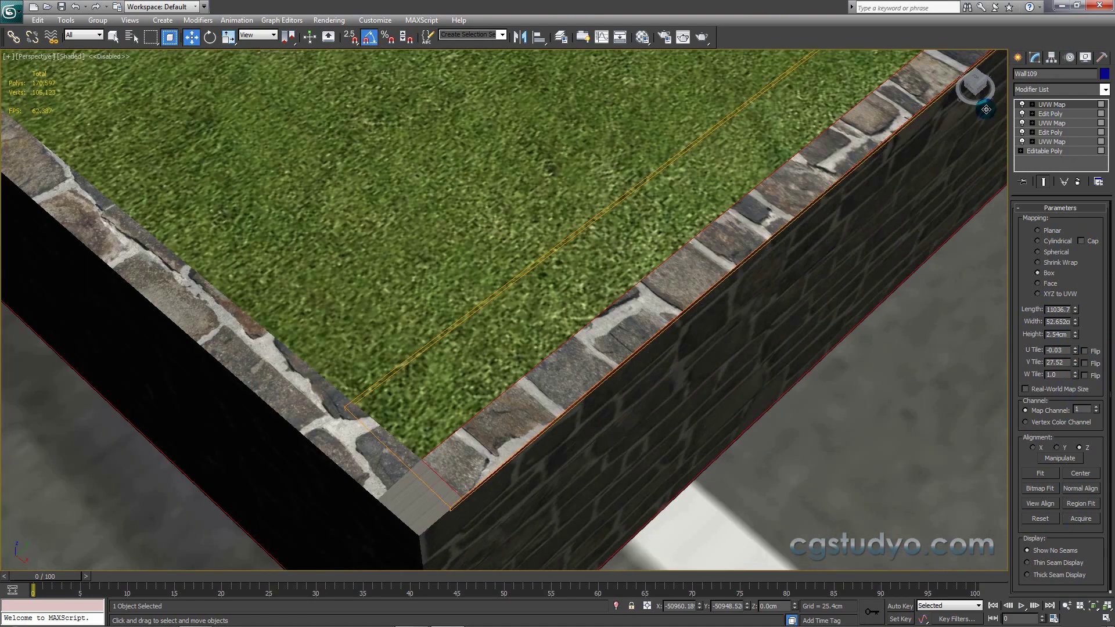
Step: Rotate the cap's UVW Map gizmo 90° about Z
click(1031, 105)
click(1046, 115)
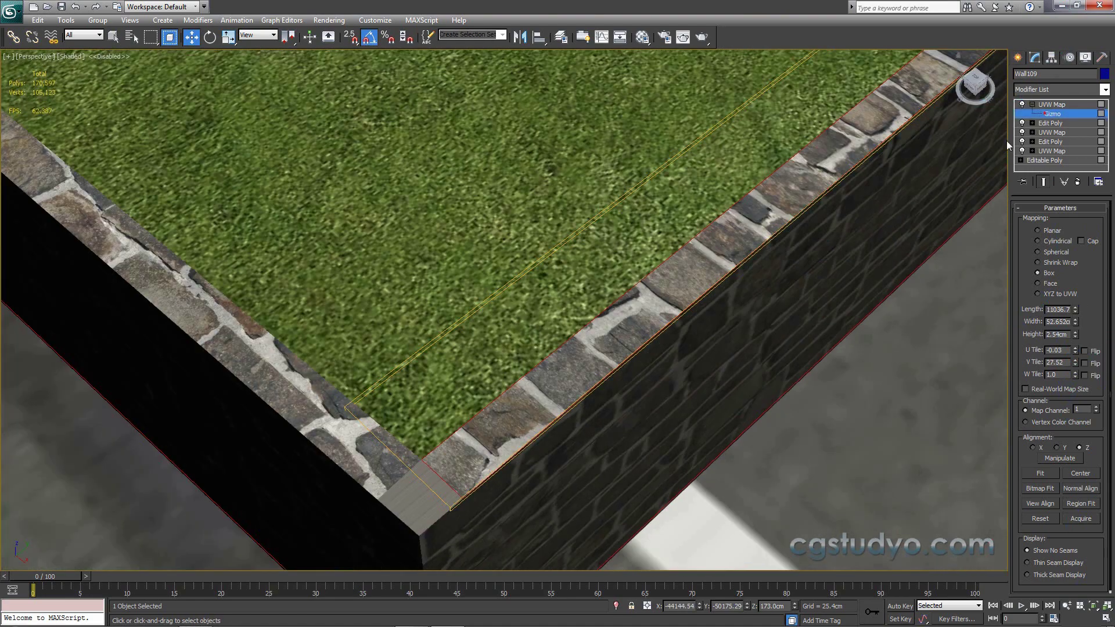
key(e)
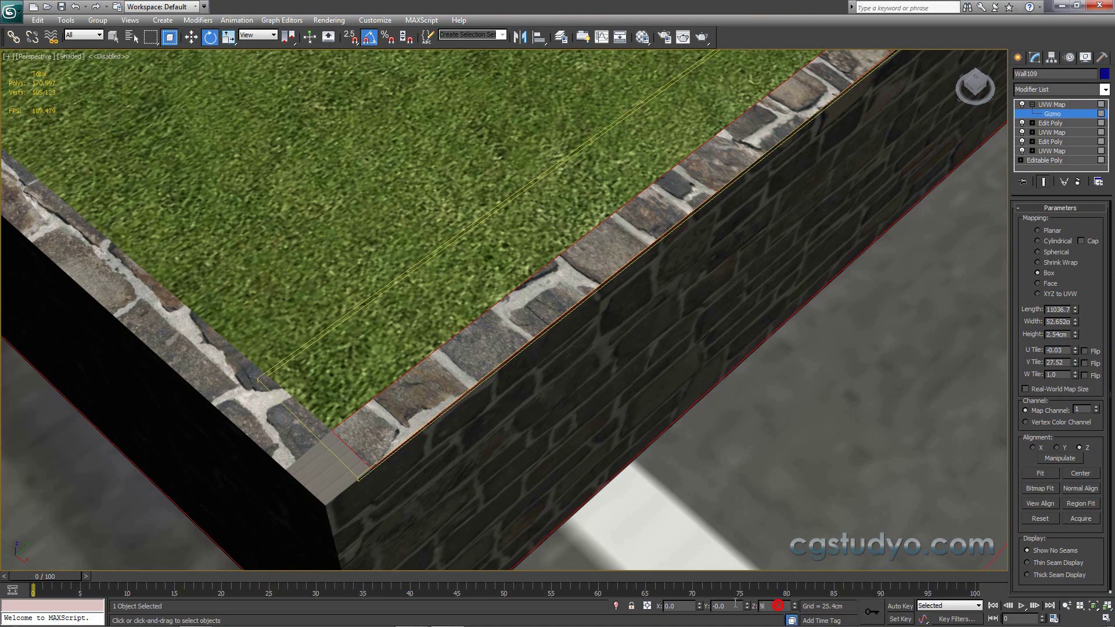
key(Return)
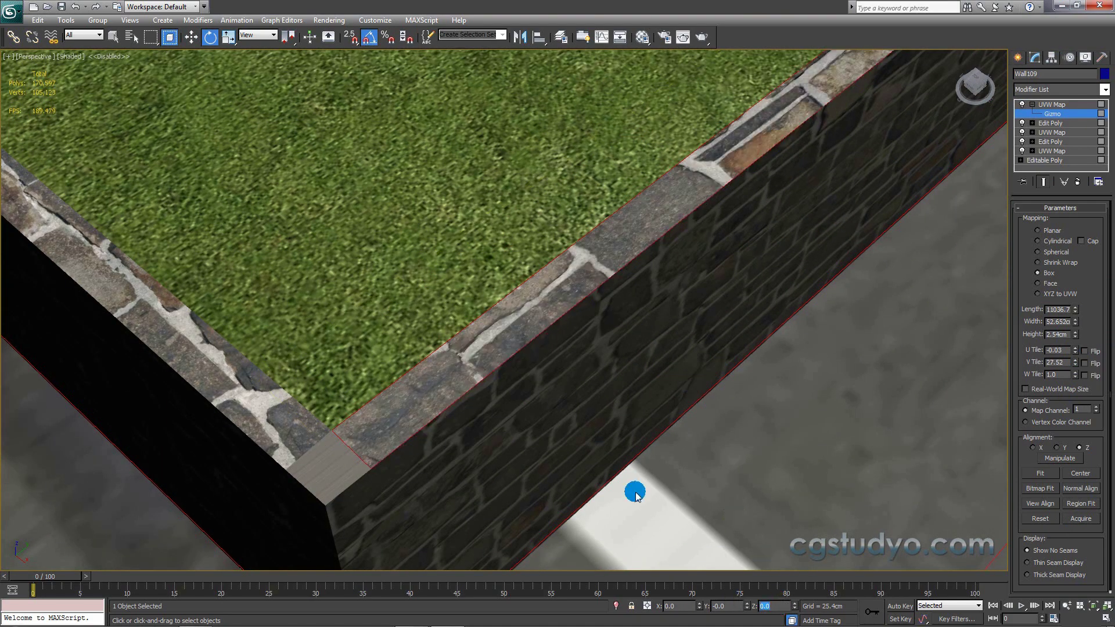
middle_drag(634, 490, 601, 435)
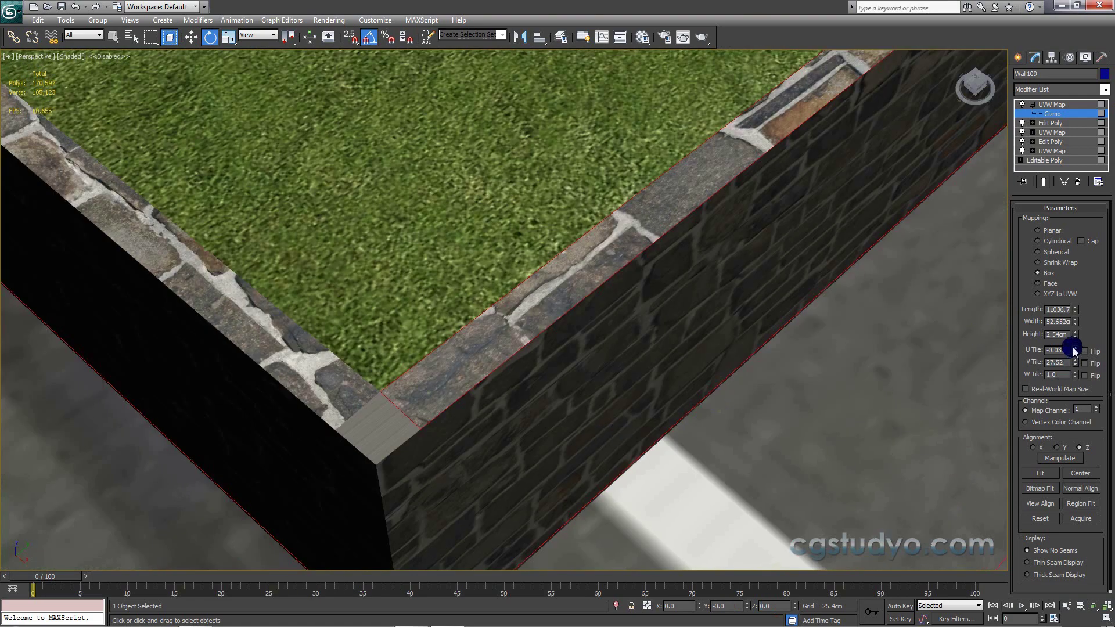
Step: Turn the cap mapping another 90° and retile it to U 0.14, V 23.99
drag(1074, 350, 1073, 344)
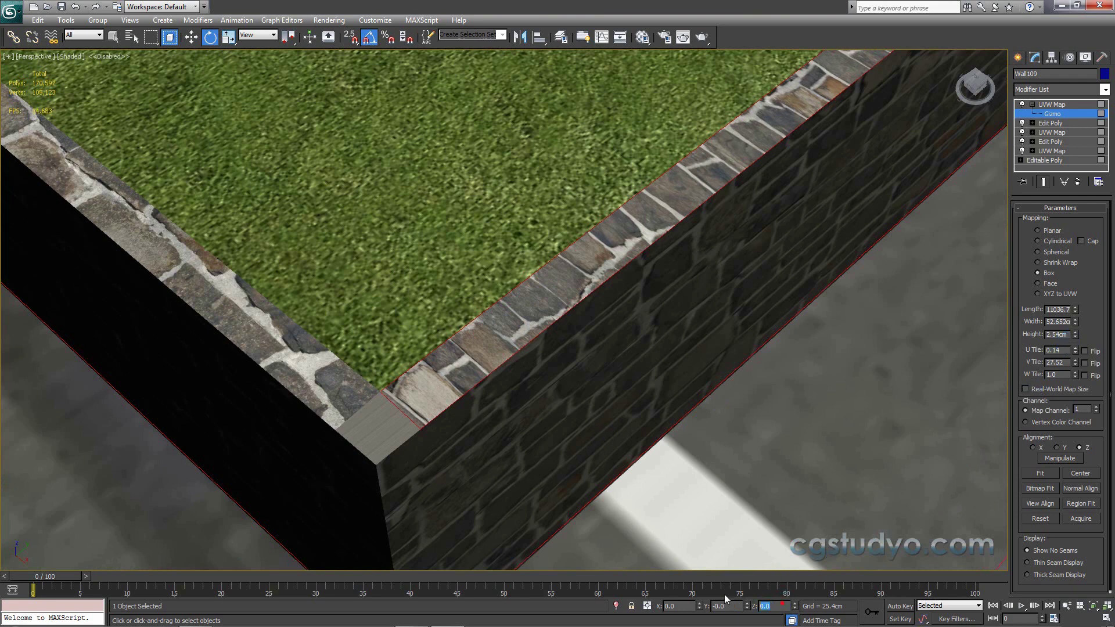
text(90)
key(Return)
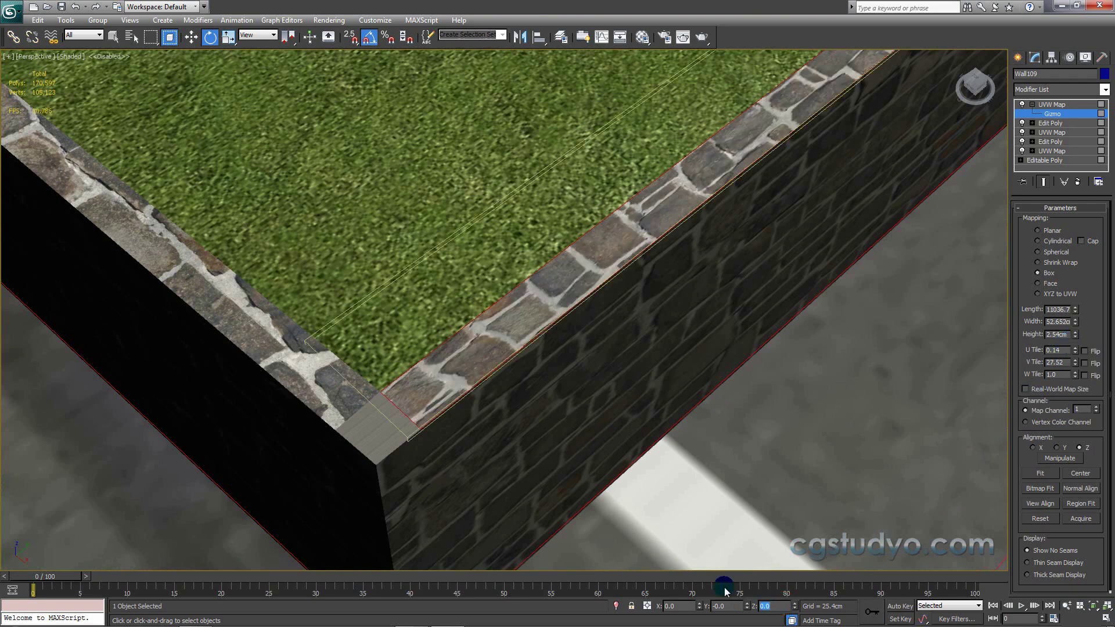
scroll(894, 368, up, 1)
scroll(893, 366, up, 1)
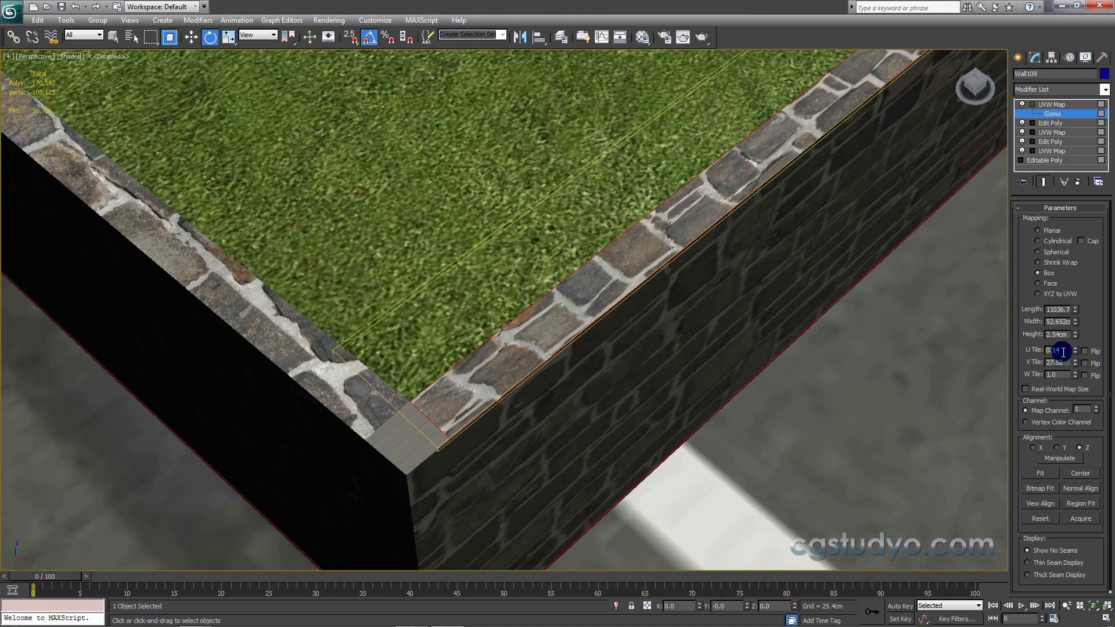
drag(1075, 358, 1057, 567)
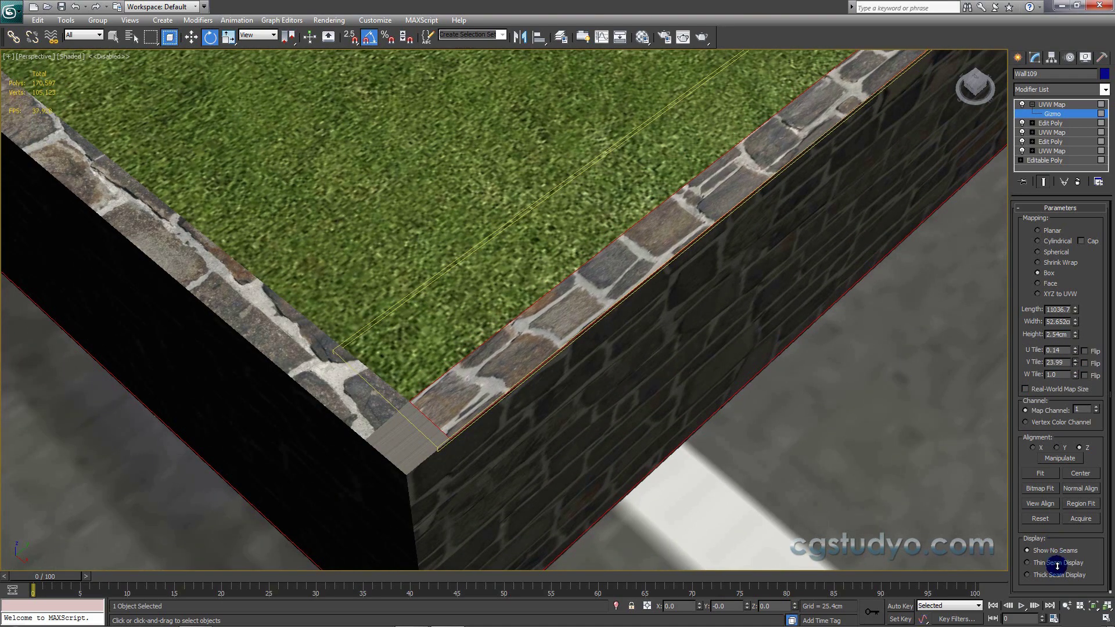
scroll(810, 421, up, 3)
Step: Leave the modifier settings and orbit to a front view of the whole site
scroll(808, 421, down, 5)
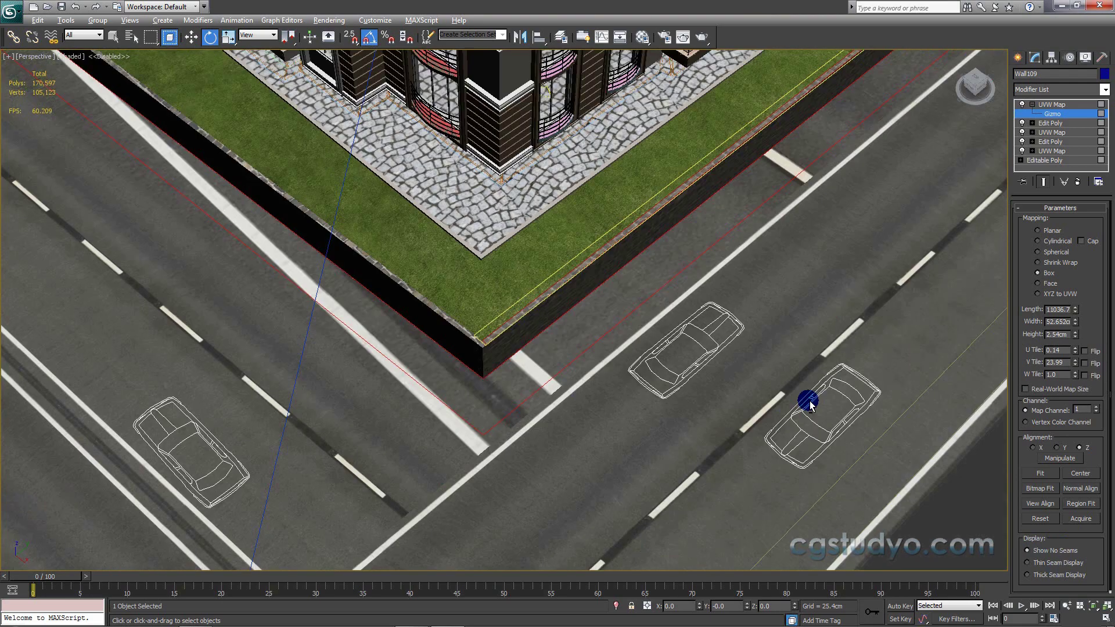
scroll(793, 362, up, 3)
scroll(793, 362, down, 3)
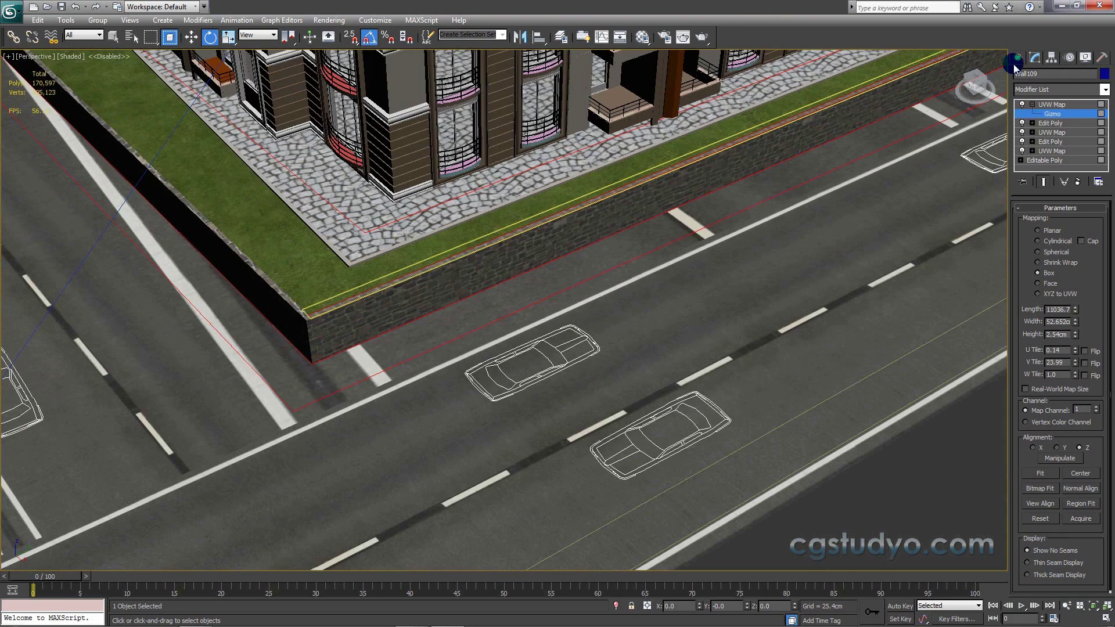
click(1015, 60)
scroll(820, 295, down, 5)
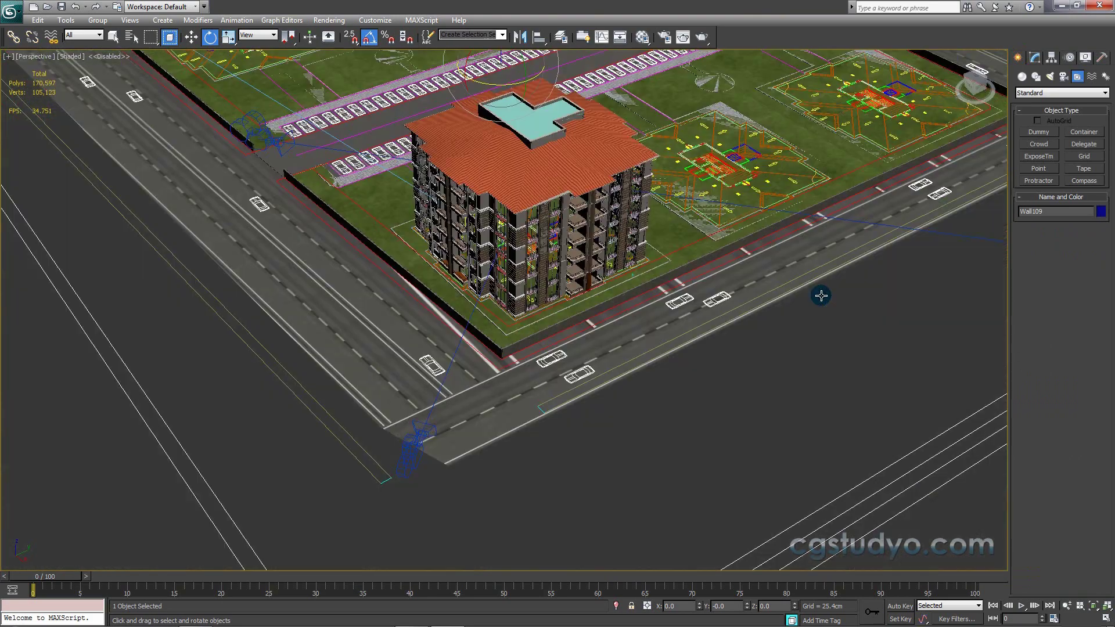
mouse_move(819, 368)
alt+middle_down()
mouse_move(797, 440)
mouse_move(821, 438)
mouse_move(711, 401)
alt+middle_up()
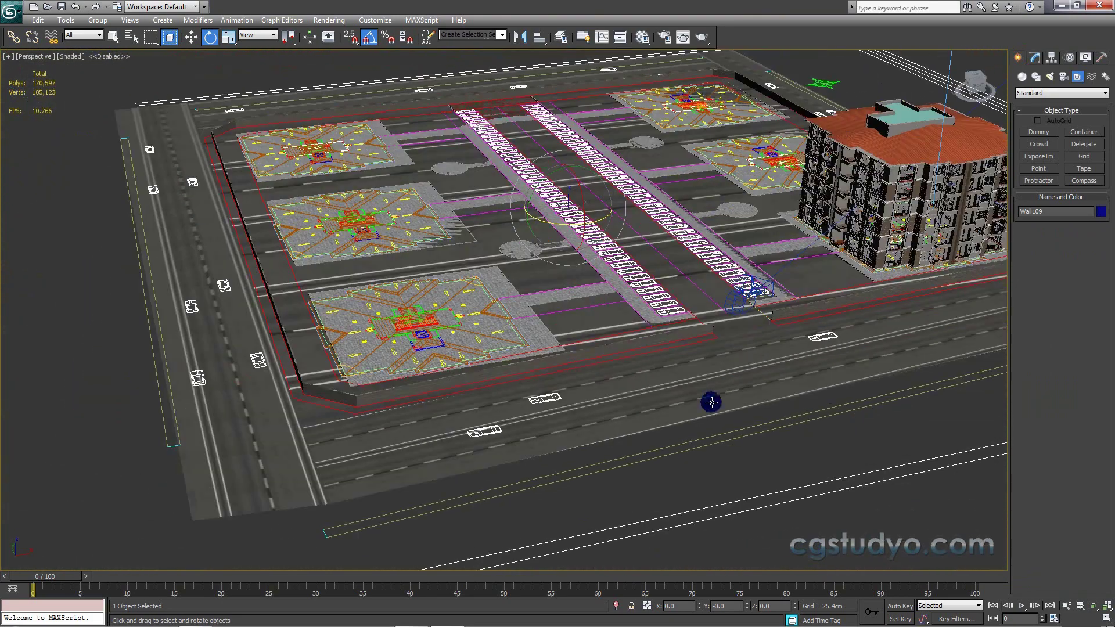
scroll(705, 399, up, 4)
scroll(622, 311, up, 3)
mouse_move(672, 304)
middle_down()
mouse_move(444, 294)
mouse_move(361, 325)
mouse_move(533, 315)
mouse_move(565, 271)
middle_up()
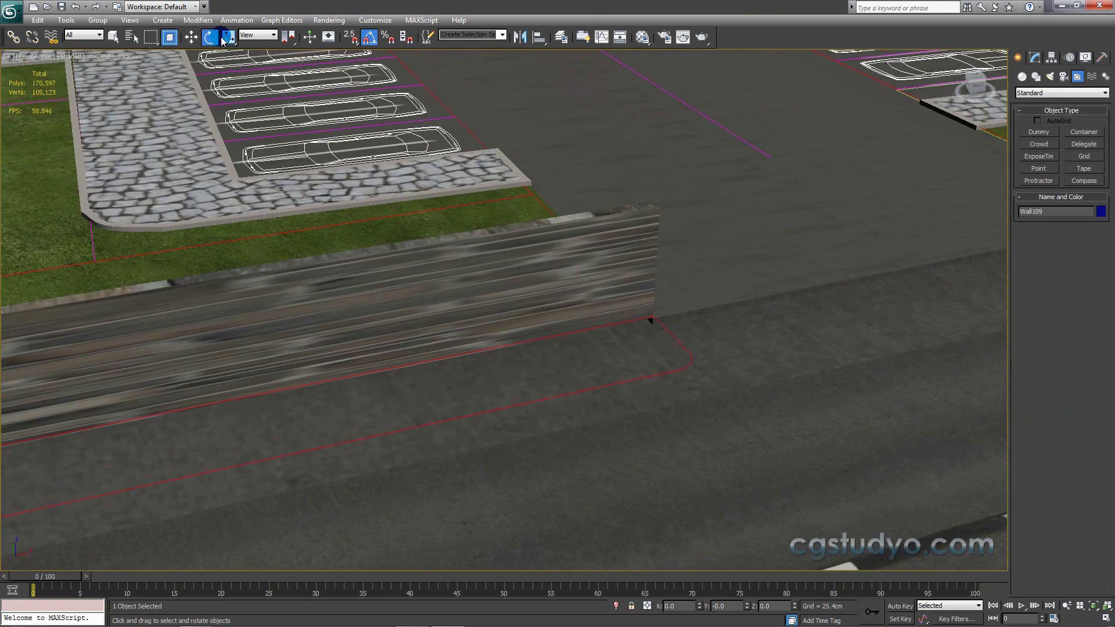
key(w)
Step: Pan along the road-side wall and plazas, then bring back Wall109's modifier stack
scroll(479, 279, down, 4)
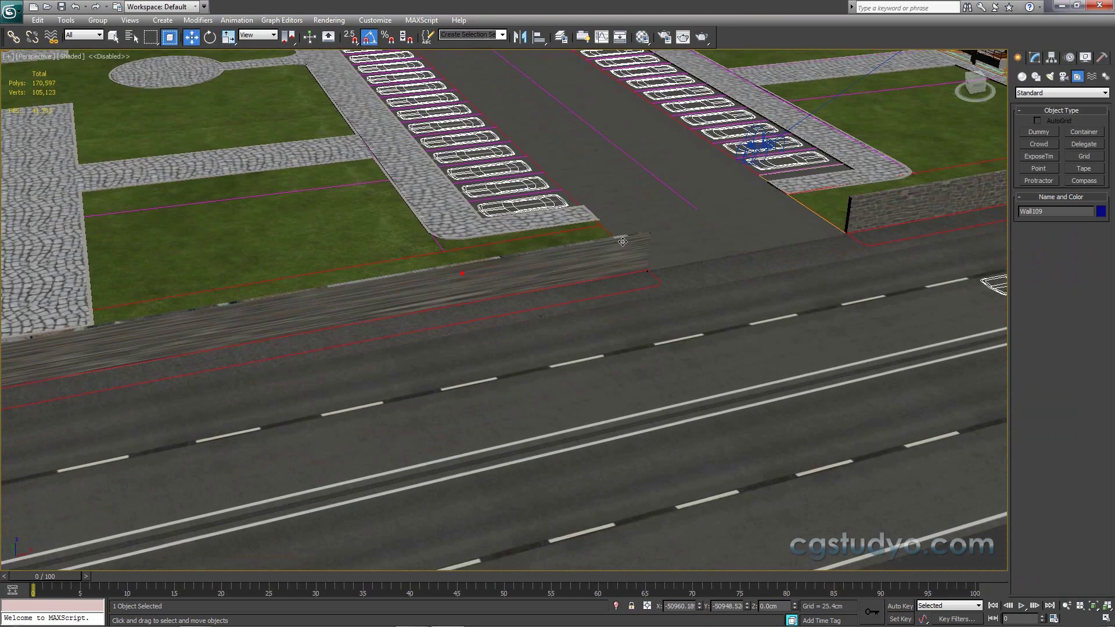
scroll(622, 242, down, 4)
scroll(544, 286, down, 3)
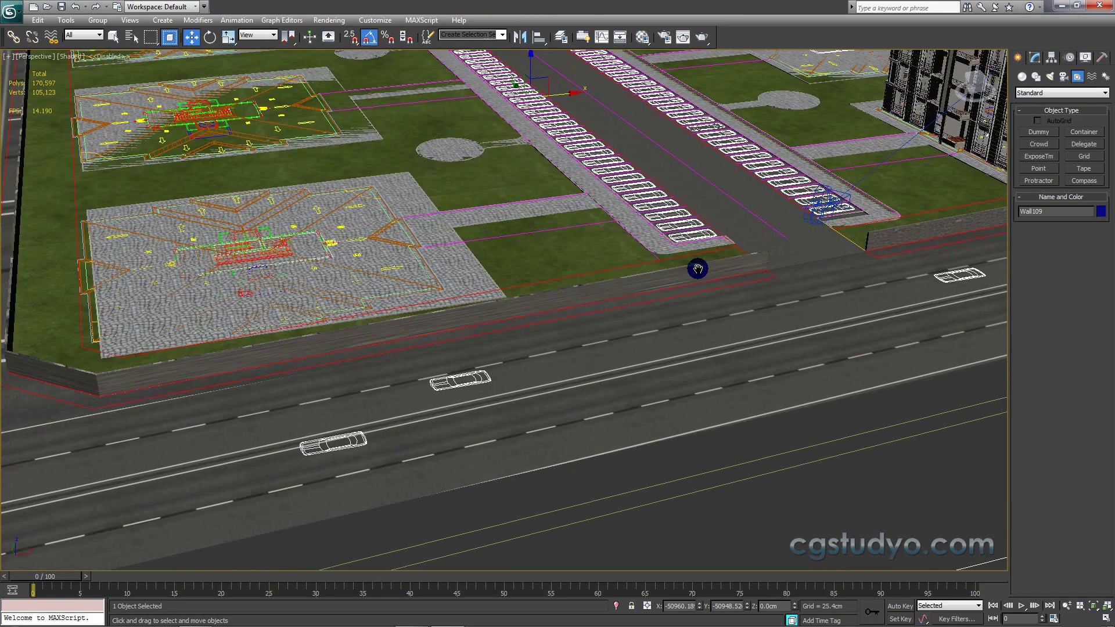
scroll(697, 265, up, 3)
mouse_move(557, 293)
middle_down()
mouse_move(492, 328)
mouse_move(278, 305)
middle_up()
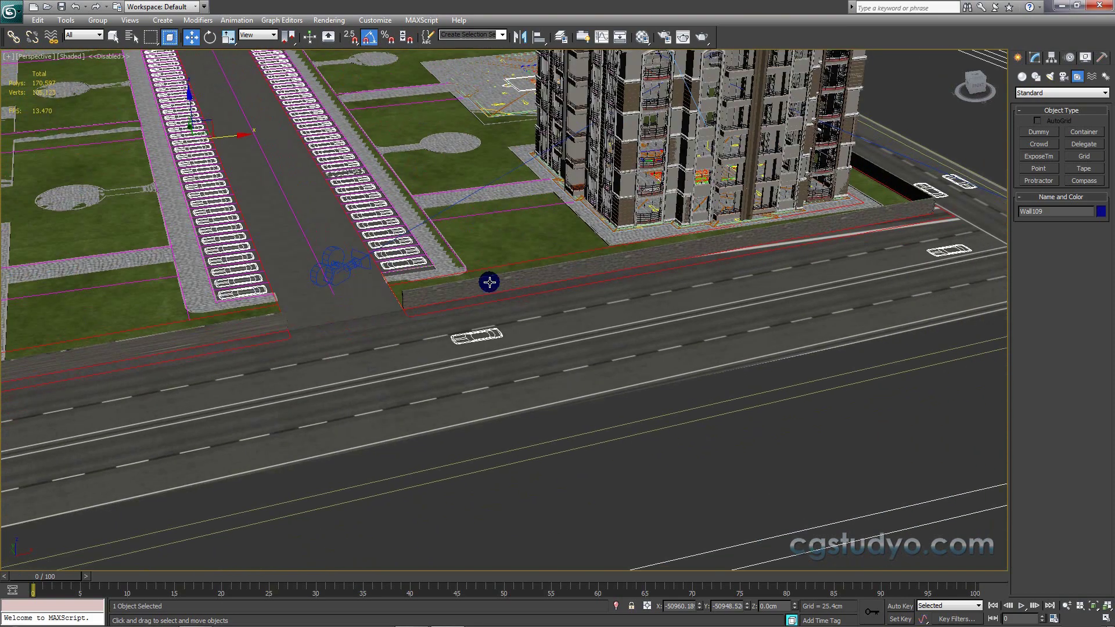
middle_drag(490, 281, 927, 211)
scroll(663, 276, up, 5)
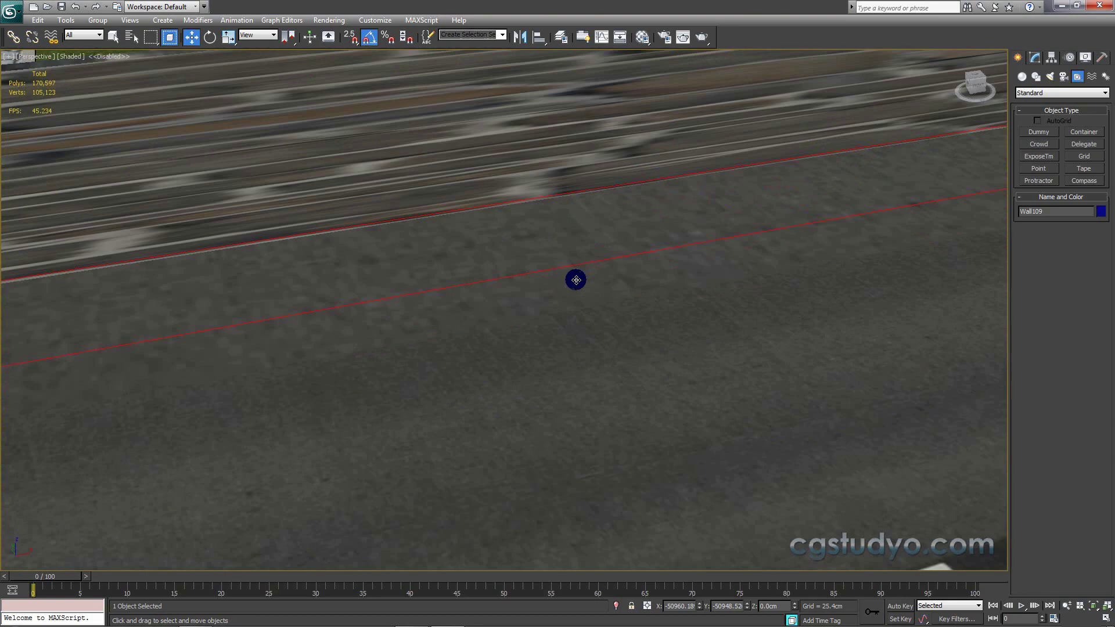
middle_drag(575, 278, 493, 307)
scroll(493, 307, down, 5)
scroll(629, 296, down, 2)
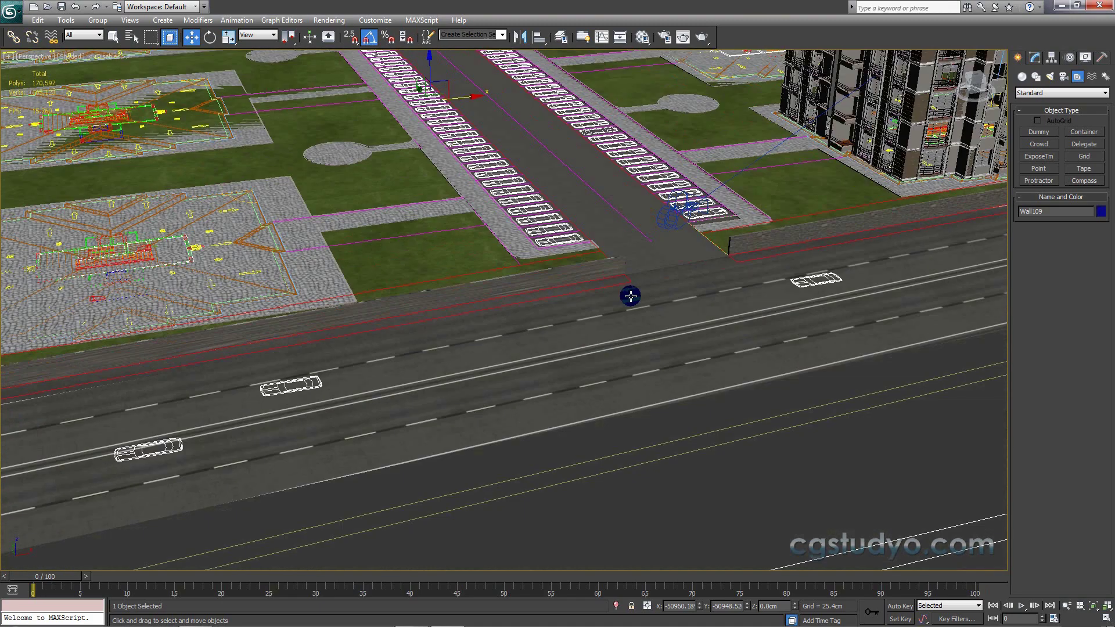
mouse_move(630, 296)
middle_down()
mouse_move(791, 290)
mouse_move(631, 313)
middle_up()
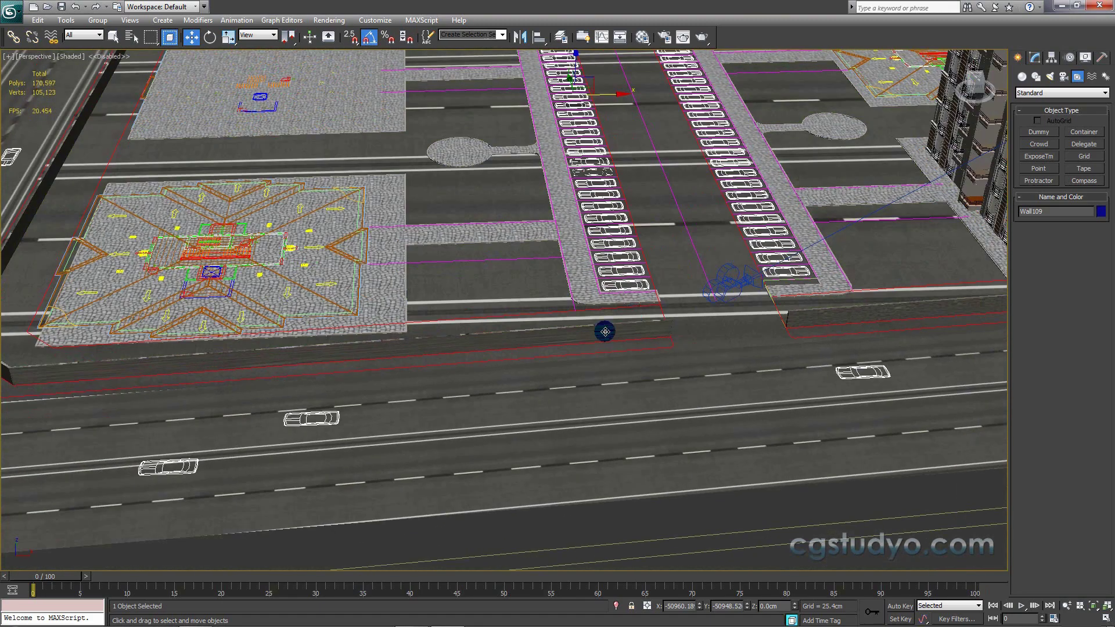
click(1034, 57)
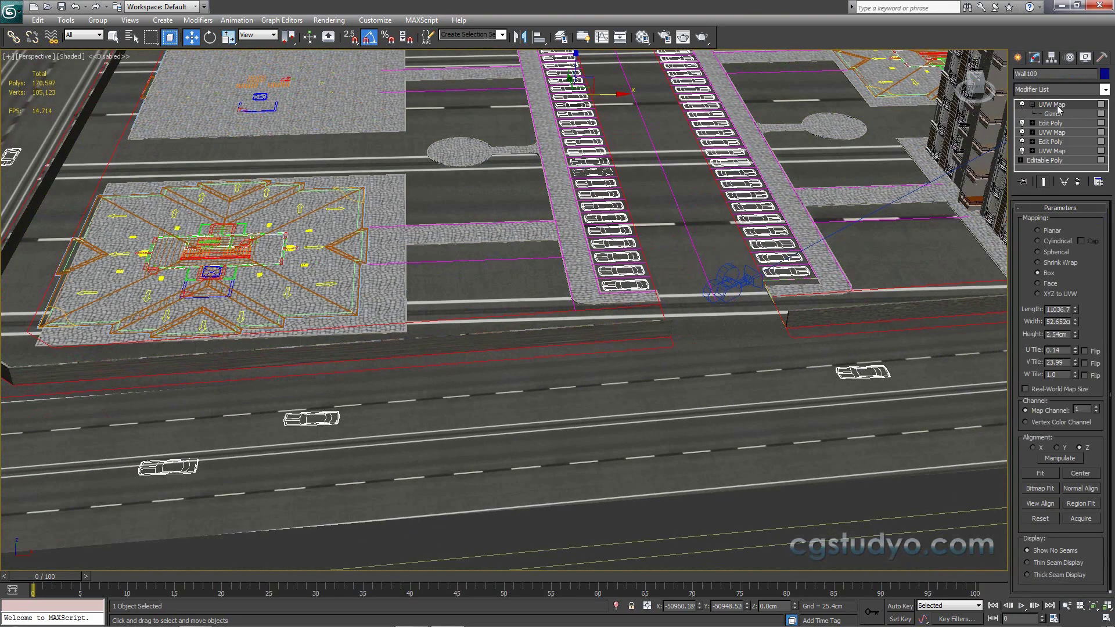
Step: Add an Edit Poly modifier to Wall109 and select its 13 front-wall faces
click(1092, 95)
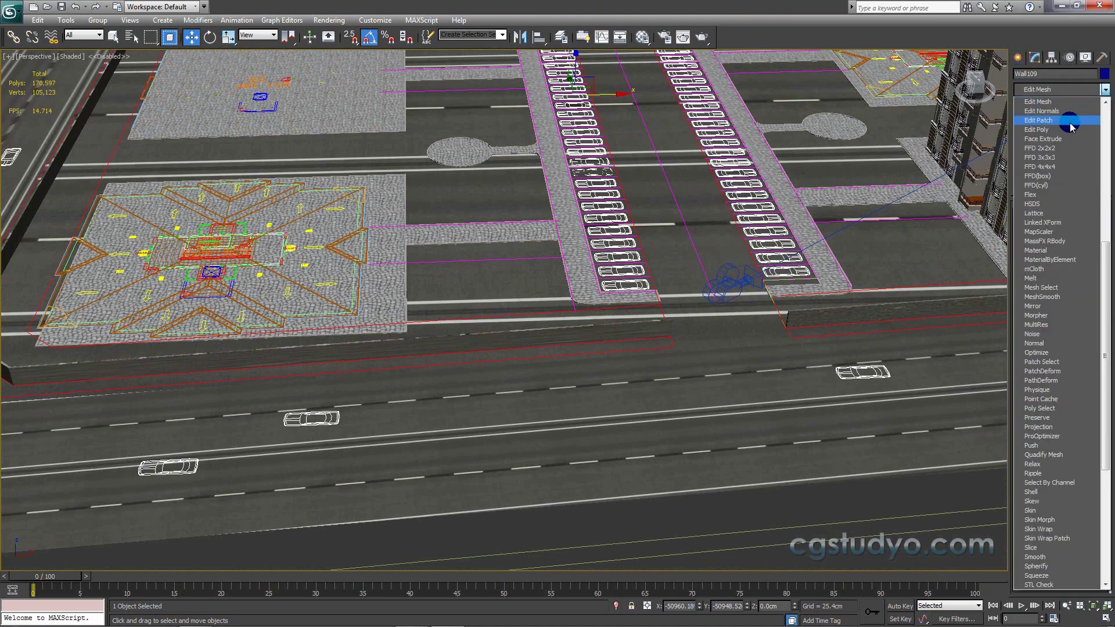
click(1065, 141)
click(1072, 298)
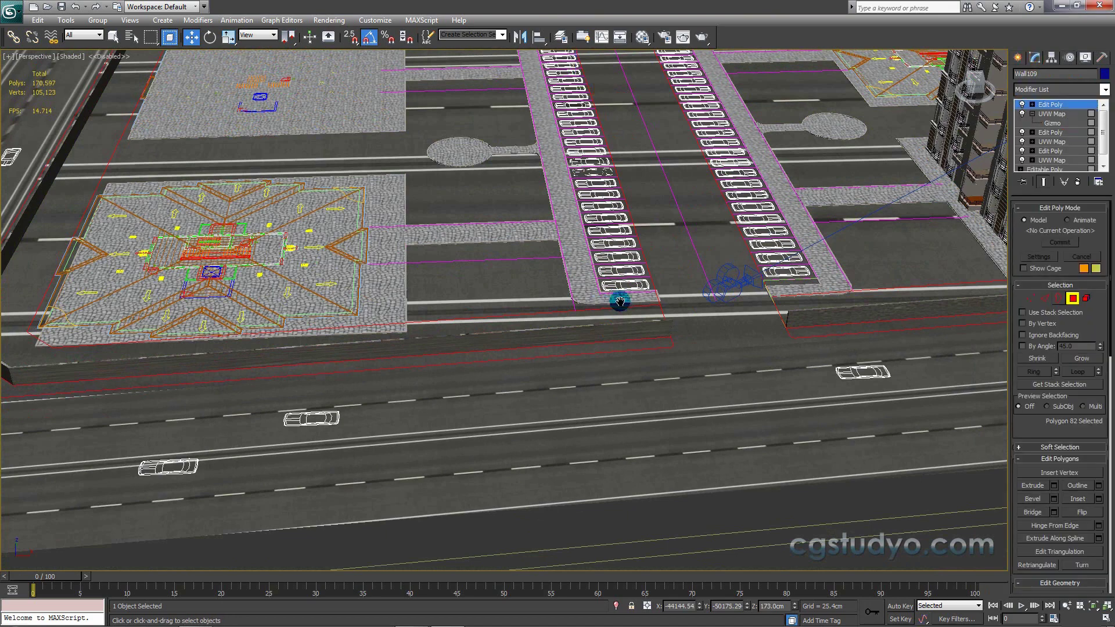
click(732, 289)
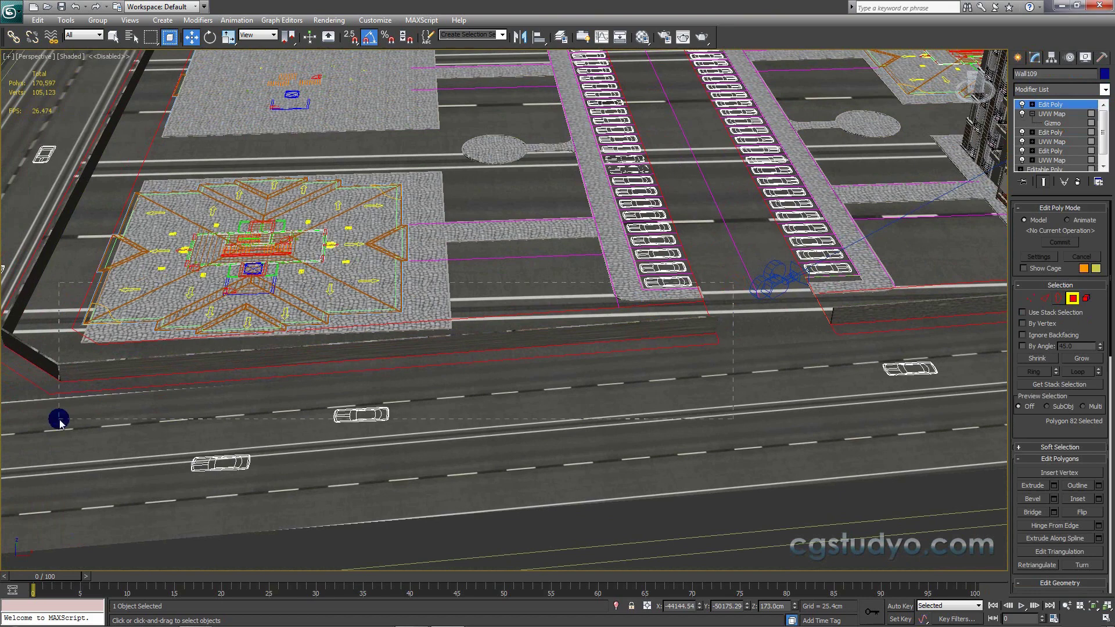
drag(53, 421, 51, 418)
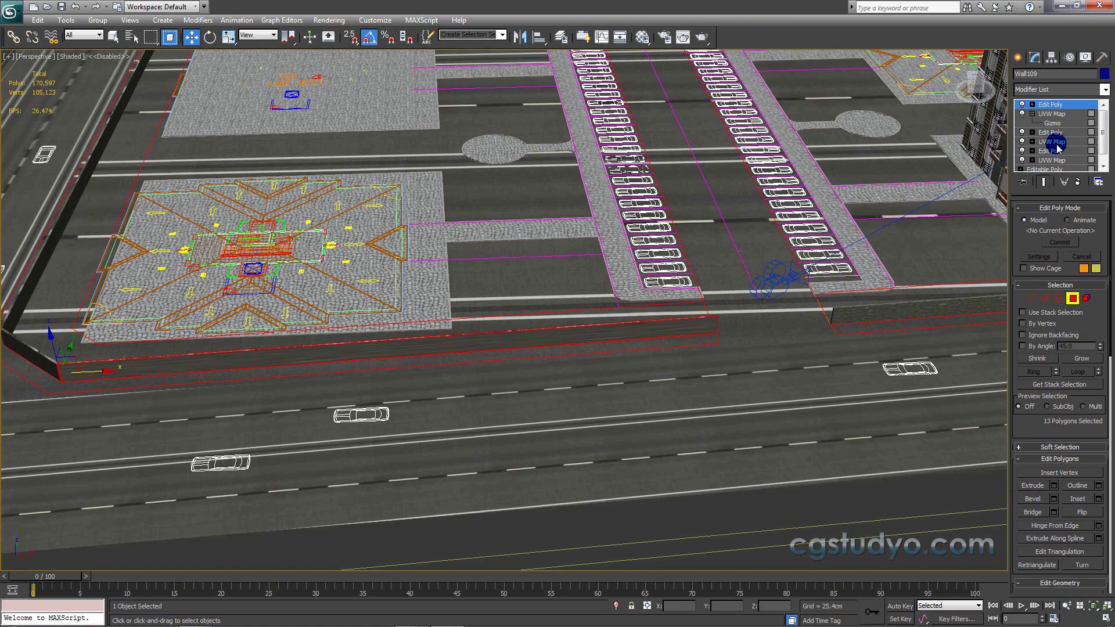
scroll(1058, 148, down, 1)
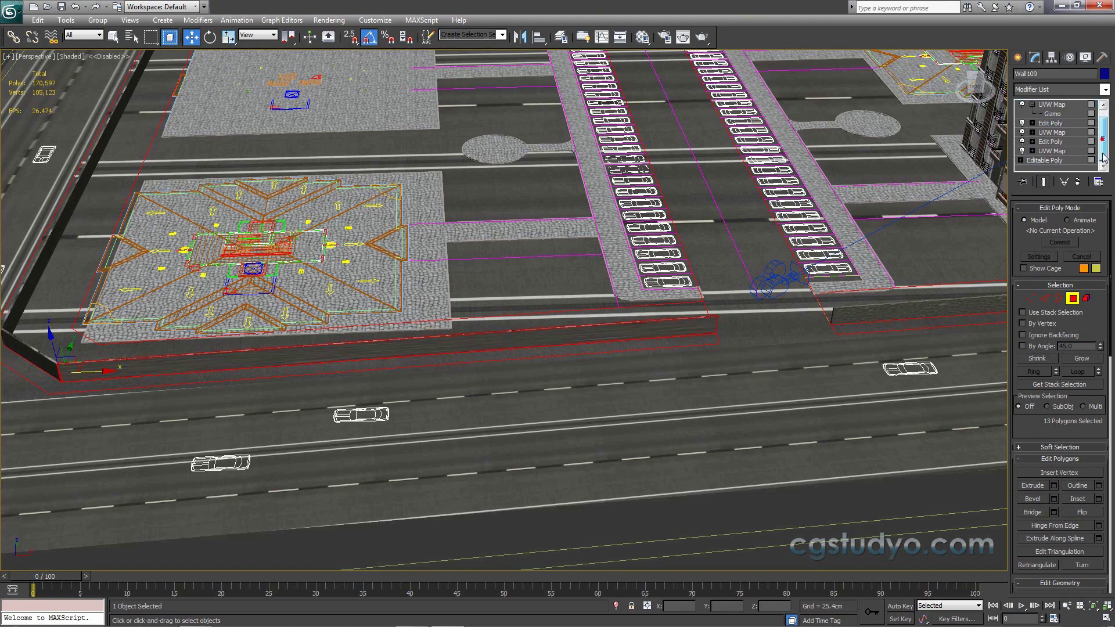
Step: Copy the existing Box UVW Map and paste it above the new Edit Poly
click(1058, 151)
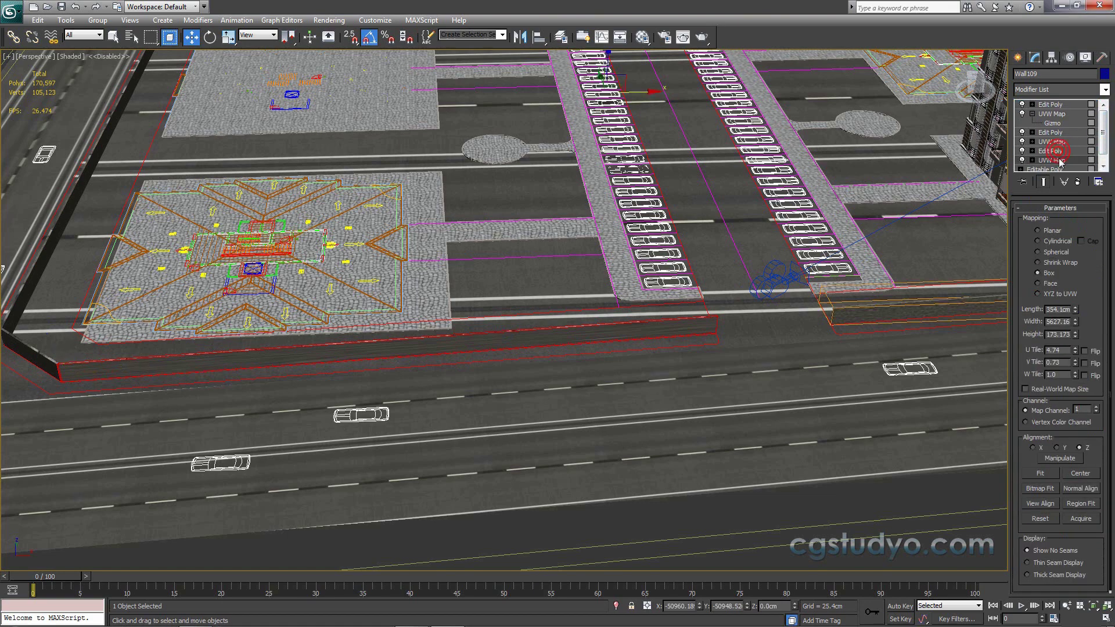
right_click(1058, 161)
click(1028, 273)
click(1058, 107)
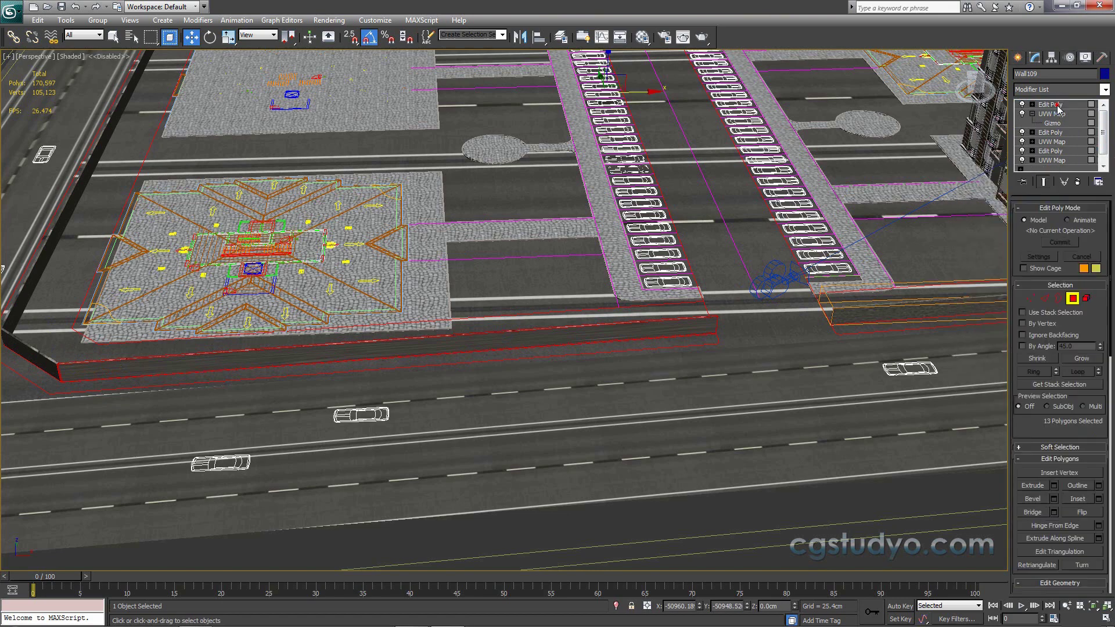
right_click(1058, 107)
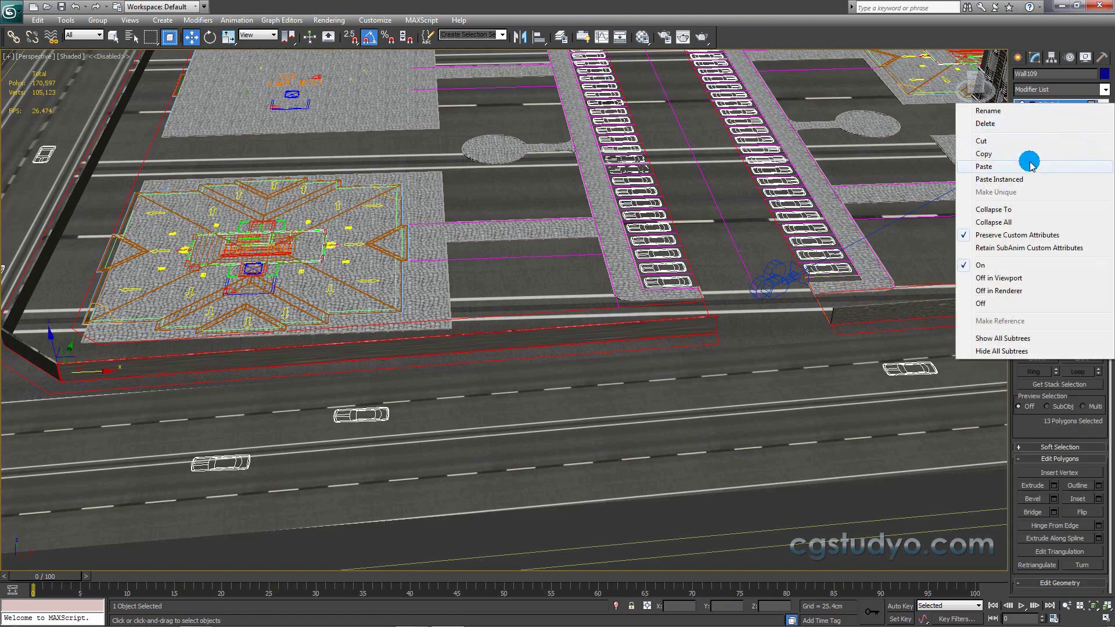
click(1031, 166)
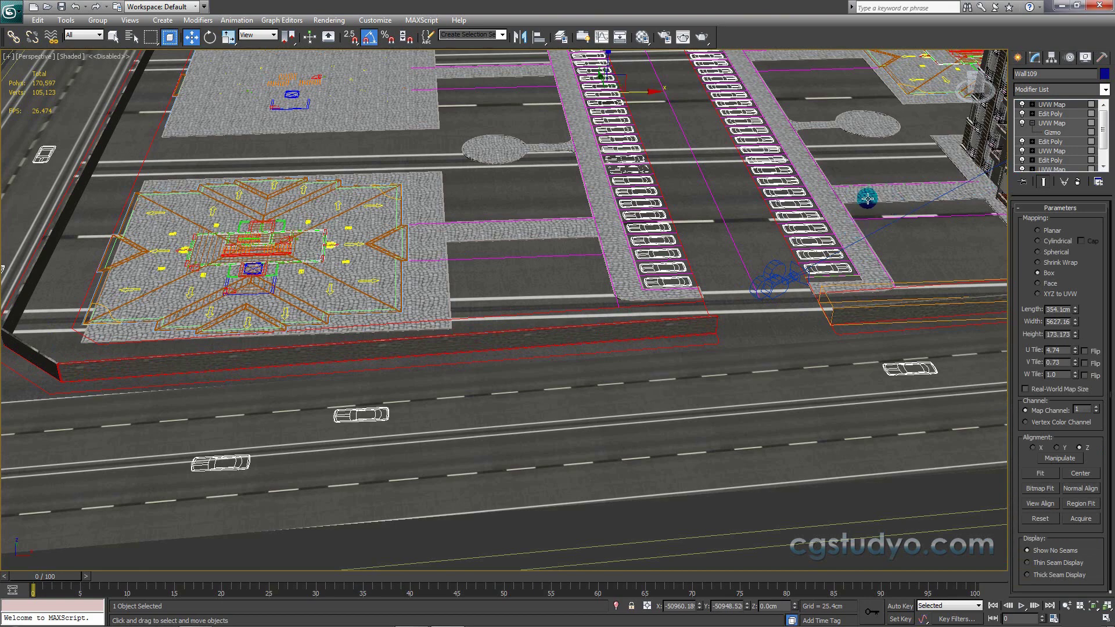
key(z)
mouse_move(642, 254)
alt+middle_down()
mouse_move(493, 330)
mouse_move(472, 302)
mouse_move(378, 253)
mouse_move(634, 223)
mouse_move(637, 246)
mouse_move(538, 207)
mouse_move(513, 209)
mouse_move(472, 289)
mouse_move(499, 290)
mouse_move(423, 288)
mouse_move(593, 232)
alt+middle_up()
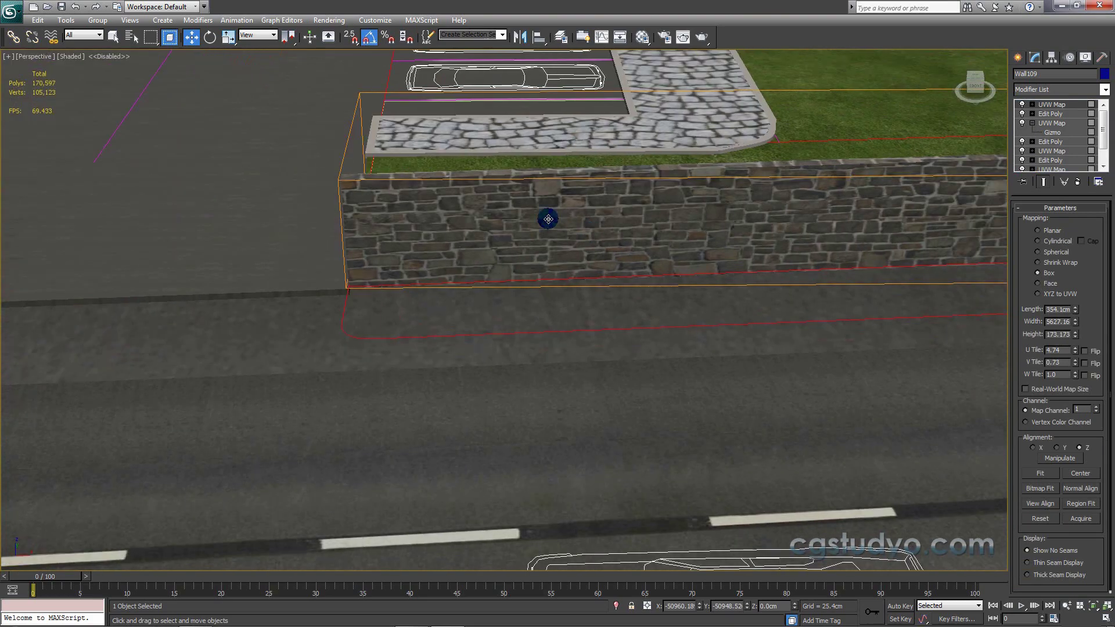
alt+middle_drag(512, 214, 754, 211)
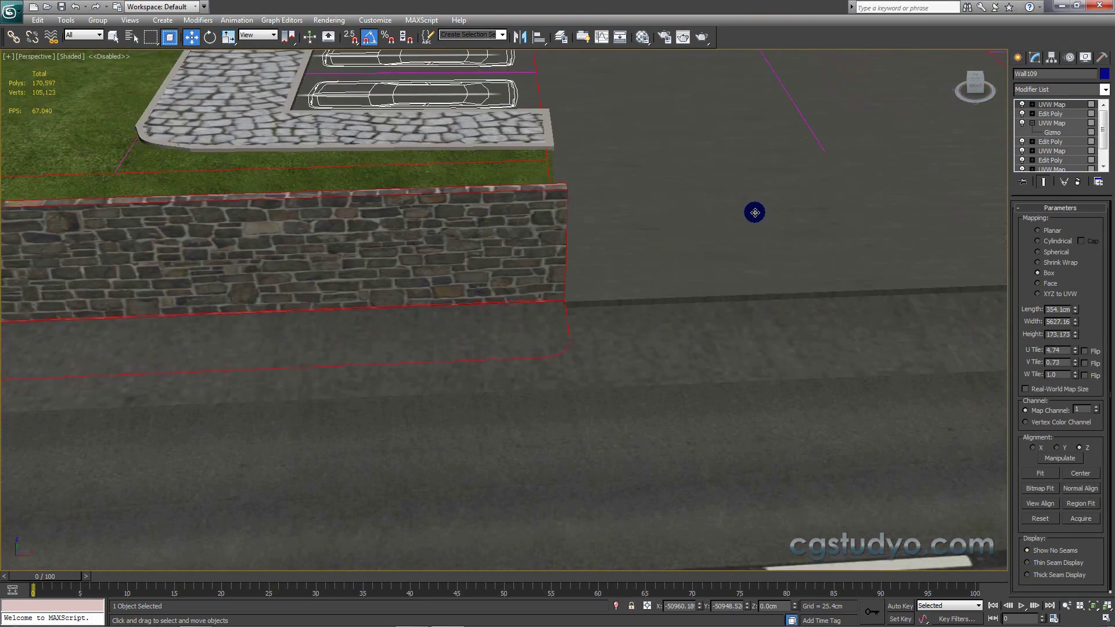
middle_drag(439, 240, 525, 227)
scroll(525, 226, down, 3)
scroll(548, 279, down, 5)
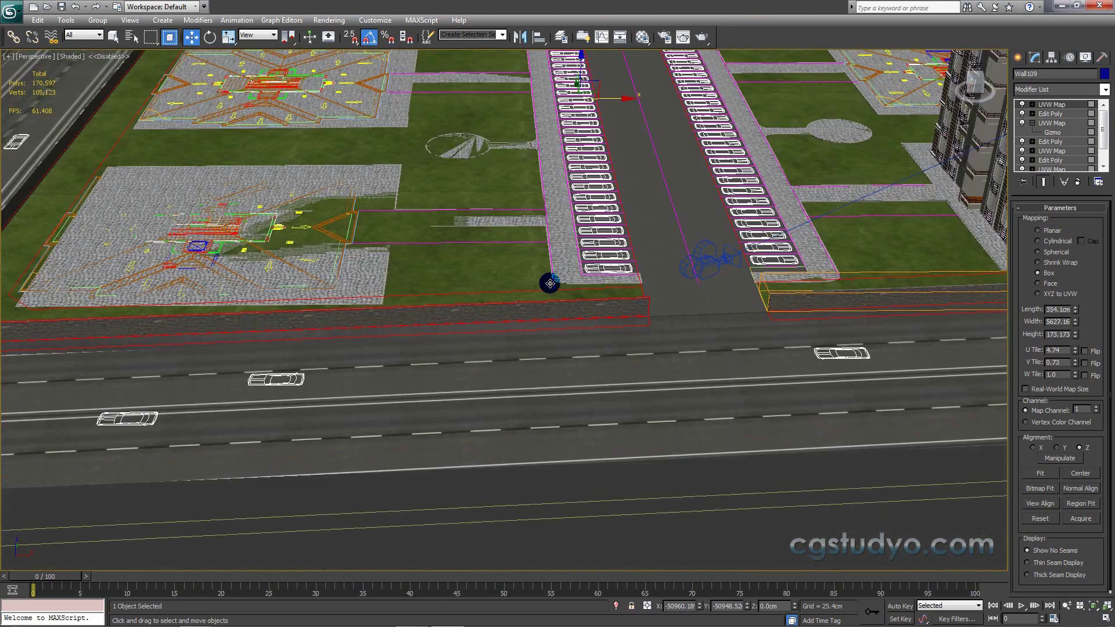
scroll(550, 283, down, 5)
middle_drag(430, 424, 334, 428)
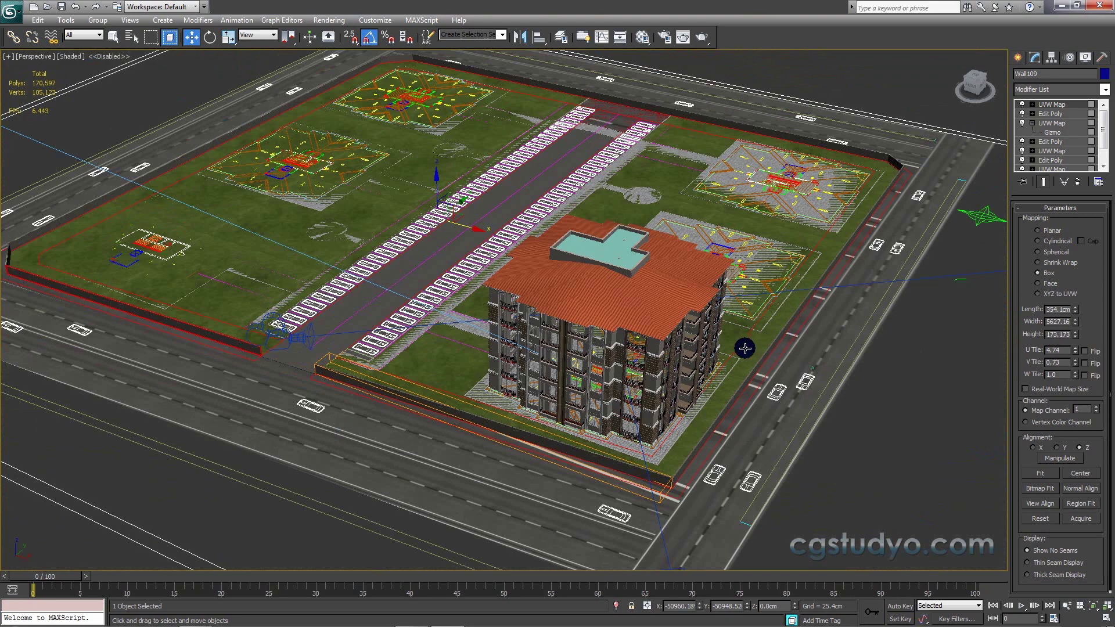
scroll(718, 350, up, 2)
scroll(667, 346, up, 3)
scroll(521, 244, up, 3)
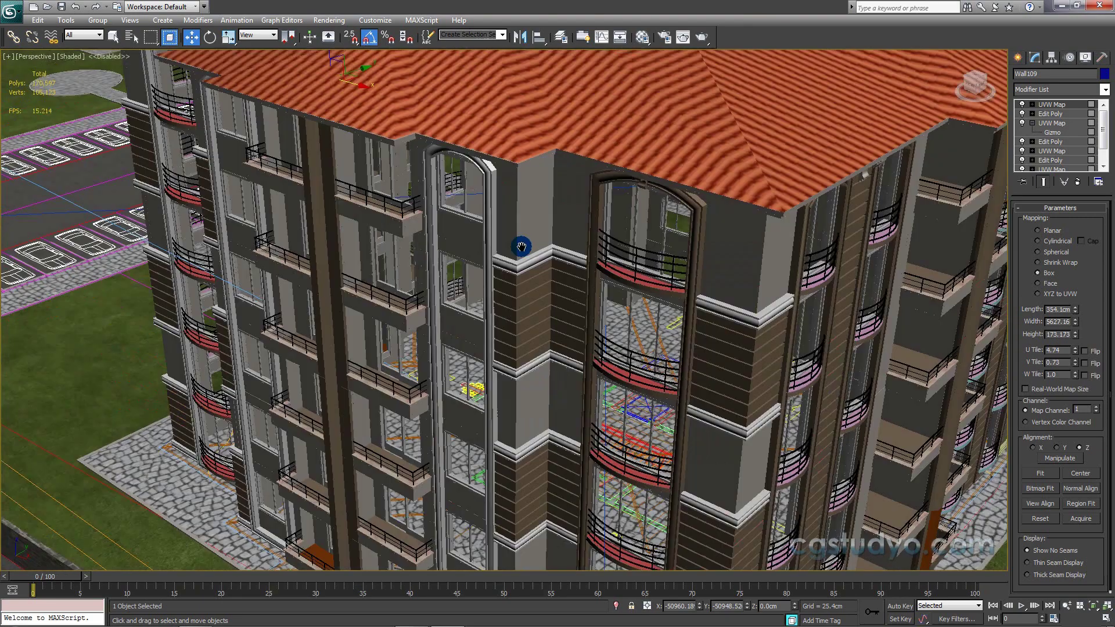
mouse_move(520, 244)
middle_down()
mouse_move(471, 173)
mouse_move(503, 317)
middle_up()
scroll(470, 173, down, 2)
scroll(492, 209, down, 3)
scroll(523, 273, up, 3)
scroll(510, 240, up, 3)
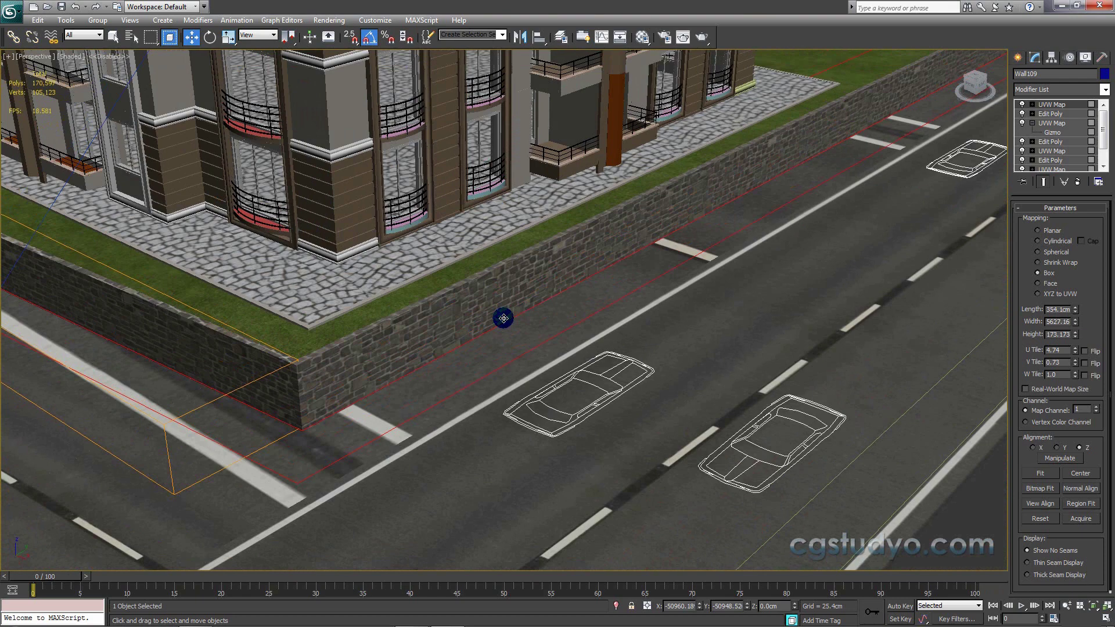
click(1017, 57)
click(1035, 57)
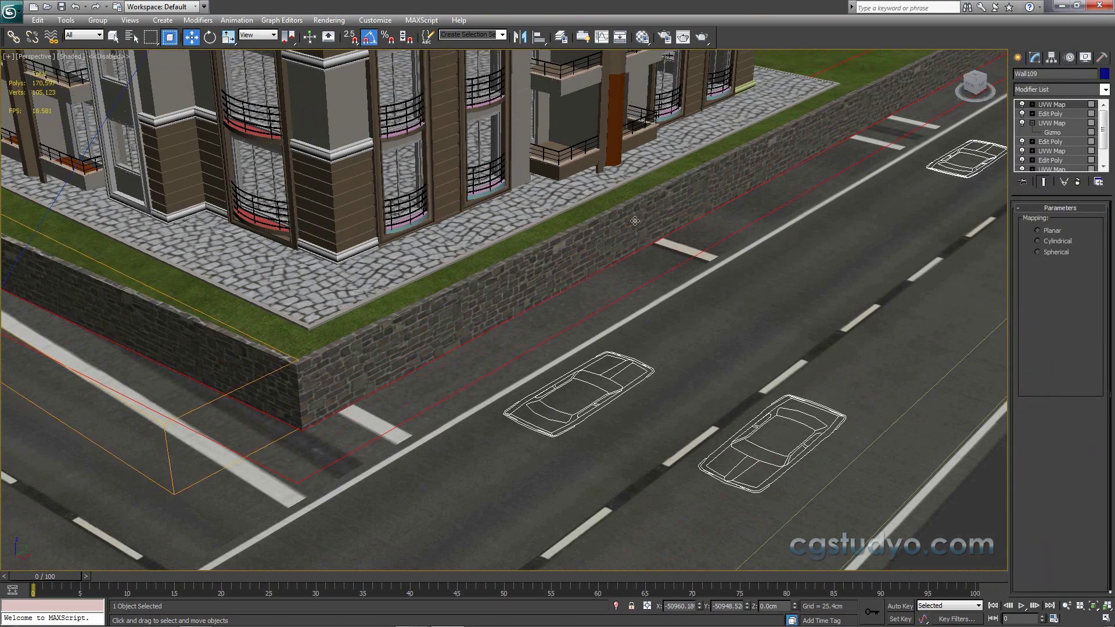
scroll(671, 401, down, 5)
scroll(671, 402, down, 3)
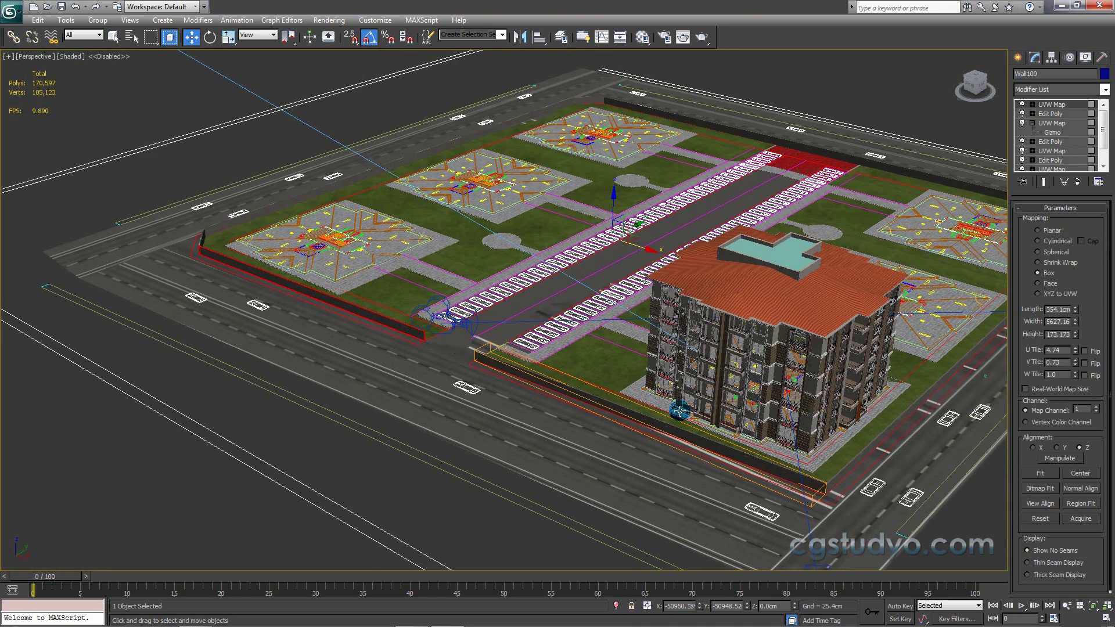
scroll(671, 398, up, 4)
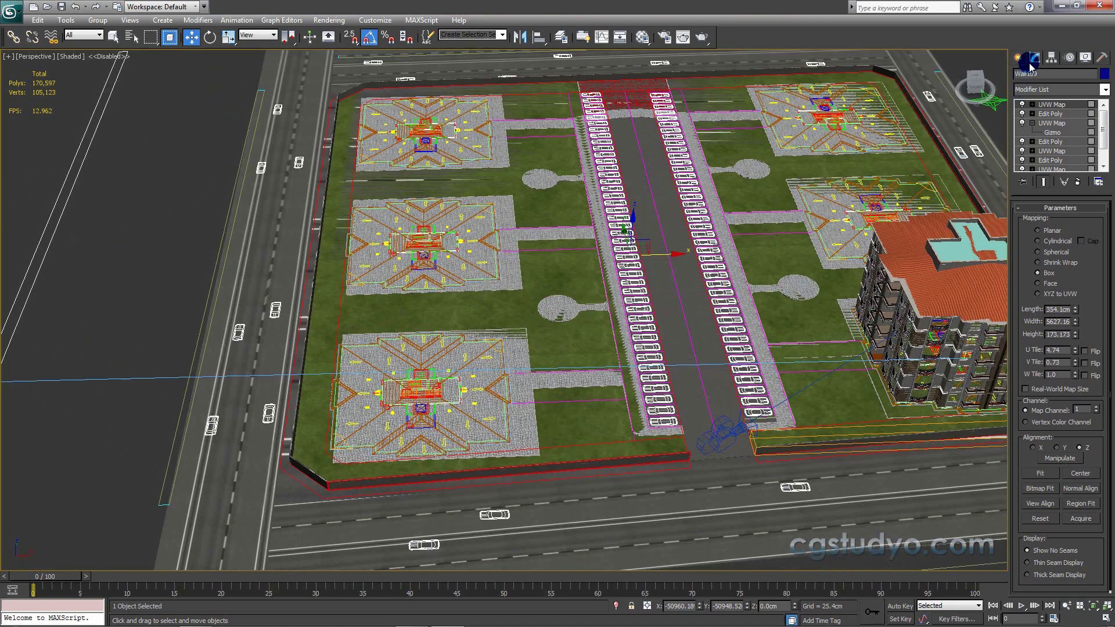
Step: Add another Edit Poly to Wall109 and window-select the 20 left-side wall faces
click(1105, 90)
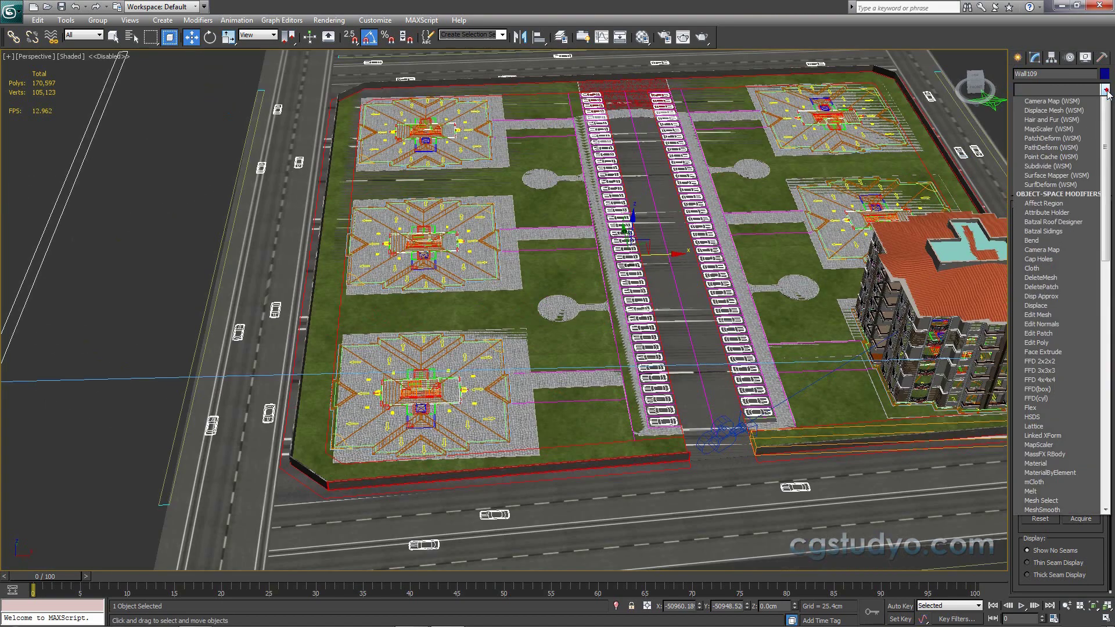
key(e)
click(1052, 130)
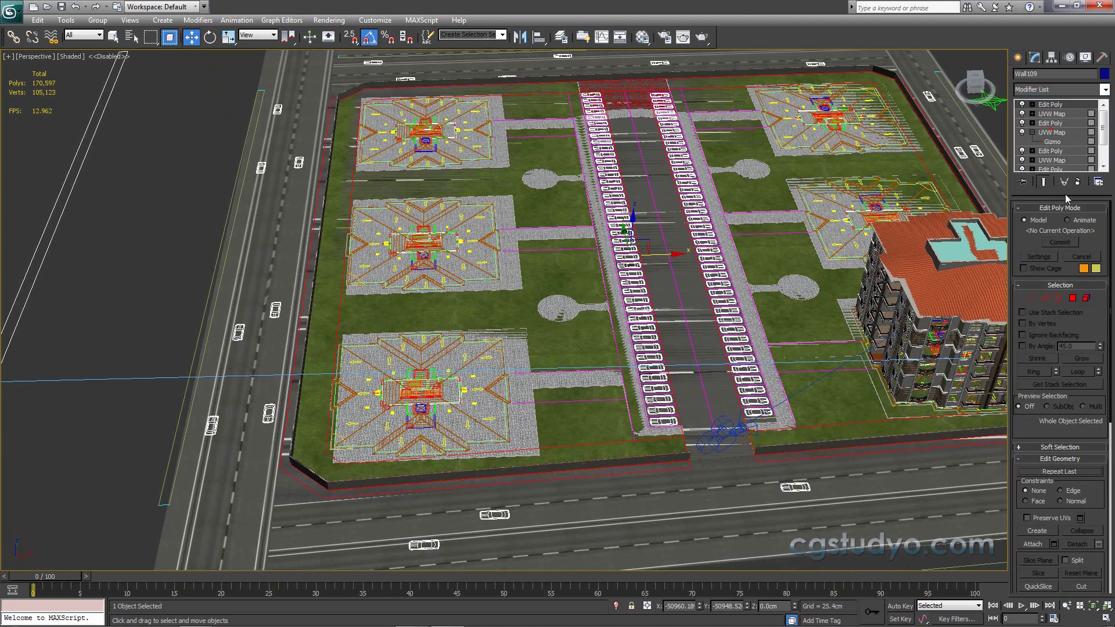
click(1073, 298)
click(353, 77)
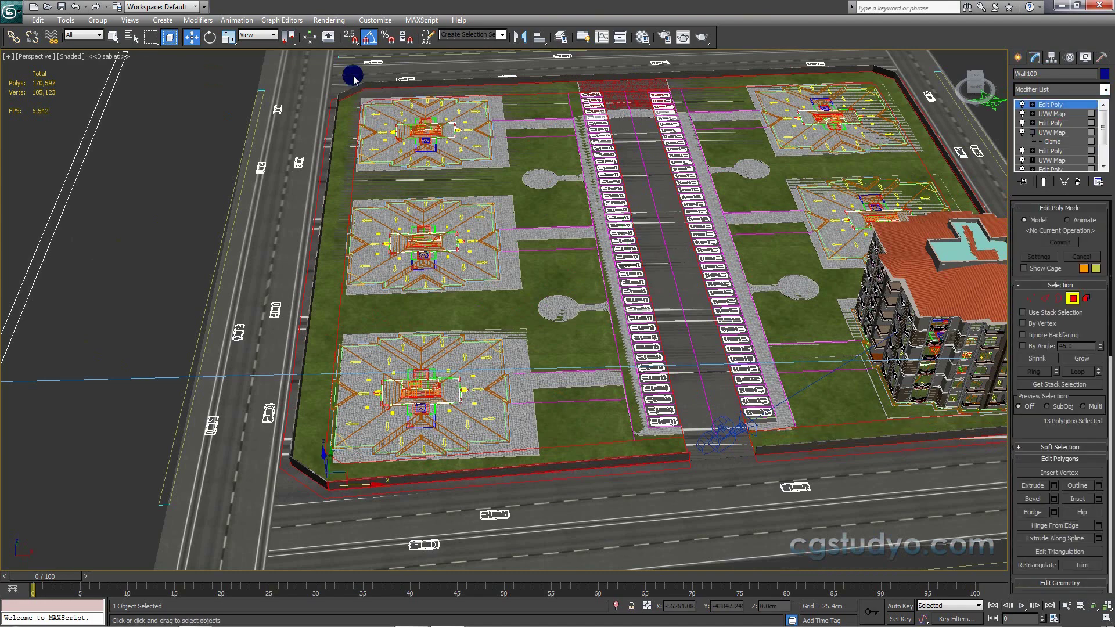
drag(353, 78, 260, 408)
drag(250, 461, 256, 467)
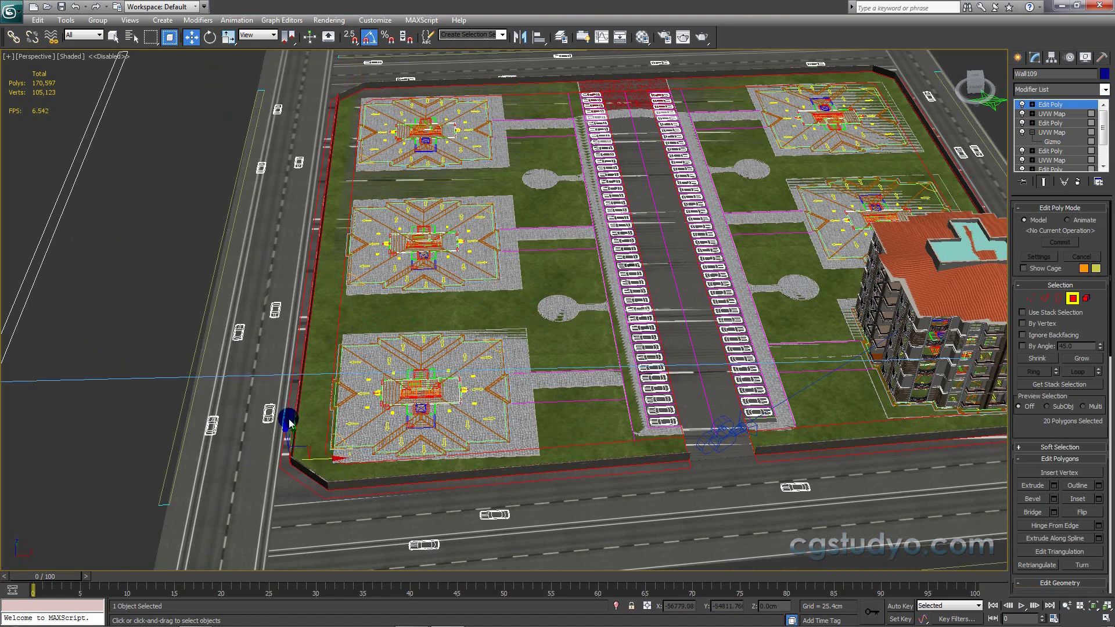
mouse_move(286, 419)
alt+middle_down()
mouse_move(431, 414)
mouse_move(485, 427)
alt+middle_up()
Step: Copy the Box UVW Map and paste it atop the stack for the 20 side faces
scroll(550, 396, down, 5)
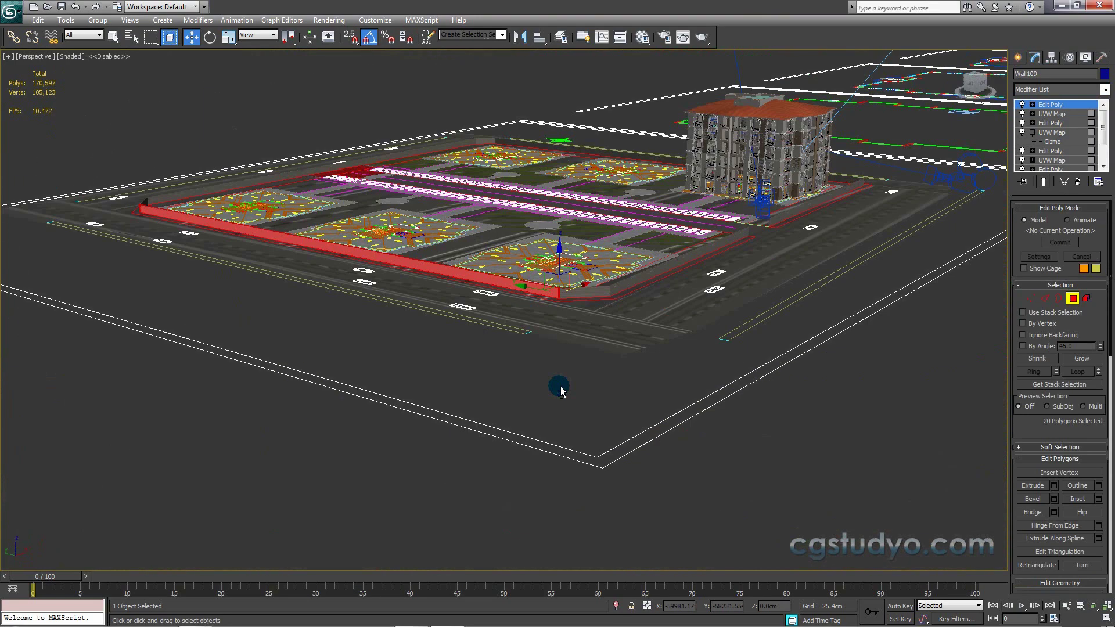
mouse_move(560, 384)
alt+middle_down()
mouse_move(505, 393)
mouse_move(557, 418)
mouse_move(345, 306)
mouse_move(293, 311)
alt+middle_up()
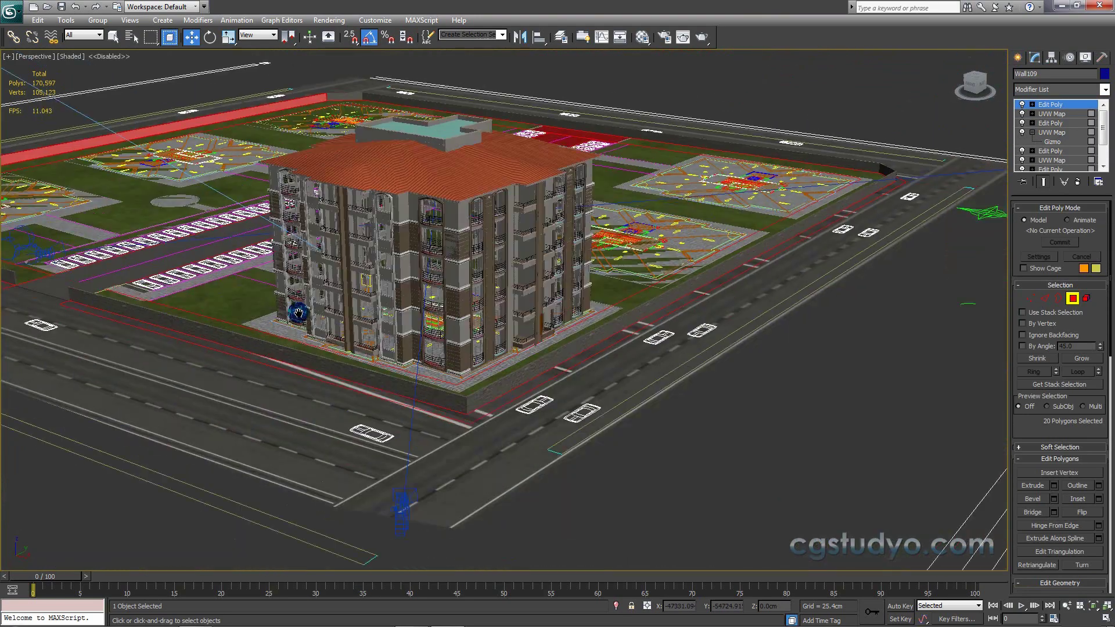
scroll(415, 428, up, 5)
scroll(351, 348, up, 3)
scroll(386, 248, up, 1)
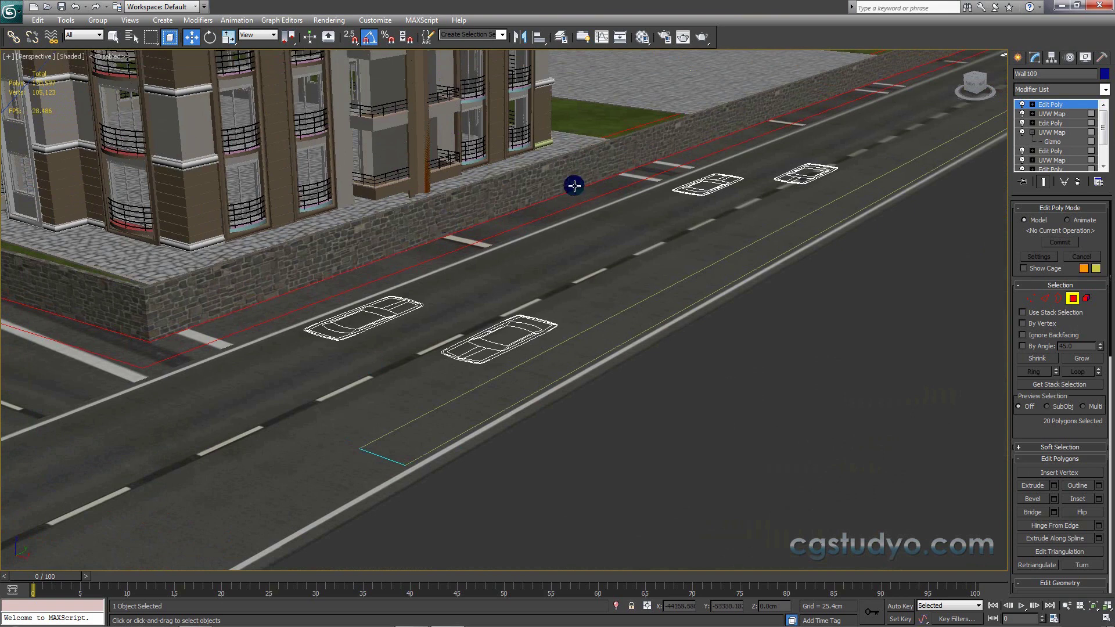
scroll(1104, 145, down, 2)
scroll(1103, 145, down, 1)
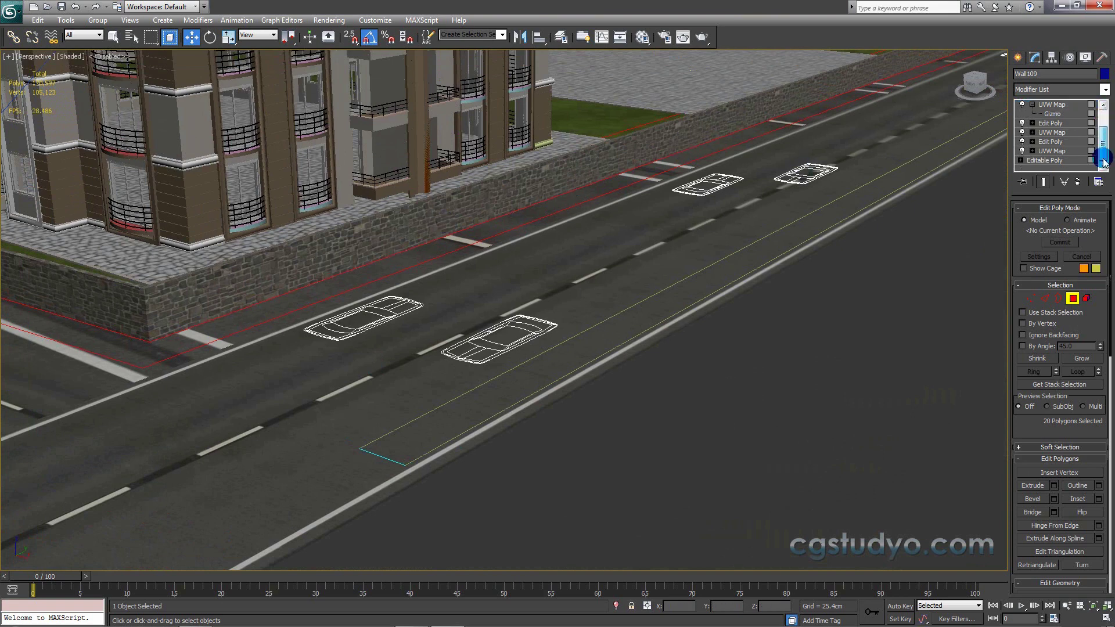
click(1057, 142)
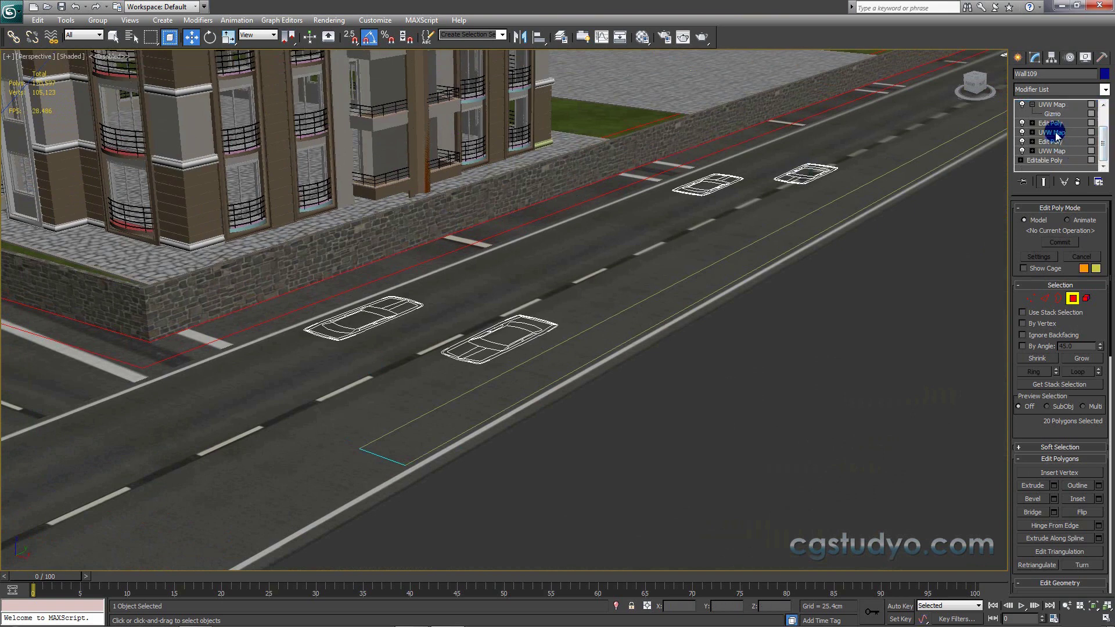
right_click(1054, 134)
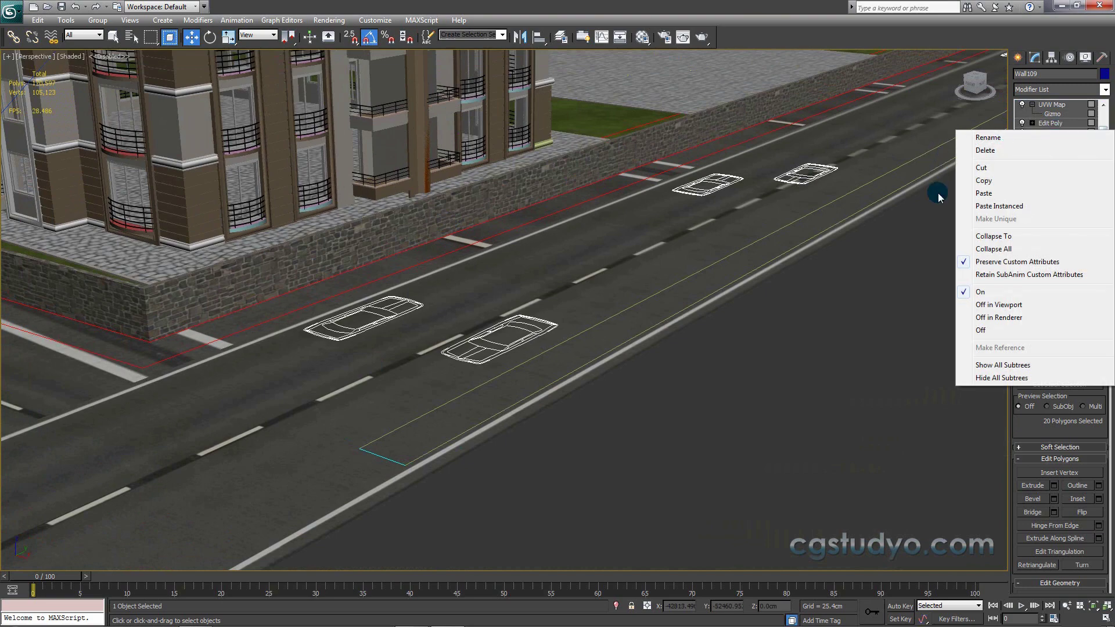
click(993, 182)
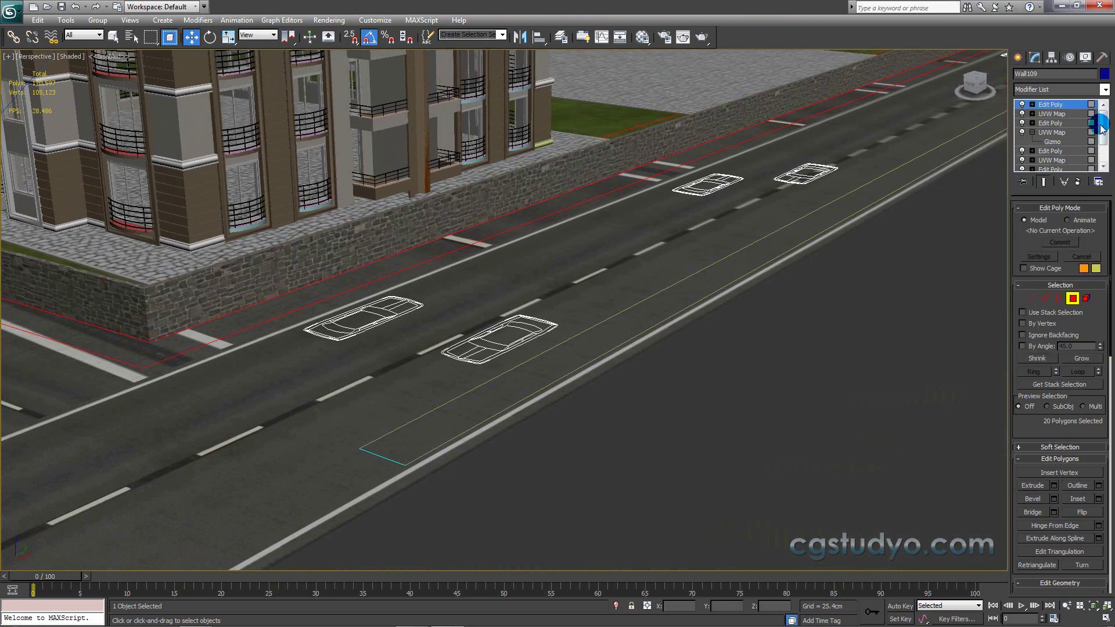
right_click(1066, 104)
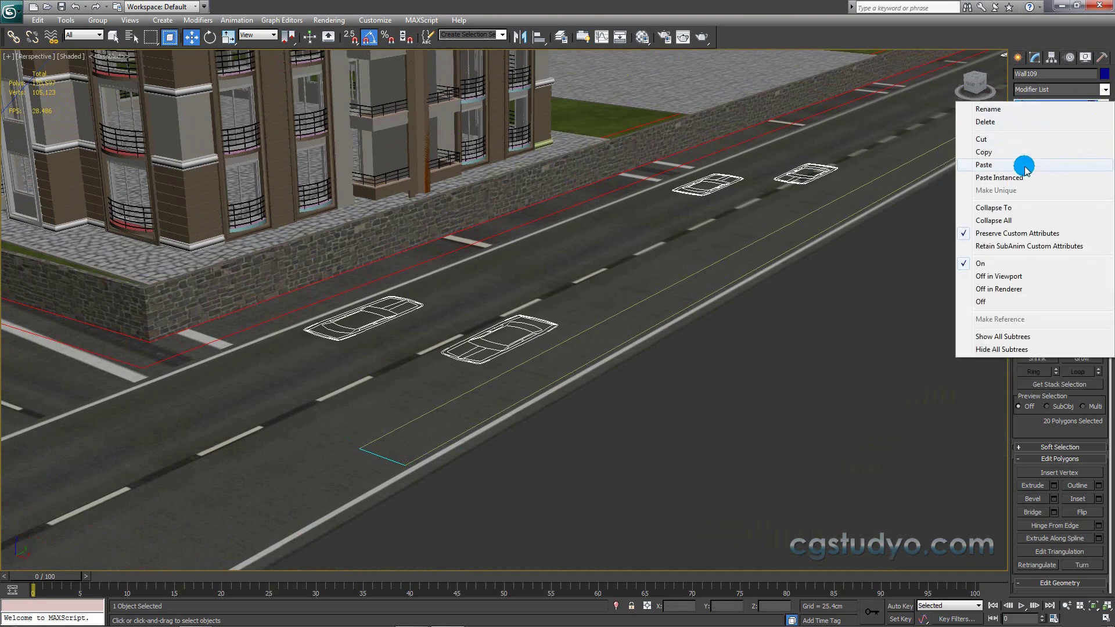
click(987, 165)
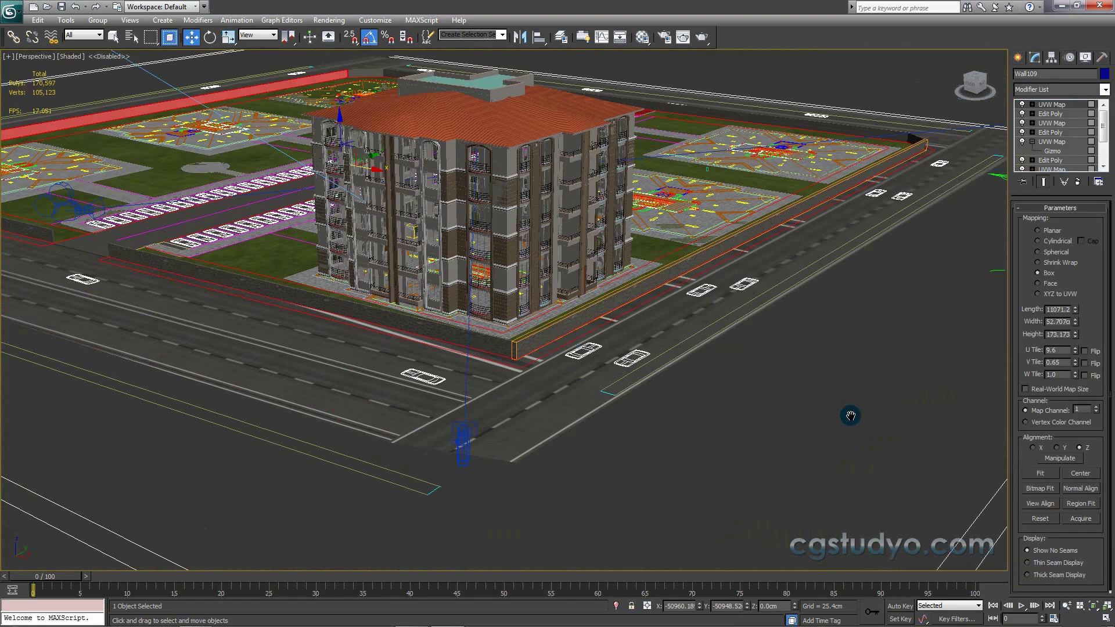
Step: Orbit toward the lot and switch the wall display to show its stone texture
alt+middle_drag(851, 415, 515, 418)
scroll(530, 423, up, 3)
scroll(629, 422, up, 3)
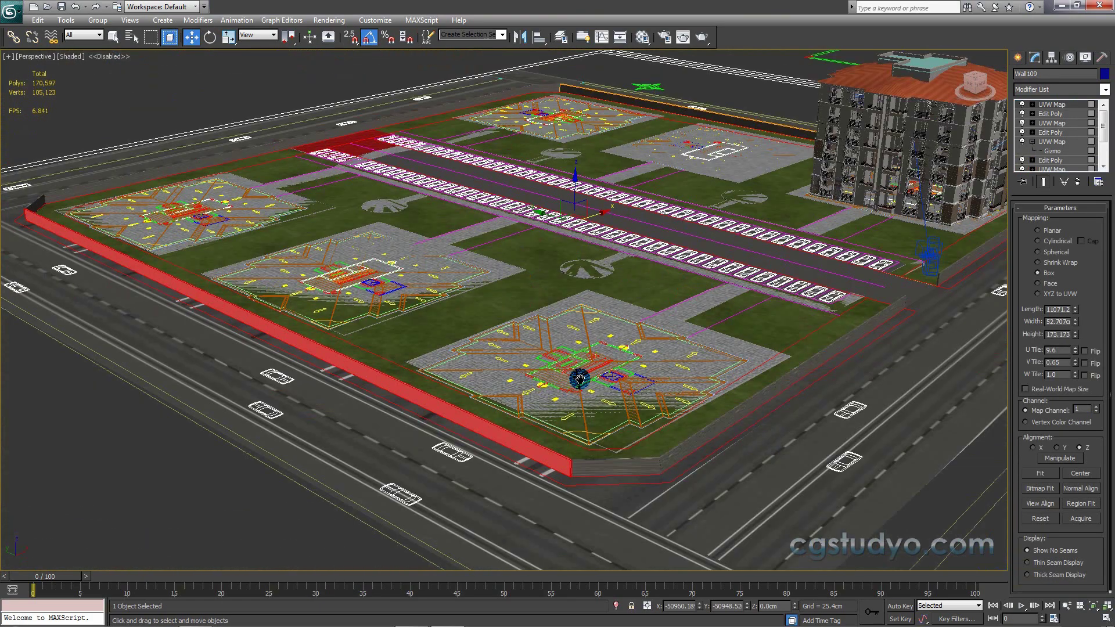
scroll(569, 398, up, 5)
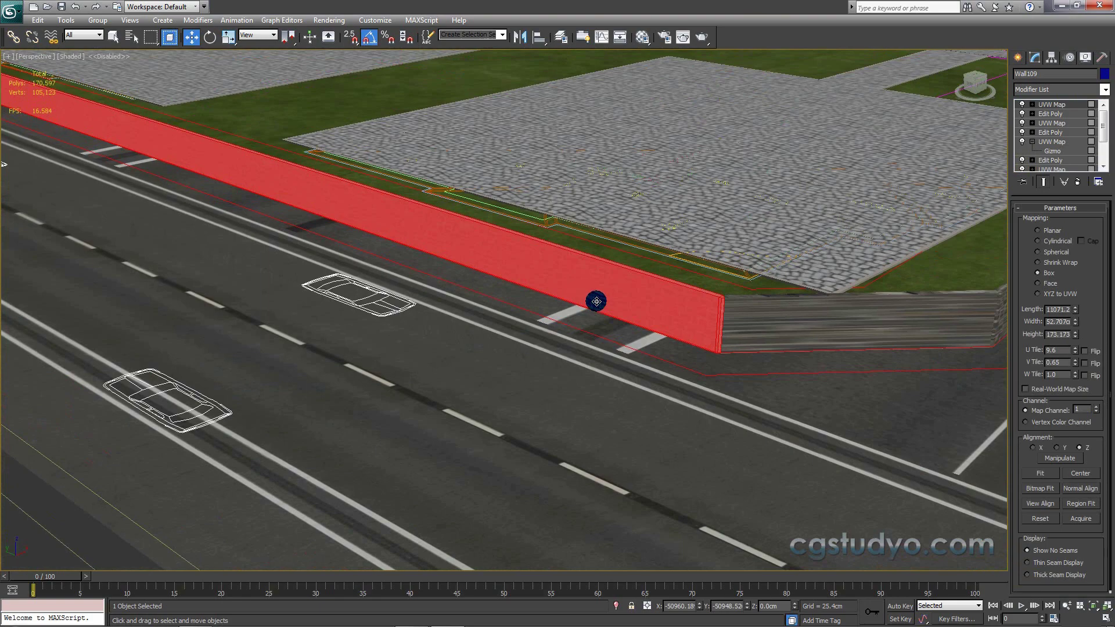
key(F2)
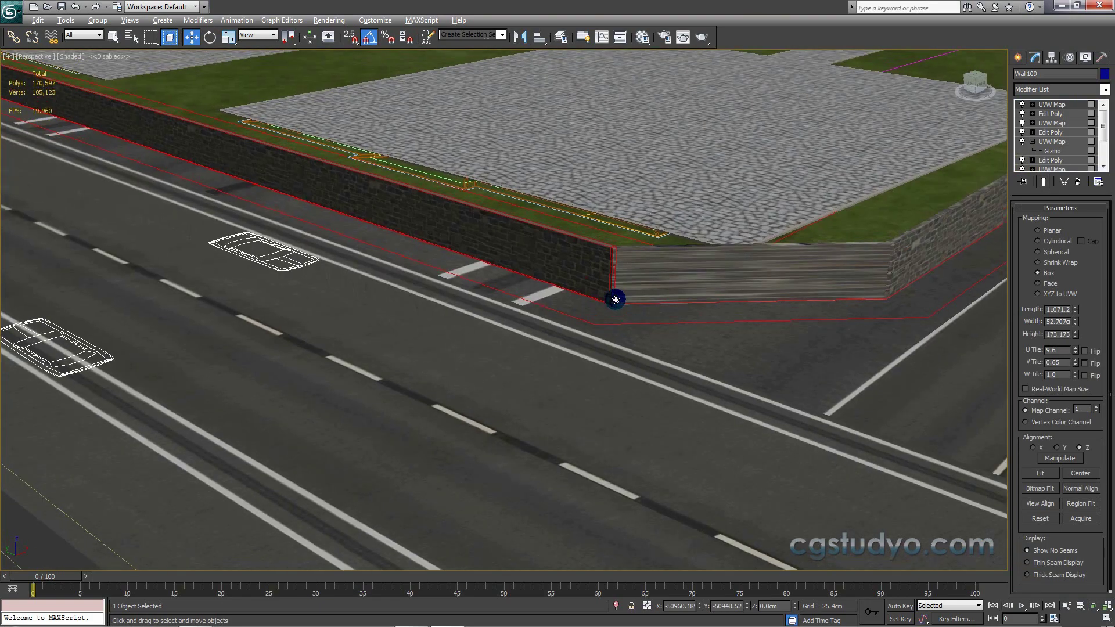
Step: Pan and orbit over the plazas to frame the whole block and the wall's lawn corner
middle_drag(615, 299, 371, 464)
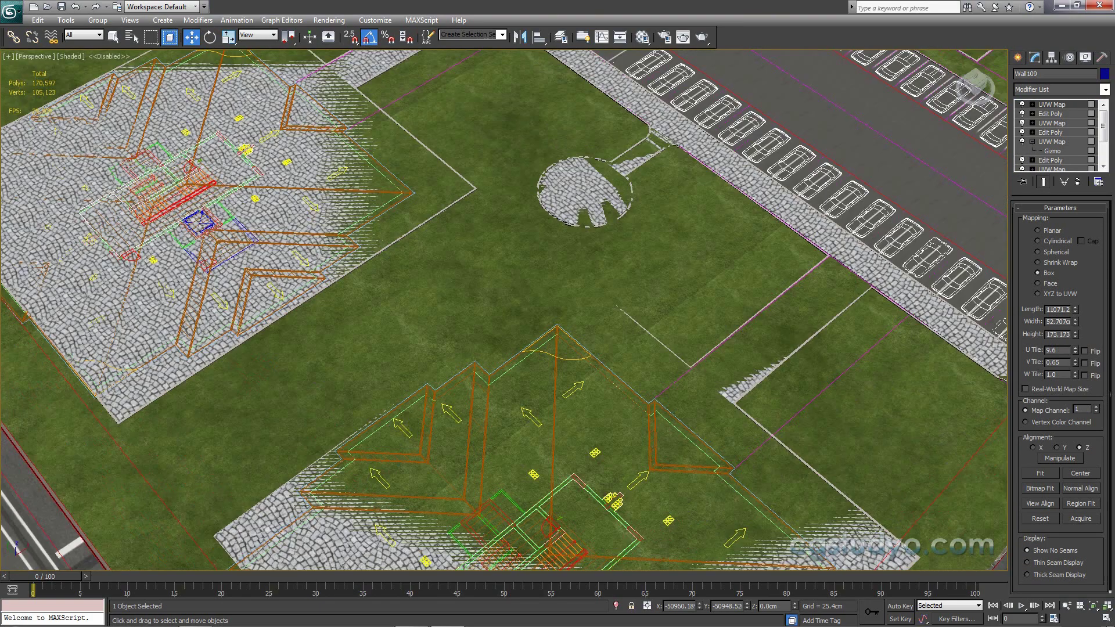
alt+middle_drag(596, 145, 597, 190)
scroll(597, 190, down, 4)
scroll(594, 242, down, 3)
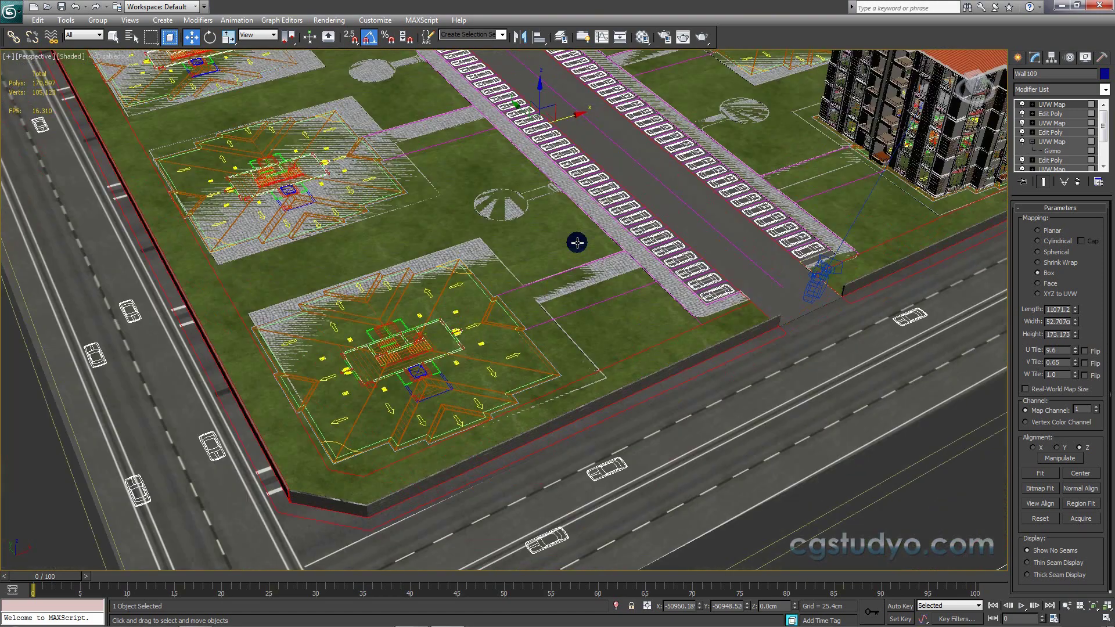
scroll(575, 242, down, 3)
mouse_move(629, 268)
middle_down()
mouse_move(682, 301)
mouse_move(1022, 65)
middle_up()
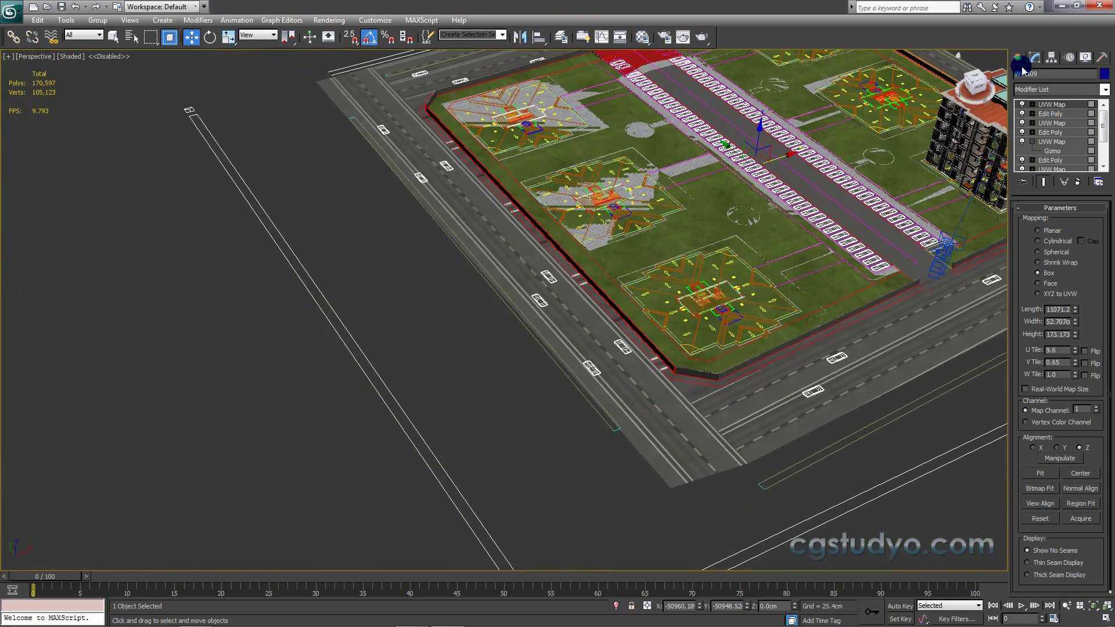
click(1018, 58)
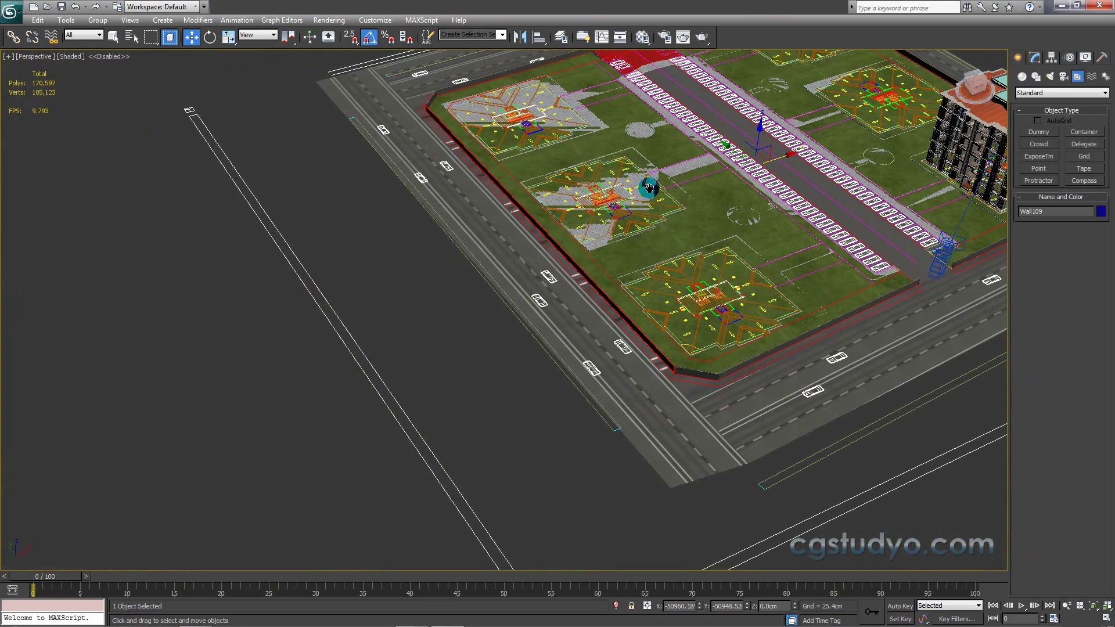
scroll(647, 187, up, 3)
middle_drag(648, 186, 551, 194)
scroll(551, 194, up, 3)
scroll(580, 264, down, 2)
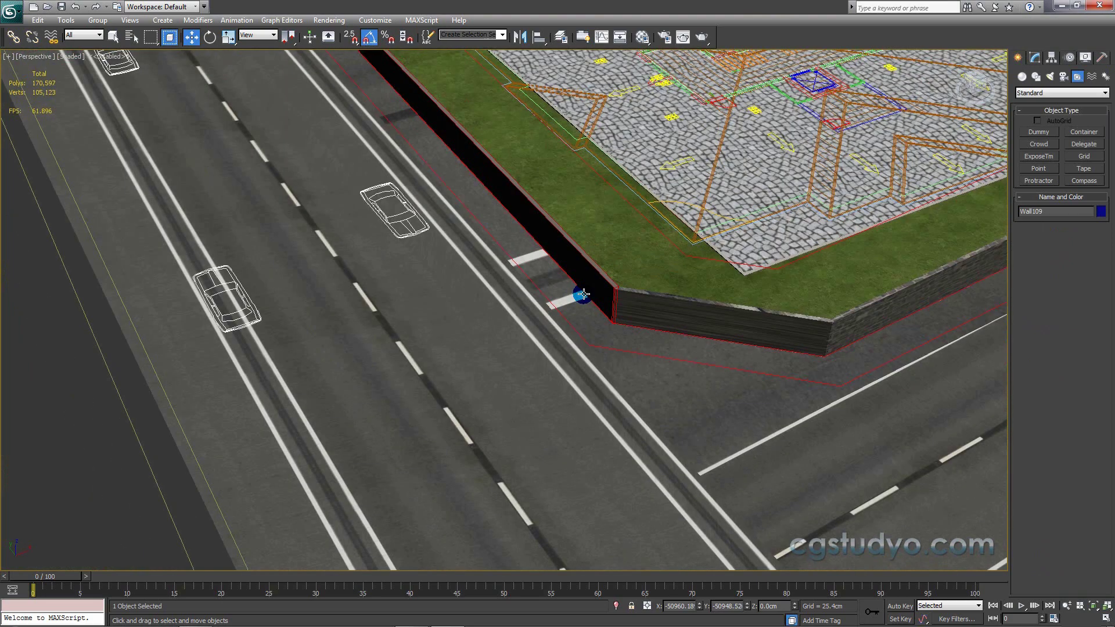
scroll(572, 298, up, 4)
Step: Isolate the walls with Alt+Q and orbit to a lower angle on the wall corner
key(z)
key(alt+q)
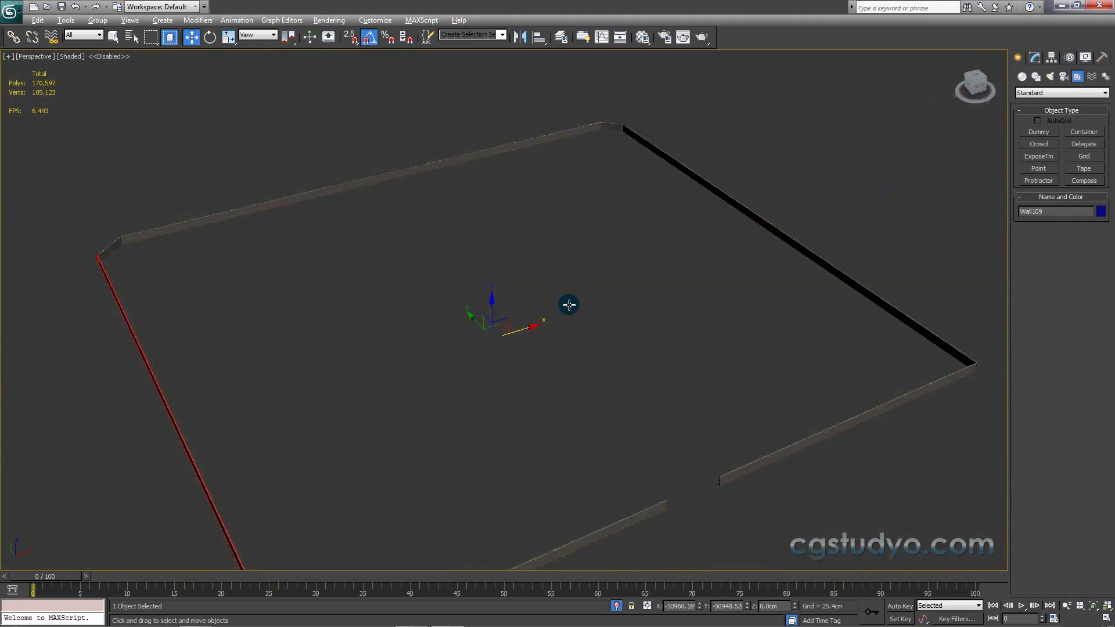
mouse_move(567, 300)
alt+middle_down()
mouse_move(547, 318)
mouse_move(562, 323)
mouse_move(525, 358)
alt+middle_up()
scroll(526, 358, up, 2)
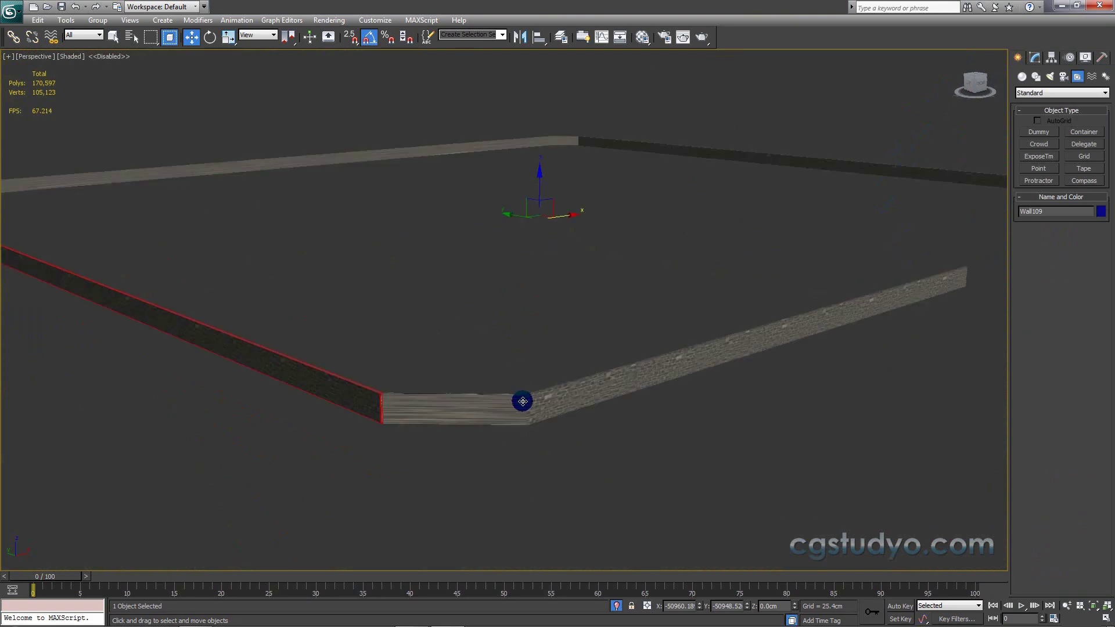
scroll(522, 399, up, 4)
scroll(505, 343, up, 3)
mouse_move(507, 314)
middle_down()
mouse_move(552, 328)
mouse_move(741, 451)
mouse_move(652, 480)
mouse_move(601, 464)
mouse_move(618, 480)
mouse_move(534, 396)
middle_up()
scroll(552, 329, down, 4)
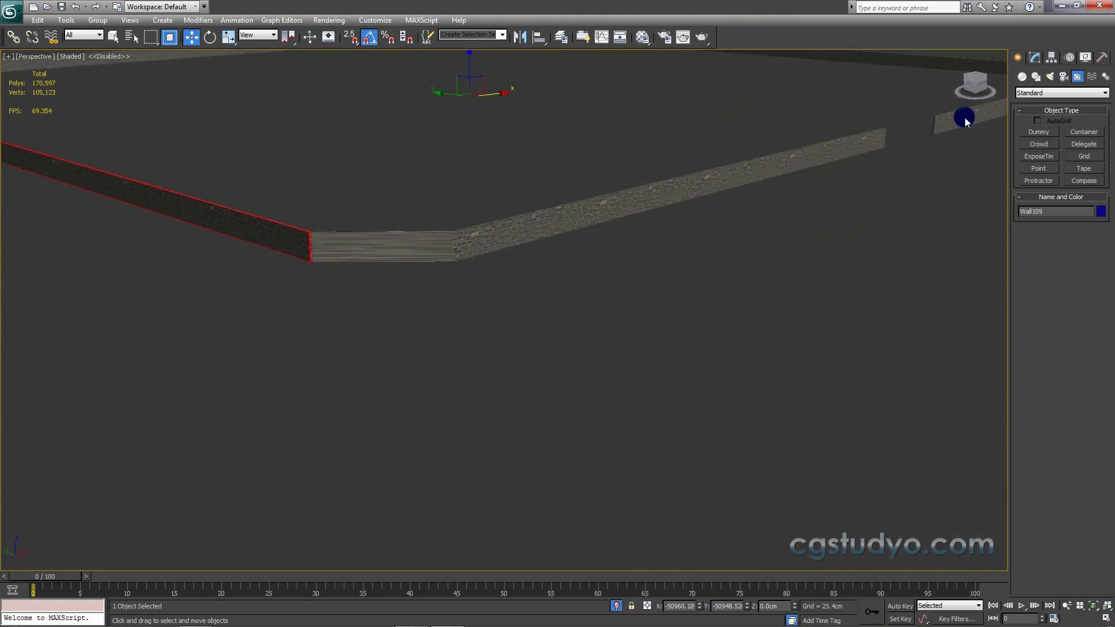
click(1034, 57)
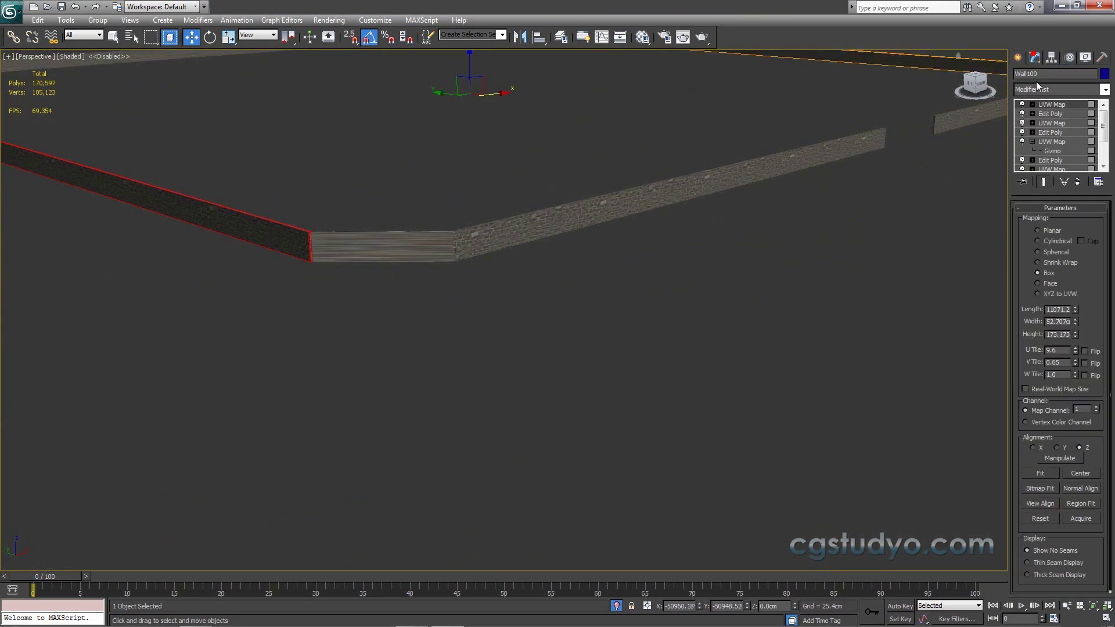
Step: Add a Face Extrude modifier, remove it, then add a new Edit Poly on top
click(1104, 90)
scroll(1079, 111, down, 5)
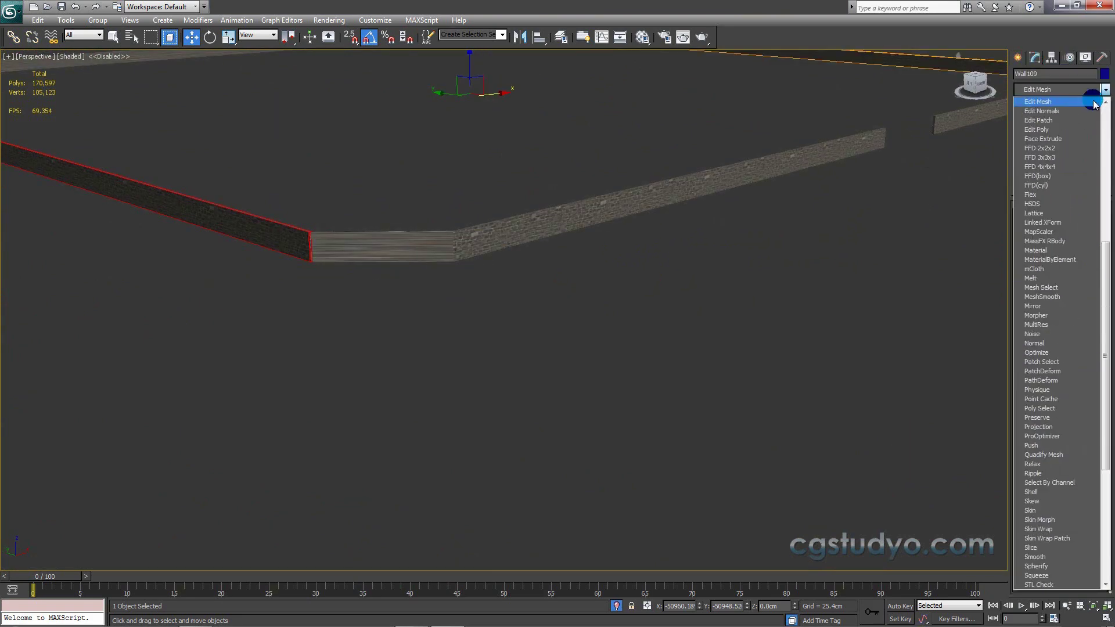
click(1067, 139)
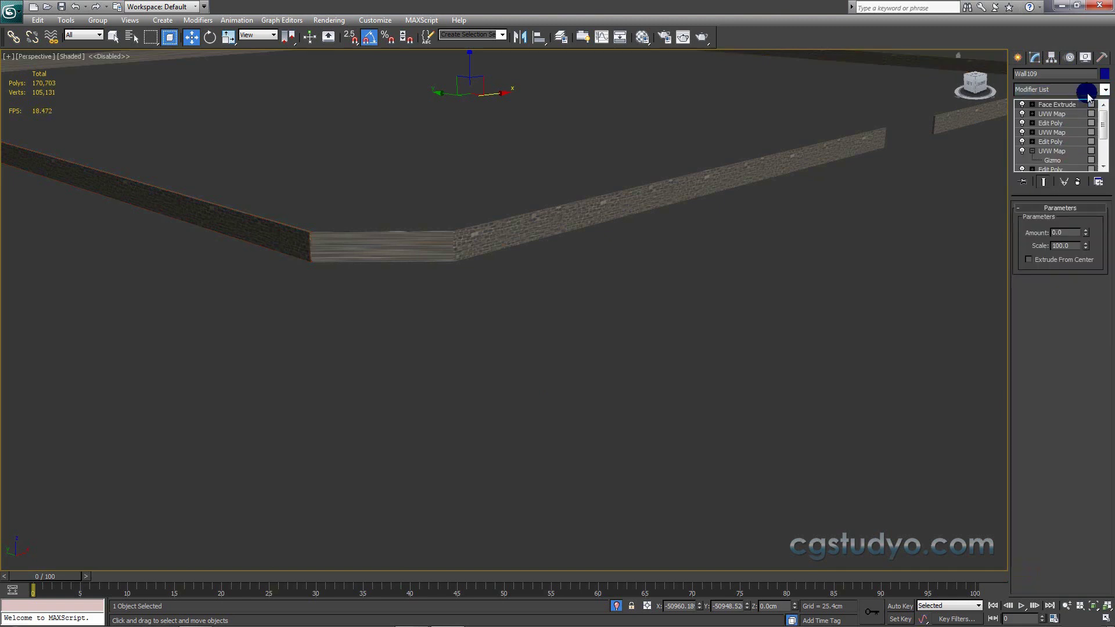
click(1078, 181)
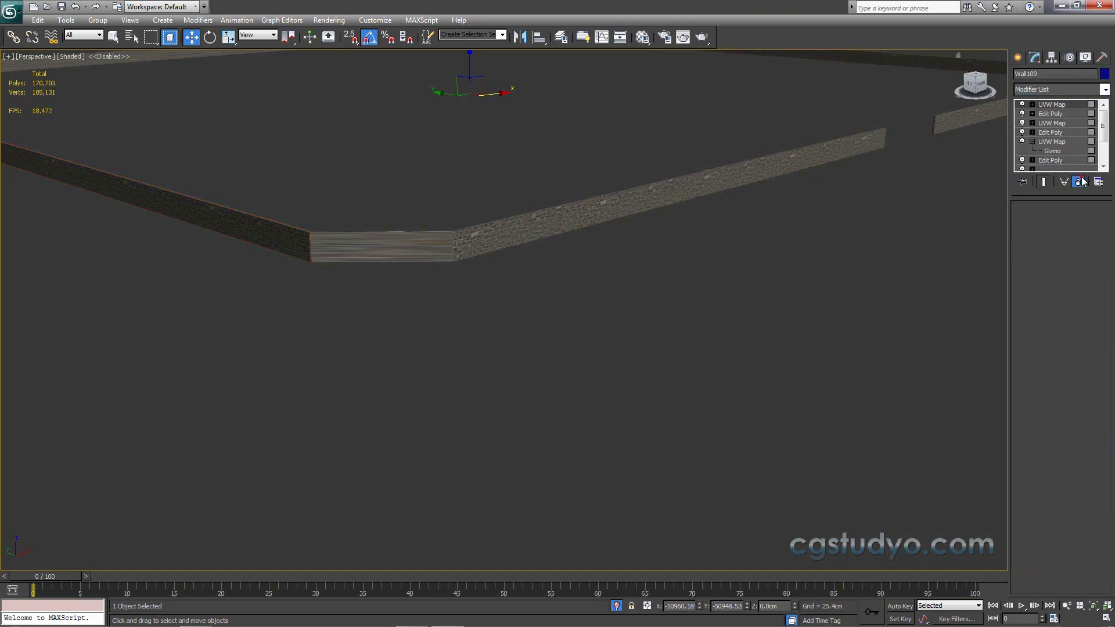
click(1105, 90)
key(e)
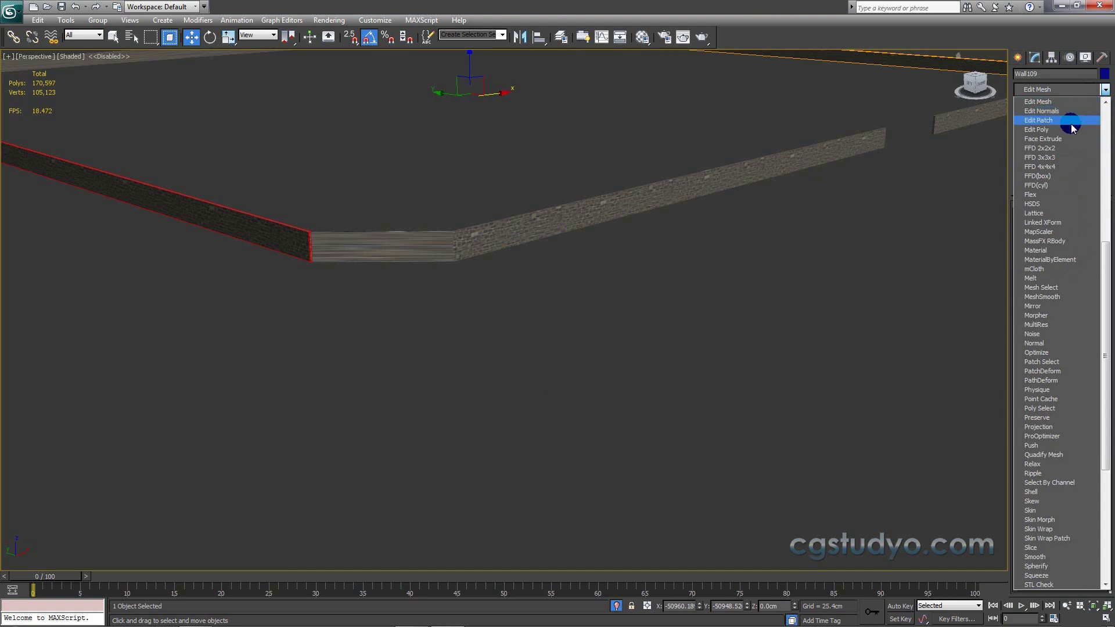
click(1068, 129)
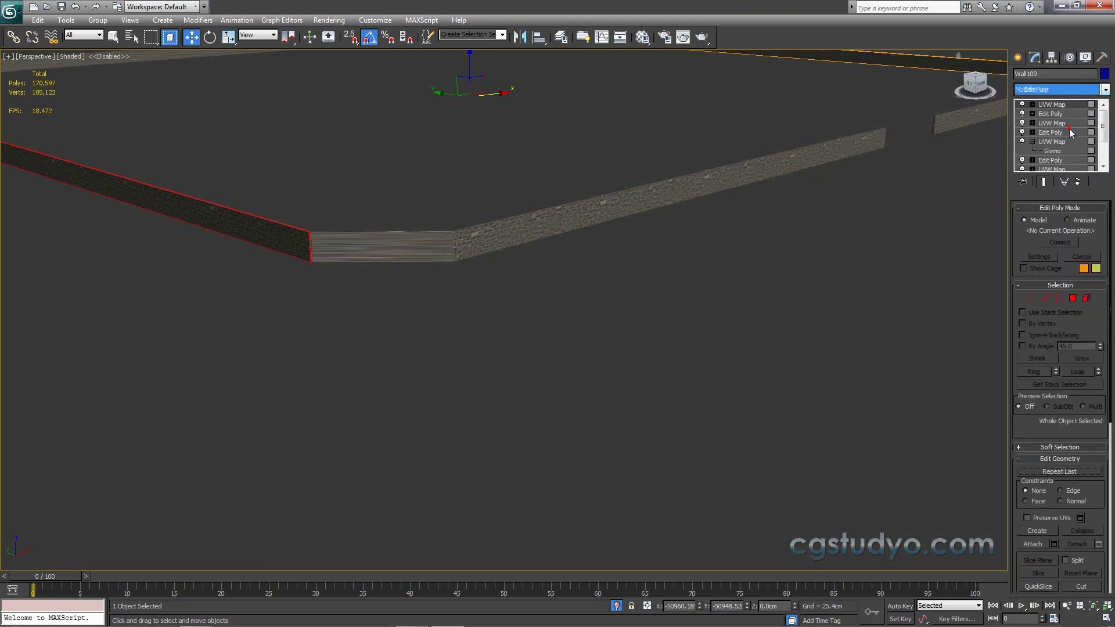
Step: Box-select the faces of each streaky corner segment, 60 polygons in total
click(1072, 299)
drag(339, 327, 294, 339)
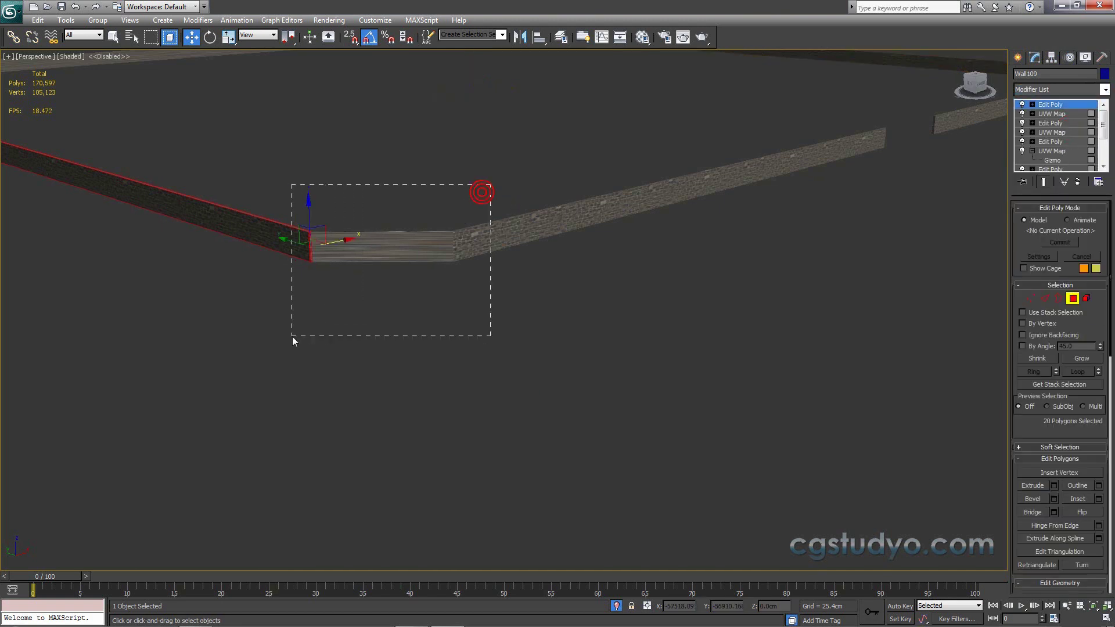
mouse_move(518, 346)
alt+middle_down()
mouse_move(392, 395)
mouse_move(507, 385)
mouse_move(458, 390)
mouse_move(279, 319)
alt+middle_up()
mouse_move(545, 364)
alt+middle_down()
mouse_move(542, 441)
mouse_move(460, 435)
mouse_move(525, 227)
mouse_move(479, 284)
alt+middle_up()
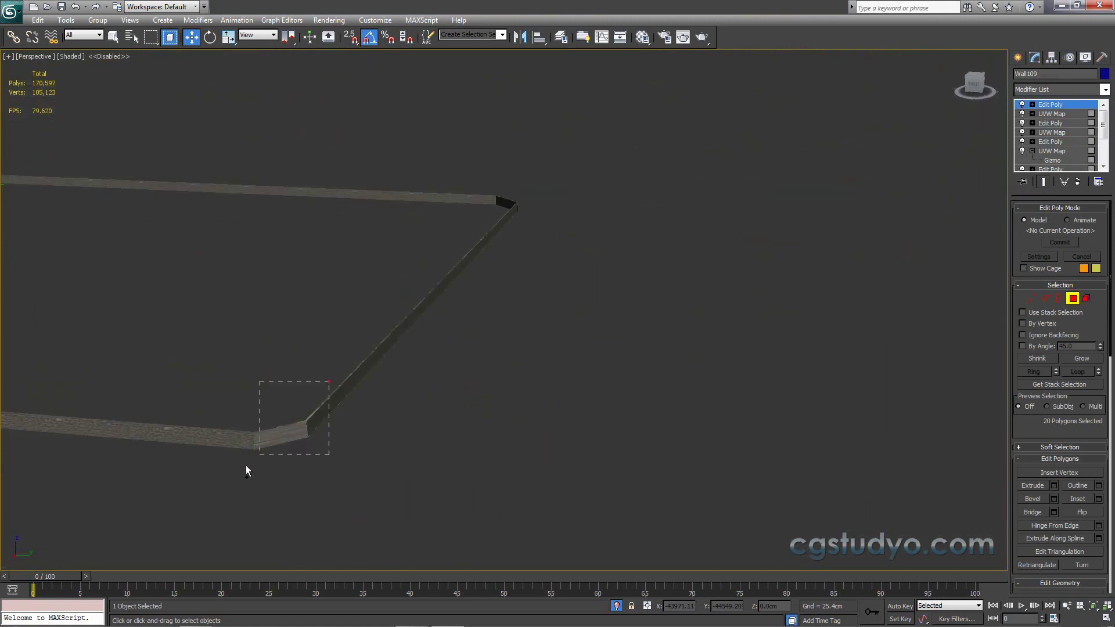
drag(469, 238, 469, 239)
mouse_move(524, 286)
alt+middle_down()
mouse_move(537, 293)
mouse_move(456, 327)
mouse_move(505, 322)
mouse_move(505, 334)
mouse_move(471, 276)
alt+middle_up()
scroll(455, 328, up, 5)
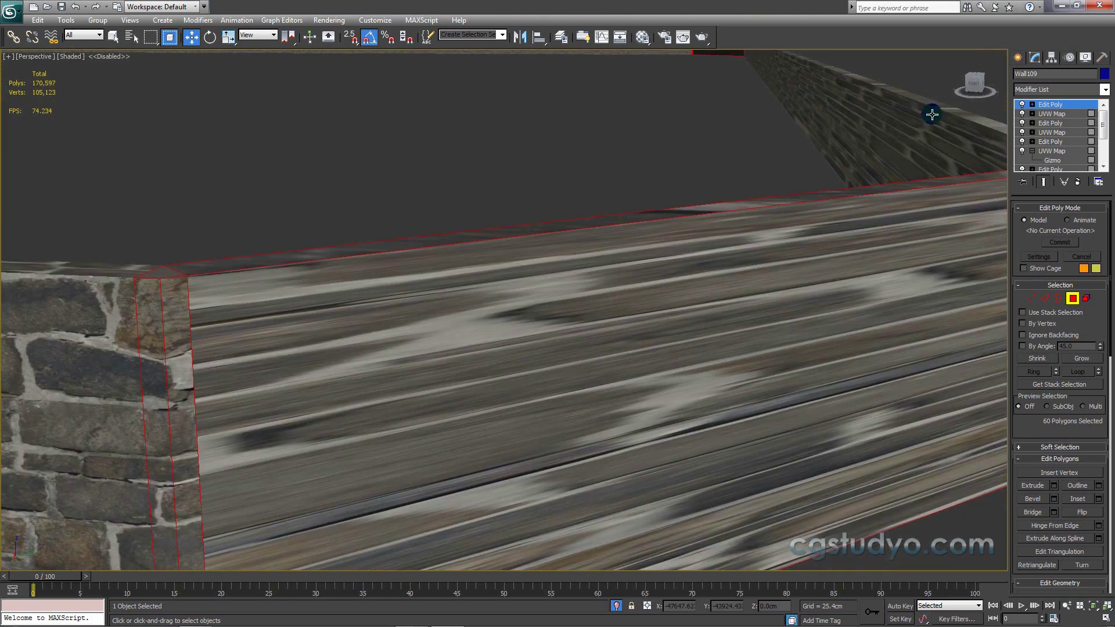
click(1104, 91)
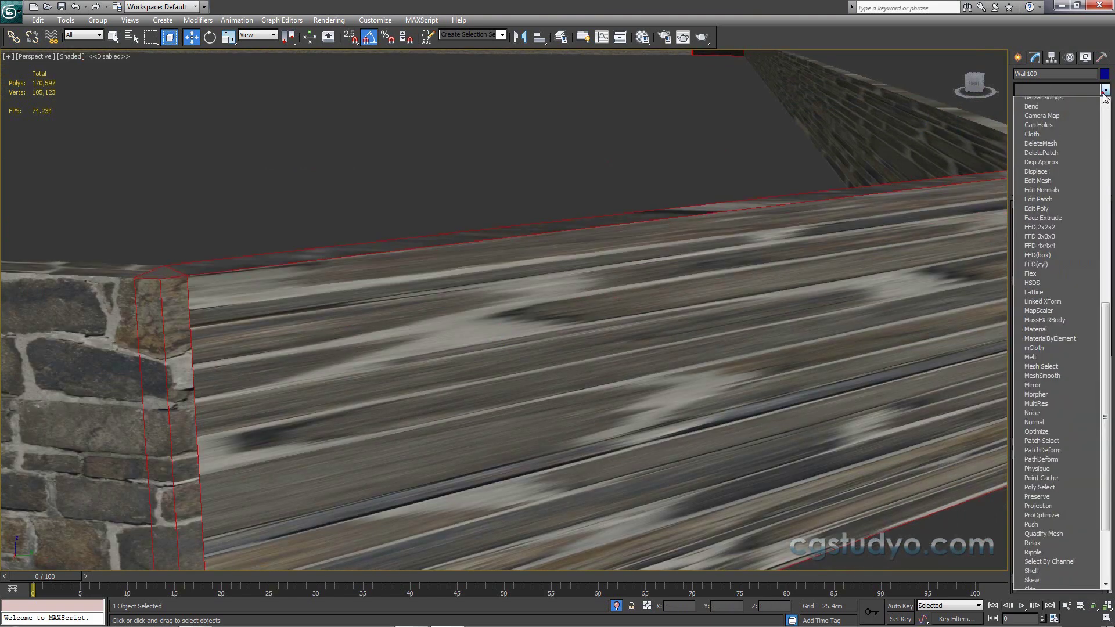
Step: Add a Planar UVW Map to the corner faces, tiled U 0.25 and V -6.38
text(uv)
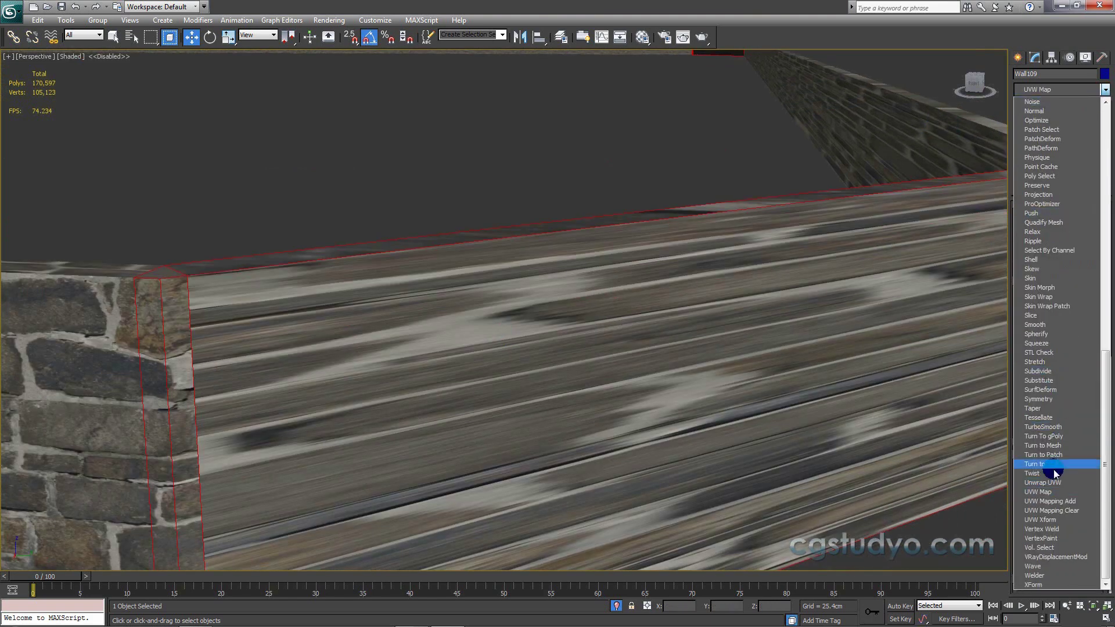
click(1039, 491)
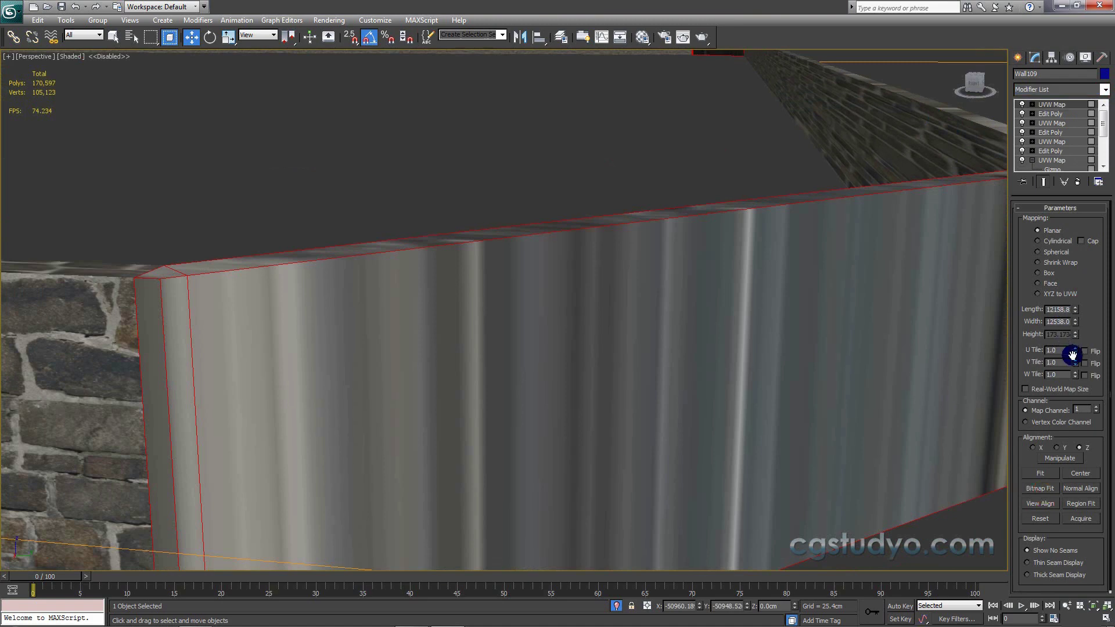
drag(1075, 355, 1074, 368)
drag(1073, 378, 991, 166)
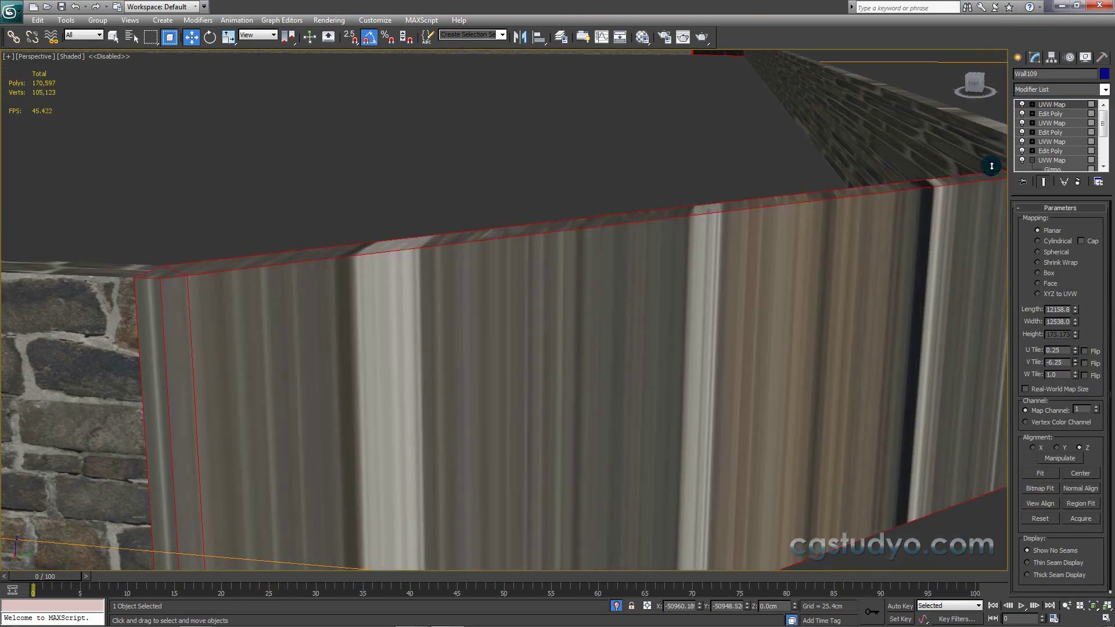
middle_drag(991, 166, 778, 270)
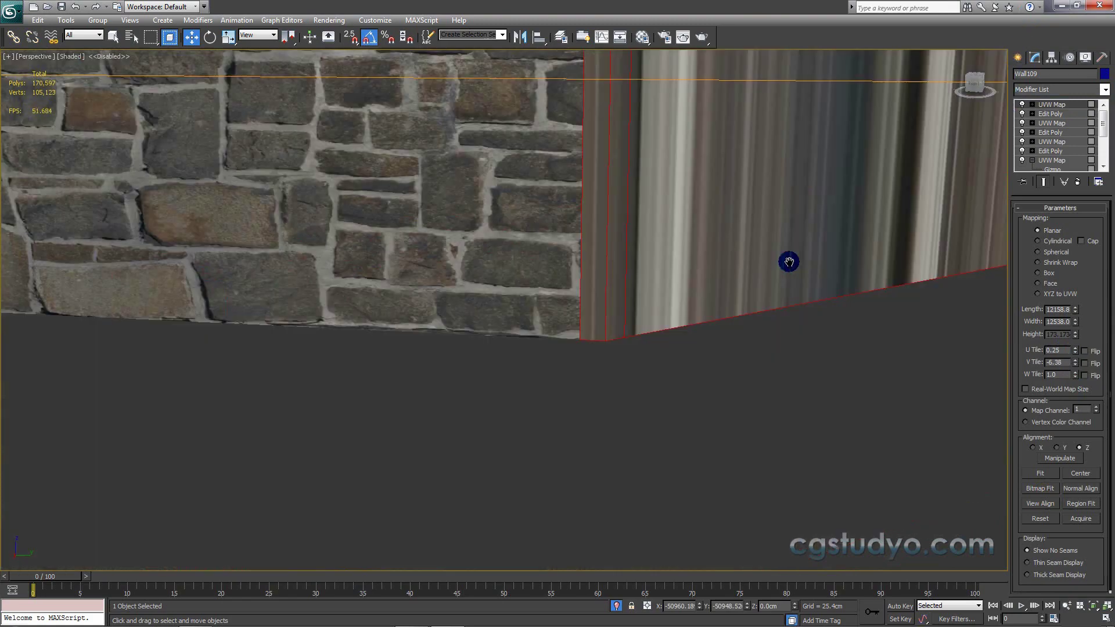
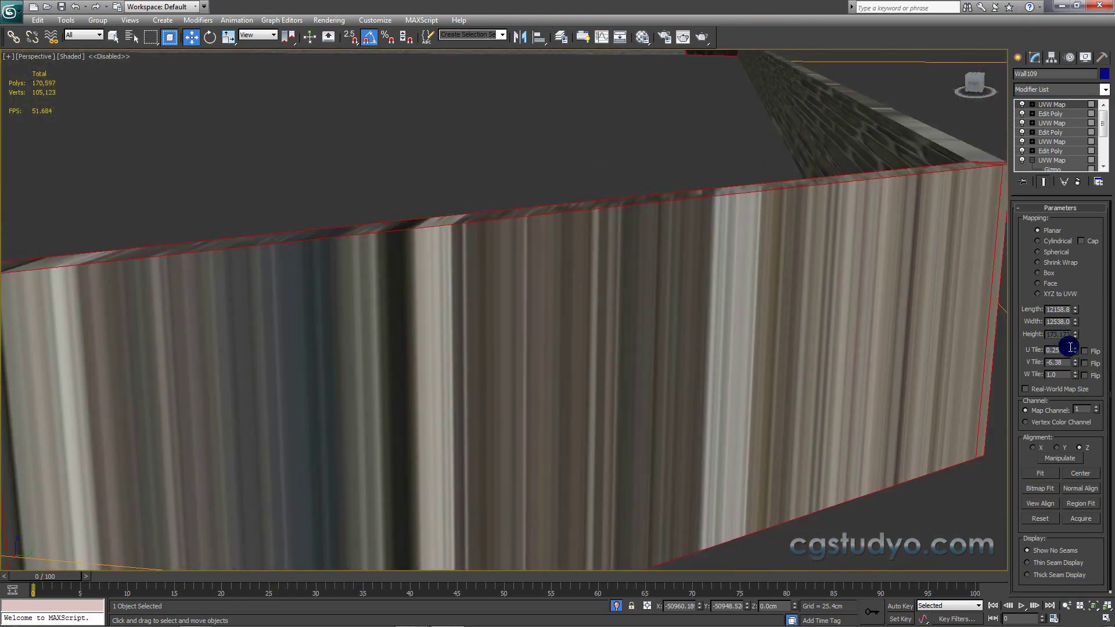
Step: Switch Wall109's UVW Map to Box projection and frame the wall in the viewport
drag(1073, 350, 1068, 321)
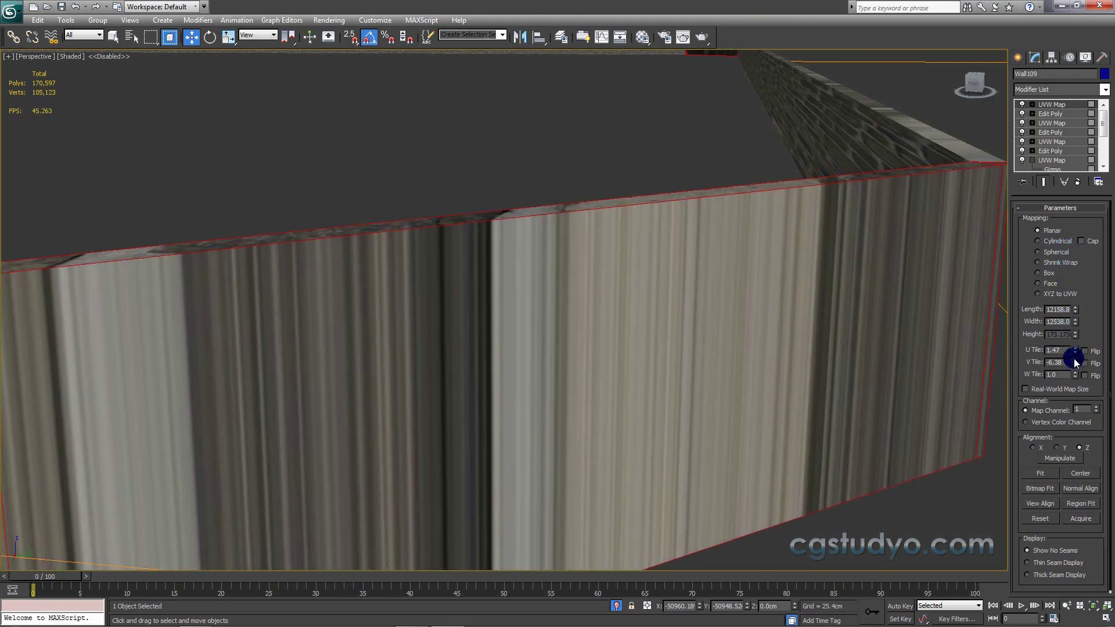
mouse_move(1075, 363)
mouse_down()
mouse_move(1058, 145)
mouse_move(1077, 363)
mouse_move(1050, 462)
mouse_up()
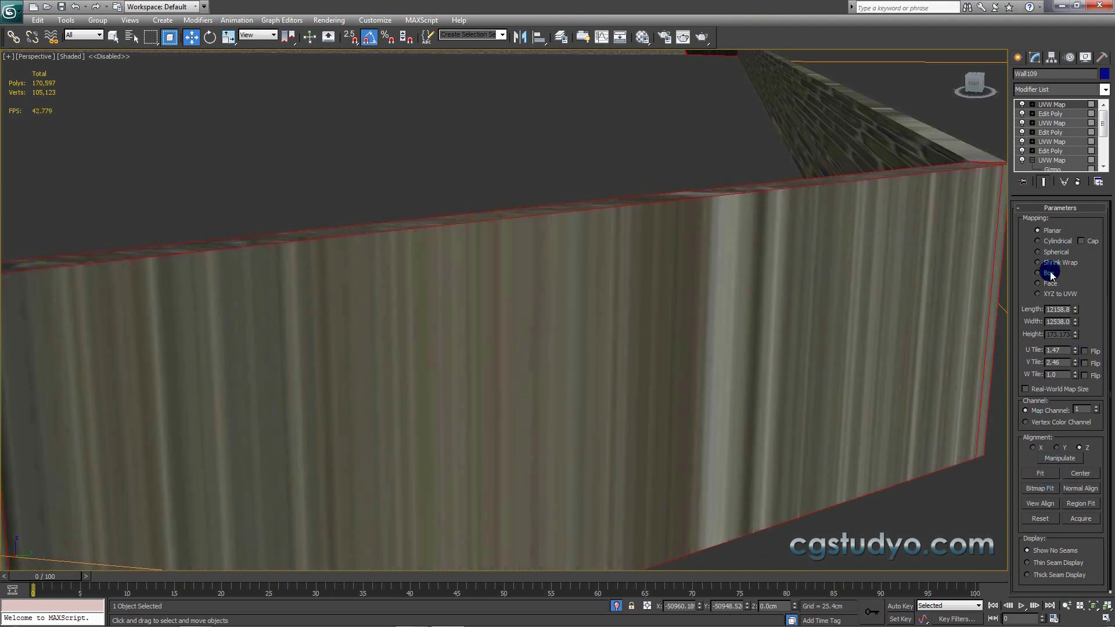
click(1037, 272)
middle_drag(949, 335, 966, 307)
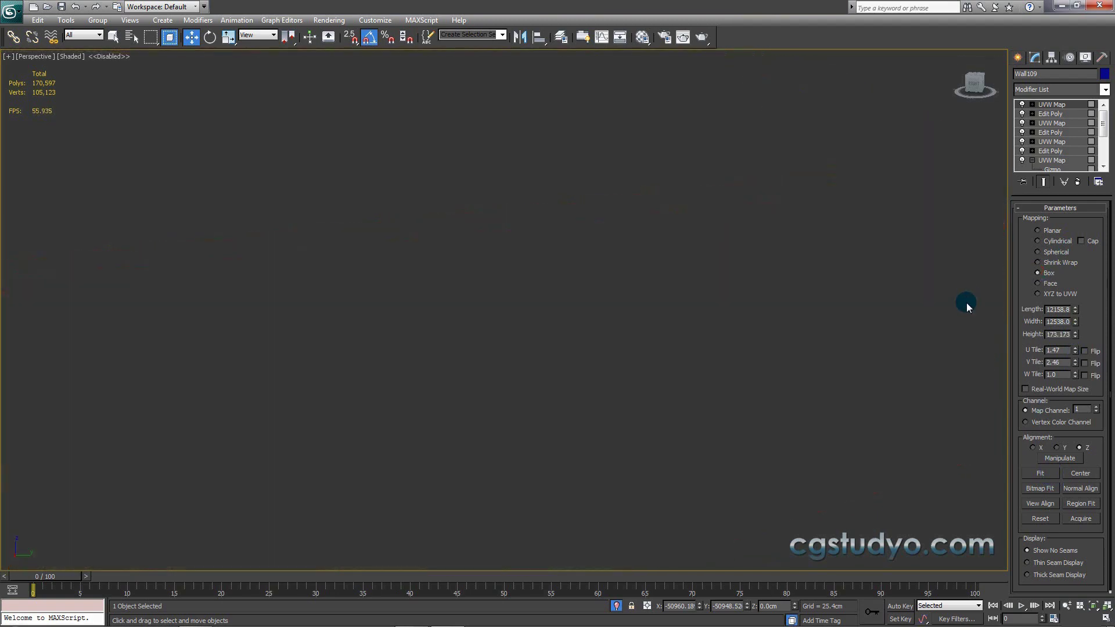
mouse_move(858, 360)
alt+middle_down()
mouse_move(663, 419)
mouse_move(490, 323)
mouse_move(517, 336)
alt+middle_up()
scroll(632, 392, up, 6)
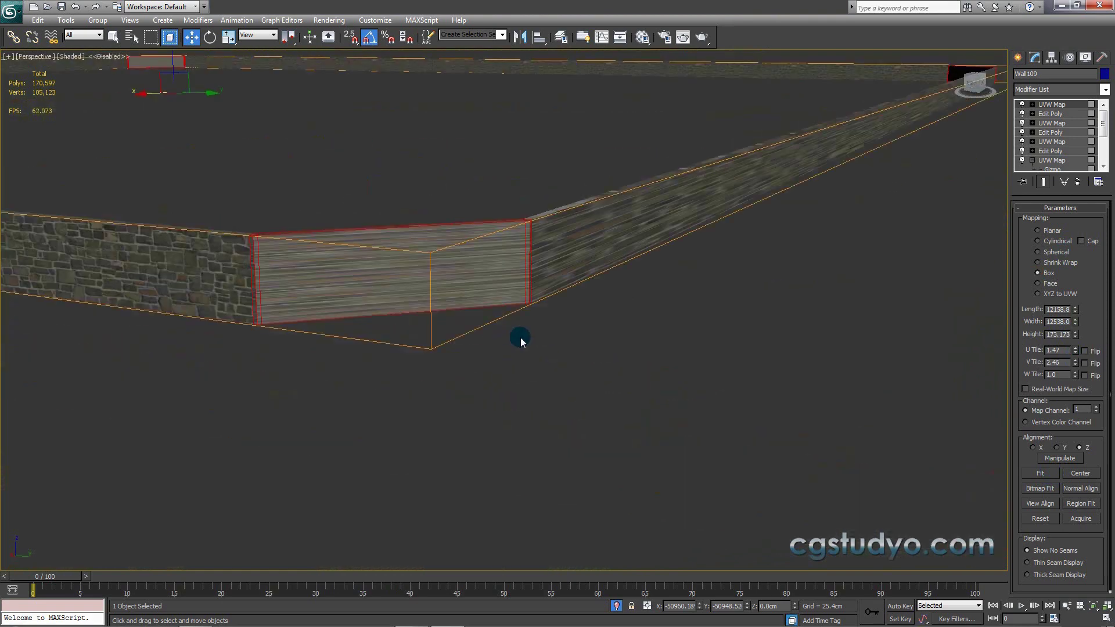
middle_drag(756, 361, 701, 374)
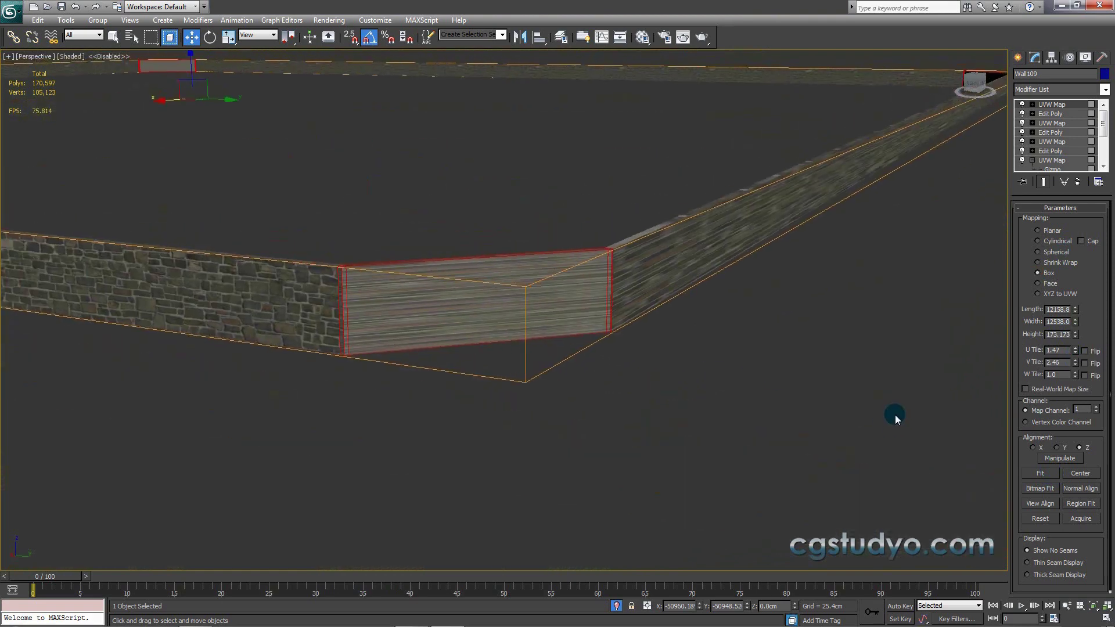
key(z)
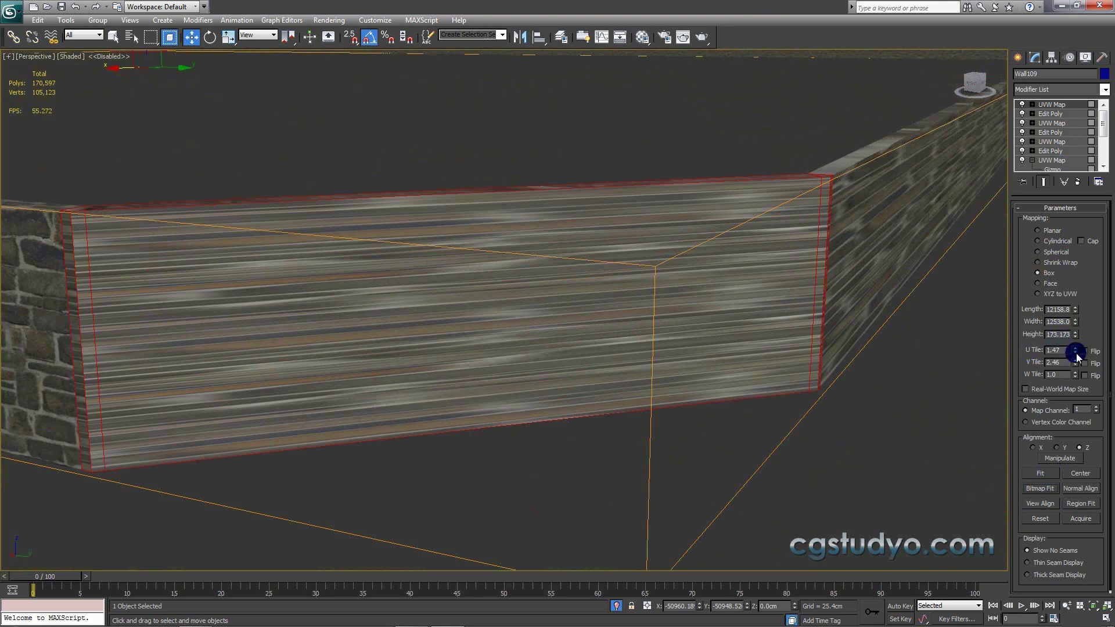
Step: Raise U tiling and drop V tiling to about 0.79 so stones look larger
drag(1076, 355, 1069, 258)
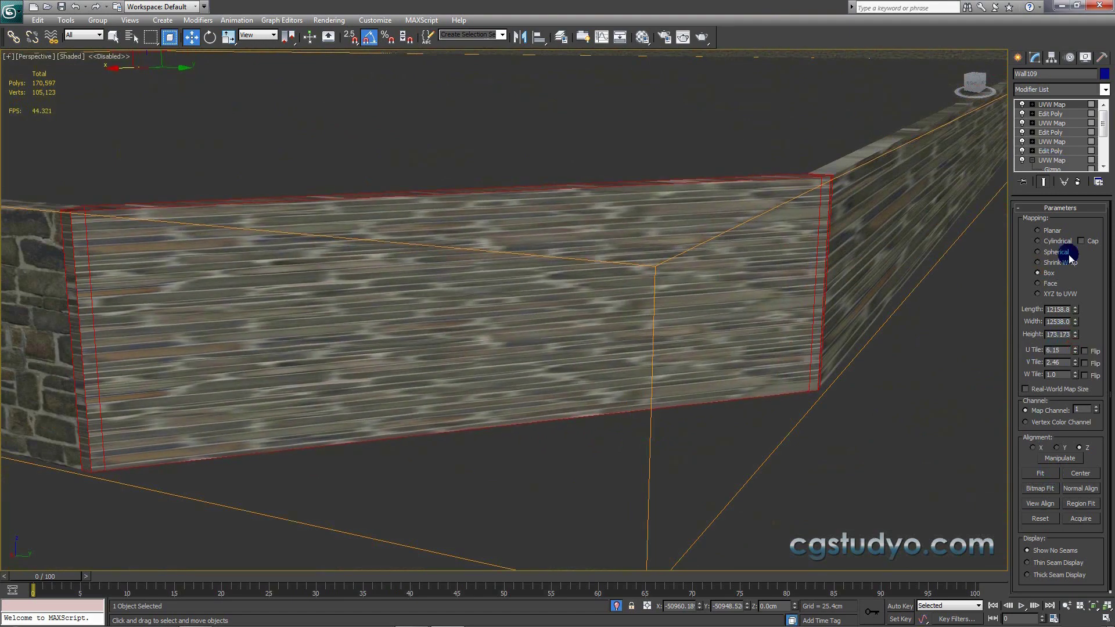
drag(1074, 362, 1074, 453)
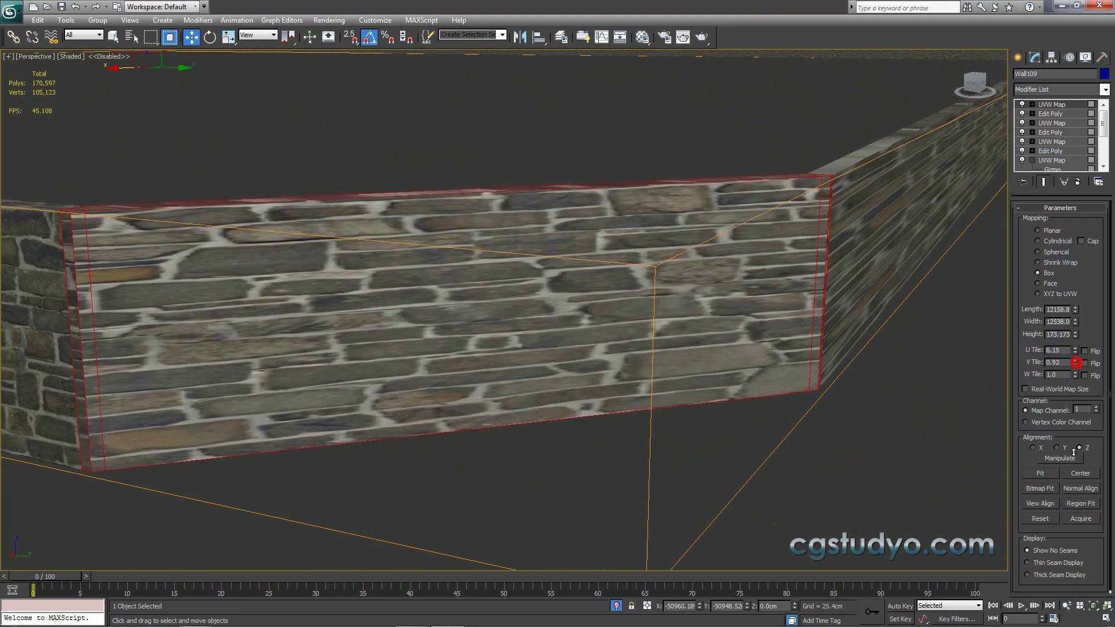
scroll(813, 413, up, 2)
scroll(803, 406, up, 2)
scroll(883, 440, up, 2)
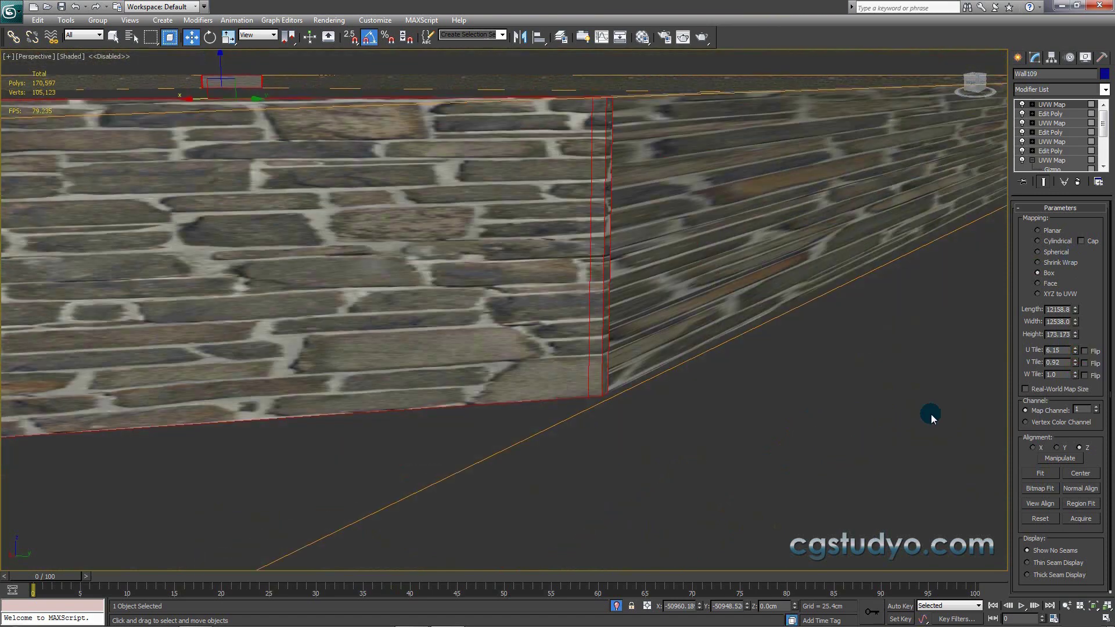
drag(1074, 362, 1000, 44)
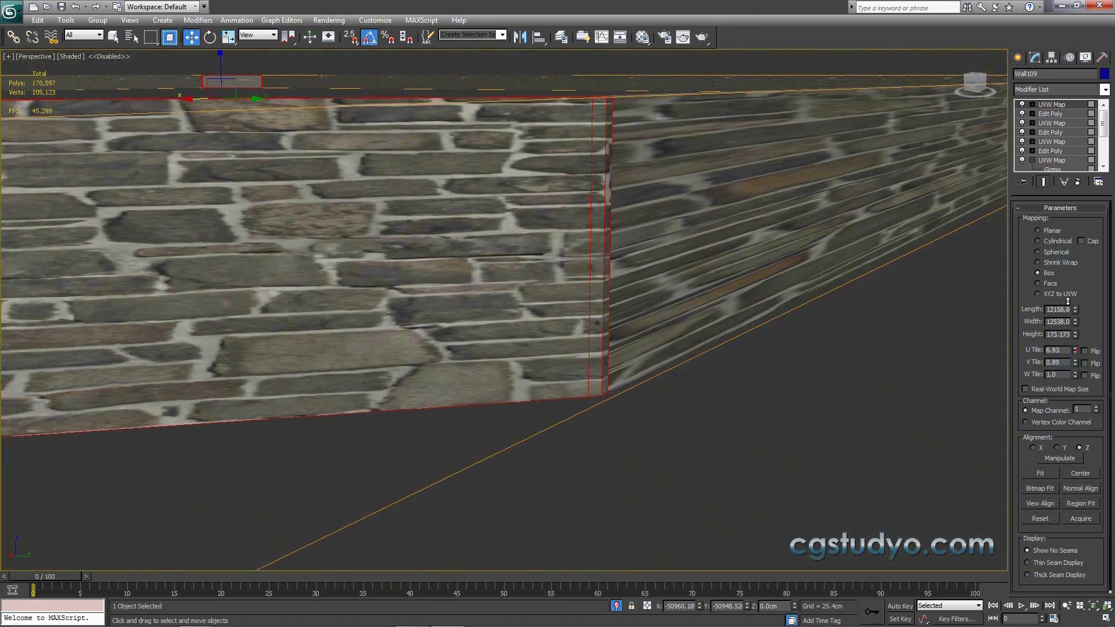
Step: Fine-tune tiling to U 15.44 and V 0.8, checking both wall faces
mouse_move(659, 236)
alt+middle_down()
mouse_move(730, 239)
mouse_move(714, 249)
mouse_move(729, 264)
alt+middle_up()
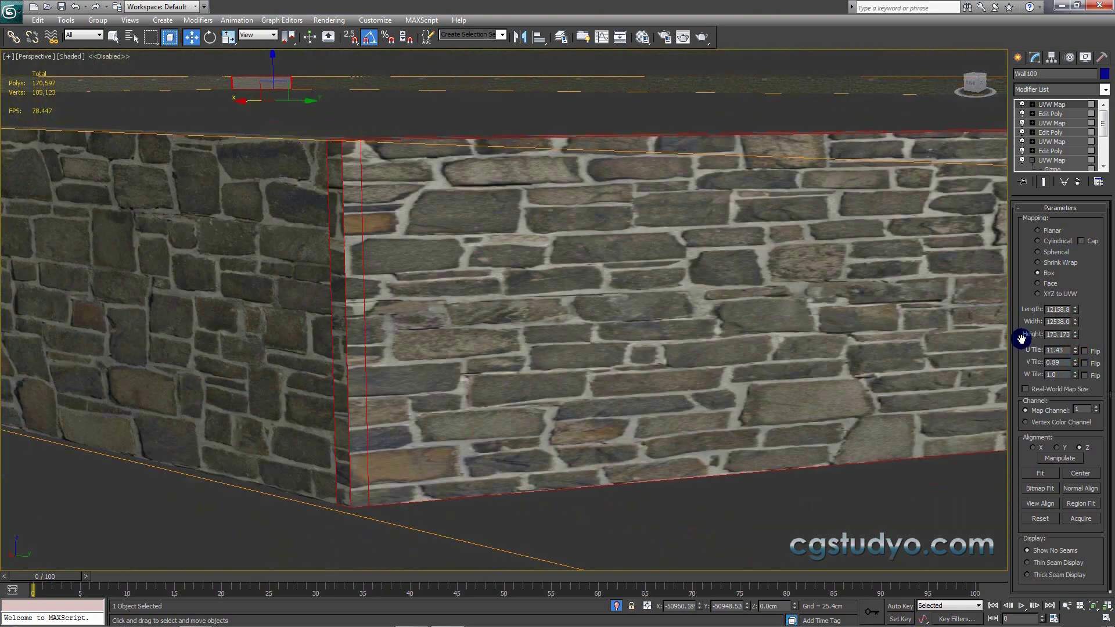
mouse_move(1074, 349)
mouse_down()
mouse_move(1047, 113)
mouse_move(1051, 133)
mouse_up()
click(1075, 348)
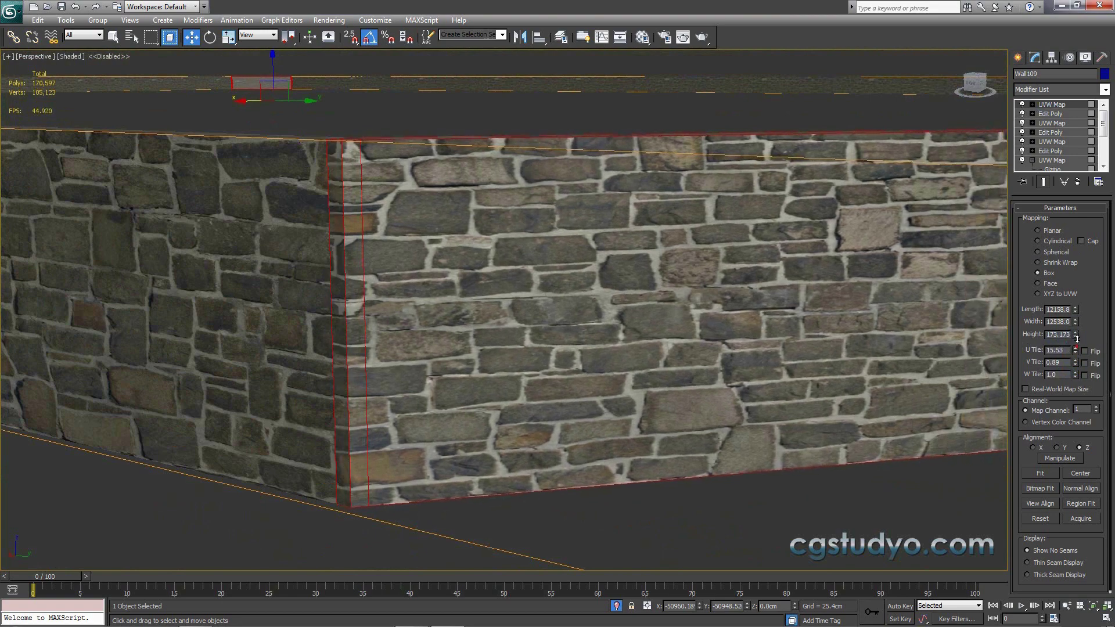
drag(1075, 363, 1075, 364)
mouse_move(791, 385)
middle_down()
mouse_move(793, 303)
mouse_move(799, 314)
middle_up()
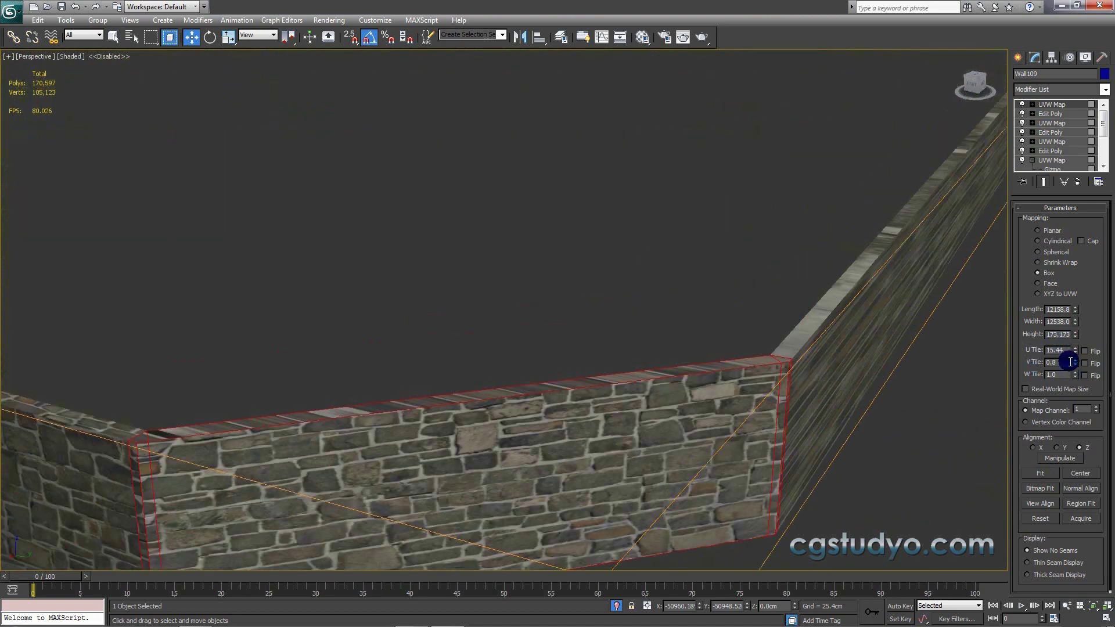
scroll(667, 385, down, 5)
alt+middle_drag(667, 385, 704, 385)
scroll(704, 386, down, 5)
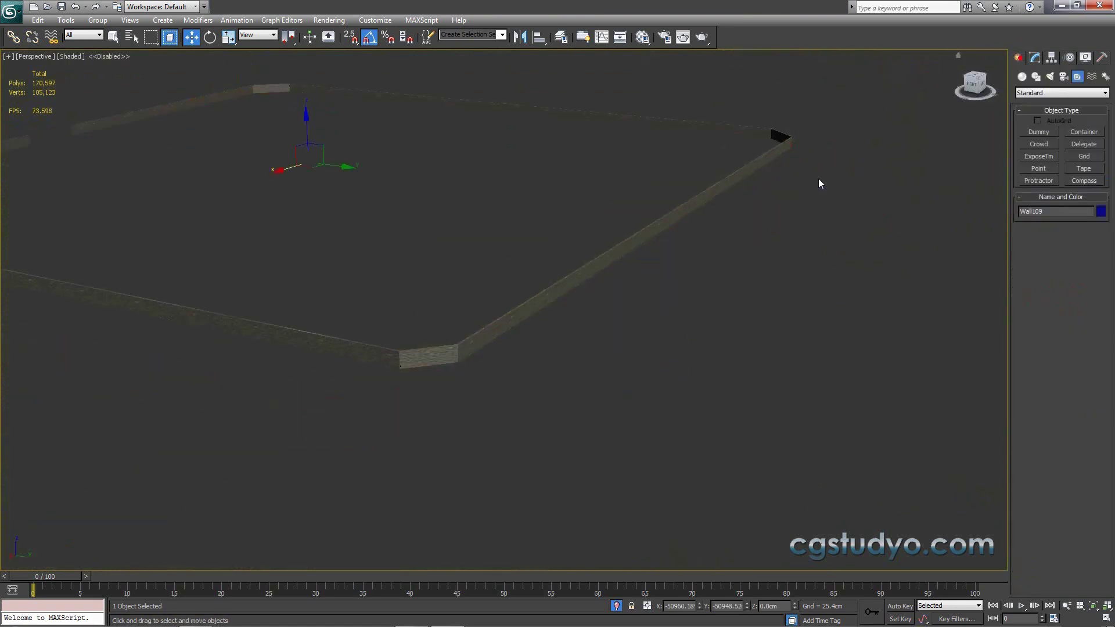
Step: Pan and zoom the viewport to bring Wall109's stone wall into view
scroll(626, 321, up, 4)
scroll(619, 311, up, 3)
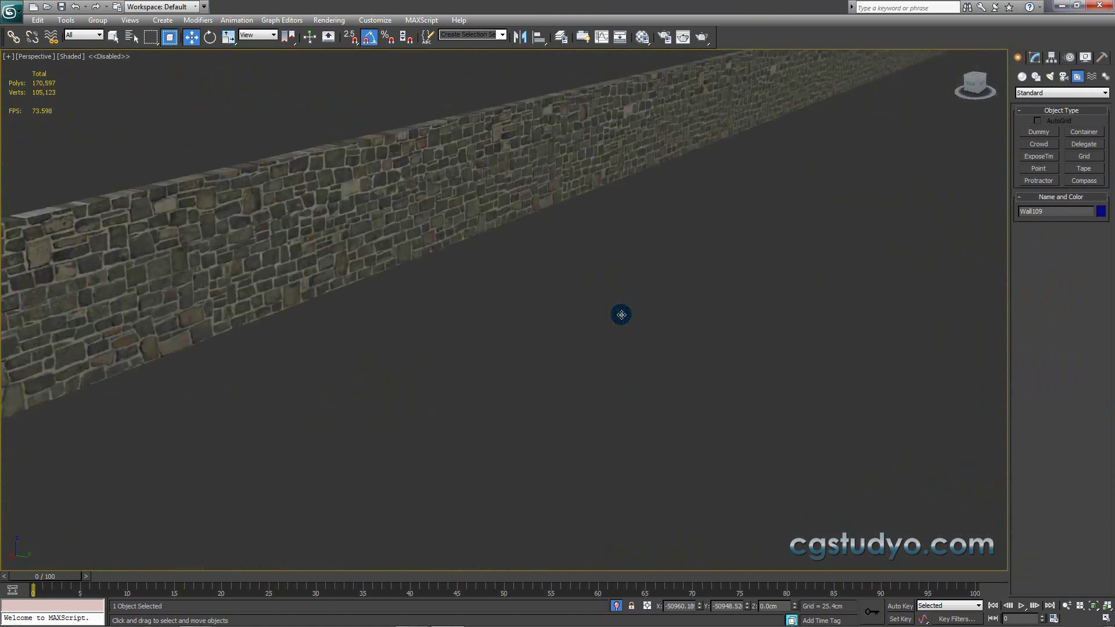
scroll(724, 301, up, 3)
scroll(724, 300, down, 5)
mouse_move(744, 296)
alt+middle_down()
mouse_move(611, 357)
mouse_move(584, 389)
alt+middle_up()
scroll(612, 359, down, 2)
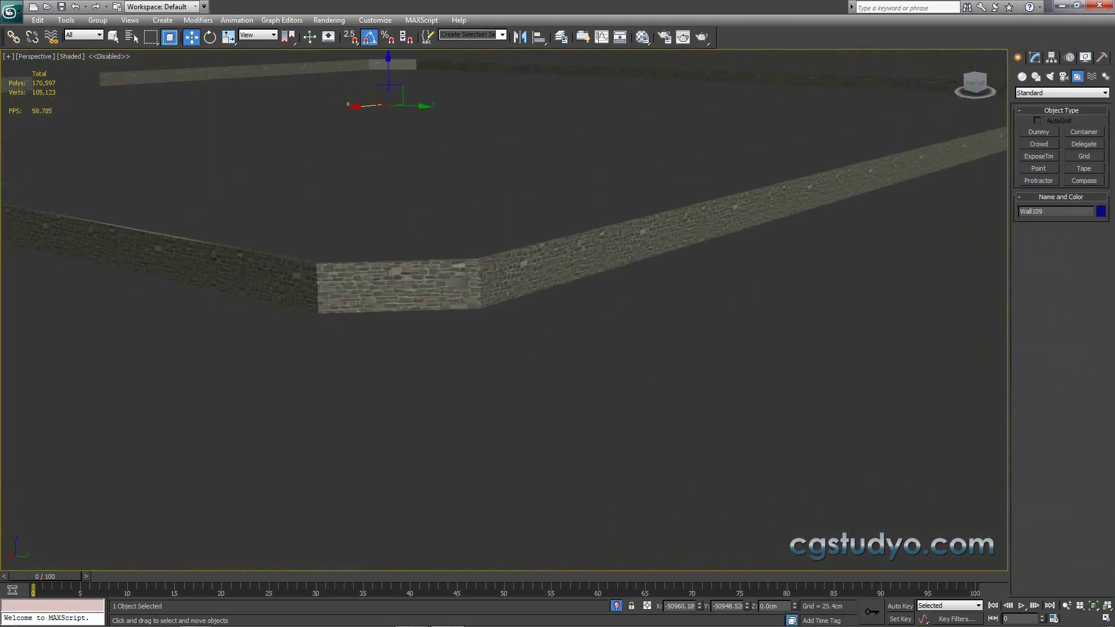
scroll(637, 291, up, 4)
alt+middle_drag(636, 290, 642, 339)
scroll(642, 338, down, 4)
scroll(746, 259, up, 4)
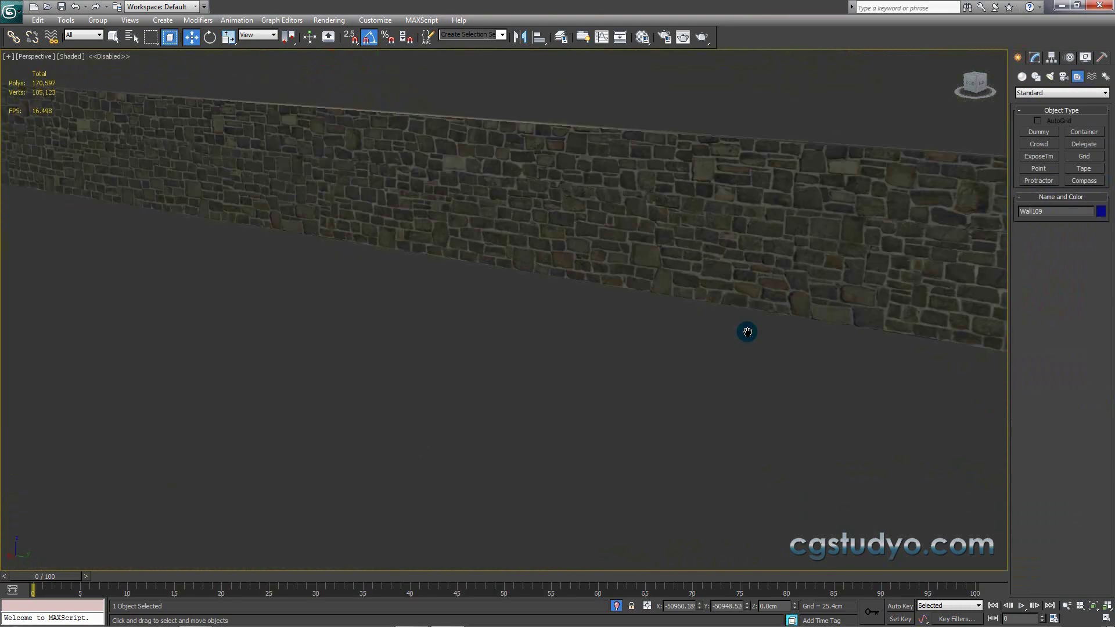
mouse_move(746, 259)
middle_down()
mouse_move(712, 331)
mouse_move(674, 324)
middle_up()
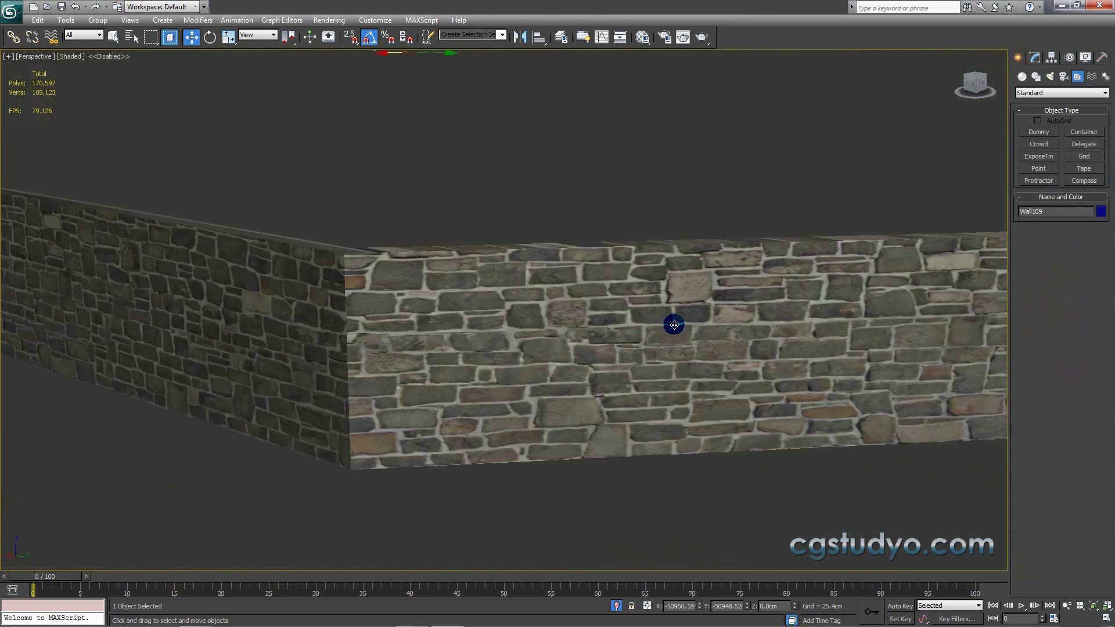
Step: Select Wall109's top UVW Map gizmo and set V tiling to 0.8
click(1035, 57)
click(1039, 106)
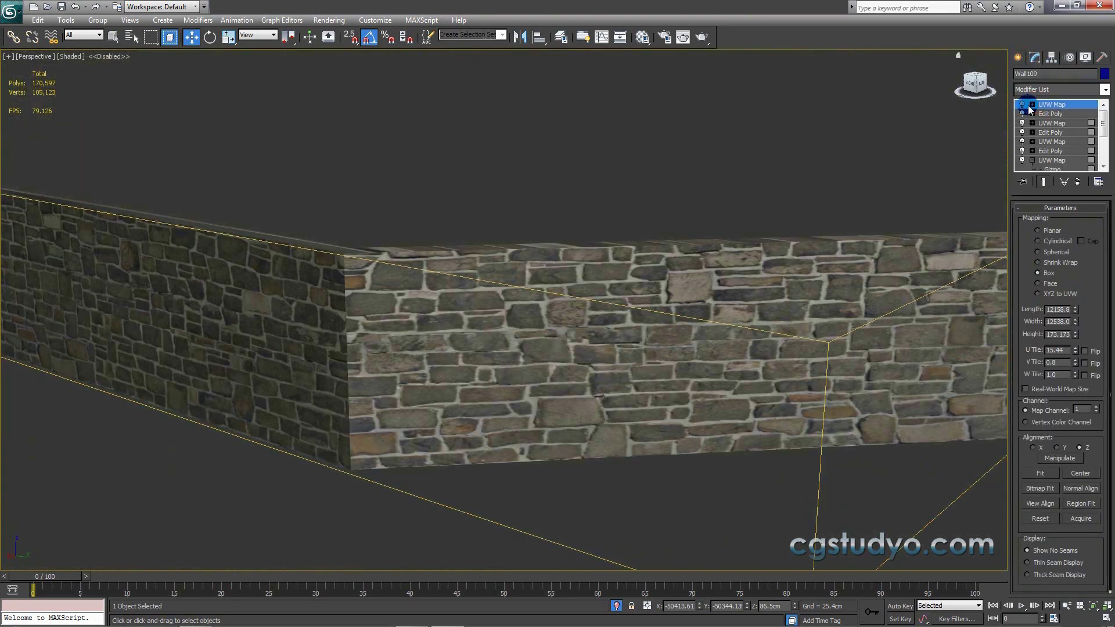
click(1031, 104)
click(1052, 113)
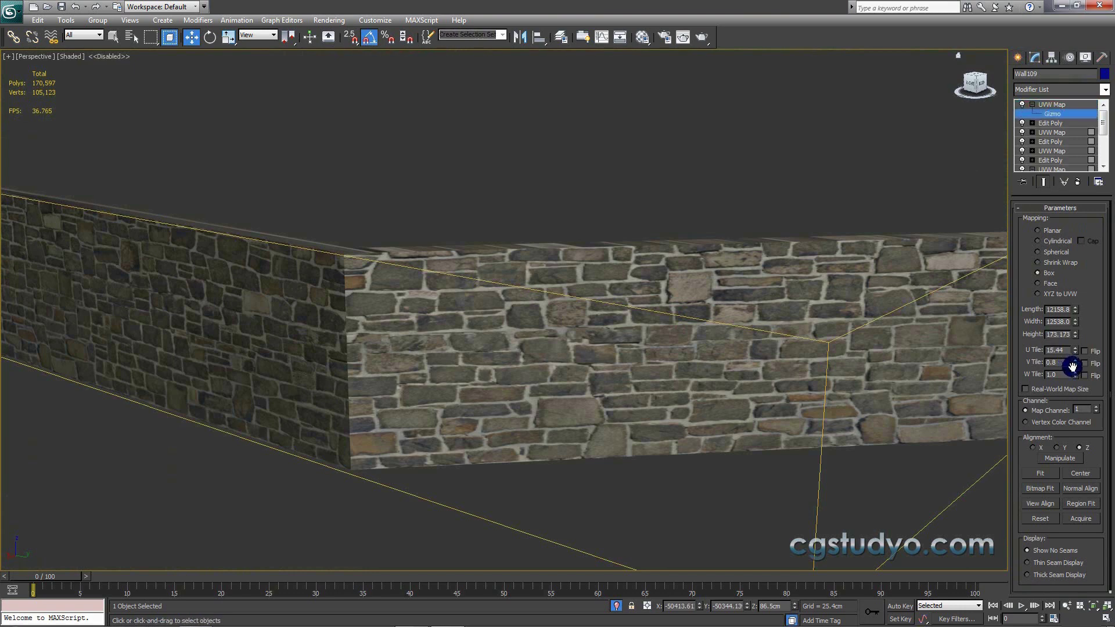
drag(1074, 364, 1076, 364)
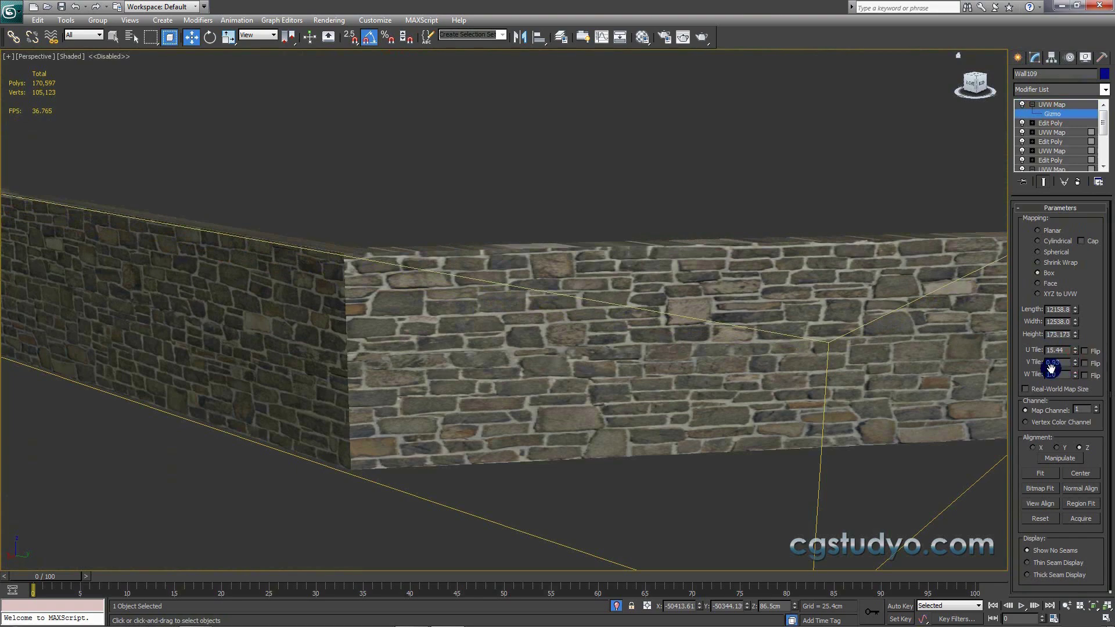
text(0.8)
key(Return)
Step: Frame Wall109's polygons and raise the UVW Map V tiling to about 1.19
click(1031, 123)
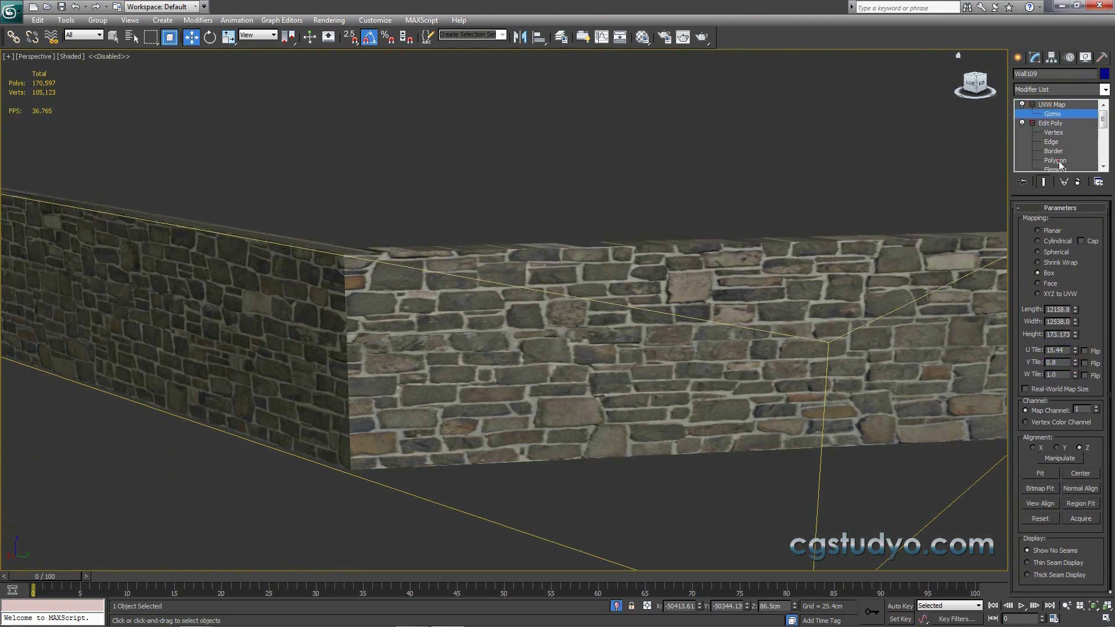
click(1054, 161)
key(z)
click(1067, 109)
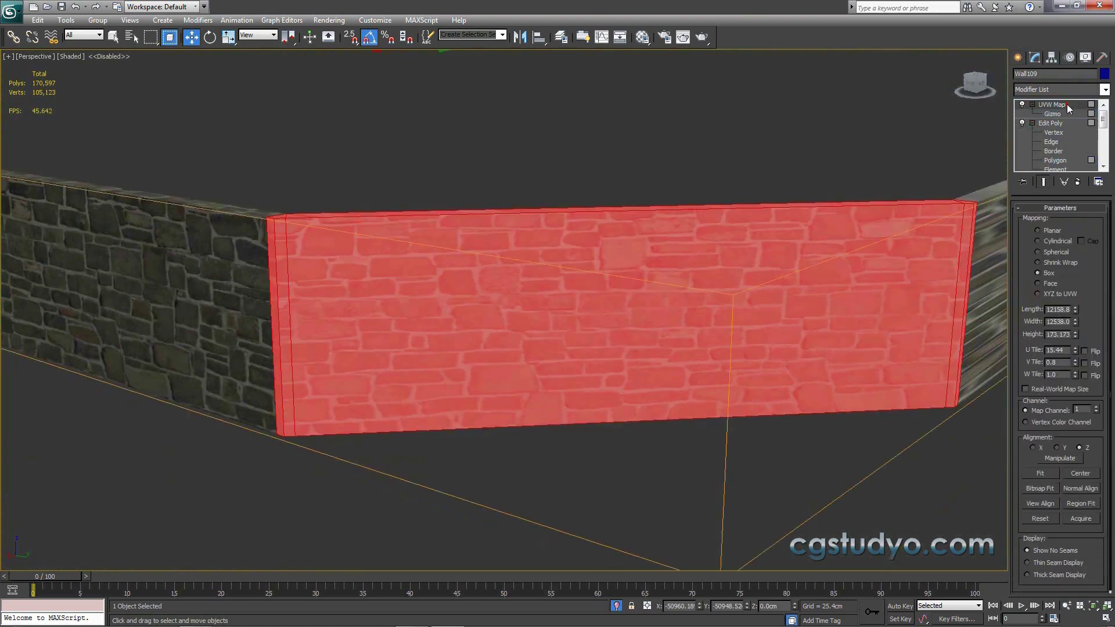
drag(1073, 365, 1006, 142)
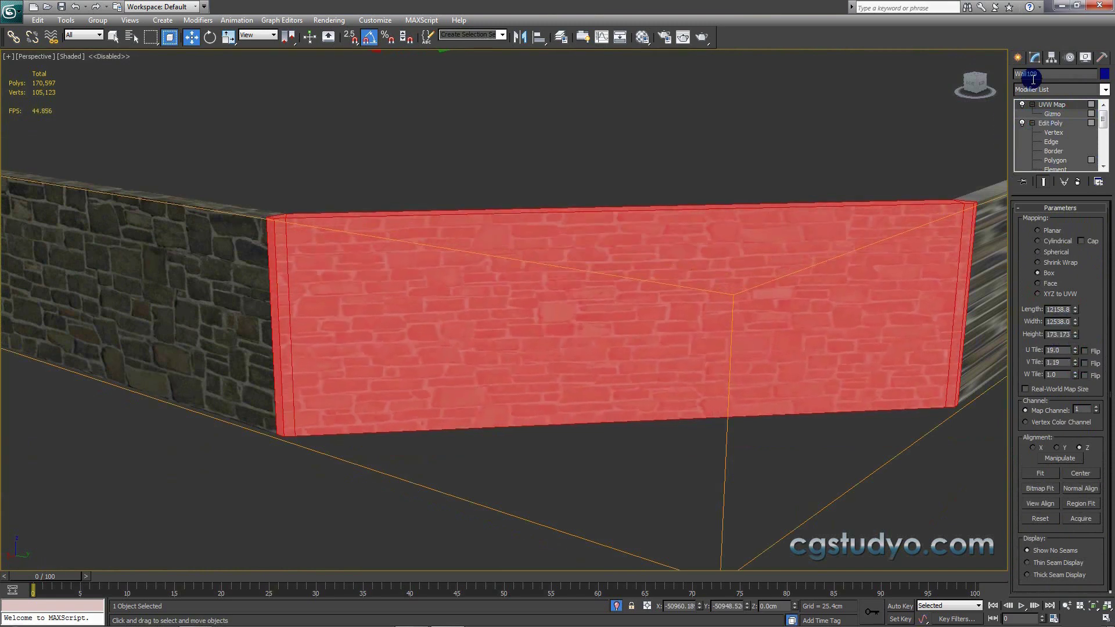
Step: Review the retuned tiling from another angle, then deselect the wall
click(1017, 56)
alt+middle_drag(905, 152, 904, 147)
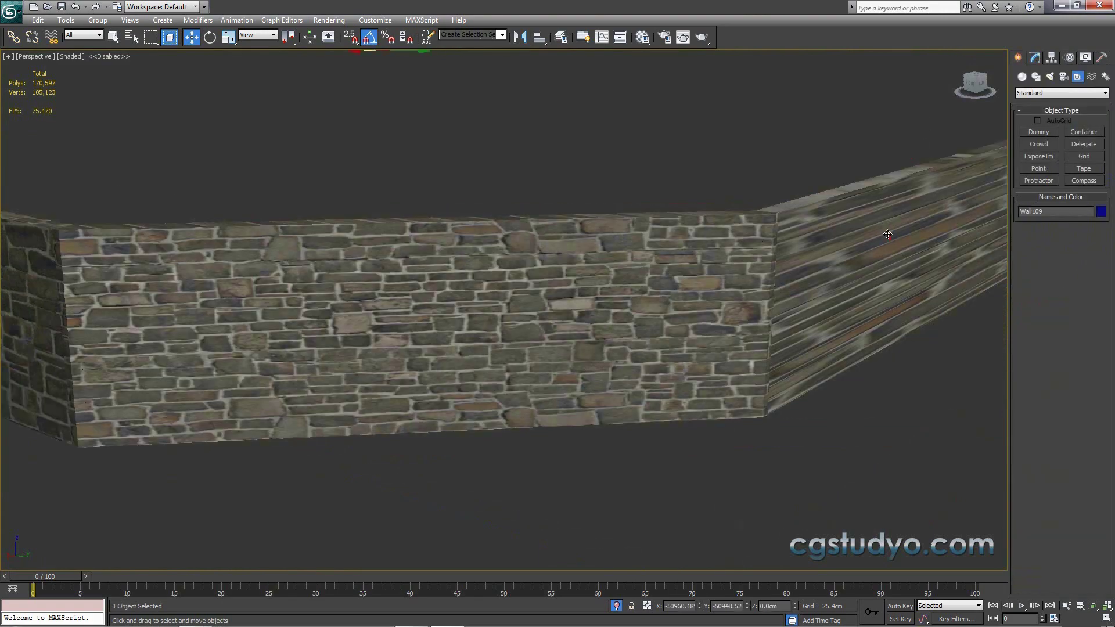
click(1033, 57)
click(1039, 107)
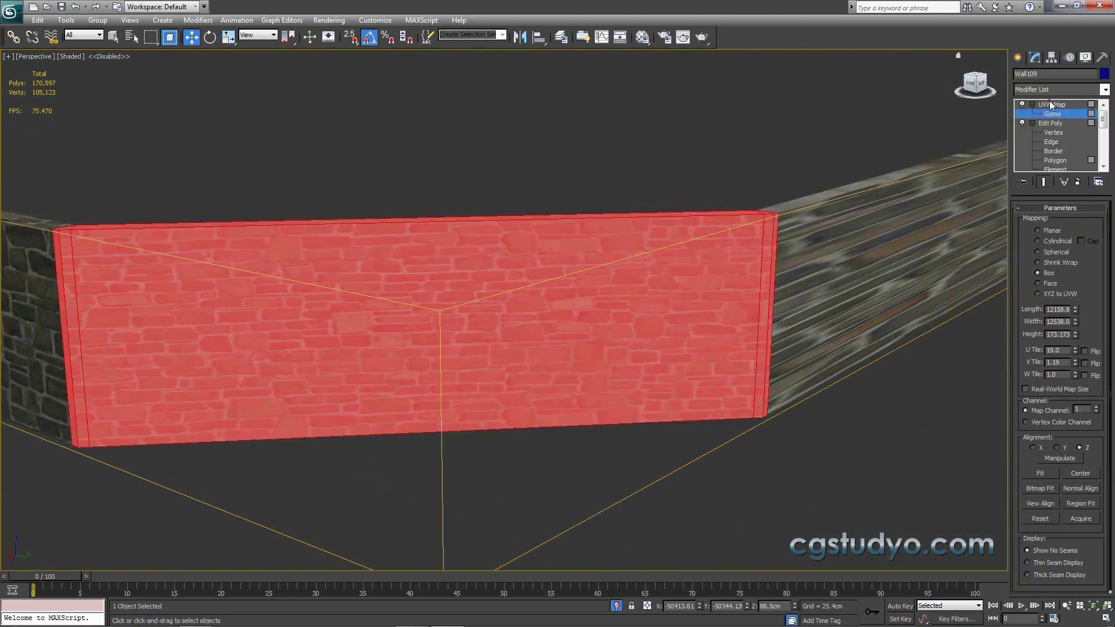
click(1017, 57)
scroll(925, 186, up, 3)
alt+middle_drag(821, 231, 918, 219)
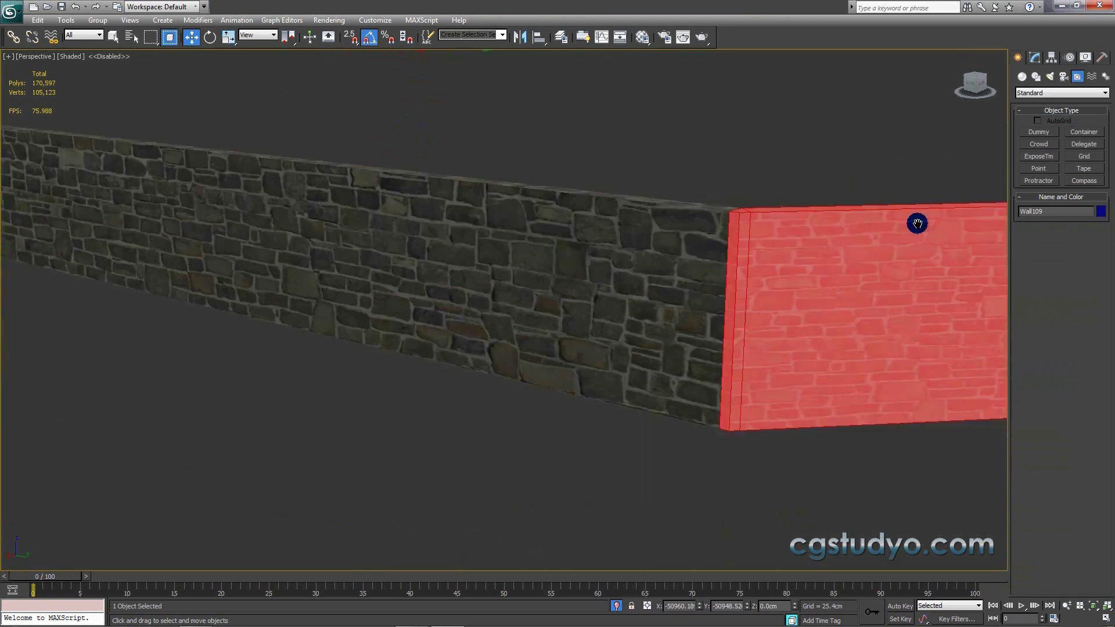
scroll(918, 219, down, 6)
click(1034, 57)
click(868, 134)
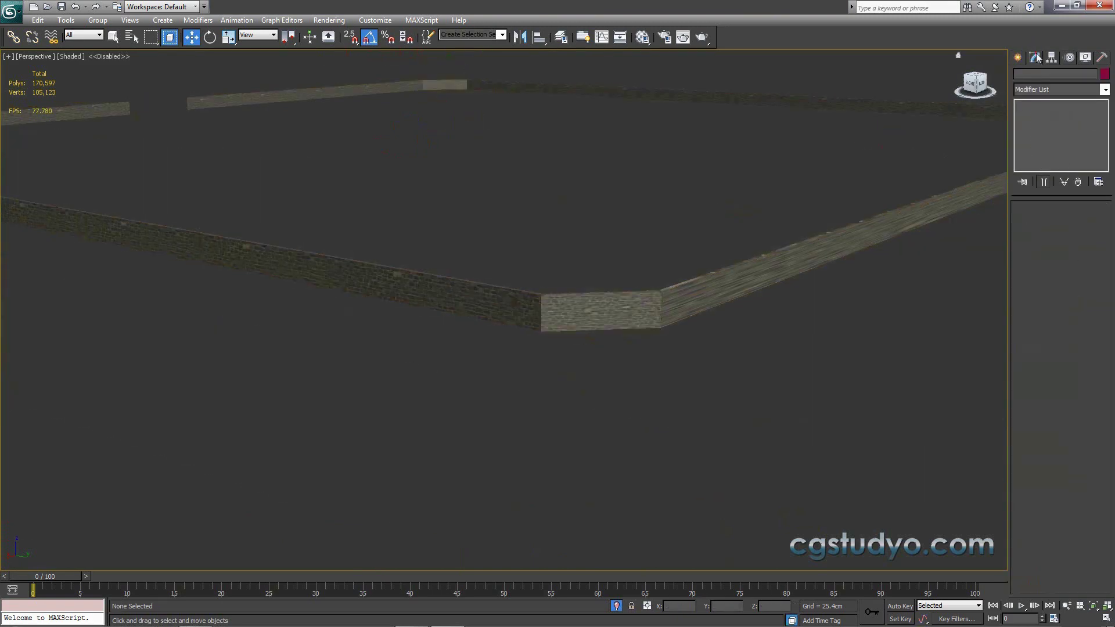
Step: Select the short end wall and exit its Edit Poly polygon level
click(822, 251)
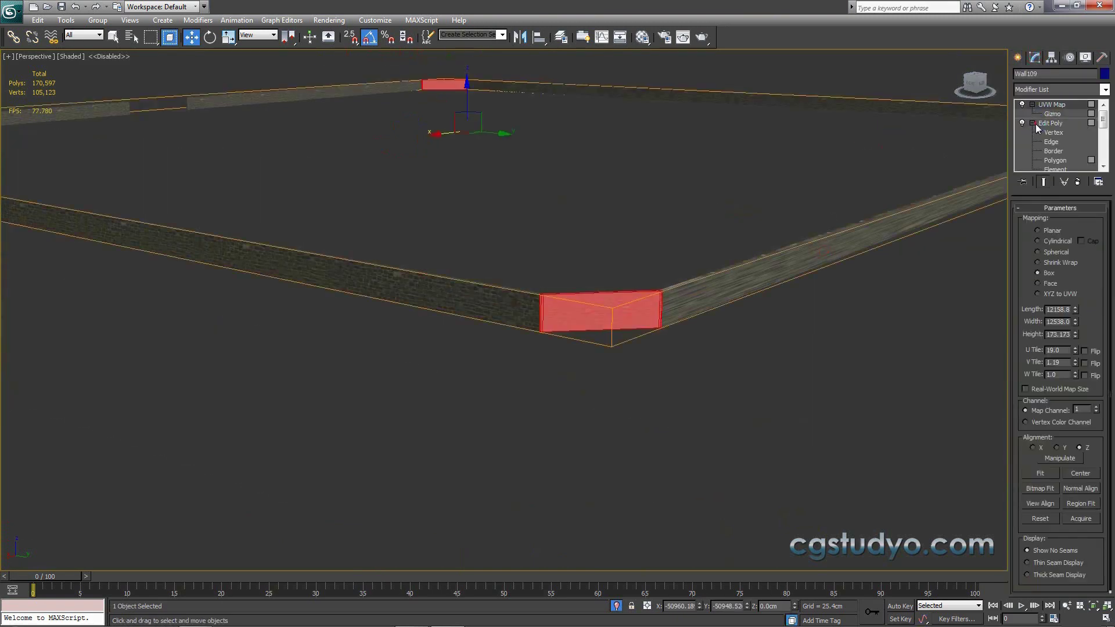
click(1019, 58)
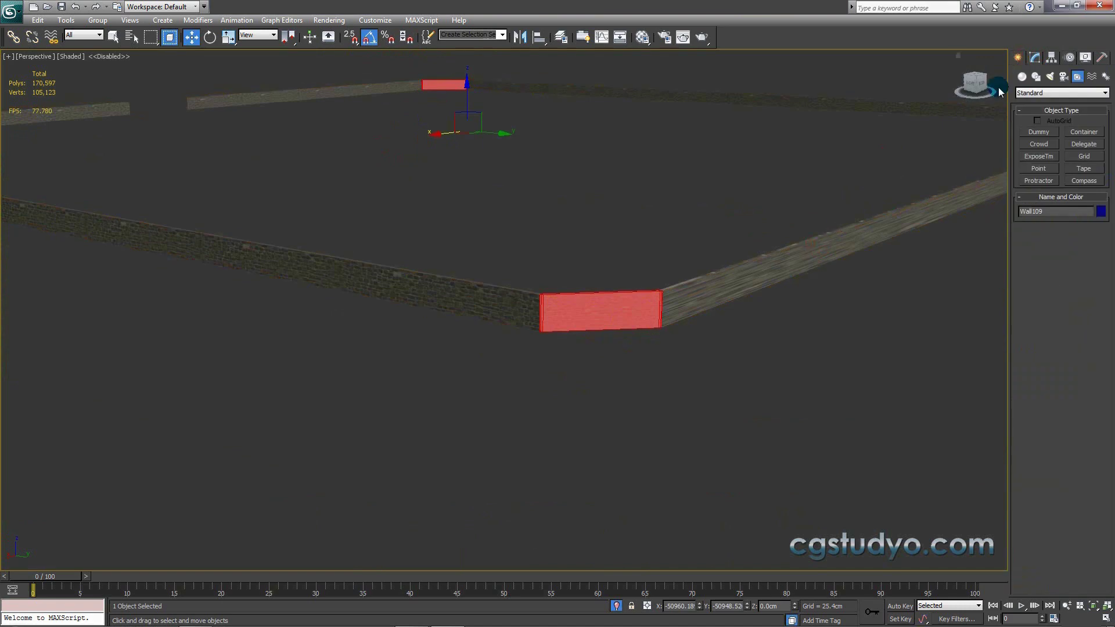
click(1034, 57)
click(1032, 114)
click(1048, 114)
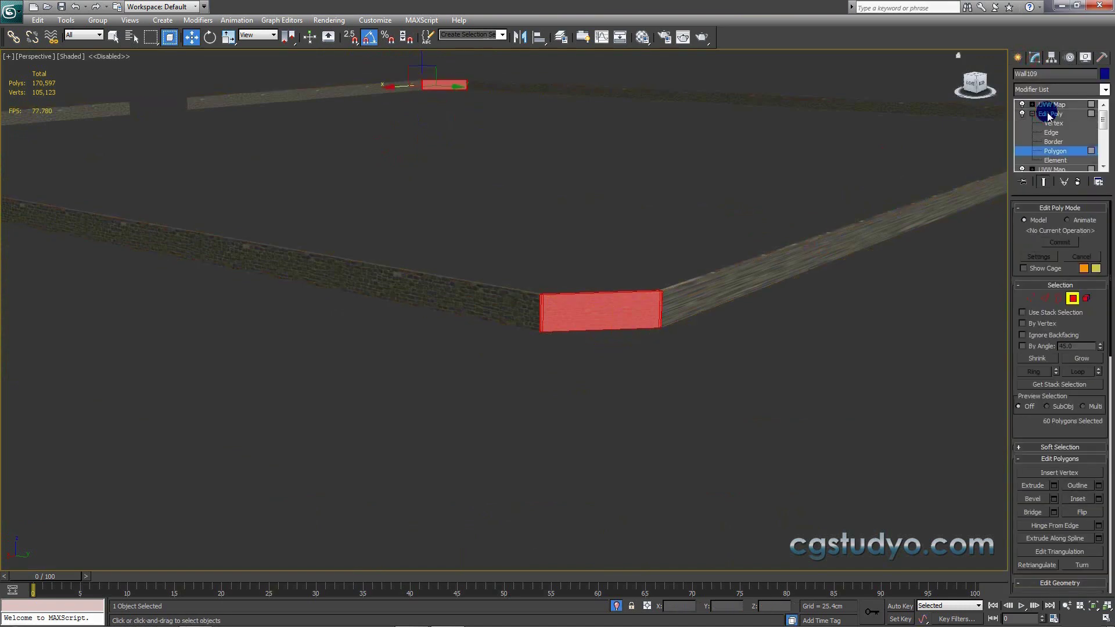
click(1025, 116)
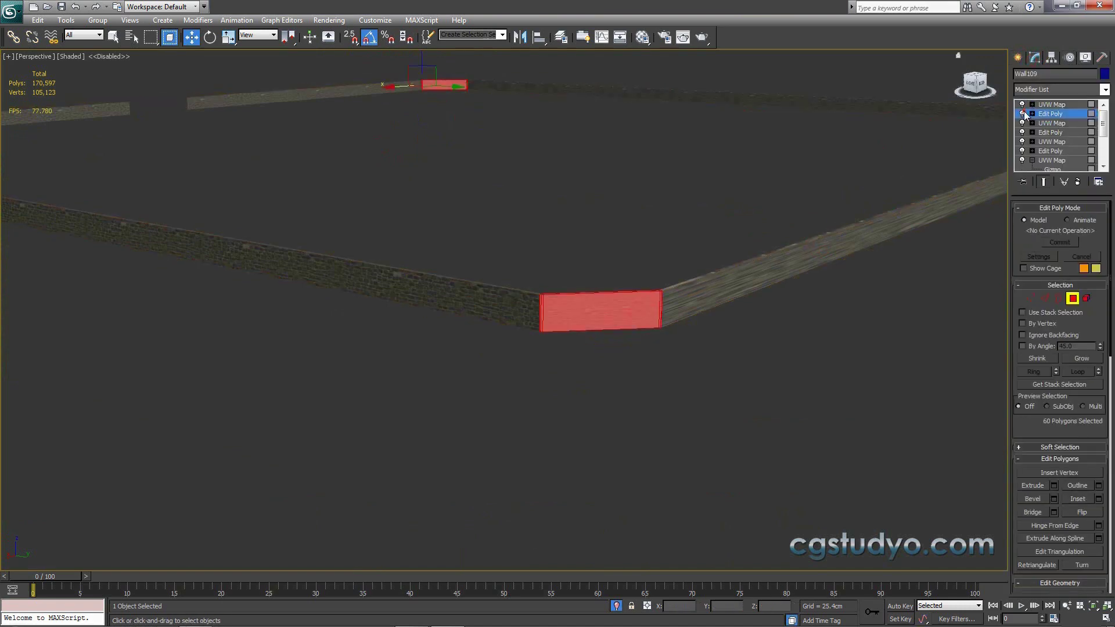
click(1021, 105)
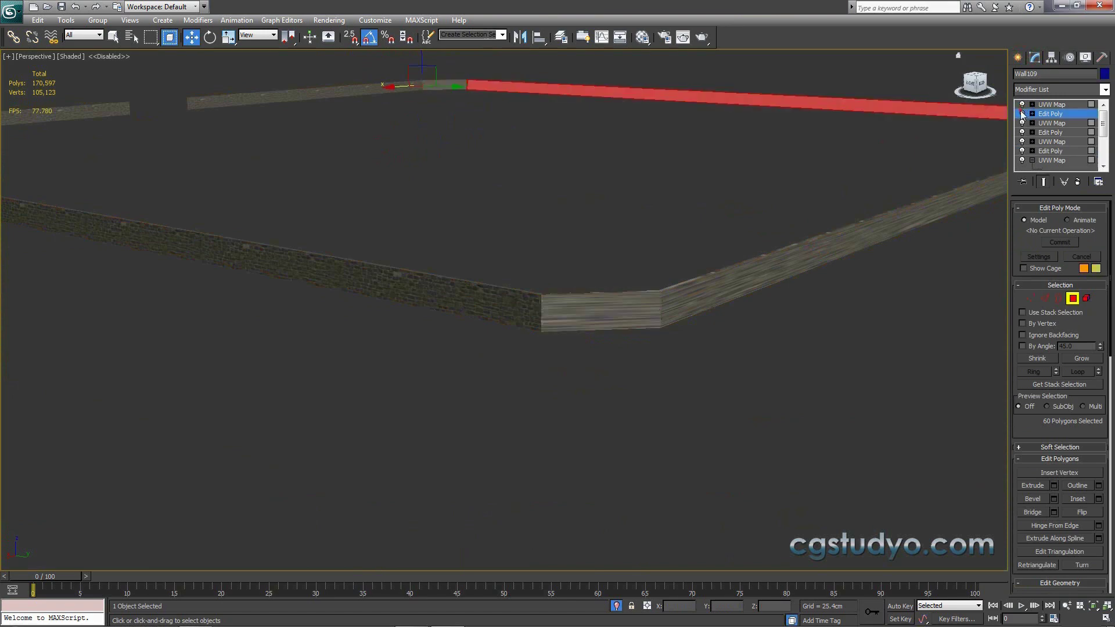
click(1020, 56)
Step: Select Wall109 and check its top UVW Map: Box mapping, U tiling 19.0
click(898, 264)
click(645, 299)
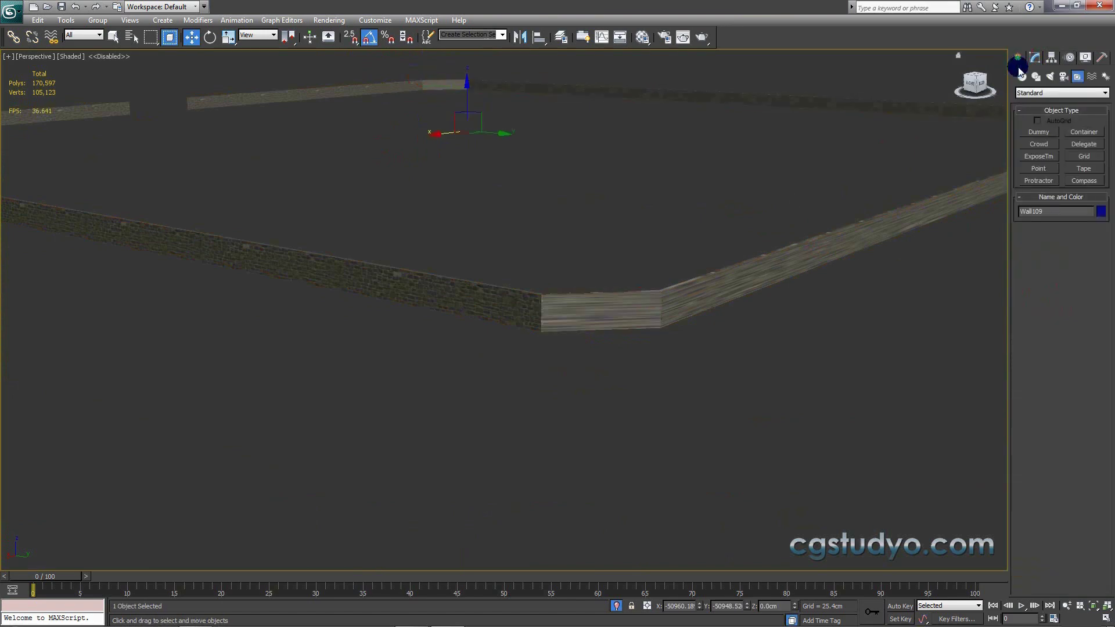
click(1033, 57)
scroll(778, 249, up, 5)
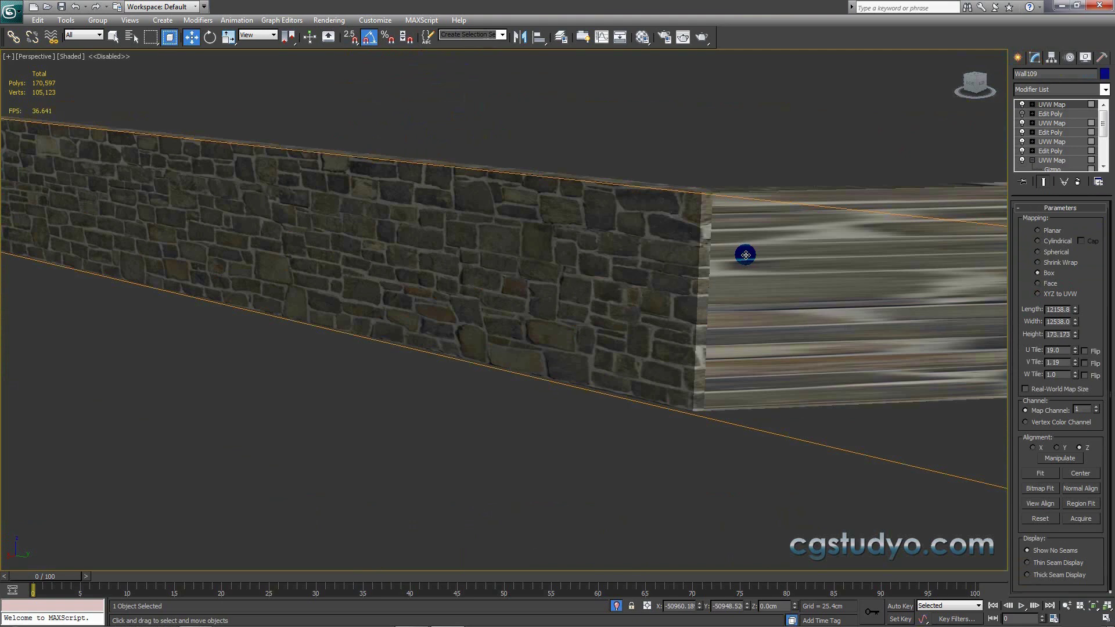
scroll(746, 254, down, 5)
click(1039, 105)
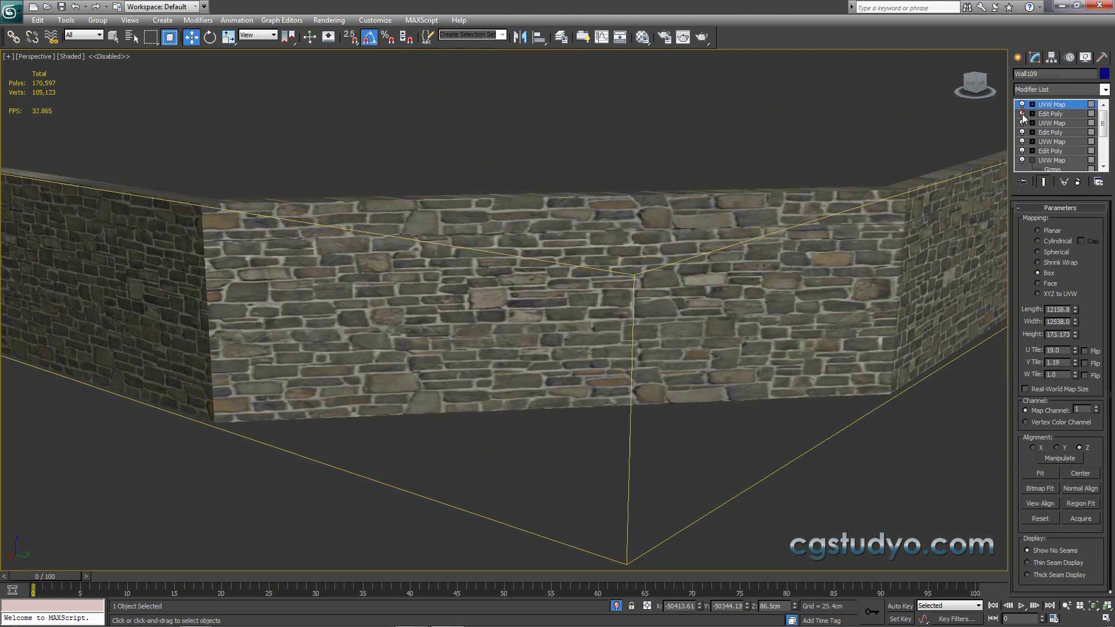
click(1017, 58)
scroll(759, 175, down, 4)
Step: Orbit and pan to view the wall loop from a low, then a farther angle
scroll(758, 175, down, 3)
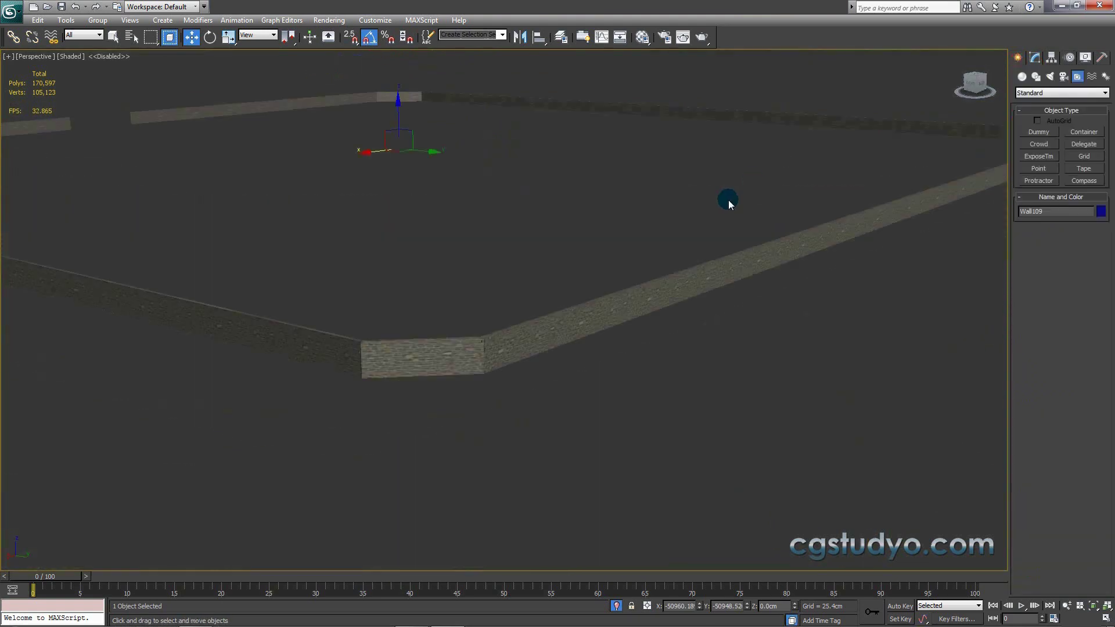
mouse_move(817, 308)
alt+middle_down()
mouse_move(727, 310)
mouse_move(713, 298)
mouse_move(674, 322)
alt+middle_up()
alt+middle_drag(801, 405, 741, 470)
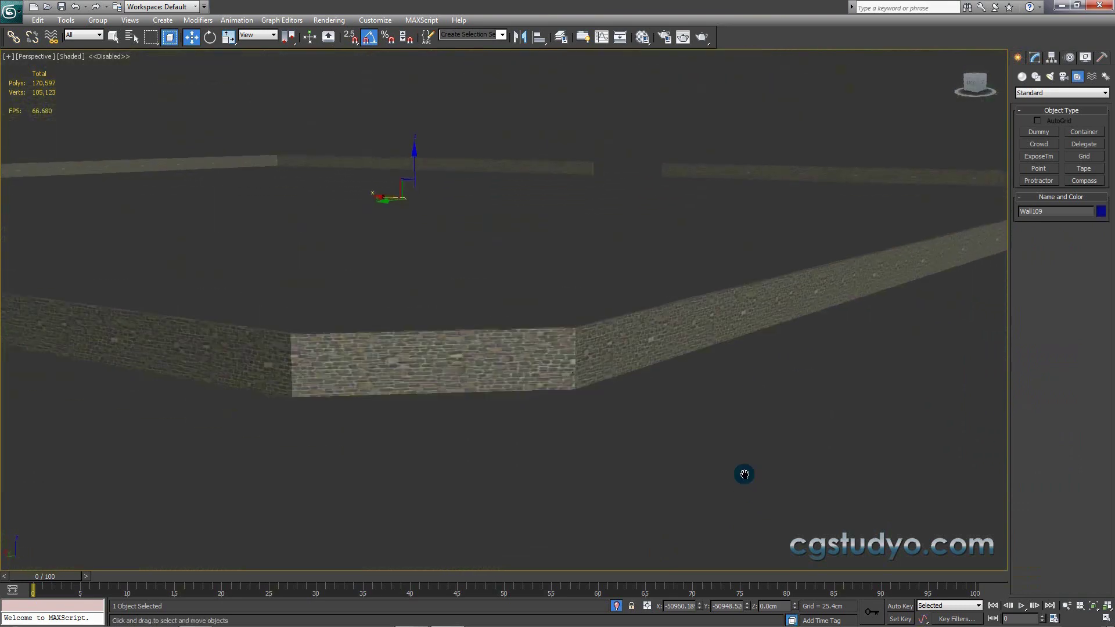
scroll(741, 470, up, 5)
scroll(791, 517, down, 3)
scroll(803, 515, down, 3)
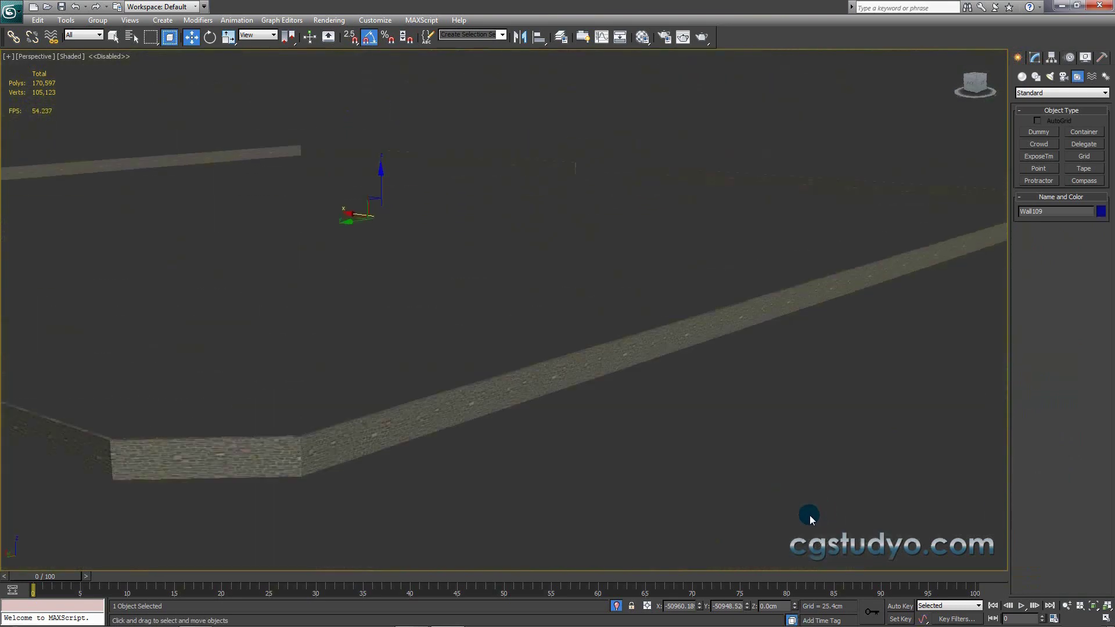
mouse_move(806, 515)
middle_down()
mouse_move(699, 509)
mouse_move(935, 455)
middle_up()
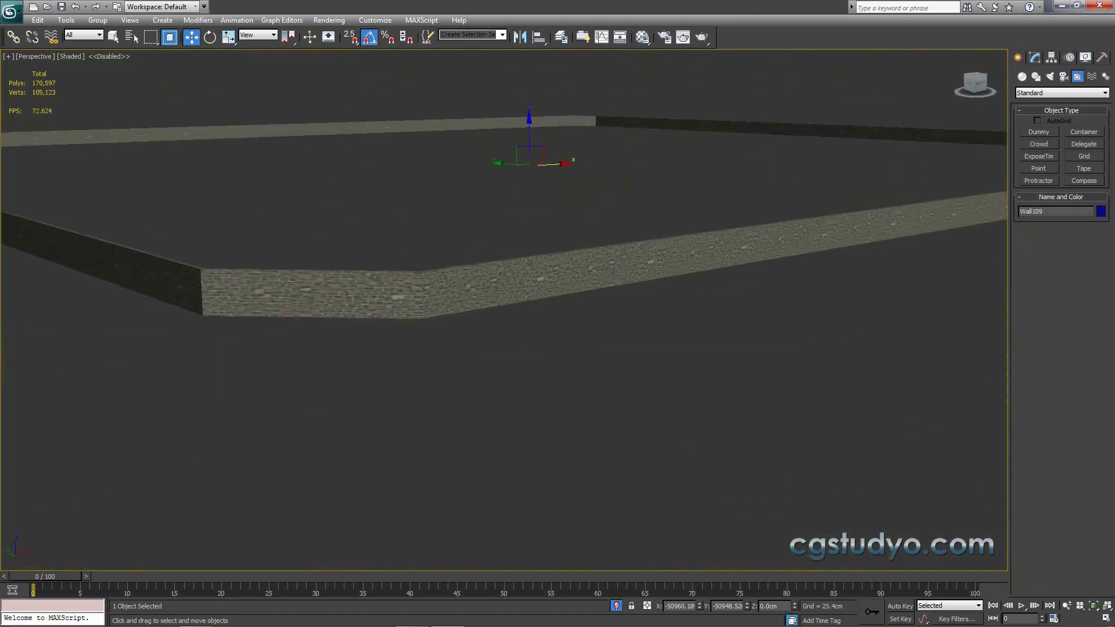
scroll(734, 219, up, 5)
mouse_move(734, 219)
middle_down()
mouse_move(520, 311)
mouse_move(368, 299)
middle_up()
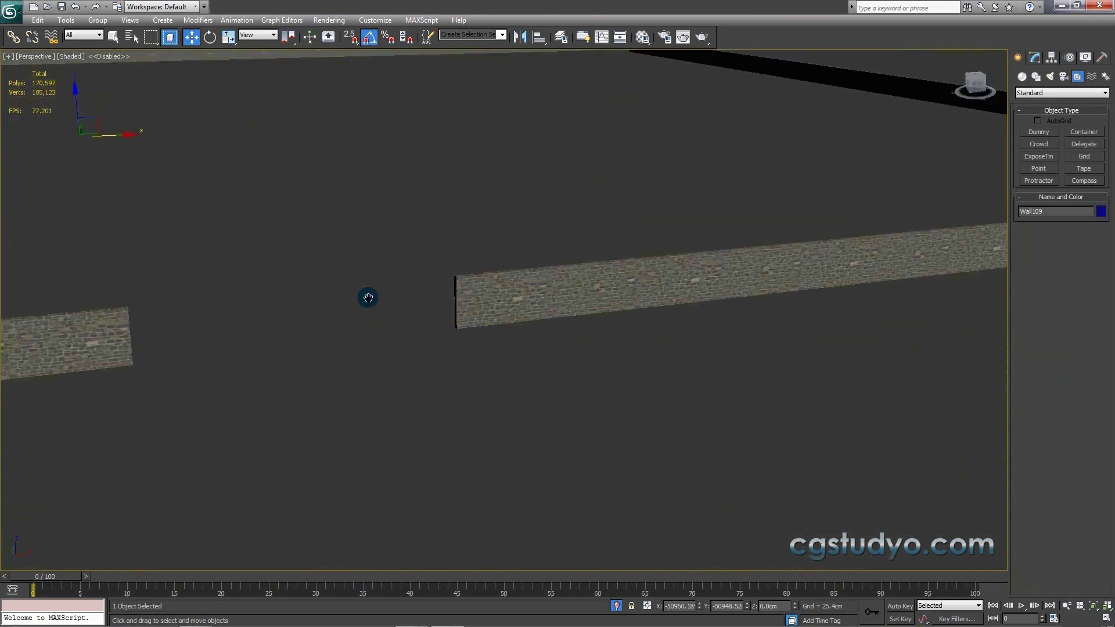
Step: Zoom in and out on the close-up stone wall to check the tiling
scroll(450, 328, up, 4)
mouse_move(450, 328)
middle_down()
mouse_move(379, 296)
mouse_move(430, 318)
middle_up()
scroll(430, 318, down, 2)
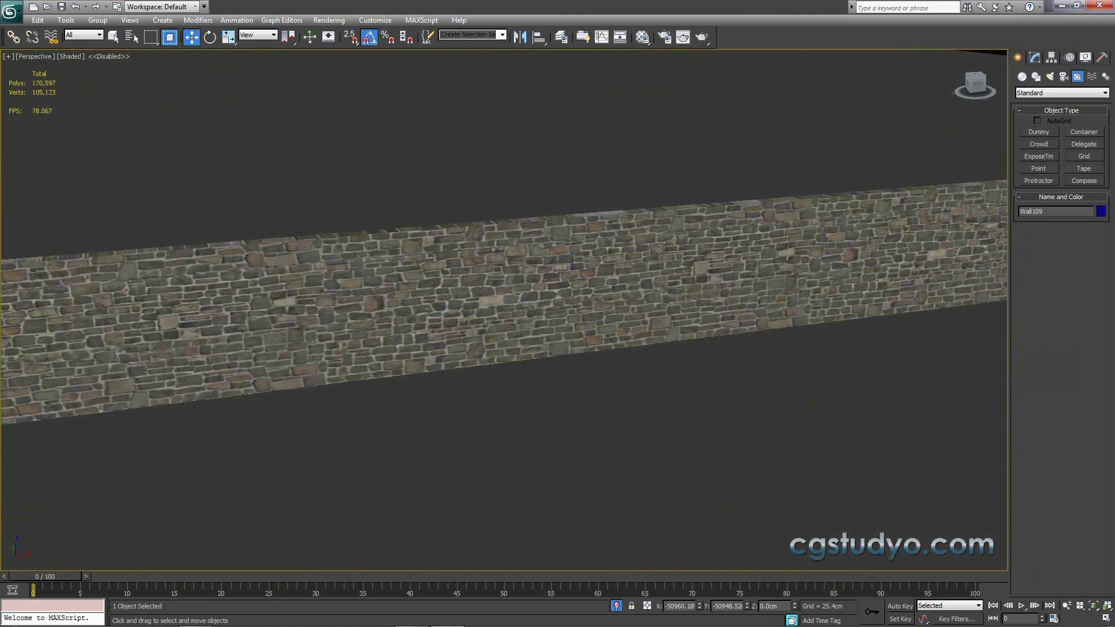
scroll(495, 318, down, 3)
scroll(513, 319, down, 2)
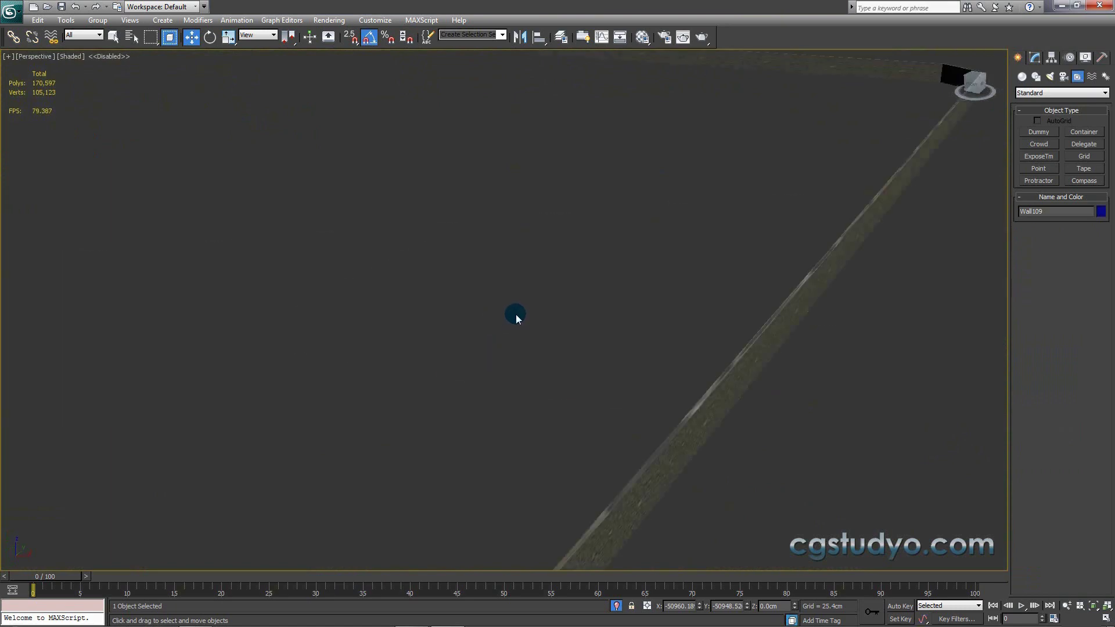
scroll(515, 314, down, 3)
scroll(480, 169, up, 5)
scroll(530, 403, up, 2)
scroll(540, 398, up, 2)
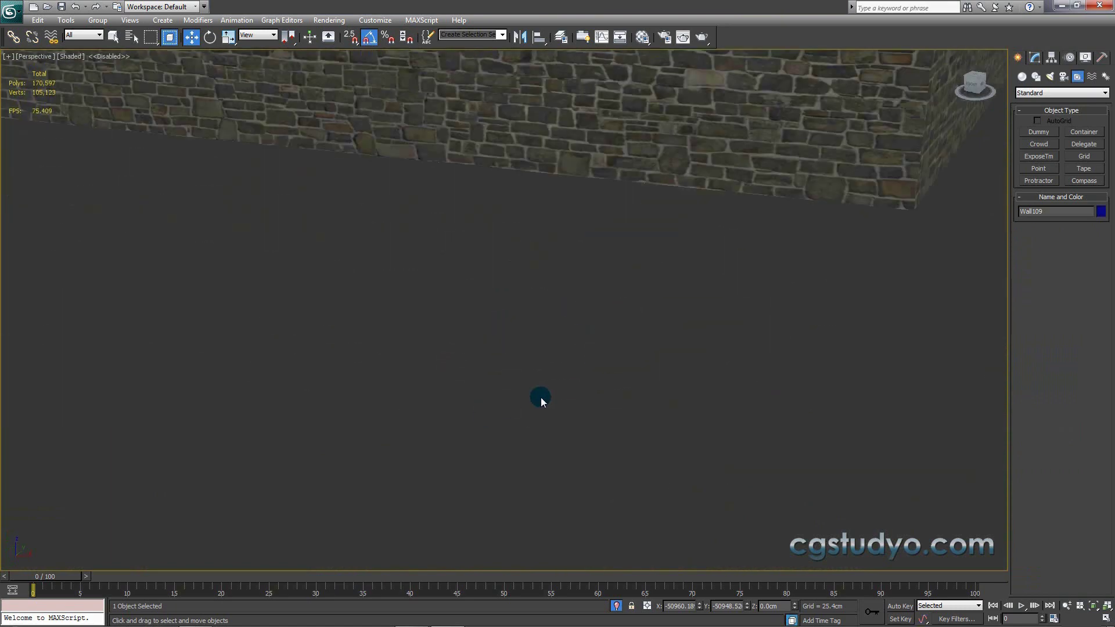
scroll(505, 398, up, 3)
Step: Inspect the stone wall corner up close, then open Wall109's Modifier List
middle_drag(505, 399, 525, 391)
scroll(552, 398, up, 2)
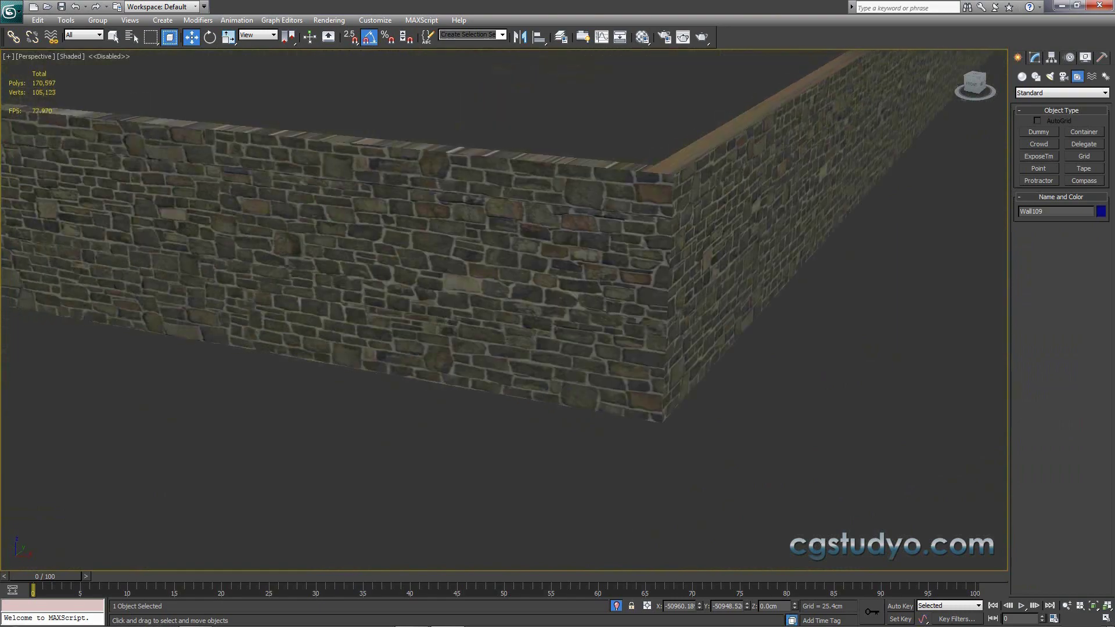
scroll(554, 395, up, 3)
scroll(584, 299, down, 5)
scroll(584, 298, up, 5)
scroll(704, 266, down, 5)
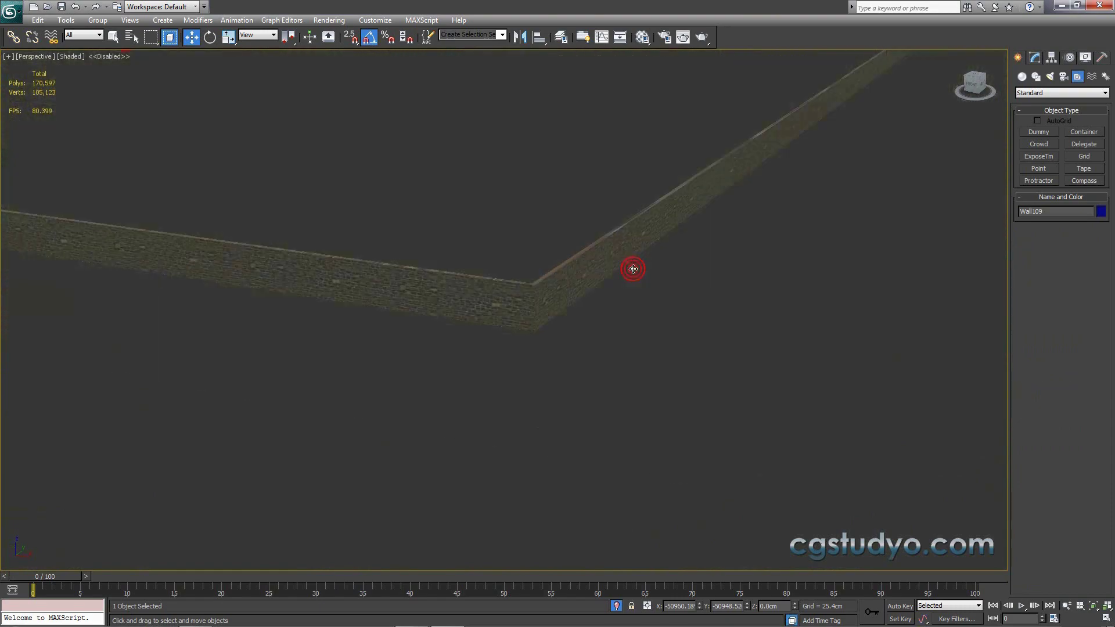
middle_drag(627, 288, 627, 232)
scroll(598, 242, up, 5)
alt+middle_drag(685, 310, 638, 313)
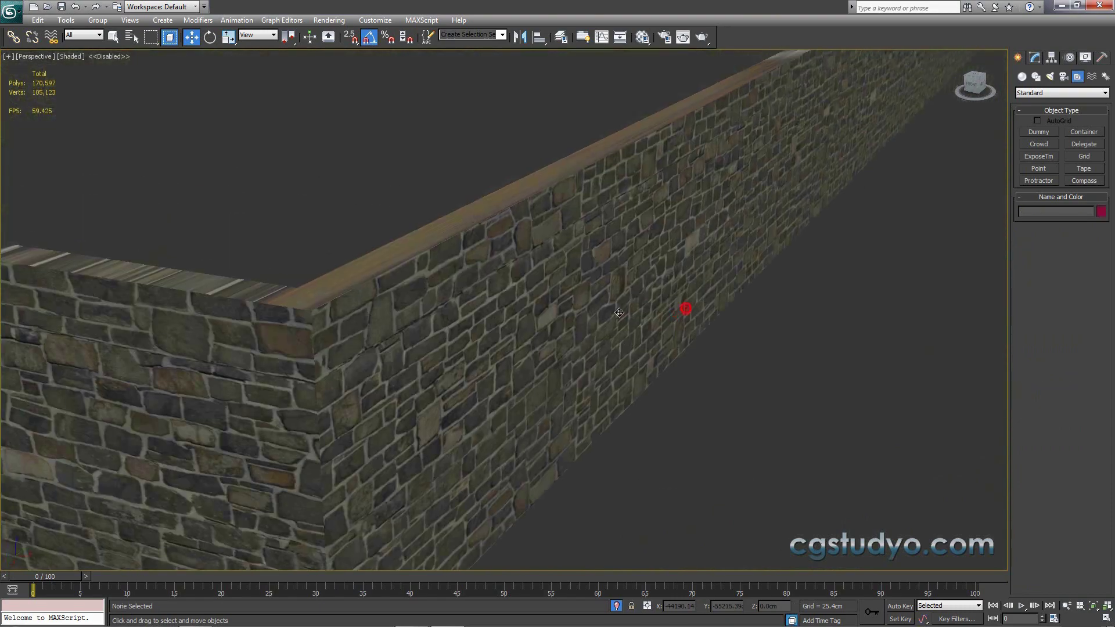
click(1034, 57)
click(1105, 89)
Step: Add a trial Box UVW Map with adjusted U tiling to Wall109, then remove it
scroll(1074, 232, down, 3)
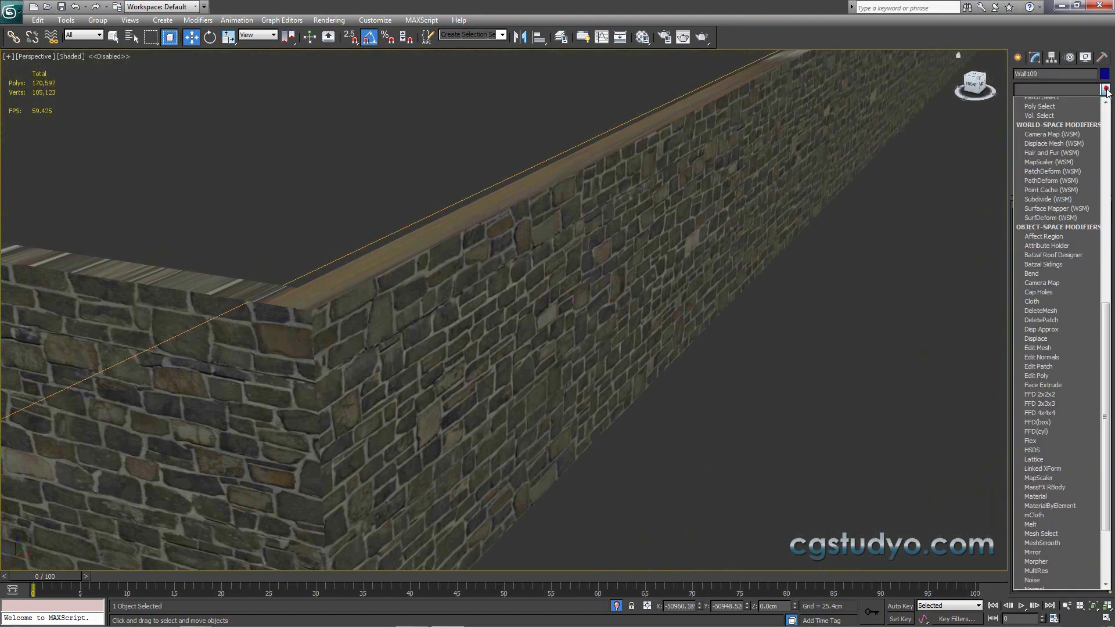
scroll(1090, 150, down, 5)
click(1037, 492)
scroll(929, 465, up, 3)
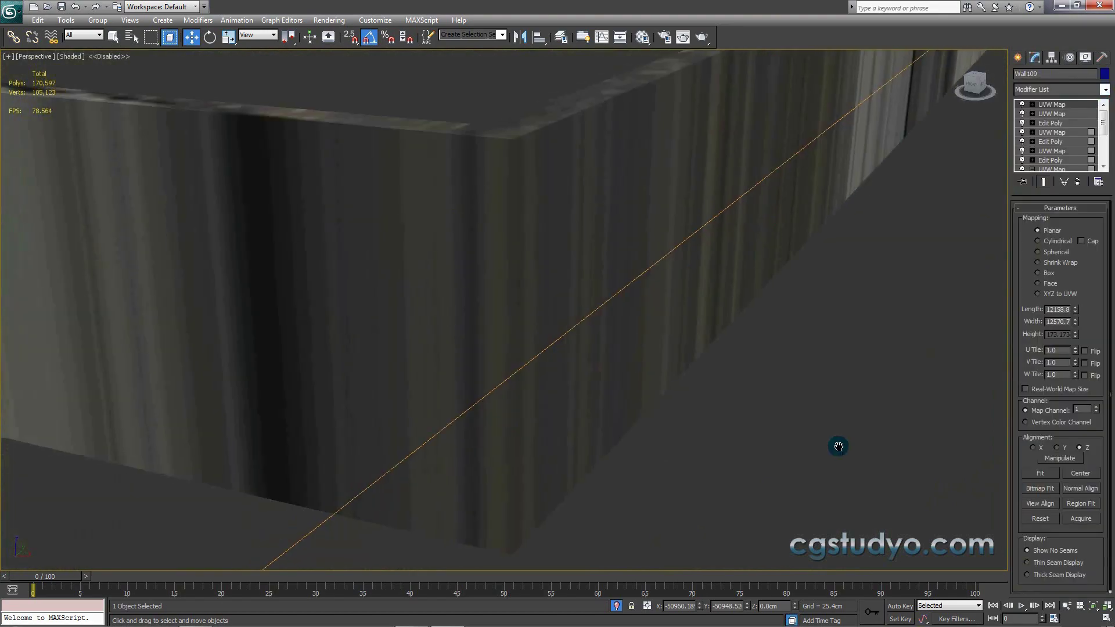
scroll(836, 448, up, 2)
click(1039, 273)
mouse_move(1074, 350)
mouse_down()
mouse_move(1073, 389)
mouse_move(1057, 348)
mouse_up()
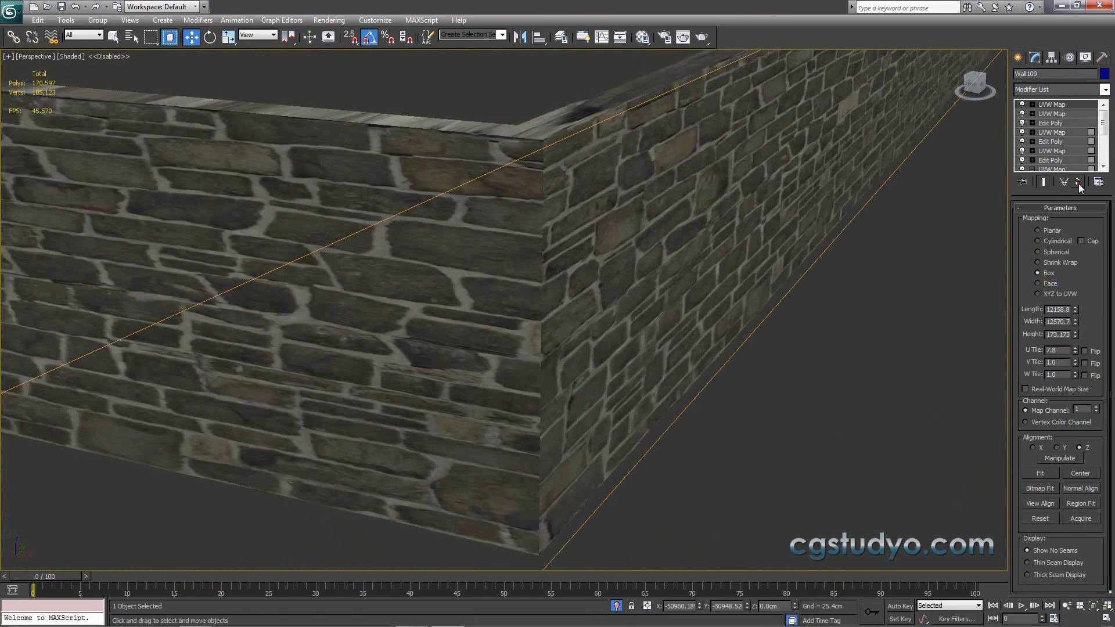
click(1078, 184)
Step: Orbit above the wall corner and clear the selection
click(1018, 57)
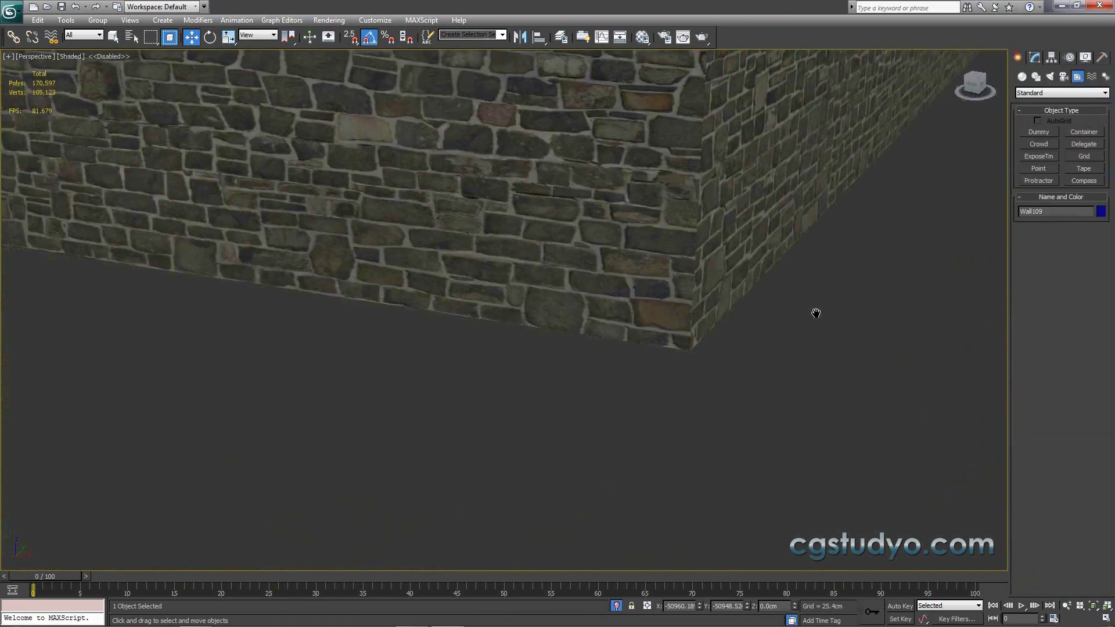
middle_drag(813, 313, 791, 292)
scroll(784, 303, down, 5)
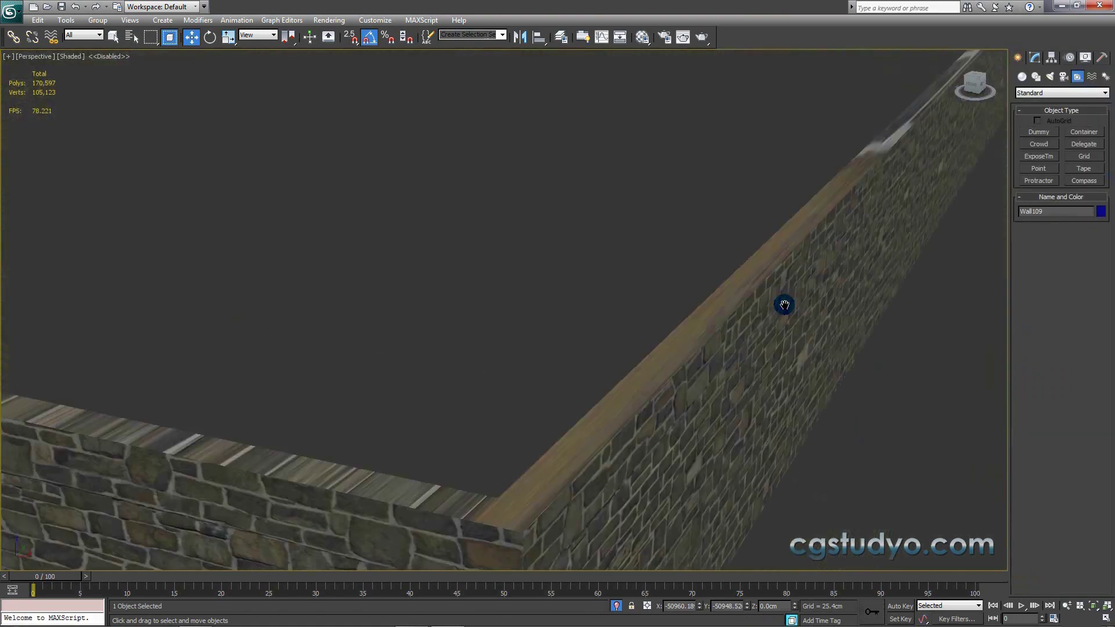
scroll(784, 305, down, 3)
middle_drag(596, 323, 602, 172)
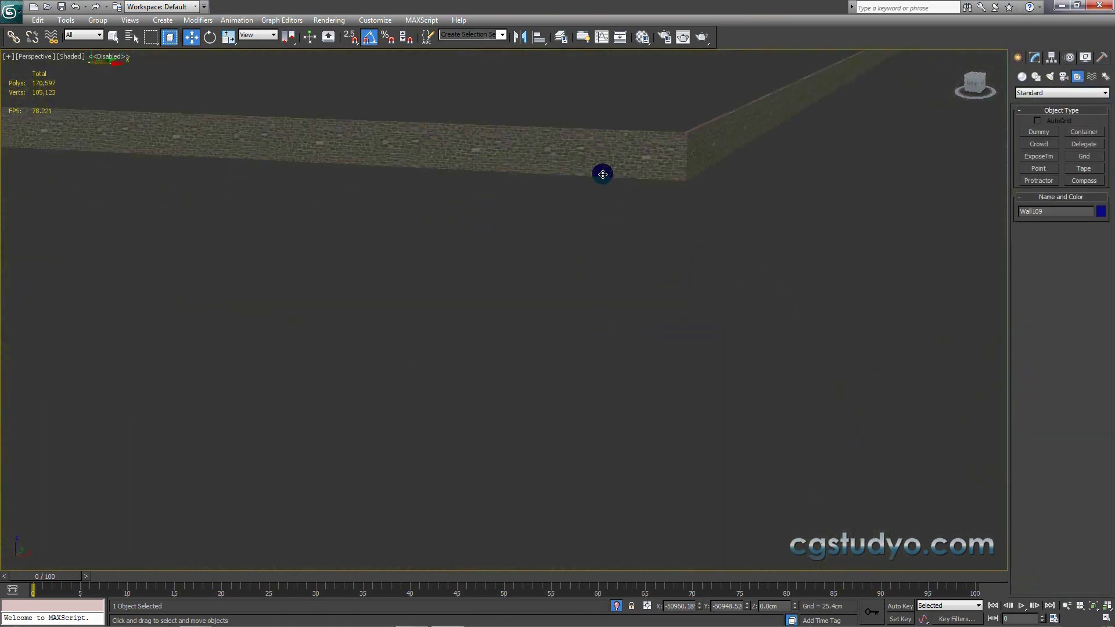
click(606, 157)
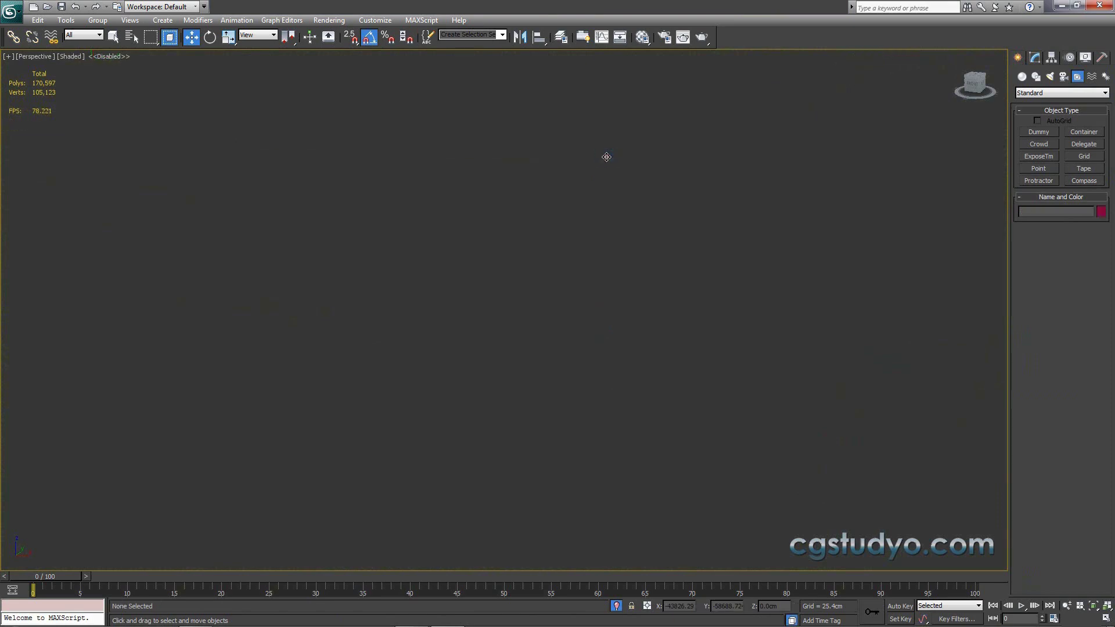
middle_drag(606, 157, 570, 236)
Step: Zoom in on the stone corner and reopen Wall109's Box UVW Map settings (U tiling 19.0)
scroll(580, 261, up, 5)
mouse_move(608, 331)
middle_down()
mouse_move(530, 301)
mouse_move(391, 308)
mouse_move(234, 271)
middle_up()
scroll(174, 274, up, 2)
scroll(389, 288, down, 5)
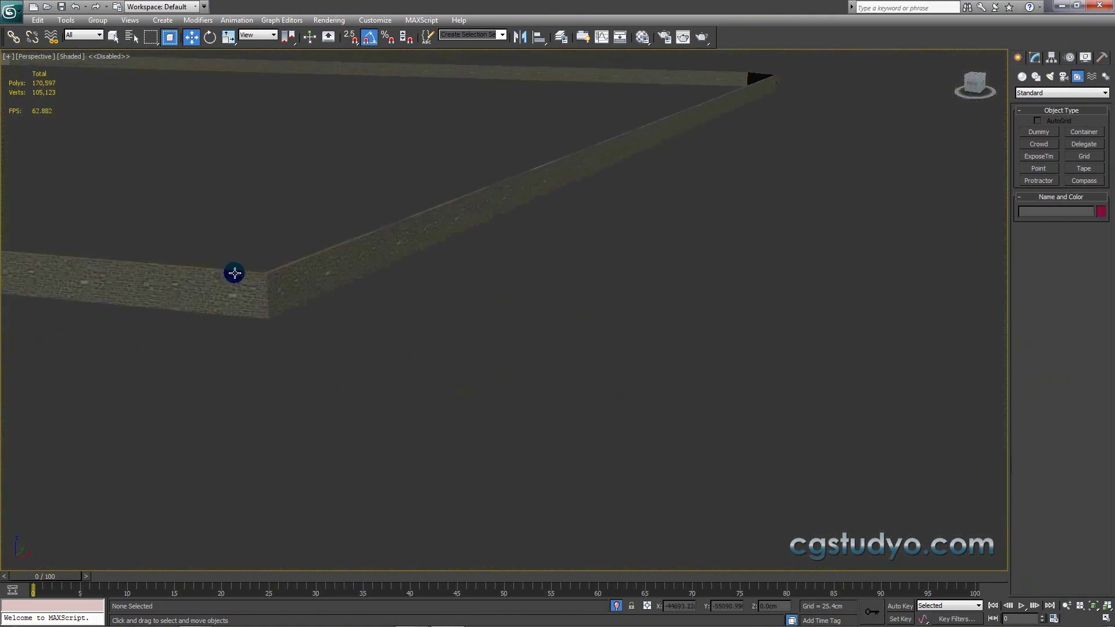
scroll(348, 308, up, 3)
scroll(376, 319, up, 2)
middle_drag(376, 319, 413, 309)
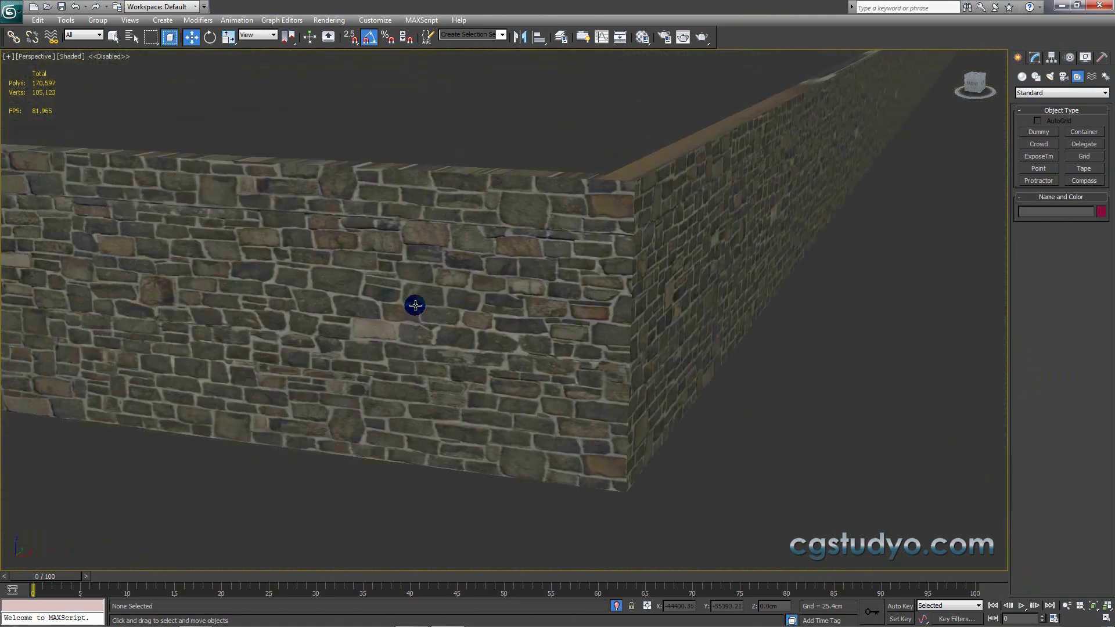
scroll(413, 308, down, 4)
scroll(415, 305, up, 4)
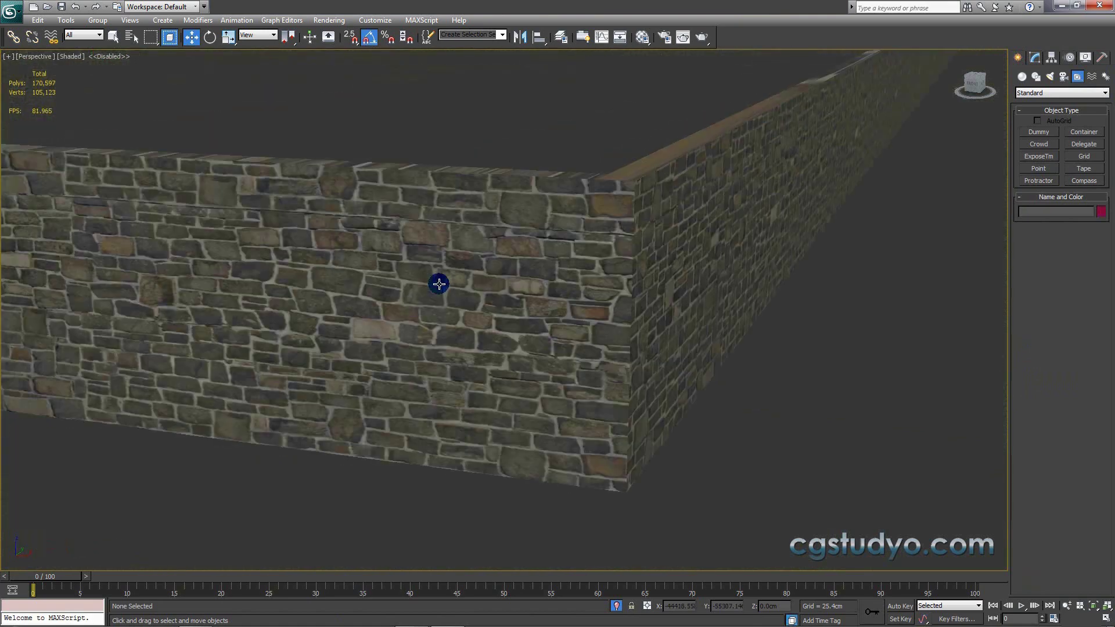
click(1041, 58)
Step: Add an Edit Poly modifier to Wall109 and select all its wall polygons
click(888, 125)
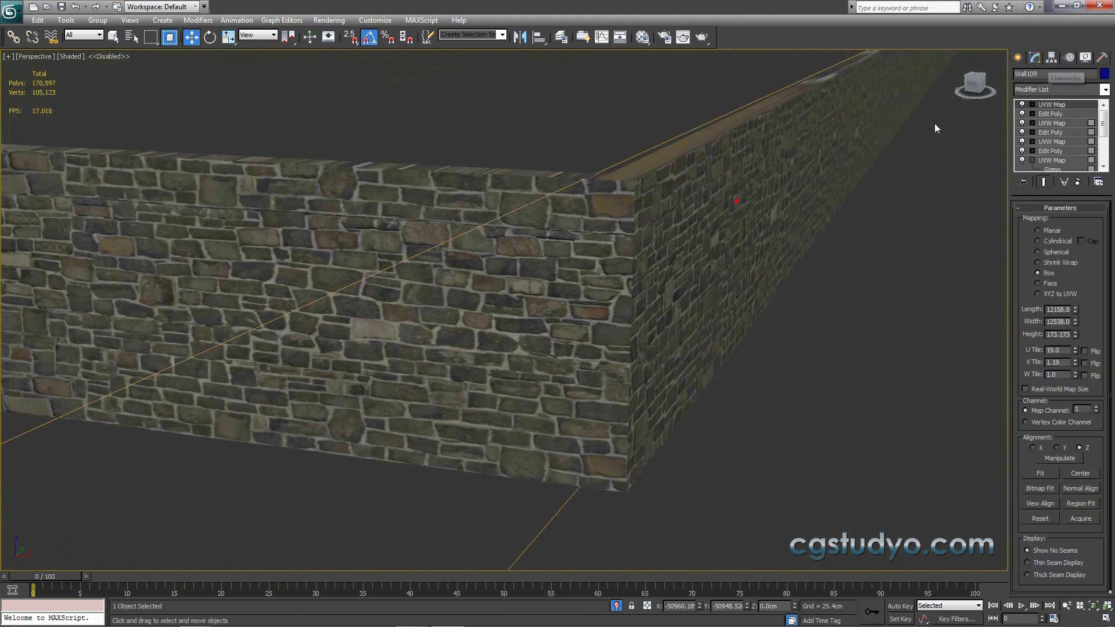
click(1018, 58)
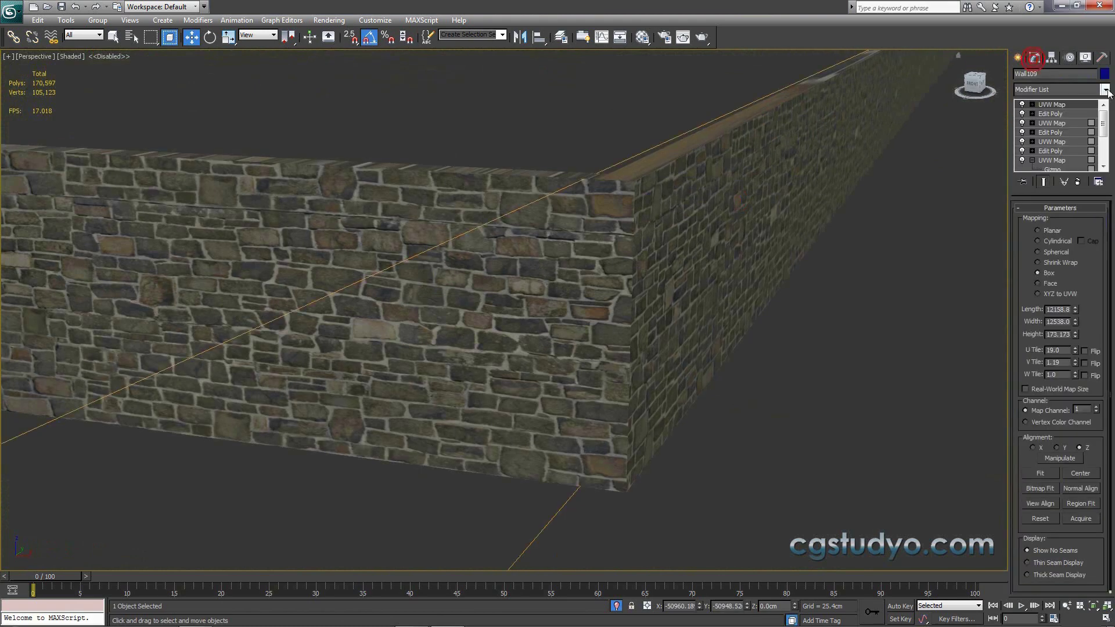
click(1106, 90)
key(e)
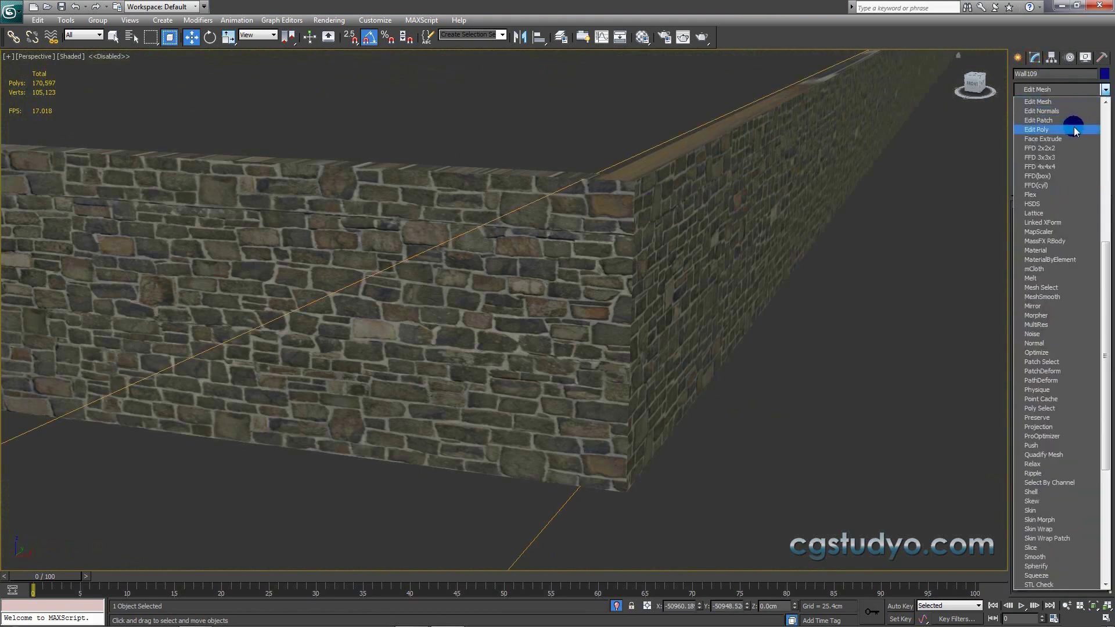
click(1074, 130)
key(4)
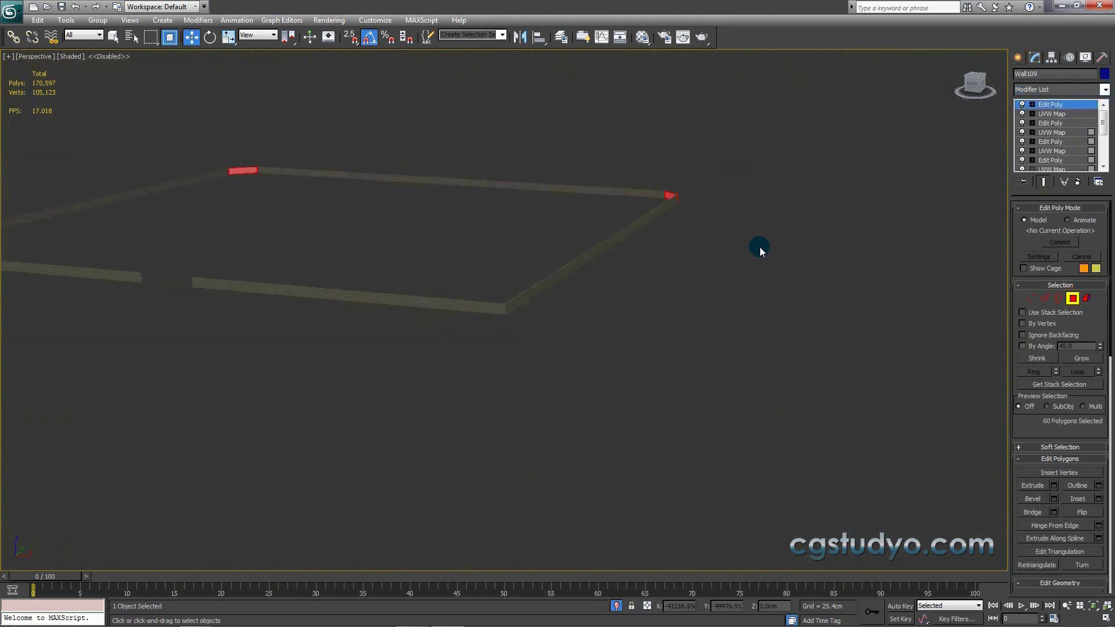
scroll(757, 180, down, 3)
drag(121, 361, 121, 361)
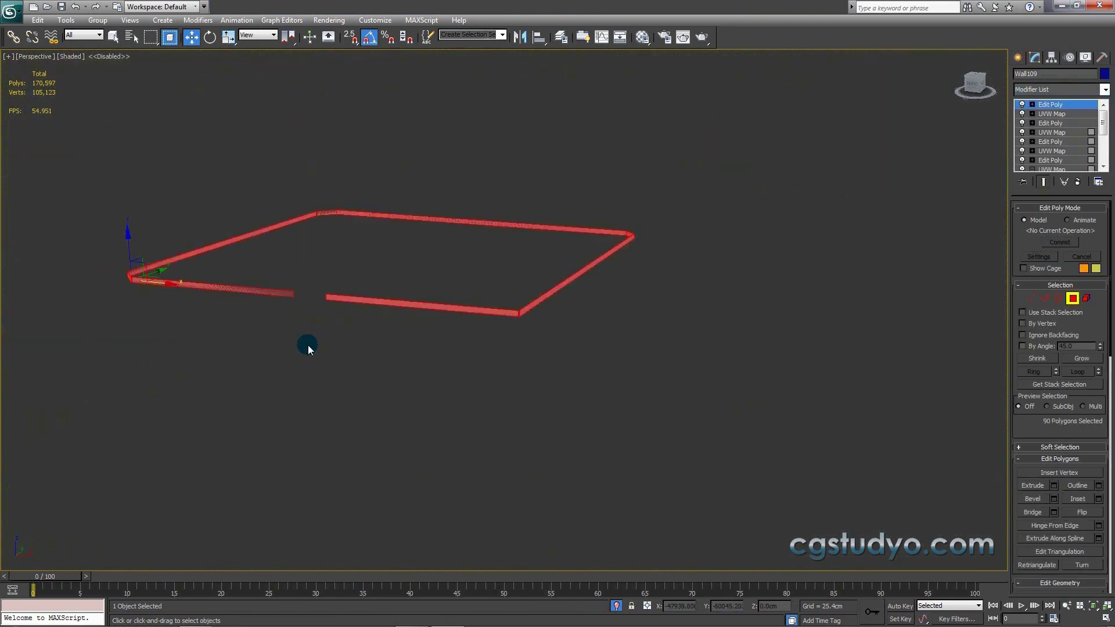
scroll(458, 303, up, 5)
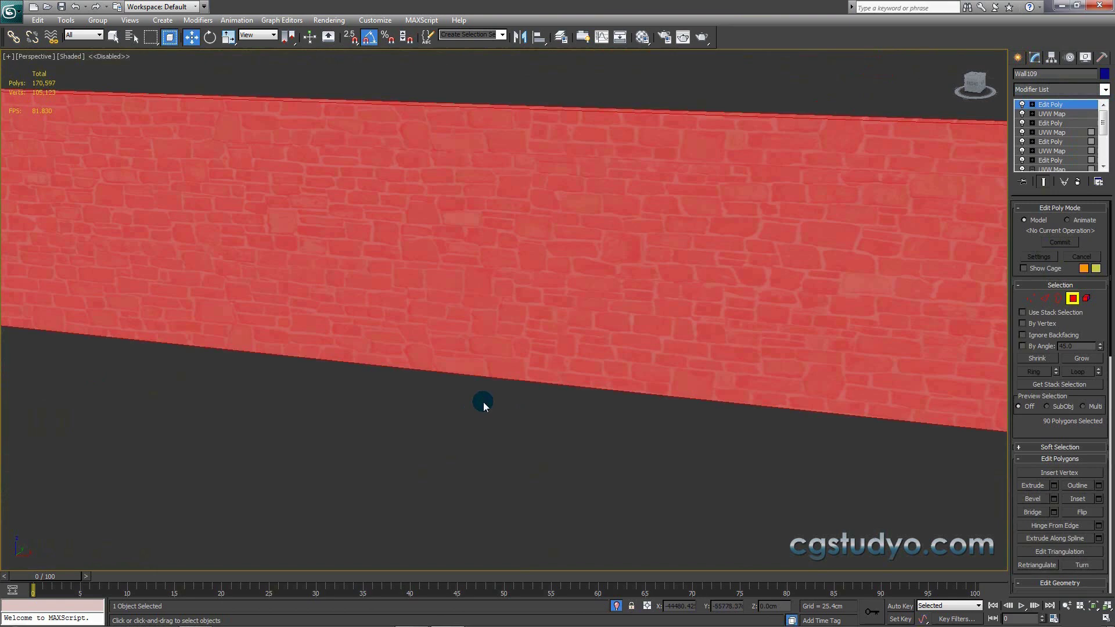
alt+middle_drag(483, 402, 453, 374)
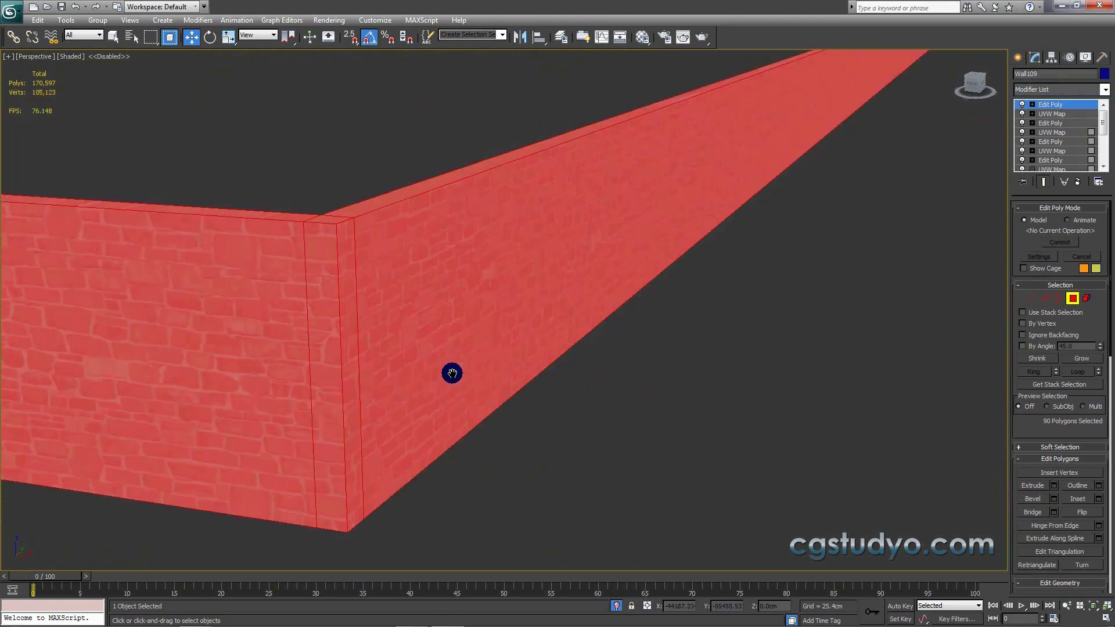
key(F2)
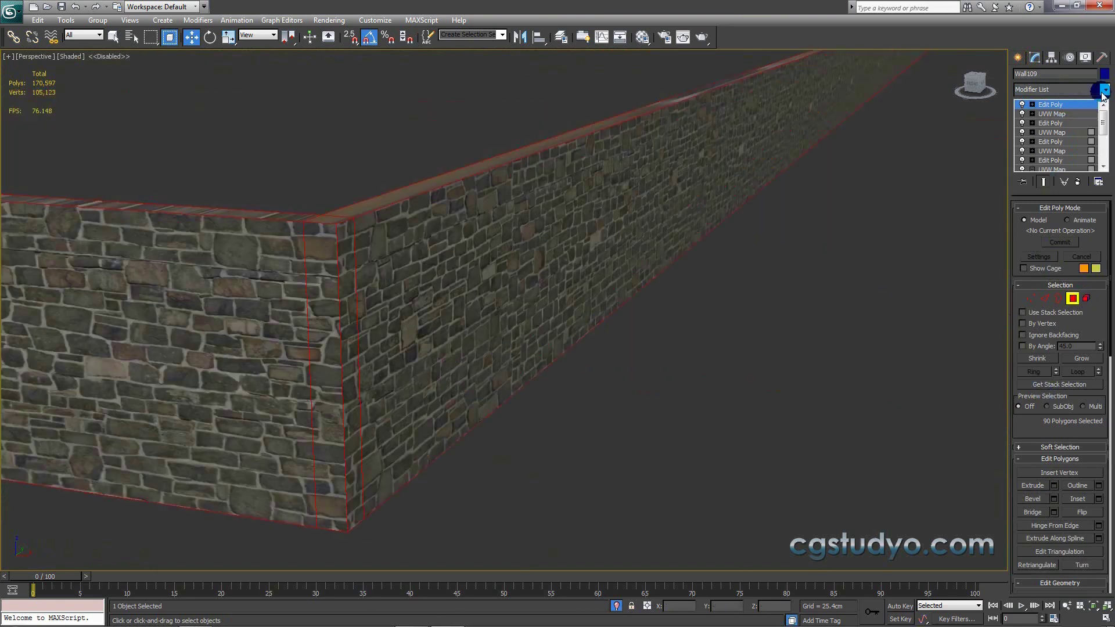
Step: Add a UVW Map modifier, try Box and another projection, then deselect the wall
click(1104, 90)
scroll(1054, 348, down, 10)
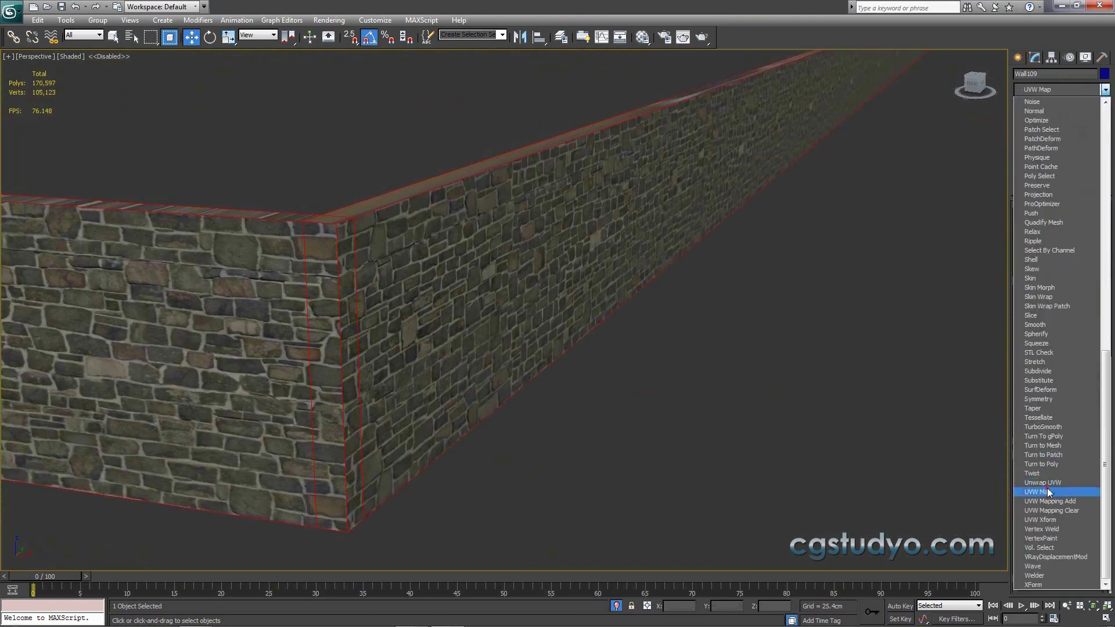
click(1048, 492)
click(1046, 275)
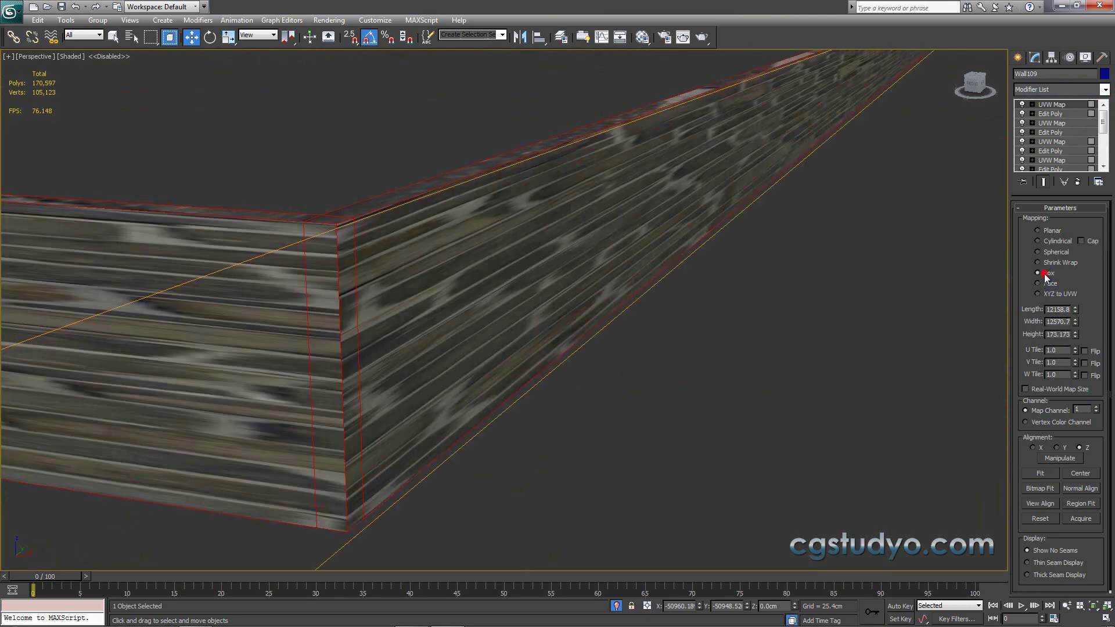
click(1038, 242)
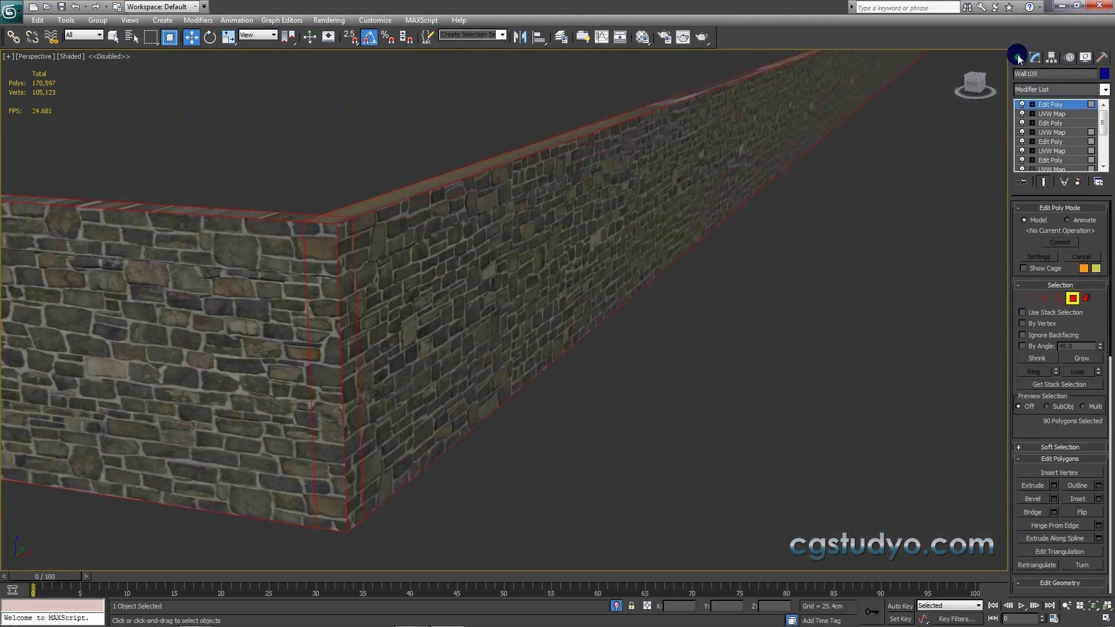
click(793, 273)
middle_drag(775, 254, 780, 255)
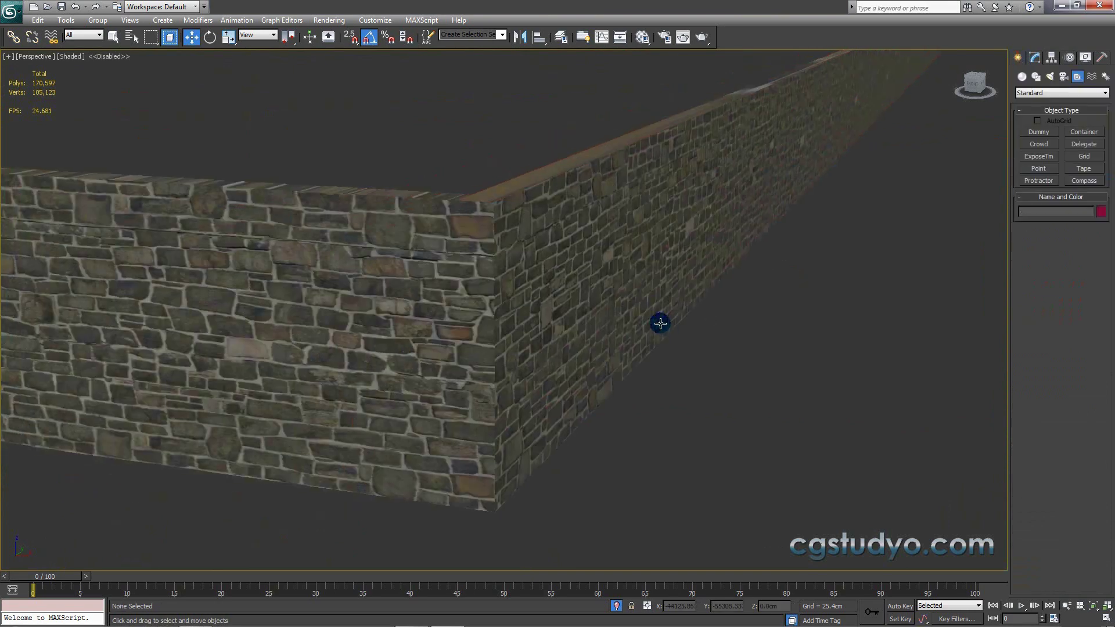
Step: Convert Wall109 to an Editable Poly, collapsing its Edit Poly and UVW Map modifiers
alt+middle_drag(602, 335, 604, 350)
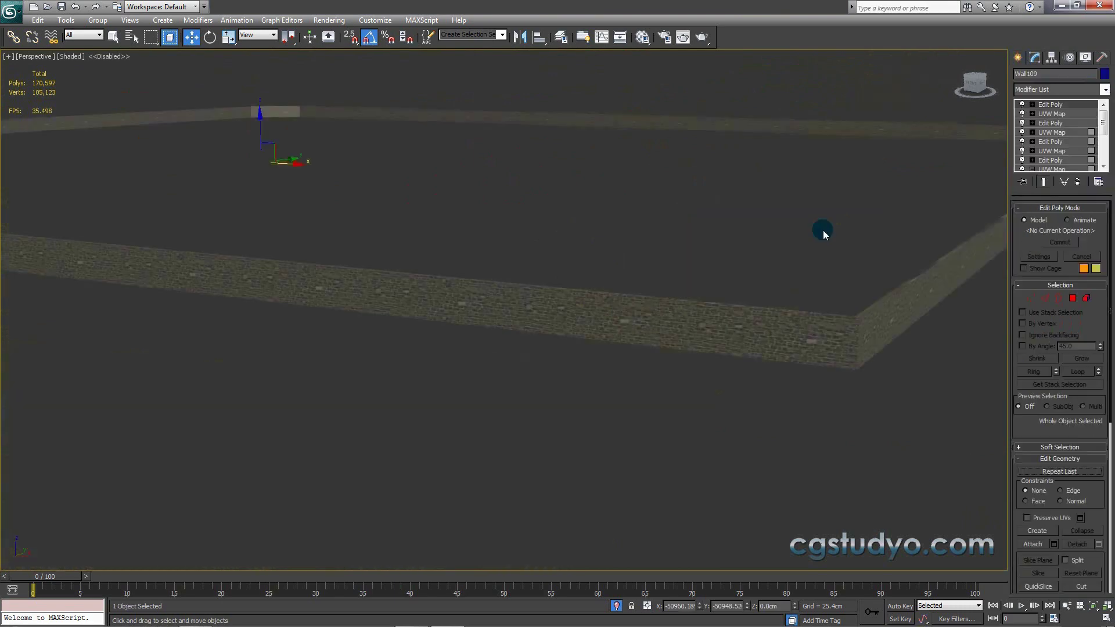
right_click(802, 325)
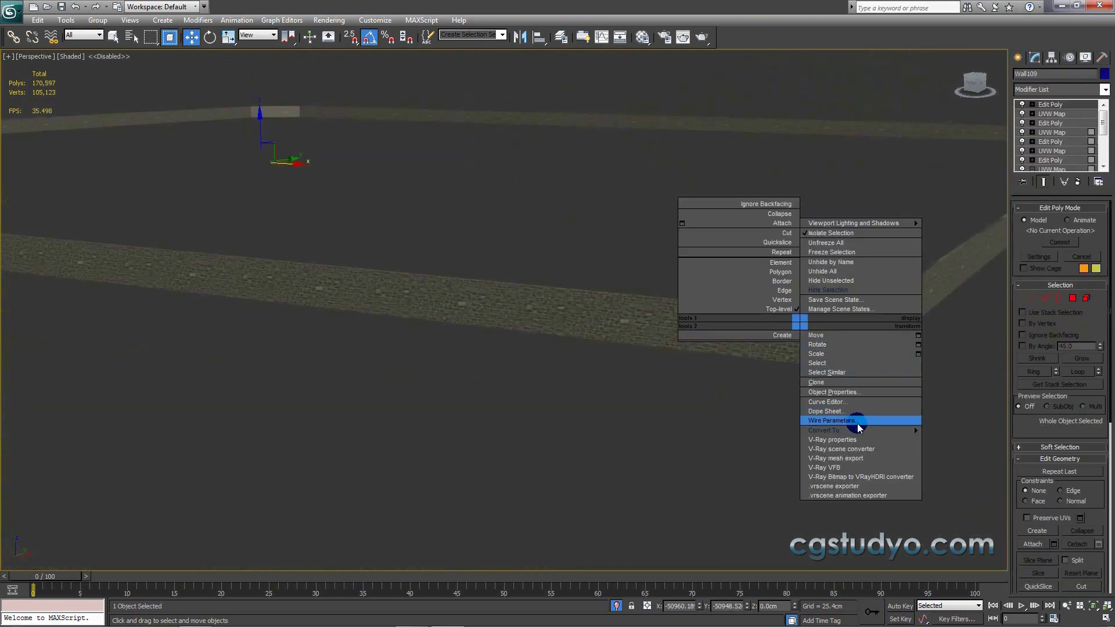
click(940, 432)
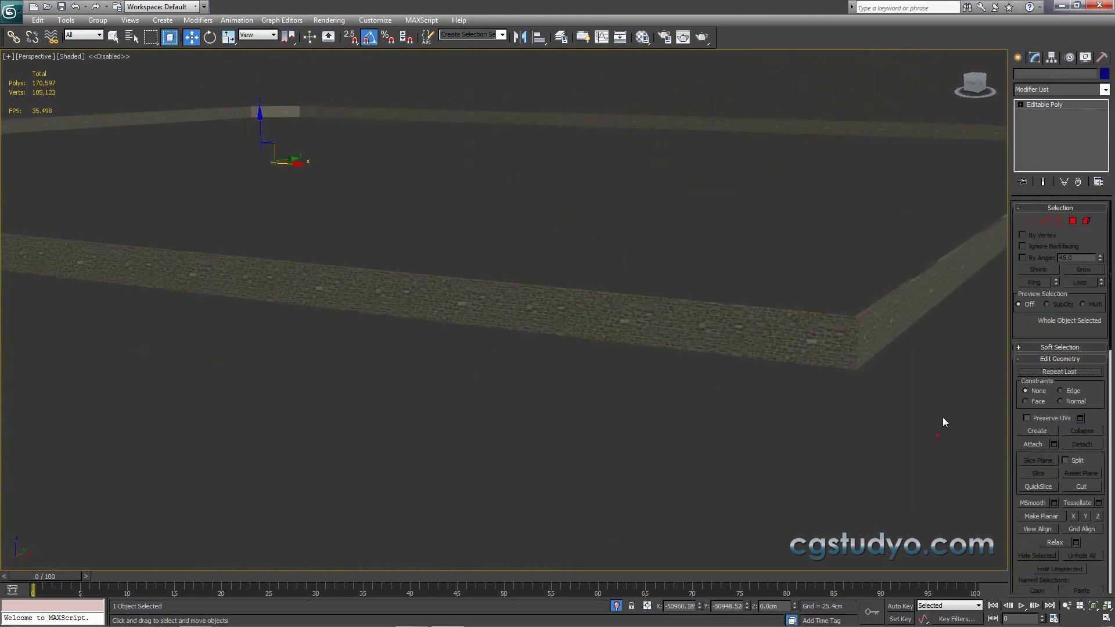
click(1017, 59)
mouse_move(818, 319)
alt+middle_down()
mouse_move(799, 331)
mouse_move(696, 326)
mouse_move(823, 325)
alt+middle_up()
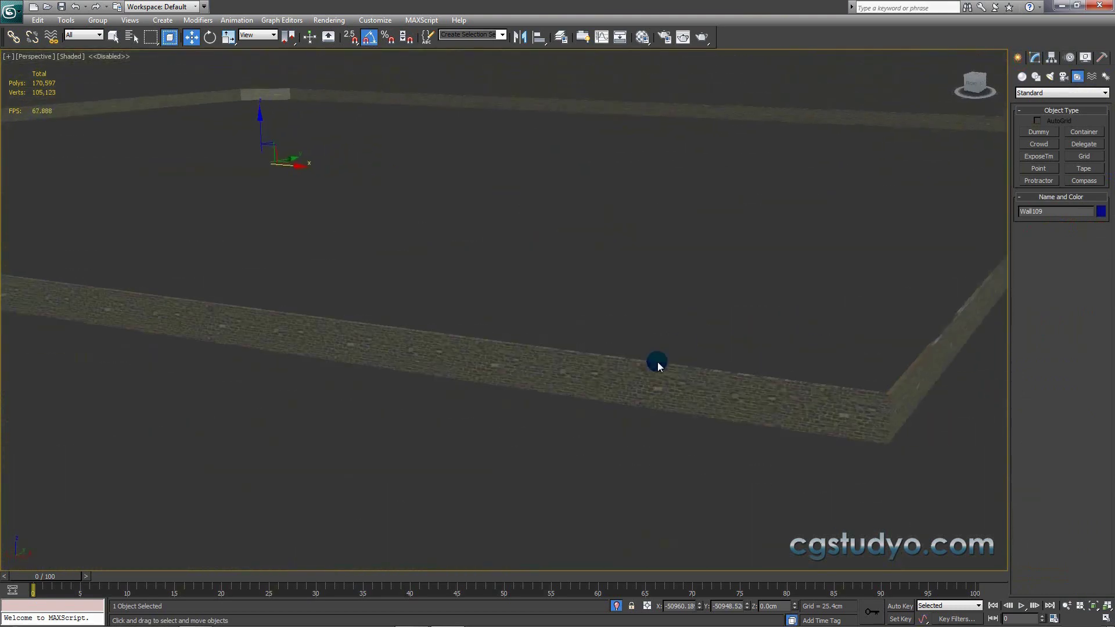
Step: View through Camera002 with Isolate Selection off and the safe frame shown
key(c)
double_click(527, 243)
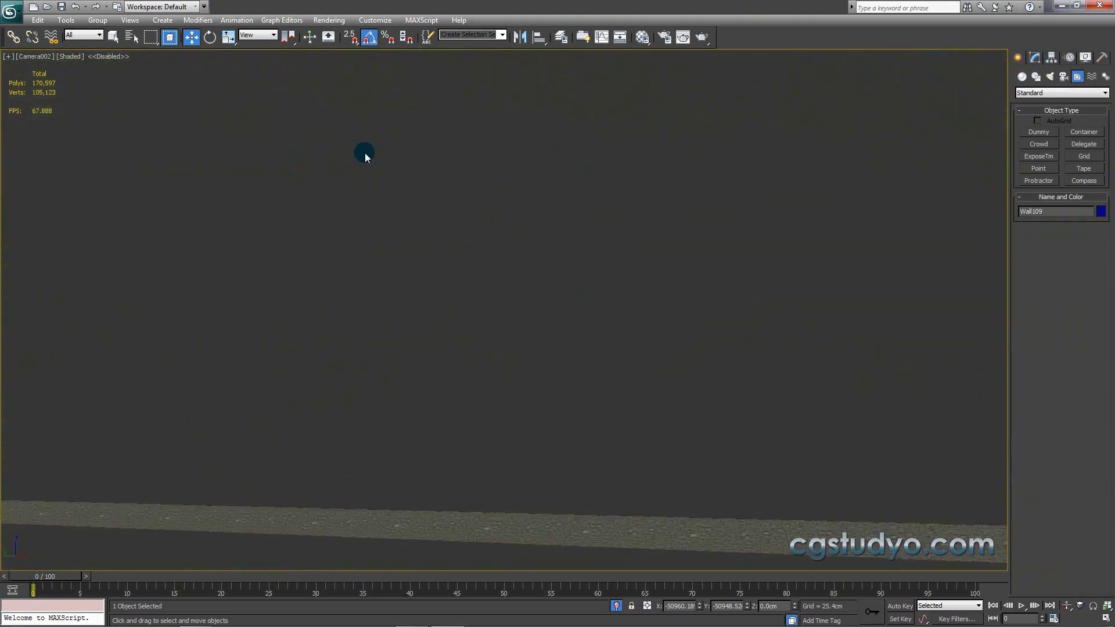
click(619, 606)
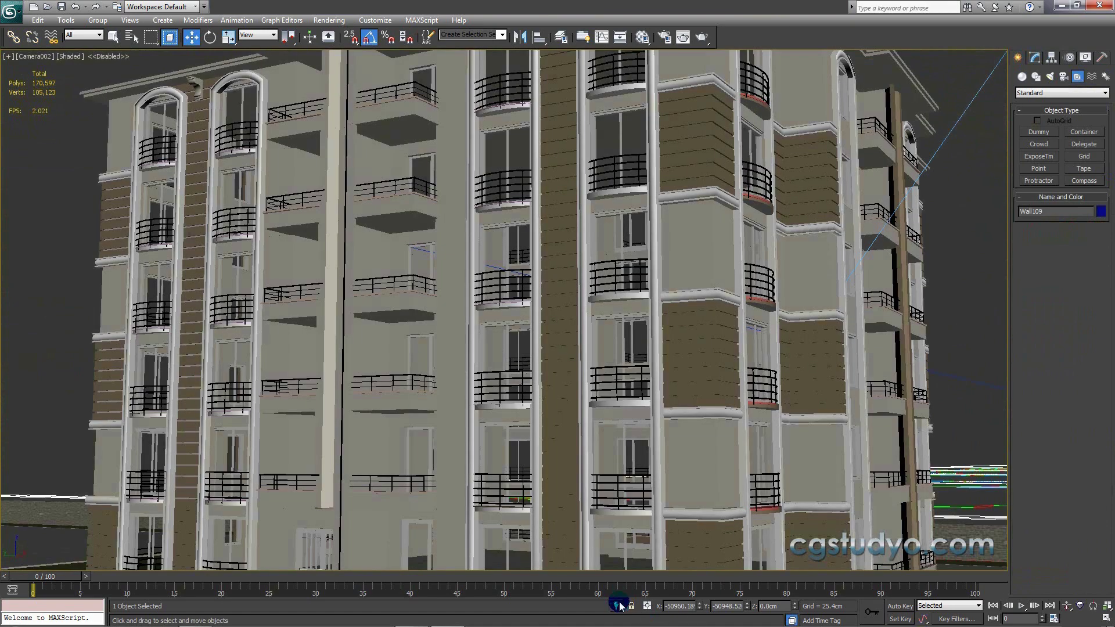
key(shift+f)
Step: Switch the viewport to look through Camera001
key(c)
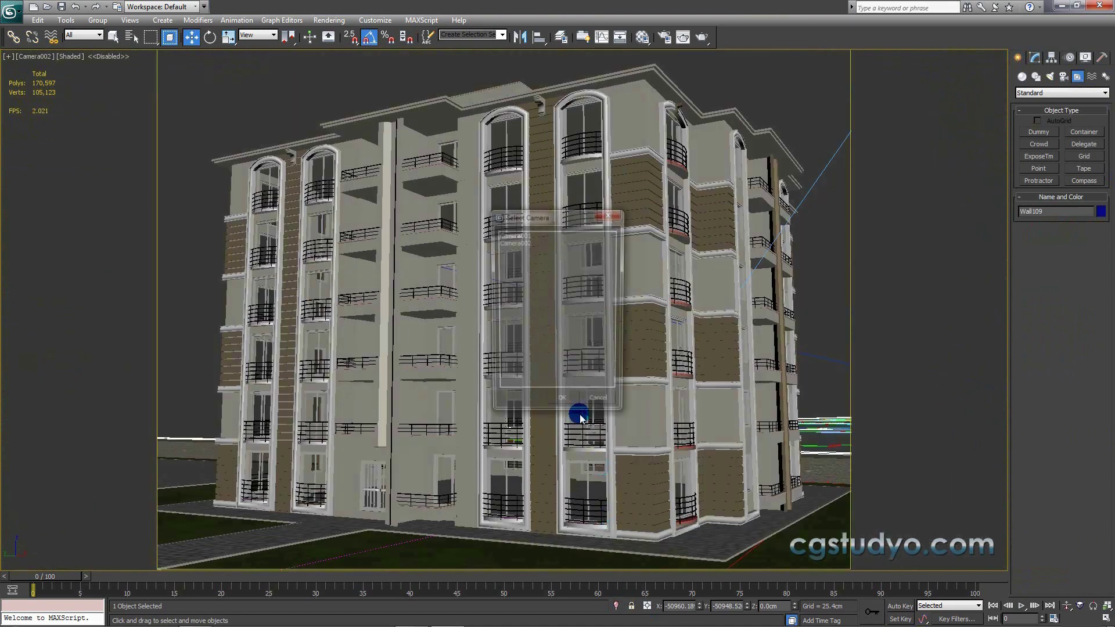
double_click(517, 243)
key(c)
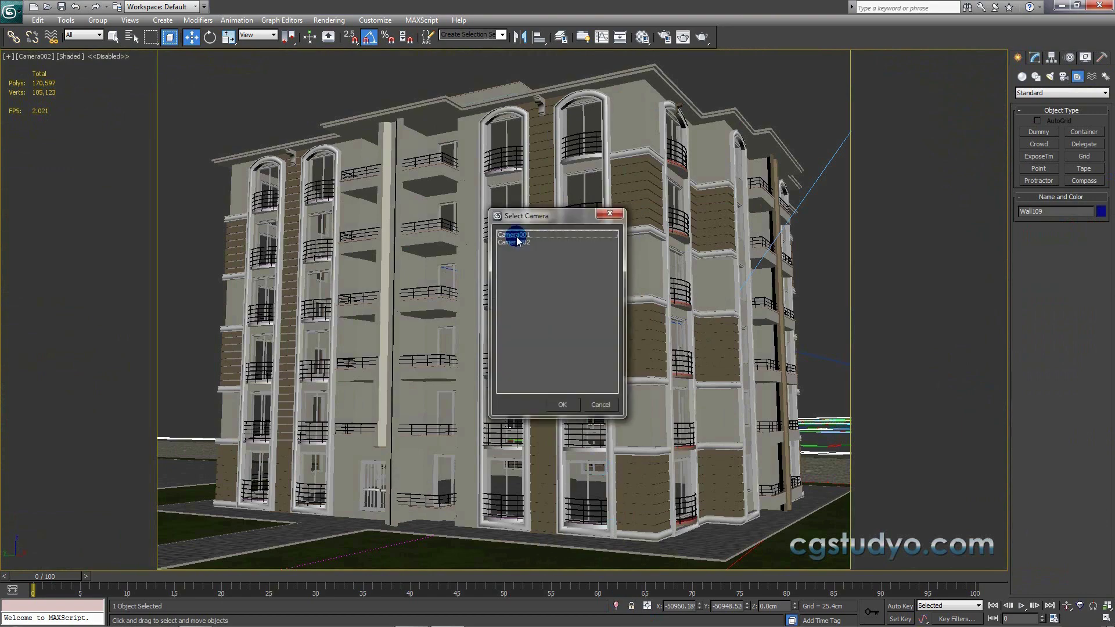
double_click(514, 242)
key(c)
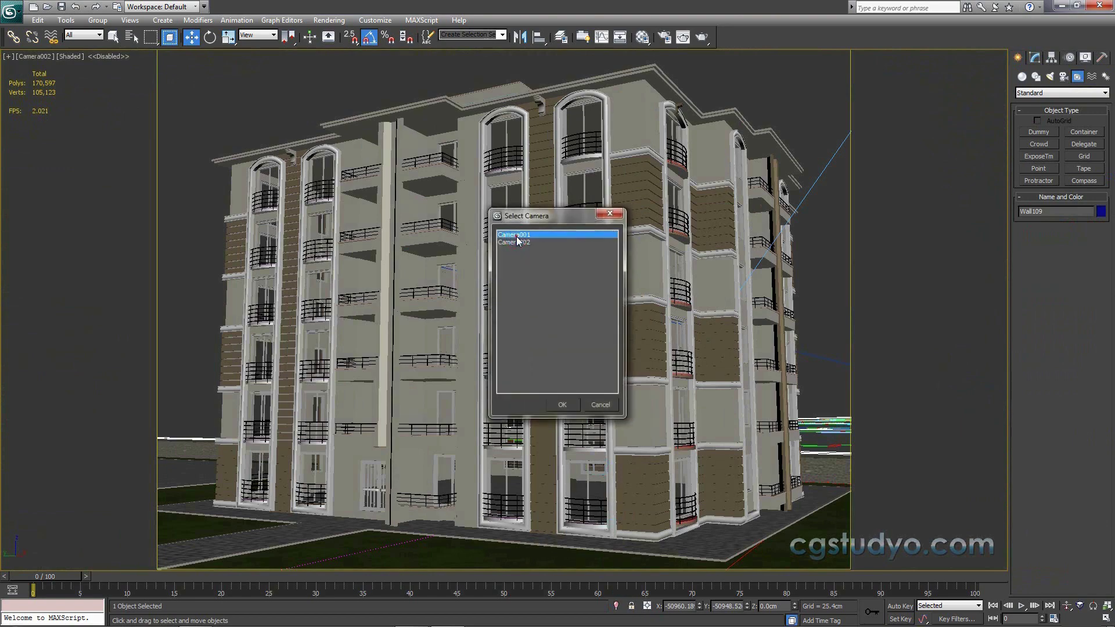
double_click(516, 235)
Step: Render Camera001 with V-Ray, close the V-Ray messages window, and deselect everything
click(329, 20)
click(347, 33)
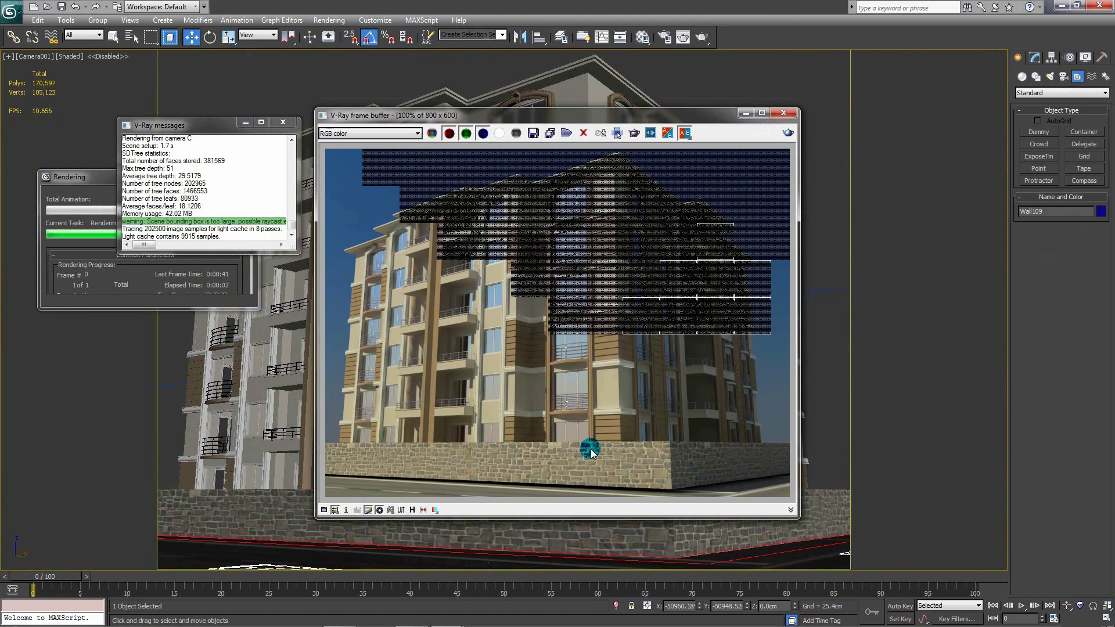
scroll(642, 464, up, 1)
scroll(642, 464, down, 1)
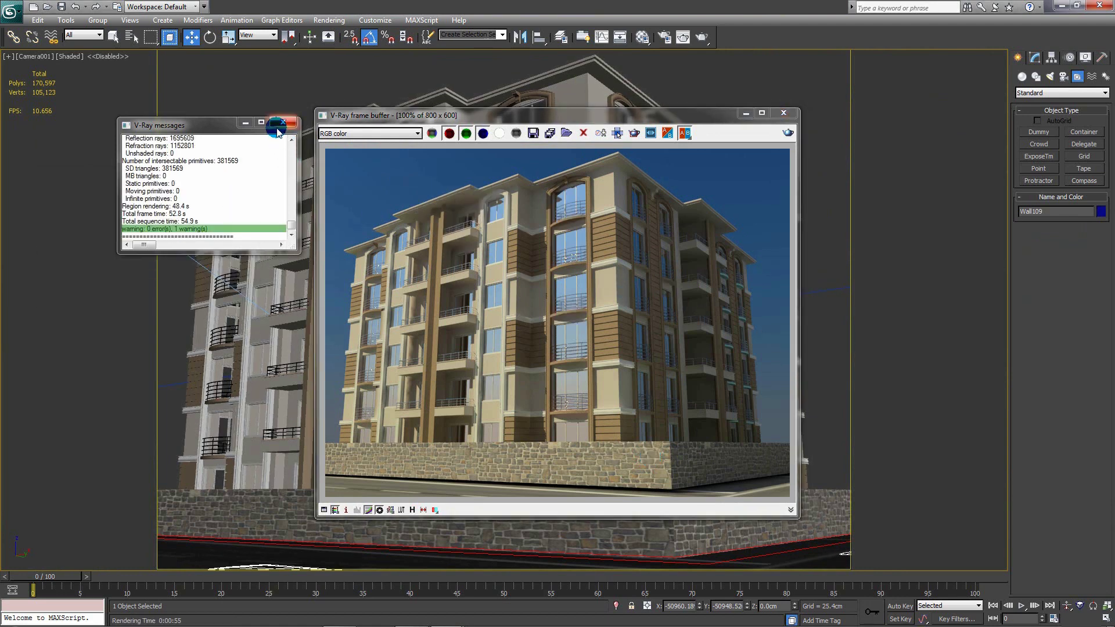
click(266, 93)
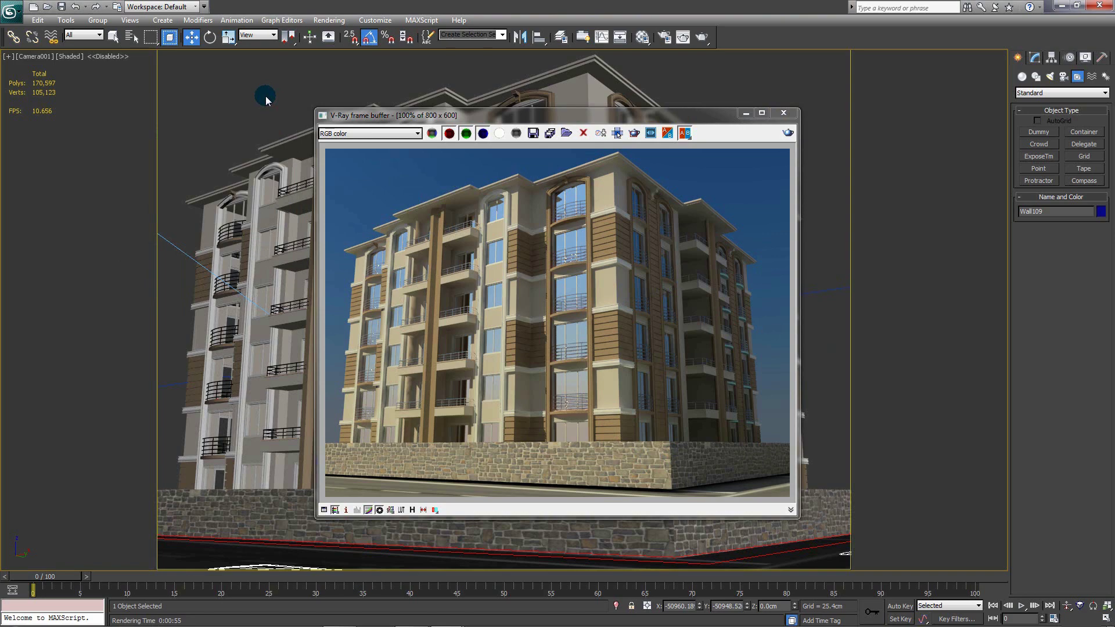
click(266, 96)
key(m)
key(m)
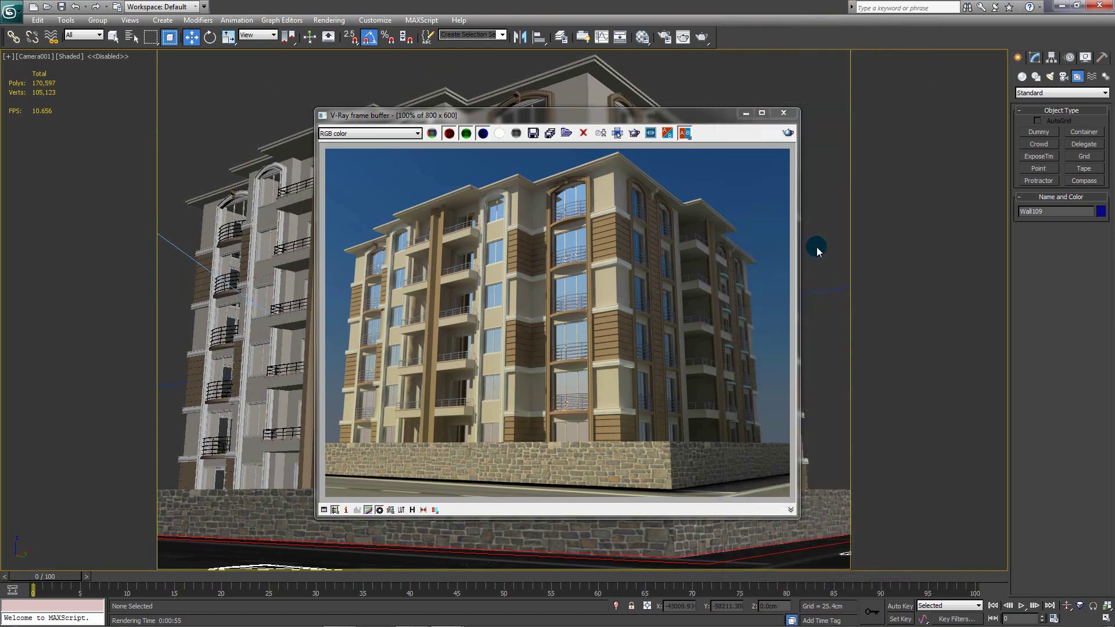
click(793, 204)
key(m)
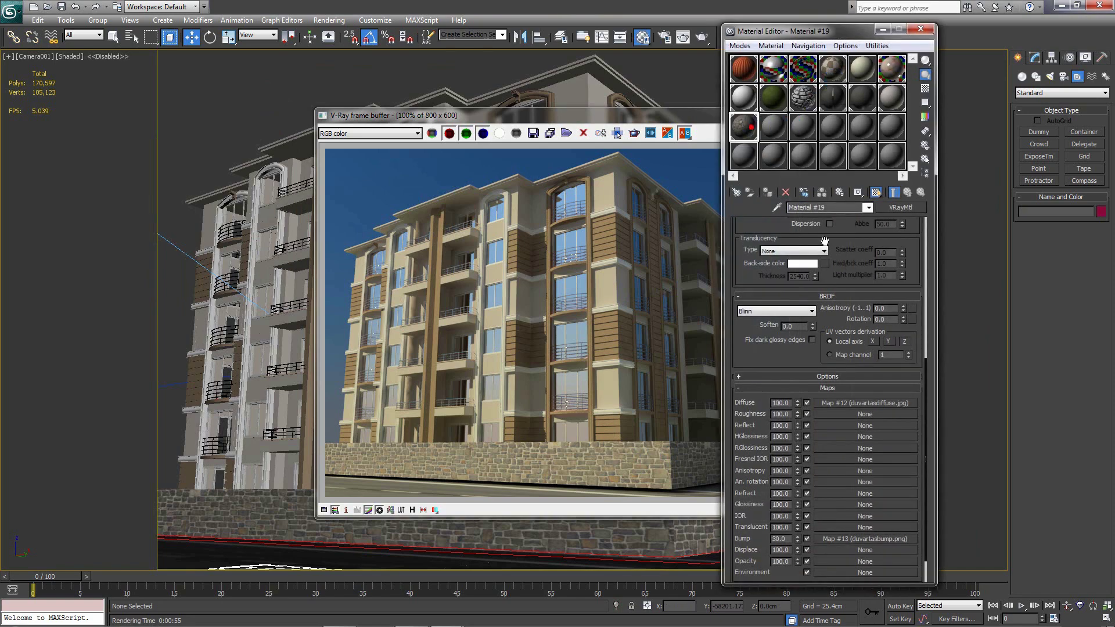
Step: Raise Material #19's bump from 30 to 100, keep the old render aside, and re-render
double_click(786, 539)
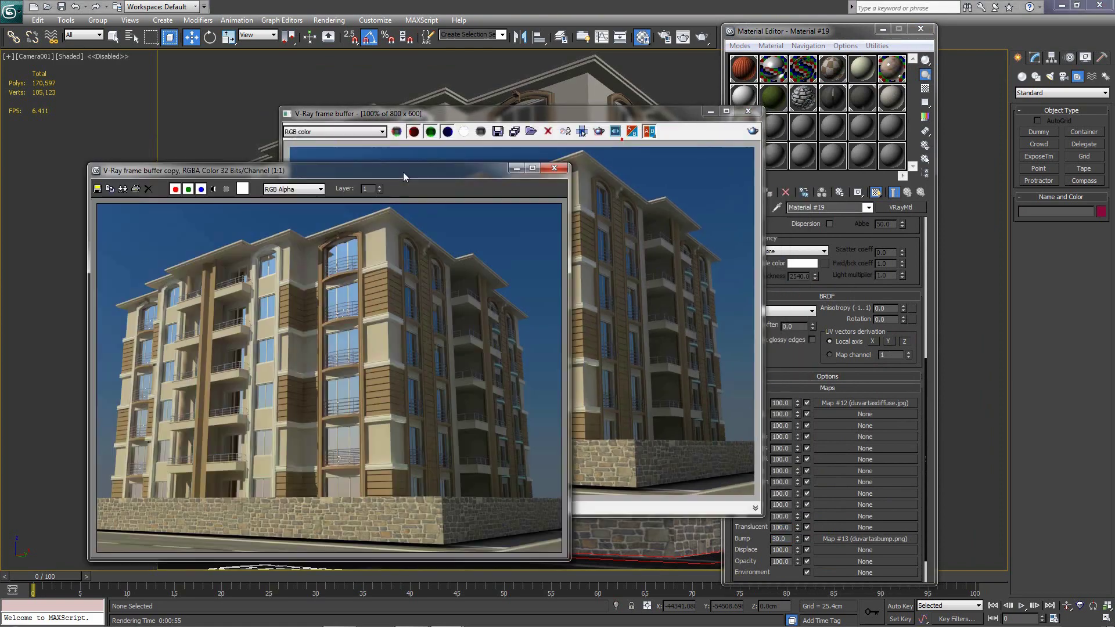
drag(403, 172, 299, 191)
double_click(779, 539)
text(100)
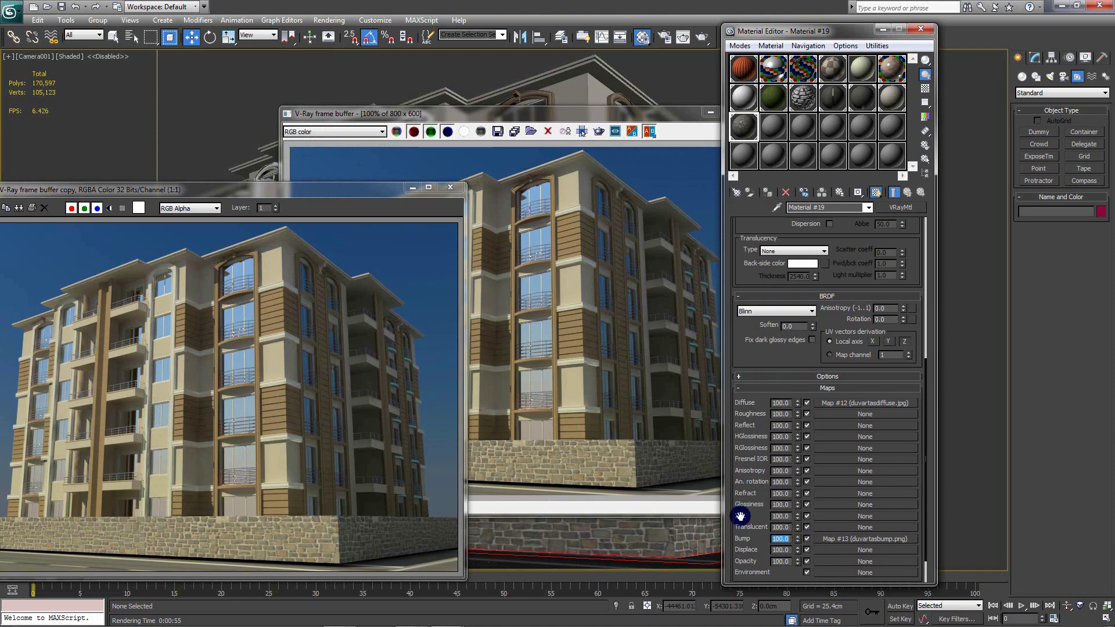
click(640, 115)
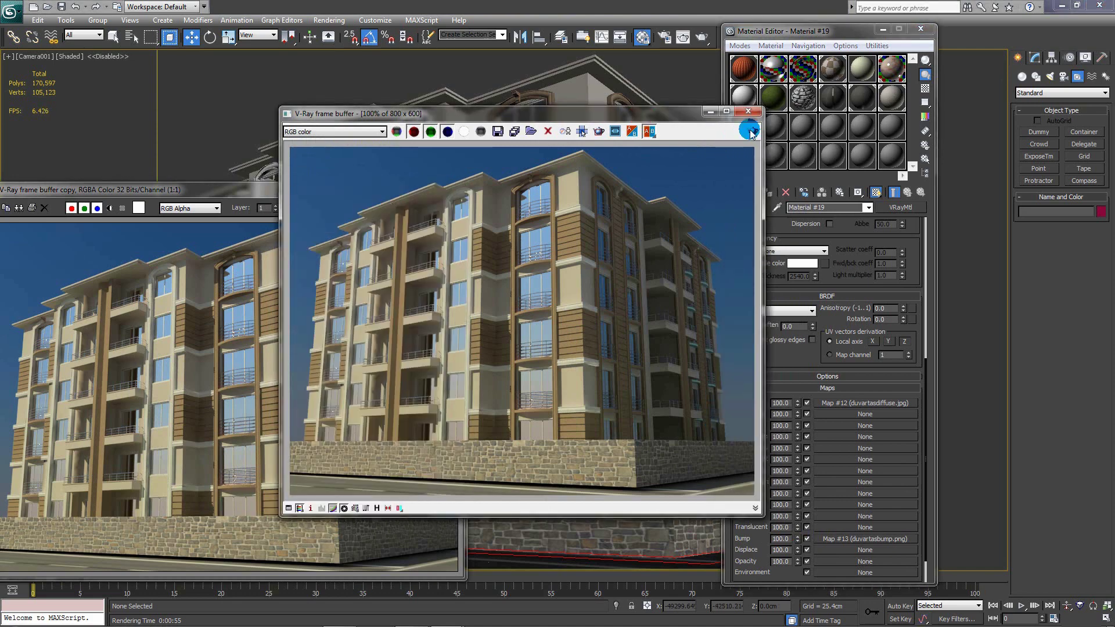
click(190, 323)
key(shift+q)
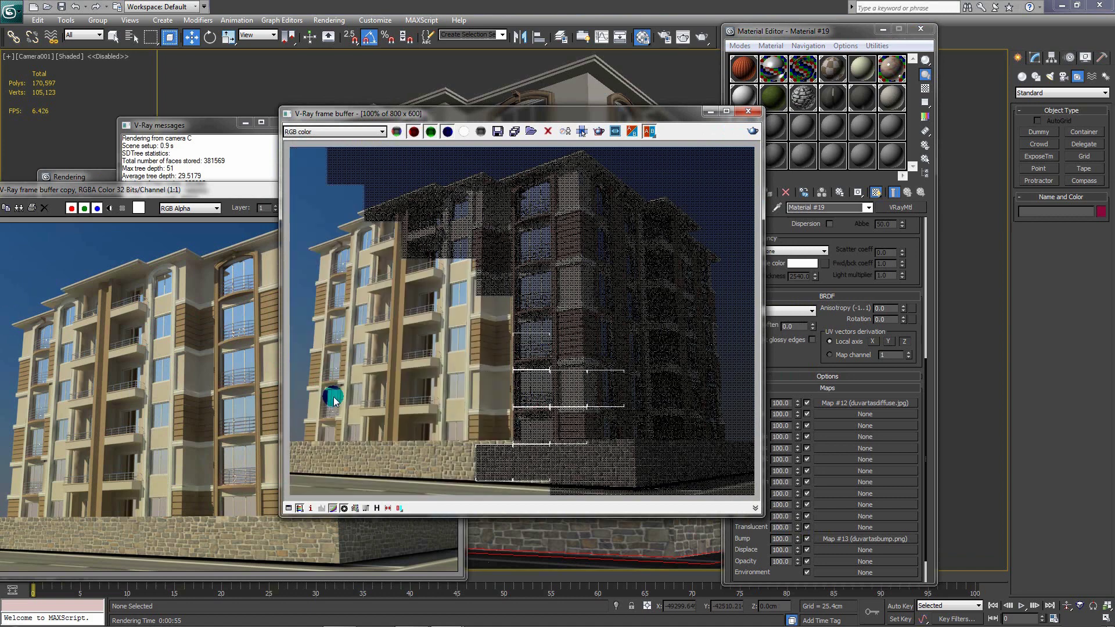
Step: Zoom both renders to compare the wall's bump, reset the zoom, and close the earlier copy
scroll(487, 480, up, 1)
scroll(486, 480, down, 1)
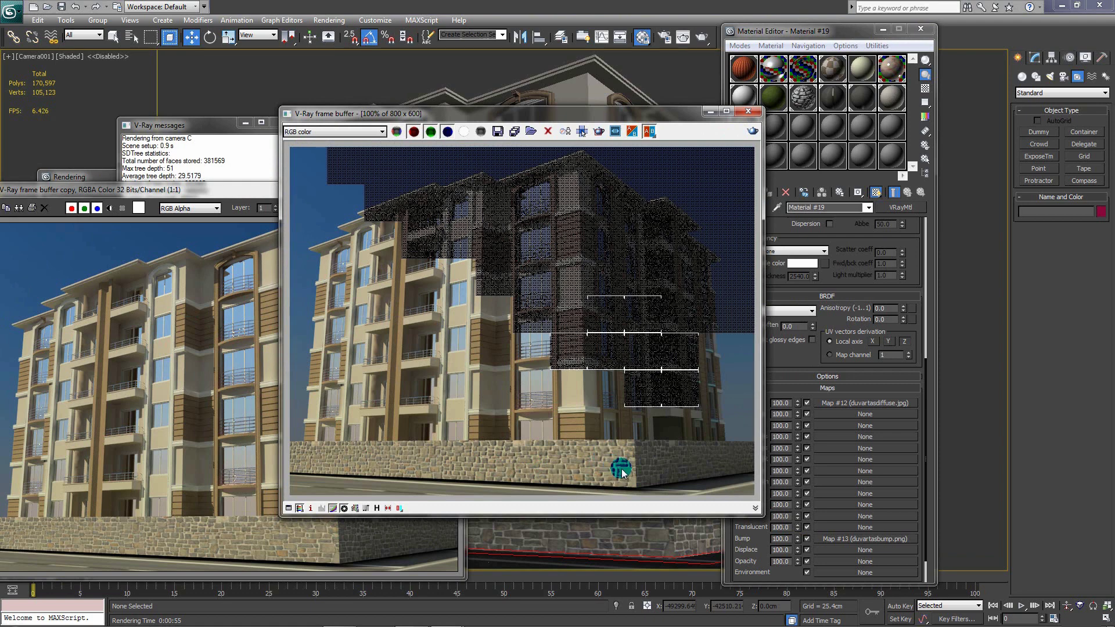
scroll(571, 472, up, 1)
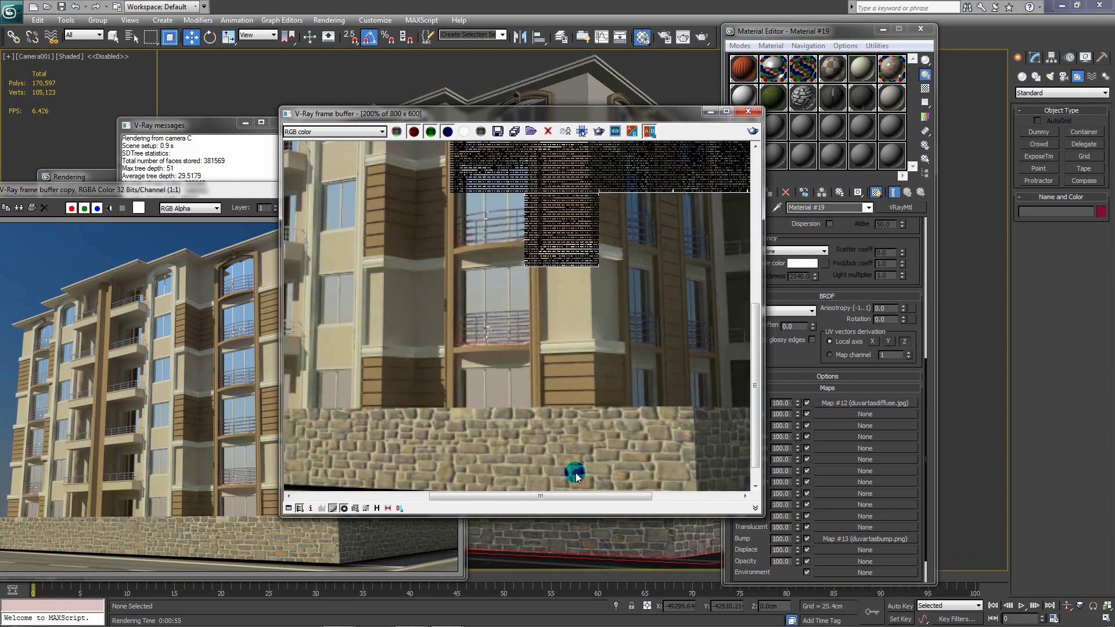
scroll(571, 473, up, 1)
scroll(572, 473, down, 1)
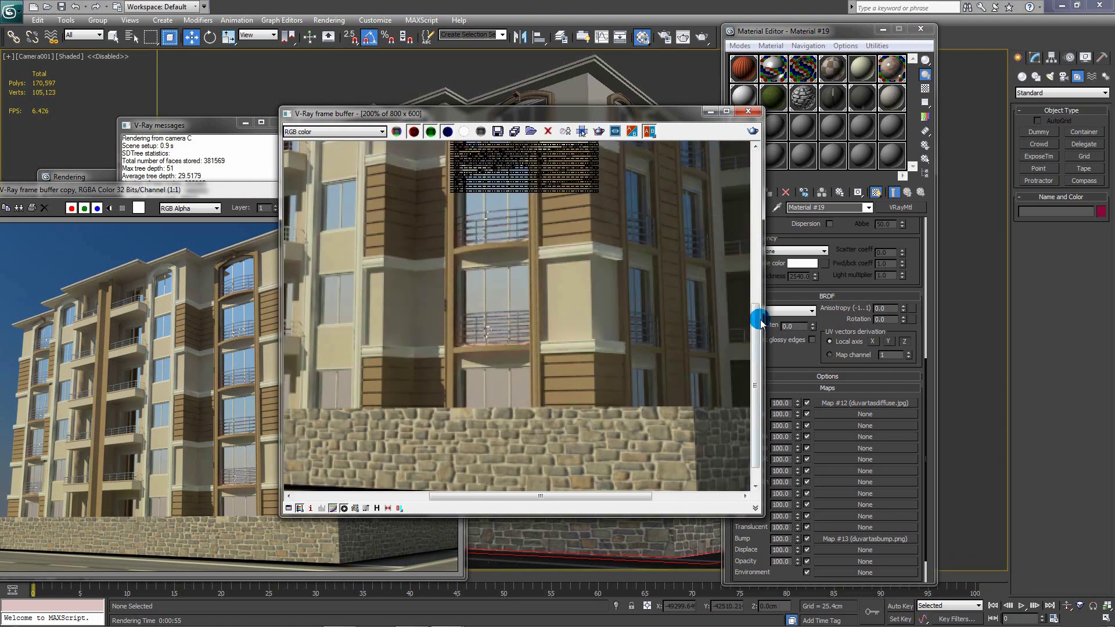
drag(760, 319, 757, 364)
click(250, 433)
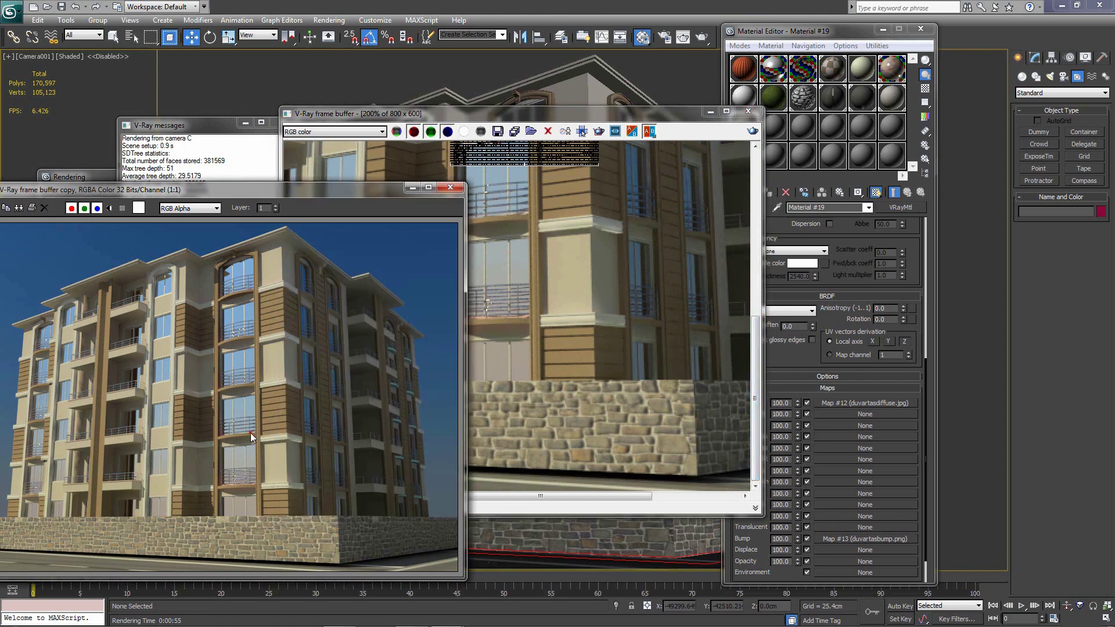
scroll(249, 433, up, 1)
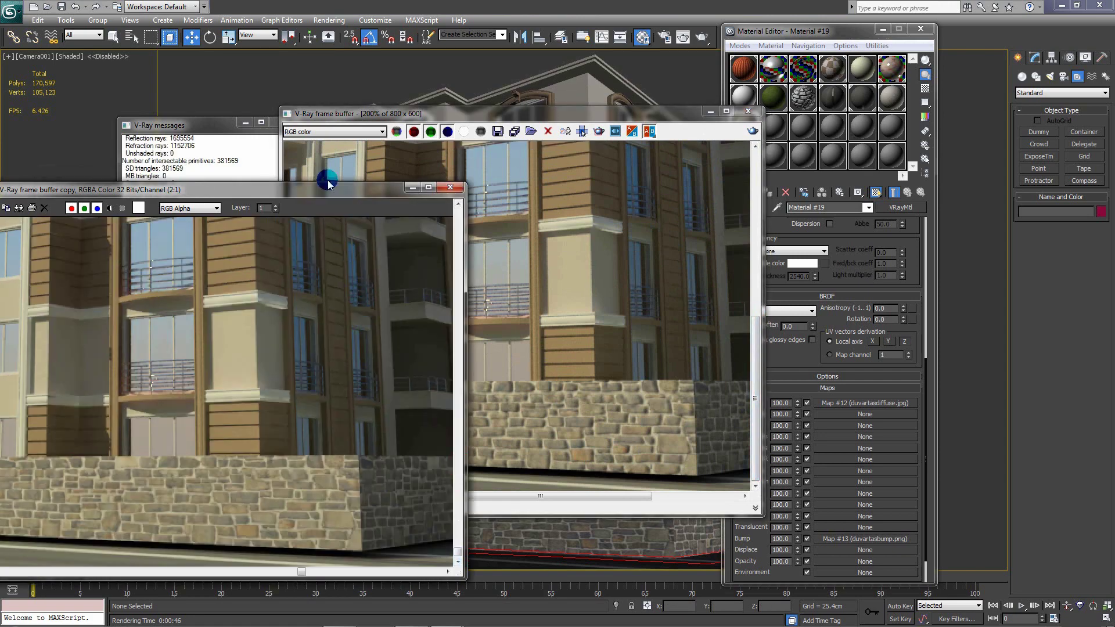
drag(330, 190, 405, 125)
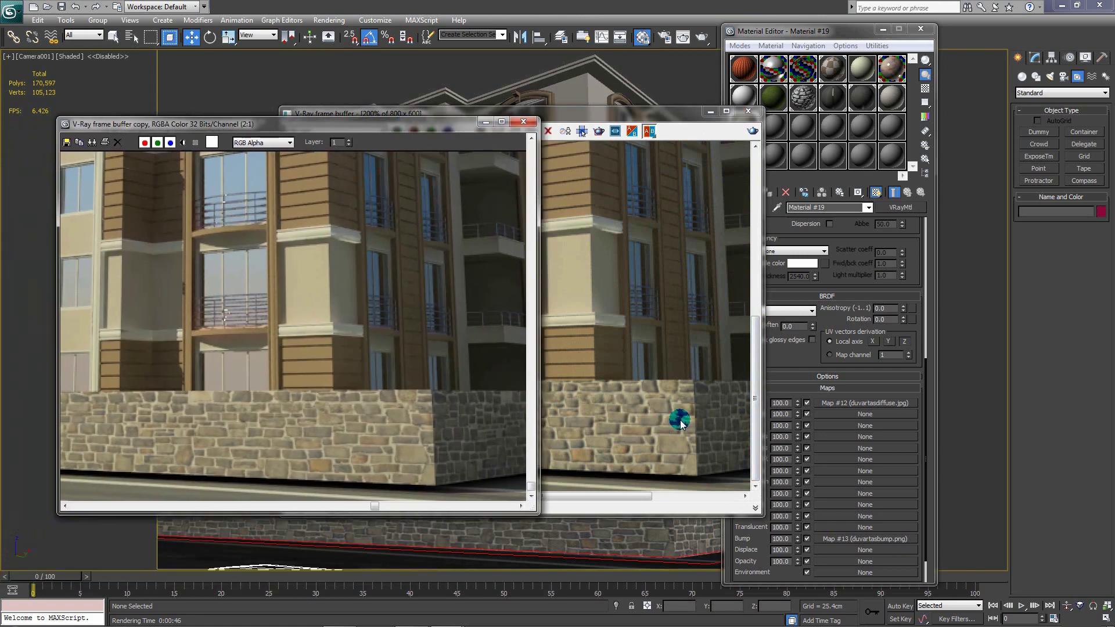
double_click(557, 188)
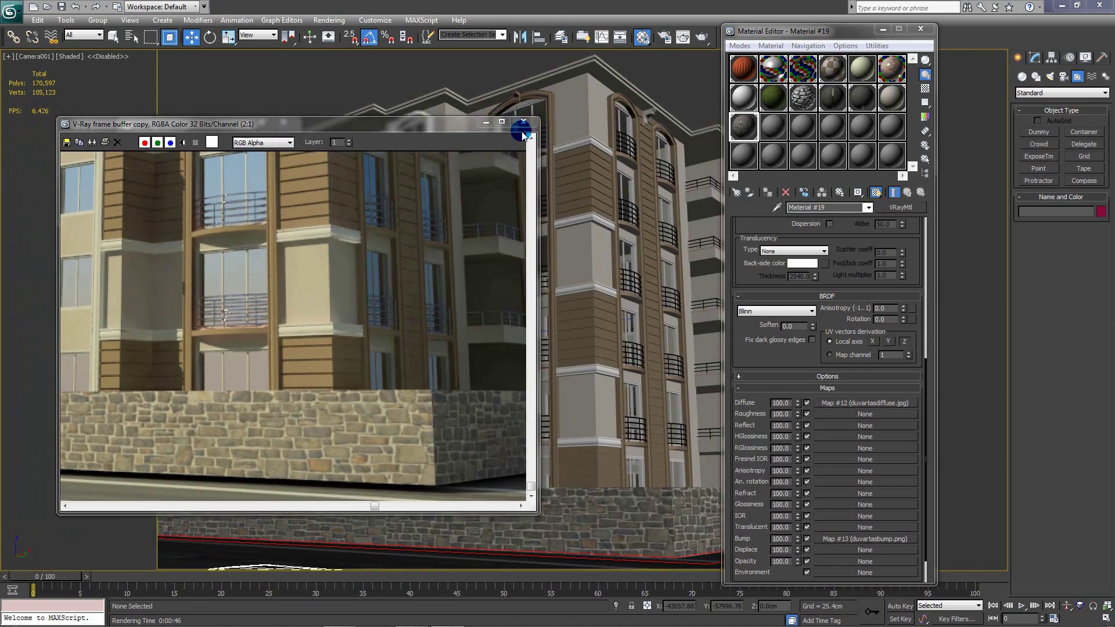
click(522, 132)
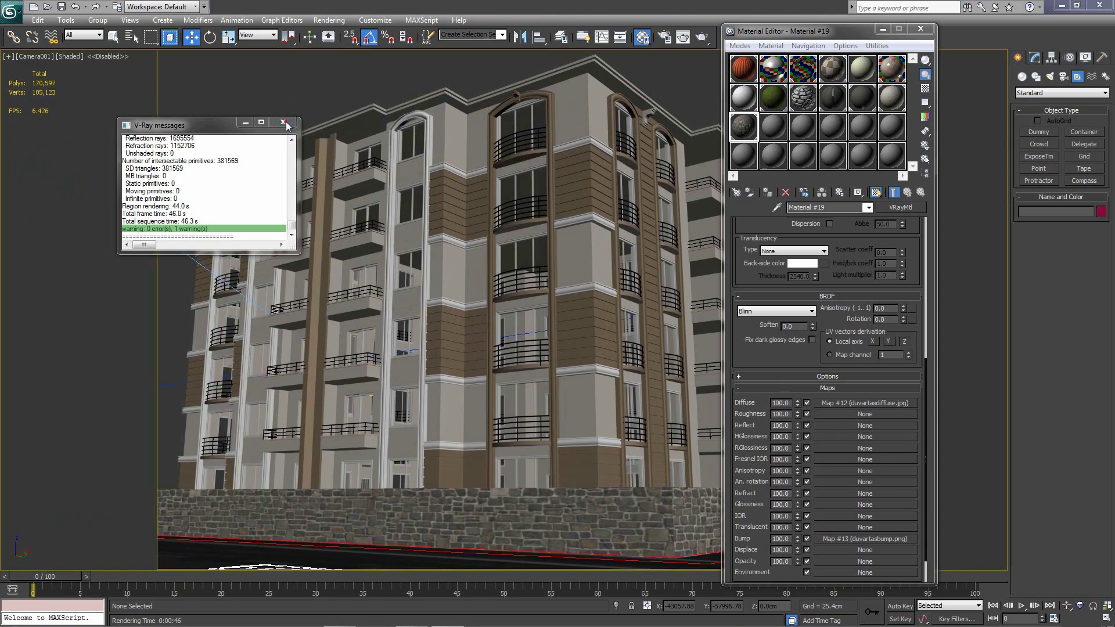